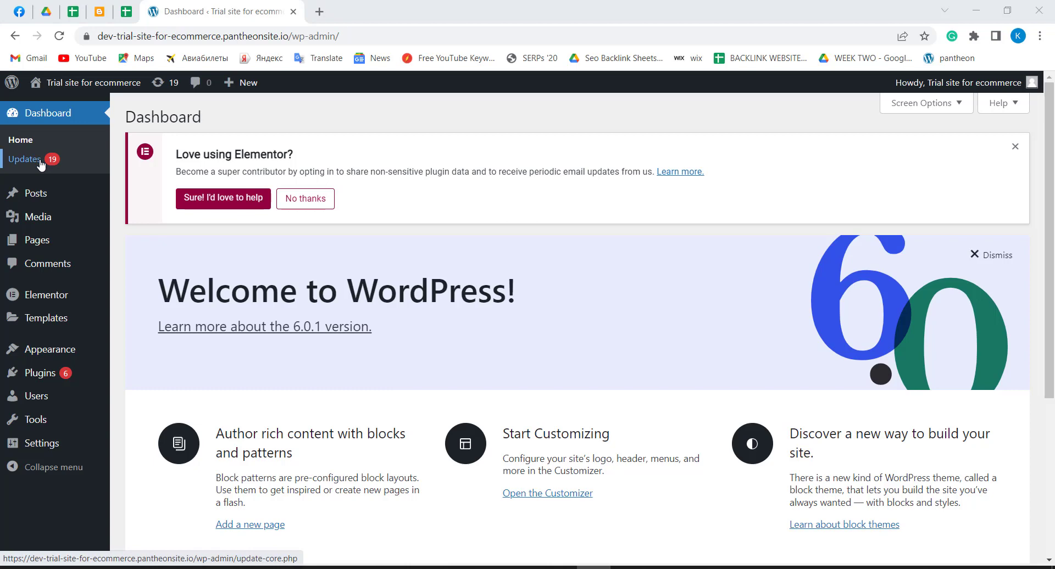
# Recheck the site for available WordPress updates and decline Elementor's request to share non-sensitive plugin data
pyautogui.click(40, 163)
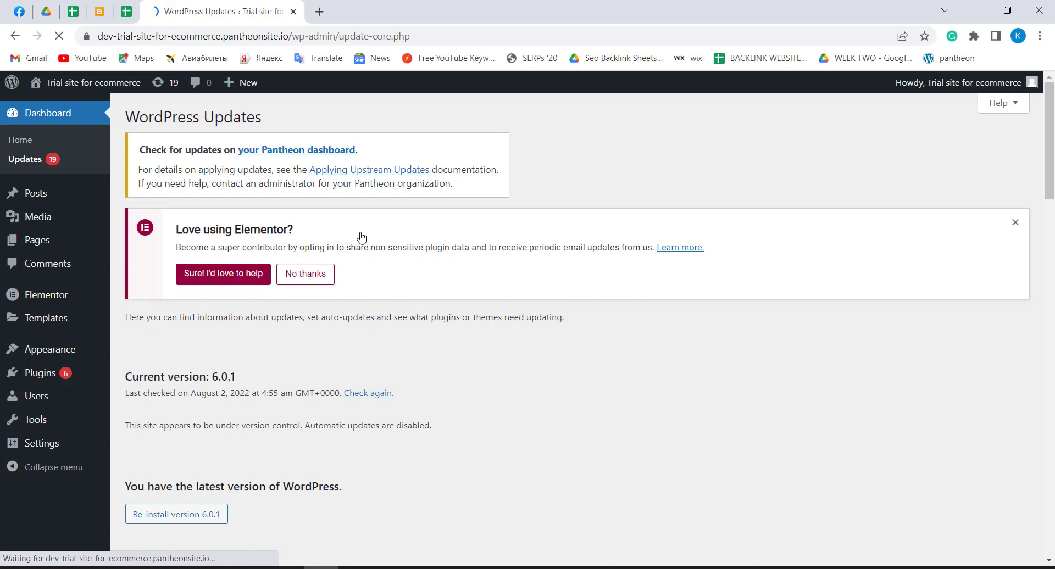
pyautogui.click(380, 395)
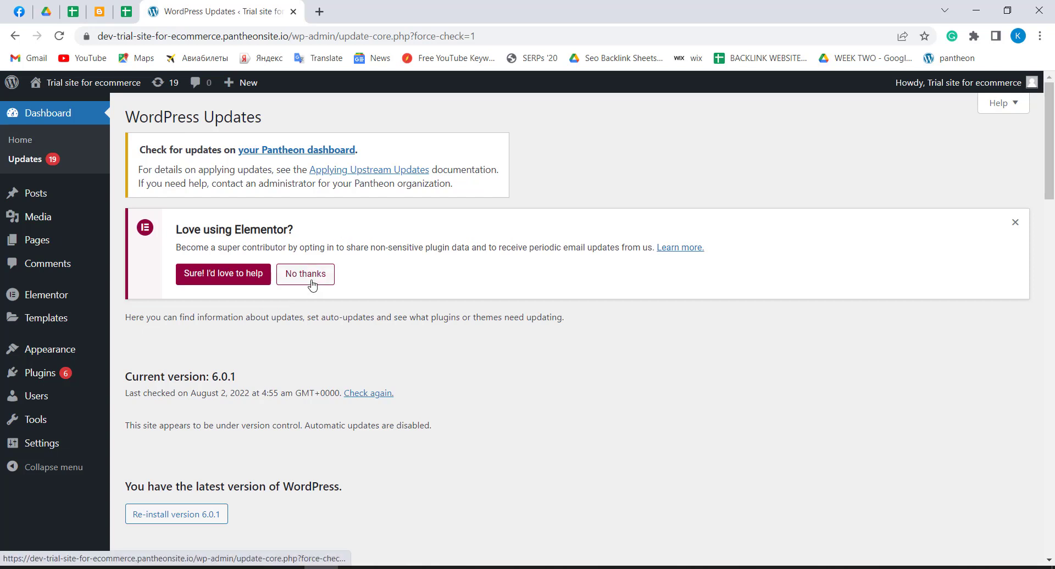
pyautogui.click(312, 285)
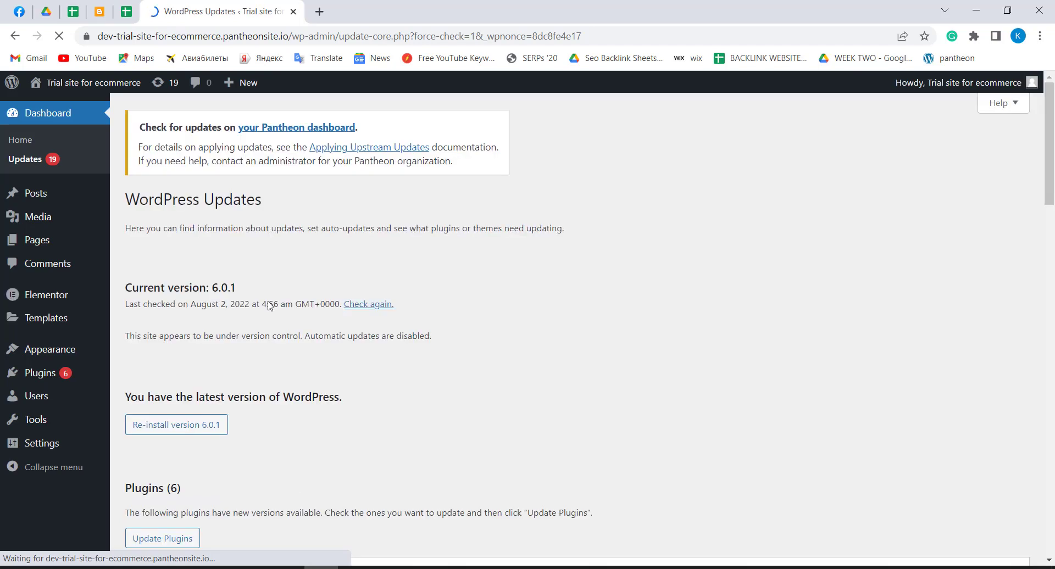
# Examine the list of plugins with available updates, trying the select-all option and clearing it again
pyautogui.scroll(-3, 272, 299)
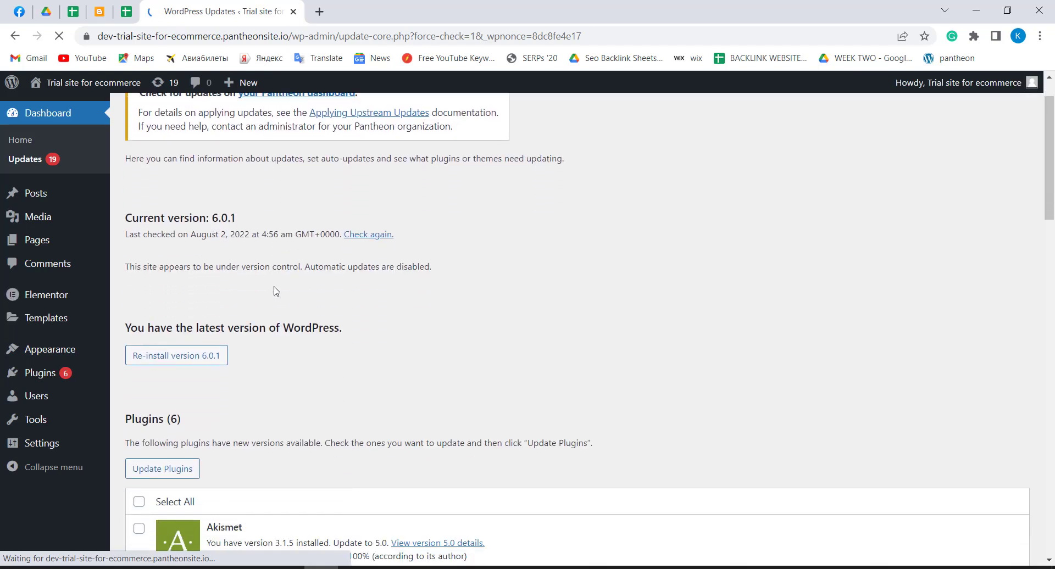
pyautogui.scroll(-2, 276, 291)
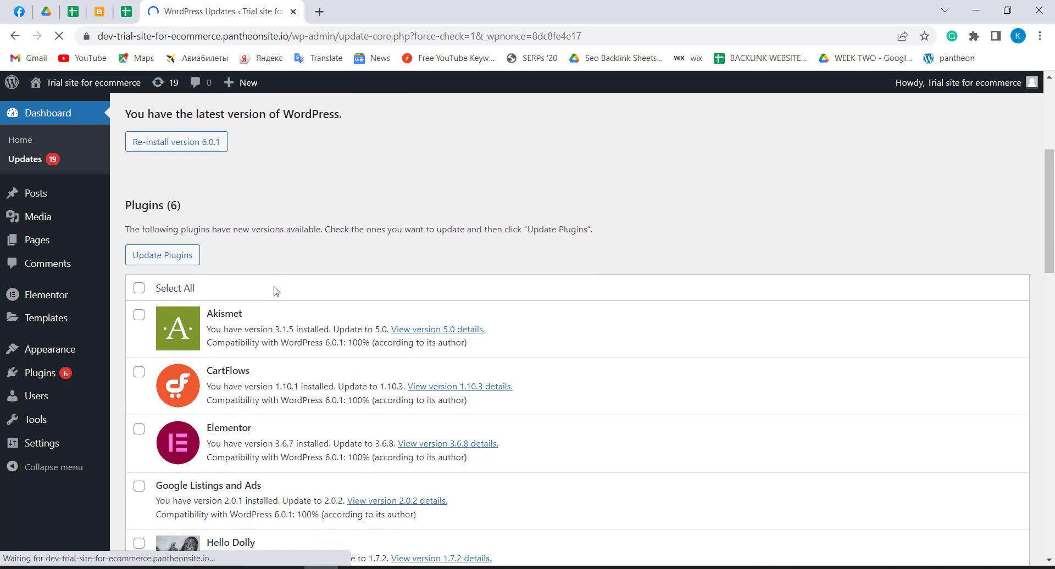
pyautogui.scroll(-2, 276, 291)
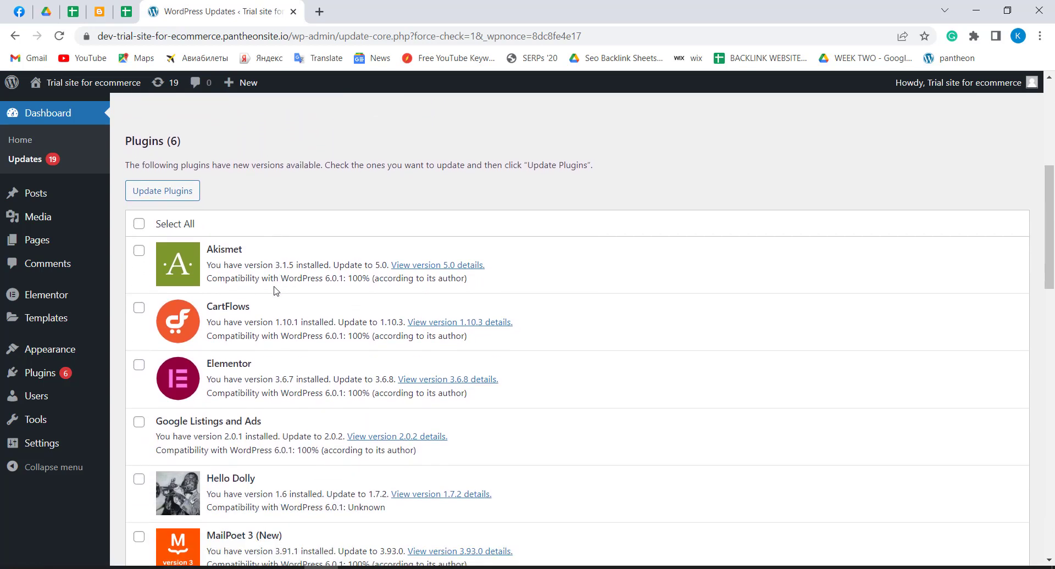
pyautogui.scroll(-3, 275, 290)
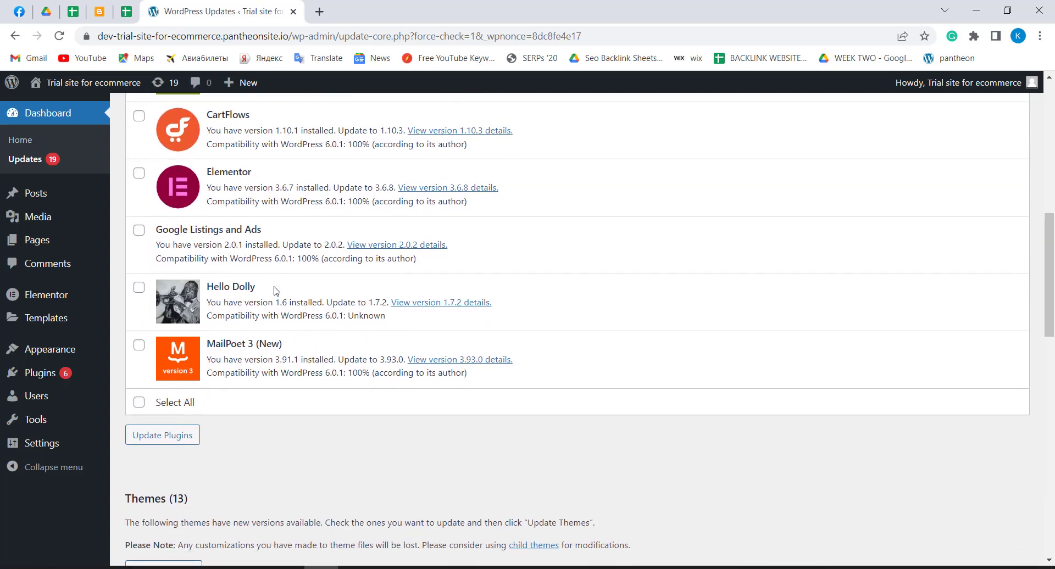
pyautogui.scroll(3, 275, 289)
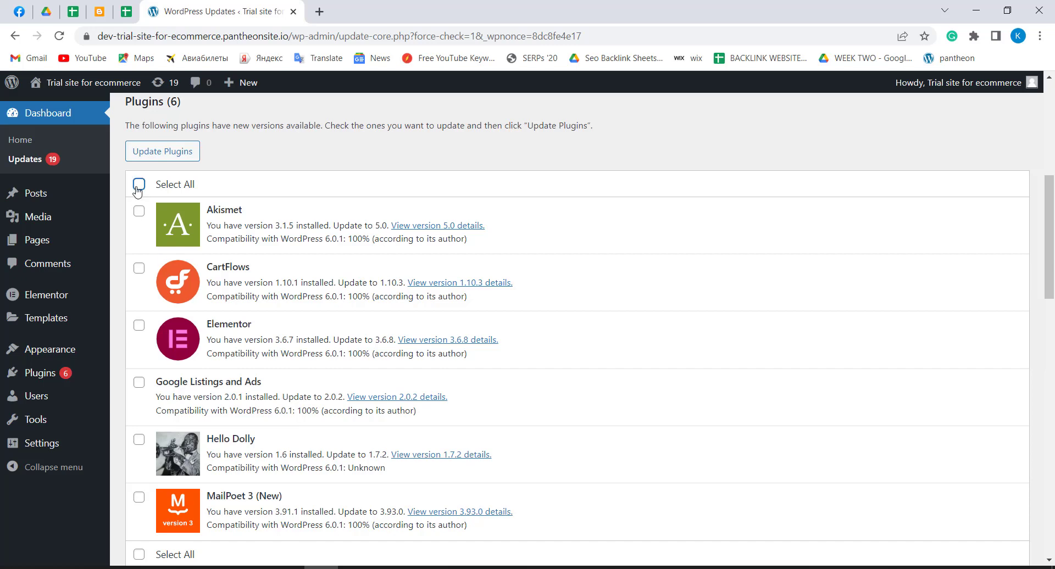
pyautogui.click(138, 187)
pyautogui.click(138, 187)
# Search the plugin directory for "wp reset" and activate the WP Reset plugin
pyautogui.moveTo(47, 380)
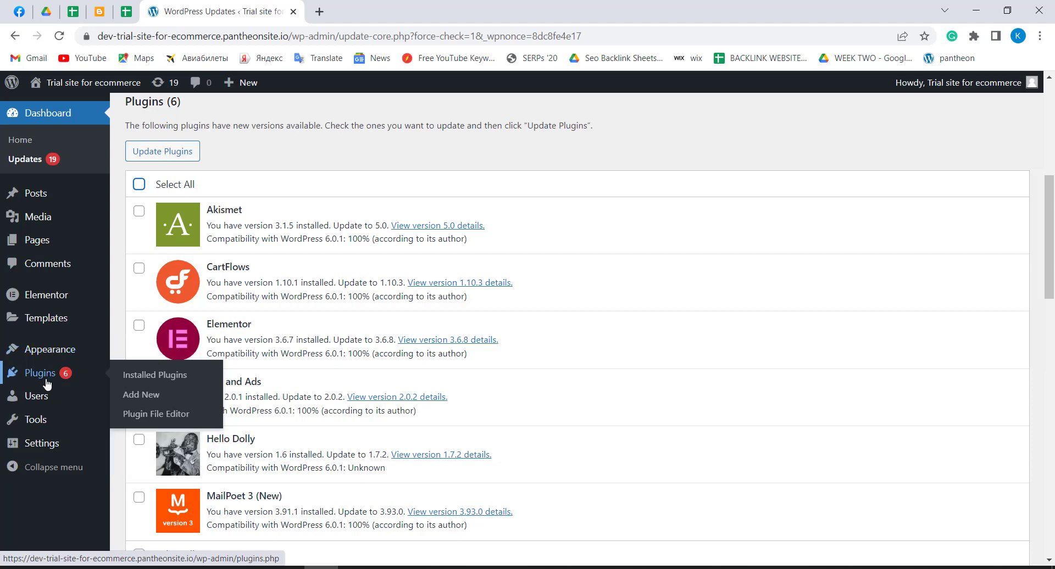
pyautogui.click(163, 403)
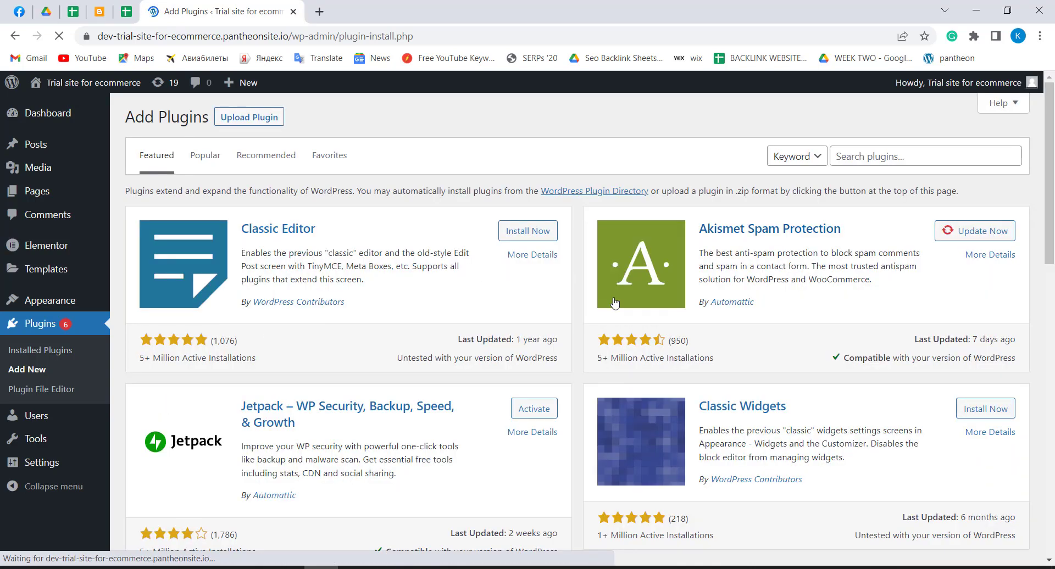
pyautogui.click(866, 152)
pyautogui.write('w')
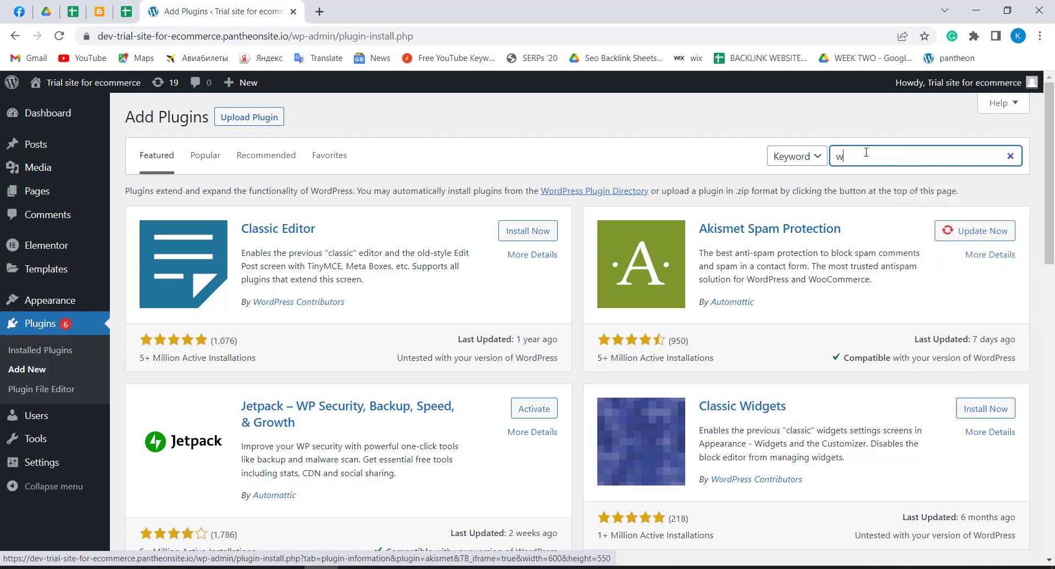
pyautogui.write('p')
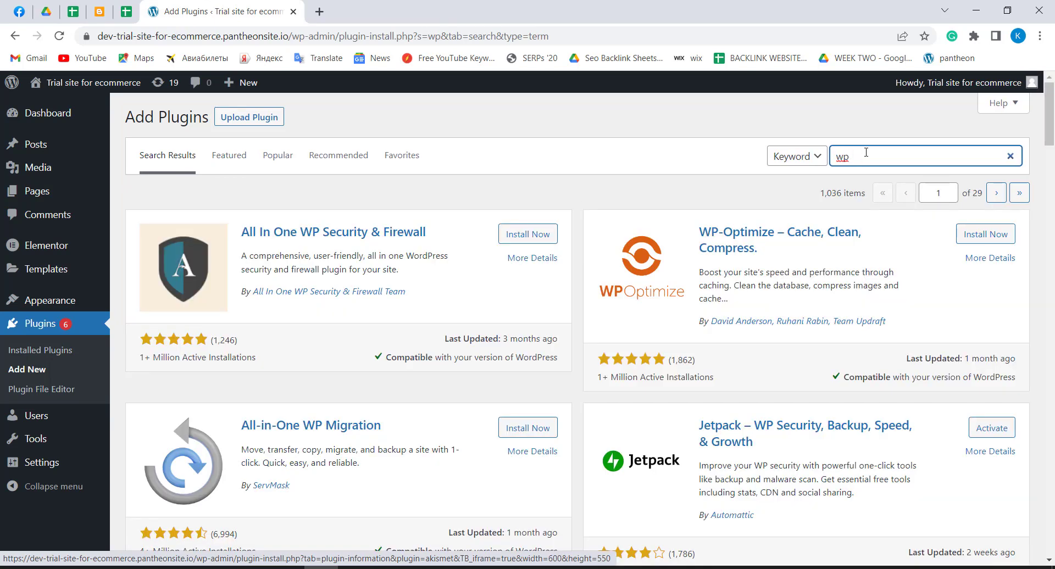
pyautogui.write('res')
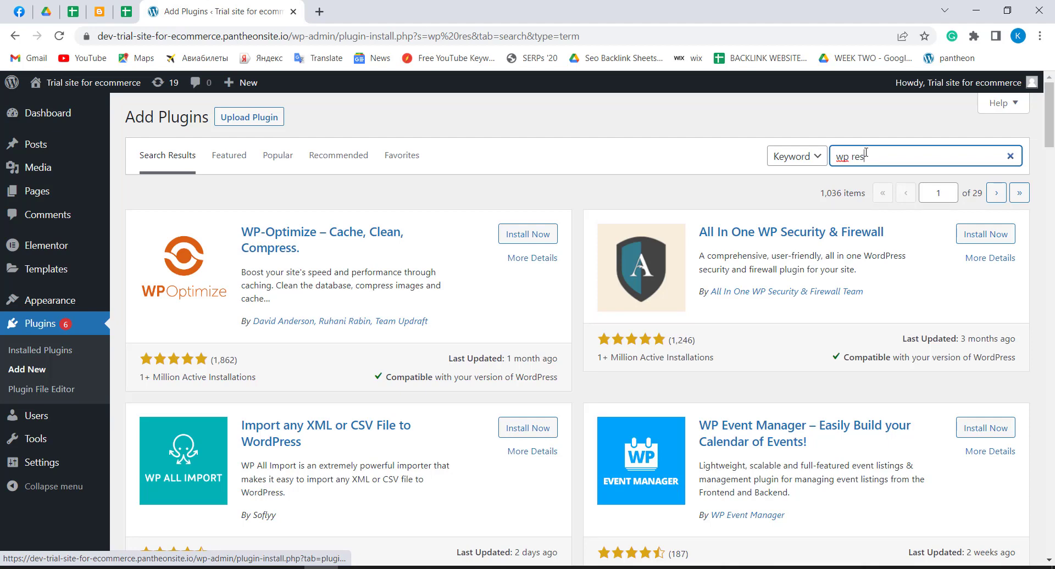
pyautogui.write('et')
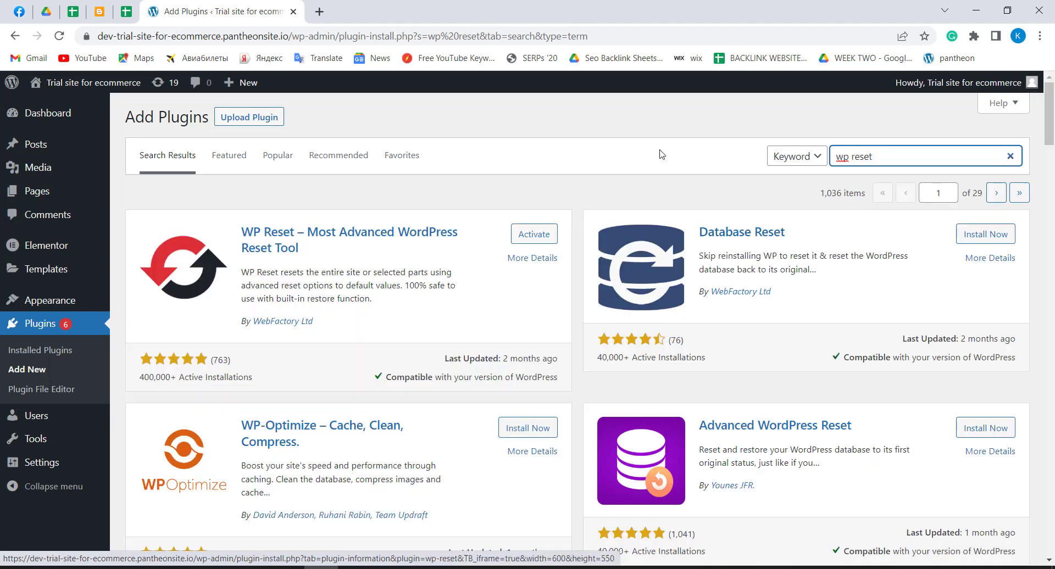
pyautogui.click(514, 242)
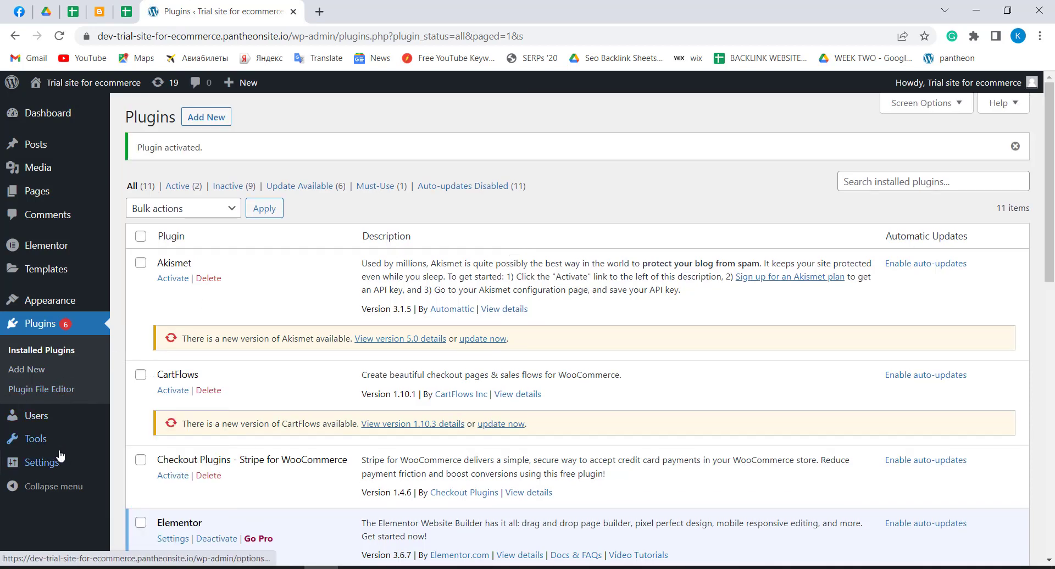
# Run WP Reset's Site Reset on the whole site, entering "reset" as the confirmation word and confirming the WordPress reset
pyautogui.moveTo(64, 437)
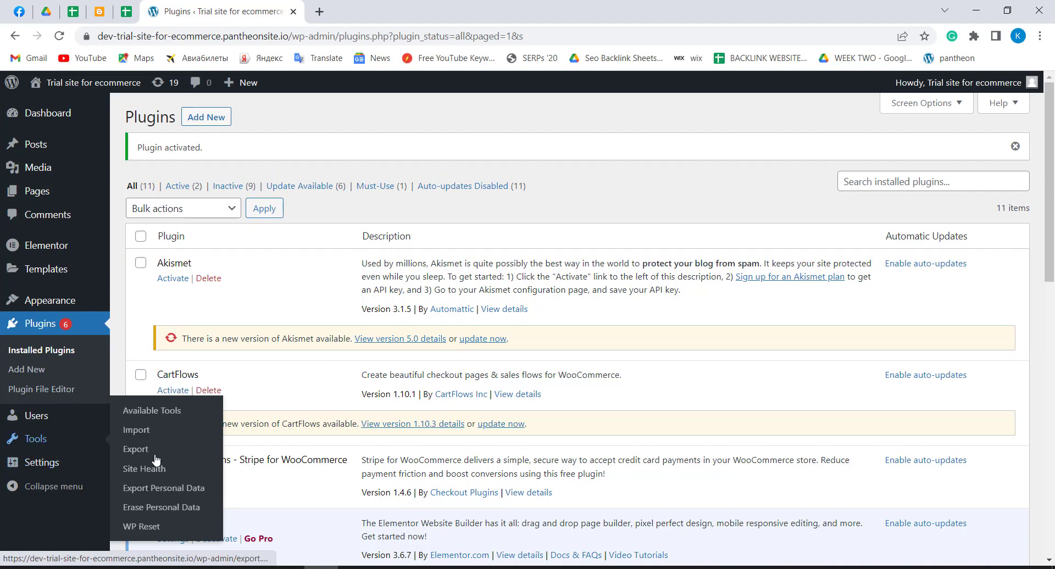
pyautogui.click(138, 528)
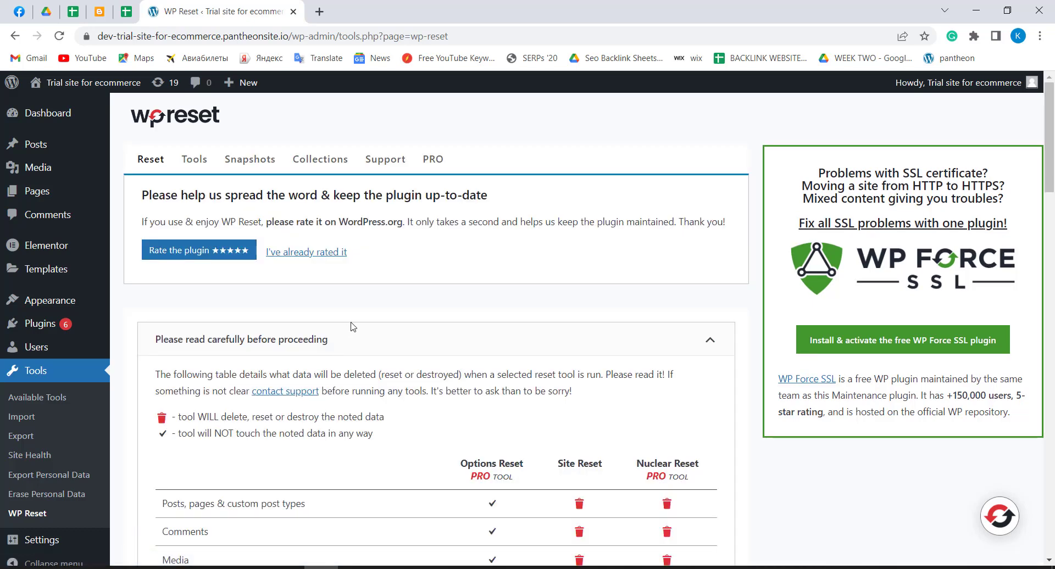
pyautogui.scroll(-10, 352, 327)
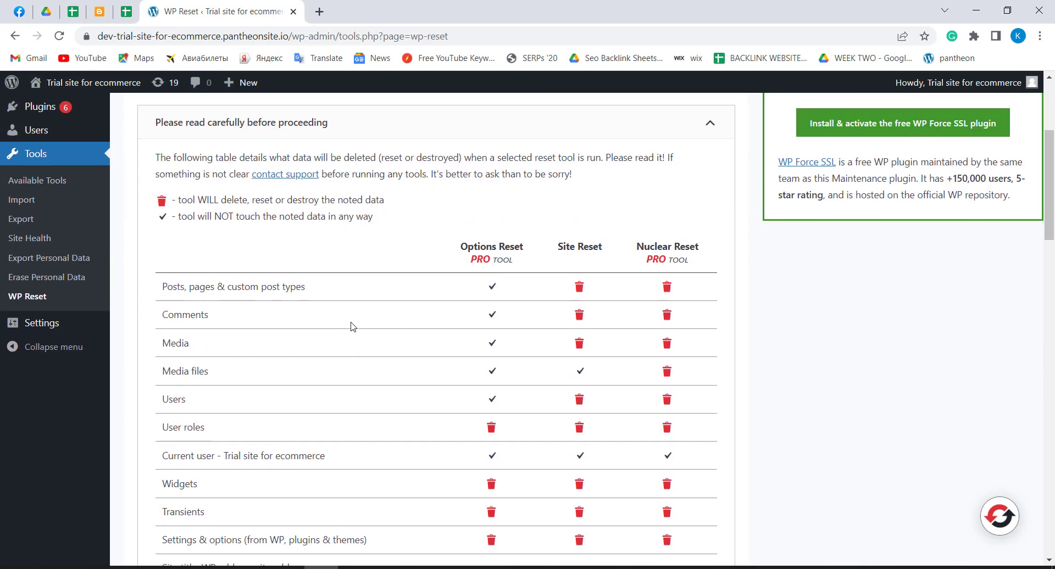
pyautogui.scroll(-12, 353, 327)
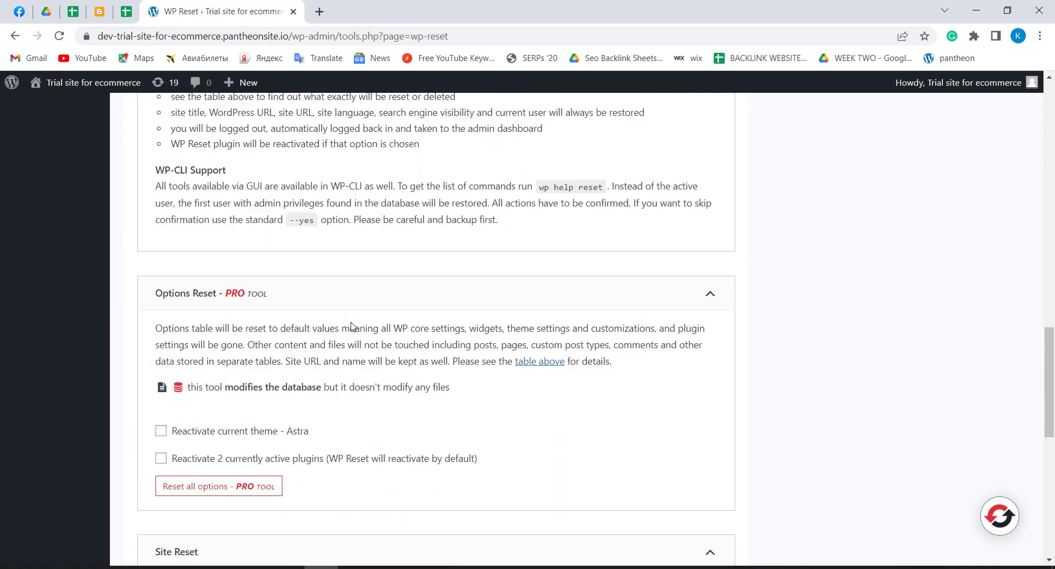
pyautogui.scroll(-2, 352, 327)
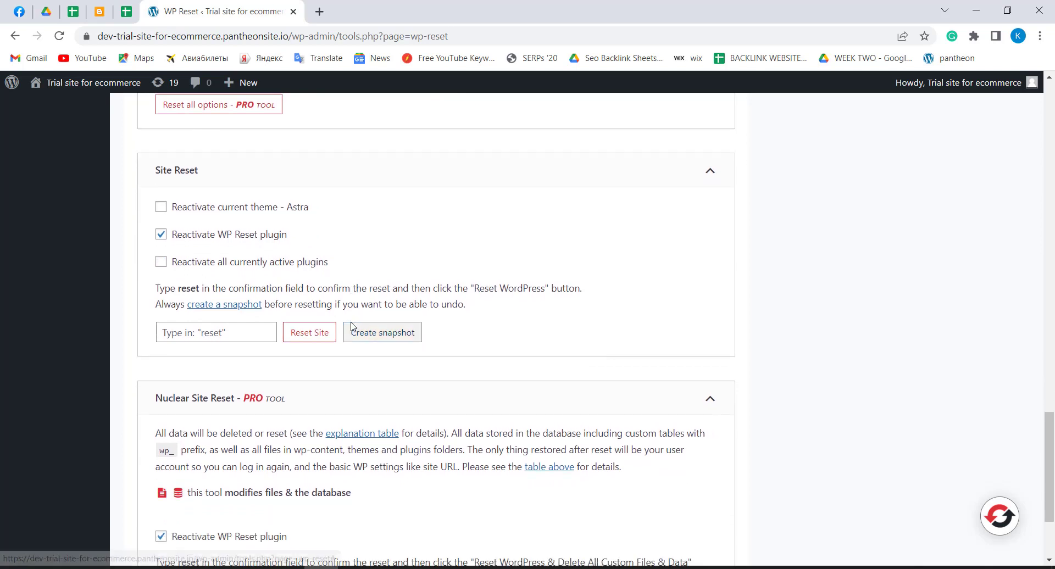
pyautogui.click(216, 327)
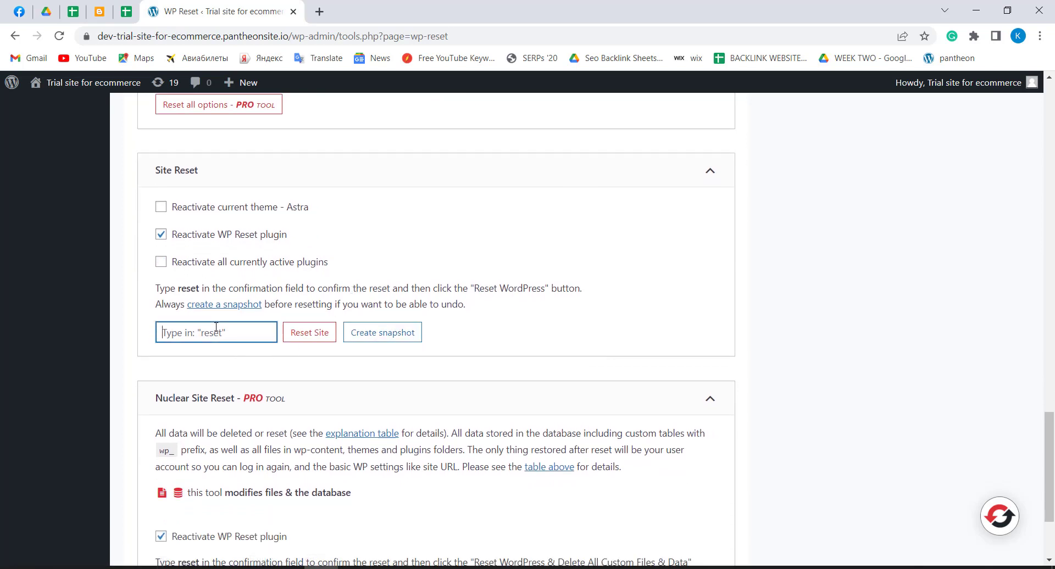
pyautogui.write('reset')
pyautogui.click(307, 334)
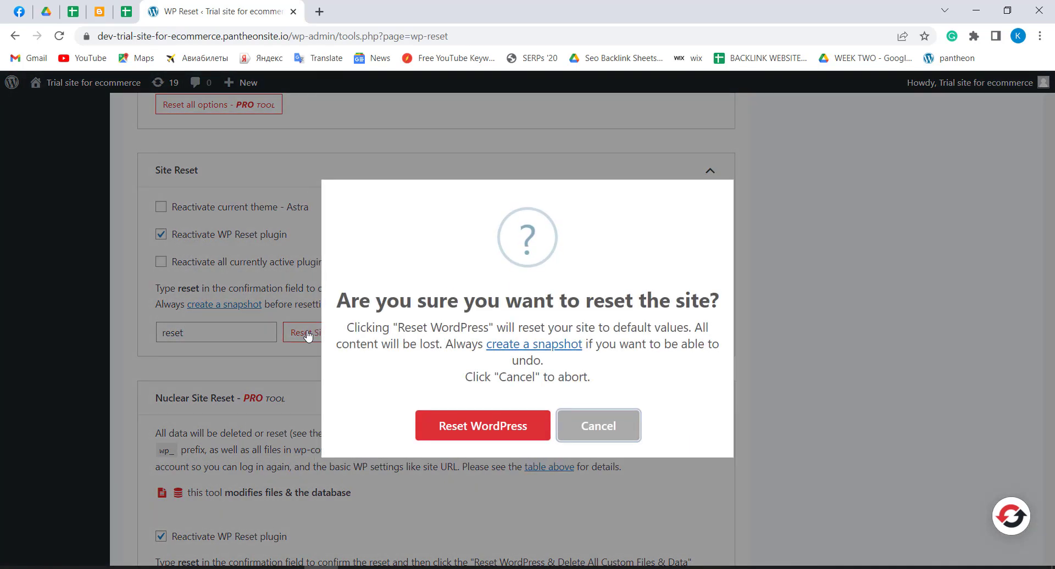
pyautogui.click(486, 430)
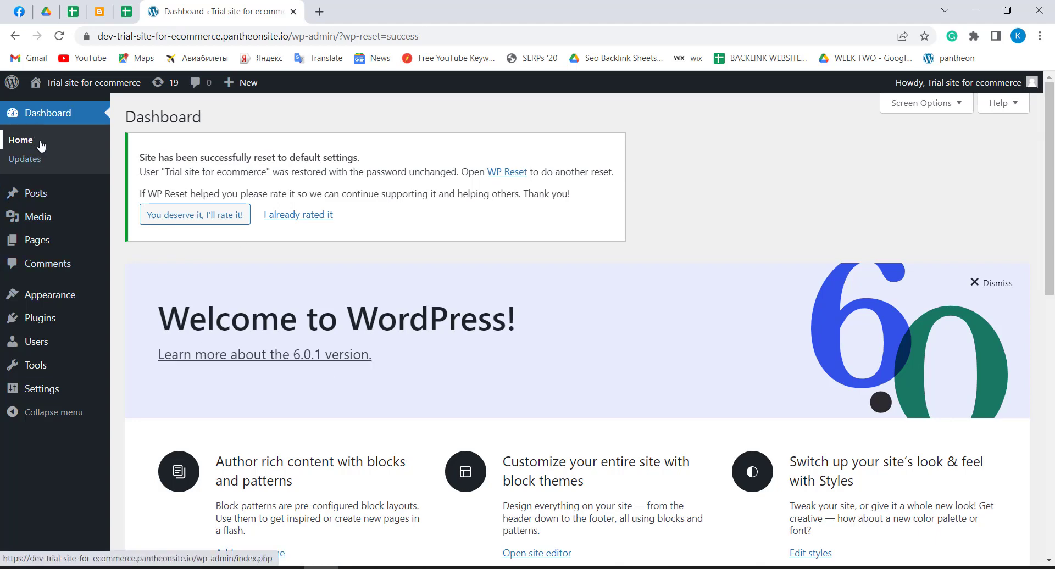
# Delete the Twenty Twenty-One theme from the installed themes and confirm the deletion
pyautogui.click(48, 297)
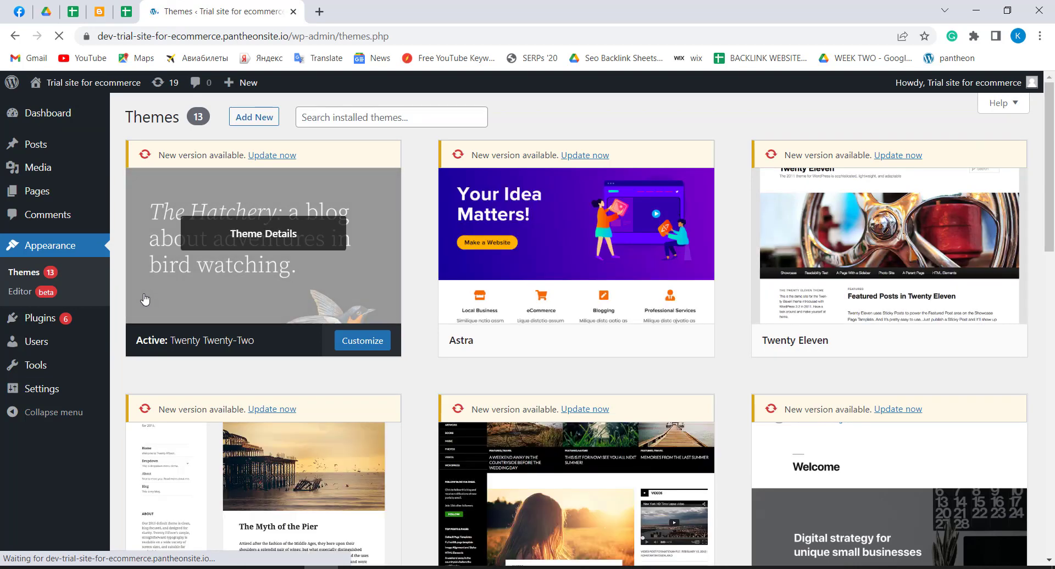
pyautogui.scroll(-3, 145, 299)
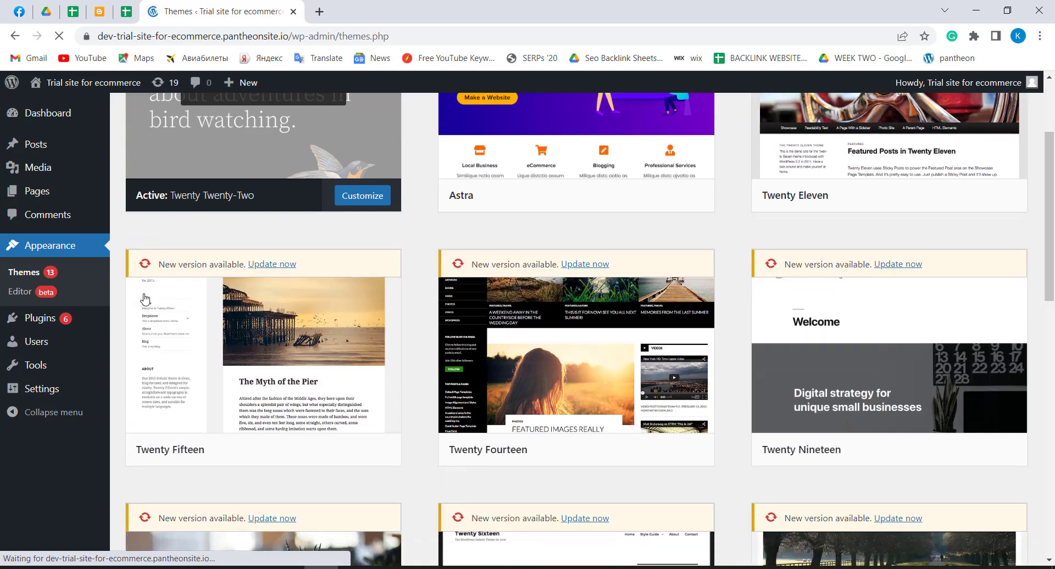
pyautogui.scroll(2, 144, 299)
pyautogui.scroll(1, 145, 300)
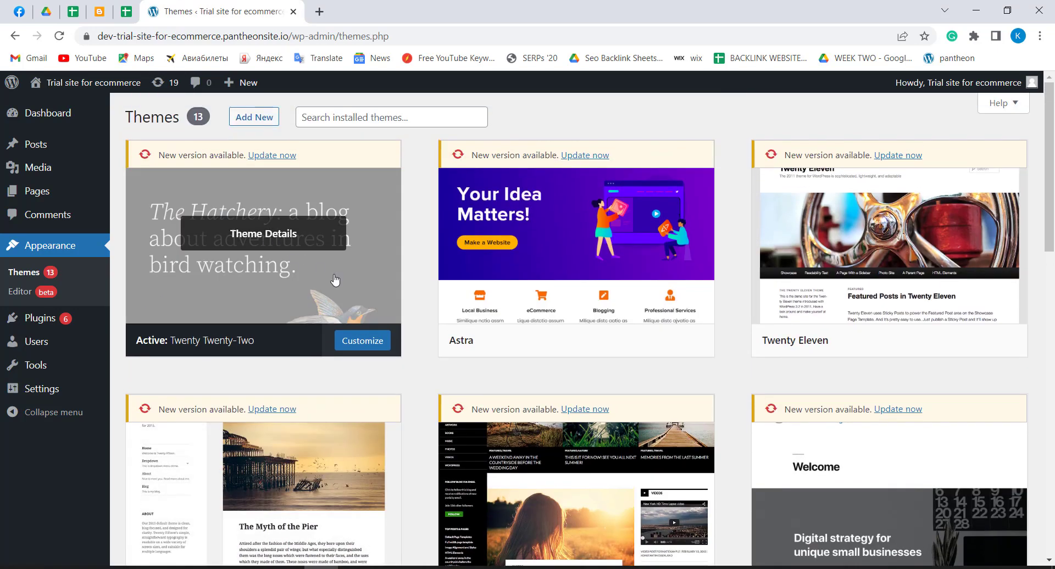
pyautogui.scroll(-10, 429, 320)
pyautogui.scroll(-2, 429, 321)
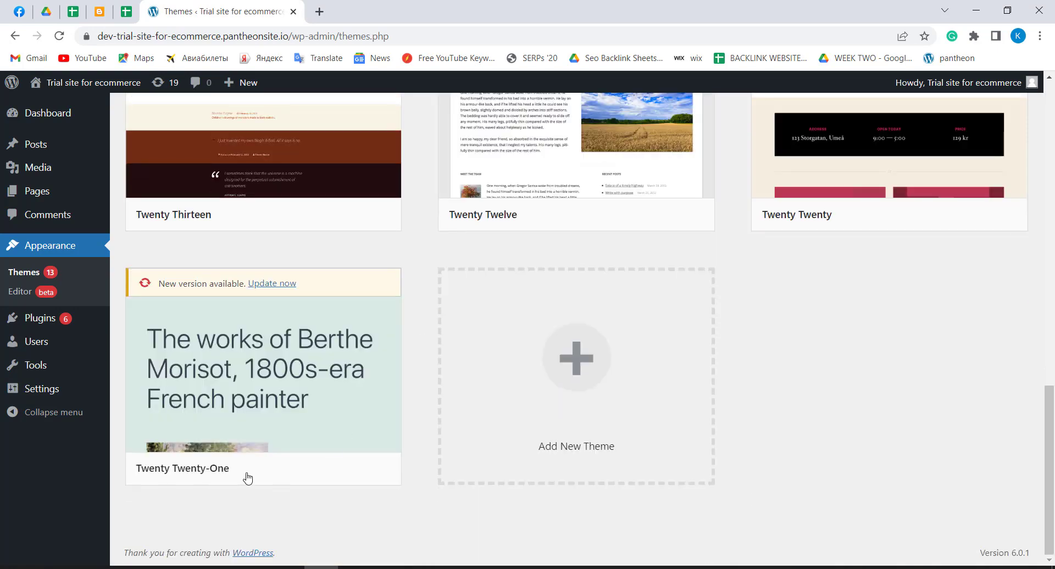
pyautogui.click(218, 401)
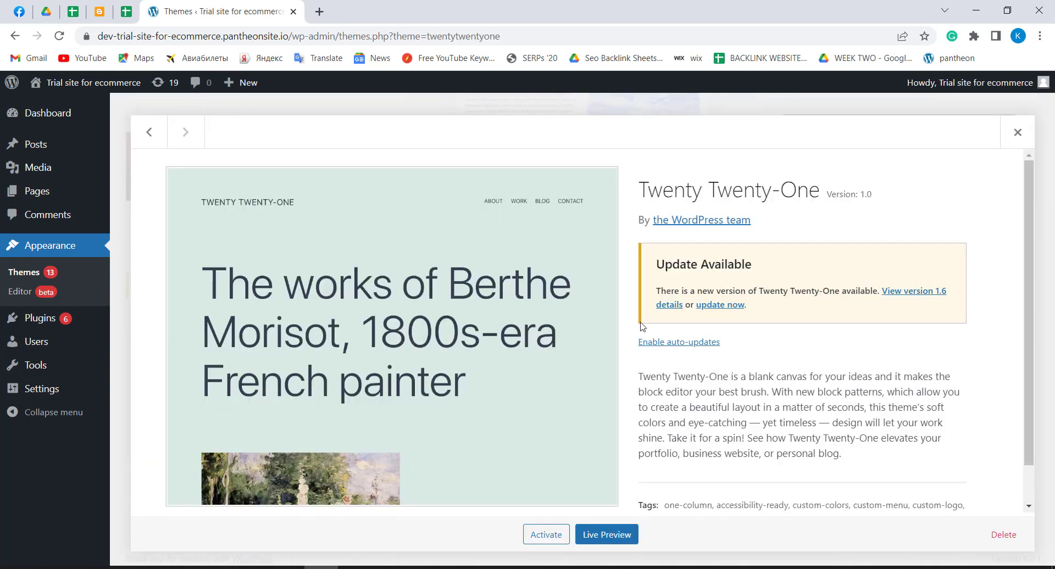
pyautogui.scroll(-1, 642, 326)
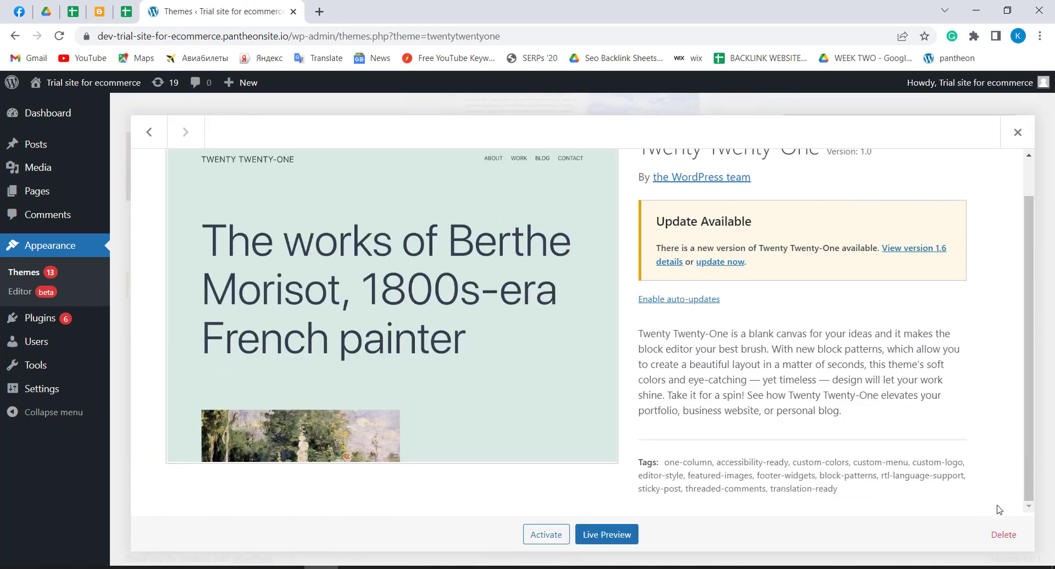
pyautogui.click(1010, 535)
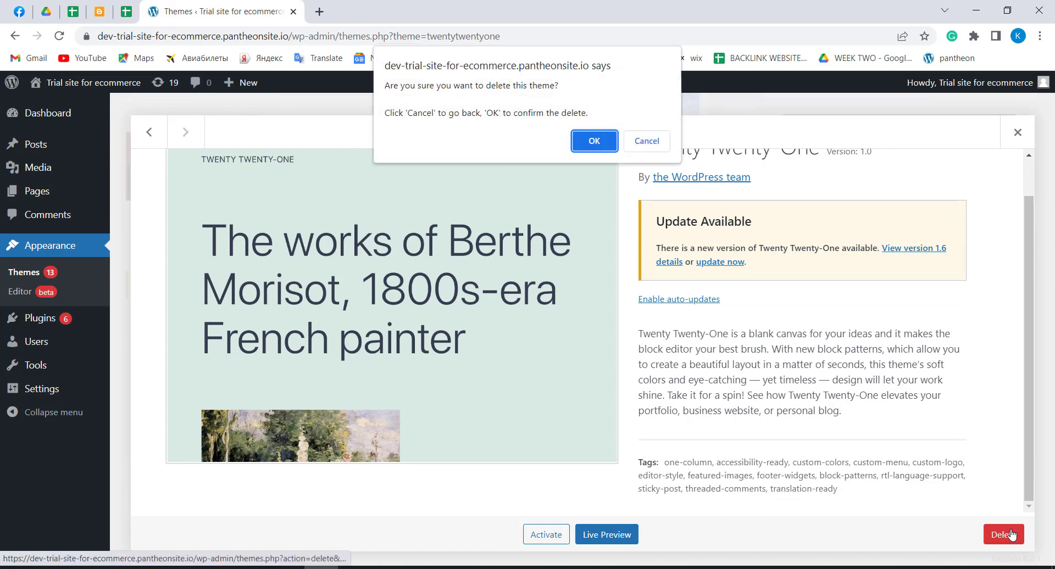
pyautogui.click(593, 142)
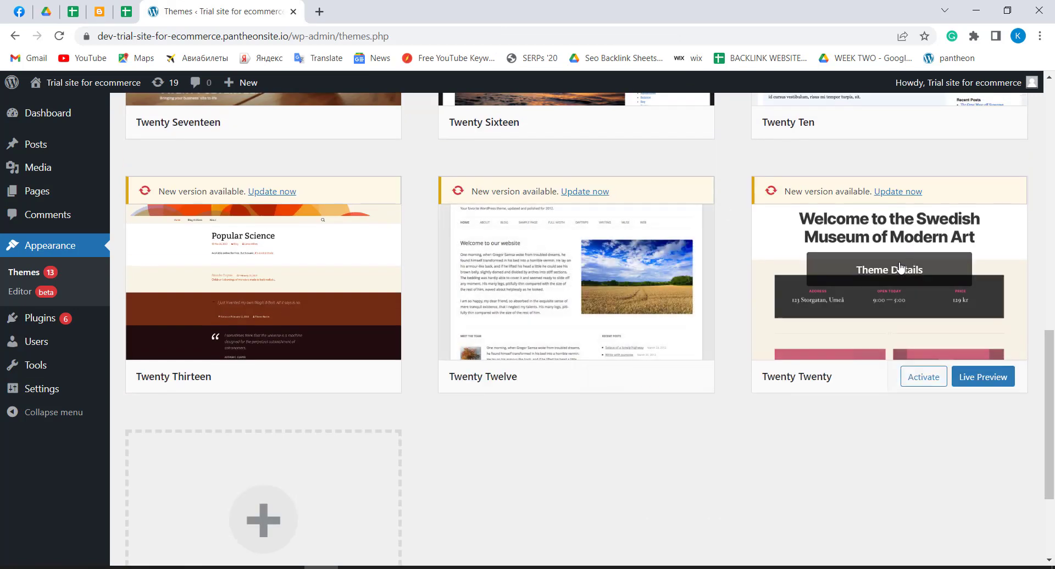
# Delete the Twenty Twenty theme from the installed themes and confirm the deletion
pyautogui.click(891, 277)
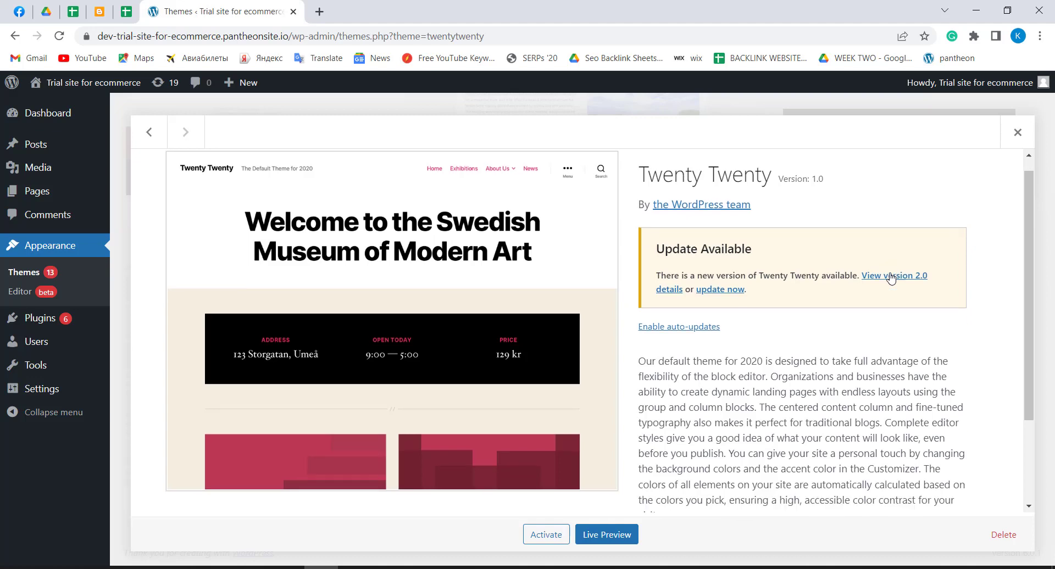
pyautogui.scroll(-3, 996, 437)
pyautogui.click(1007, 534)
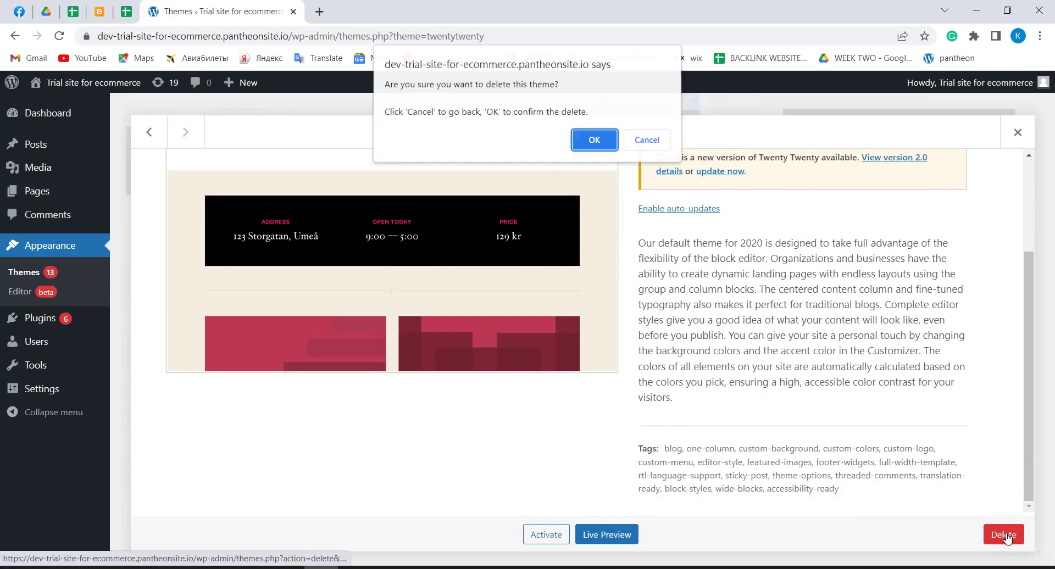
pyautogui.click(604, 143)
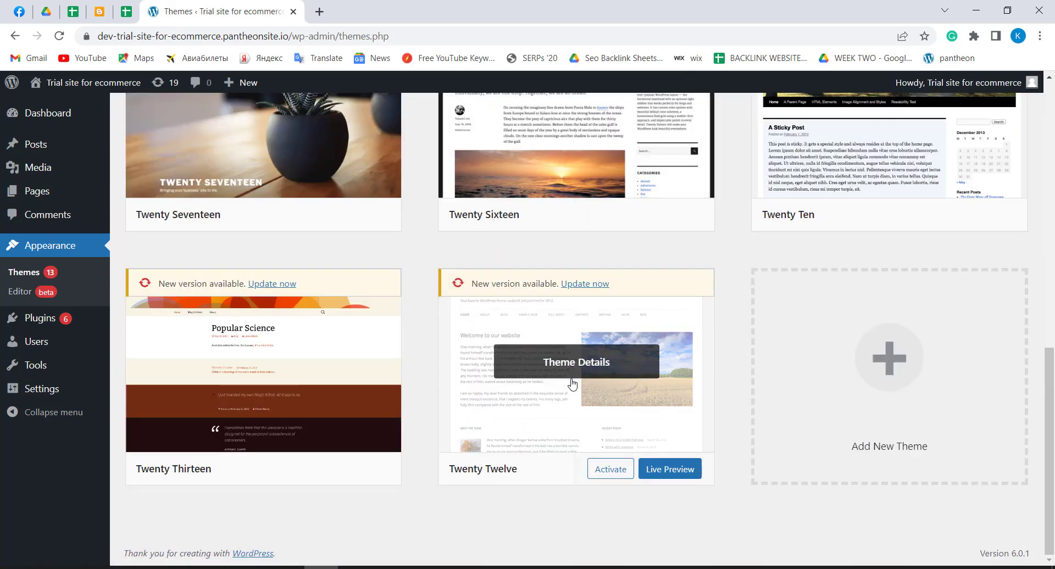
# Delete the Twenty Twelve theme from the installed themes and confirm the deletion
pyautogui.click(600, 393)
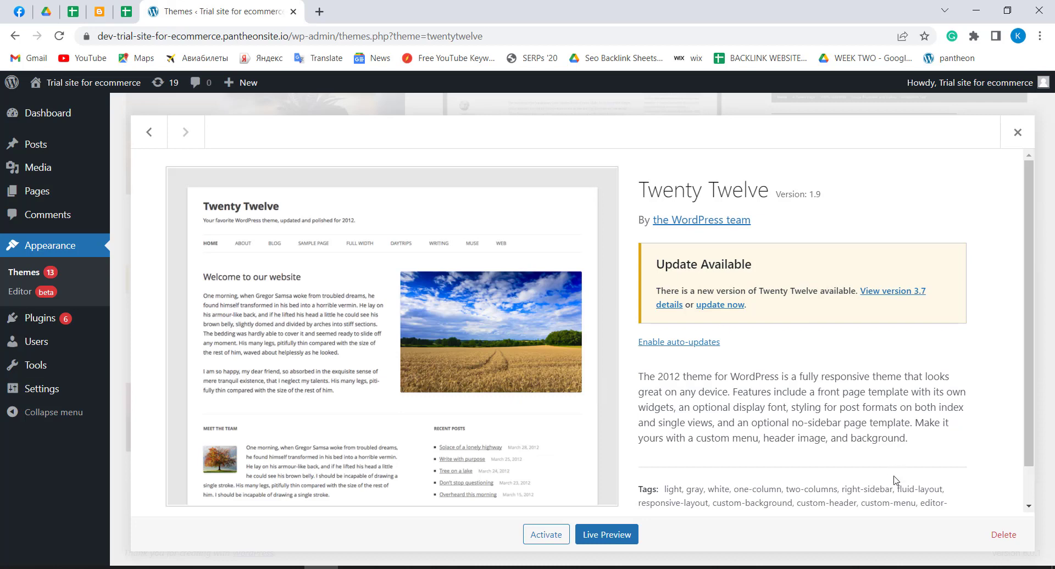
pyautogui.click(1004, 535)
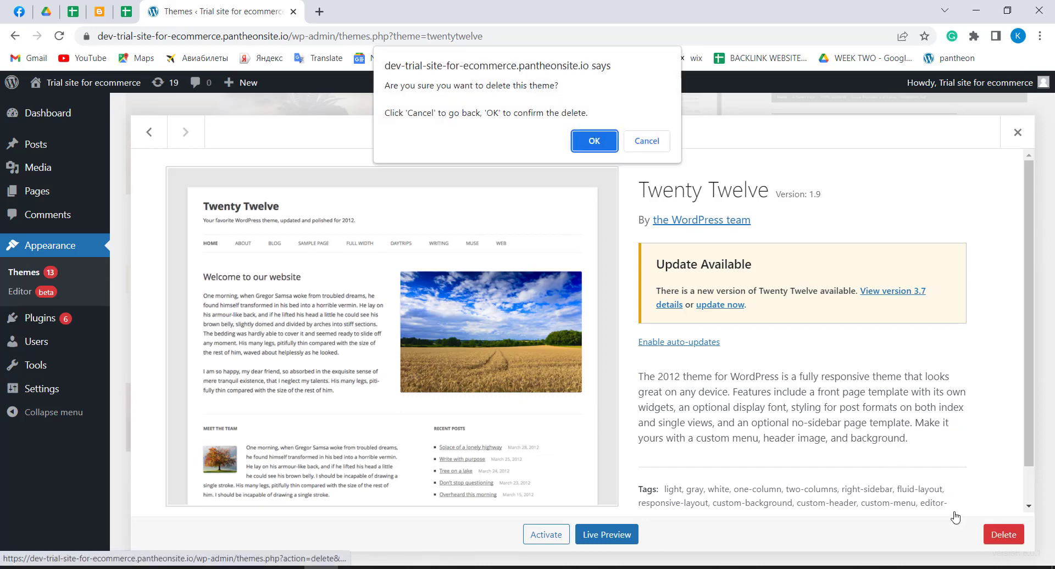
pyautogui.click(593, 137)
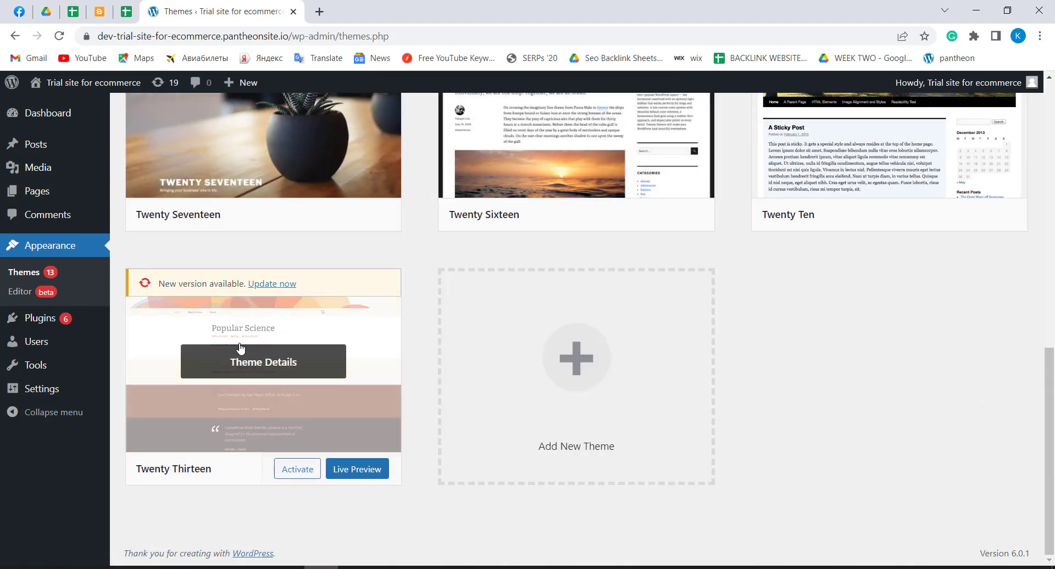
# Delete the Twenty Thirteen theme from the installed themes and confirm the deletion
pyautogui.click(242, 352)
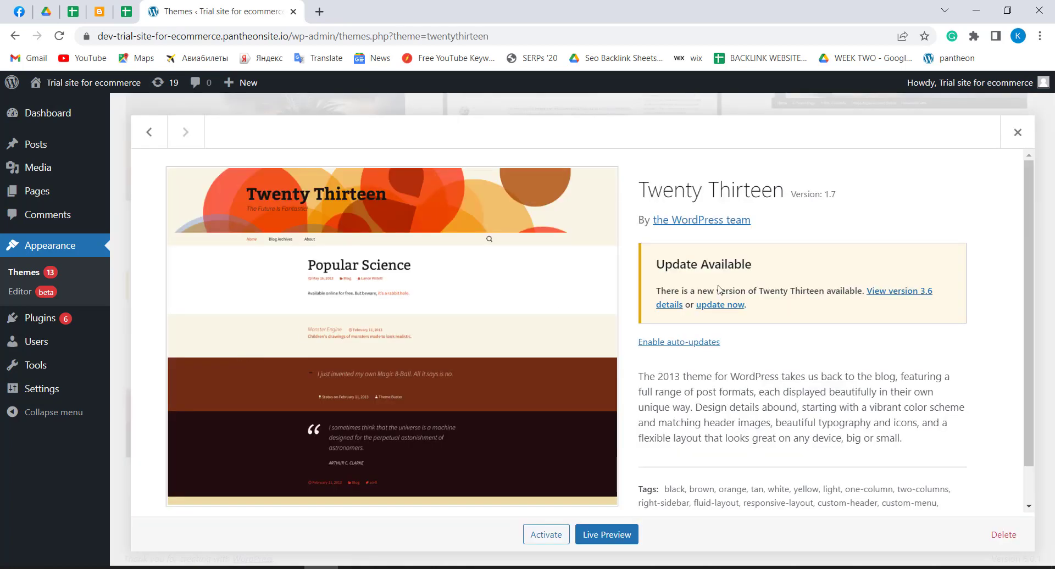
pyautogui.scroll(-1, 720, 289)
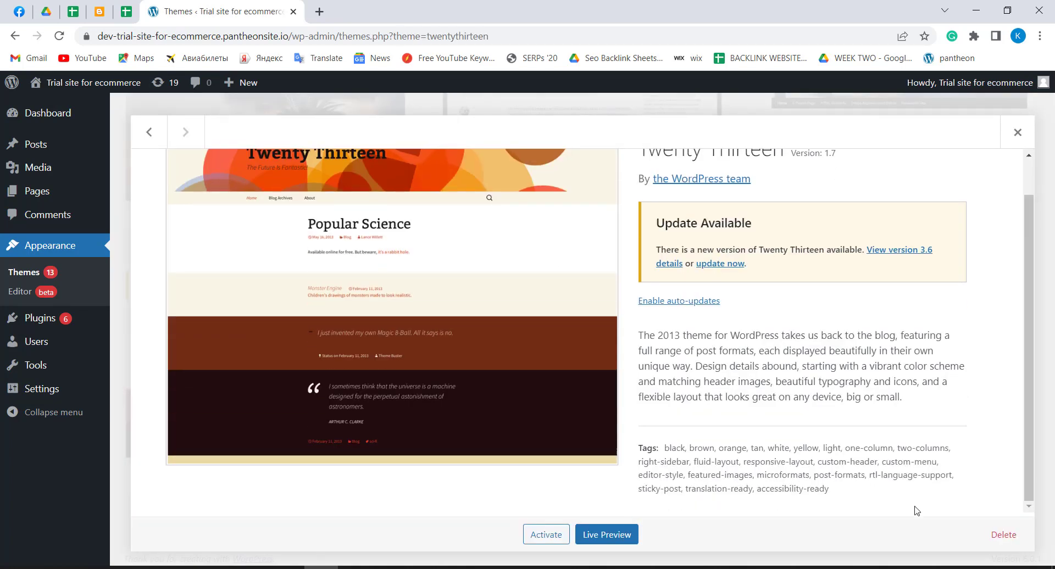
pyautogui.click(1003, 534)
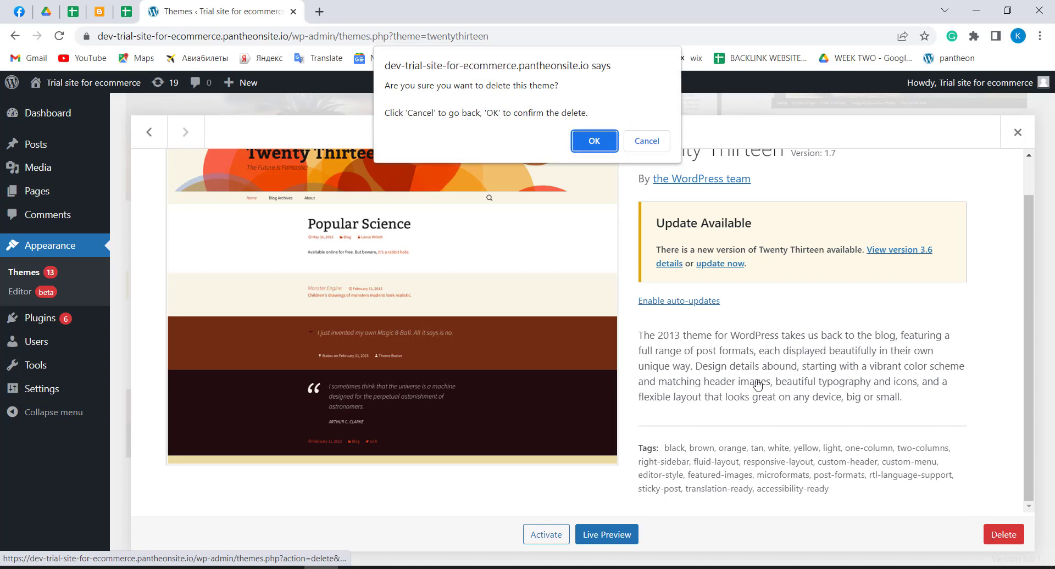
pyautogui.click(591, 142)
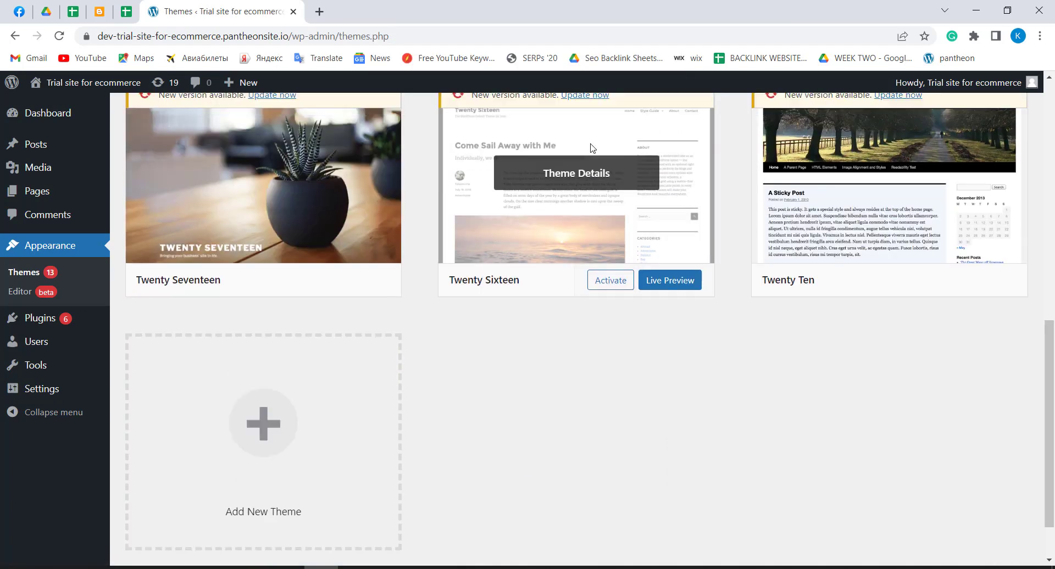
# Delete the Twenty Ten theme from the installed themes and confirm the deletion
pyautogui.scroll(2, 694, 169)
pyautogui.click(849, 325)
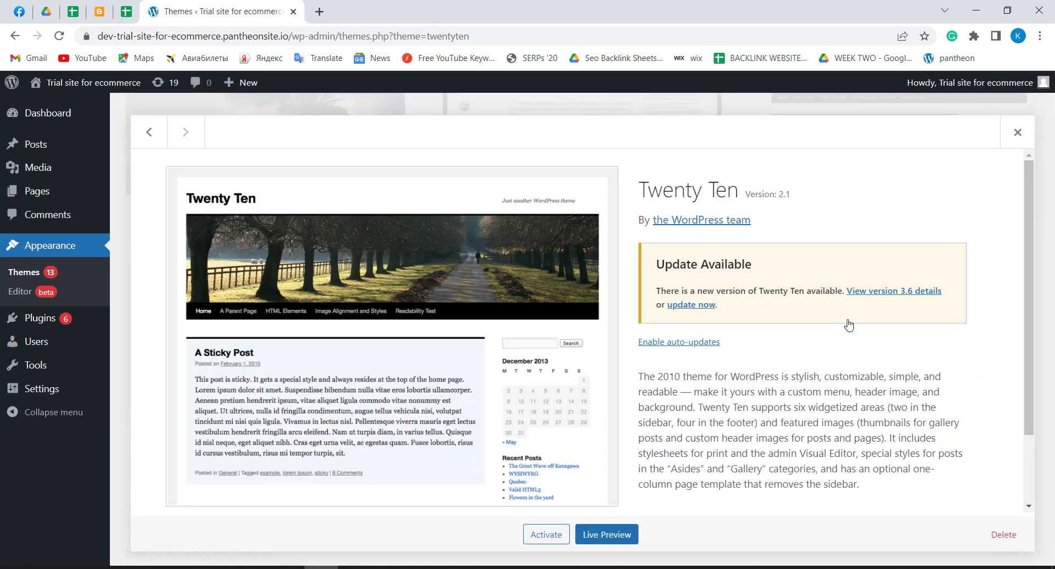
pyautogui.click(1010, 543)
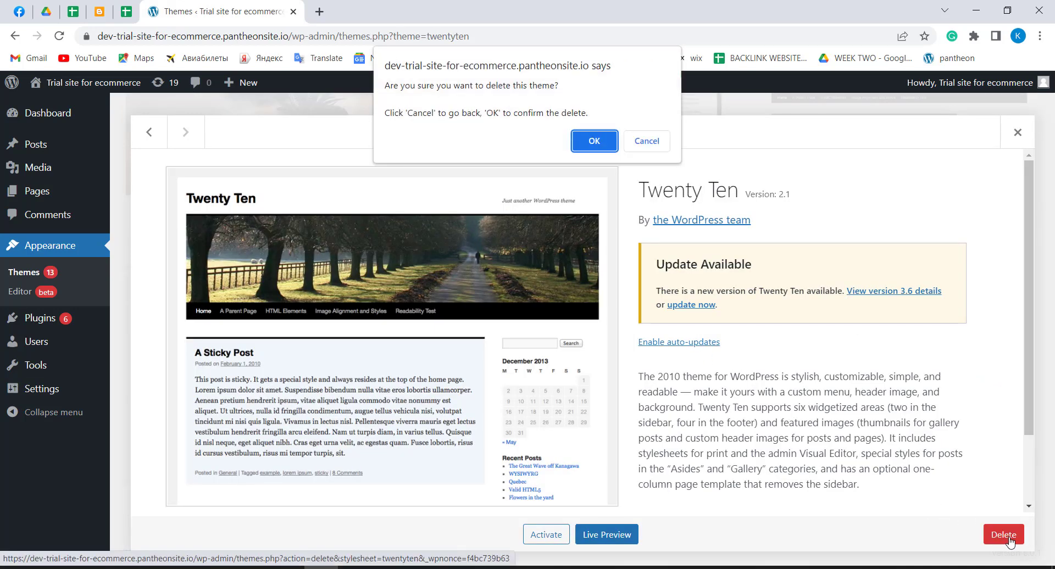
pyautogui.click(586, 144)
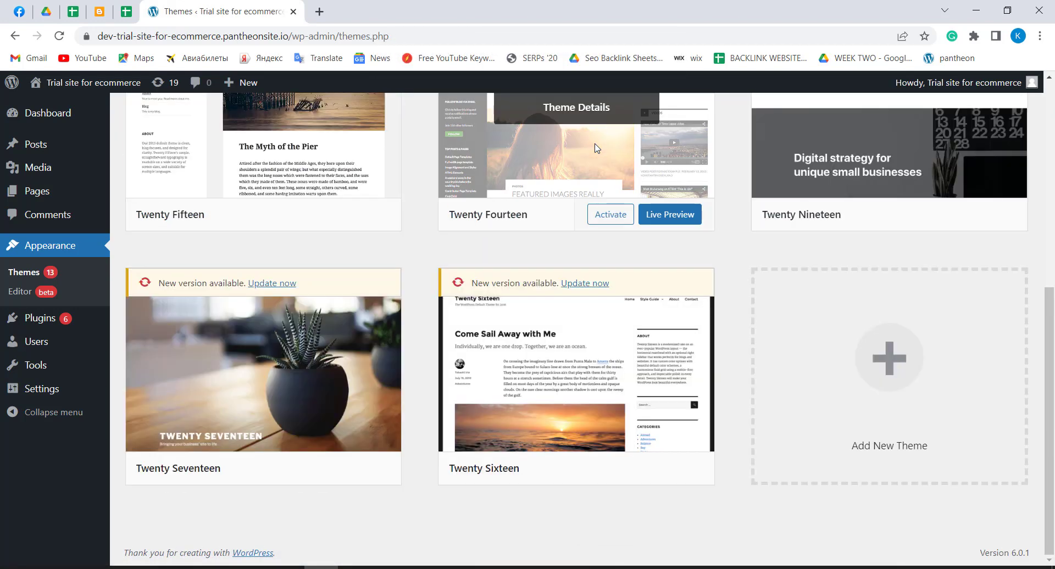
# Delete the Twenty Sixteen theme from the installed themes and confirm the deletion
pyautogui.click(542, 363)
pyautogui.scroll(-2, 543, 363)
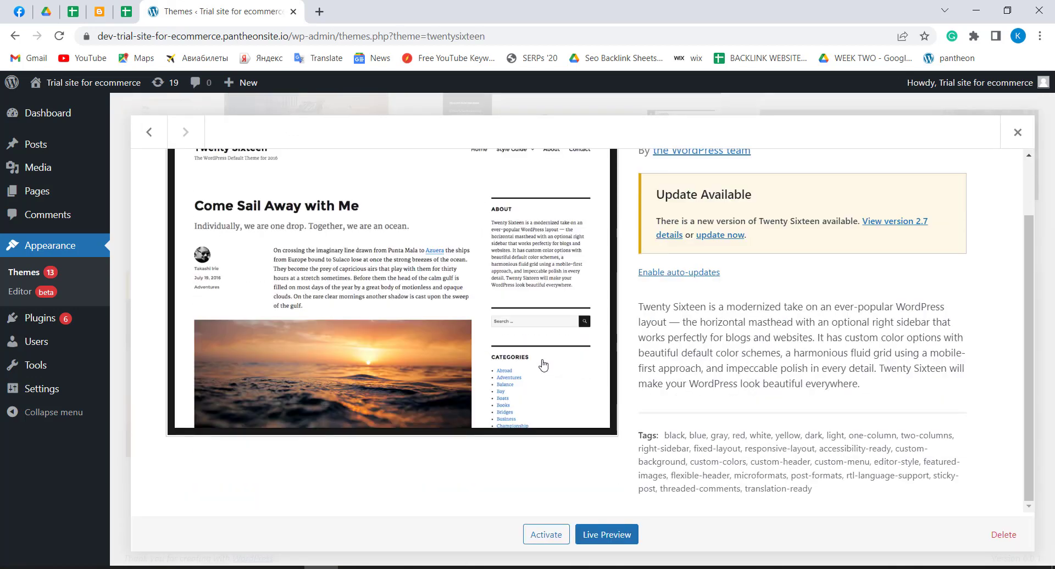
pyautogui.click(1002, 535)
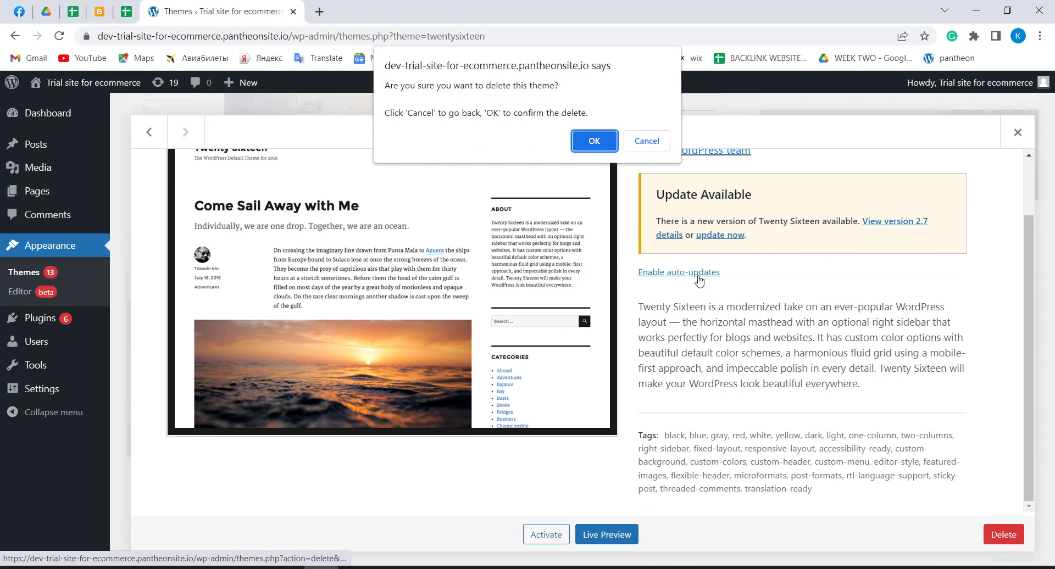
pyautogui.click(592, 144)
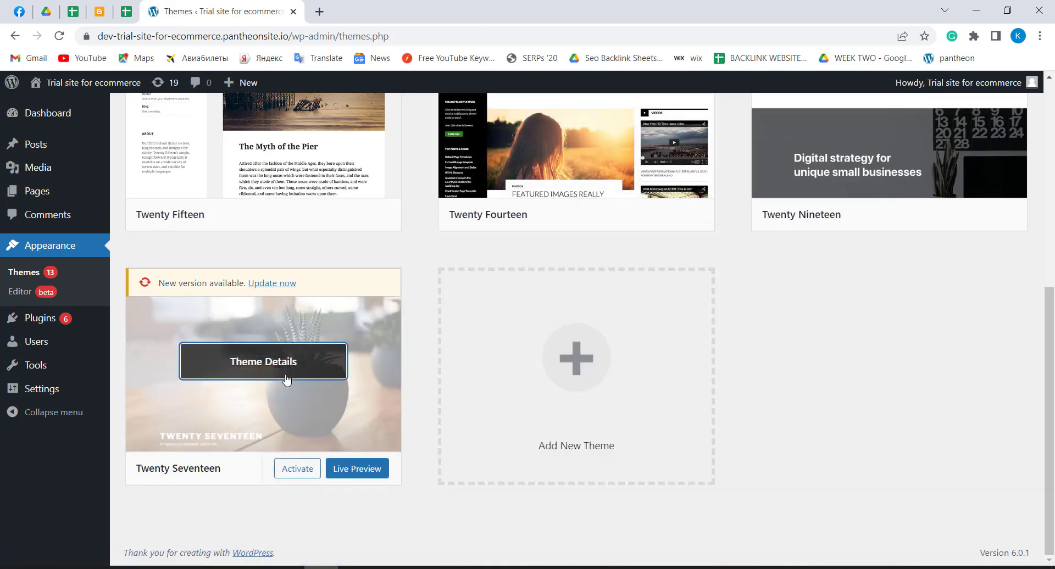
# Delete the Twenty Seventeen theme from the installed themes and confirm the deletion
pyautogui.click(288, 371)
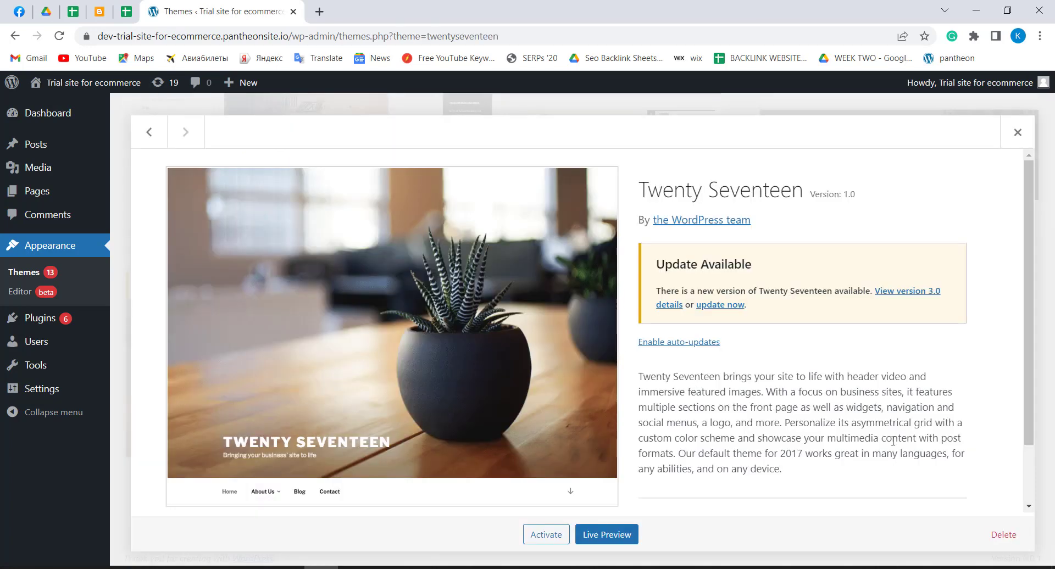
pyautogui.click(1003, 535)
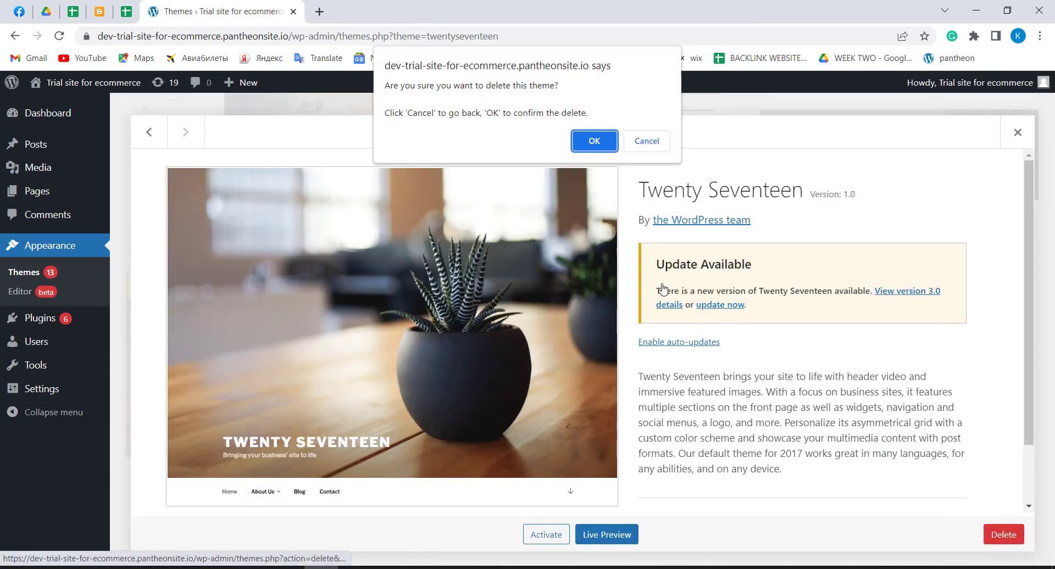
pyautogui.click(594, 140)
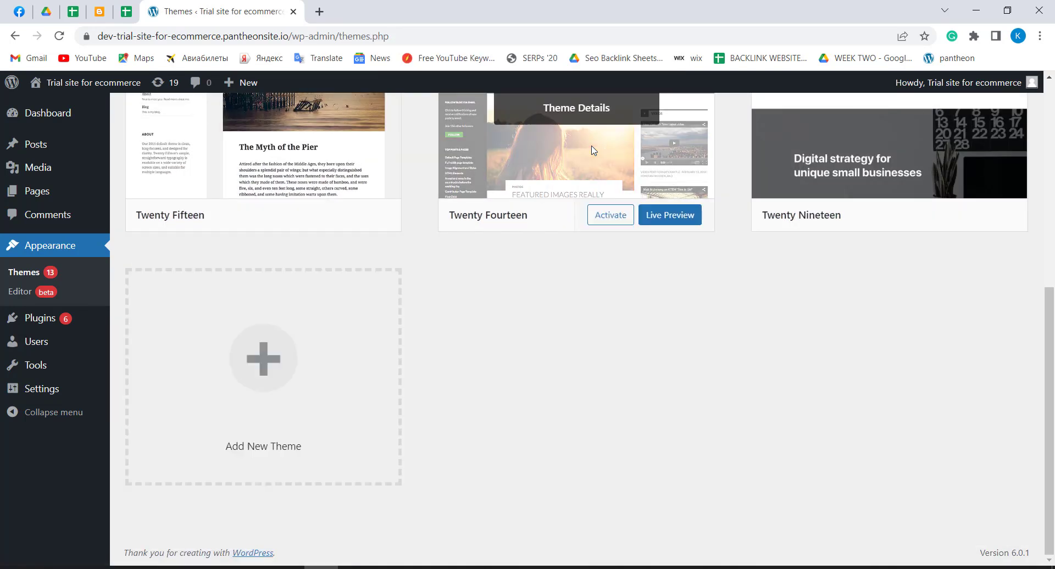
# Delete the Twenty Nineteen theme from the installed themes and confirm the deletion
pyautogui.scroll(3, 593, 150)
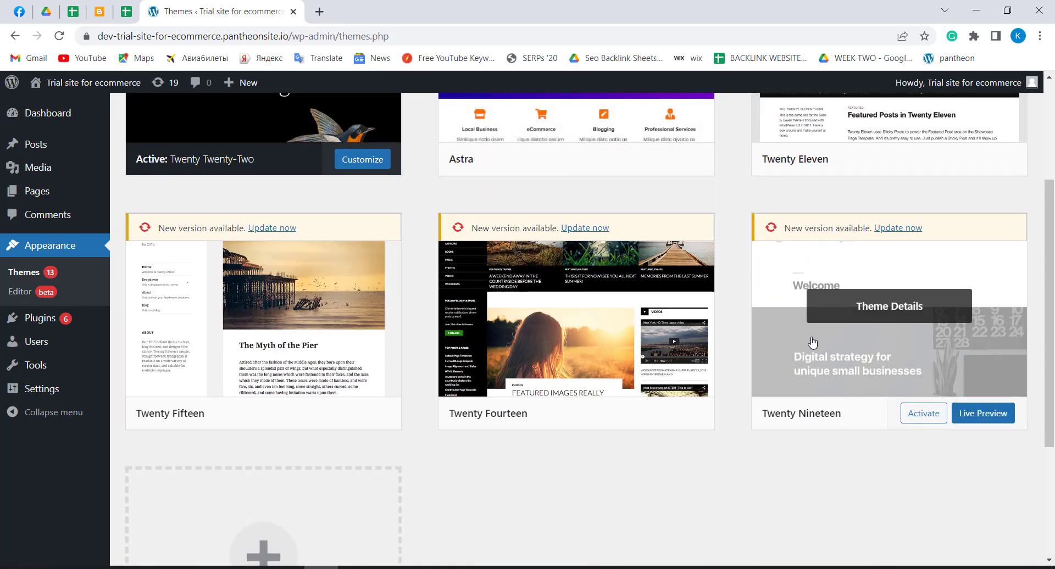
pyautogui.click(851, 350)
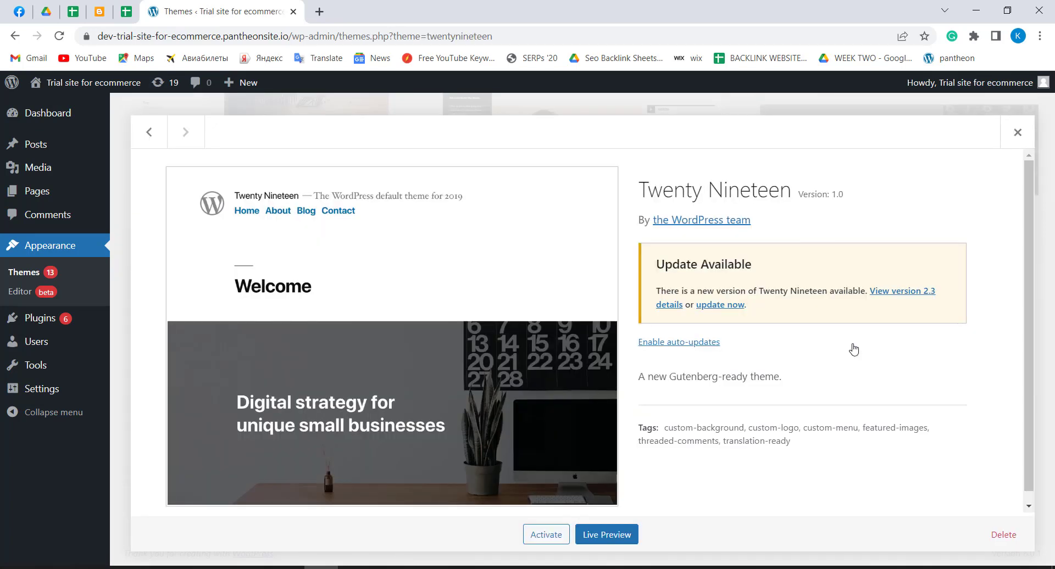
pyautogui.scroll(-1, 853, 349)
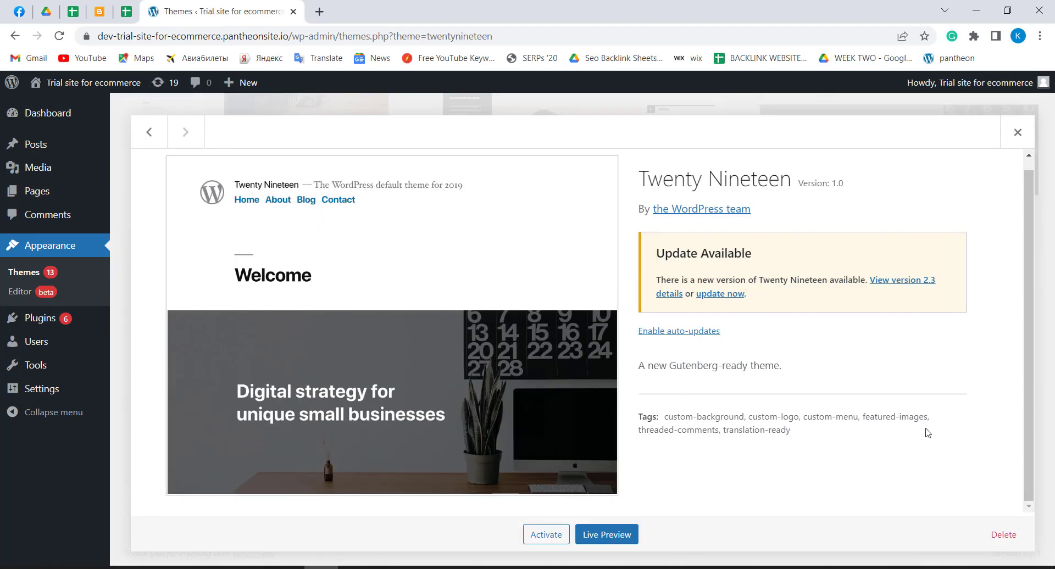
pyautogui.click(1005, 538)
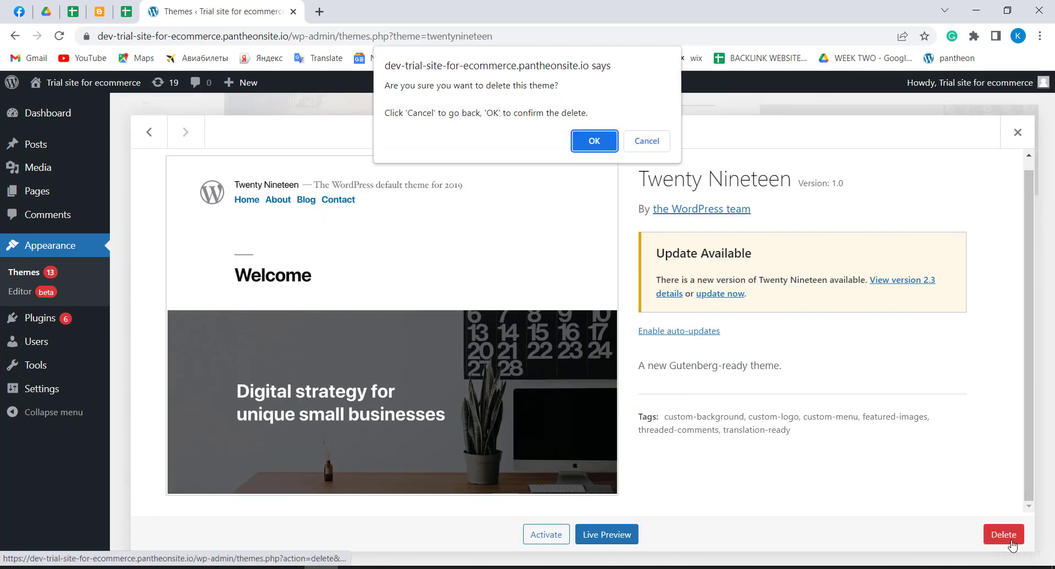
pyautogui.click(603, 141)
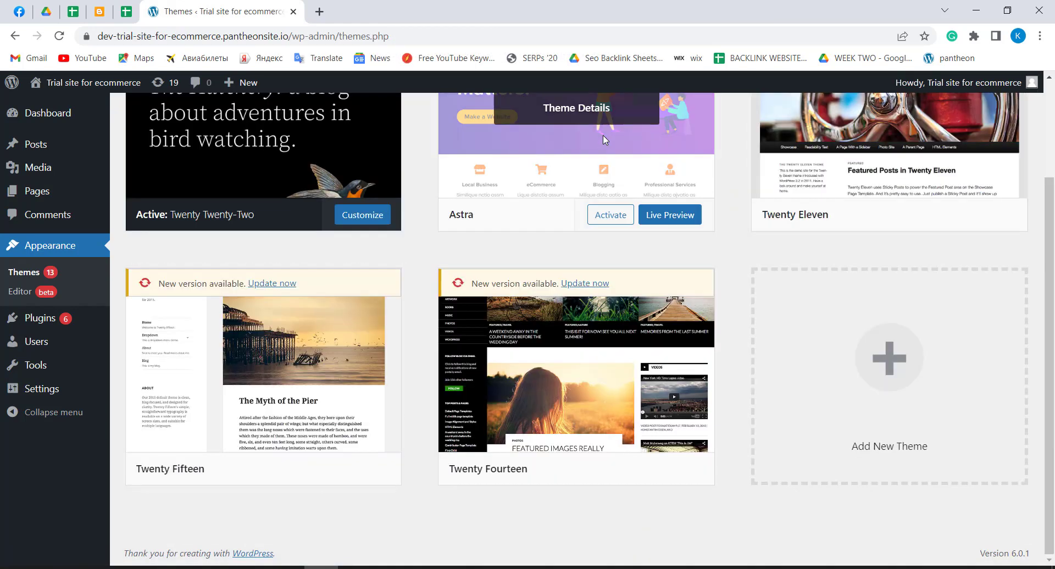
# Delete the Twenty Fourteen theme from the installed themes and confirm the deletion
pyautogui.click(623, 384)
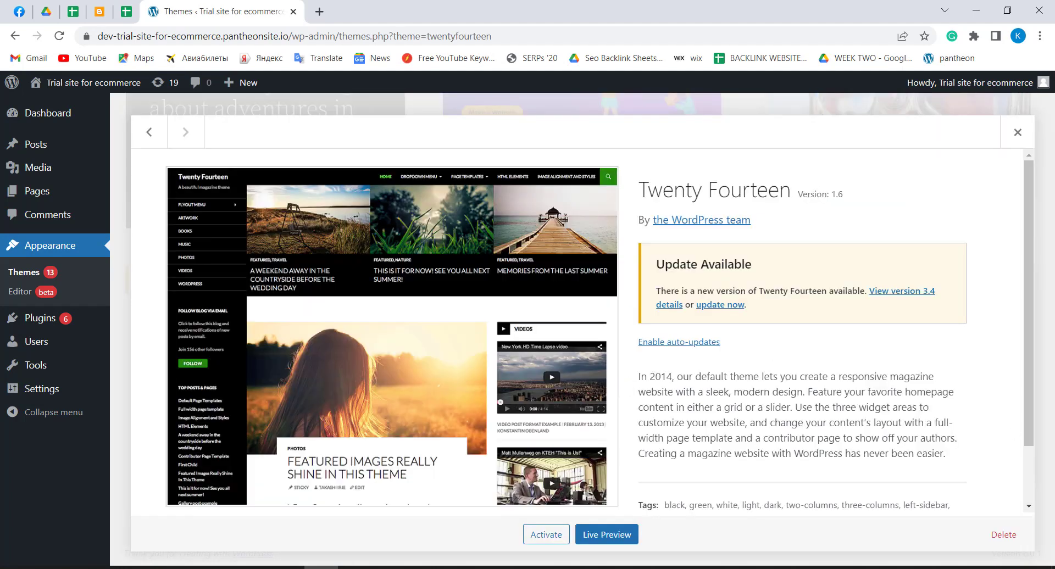
pyautogui.click(1003, 544)
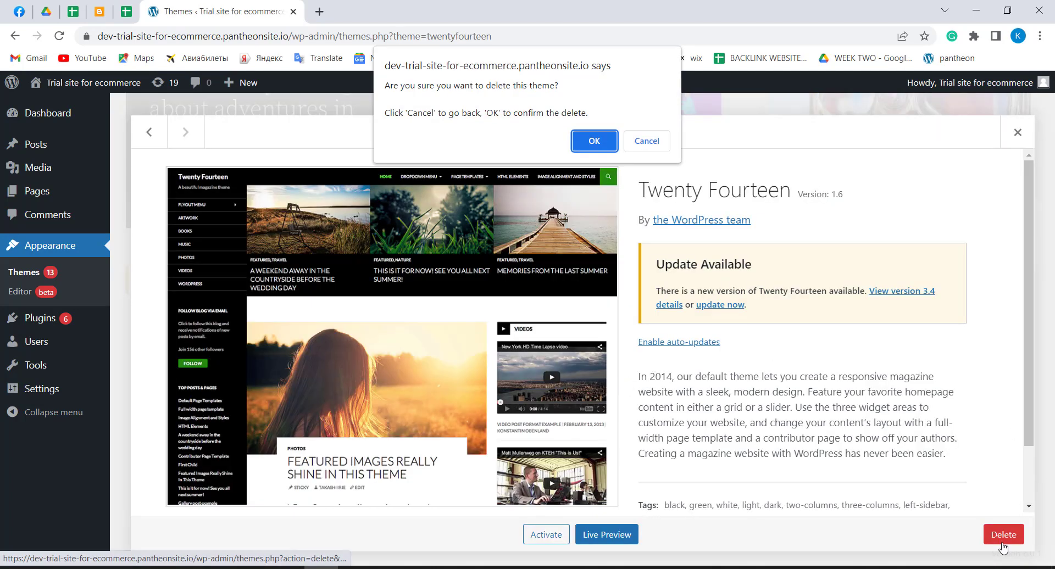
pyautogui.click(604, 142)
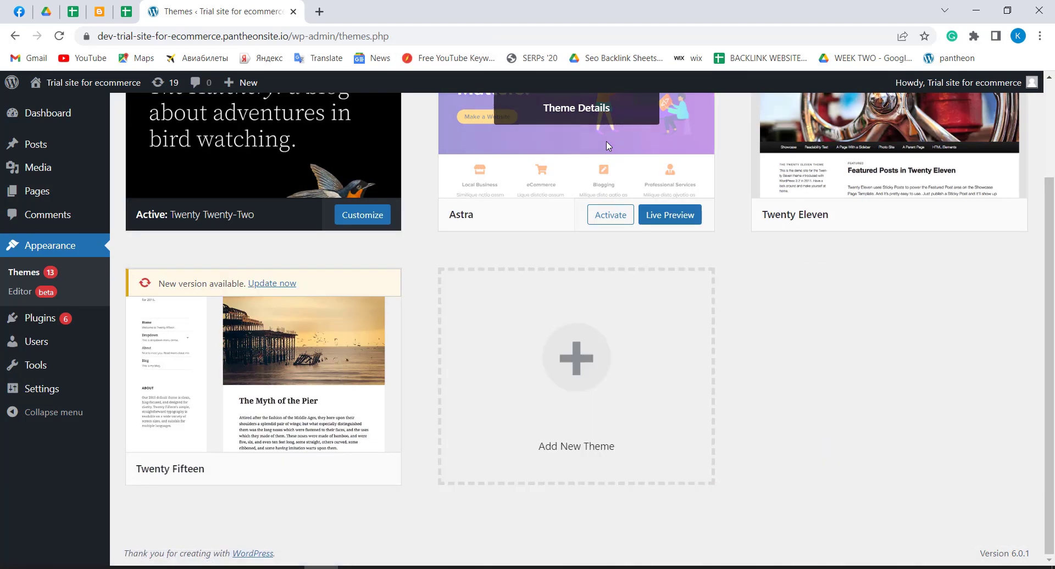
# Delete the Twenty Fifteen theme from the installed themes and confirm the deletion
pyautogui.click(236, 389)
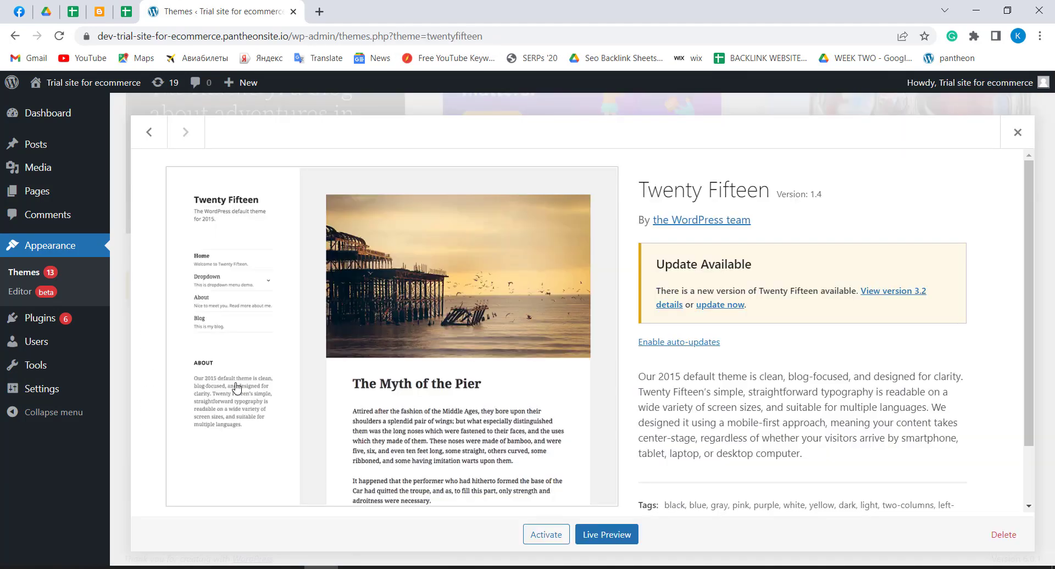
pyautogui.click(1009, 535)
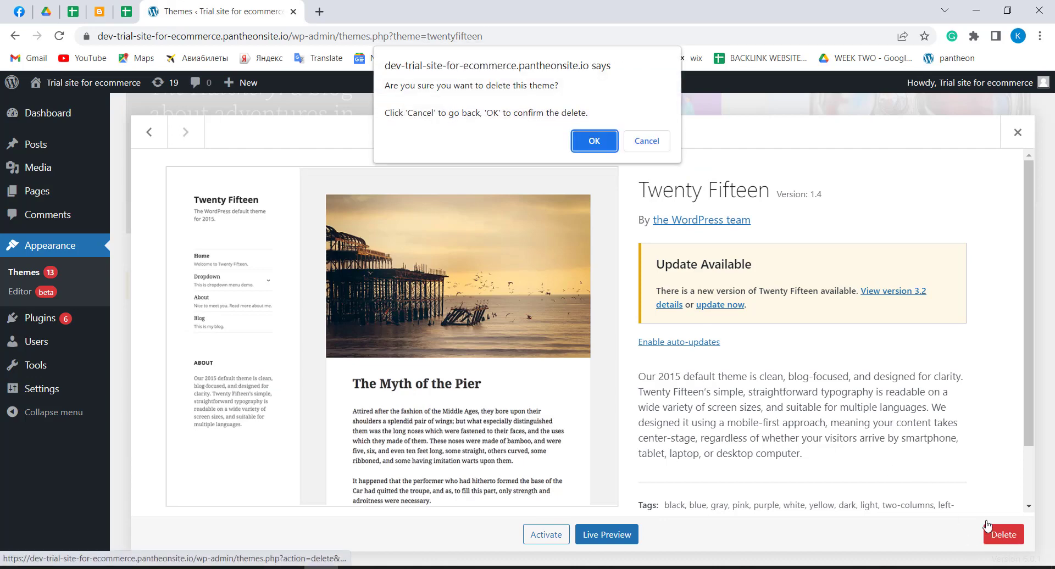
pyautogui.click(590, 138)
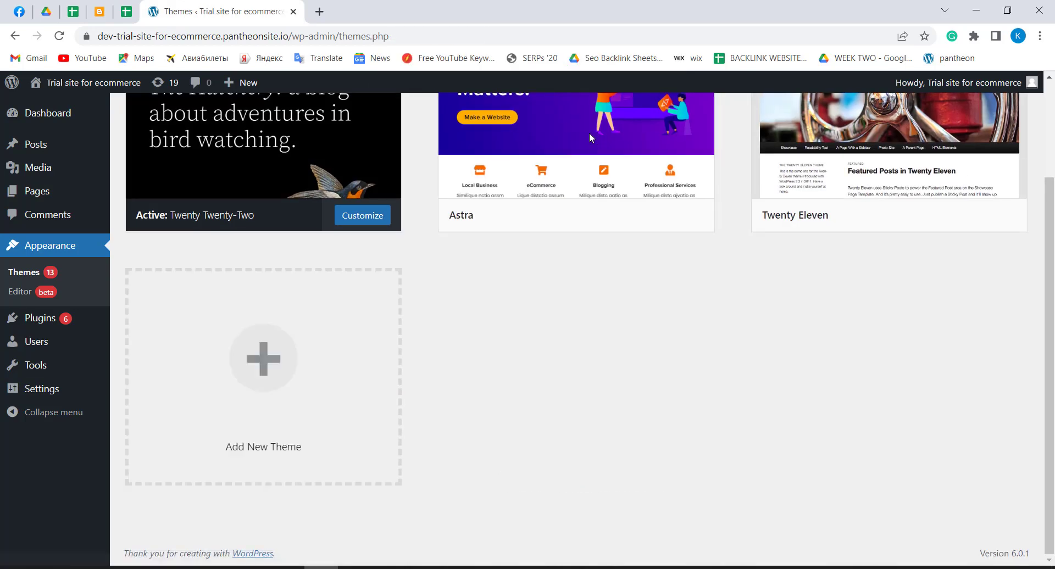
# Delete the Twenty Eleven theme from the installed themes and confirm the deletion
pyautogui.scroll(3, 589, 138)
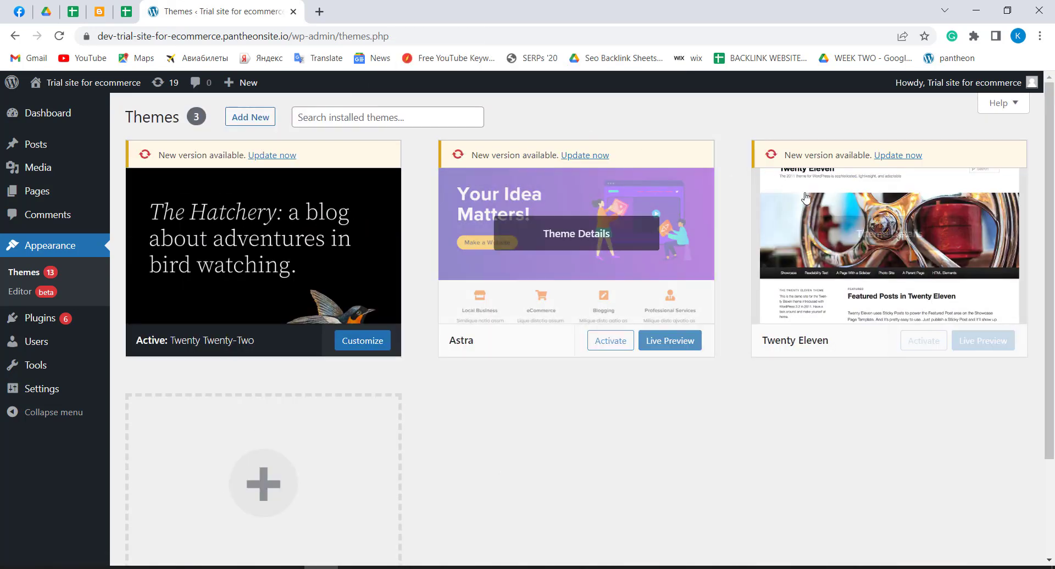
pyautogui.click(873, 242)
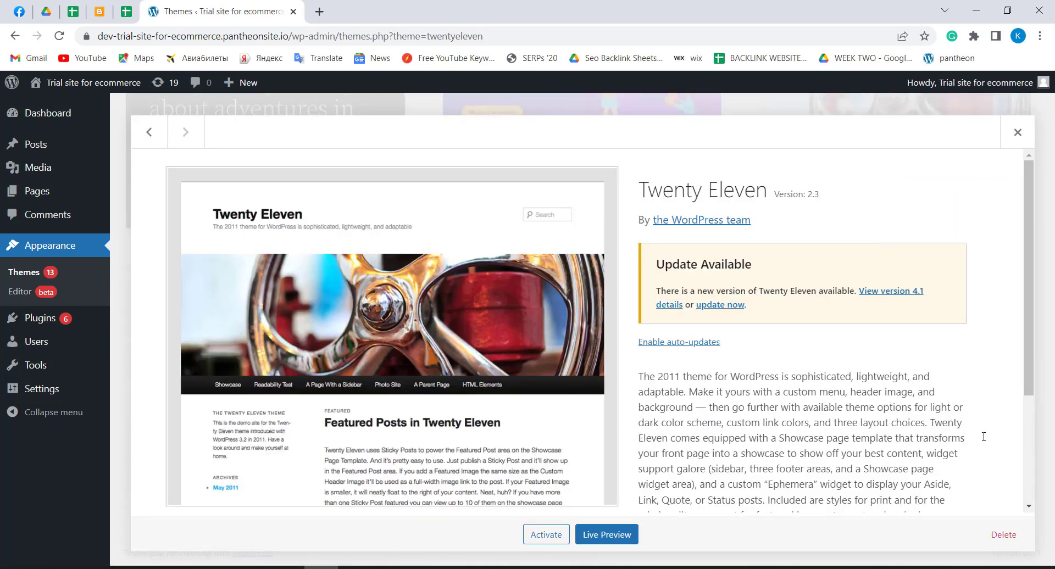
pyautogui.click(1009, 539)
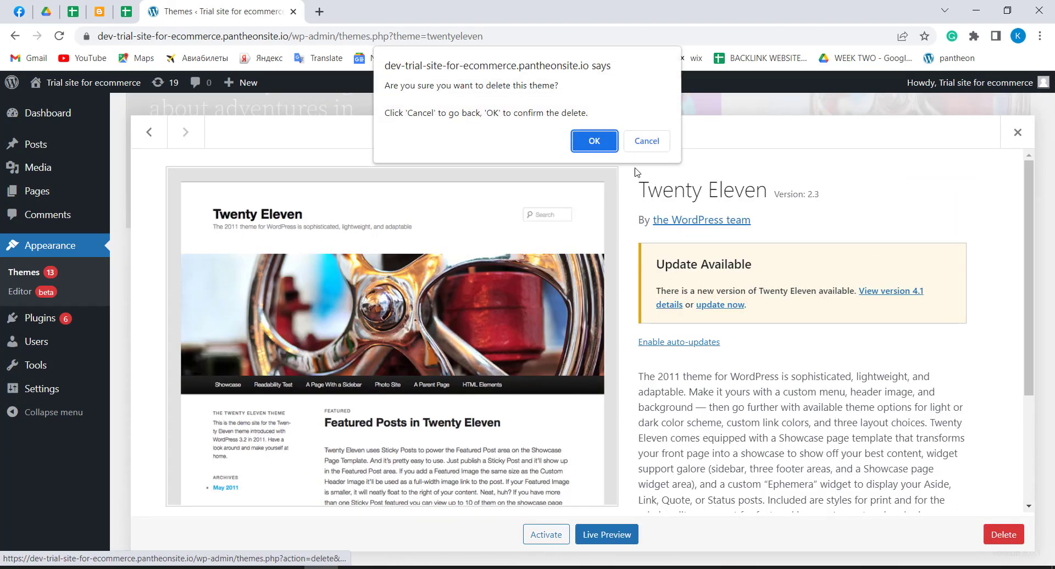
pyautogui.click(605, 142)
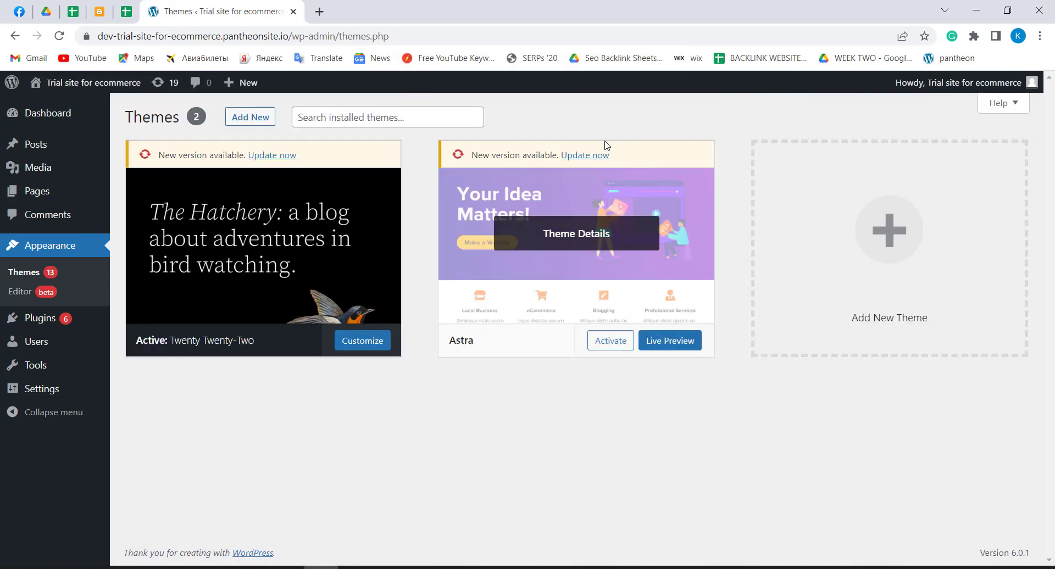
# Delete the Astra theme from the installed themes and confirm the deletion
pyautogui.click(588, 221)
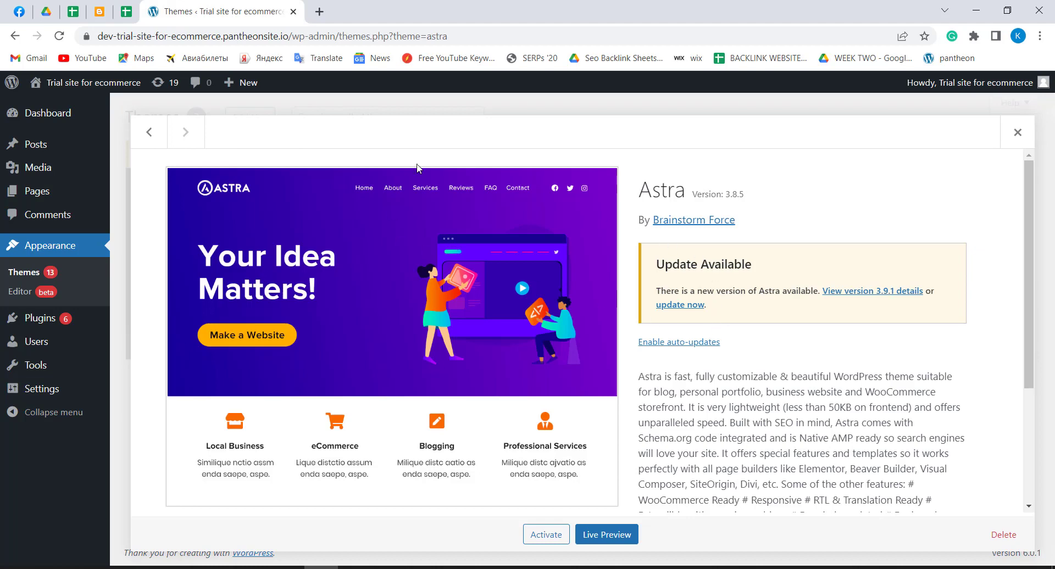
pyautogui.click(1015, 535)
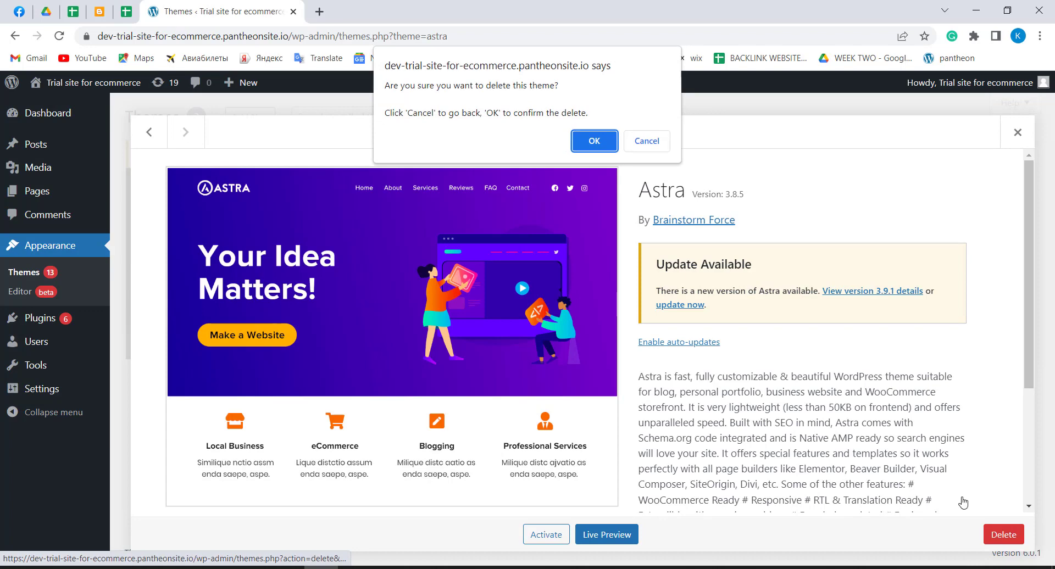
pyautogui.click(588, 148)
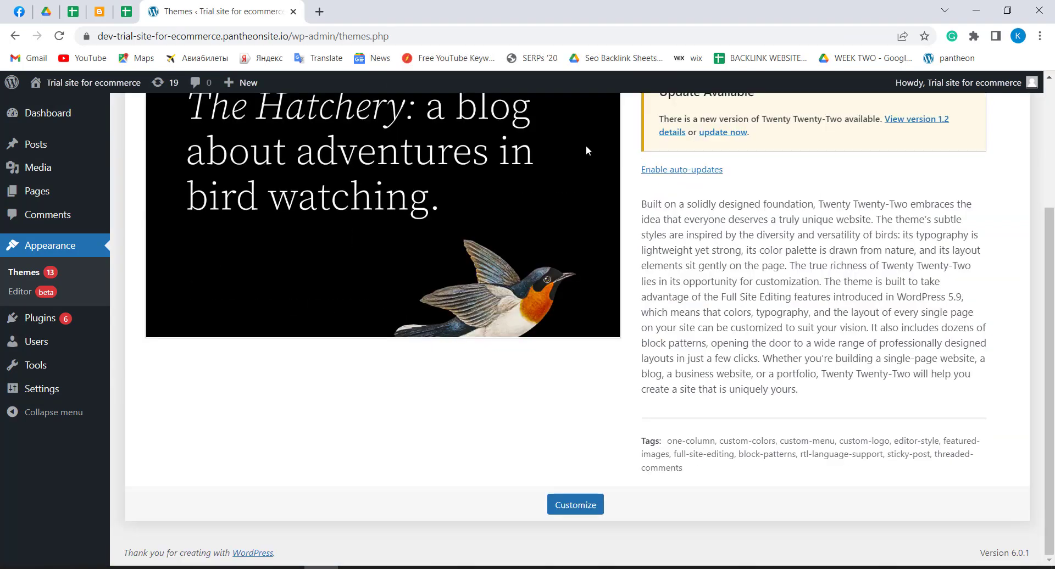
pyautogui.scroll(3, 586, 148)
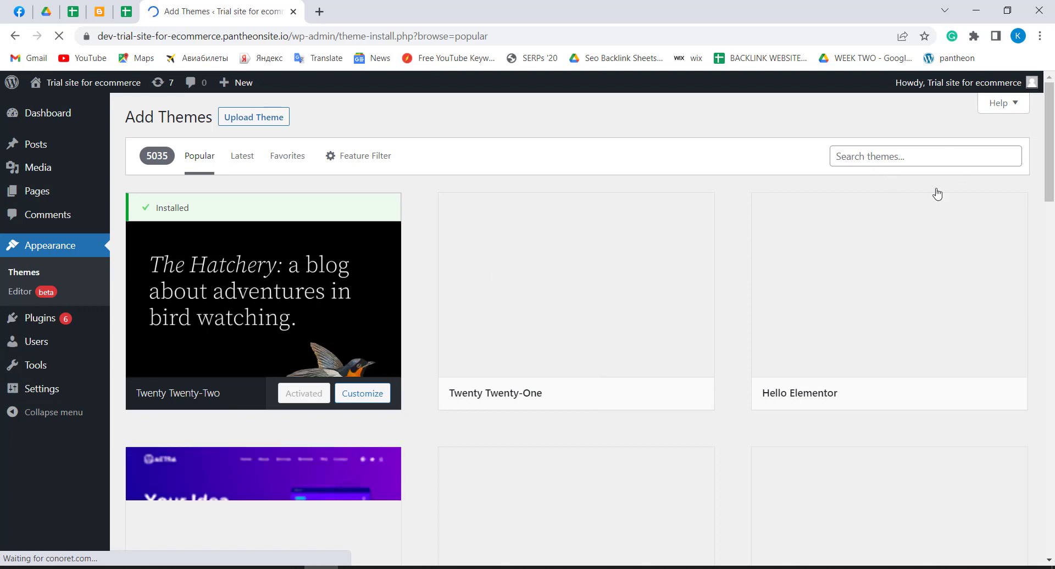
# Search the theme directory for "astra", then install and activate the Astra theme
pyautogui.click(946, 153)
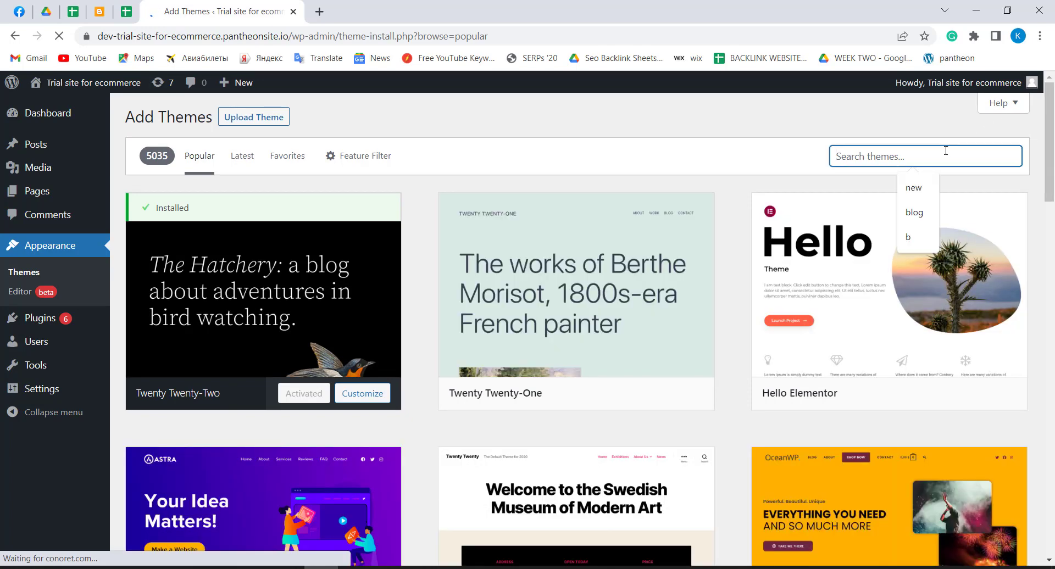
pyautogui.write('as')
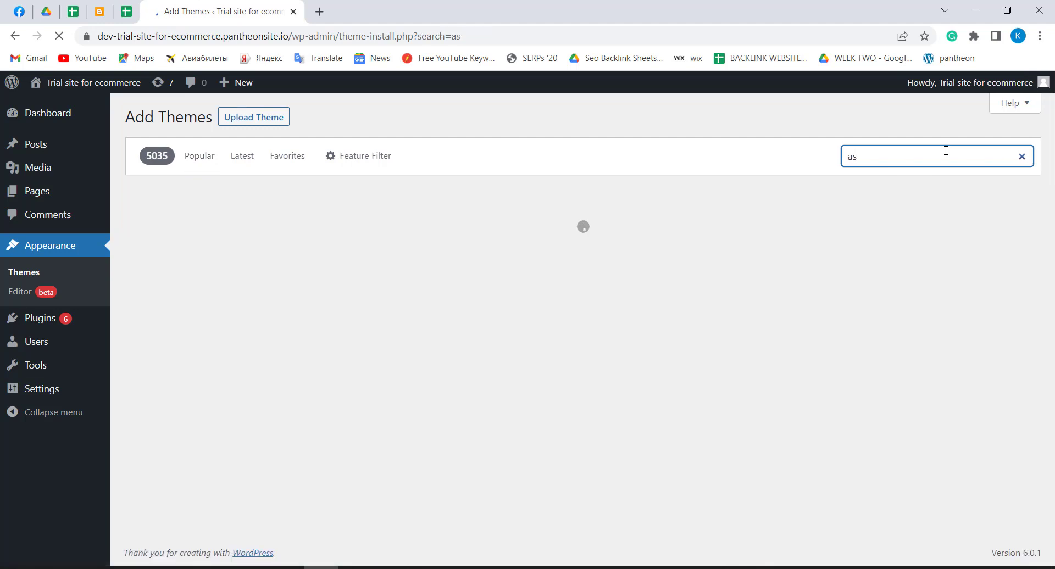
pyautogui.write('tra')
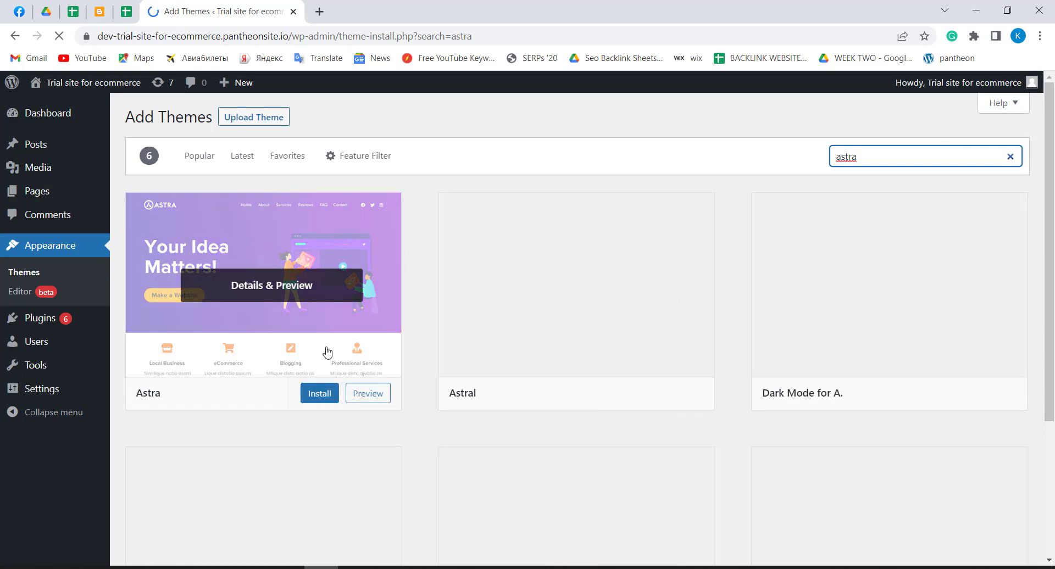
pyautogui.click(315, 395)
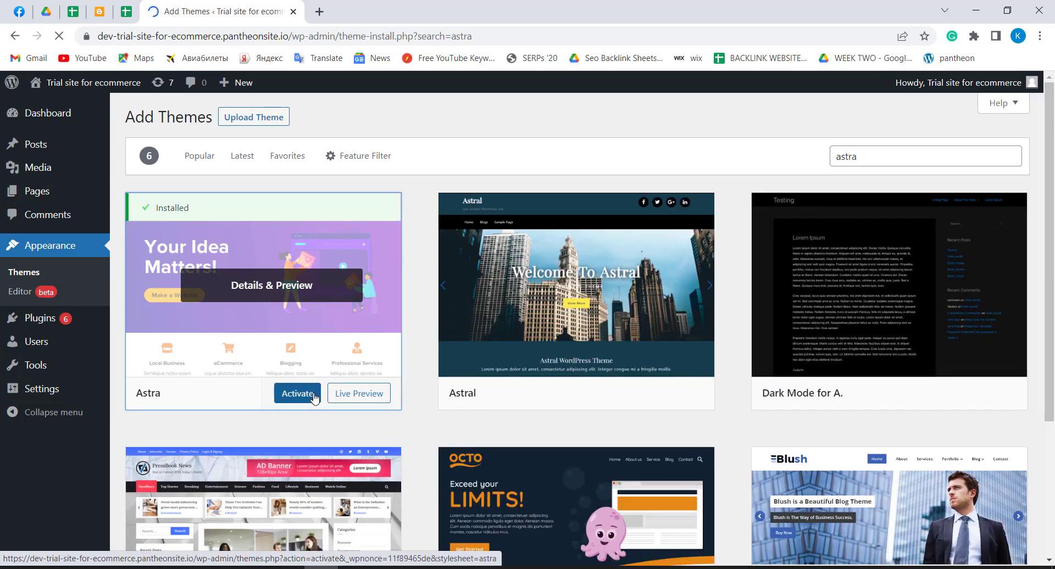
pyautogui.click(297, 396)
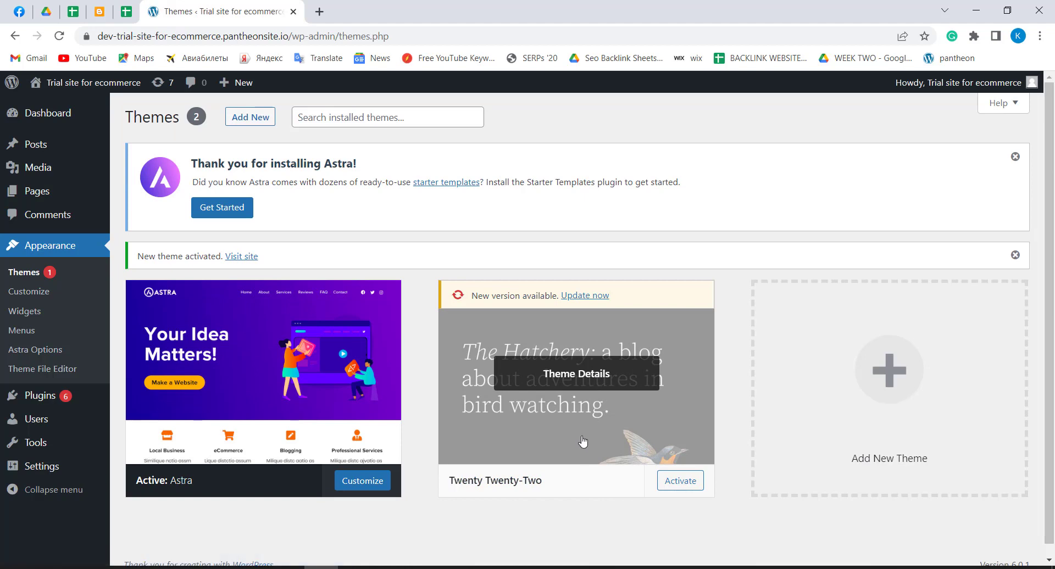
# Delete the Twenty Twenty-Two theme from the installed themes and confirm the deletion
pyautogui.click(599, 389)
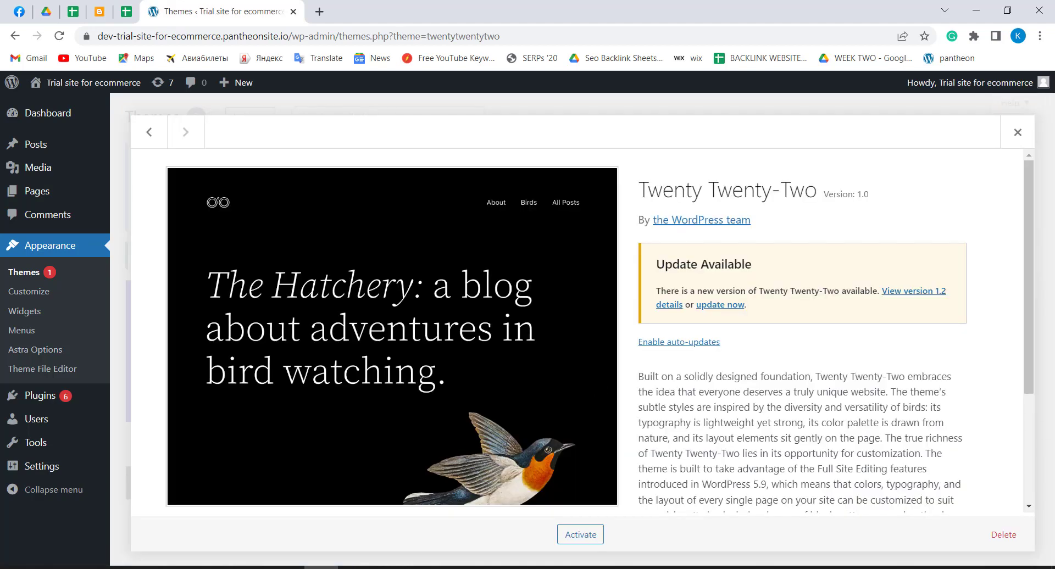
pyautogui.click(1001, 536)
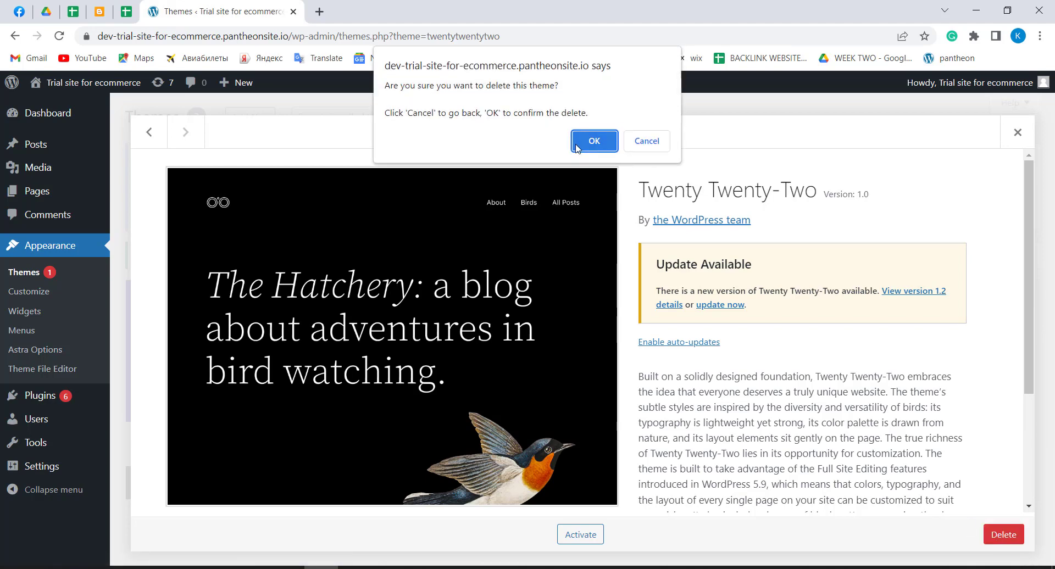
pyautogui.click(583, 144)
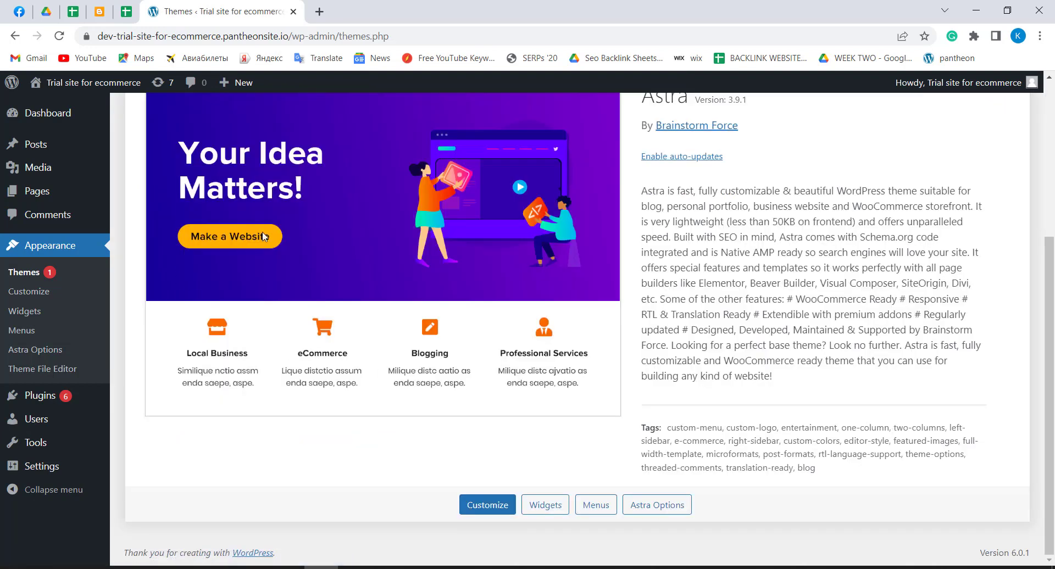
# Go back to adding a new theme and search the theme directory for "blog"
pyautogui.scroll(5, 436, 308)
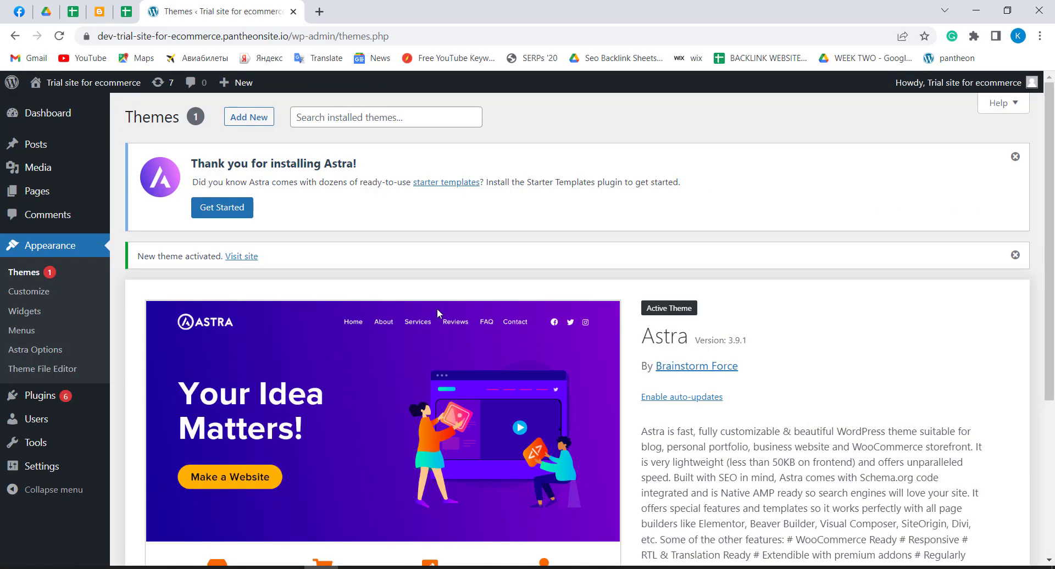
pyautogui.click(240, 122)
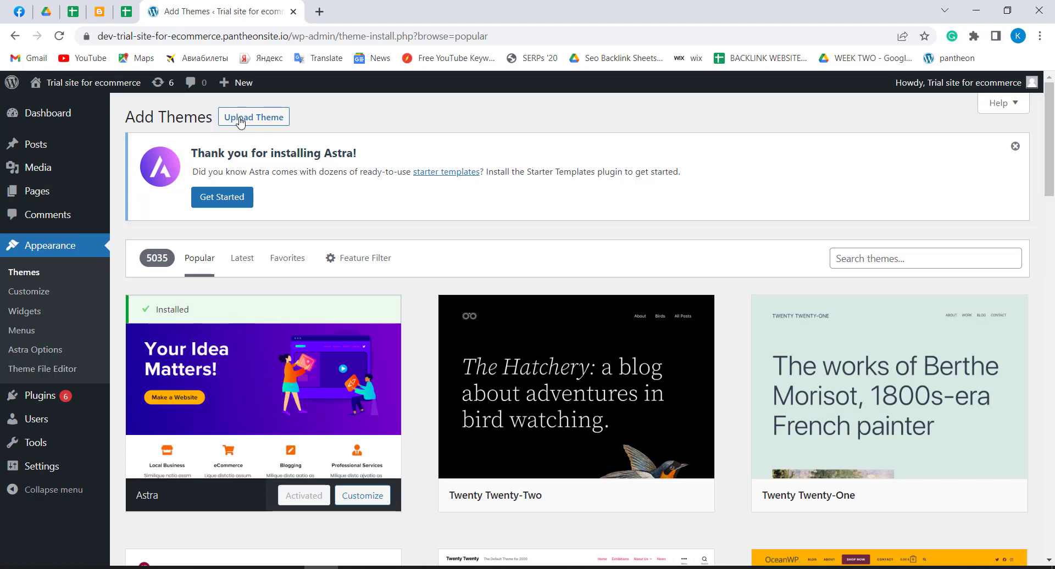
pyautogui.moveTo(890, 303)
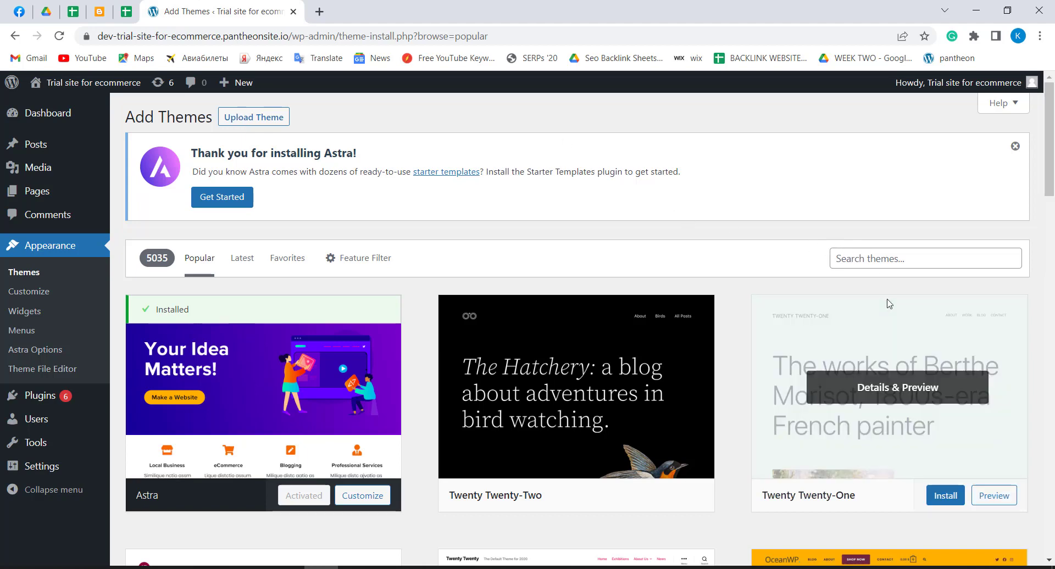
pyautogui.click(886, 259)
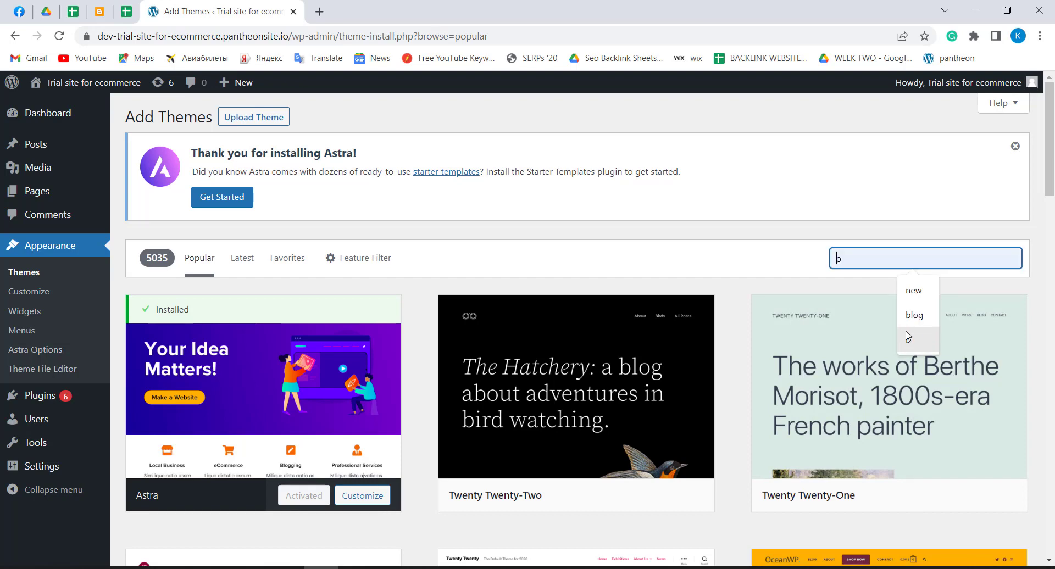
pyautogui.click(912, 316)
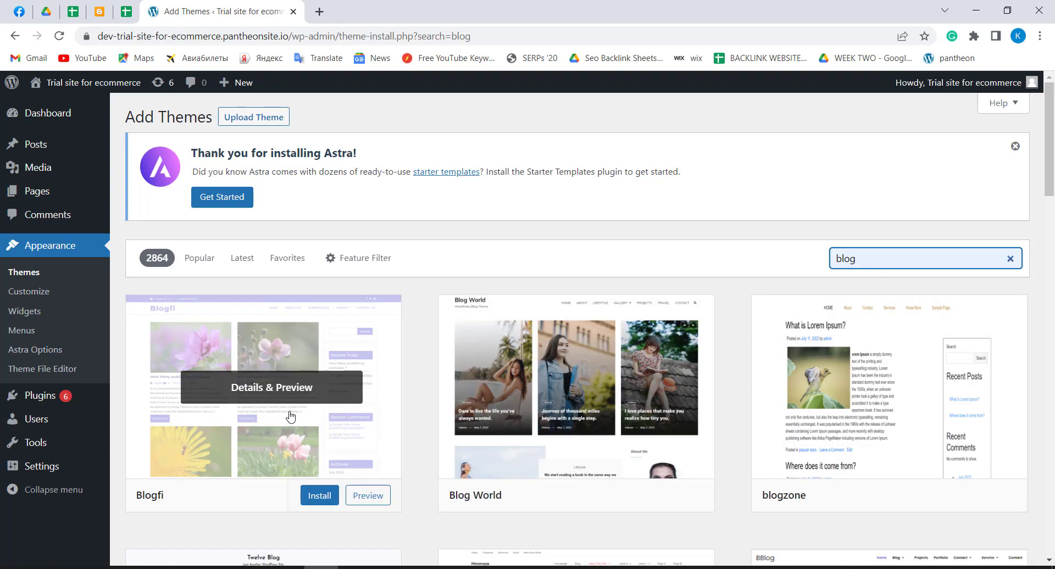
# Install the Blogfi theme from the blog theme search results without activating it
pyautogui.scroll(-1, 291, 418)
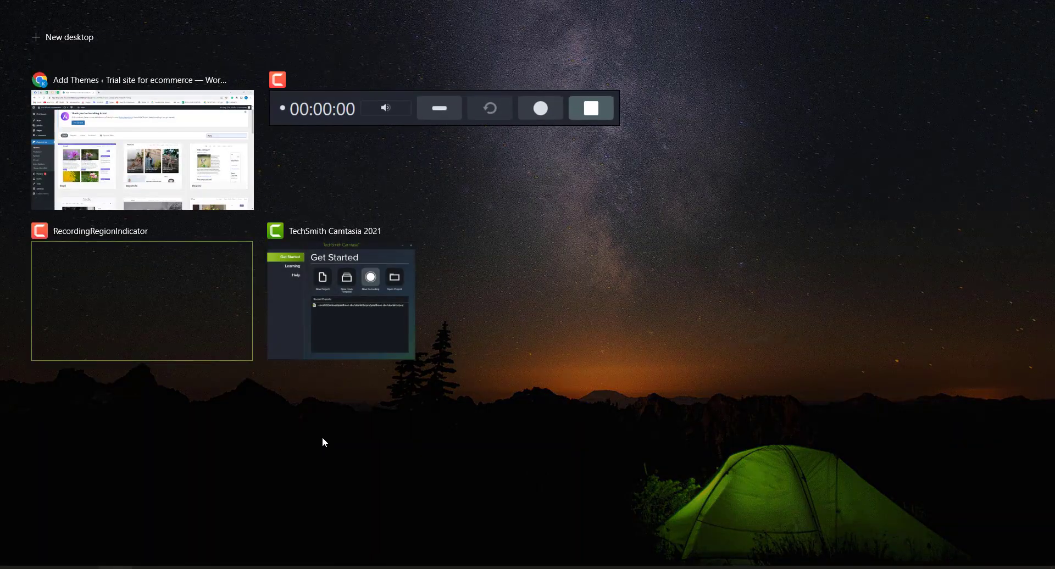
pyautogui.click(322, 438)
pyautogui.moveTo(323, 443)
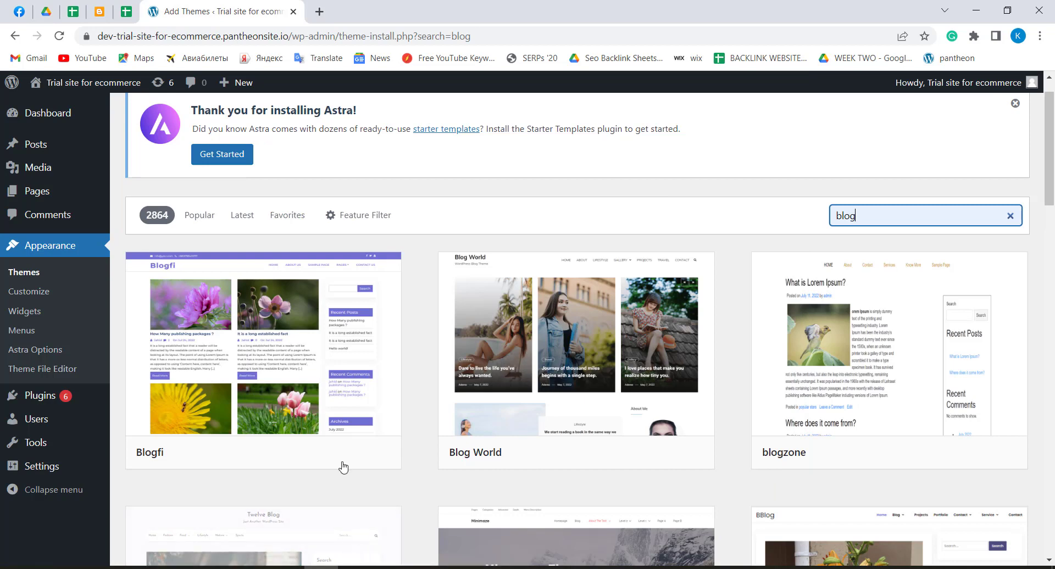
pyautogui.moveTo(302, 412)
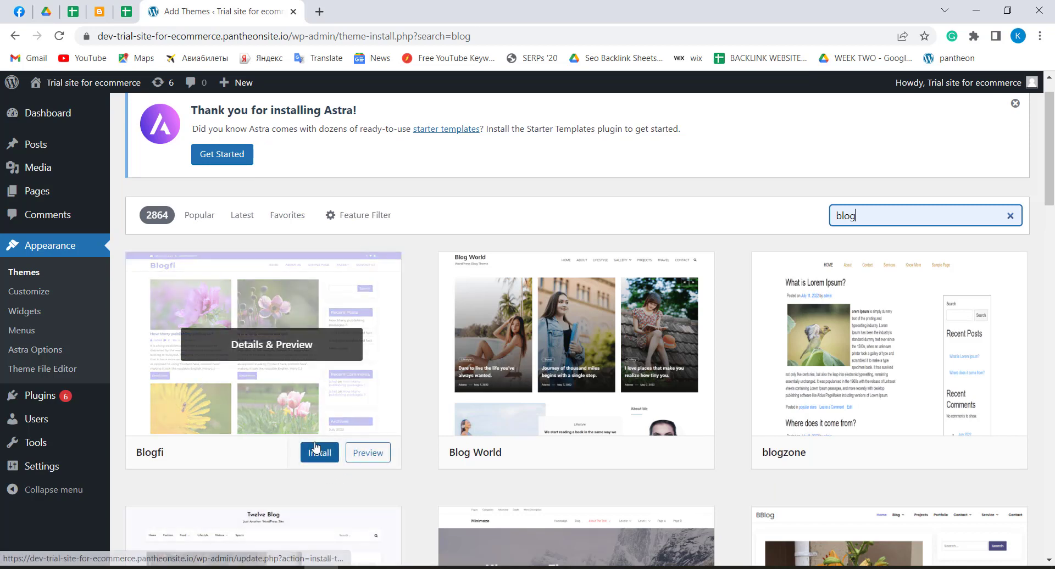
pyautogui.click(309, 459)
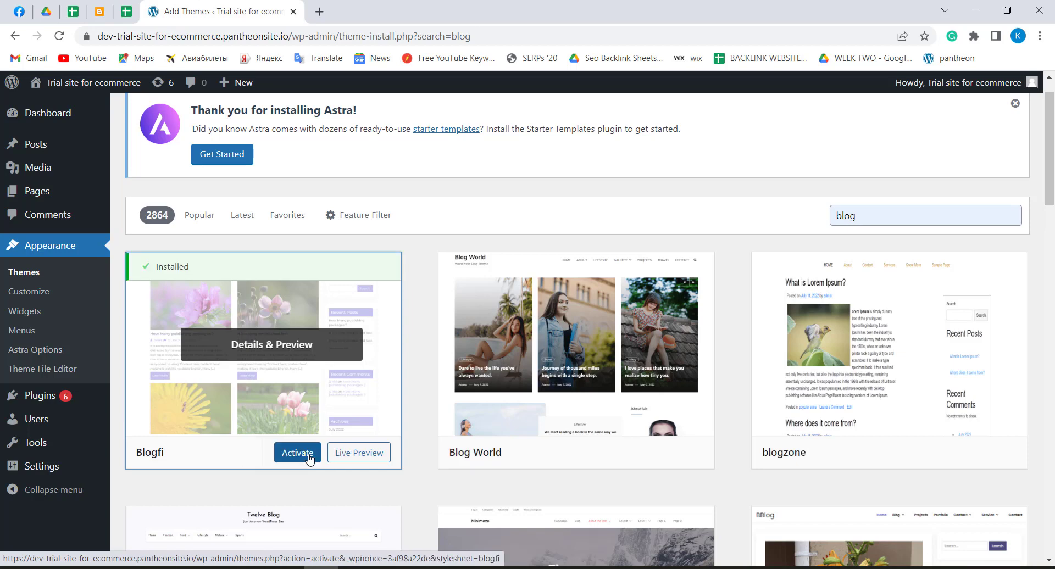
# Open the details and demo preview of the Blogfi theme, look through the sample page and close it
pyautogui.click(281, 331)
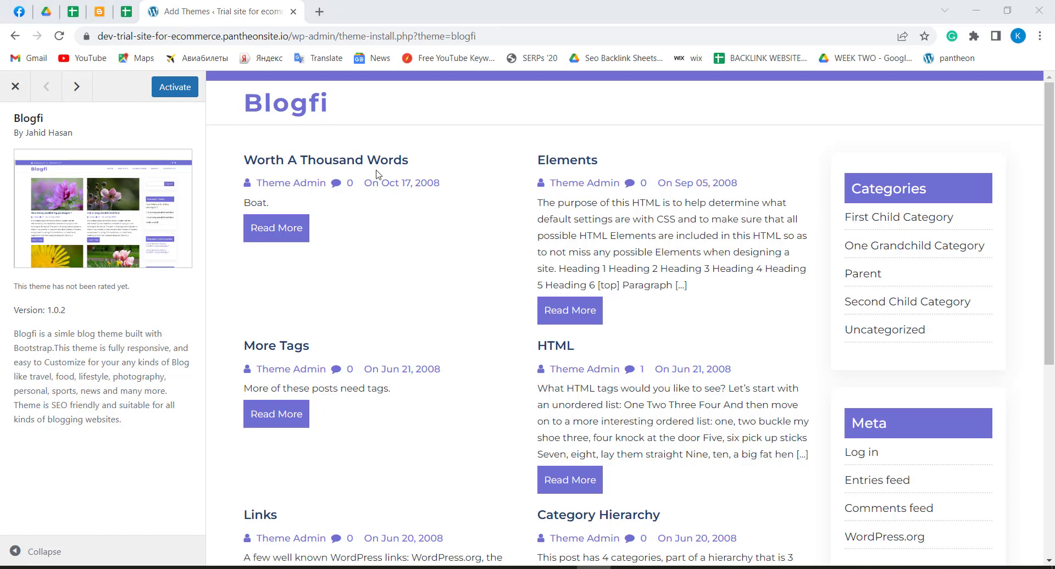
pyautogui.scroll(-3, 378, 181)
pyautogui.scroll(-3, 378, 180)
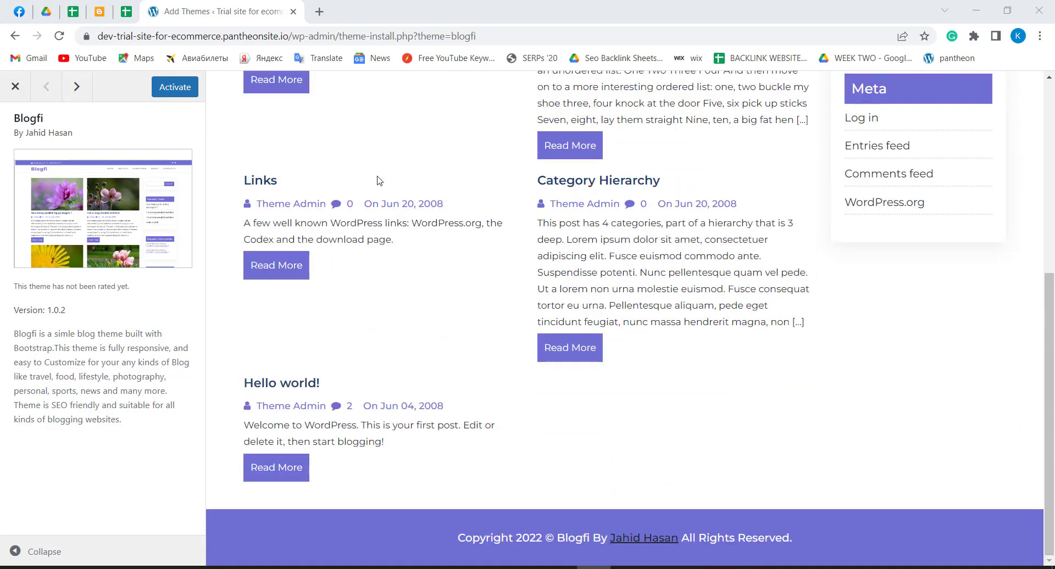
pyautogui.scroll(1, 378, 180)
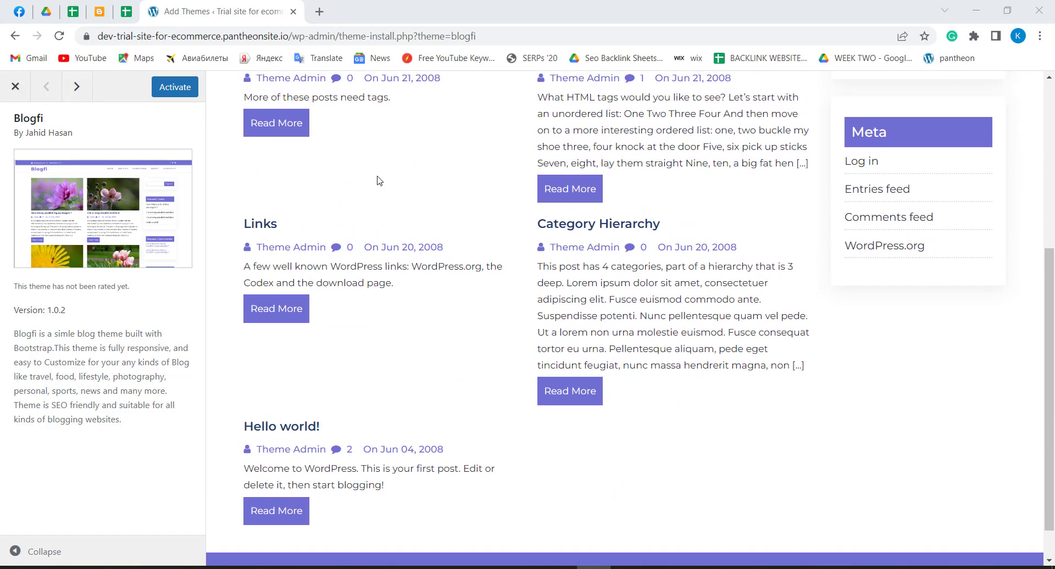
pyautogui.scroll(5, 378, 181)
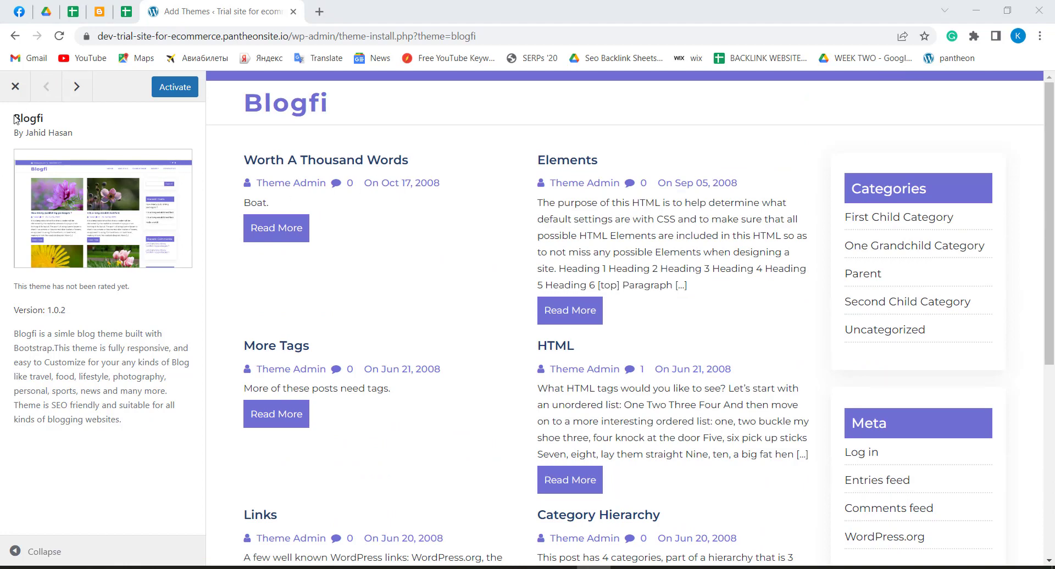
pyautogui.click(15, 87)
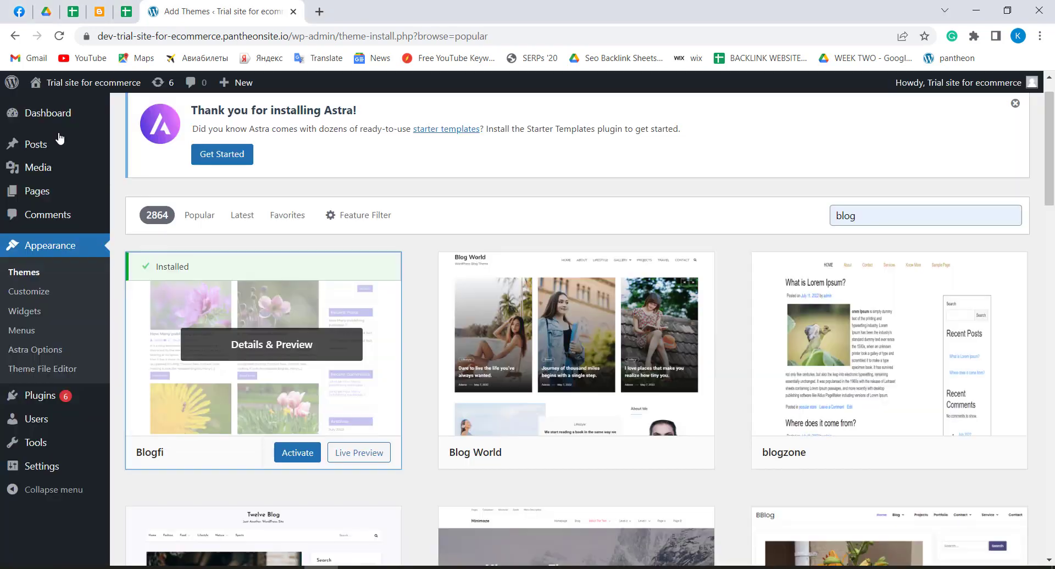
# Live preview the Blogfi theme on the site, look through the whole homepage and return to the theme directory
pyautogui.scroll(-1, 484, 347)
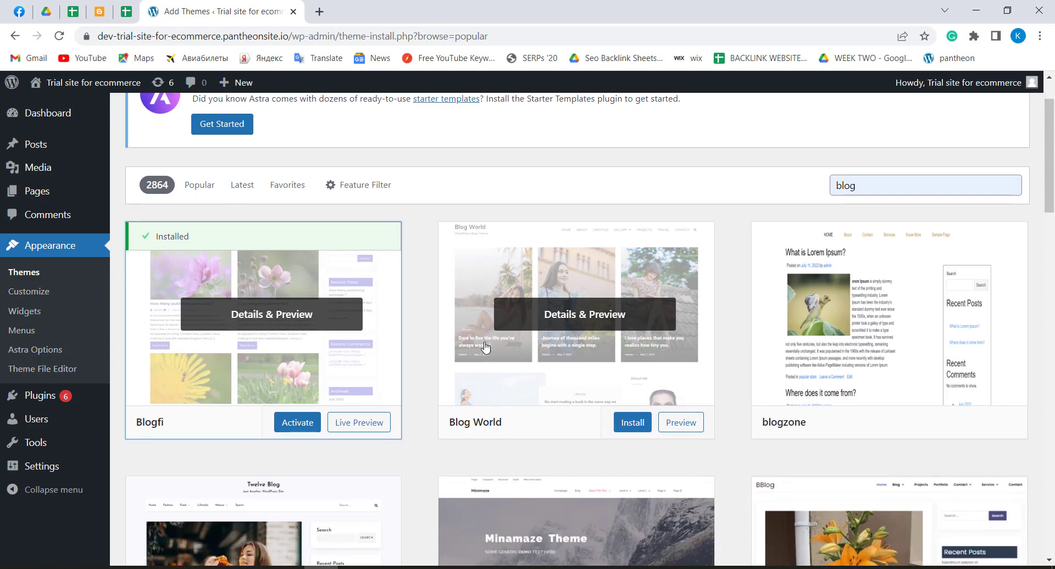
pyautogui.scroll(1, 484, 348)
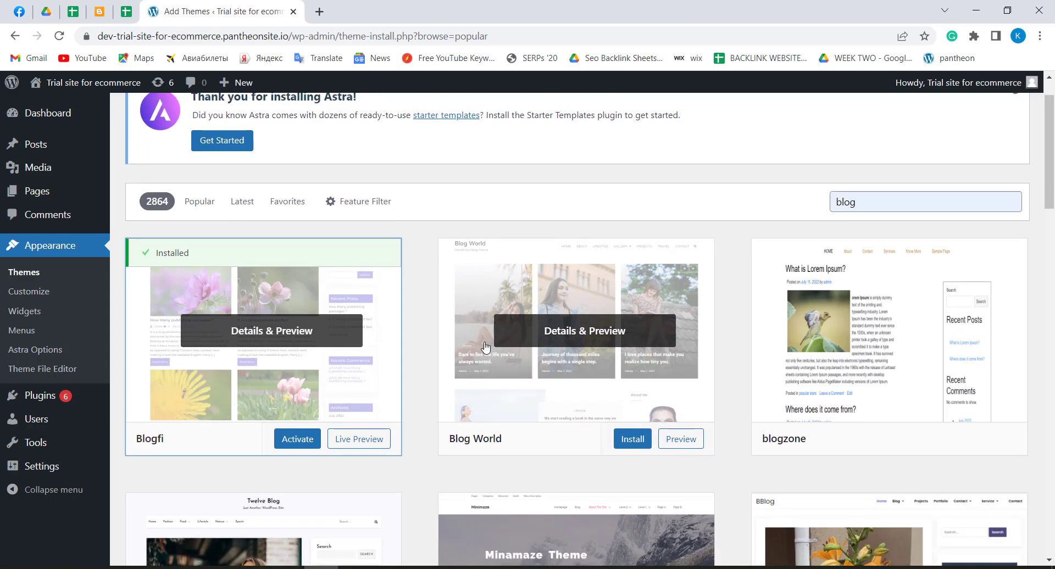
pyautogui.click(371, 448)
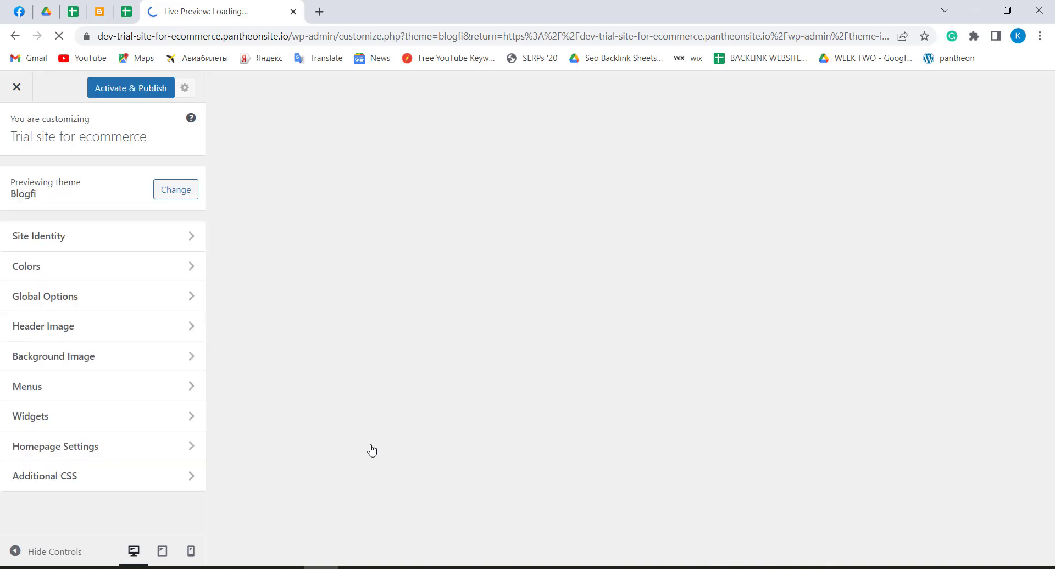
pyautogui.moveTo(491, 567)
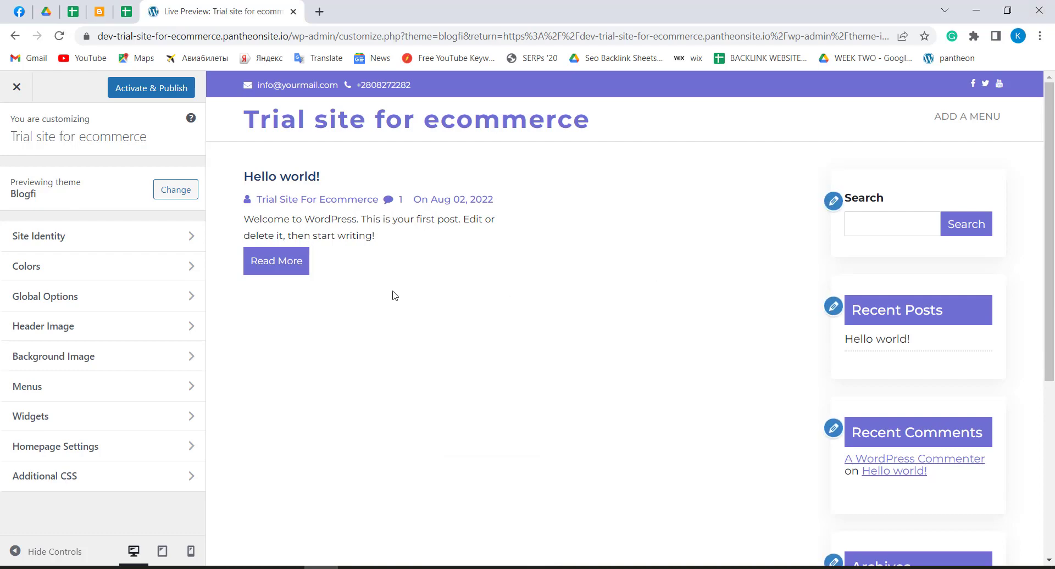
pyautogui.scroll(-5, 393, 295)
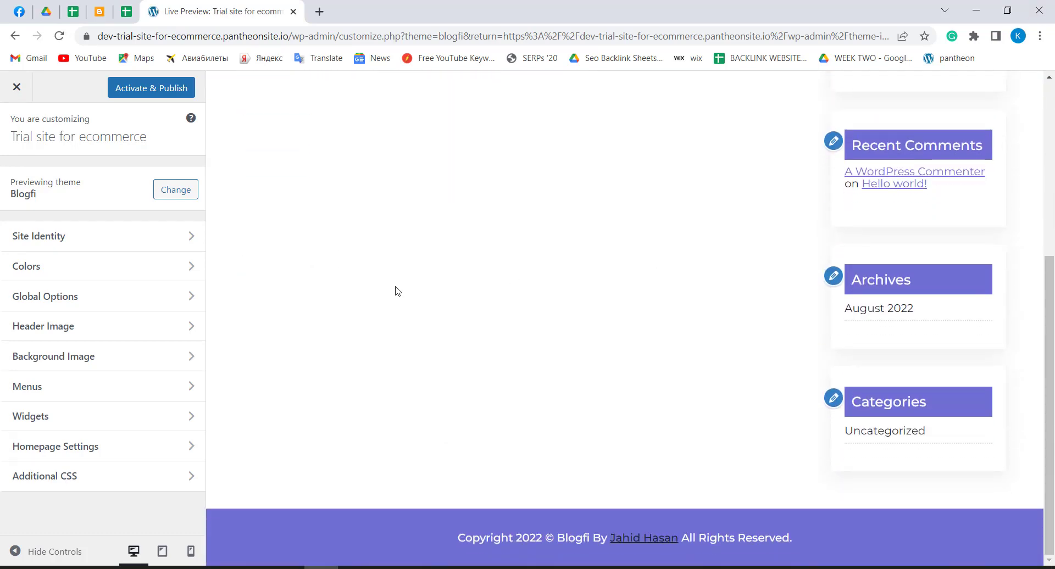
pyautogui.scroll(5, 396, 292)
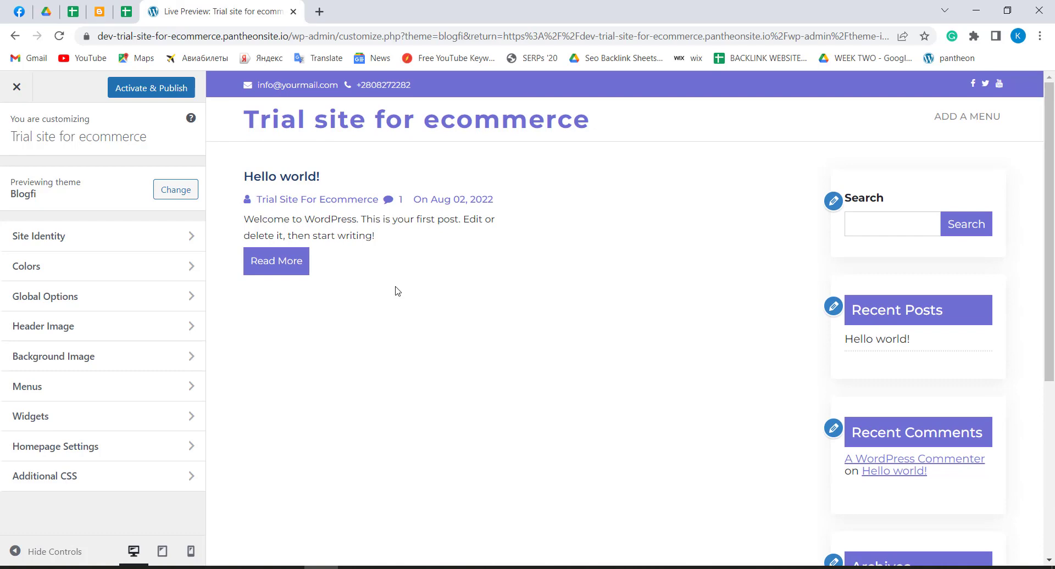
pyautogui.scroll(-5, 398, 291)
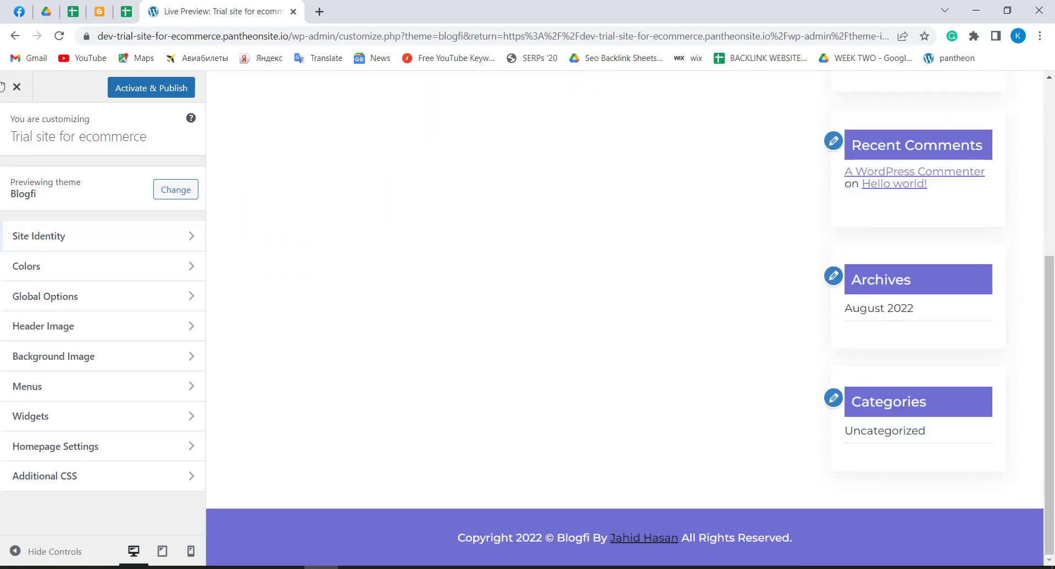
pyautogui.click(15, 36)
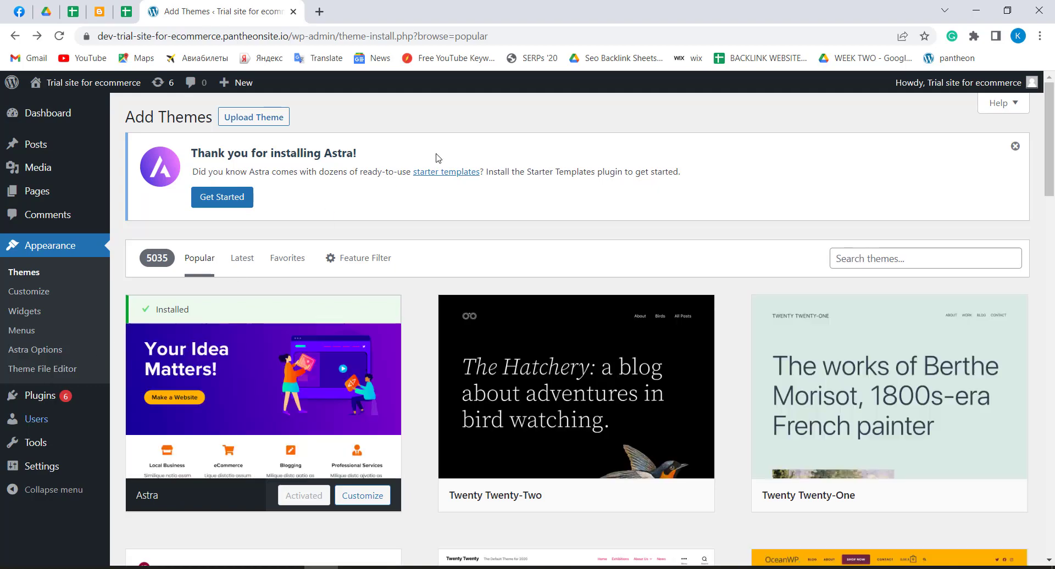
pyautogui.scroll(-4, 565, 375)
pyautogui.scroll(4, 565, 375)
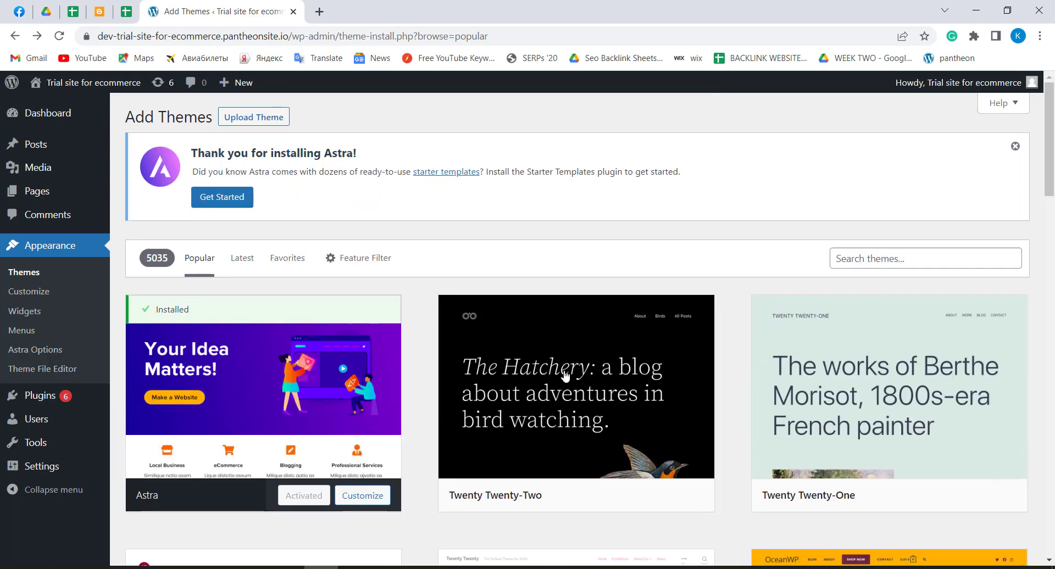
pyautogui.scroll(-11, 565, 375)
pyautogui.scroll(11, 565, 375)
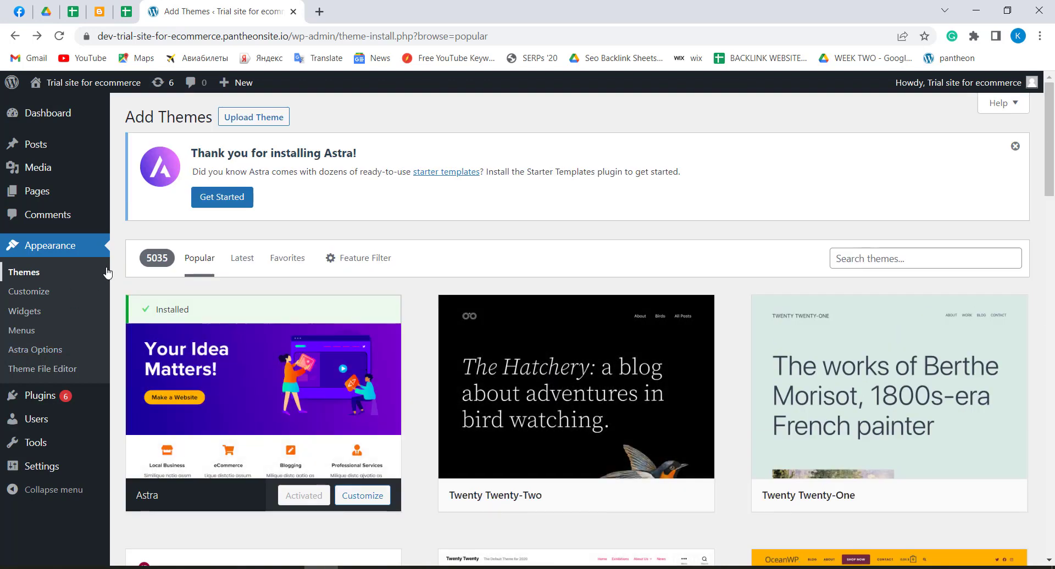
# Return to the installed themes, open the details of the active Astra theme and read through its description
pyautogui.click(47, 272)
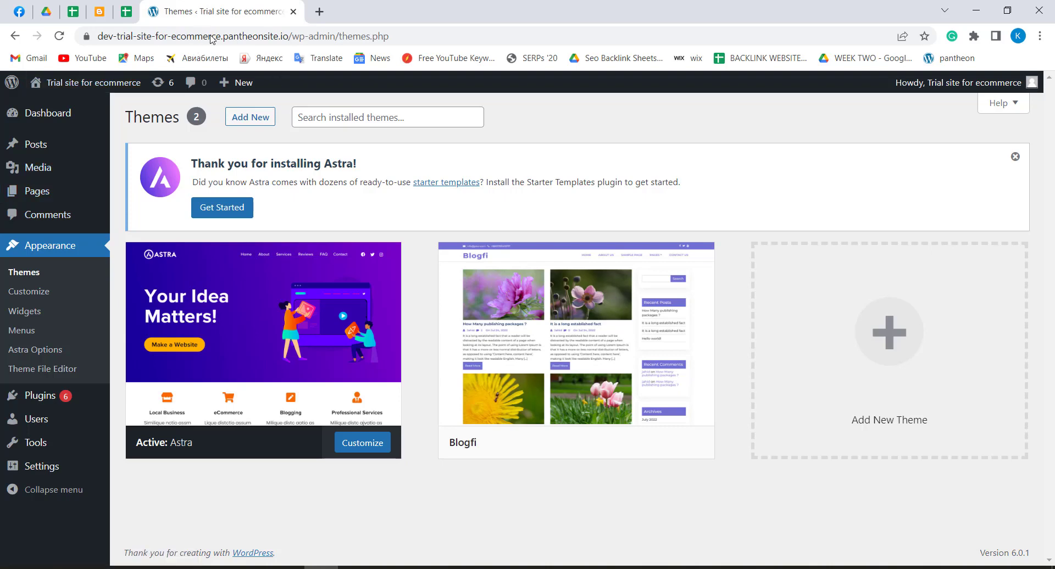
pyautogui.moveTo(261, 325)
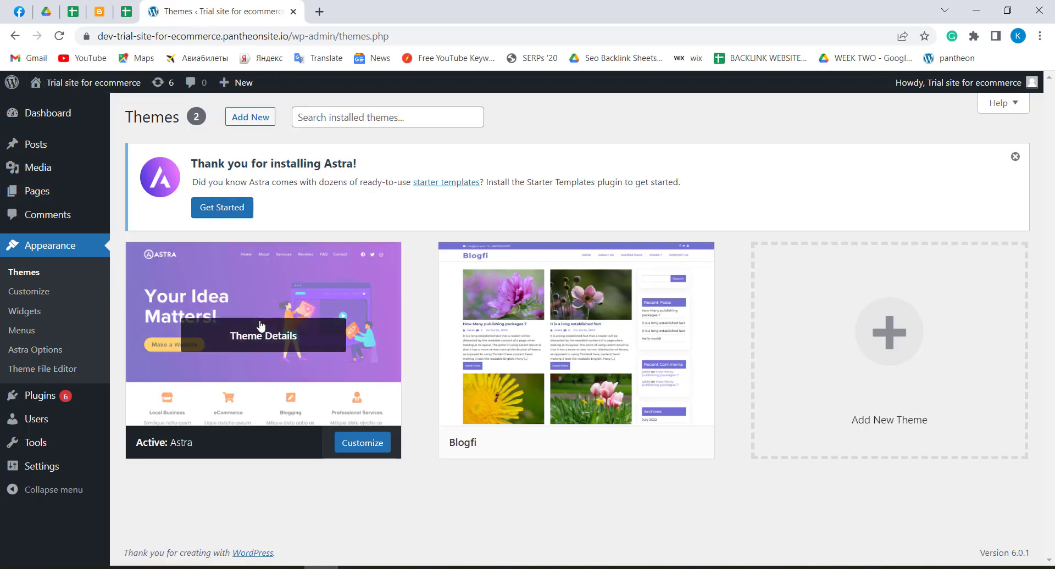
pyautogui.click(286, 342)
pyautogui.scroll(-2, 632, 238)
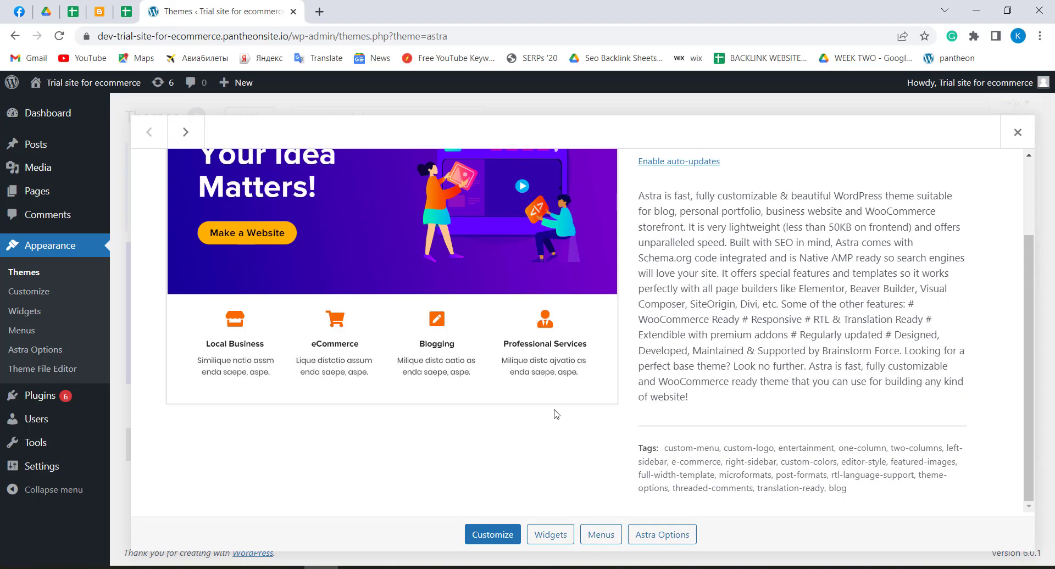
# Open the Astra theme's options page, look over its settings links and activate the starter templates importer plugin
pyautogui.click(661, 537)
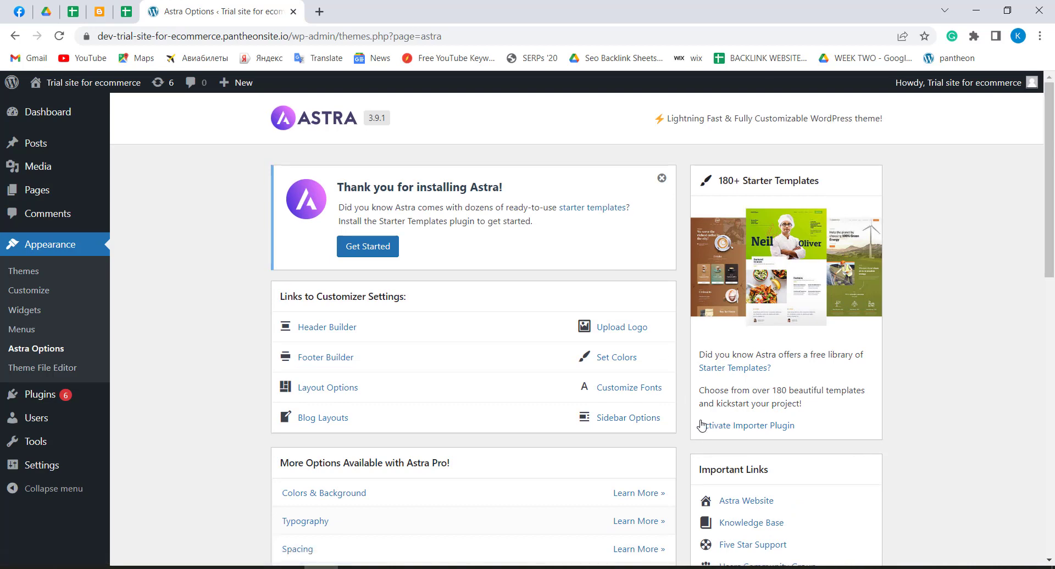
pyautogui.scroll(-6, 700, 425)
pyautogui.scroll(4, 704, 421)
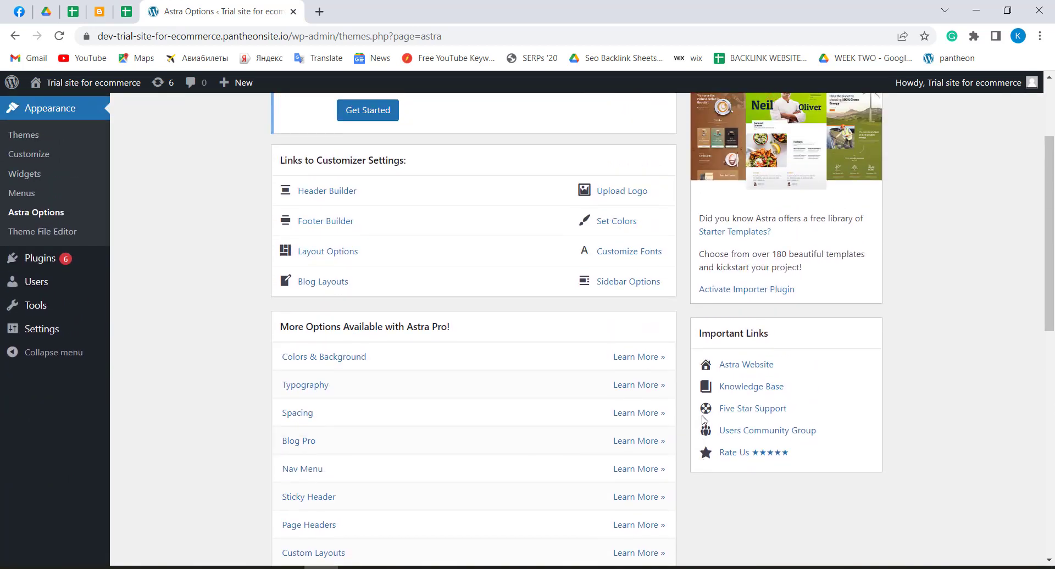
pyautogui.scroll(1, 704, 421)
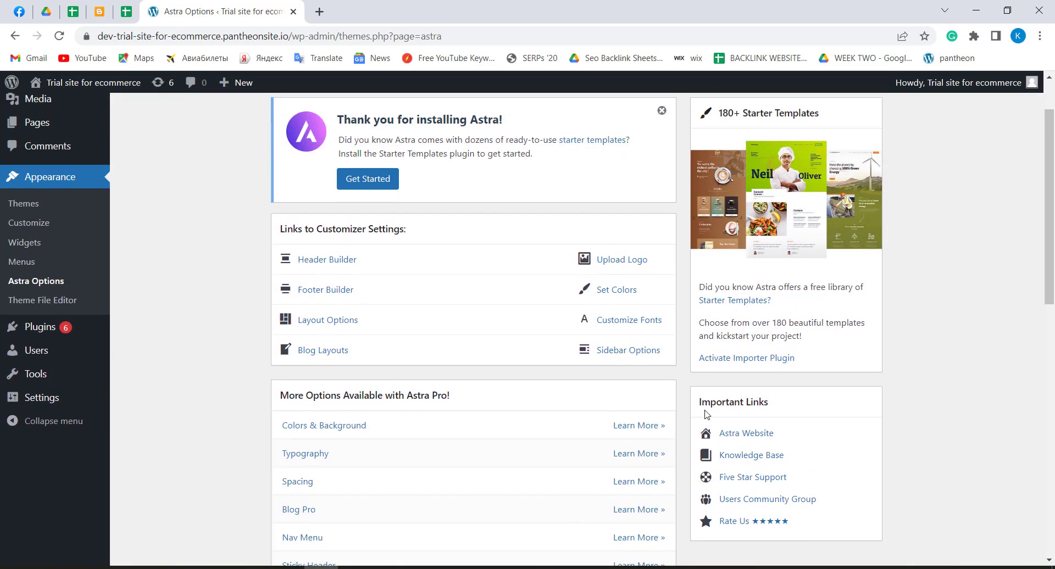
pyautogui.click(746, 359)
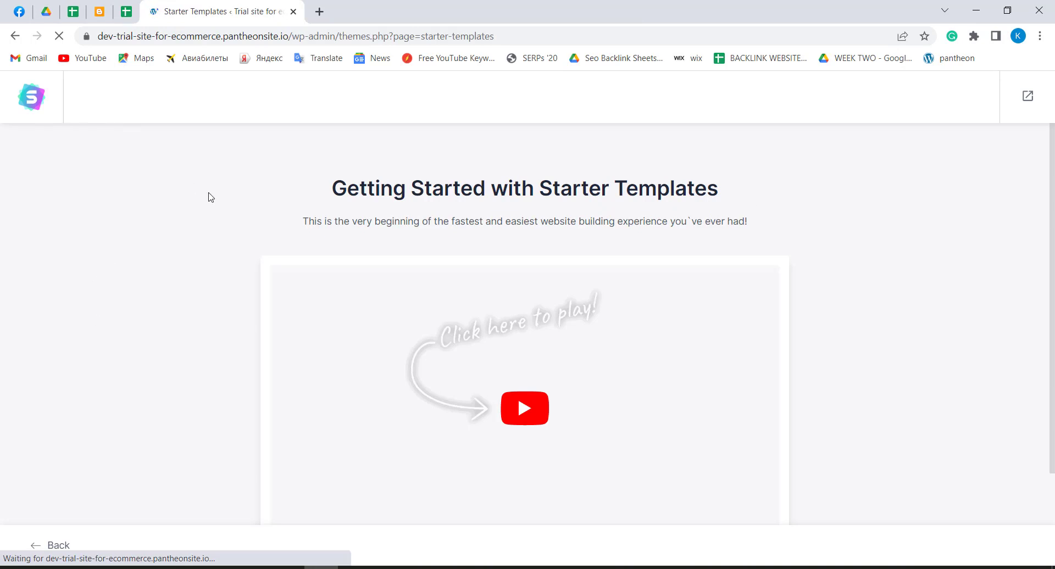
# Start building the website with Starter Templates and choose Elementor as the page builder
pyautogui.scroll(-2, 258, 245)
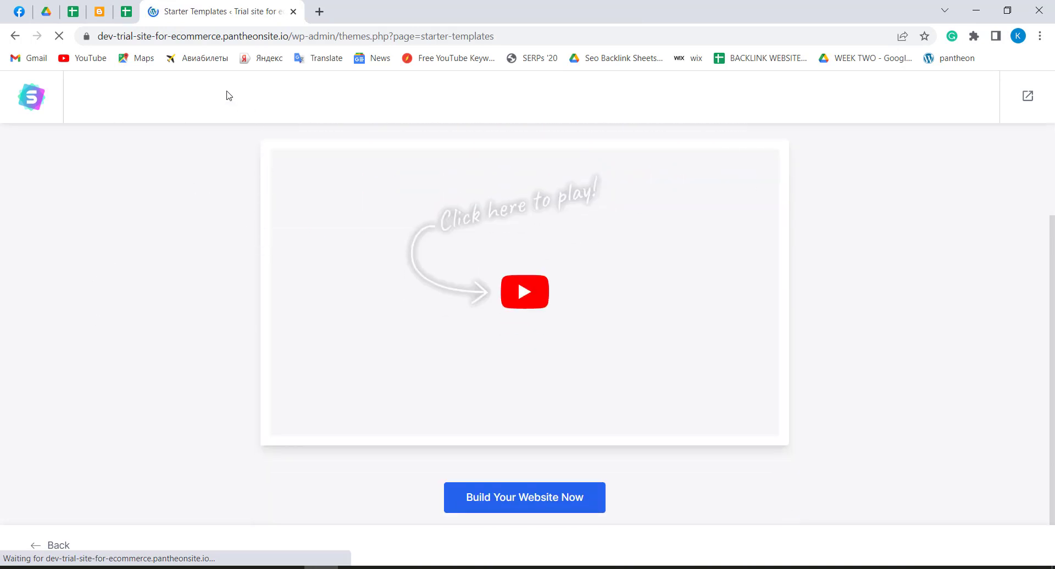
pyautogui.scroll(2, 468, 405)
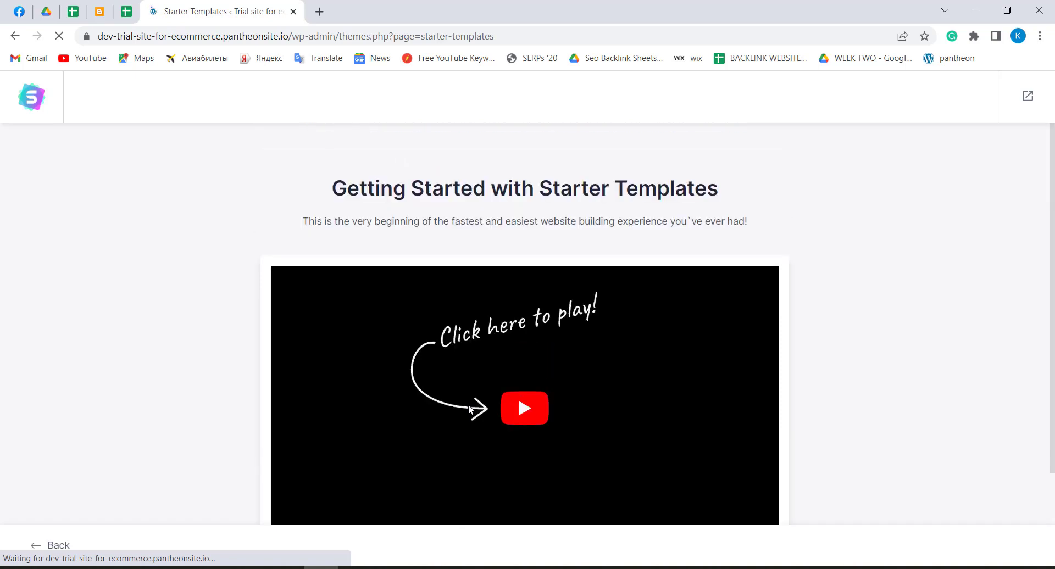
pyautogui.scroll(-2, 469, 408)
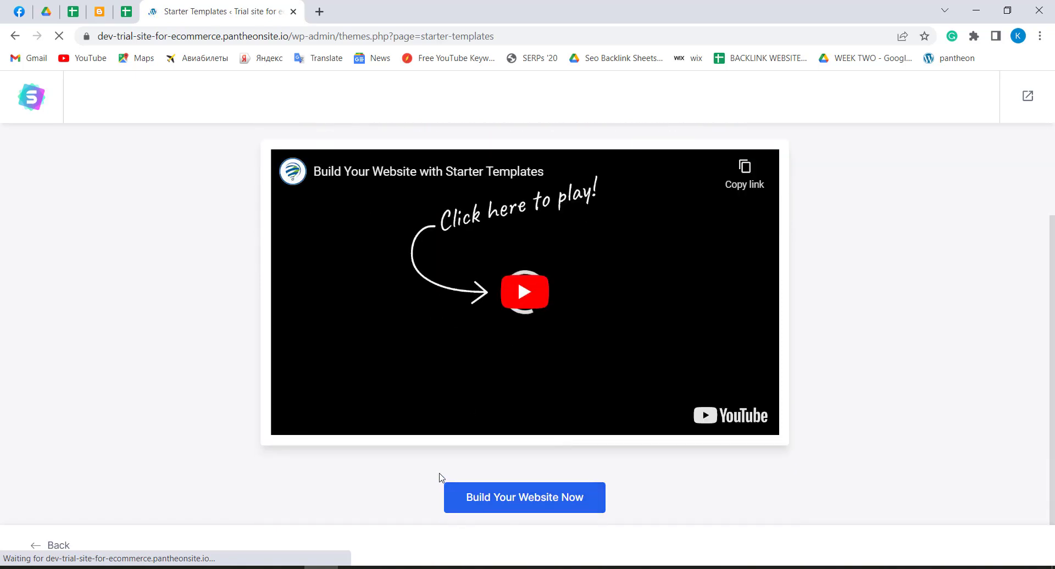
pyautogui.click(563, 503)
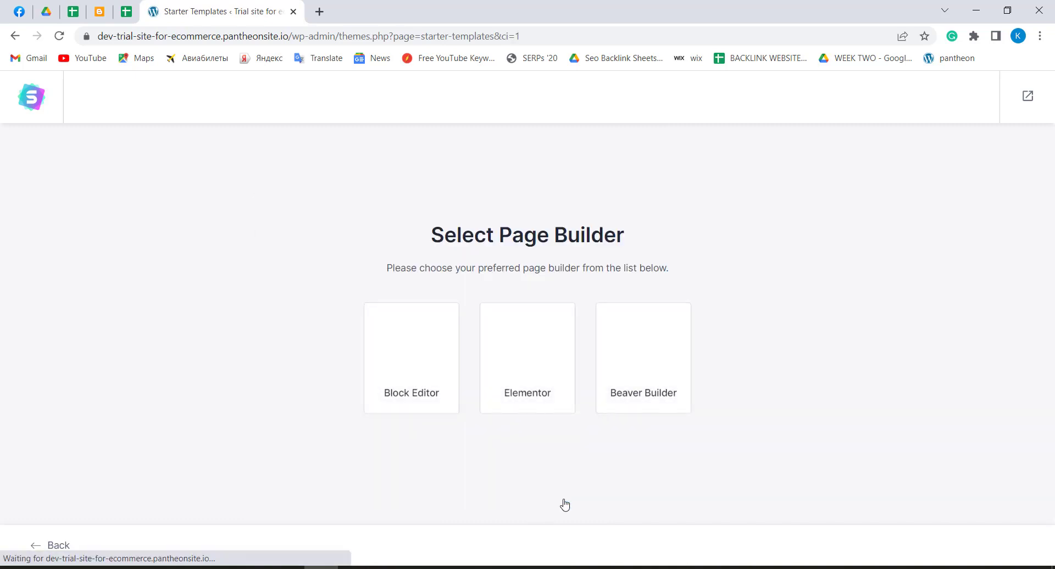
pyautogui.click(543, 369)
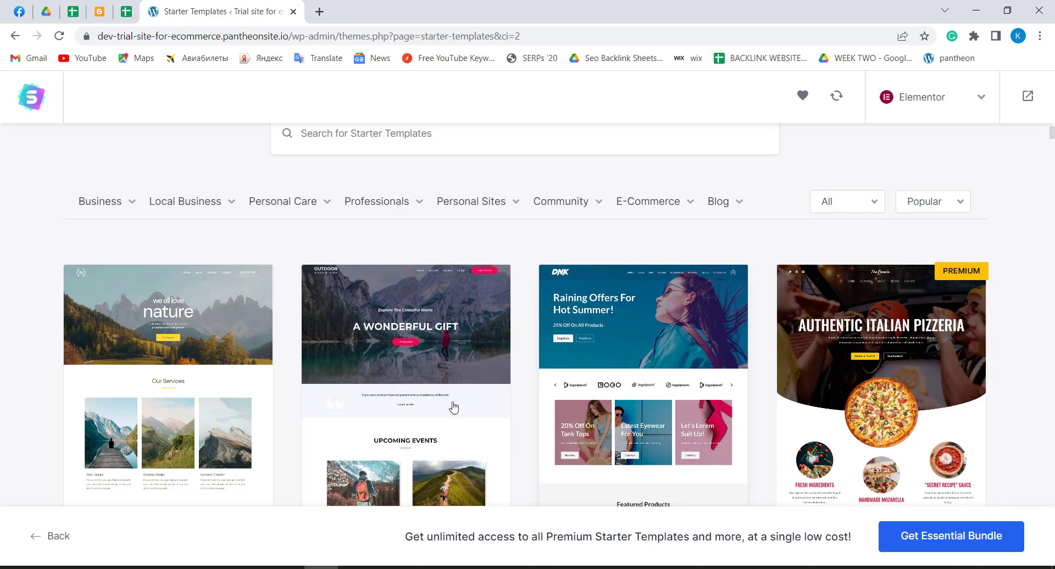
# Browse the Elementor starter template gallery, looking through the free and premium designs, and return to its beginning
pyautogui.scroll(-4, 425, 434)
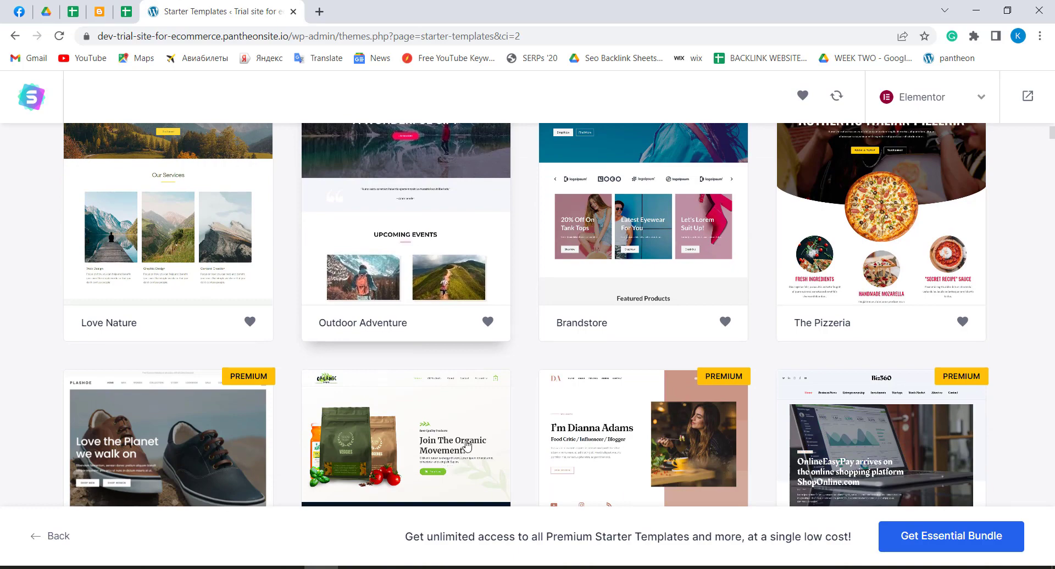
pyautogui.scroll(-3, 478, 438)
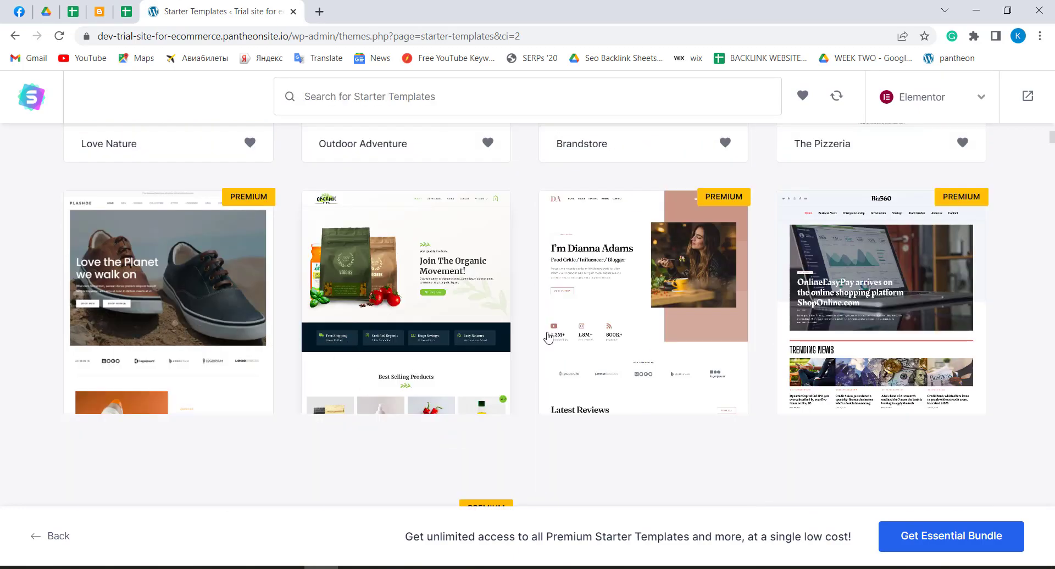
pyautogui.scroll(3, 550, 336)
pyautogui.scroll(-12, 556, 340)
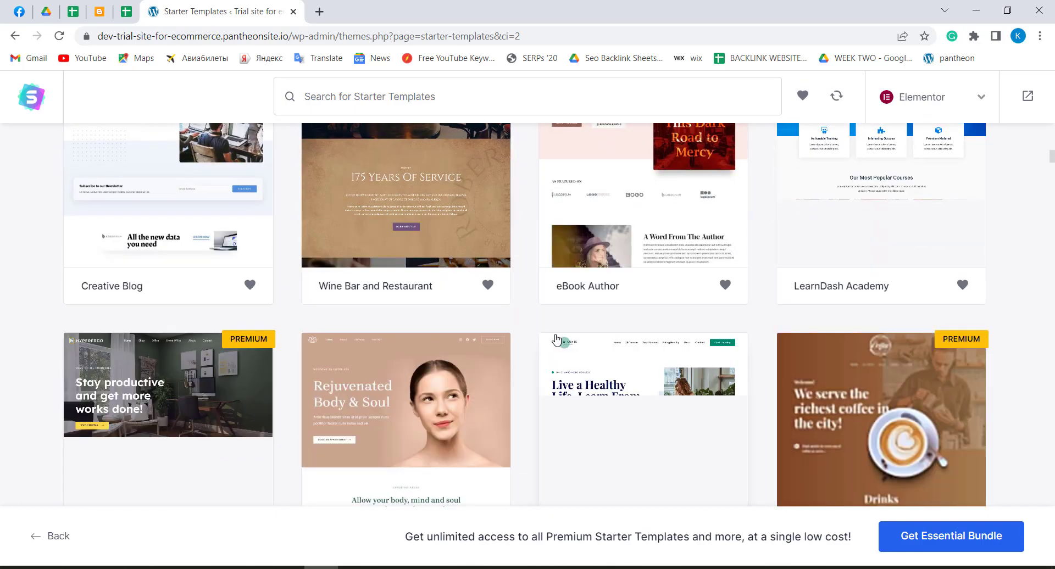
pyautogui.scroll(-5, 557, 340)
pyautogui.scroll(-3, 556, 341)
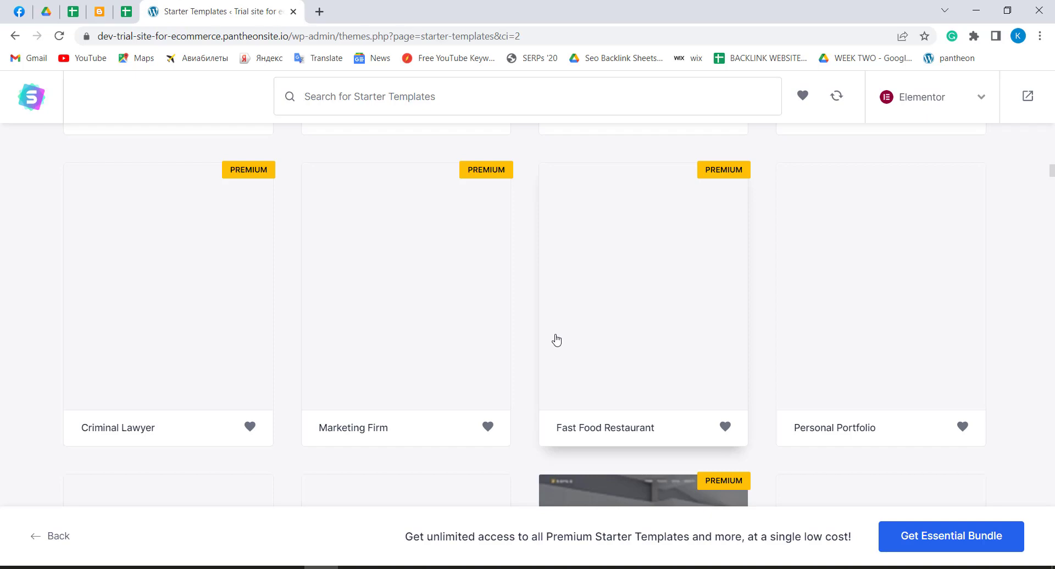
pyautogui.scroll(-5, 556, 340)
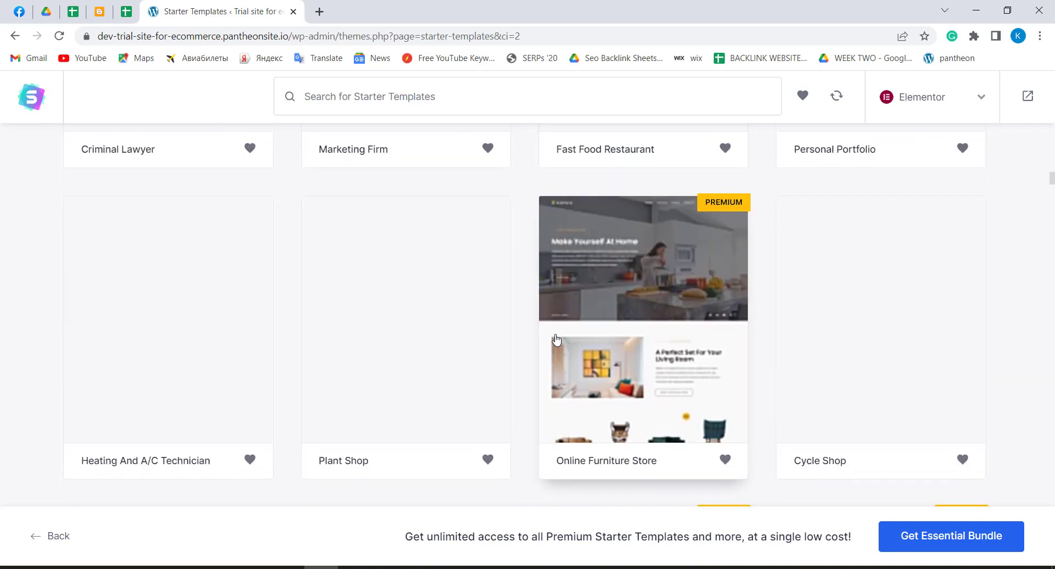
pyautogui.scroll(-6, 557, 340)
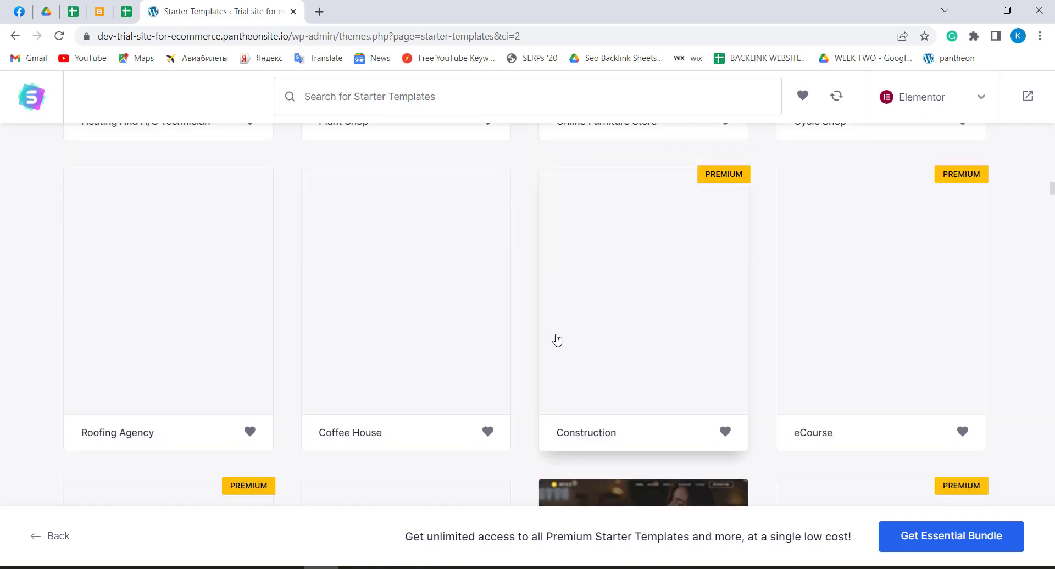
pyautogui.scroll(-5, 556, 340)
pyautogui.scroll(-8, 557, 340)
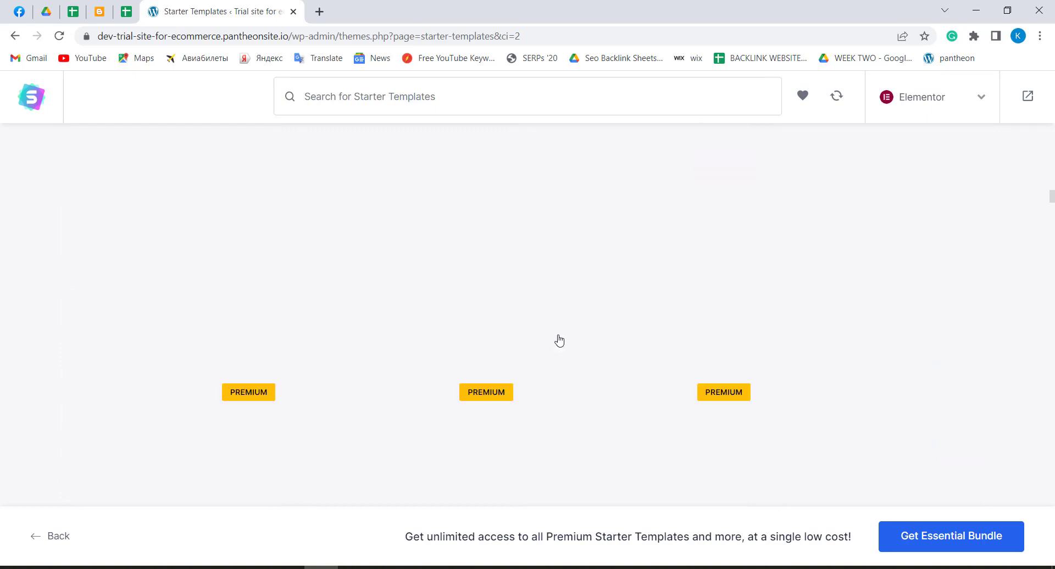
pyautogui.scroll(15, 559, 340)
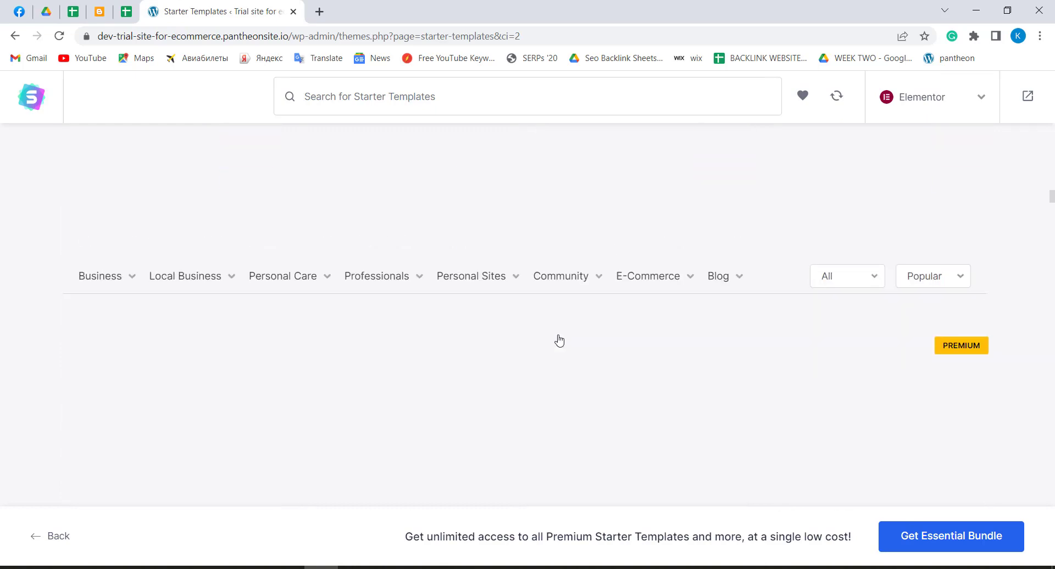
pyautogui.scroll(3, 868, 268)
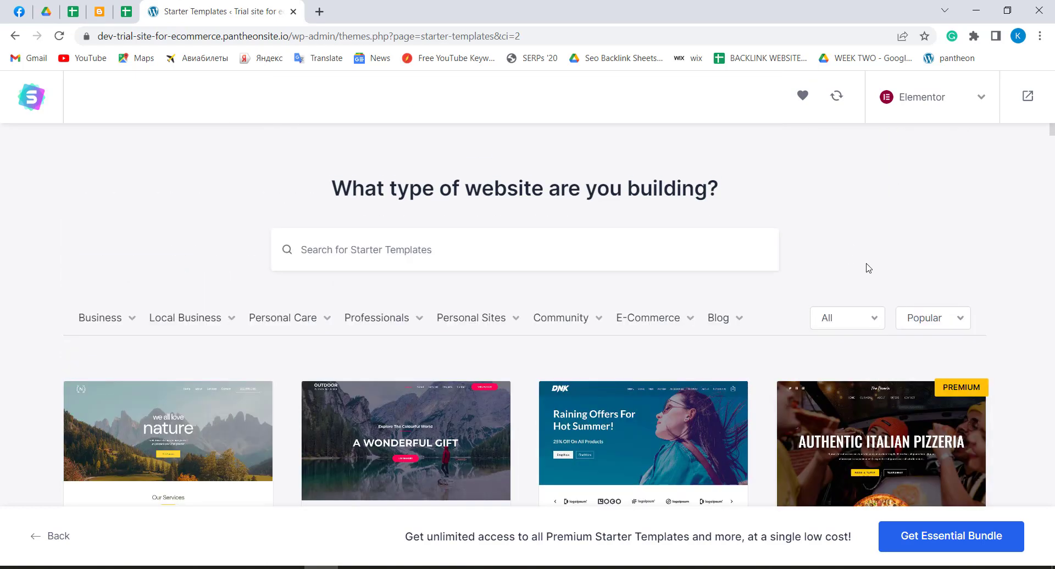
# Examine the gallery's price filter and sort order options without changing them, and look over the first templates again
pyautogui.click(866, 328)
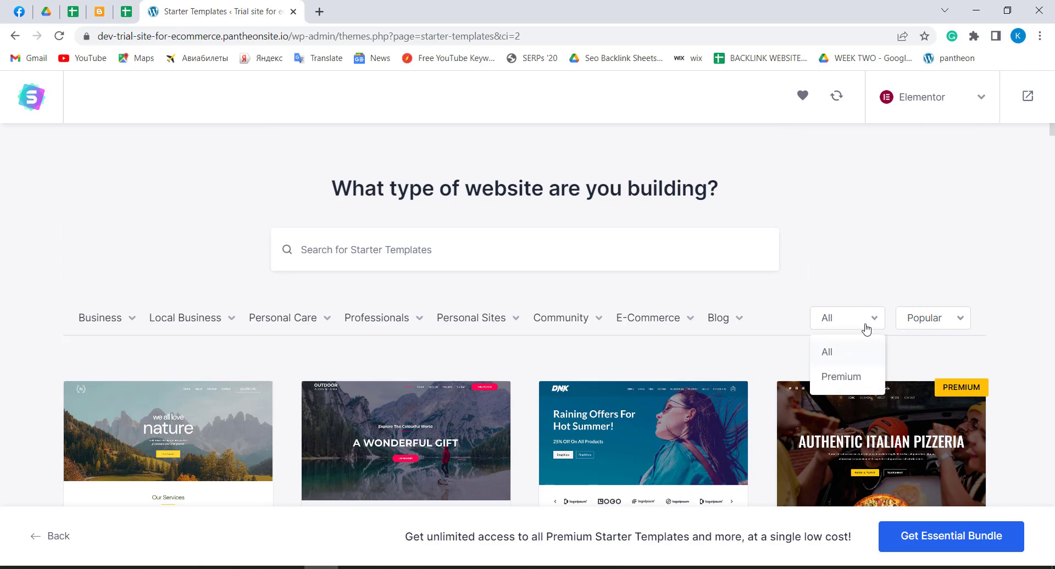
pyautogui.click(950, 324)
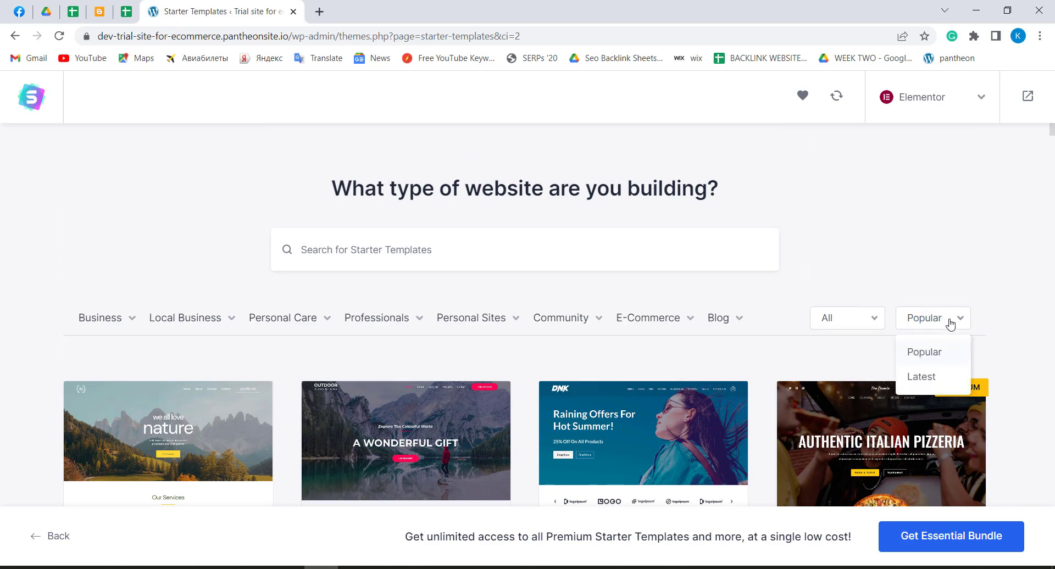
pyautogui.click(949, 323)
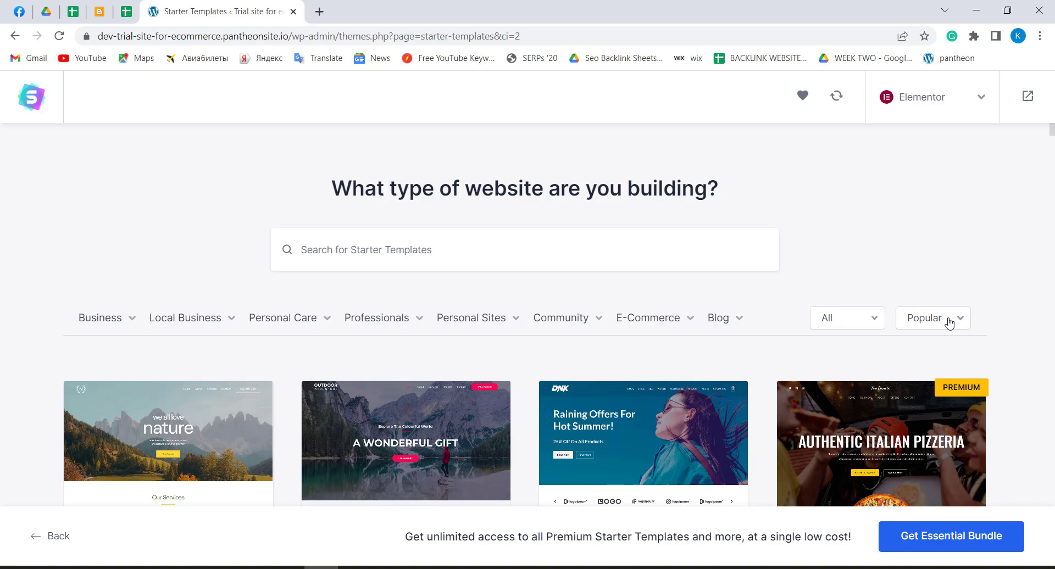
pyautogui.click(867, 328)
pyautogui.scroll(-4, 843, 346)
pyautogui.scroll(-2, 838, 335)
pyautogui.scroll(3, 833, 327)
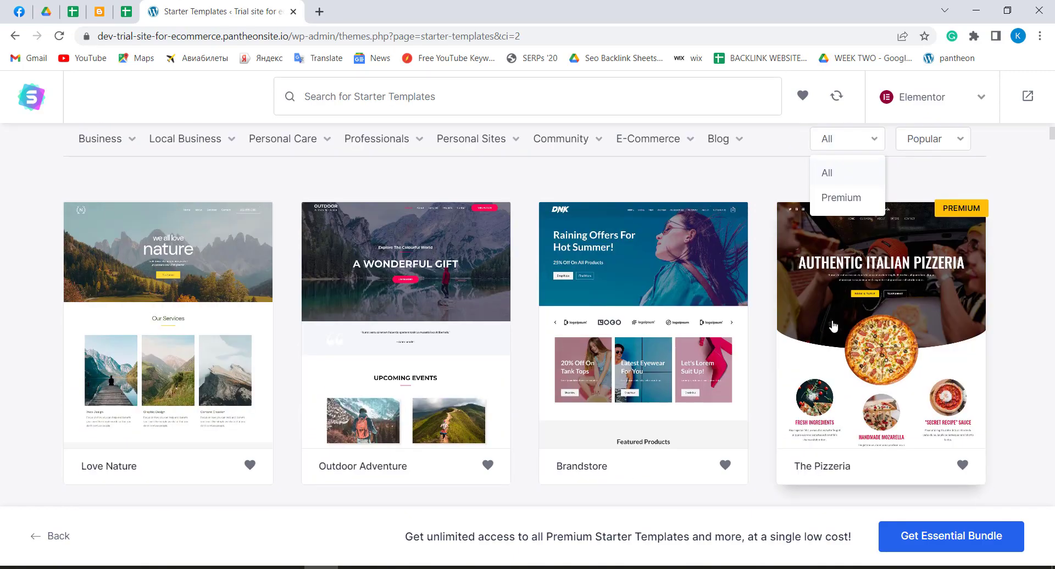
# Select the Love Nature template, look through its whole homepage preview and skip the logo upload
pyautogui.click(202, 352)
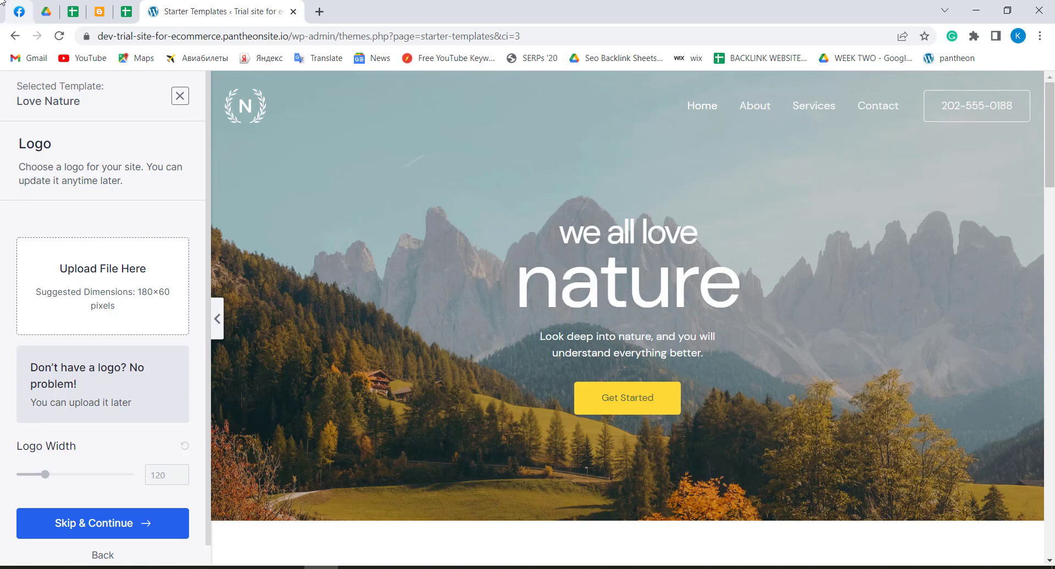
pyautogui.scroll(-1, 833, 365)
pyautogui.scroll(-15, 833, 361)
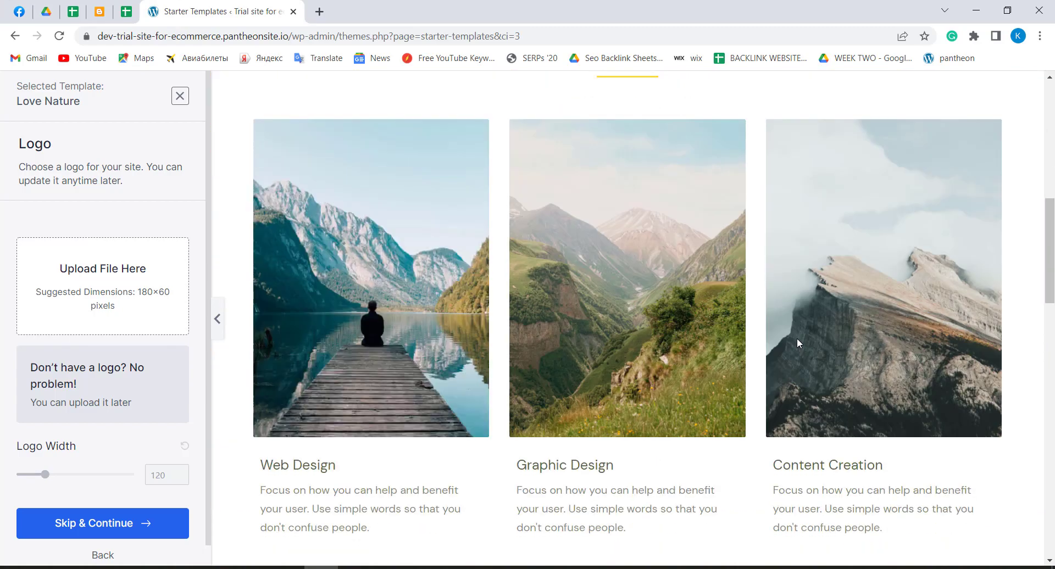
pyautogui.scroll(-12, 799, 342)
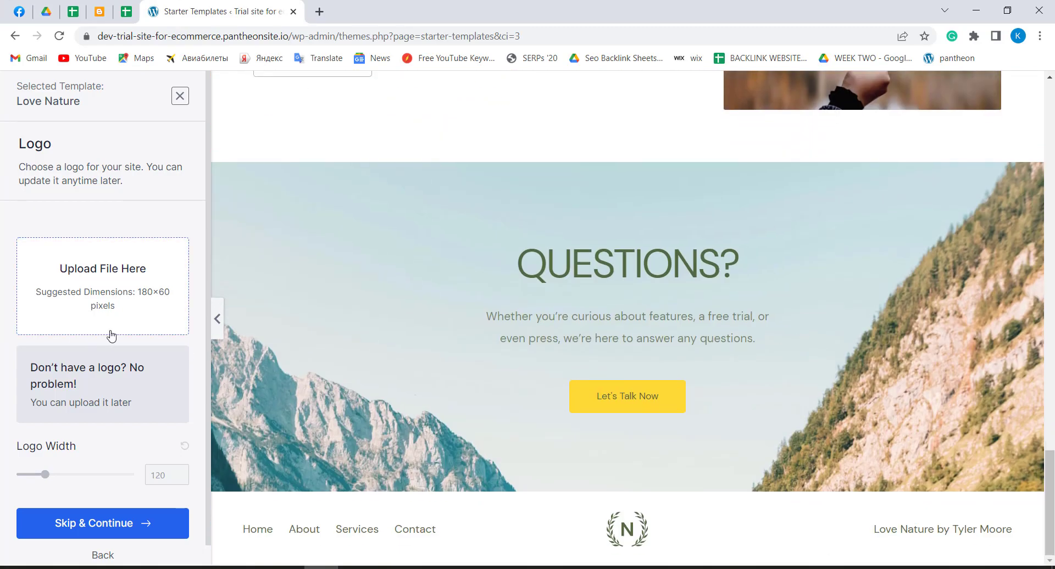
pyautogui.scroll(20, 475, 409)
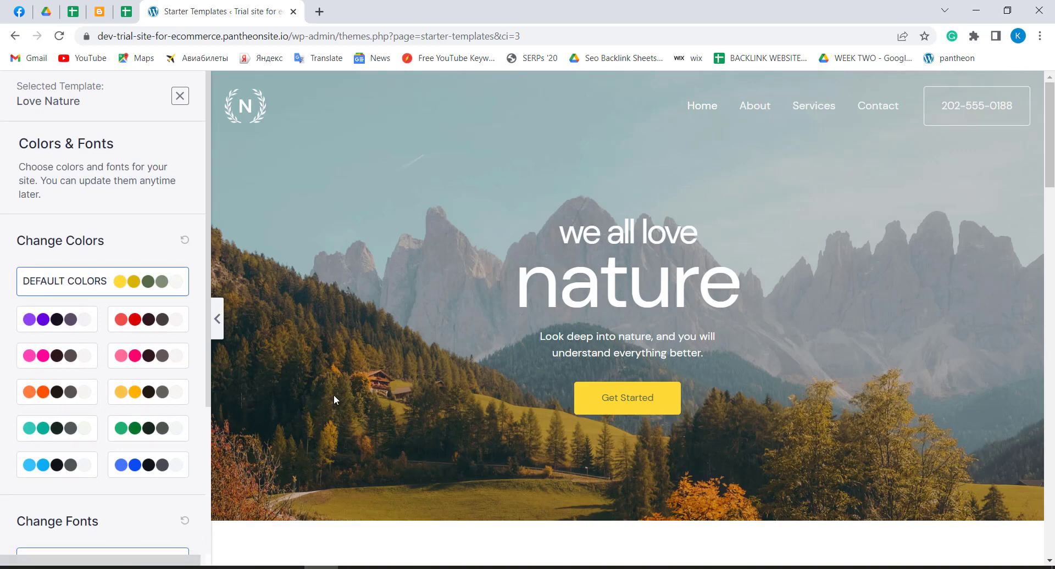
# Keep the template's default colors and DM Sans fonts, continue, and skip the plugin update condition
pyautogui.scroll(-5, 334, 396)
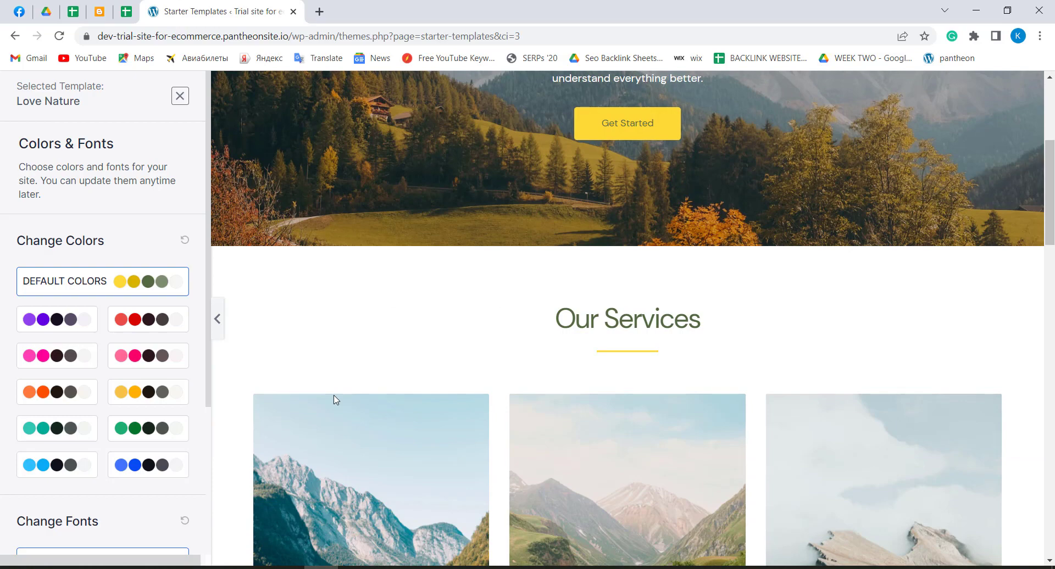
pyautogui.scroll(-4, 78, 405)
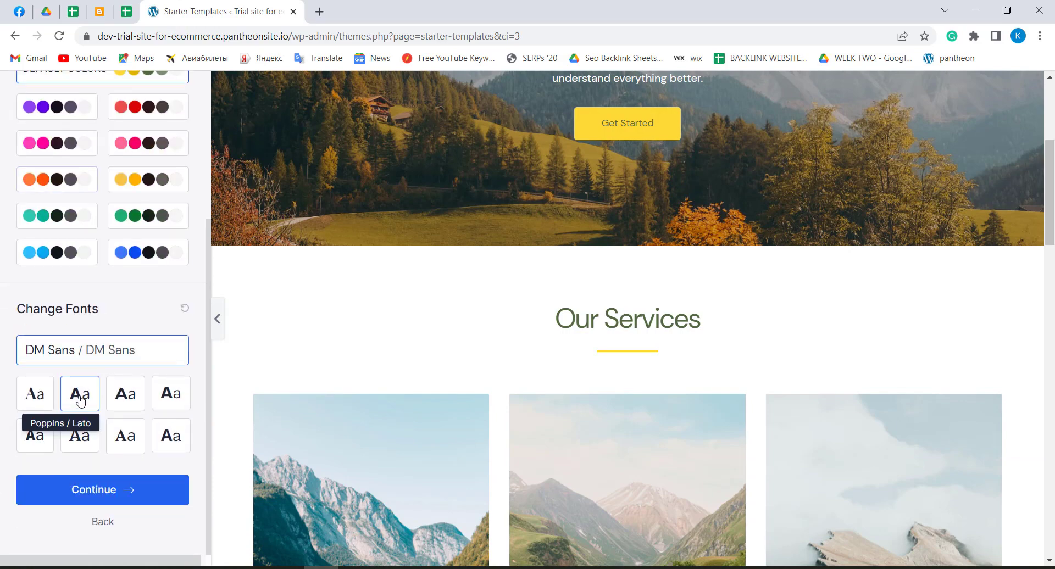
pyautogui.click(121, 493)
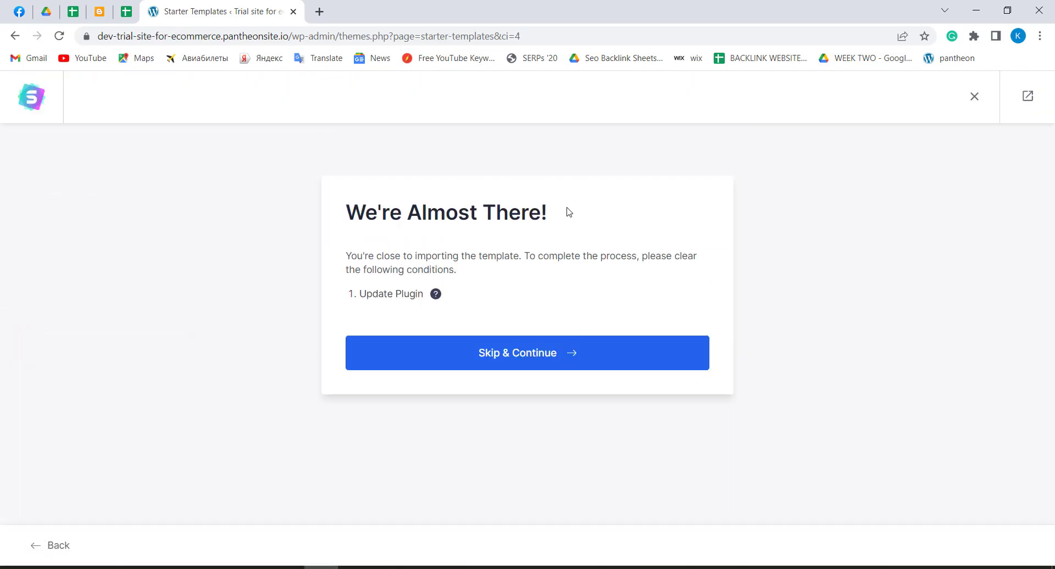
pyautogui.click(542, 363)
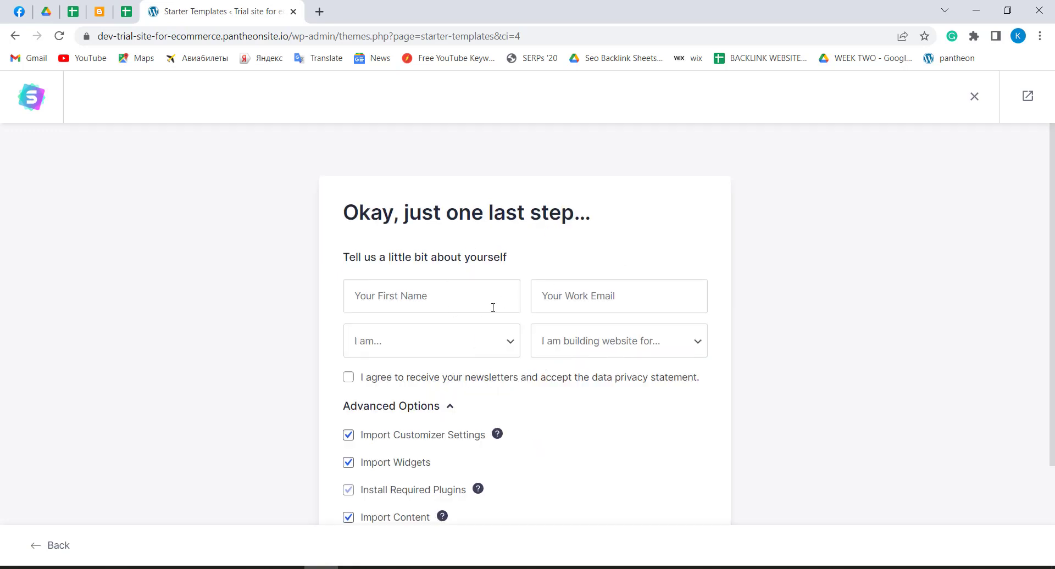
# Fill in the first name and the work email with the saved suggestions, using the first suggested email
pyautogui.click(467, 301)
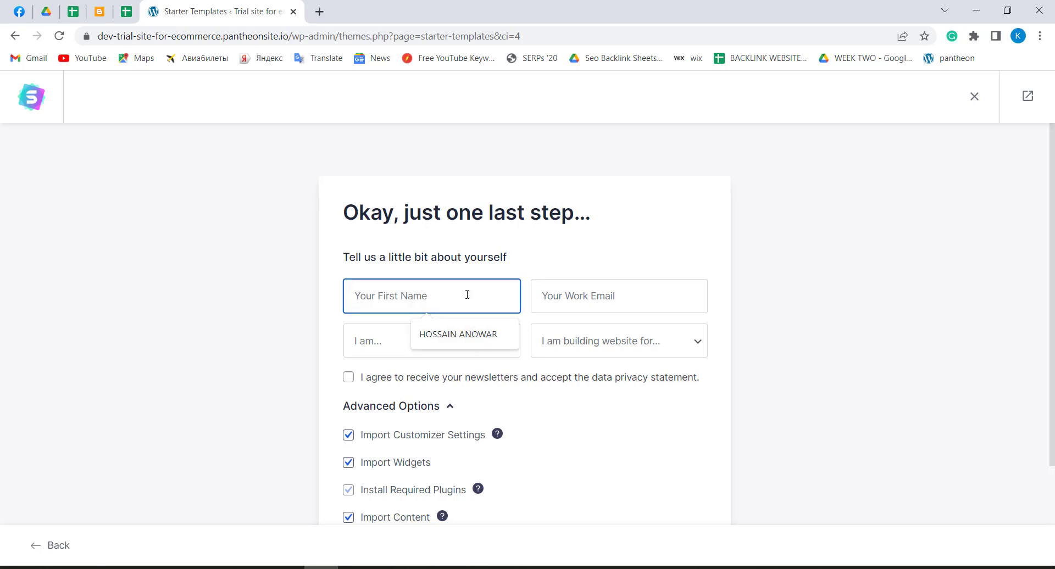
pyautogui.click(437, 334)
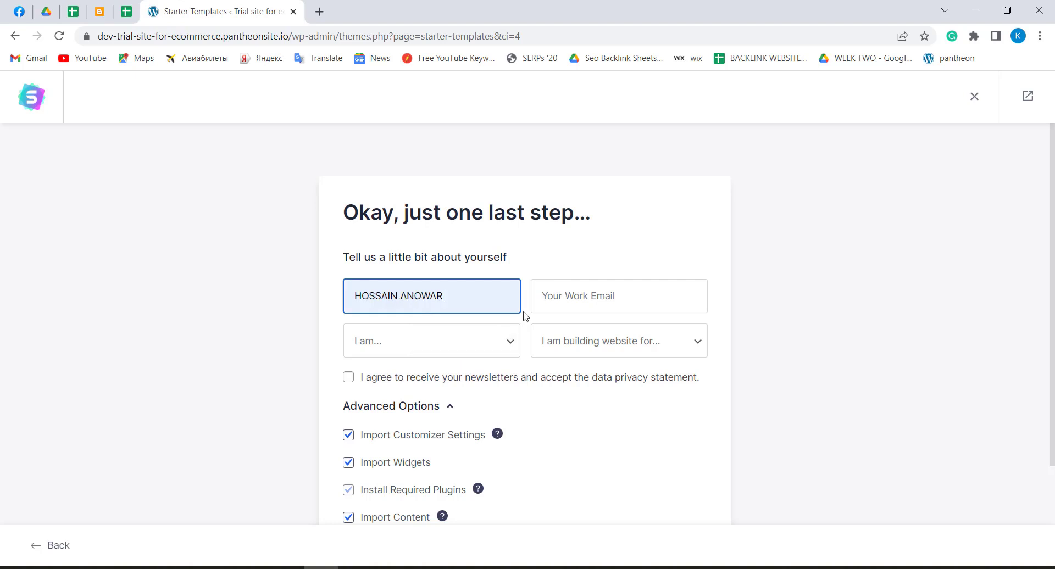
pyautogui.click(591, 296)
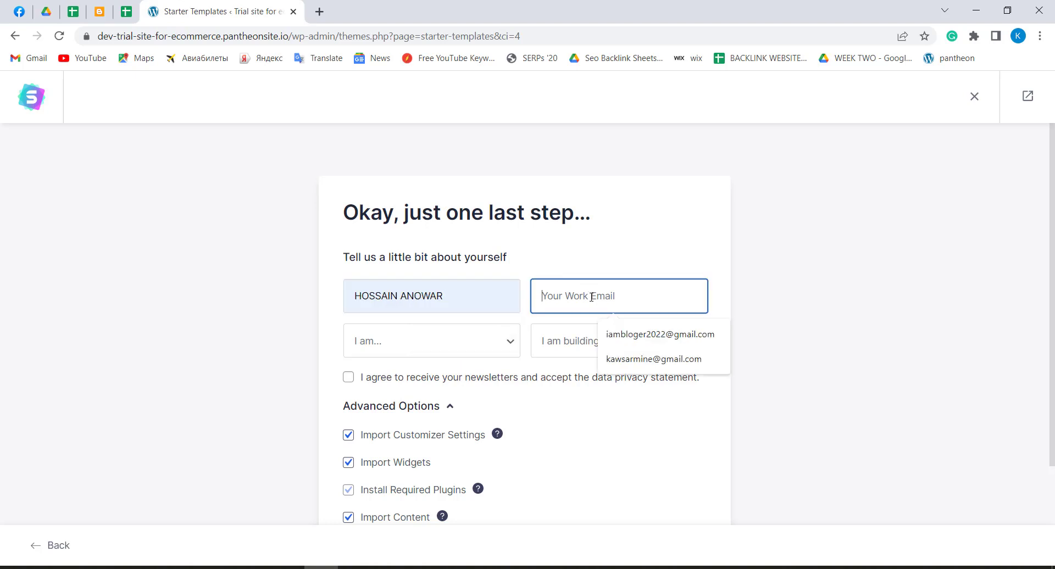
pyautogui.click(626, 335)
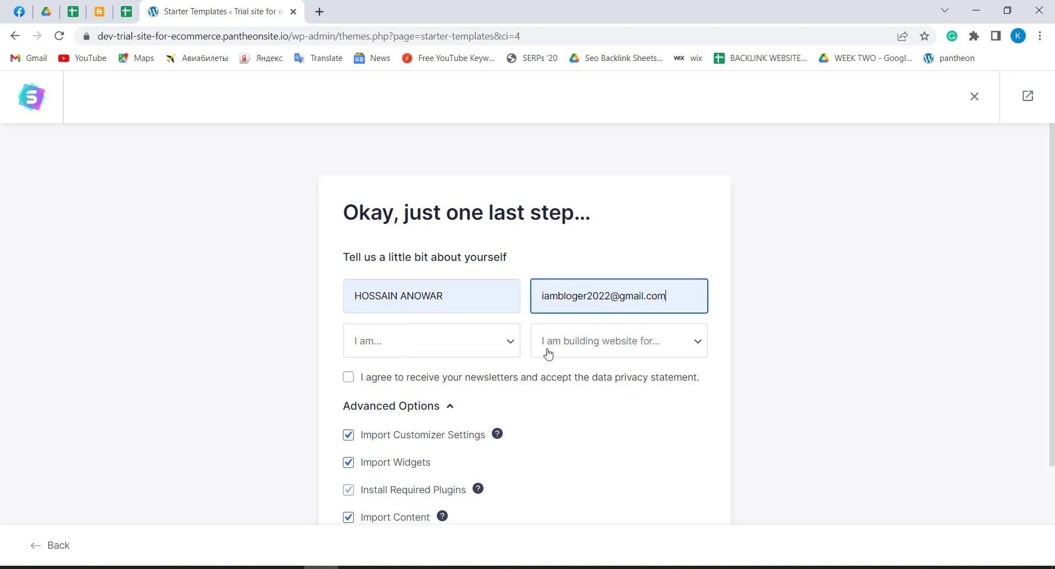
# Set the experience level to Expert and the website purpose to Myself/My Company
pyautogui.click(453, 354)
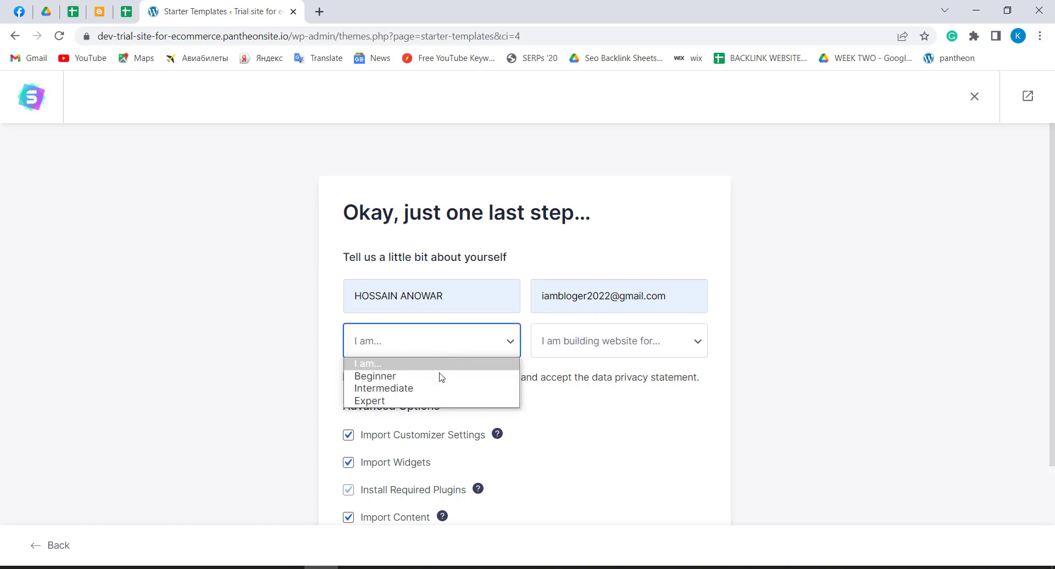
pyautogui.click(439, 401)
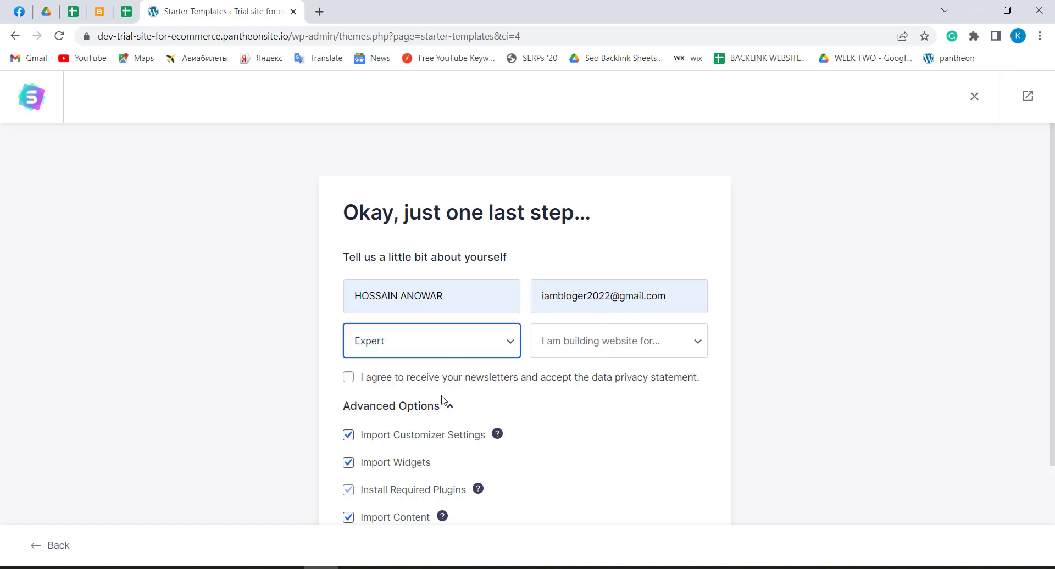
pyautogui.click(635, 354)
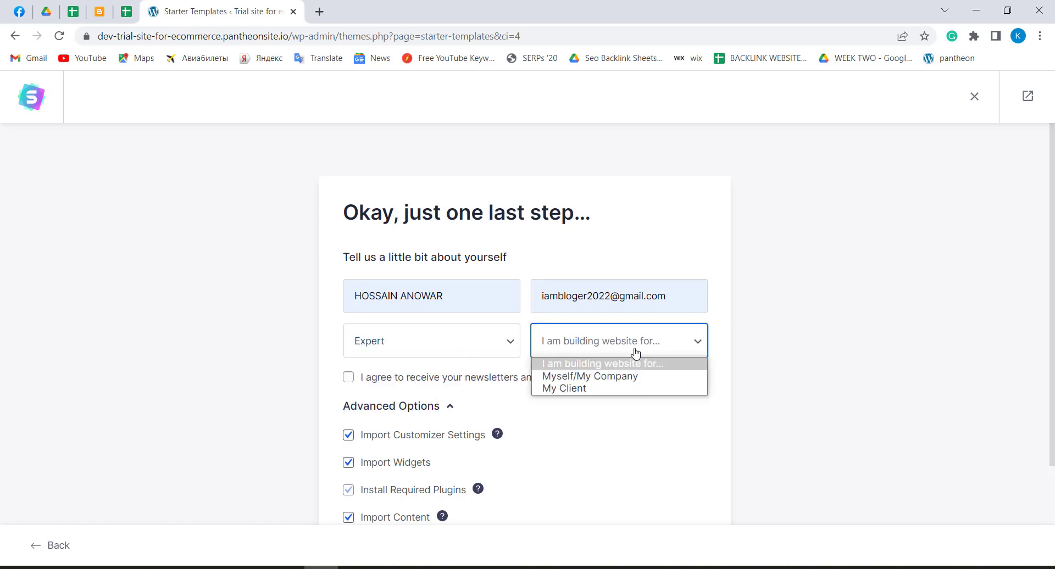
pyautogui.click(608, 378)
# Accept the newsletter and privacy statement, keep all advanced import options enabled, and submit the form to build the website
pyautogui.scroll(-1, 406, 356)
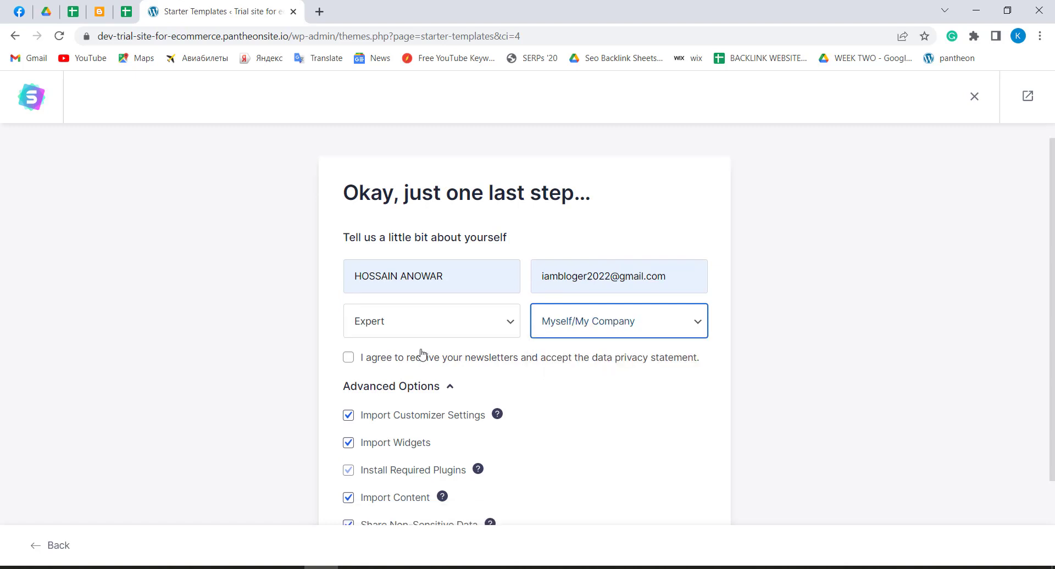
pyautogui.click(349, 310)
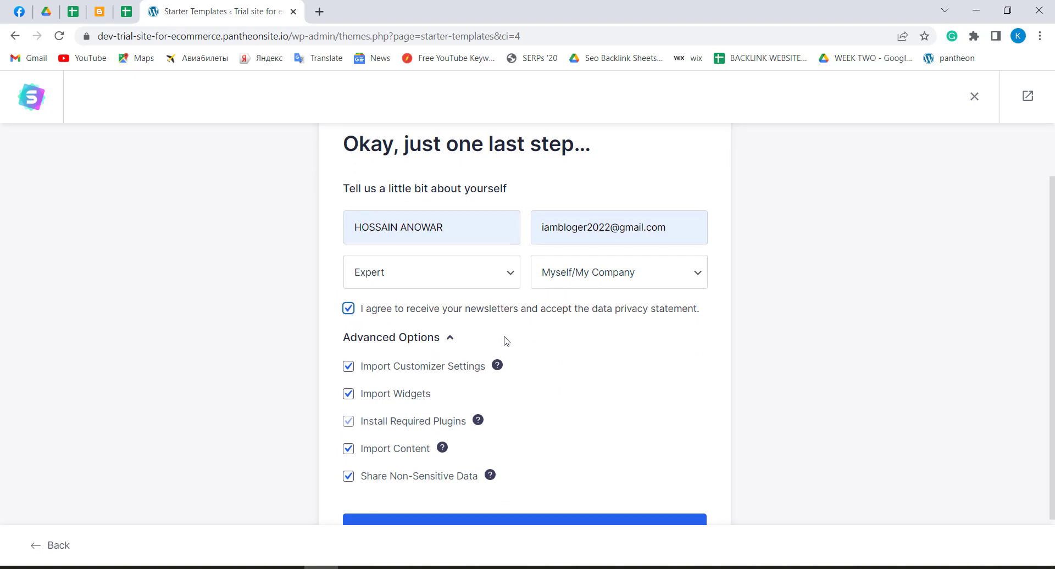
pyautogui.scroll(-1, 506, 341)
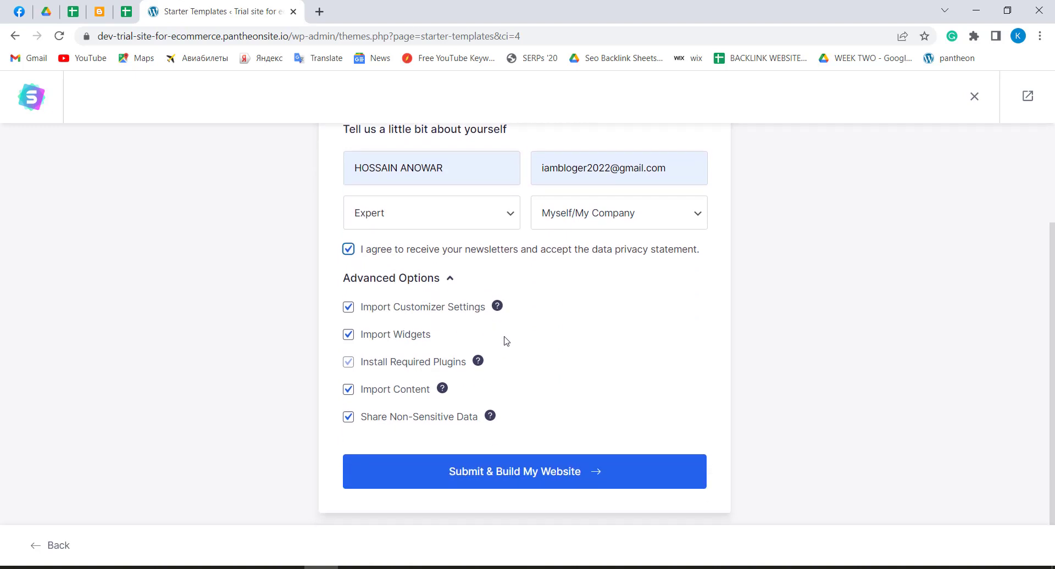
pyautogui.click(558, 475)
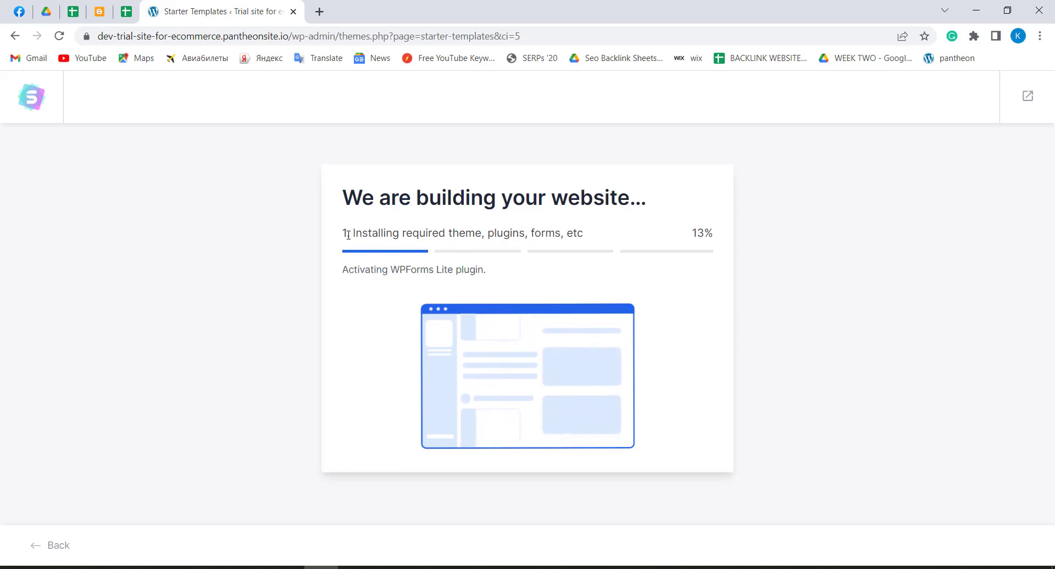
# Follow the website build's progress, reading the stages for installing the theme and plugins and importing pages, menus and posts
pyautogui.moveTo(348, 235); pyautogui.dragTo(586, 235)
pyautogui.click(400, 246)
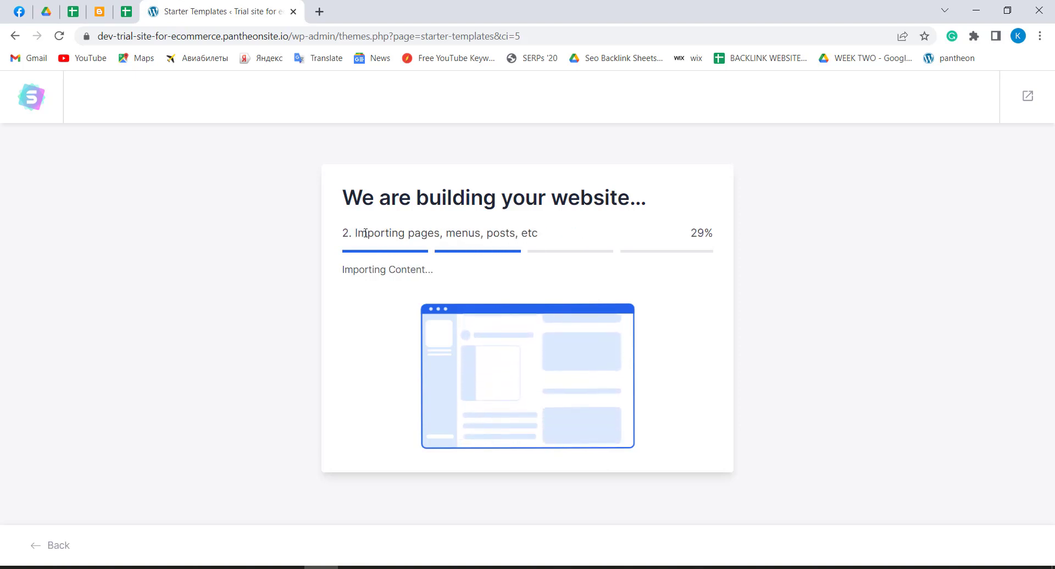
pyautogui.moveTo(355, 235); pyautogui.dragTo(539, 230)
pyautogui.click(544, 233)
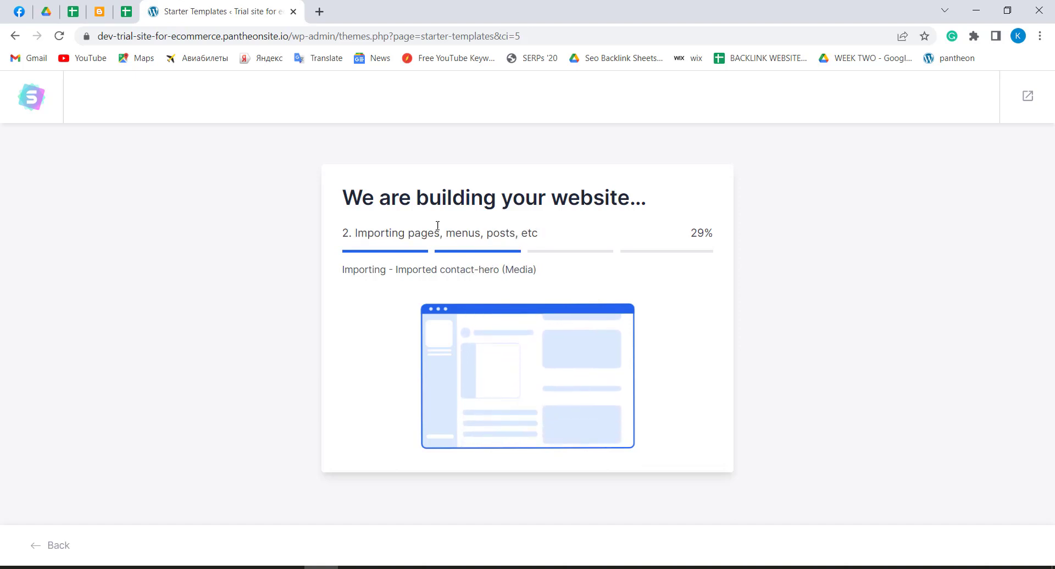
pyautogui.moveTo(355, 233); pyautogui.dragTo(541, 234)
pyautogui.click(566, 240)
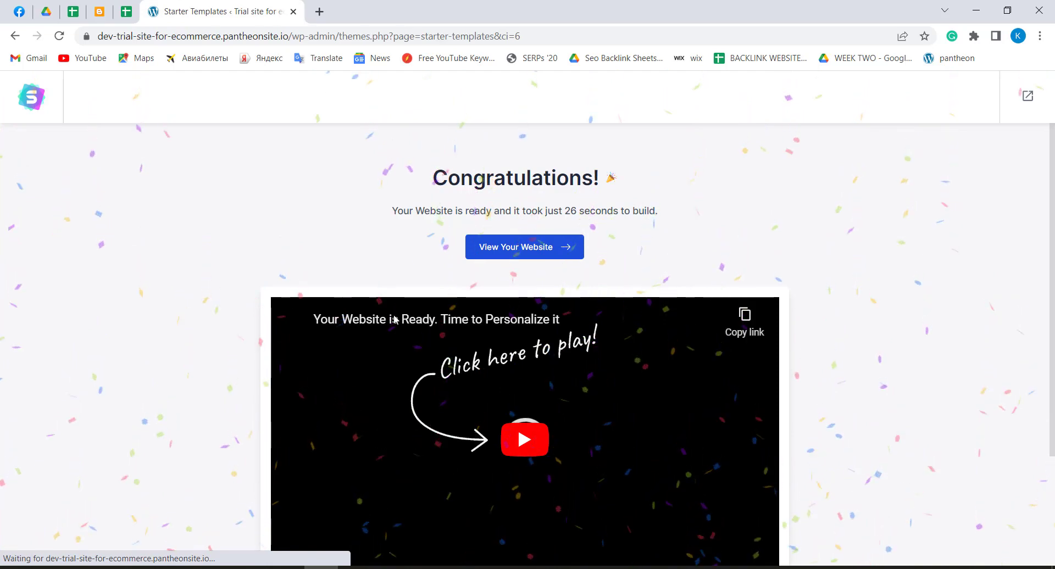
# Look over the completion page and play its website personalization video to the end, adjusting the volume
pyautogui.scroll(-3, 578, 347)
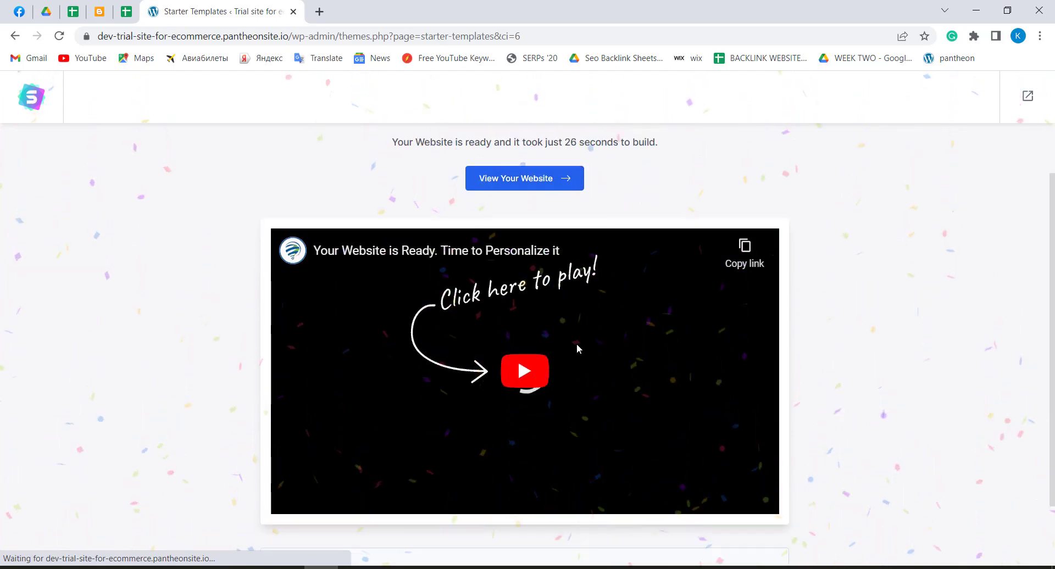
pyautogui.scroll(3, 595, 348)
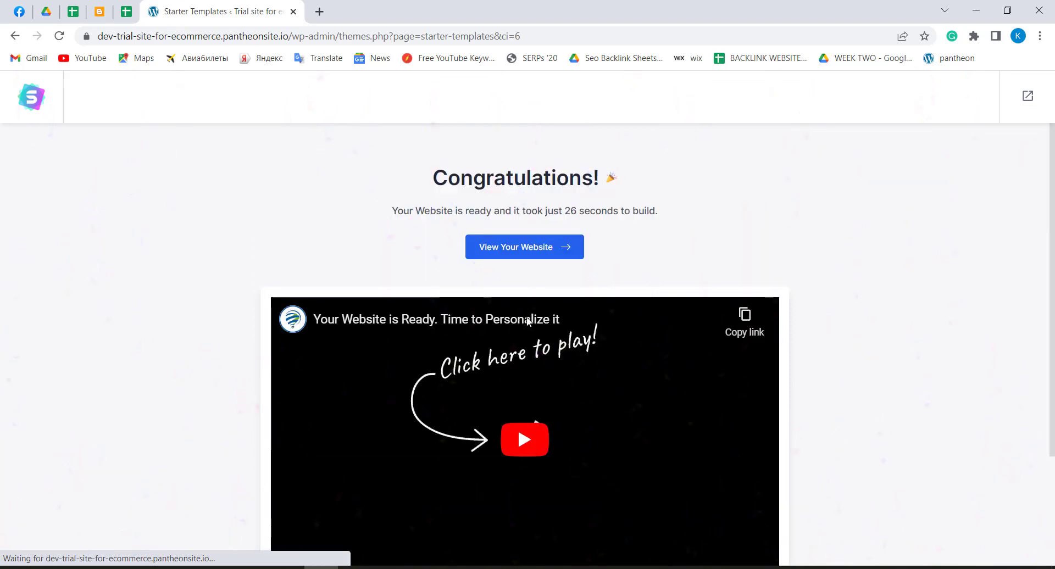
pyautogui.scroll(-1, 566, 412)
pyautogui.scroll(-1, 564, 407)
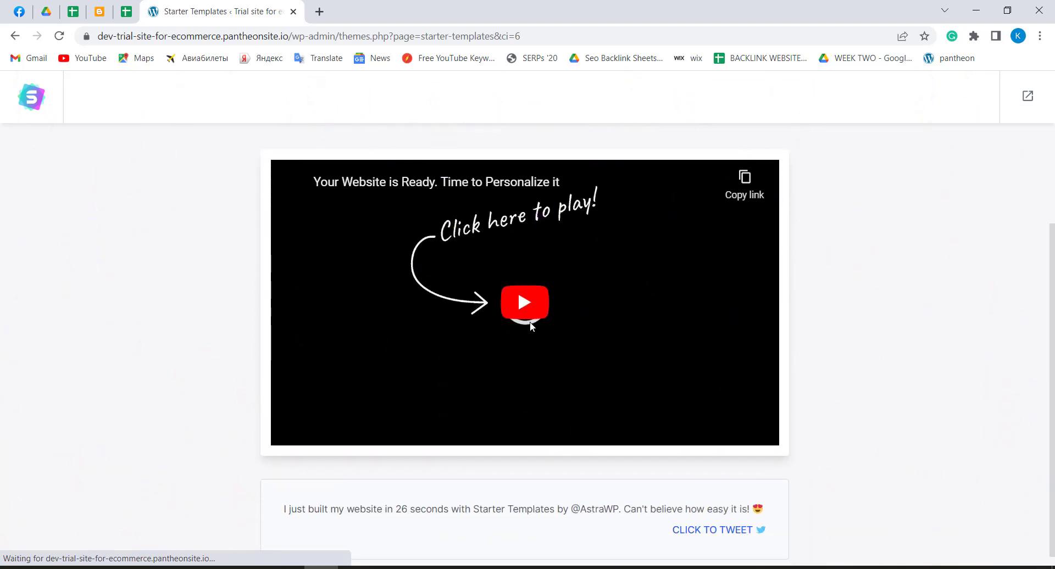
pyautogui.click(526, 311)
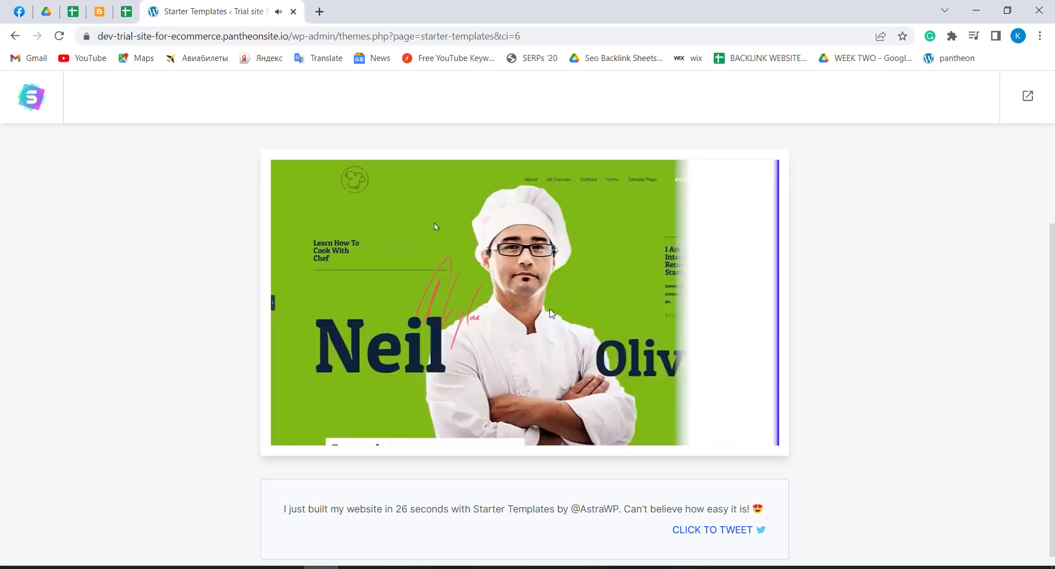
pyautogui.moveTo(746, 370)
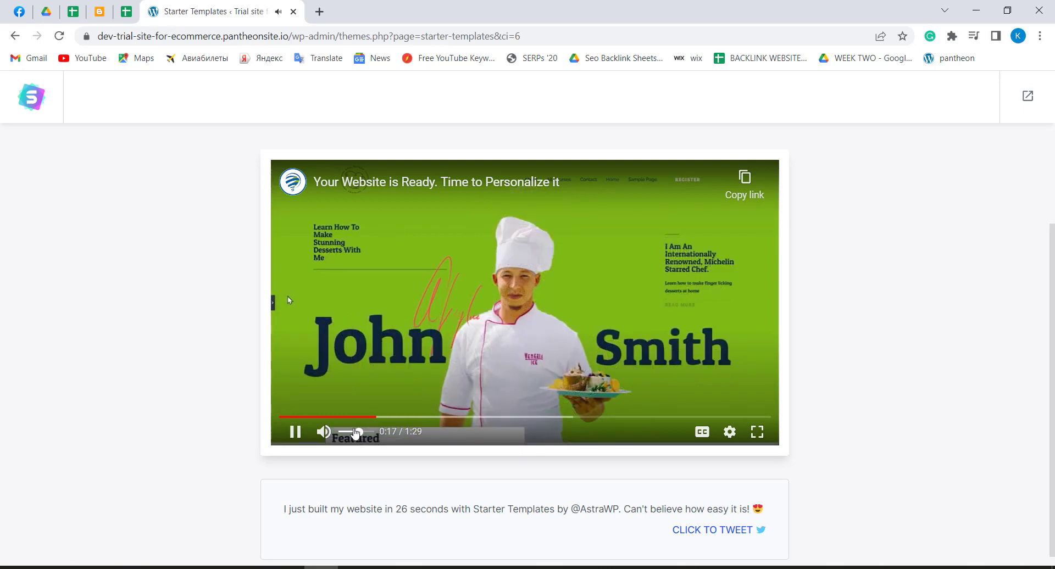
pyautogui.click(350, 432)
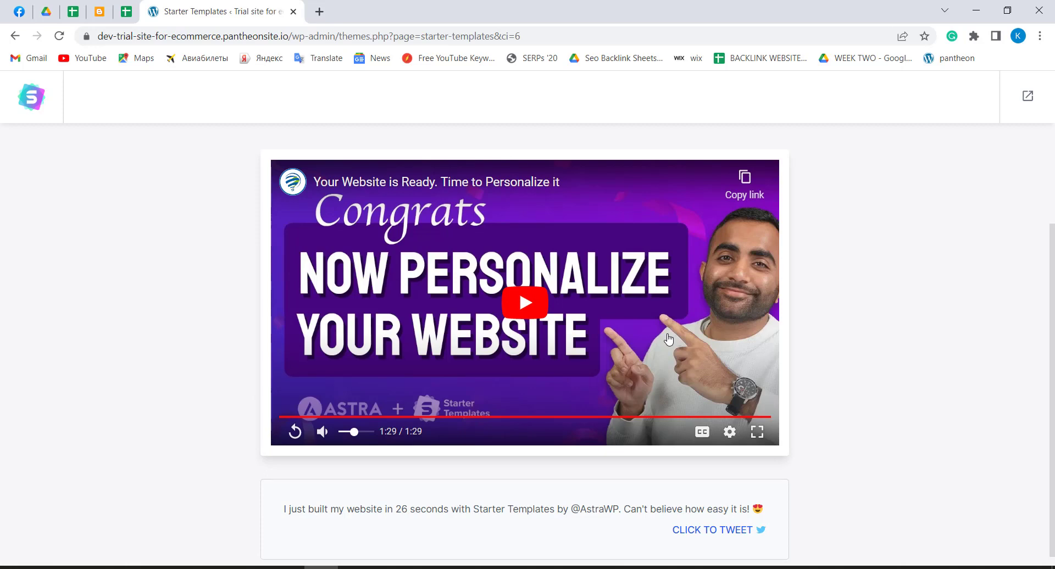
pyautogui.scroll(-1, 667, 338)
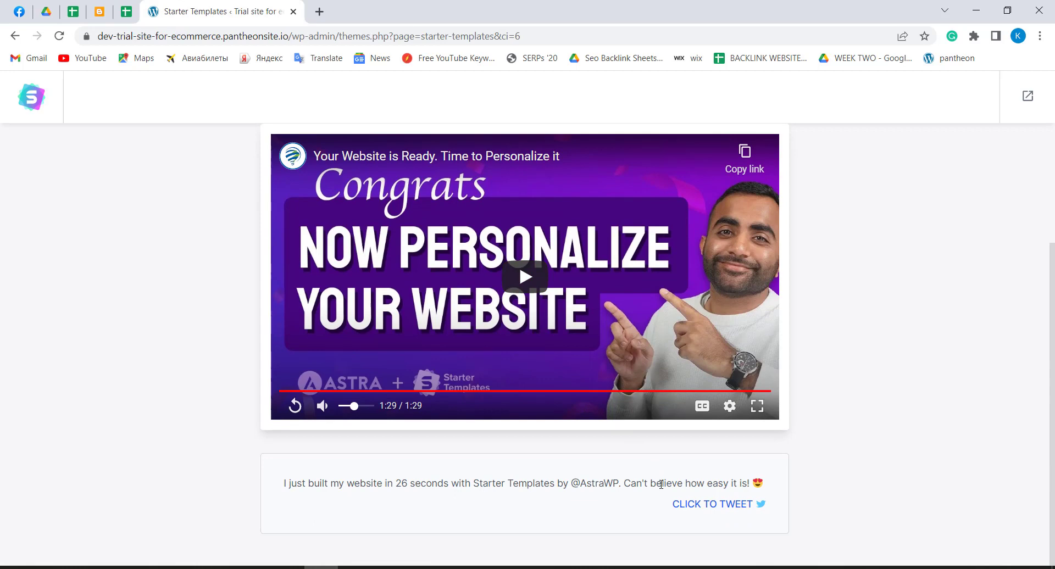
# Open the newly built website from the completion page
pyautogui.scroll(3, 661, 484)
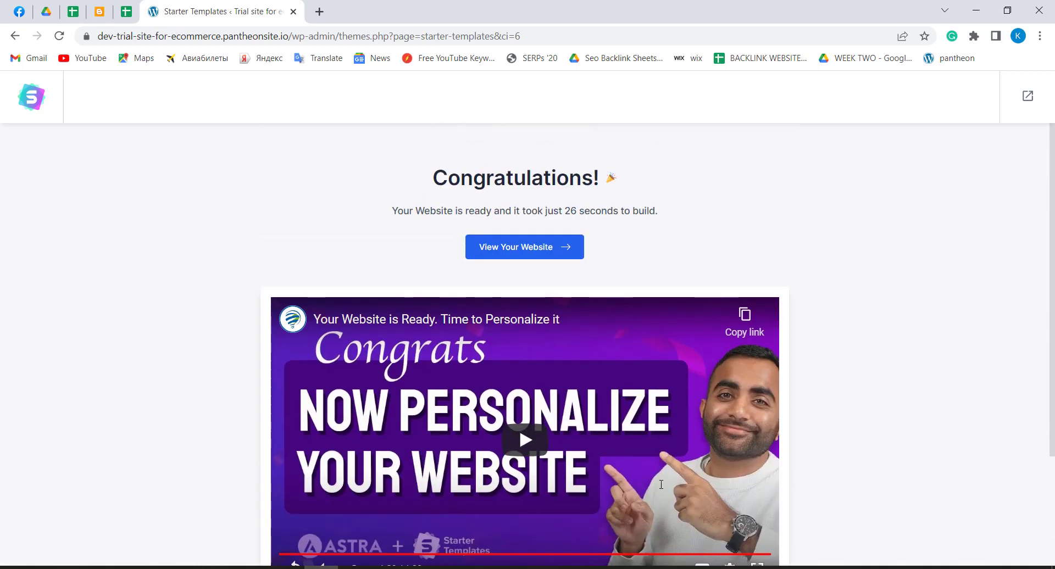
pyautogui.rightClick(513, 247)
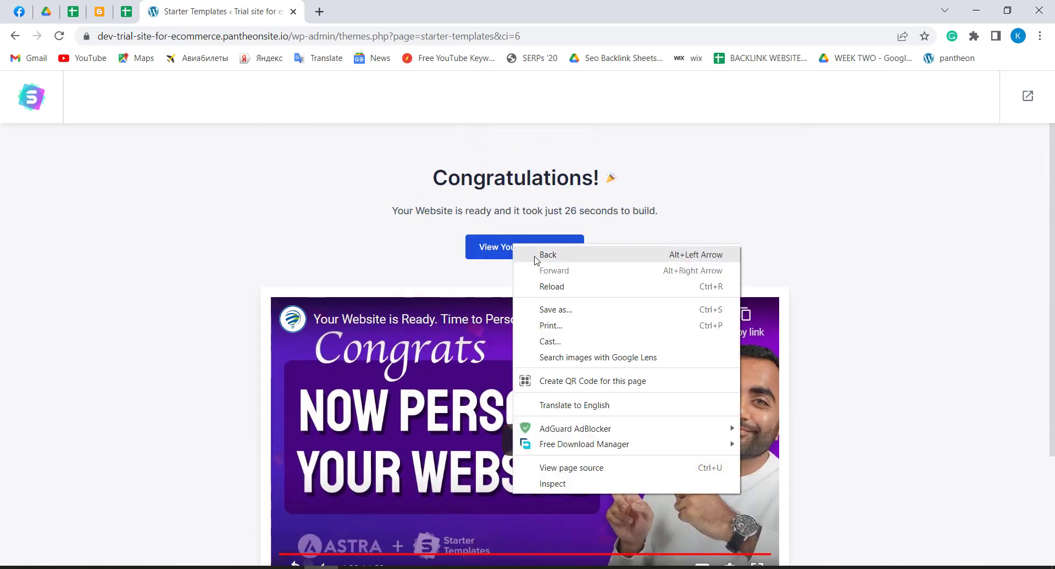
pyautogui.click(501, 251)
pyautogui.click(503, 251)
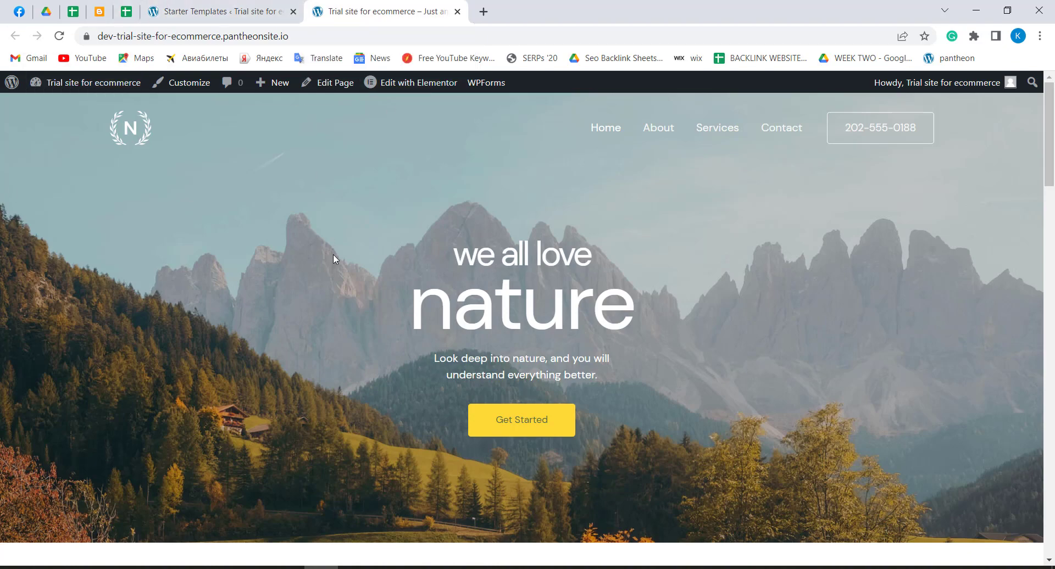
# Look through the new site's whole homepage down to the footer and test its Get Started link
pyautogui.scroll(-5, 333, 253)
pyautogui.scroll(-6, 341, 254)
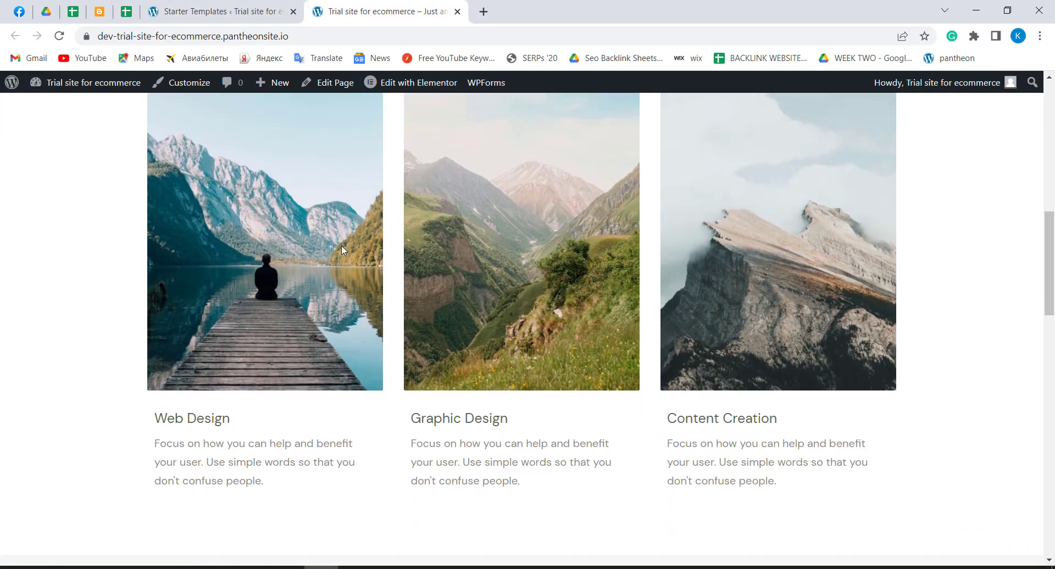
pyautogui.scroll(-14, 341, 245)
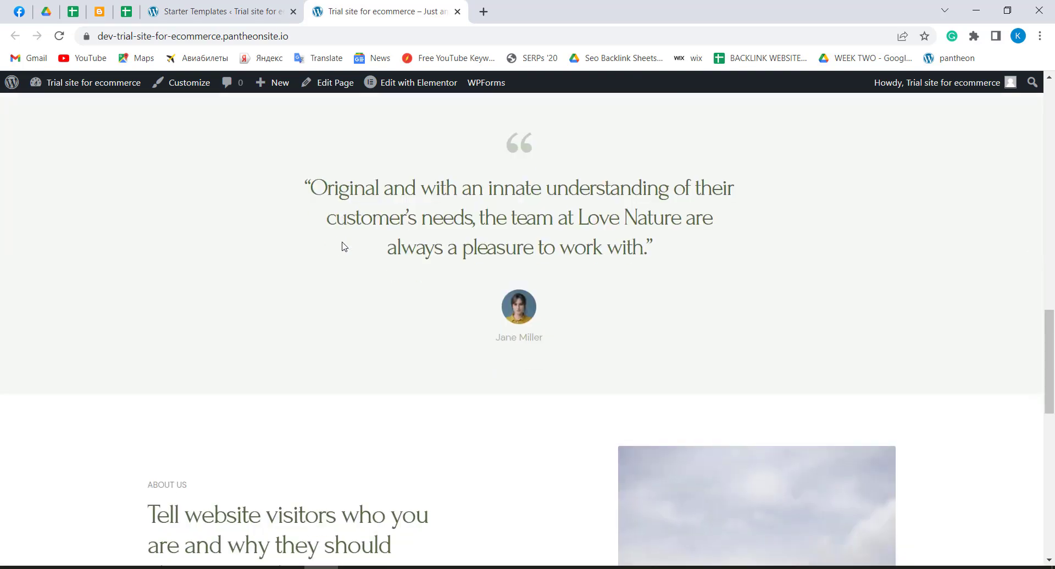
pyautogui.scroll(-8, 341, 246)
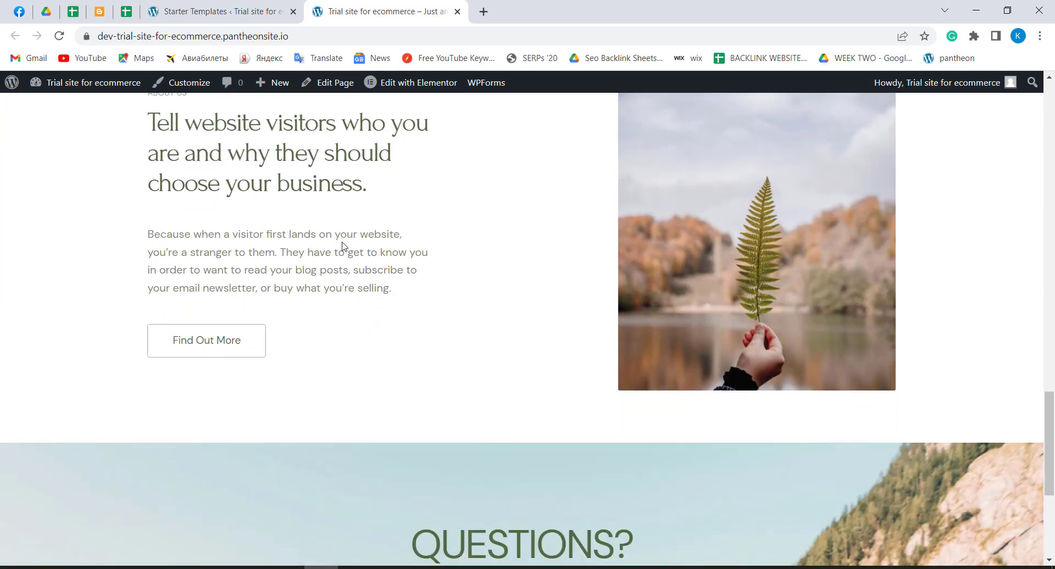
pyautogui.scroll(-2, 342, 247)
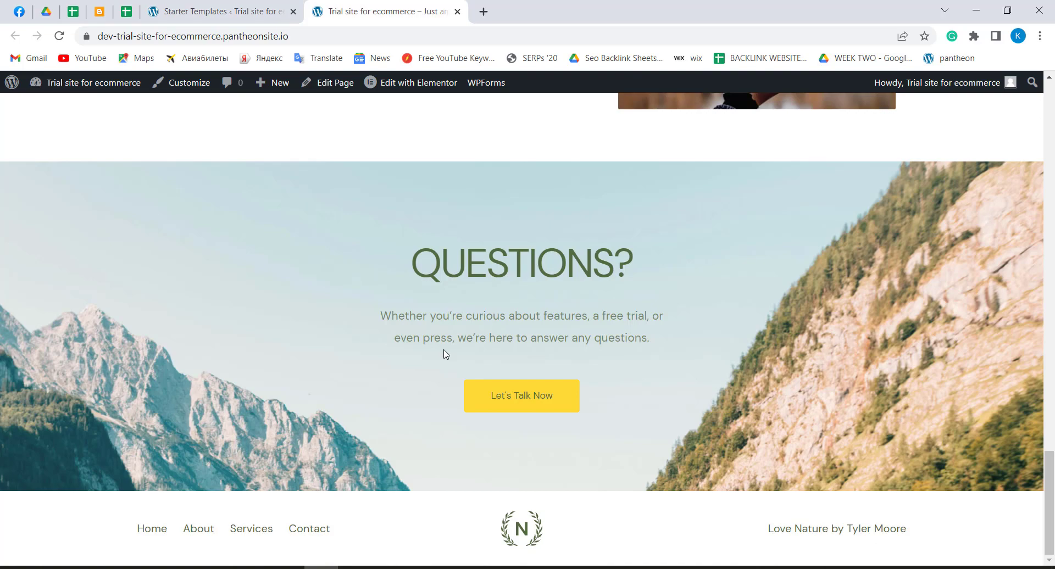
pyautogui.scroll(5, 445, 354)
pyautogui.scroll(-5, 446, 353)
pyautogui.scroll(10, 445, 354)
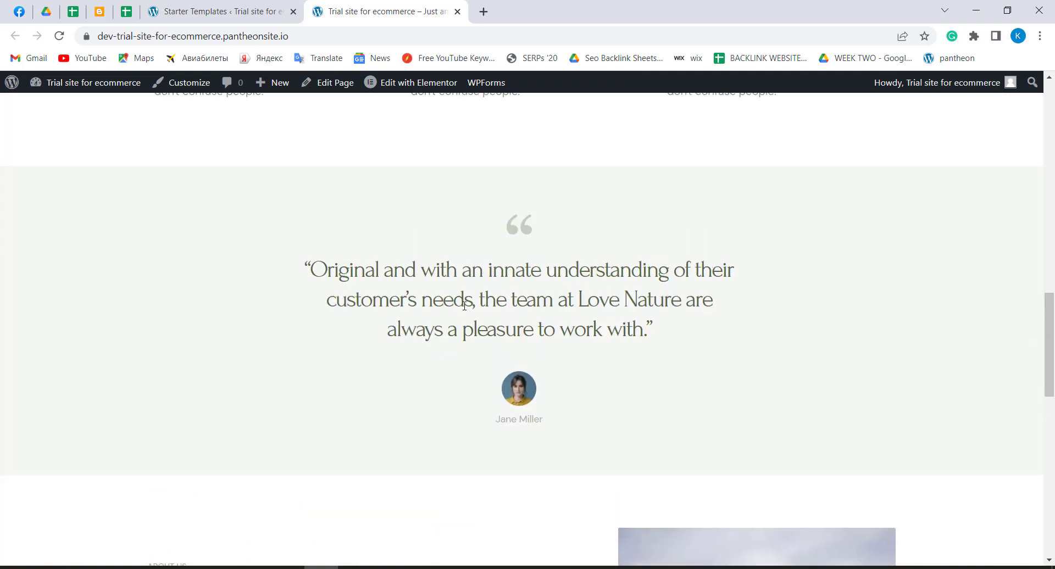
pyautogui.scroll(10, 465, 306)
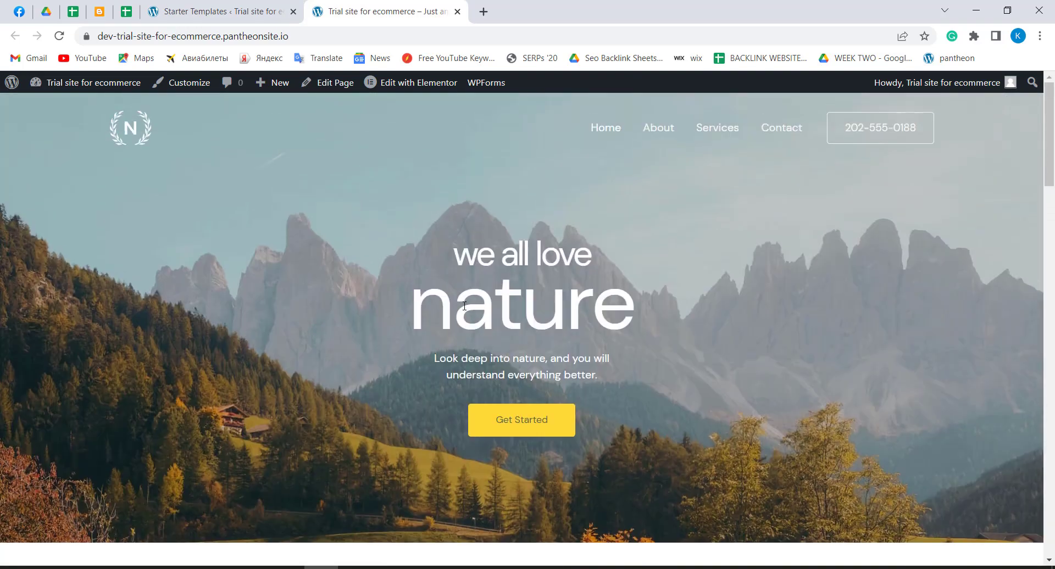
pyautogui.click(508, 427)
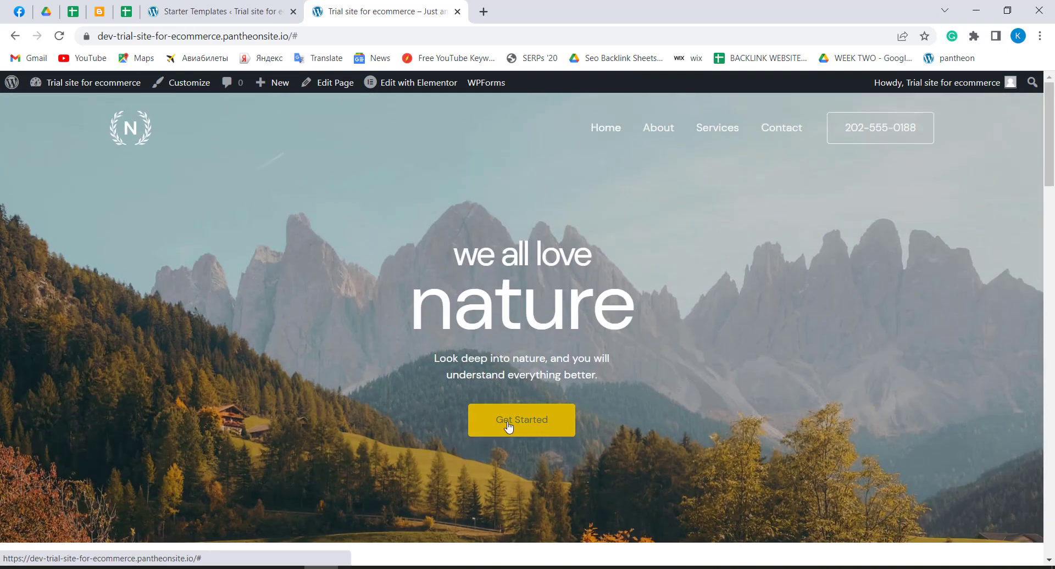
# Look through the site's whole About page and open the Services page
pyautogui.click(649, 137)
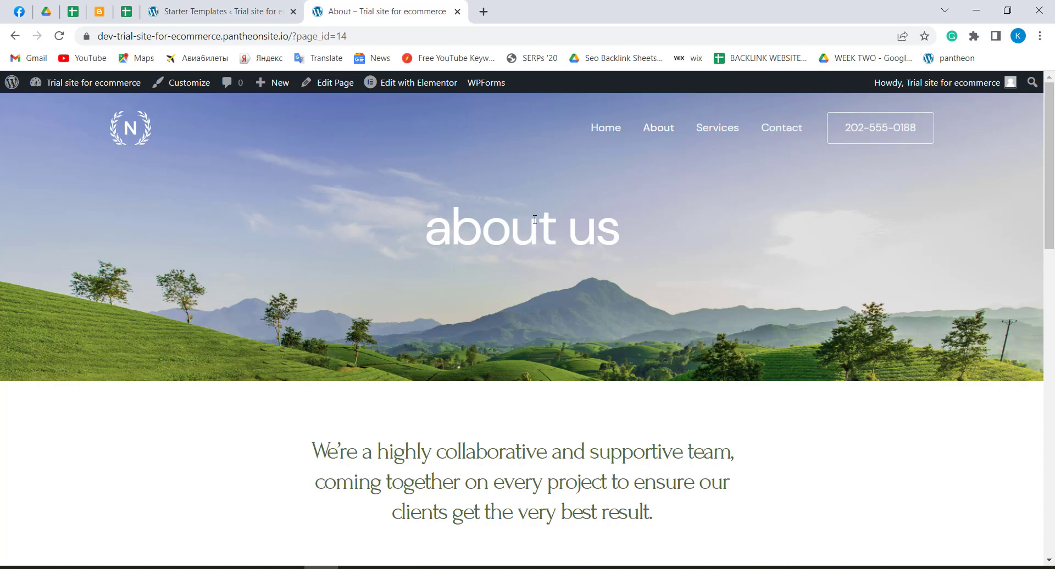
pyautogui.scroll(-14, 540, 213)
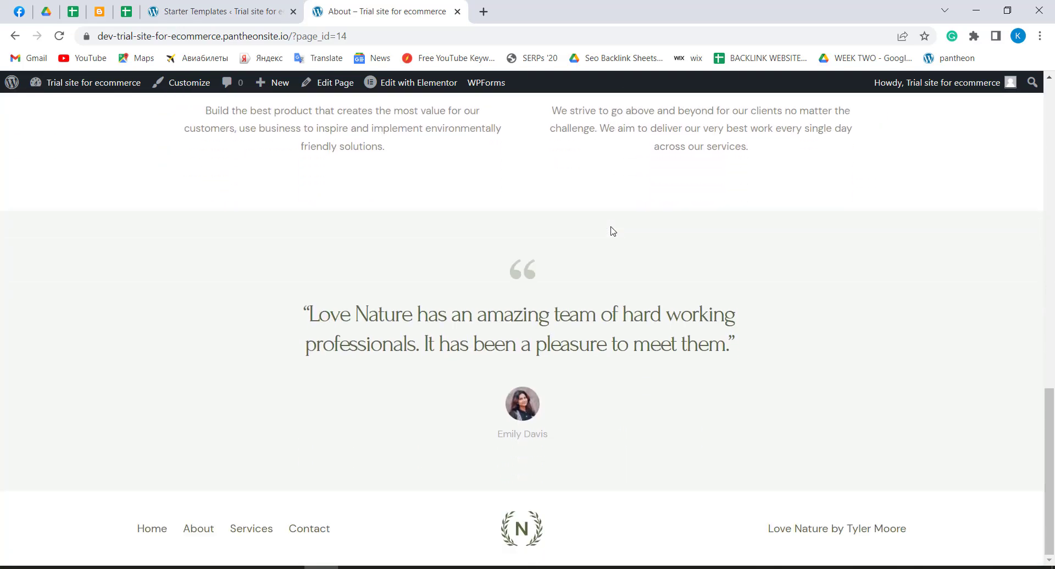
pyautogui.scroll(15, 612, 231)
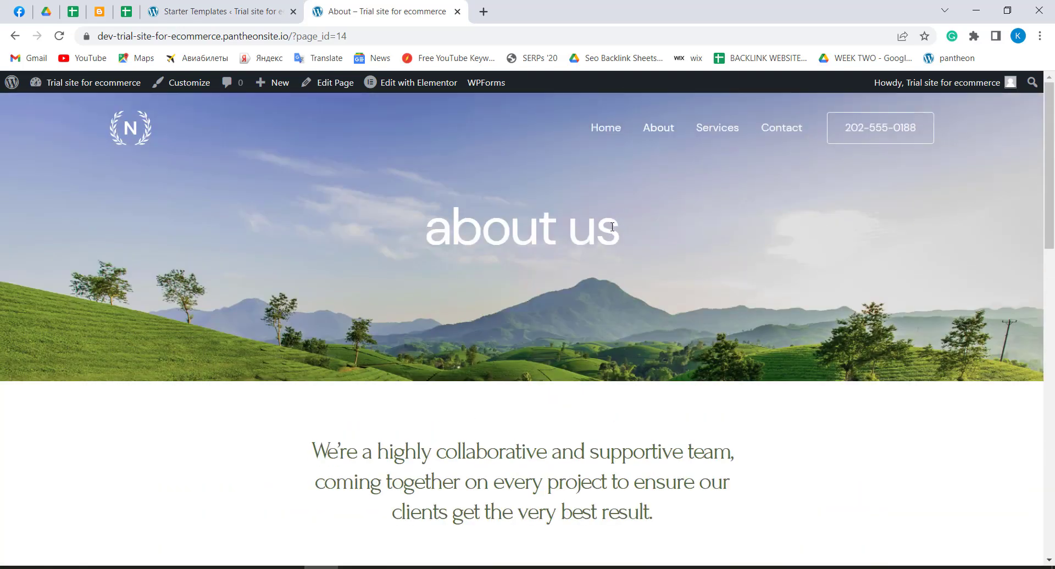
pyautogui.click(725, 138)
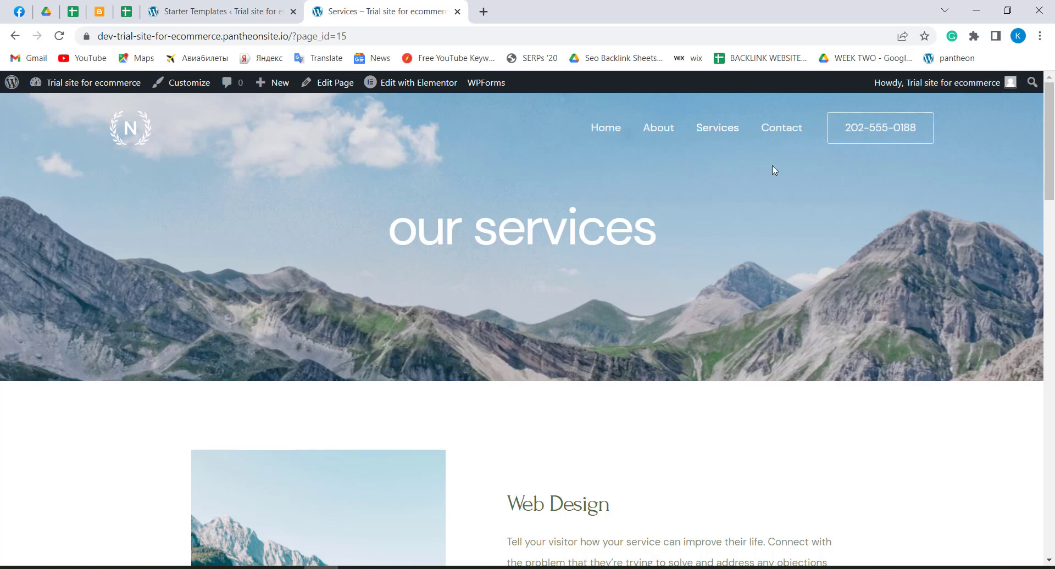
# Look through the site's whole Services page down to the footer and open the Contact page
pyautogui.scroll(-7, 356, 289)
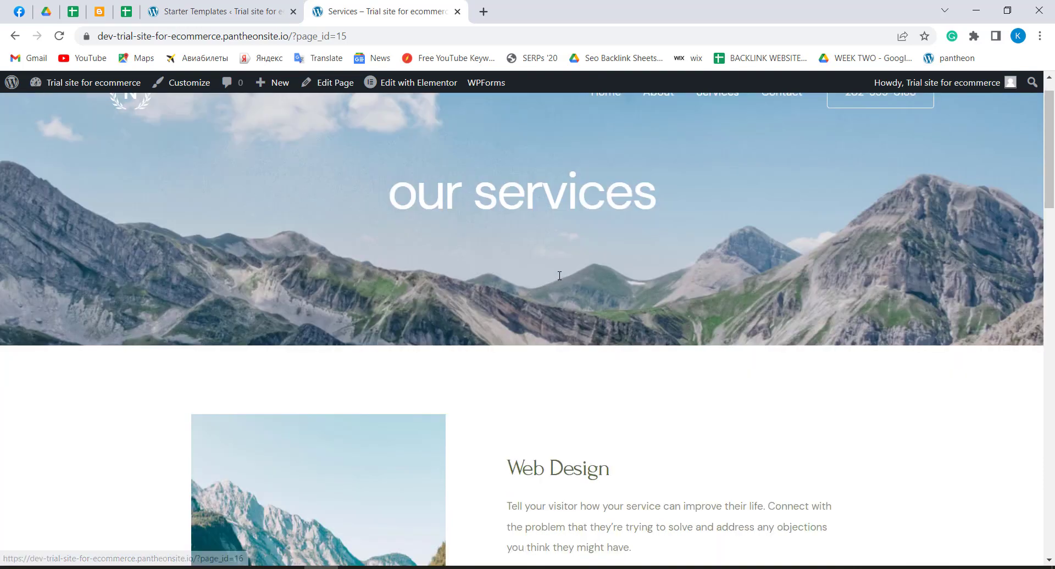
pyautogui.scroll(4, 429, 228)
pyautogui.scroll(-1, 676, 231)
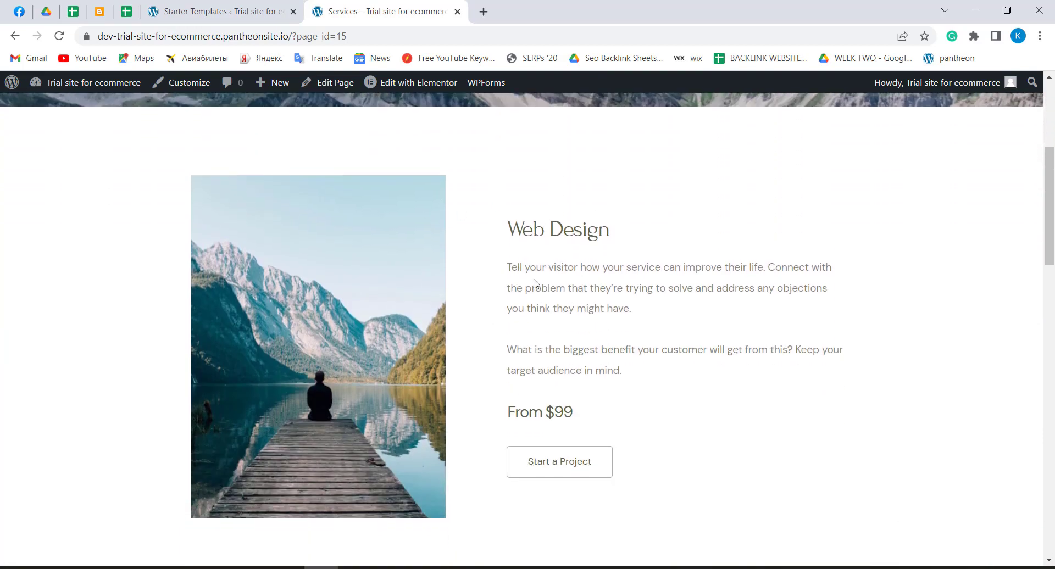
pyautogui.scroll(-1, 554, 380)
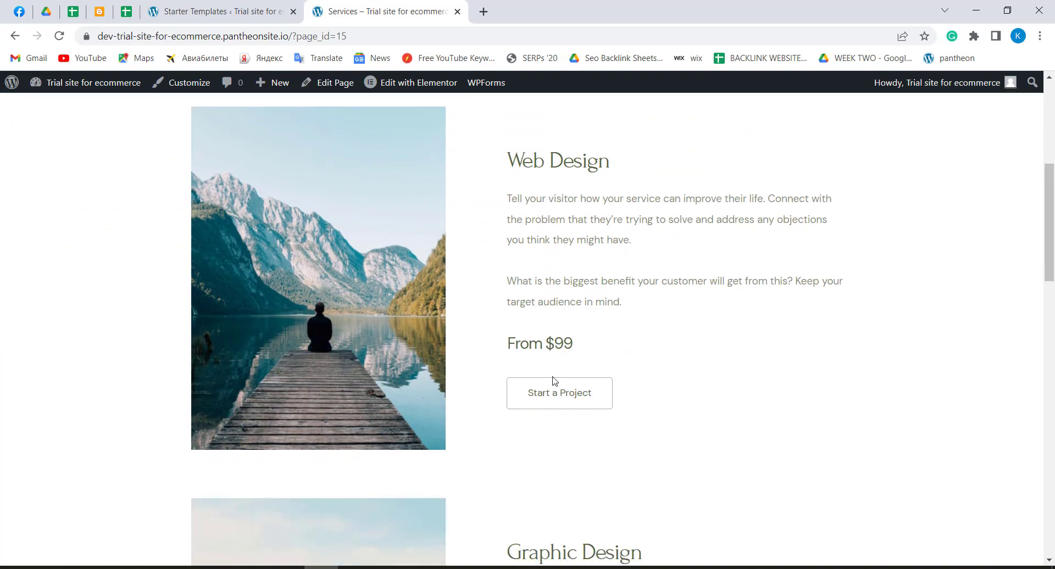
pyautogui.scroll(-6, 565, 400)
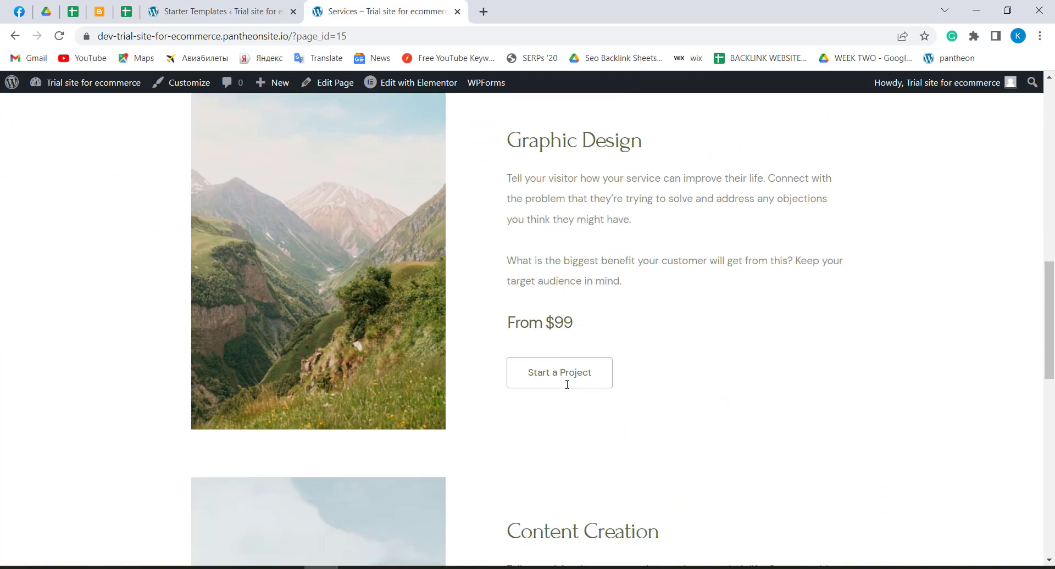
pyautogui.scroll(-8, 567, 384)
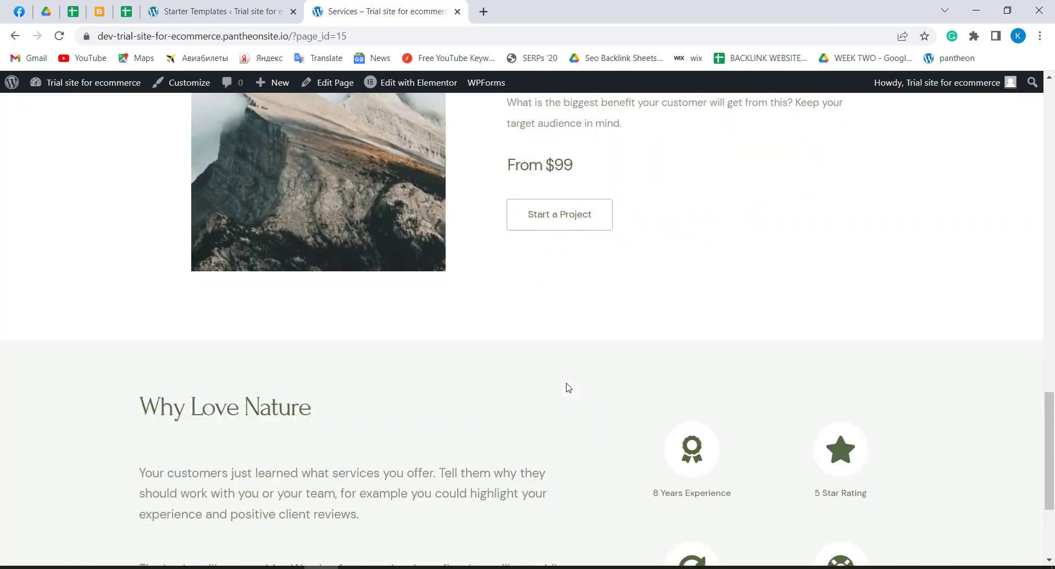
pyautogui.scroll(-3, 568, 388)
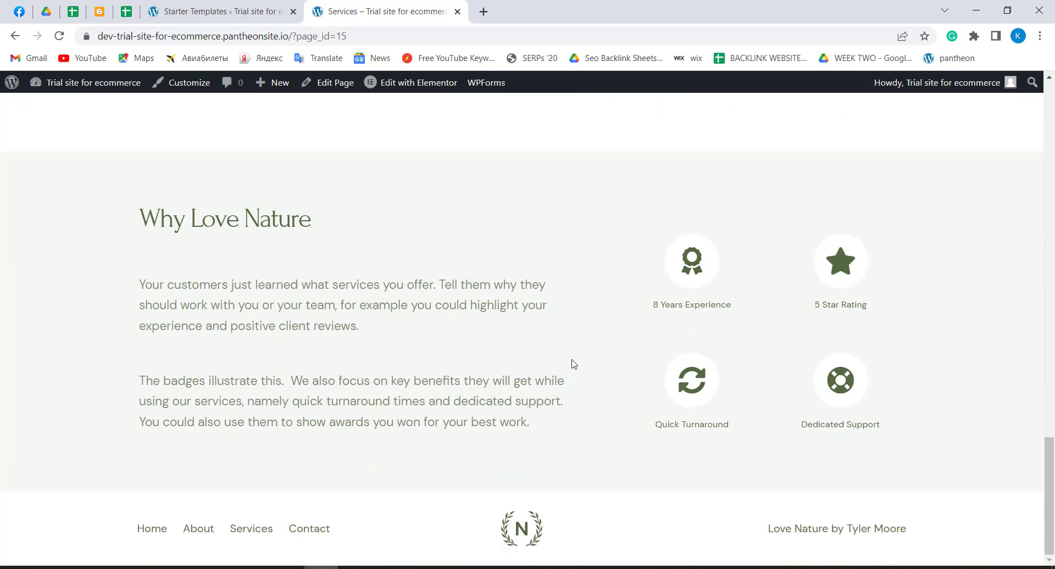
pyautogui.scroll(20, 573, 363)
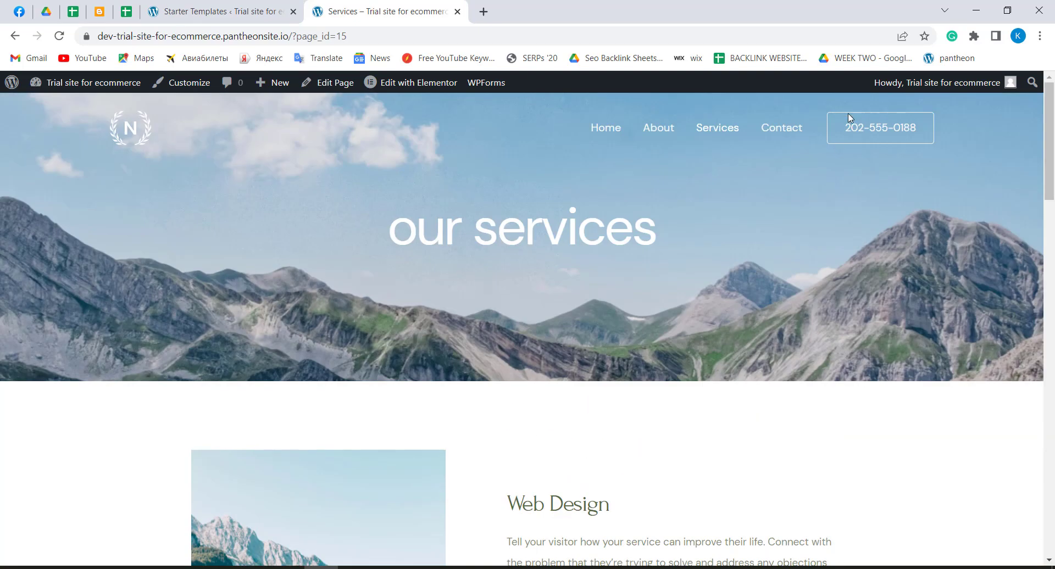
pyautogui.click(788, 129)
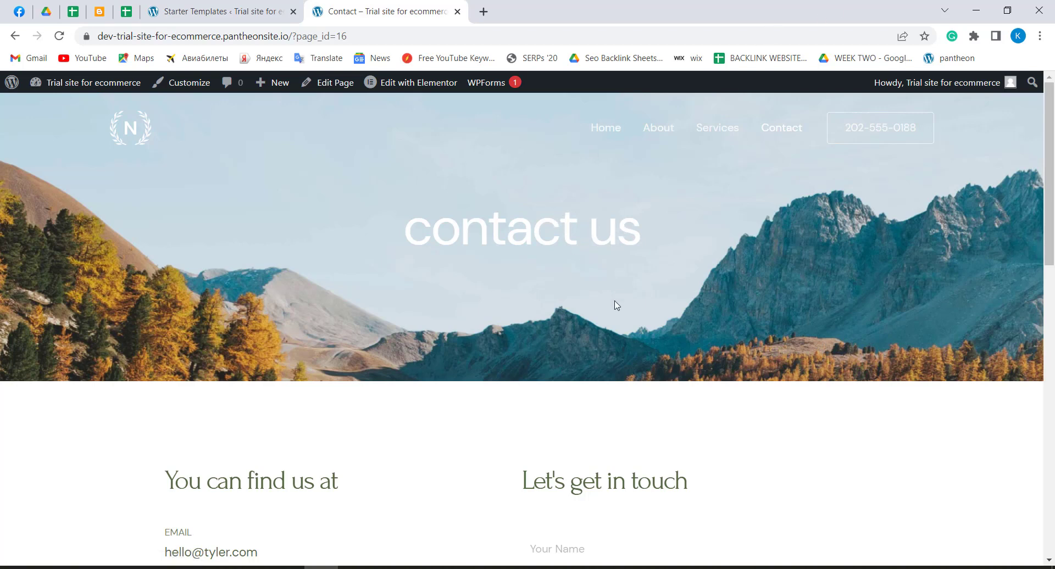
# Look through the whole Contact page, test the phone number link in the site header and dismiss the call prompt
pyautogui.scroll(-4, 617, 306)
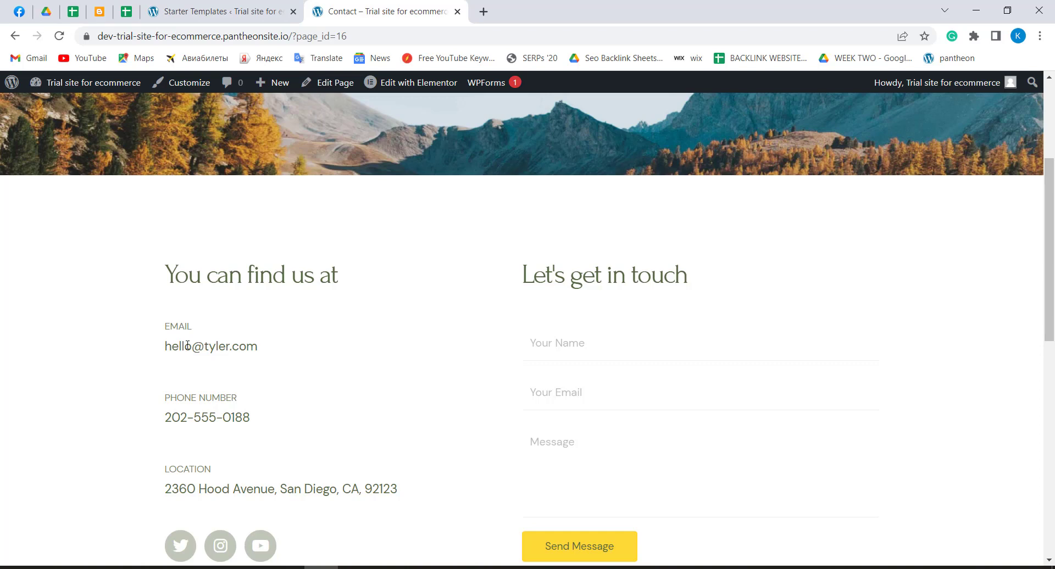
pyautogui.scroll(-6, 379, 351)
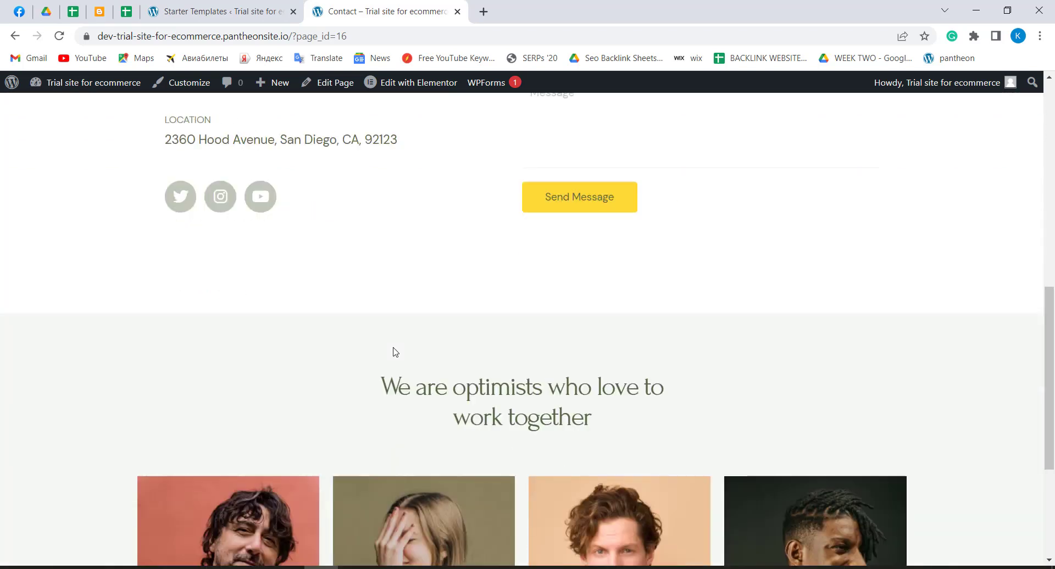
pyautogui.scroll(-4, 396, 349)
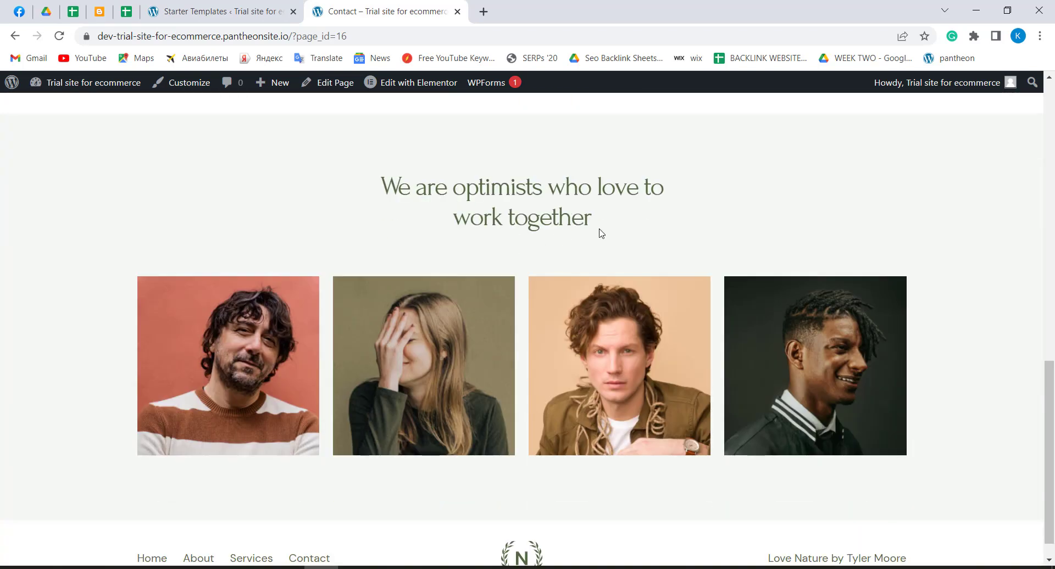
pyautogui.scroll(-1, 601, 233)
pyautogui.scroll(6, 602, 233)
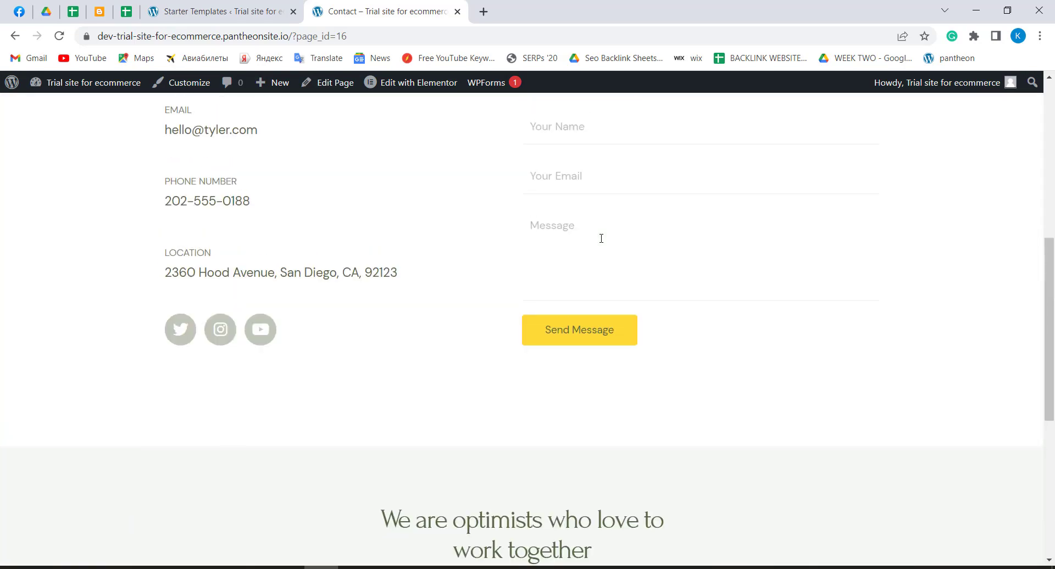
pyautogui.scroll(8, 601, 239)
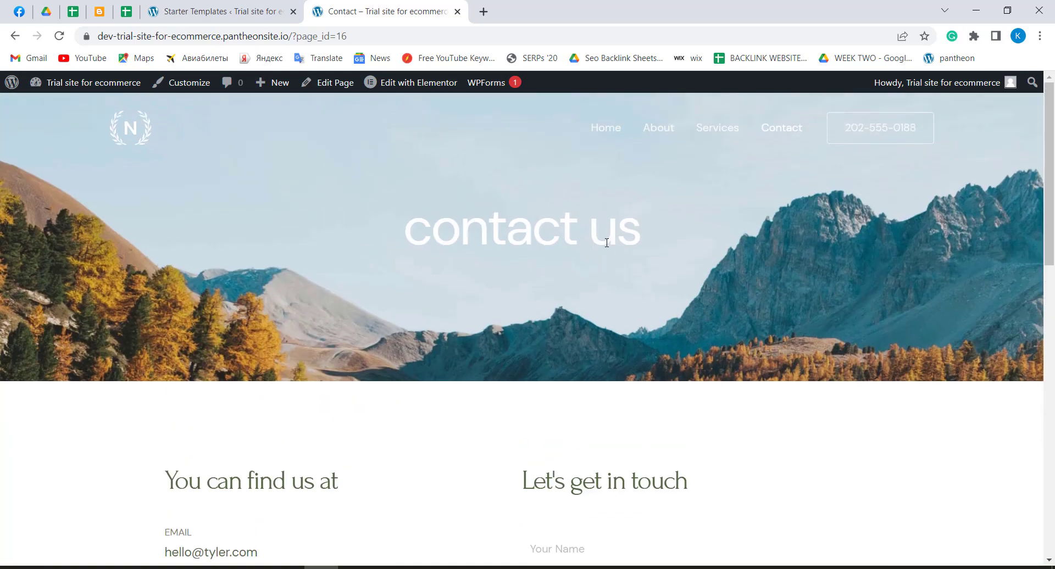
pyautogui.click(894, 135)
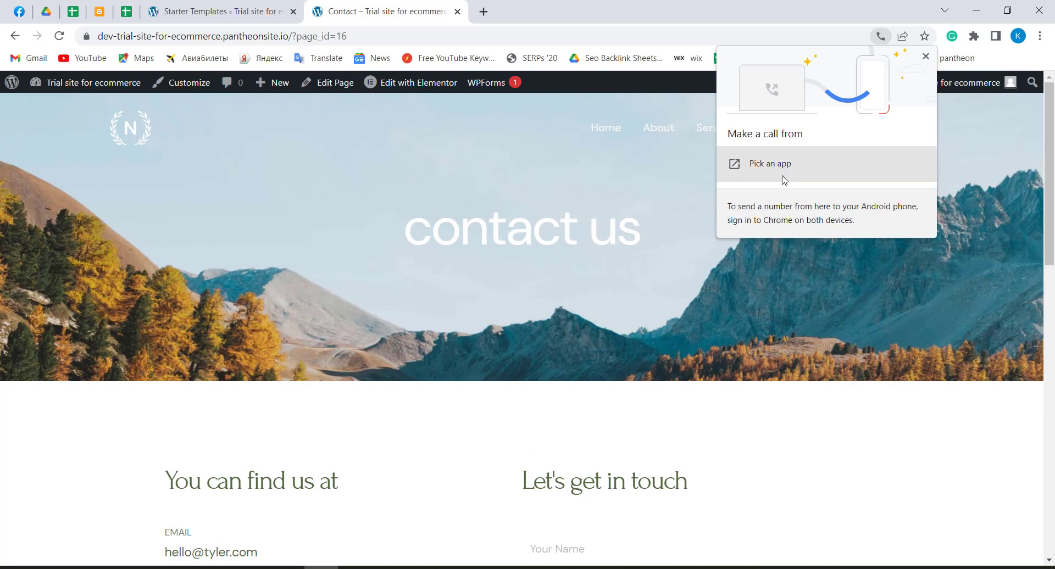
pyautogui.click(692, 145)
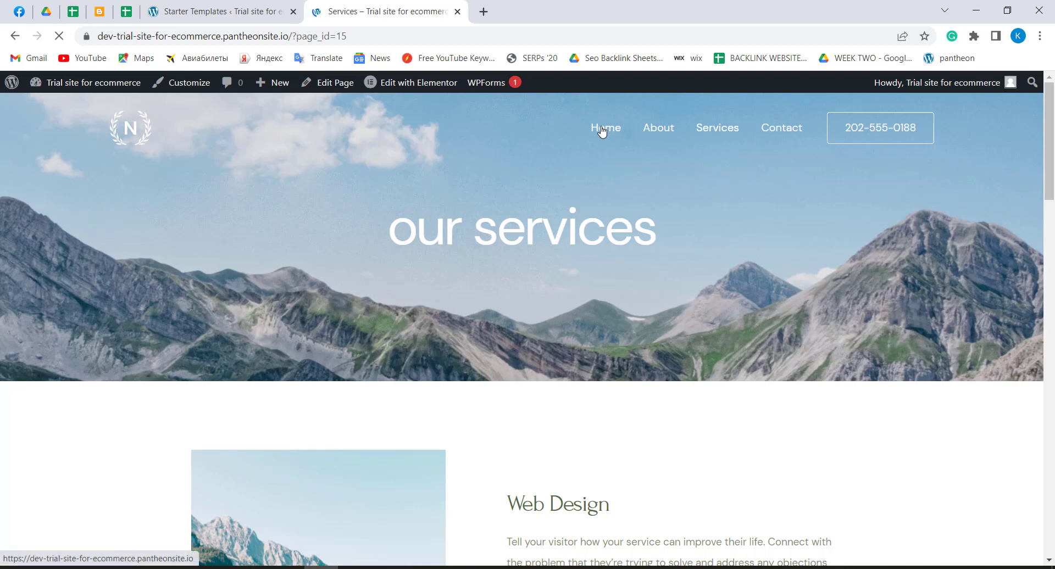
# Go back to the site's homepage and look through its sections down to About Us
pyautogui.click(602, 130)
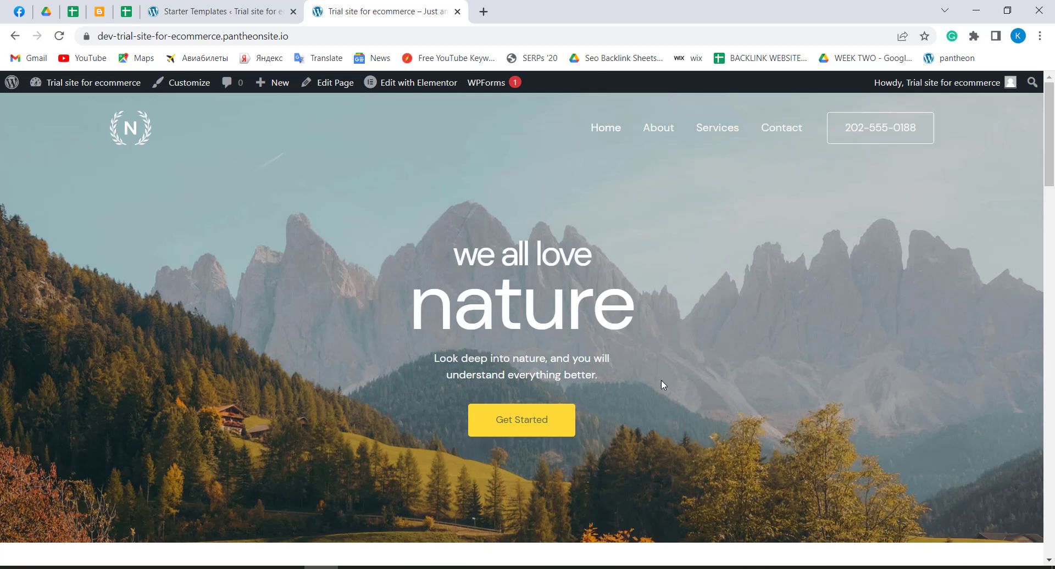
pyautogui.scroll(-2, 653, 361)
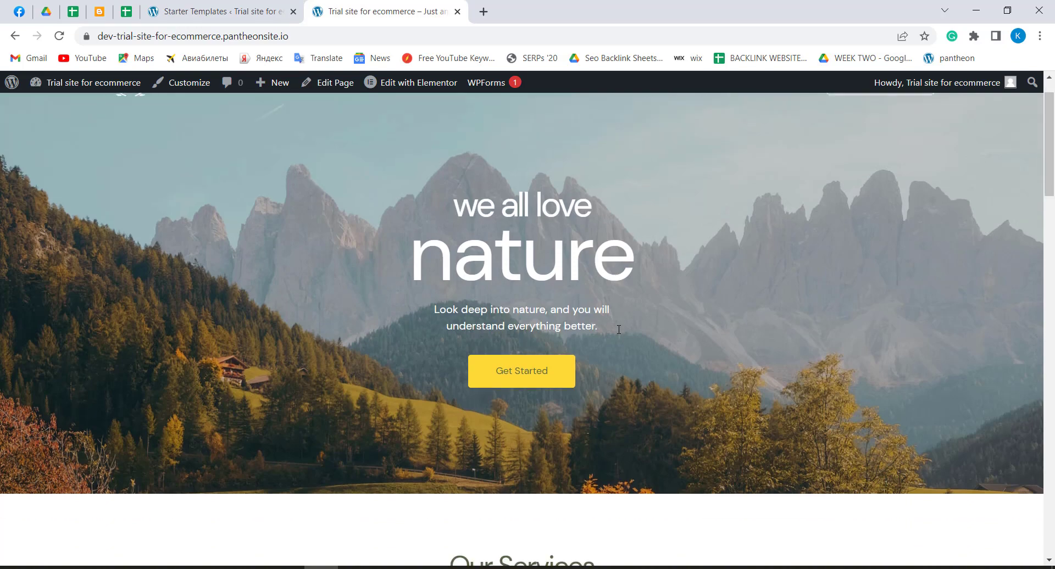
pyautogui.scroll(-1, 617, 328)
pyautogui.scroll(-12, 619, 333)
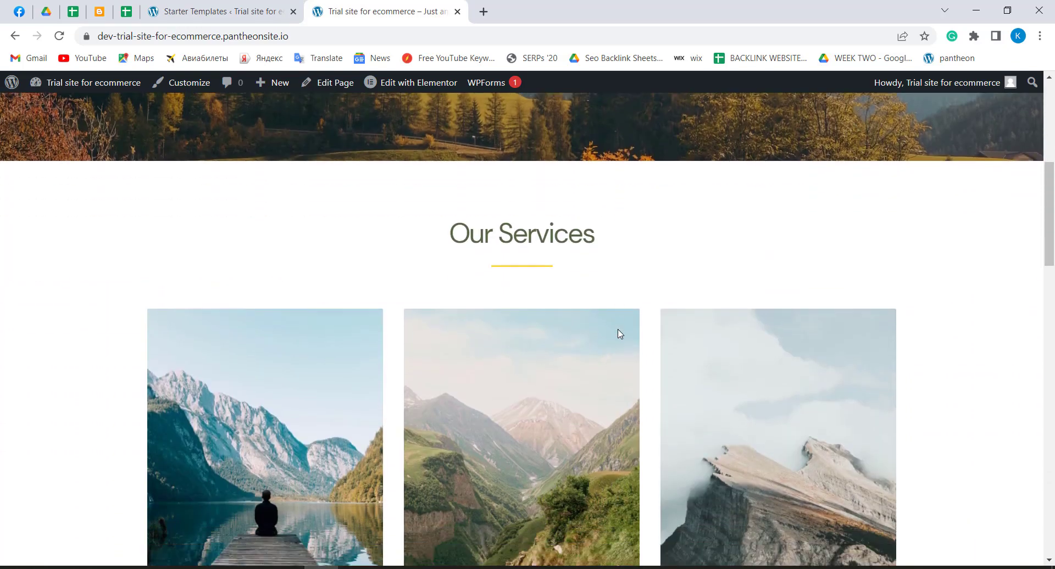
pyautogui.scroll(-10, 620, 334)
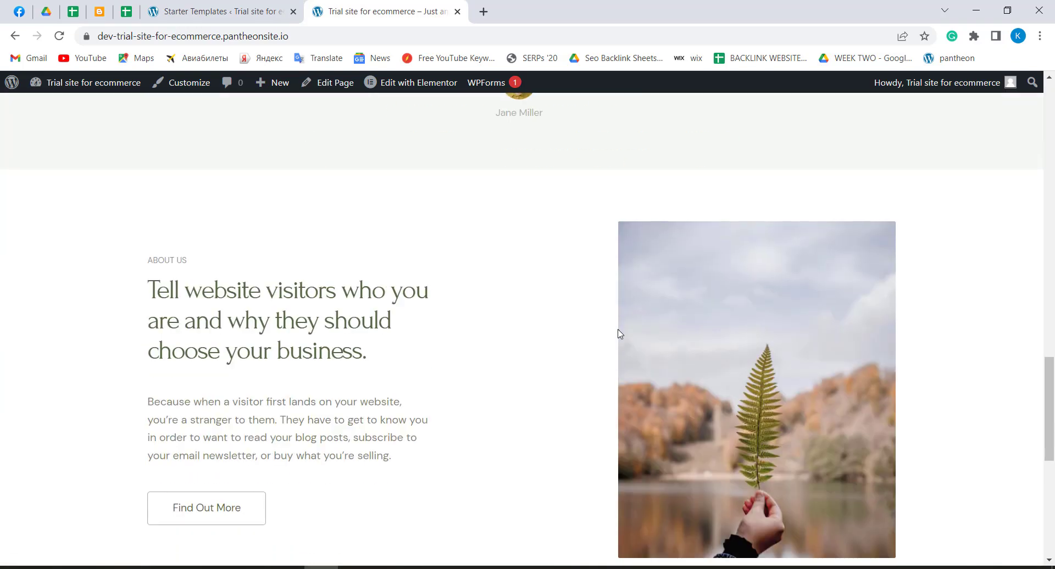
pyautogui.scroll(6, 624, 336)
pyautogui.scroll(15, 624, 336)
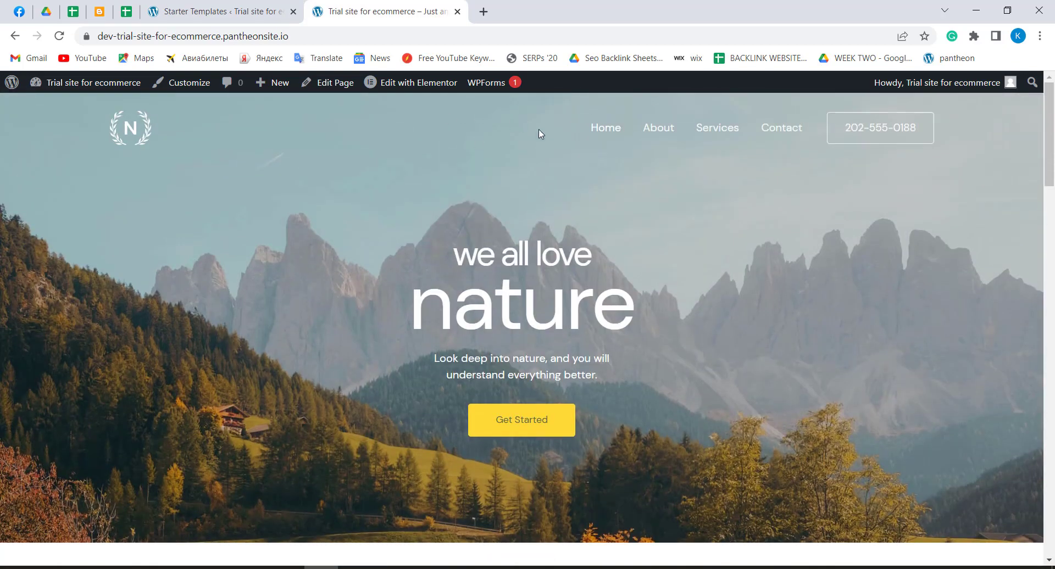
pyautogui.click(611, 141)
# Return to the Starter Templates completion page and shorten its address to end in /wp-admin/ to load the WordPress dashboard
pyautogui.click(216, 4)
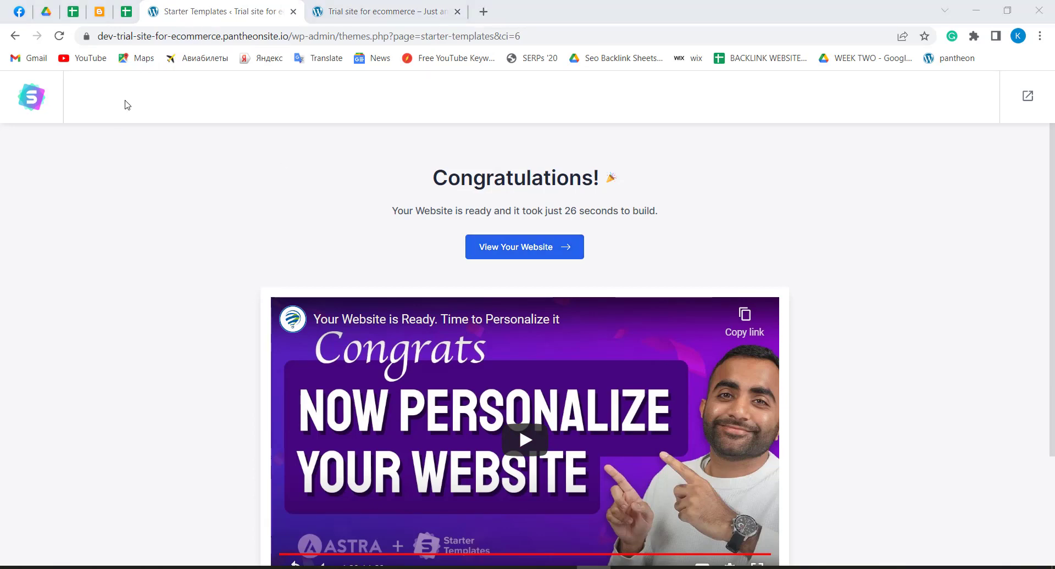
pyautogui.click(338, 37)
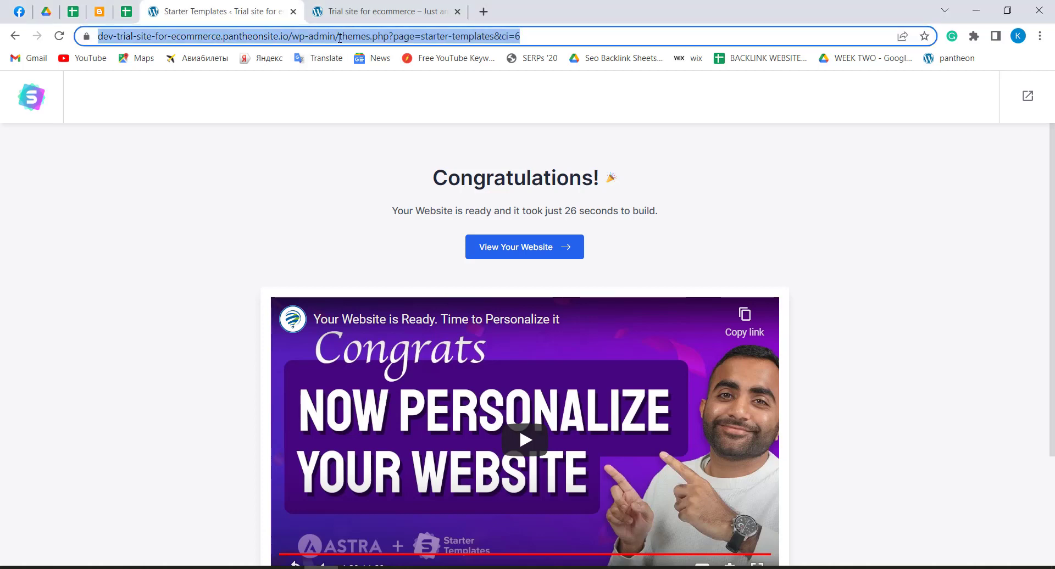
pyautogui.click(339, 38)
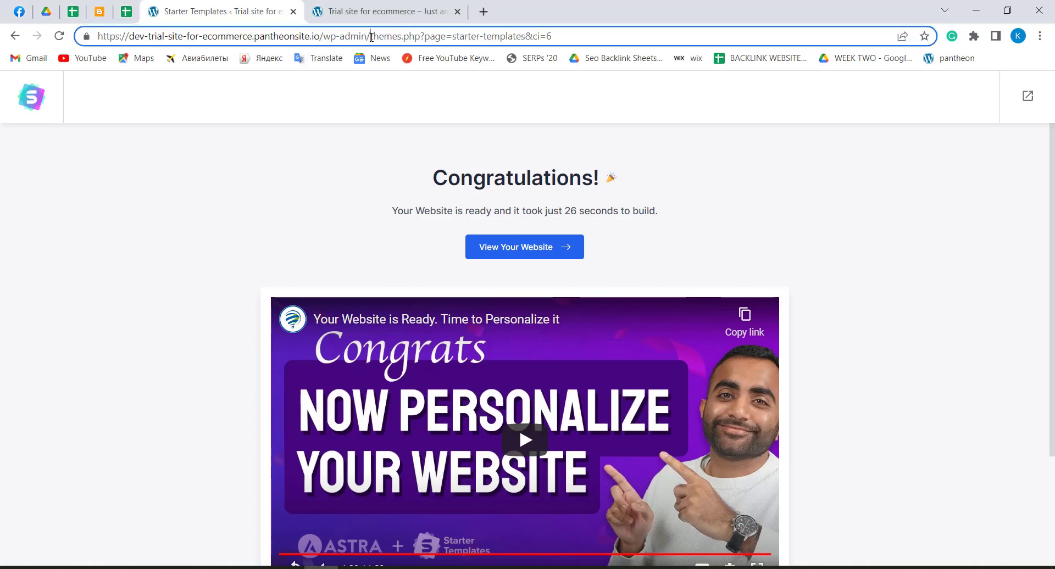
pyautogui.moveTo(371, 37); pyautogui.dragTo(560, 46)
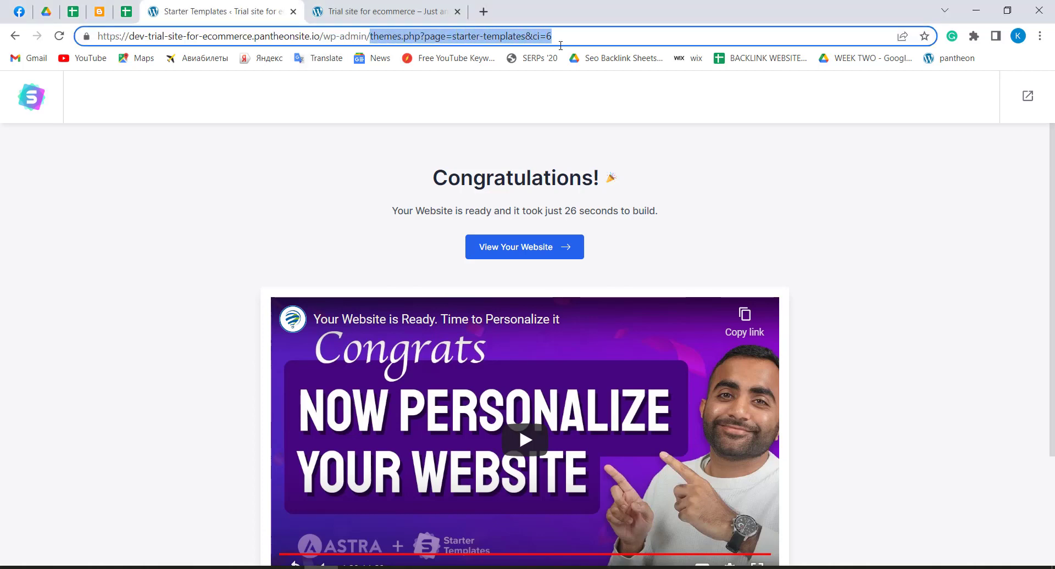
pyautogui.press('BackSpace')
pyautogui.press('Return')
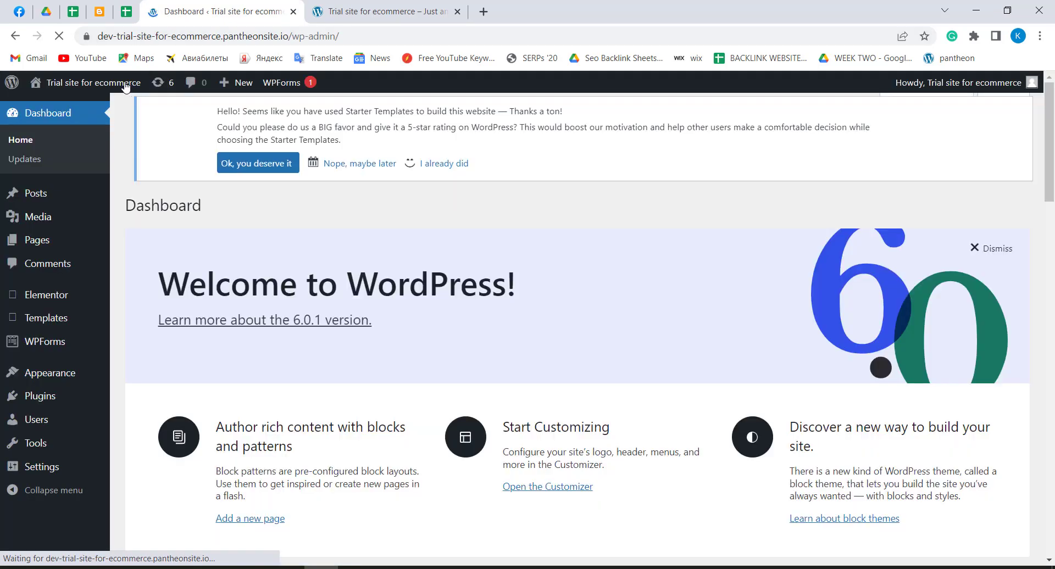
# Look over the dashboard's widgets, from the welcome panel down to the site activity
pyautogui.moveTo(92, 97)
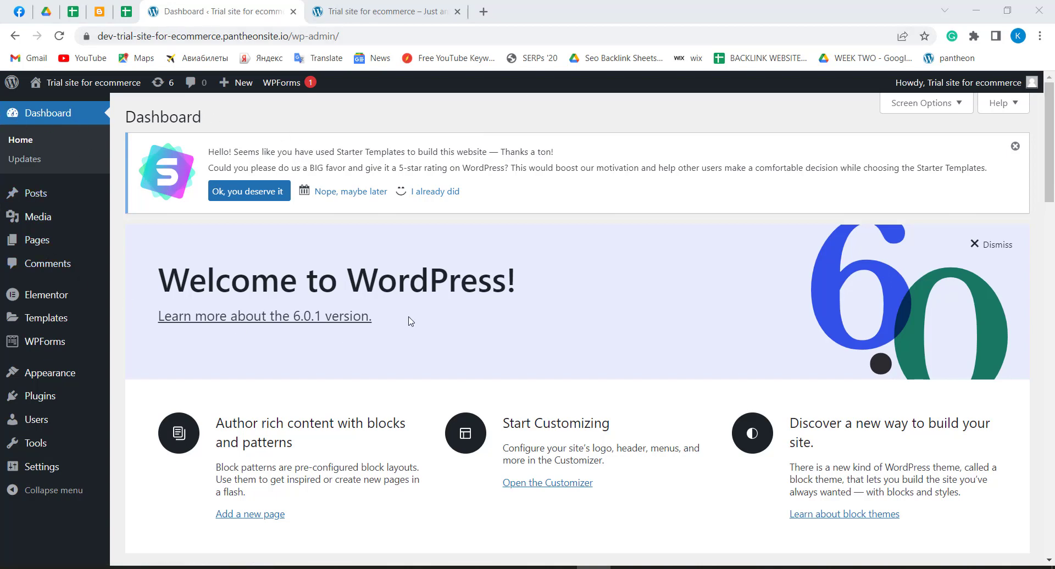
pyautogui.scroll(-5, 408, 321)
pyautogui.scroll(-9, 411, 320)
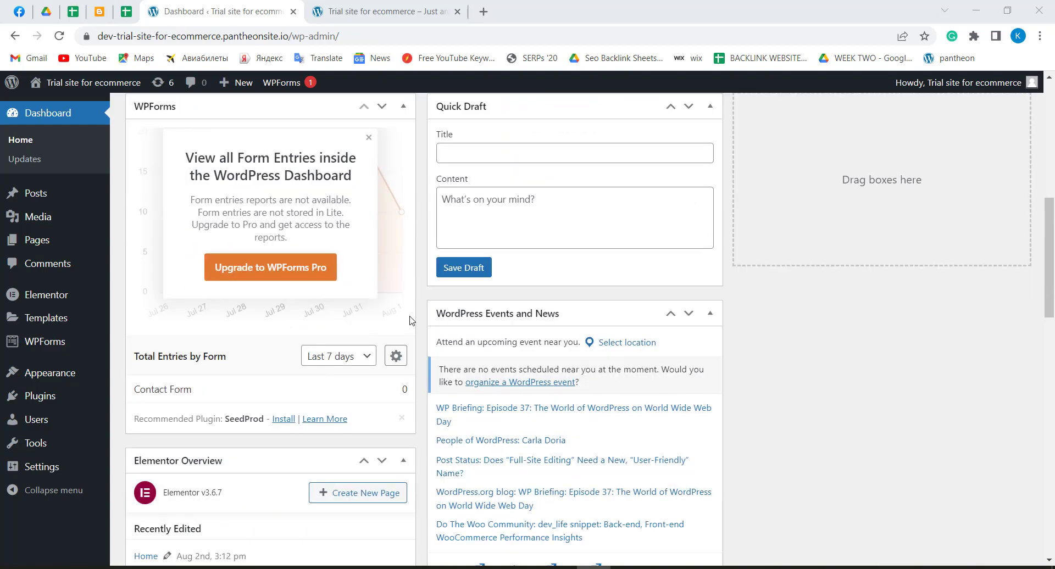
pyautogui.scroll(-9, 409, 321)
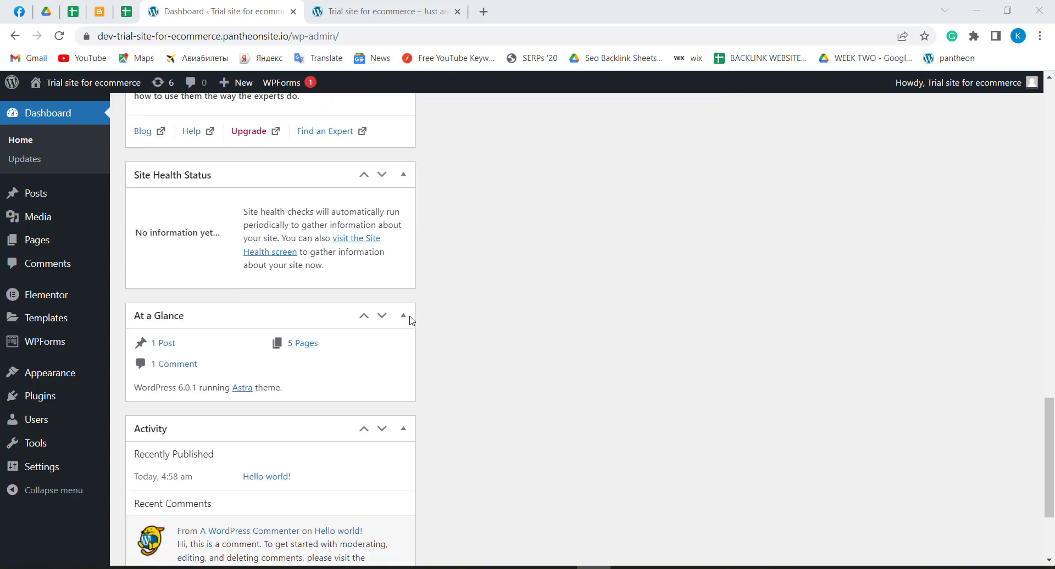
pyautogui.scroll(15, 409, 320)
pyautogui.scroll(8, 409, 320)
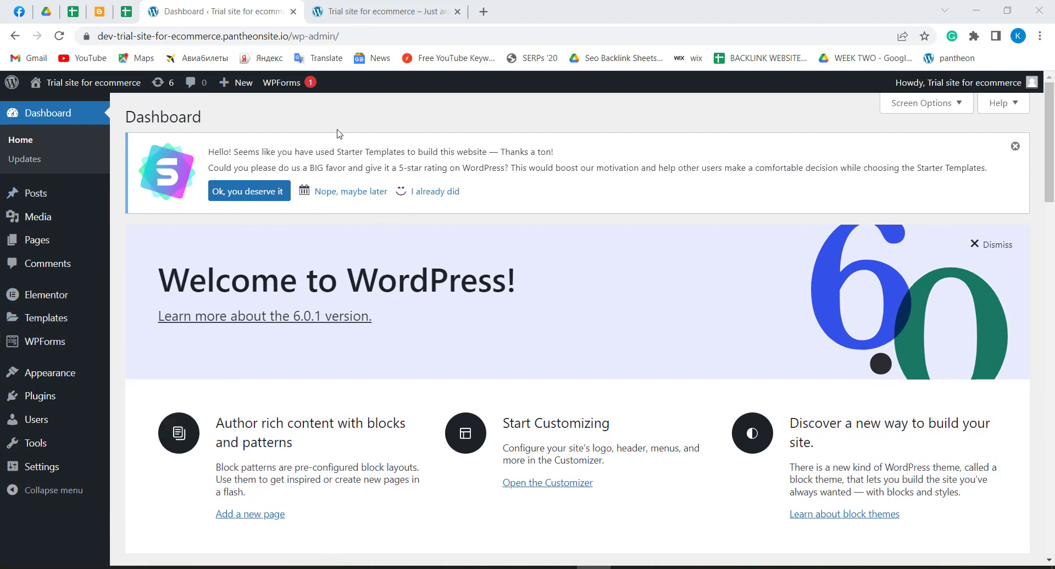
# Open the list of all the site's pages and look over its entries
pyautogui.moveTo(282, 94)
pyautogui.moveTo(52, 245)
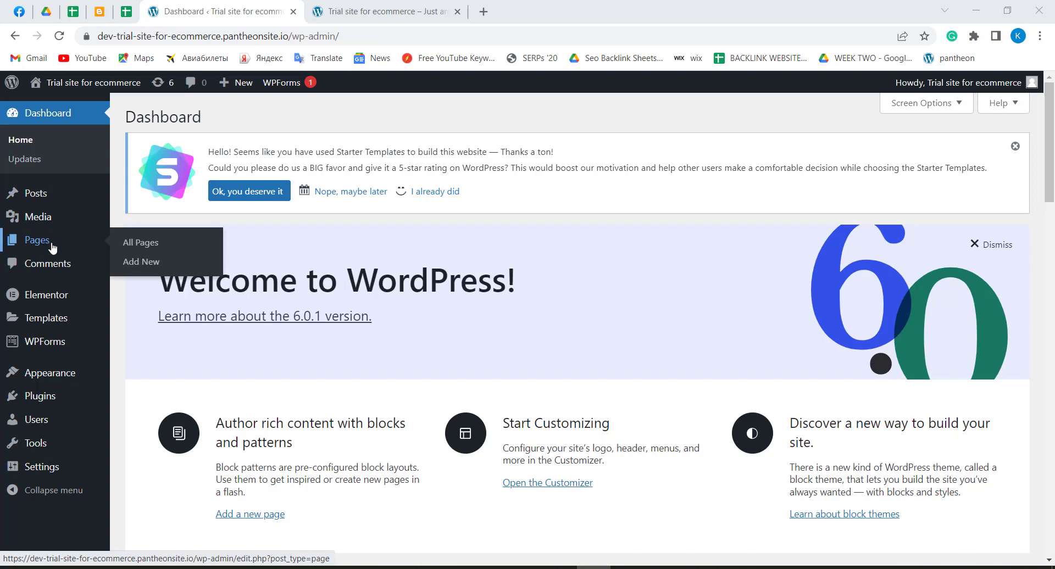
pyautogui.click(139, 246)
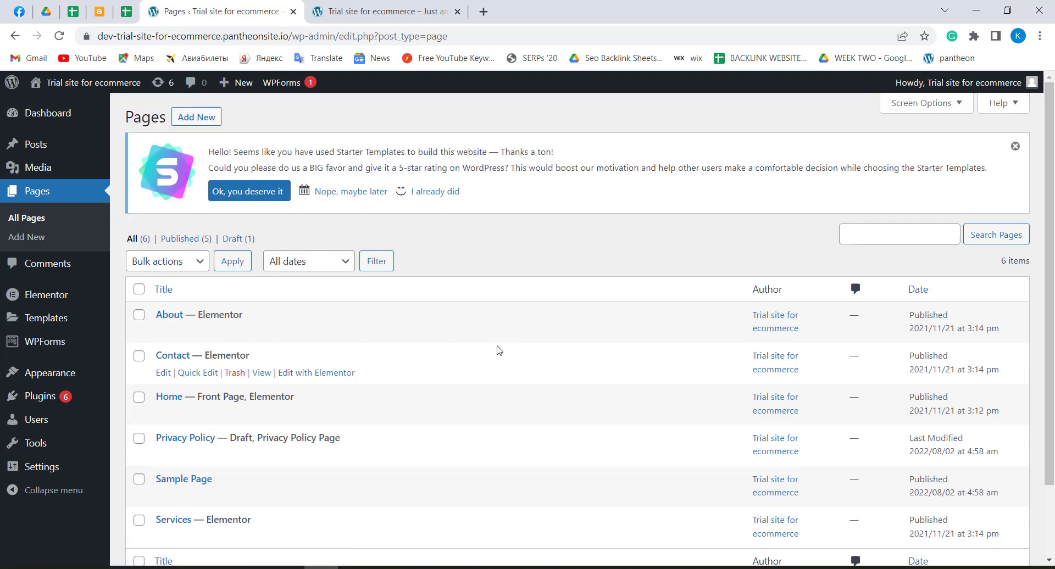
pyautogui.scroll(-2, 200, 304)
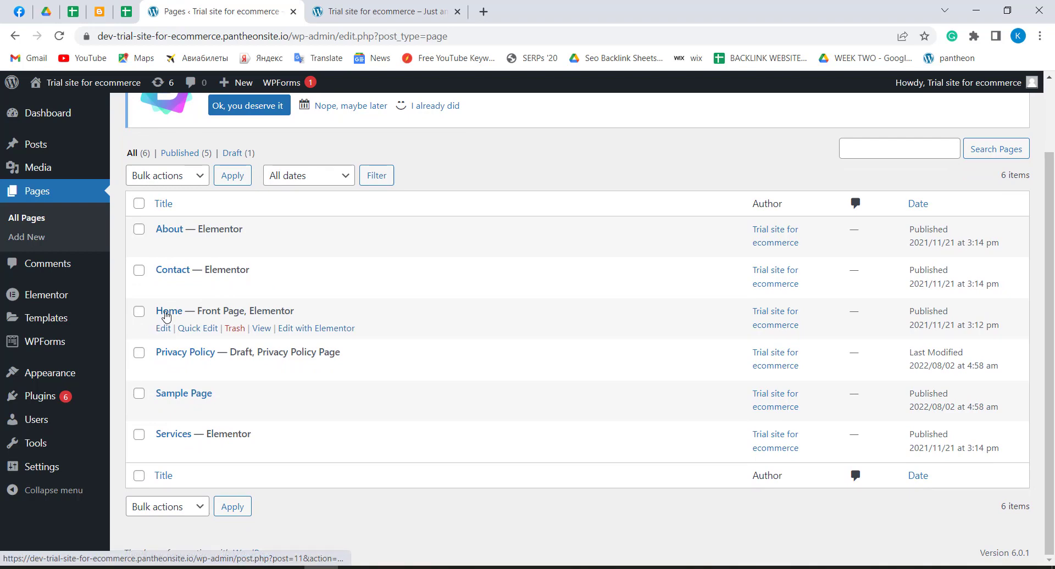
# Switch to the live website and look through the homepage that corresponds to the Home entry
pyautogui.click(364, 9)
pyautogui.scroll(-10, 600, 205)
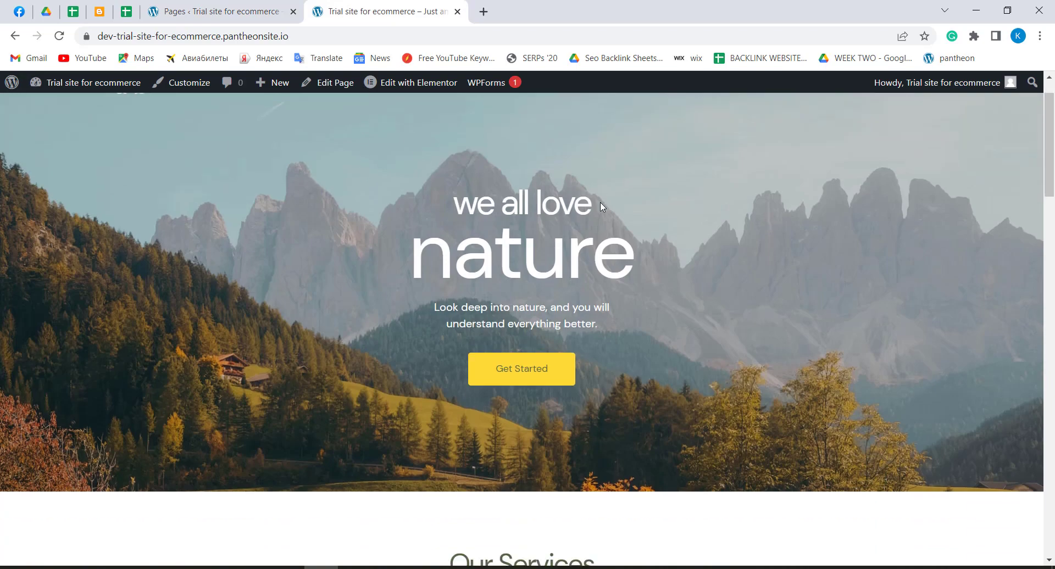
pyautogui.scroll(-20, 601, 205)
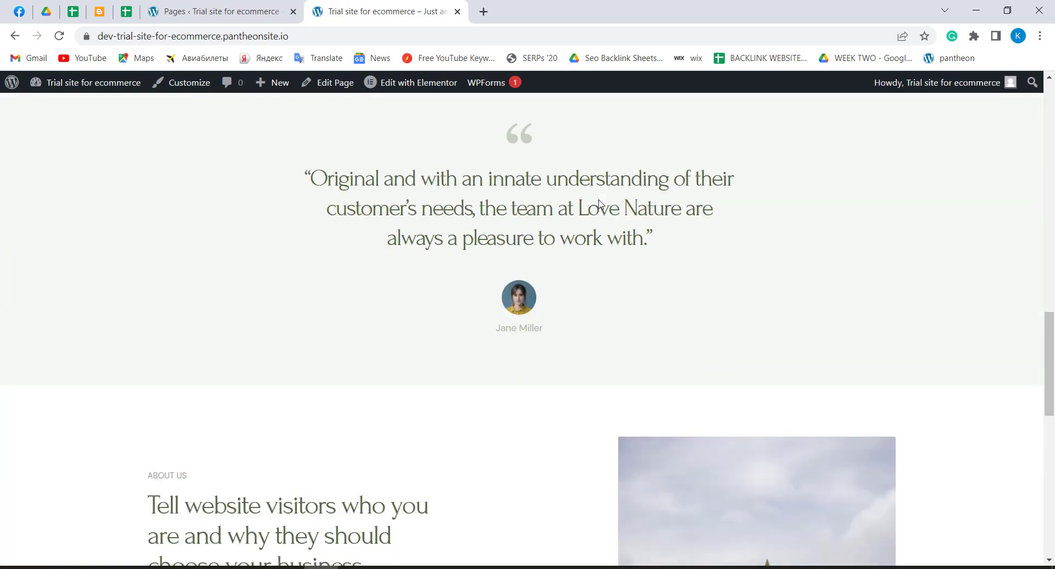
pyautogui.scroll(20, 600, 204)
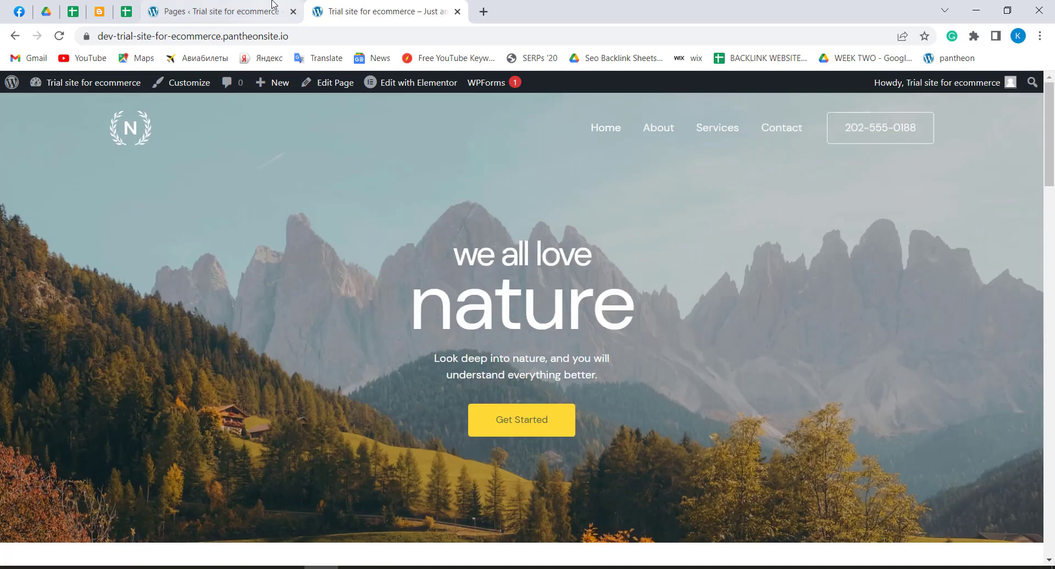
# Return to the Pages list, start a new page and dismiss the block editor's welcome guide
pyautogui.click(220, 11)
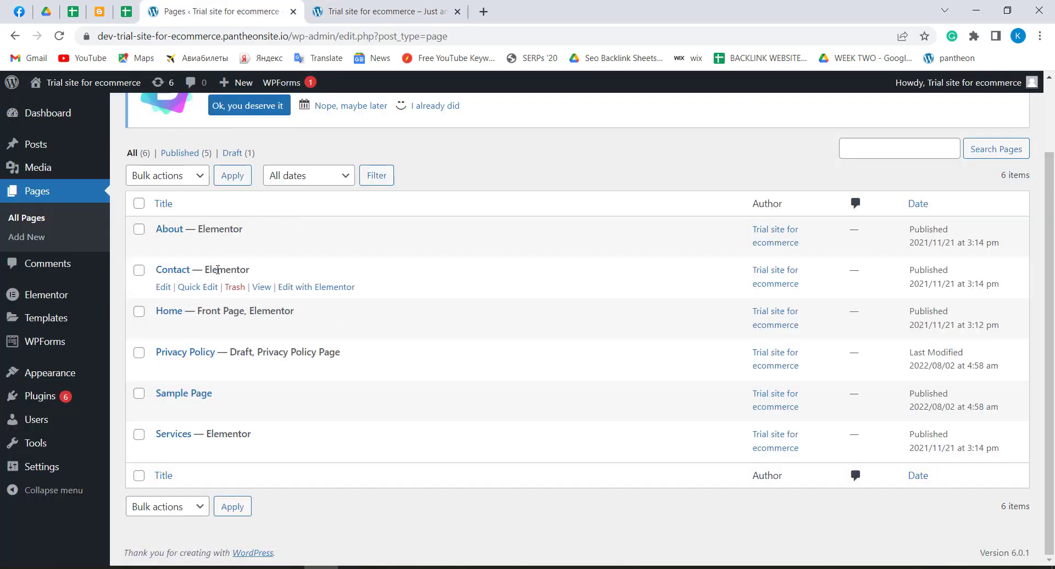
pyautogui.moveTo(64, 113)
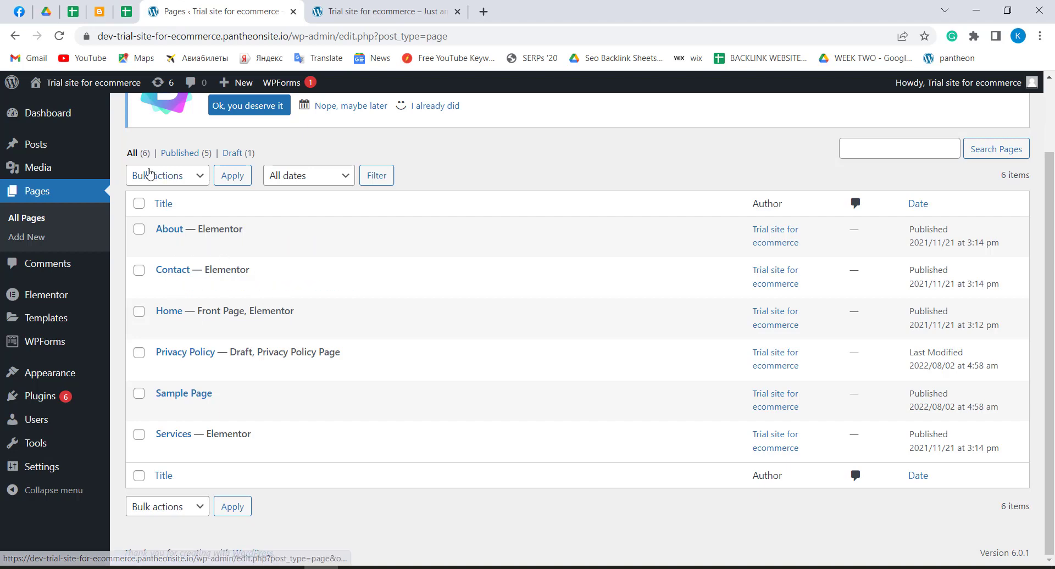
pyautogui.click(49, 236)
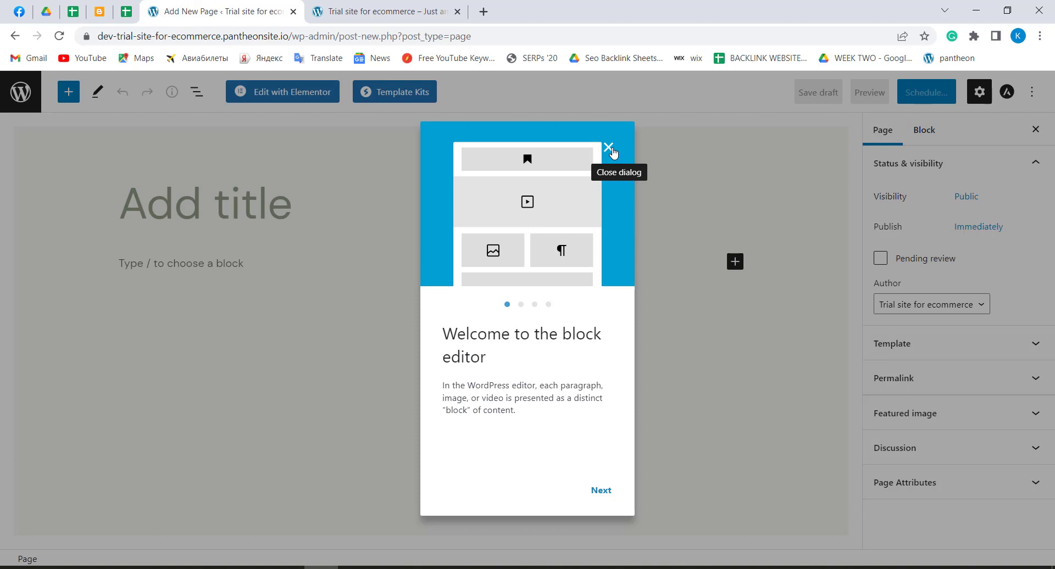
pyautogui.click(608, 147)
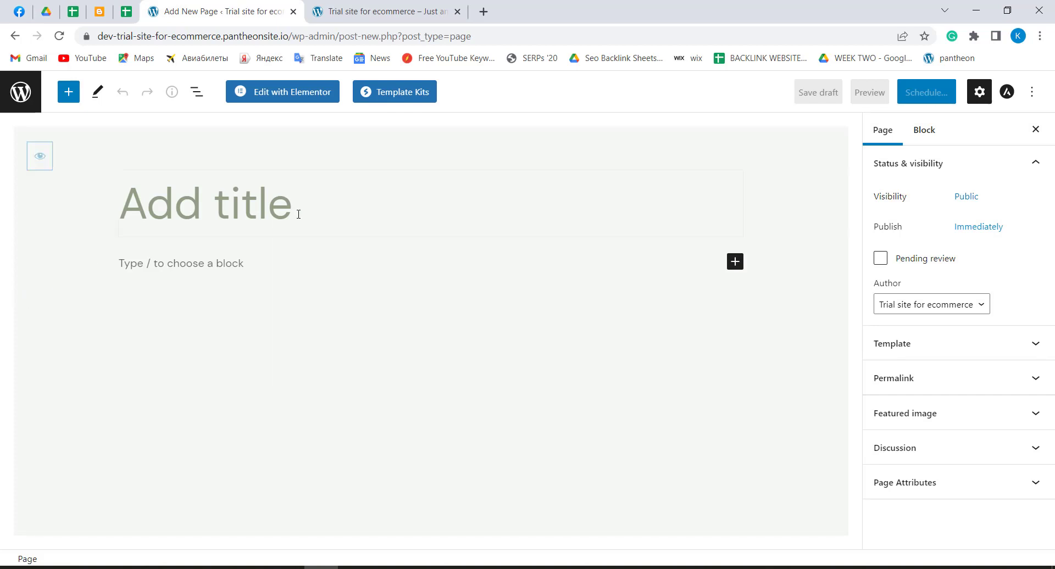
# Title the new page "Home 2", checking the live website's homepage for reference
pyautogui.click(273, 219)
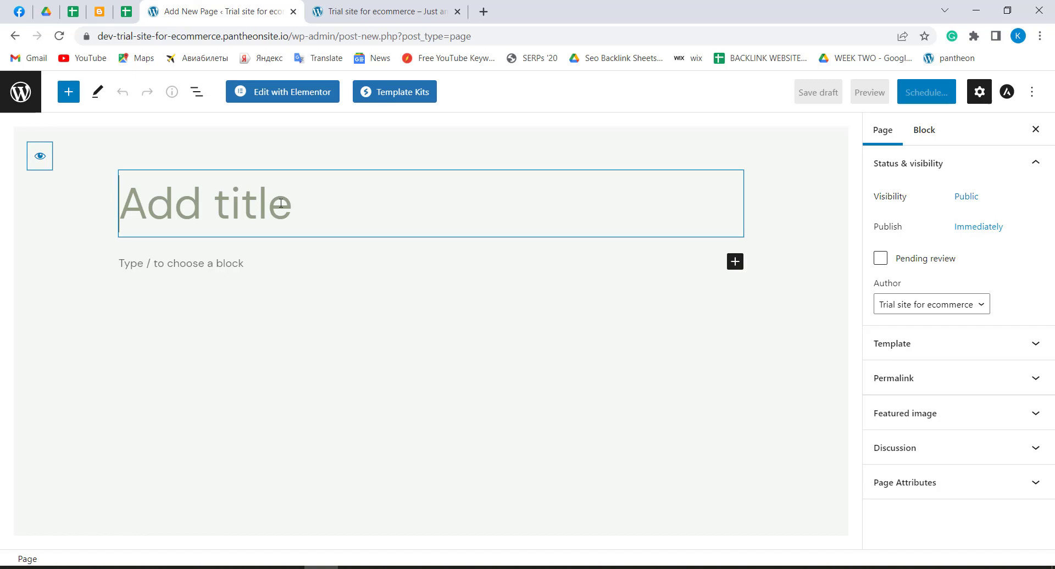
pyautogui.click(385, 11)
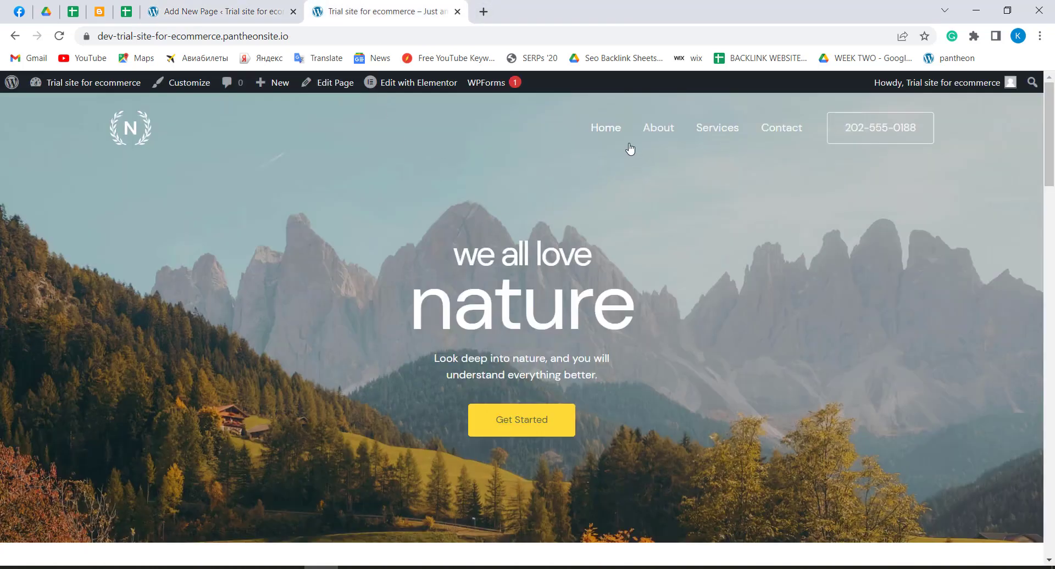
pyautogui.click(225, 11)
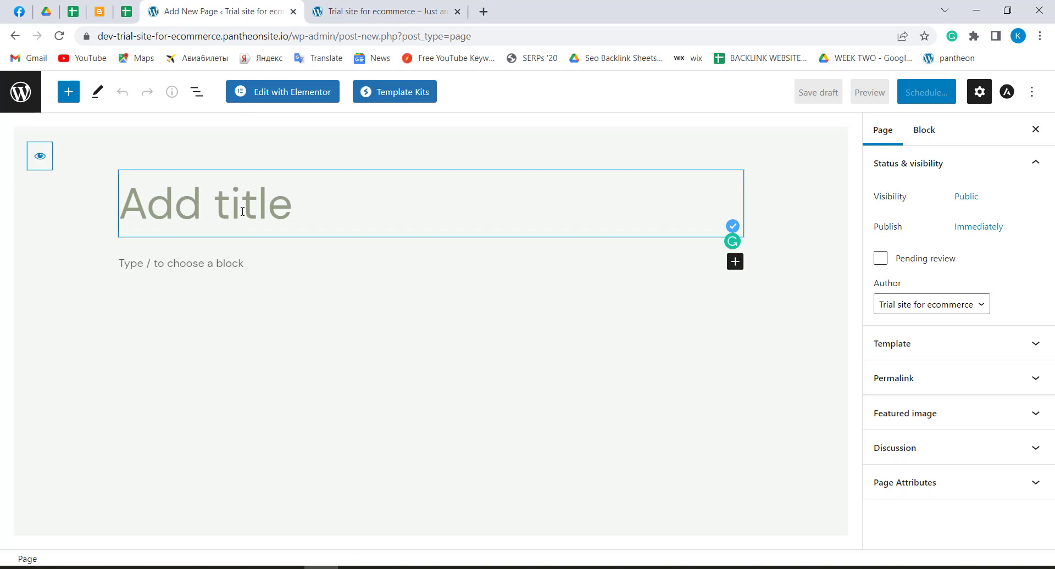
pyautogui.write('Home')
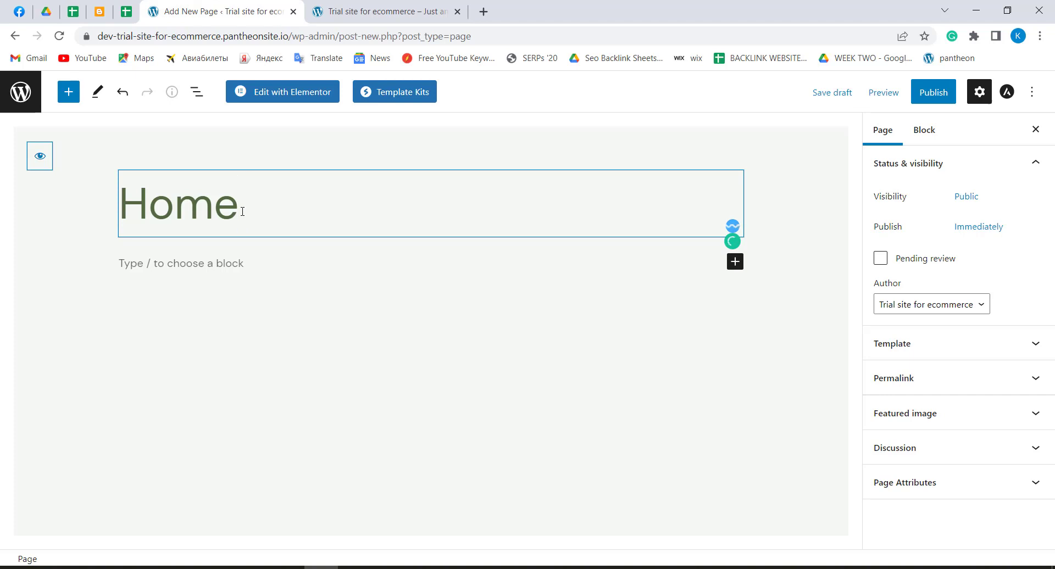
pyautogui.write(' 2')
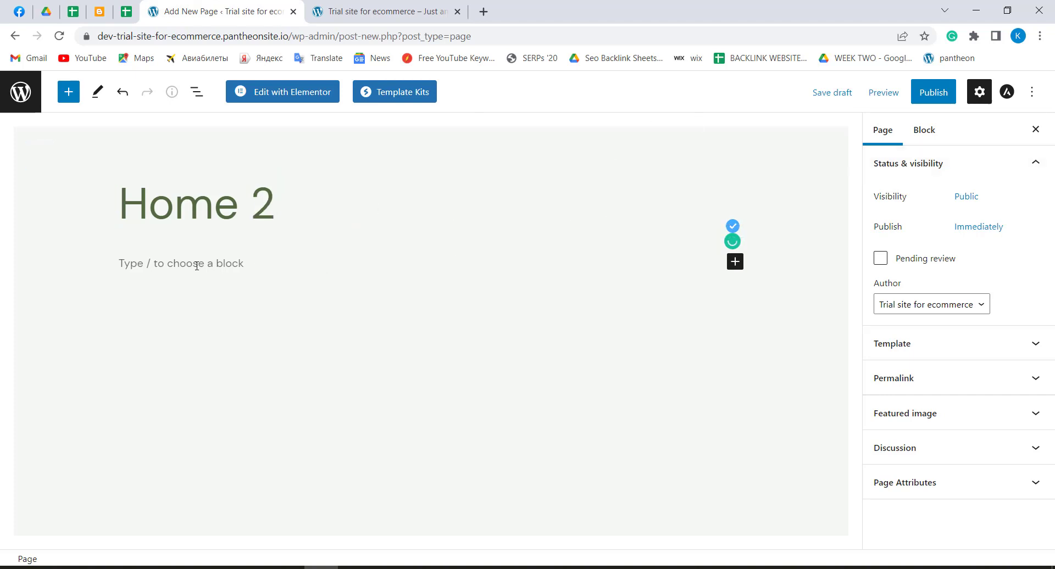
# Publish the Home 2 page and open it for editing with Elementor
pyautogui.click(936, 94)
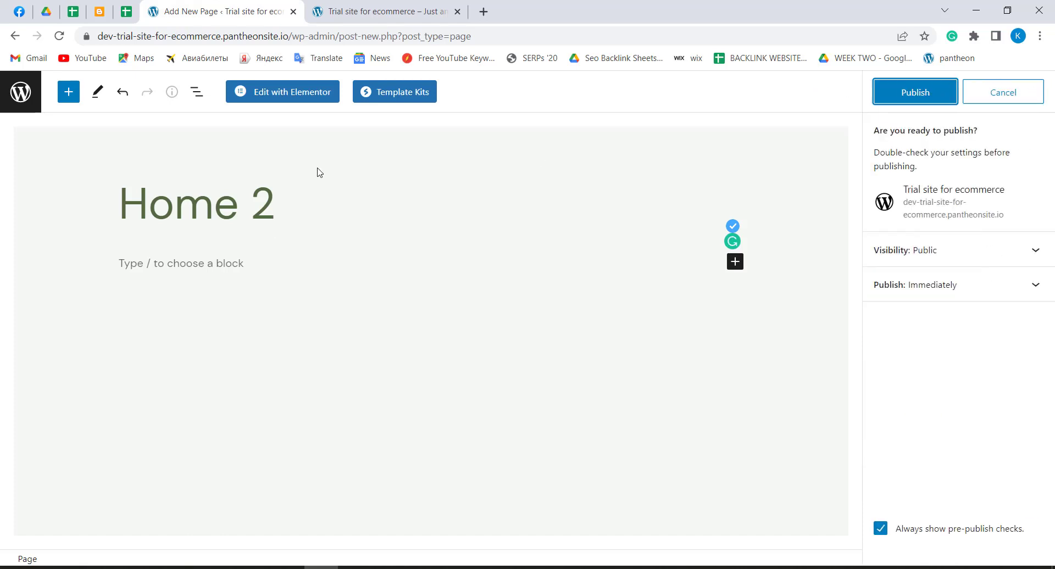
pyautogui.click(916, 96)
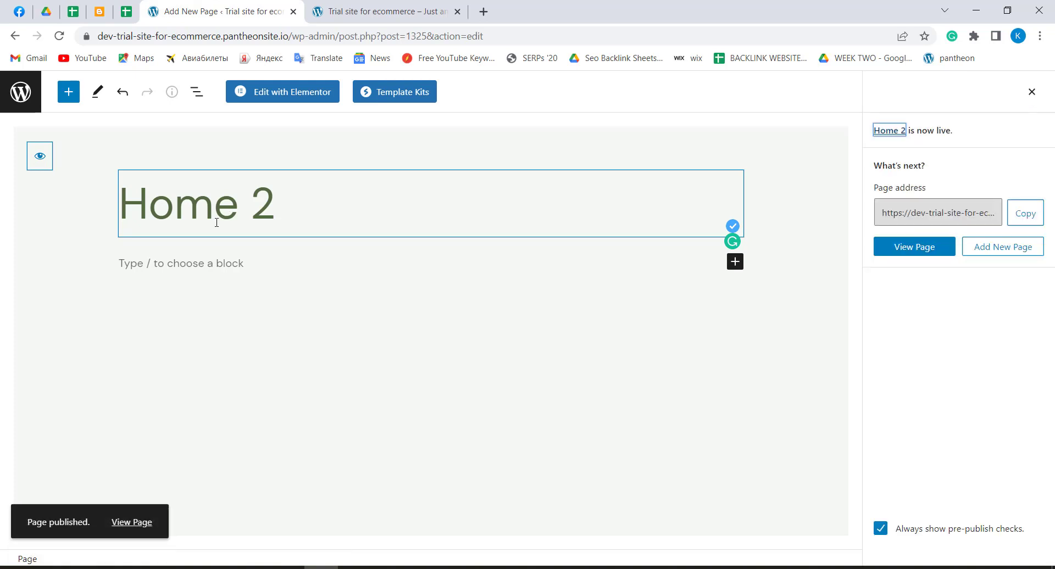
pyautogui.click(296, 94)
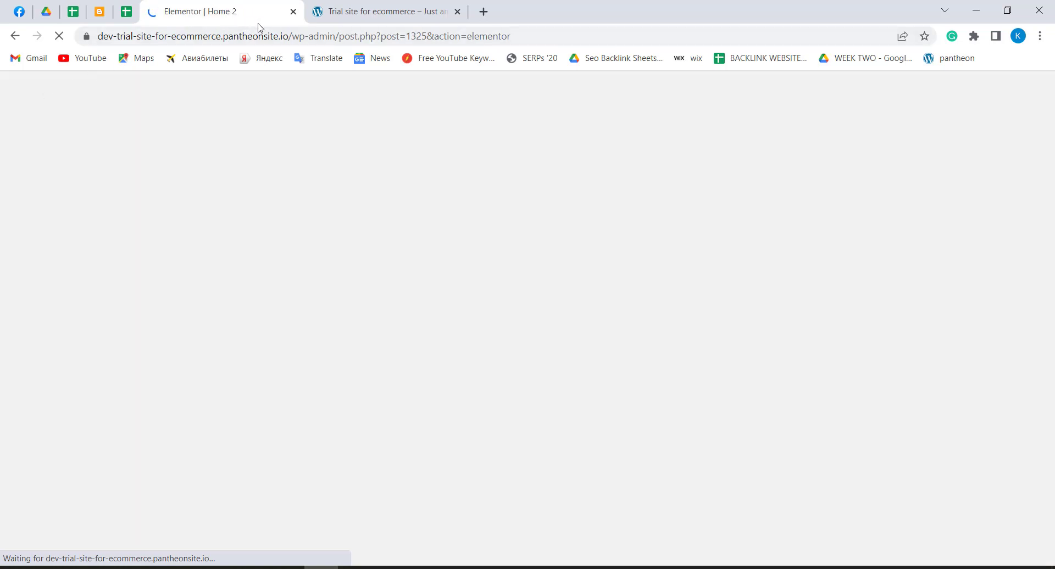
# Open the WordPress dashboard in a separate browser tab from the live site and place that tab ahead of the Elementor one
pyautogui.click(338, 9)
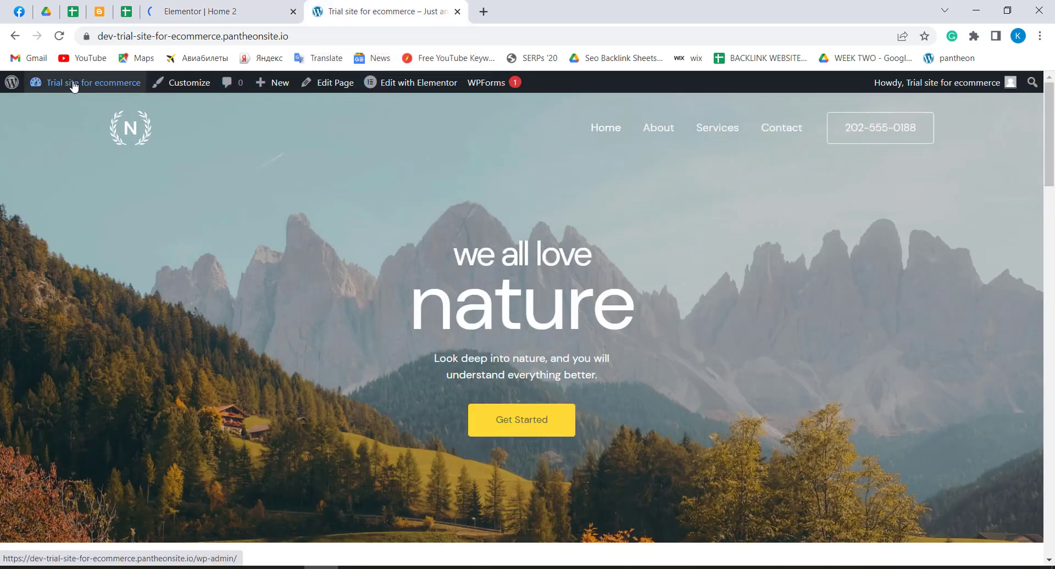
pyautogui.moveTo(74, 87)
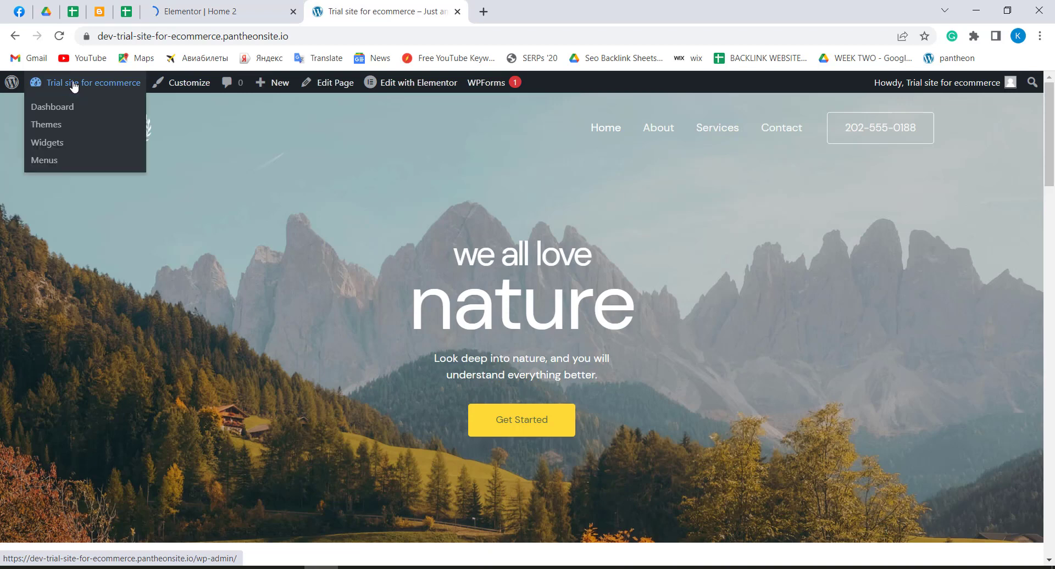
pyautogui.rightClick(63, 108)
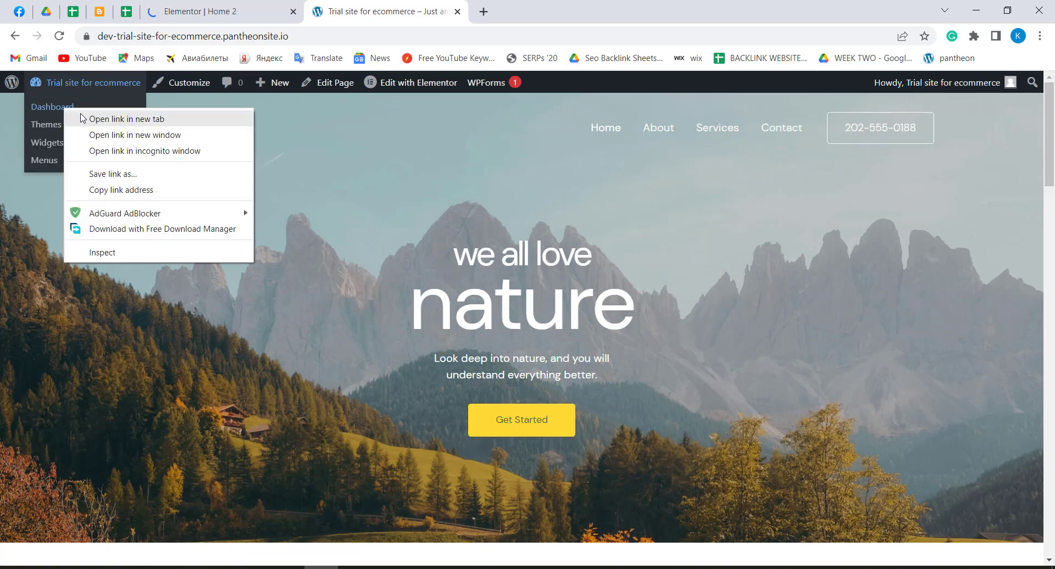
pyautogui.click(81, 114)
pyautogui.click(239, 10)
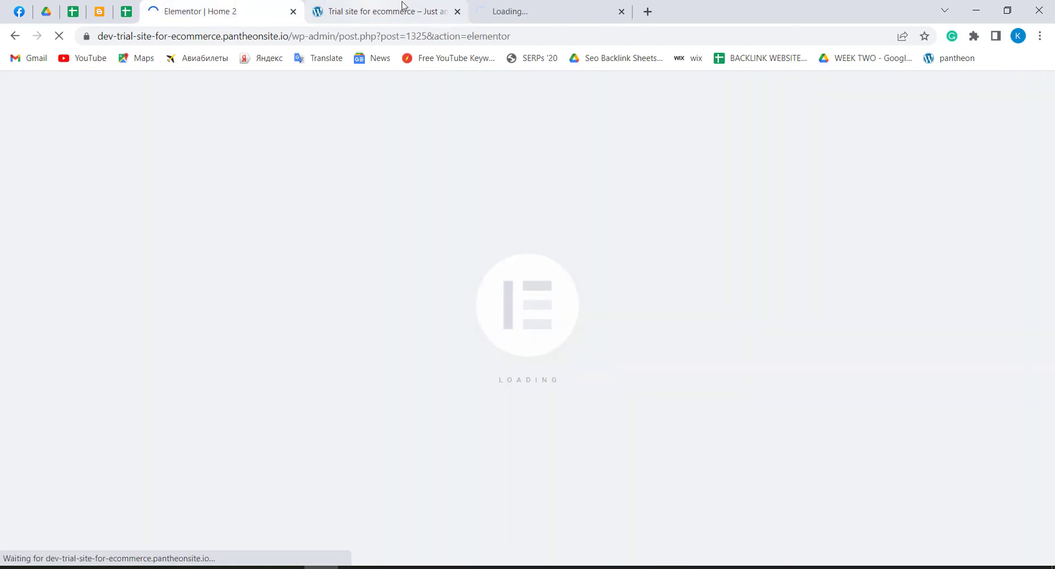
pyautogui.click(487, 18)
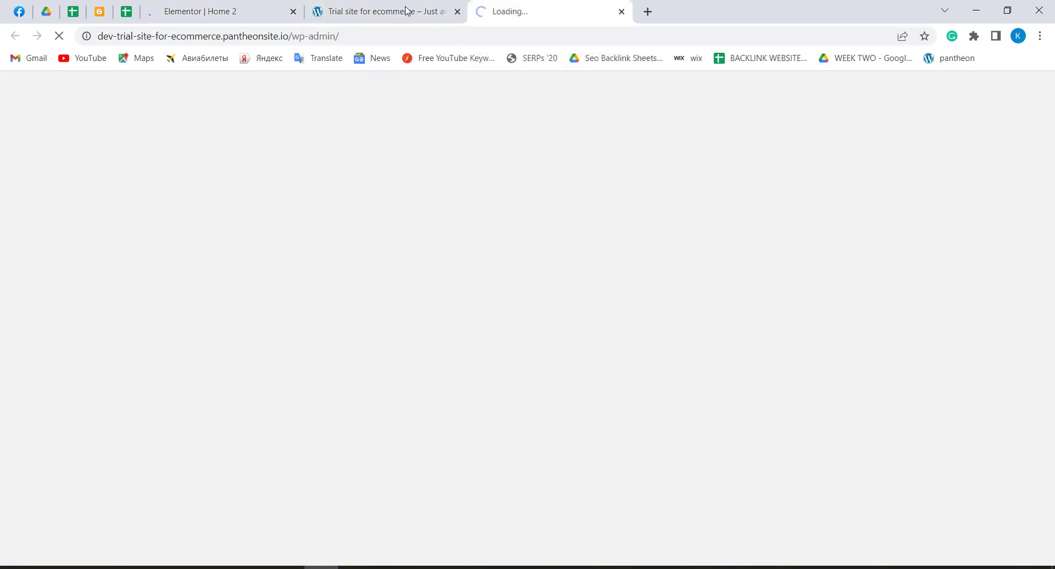
pyautogui.moveTo(334, 12); pyautogui.dragTo(337, 12)
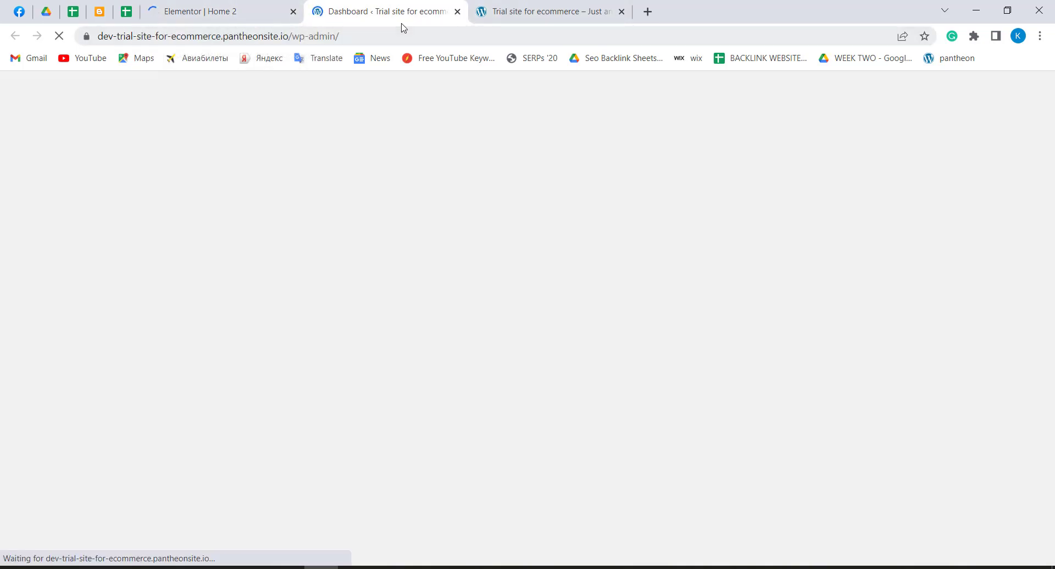
pyautogui.moveTo(265, 5); pyautogui.dragTo(330, 12)
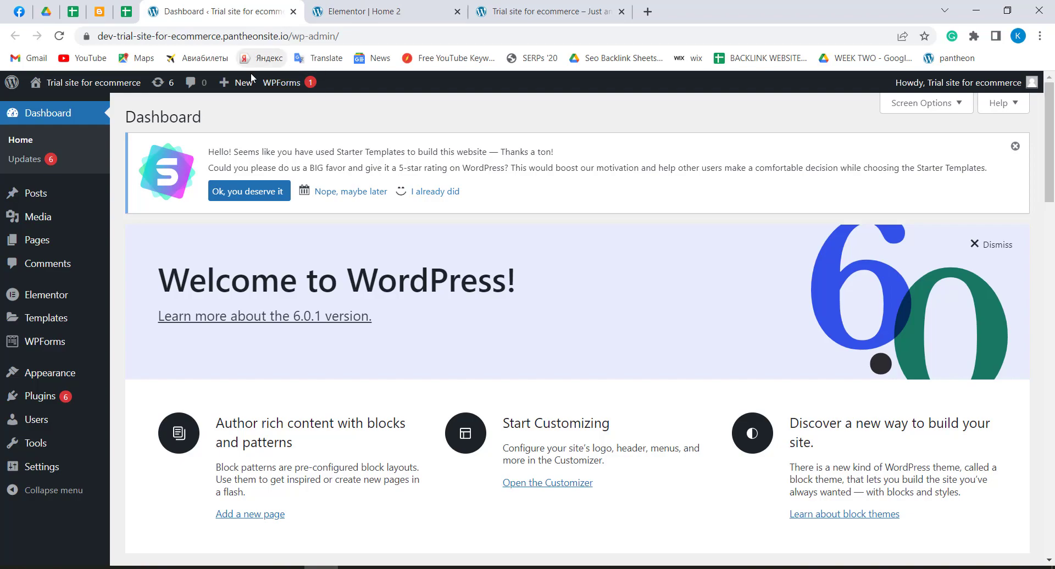
# Look through the dashboard and dismiss its WordPress welcome panel and the Starter Templates rating notice
pyautogui.scroll(-5, 325, 265)
pyautogui.scroll(-12, 324, 265)
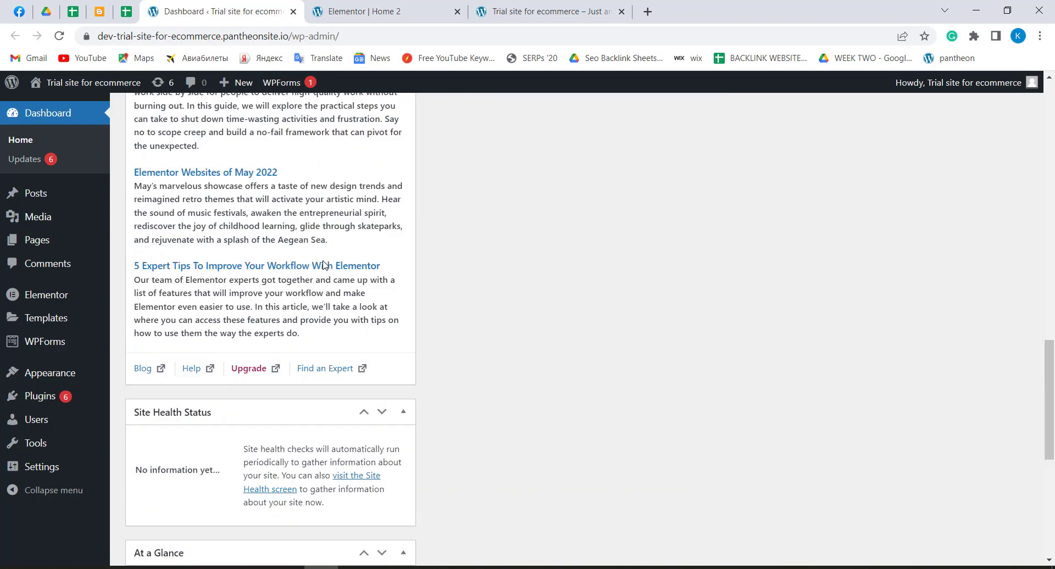
pyautogui.scroll(11, 324, 265)
pyautogui.scroll(6, 324, 265)
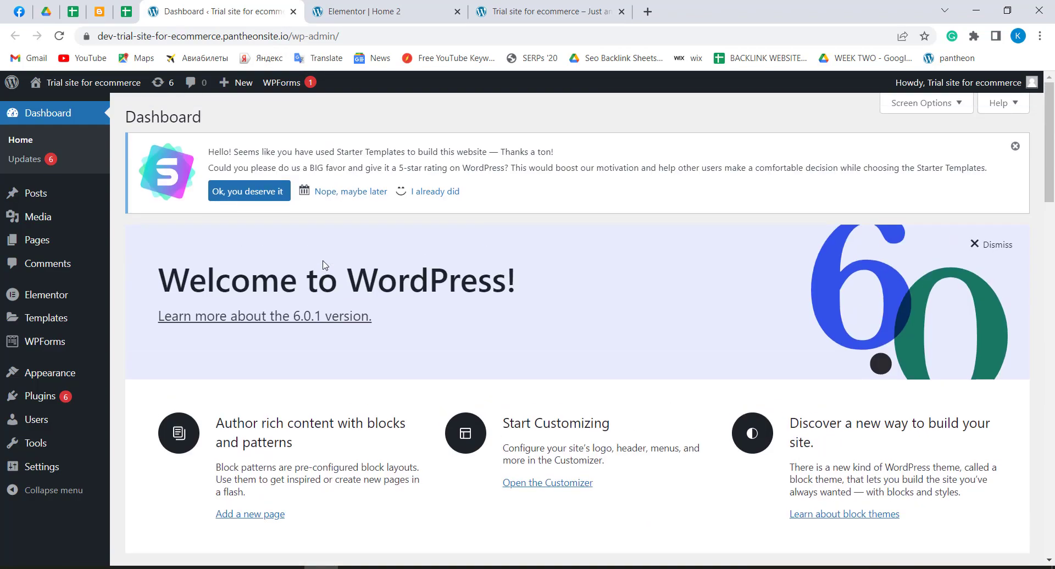
pyautogui.scroll(-1, 324, 265)
pyautogui.scroll(1, 324, 261)
pyautogui.click(986, 244)
pyautogui.click(1015, 149)
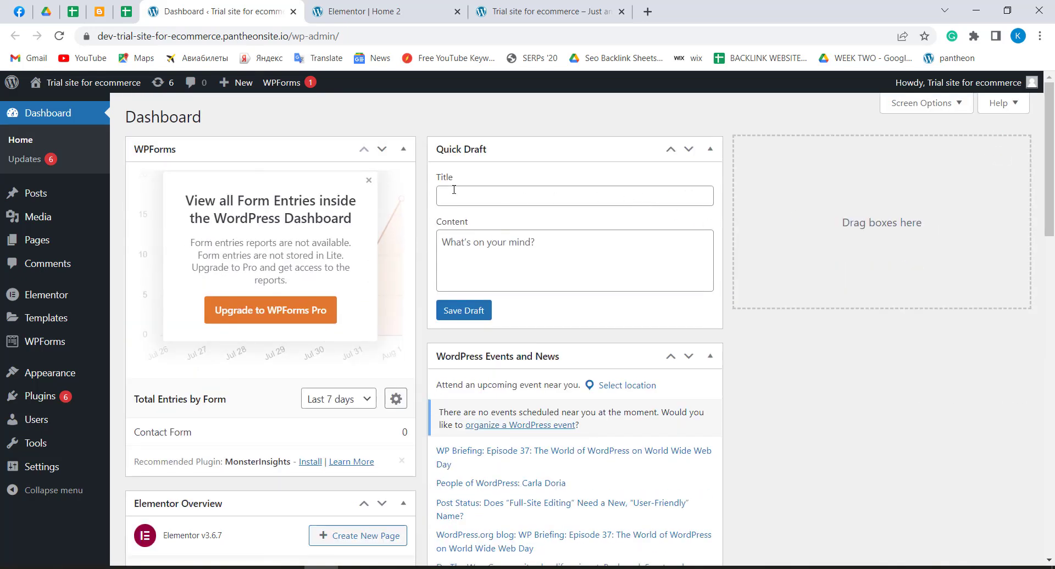
# Move the WPForms widget below the Elementor Overview widget on the dashboard
pyautogui.click(383, 149)
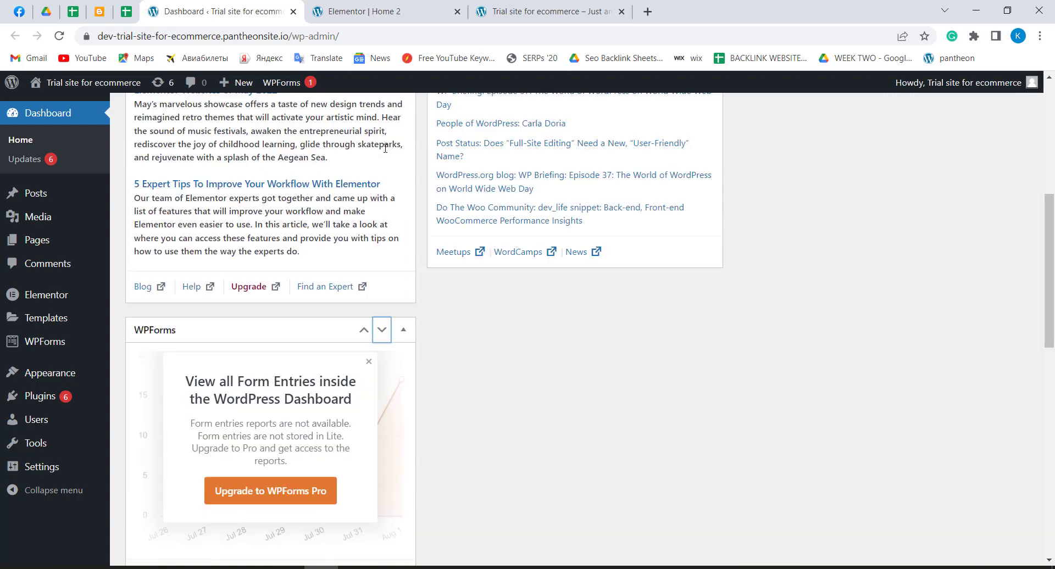
pyautogui.scroll(4, 382, 154)
pyautogui.scroll(3, 382, 162)
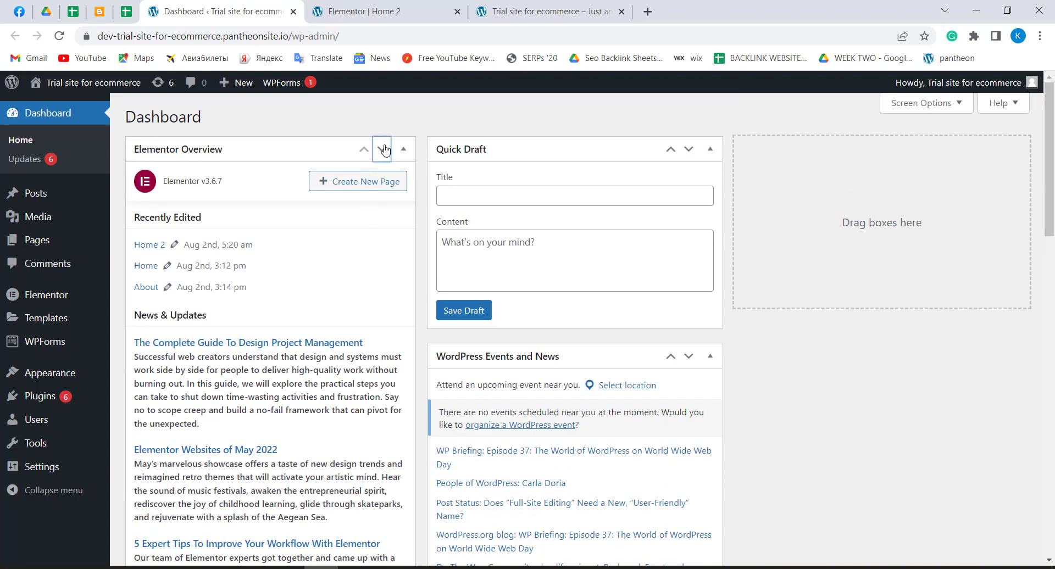
pyautogui.click(383, 149)
pyautogui.click(383, 149)
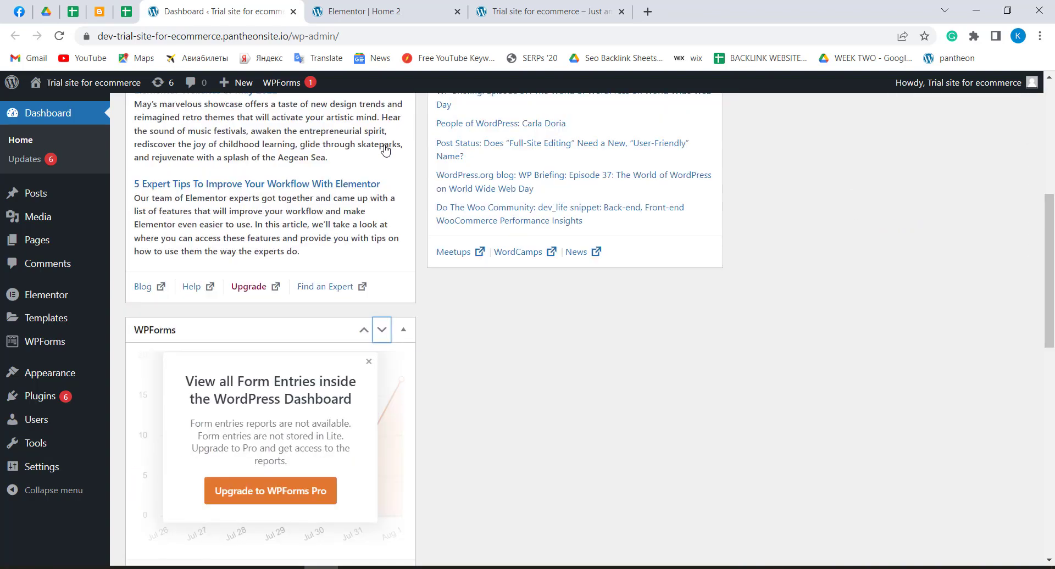
pyautogui.scroll(7, 385, 149)
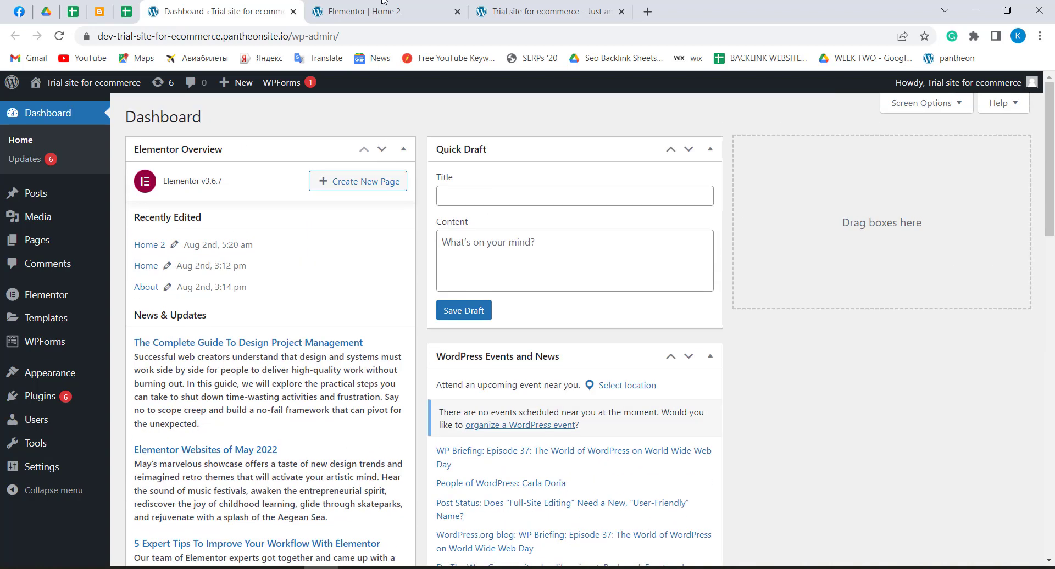
# Compare the blank Home 2 page in the Elementor editor with the live website's homepage
pyautogui.click(383, 3)
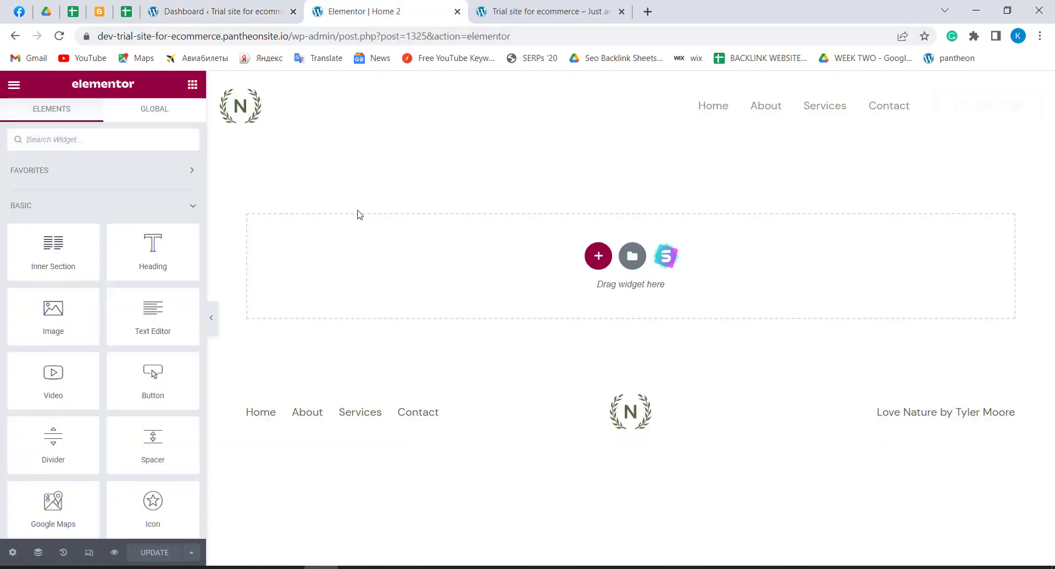
pyautogui.click(485, 16)
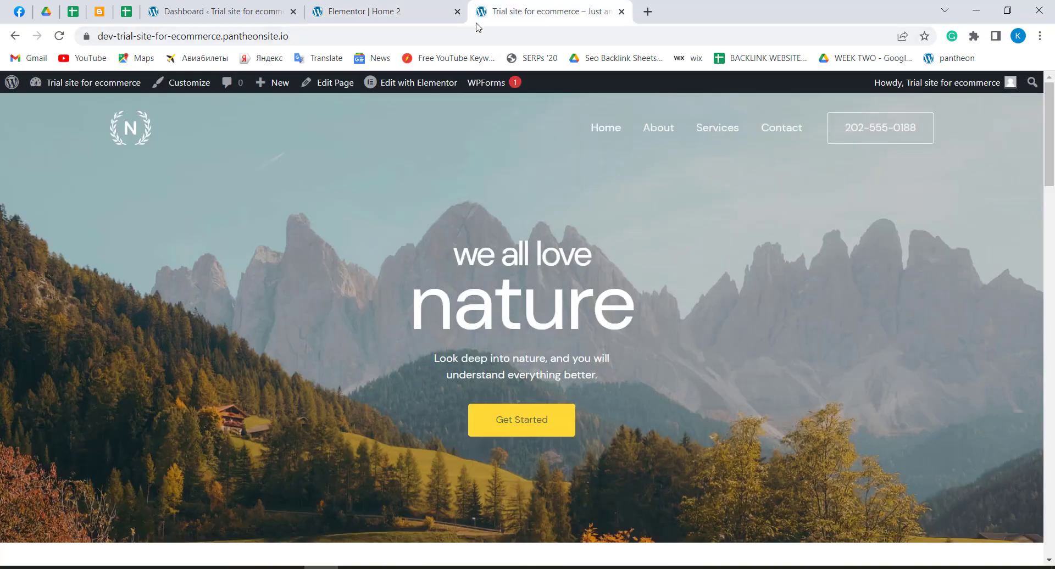
pyautogui.click(371, 6)
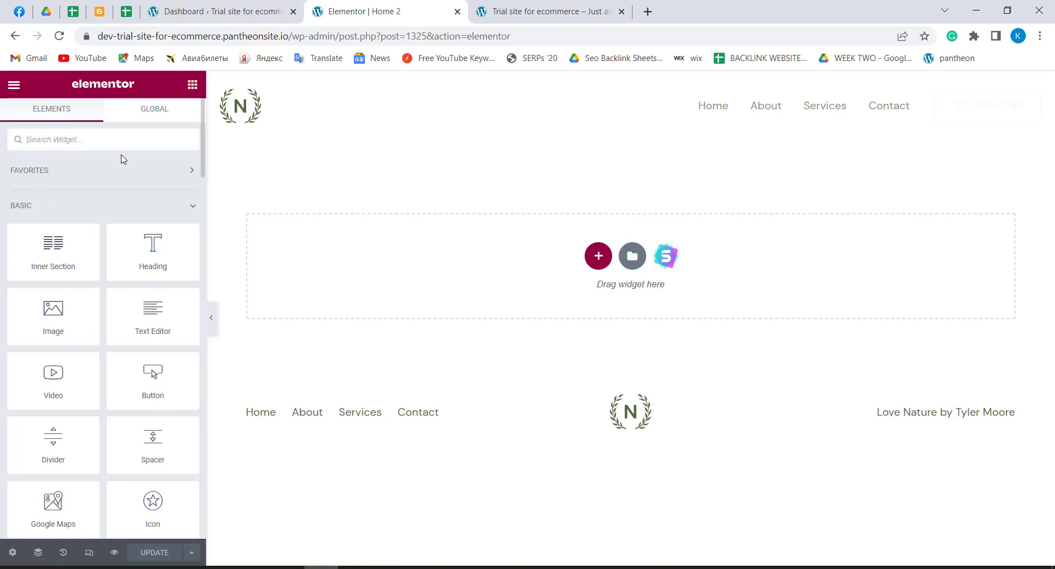
# Open the list of all pages from the dashboard and open the Home front page for editing with Elementor
pyautogui.click(257, 6)
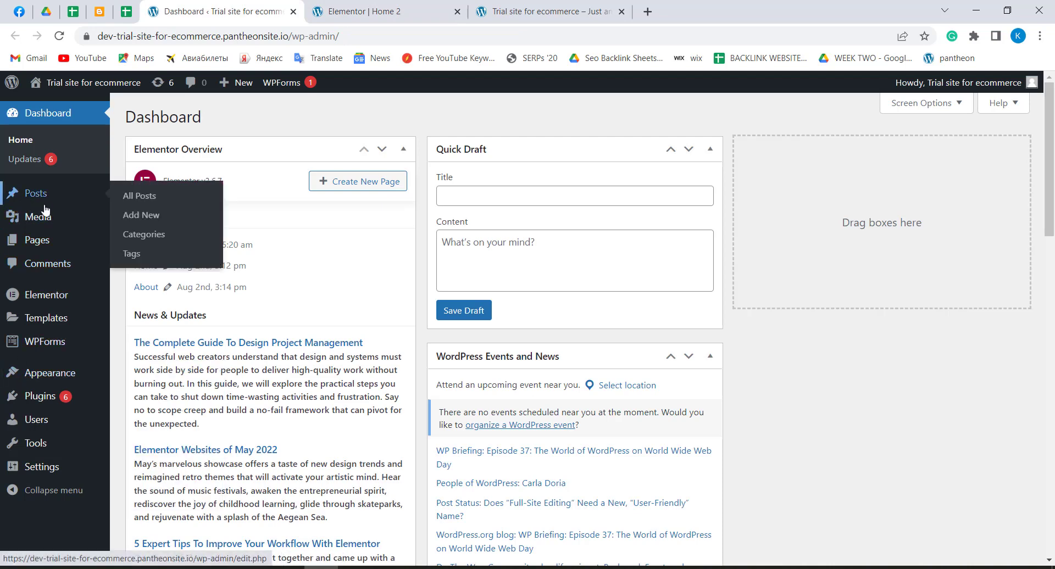
pyautogui.moveTo(36, 195)
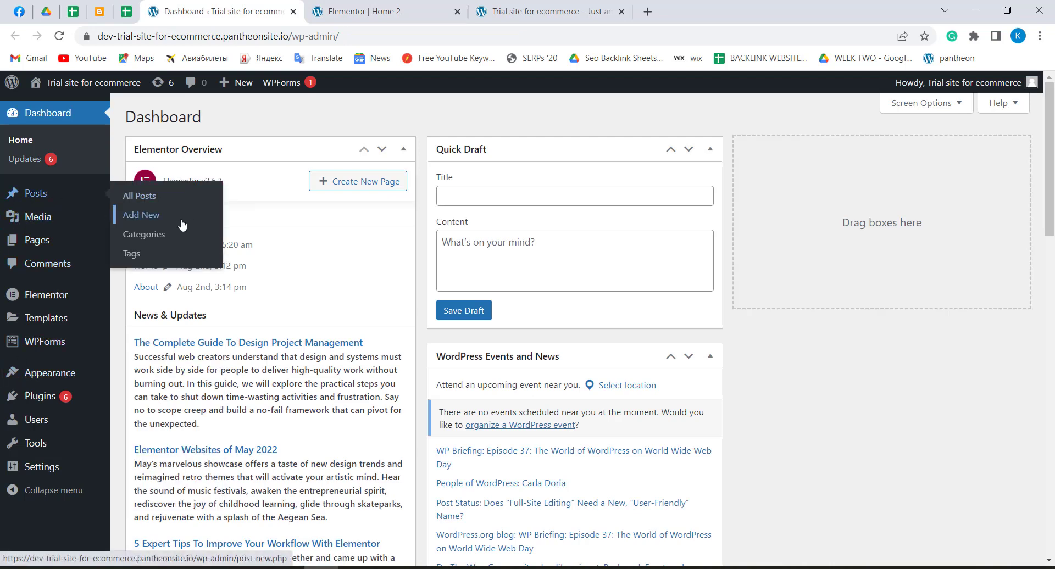
pyautogui.moveTo(50, 244)
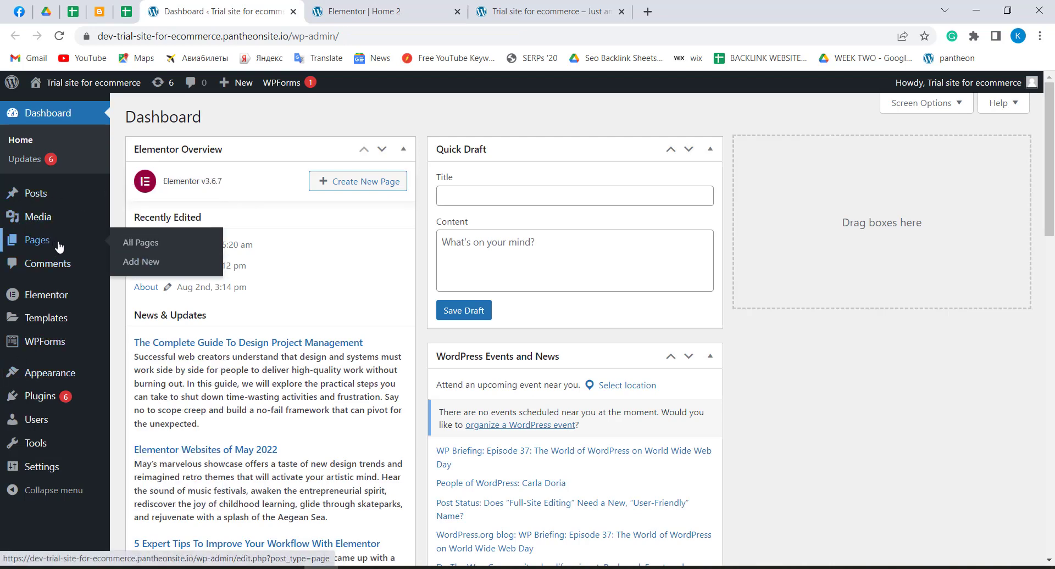
pyautogui.click(147, 247)
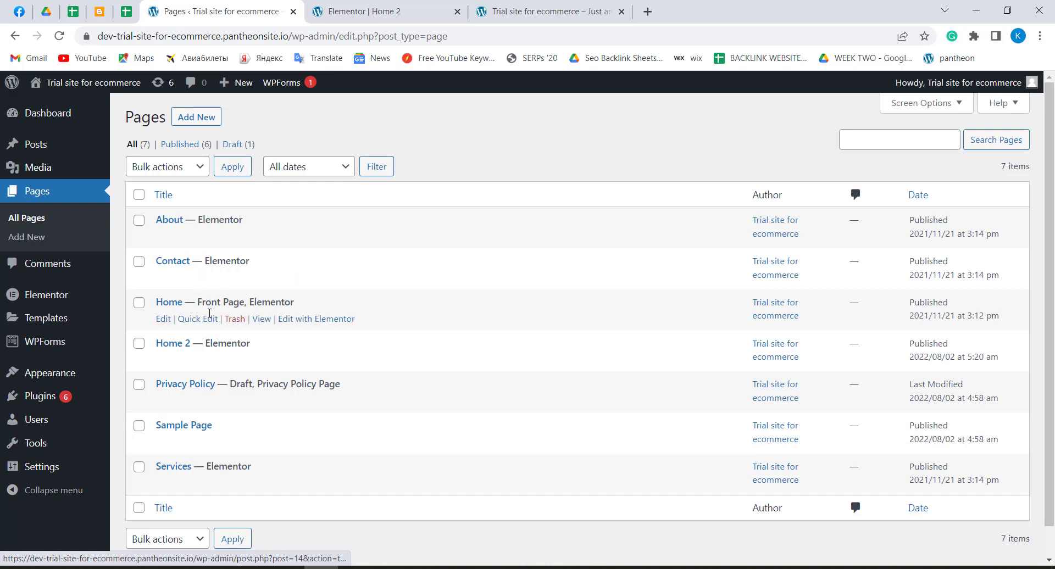
pyautogui.click(318, 323)
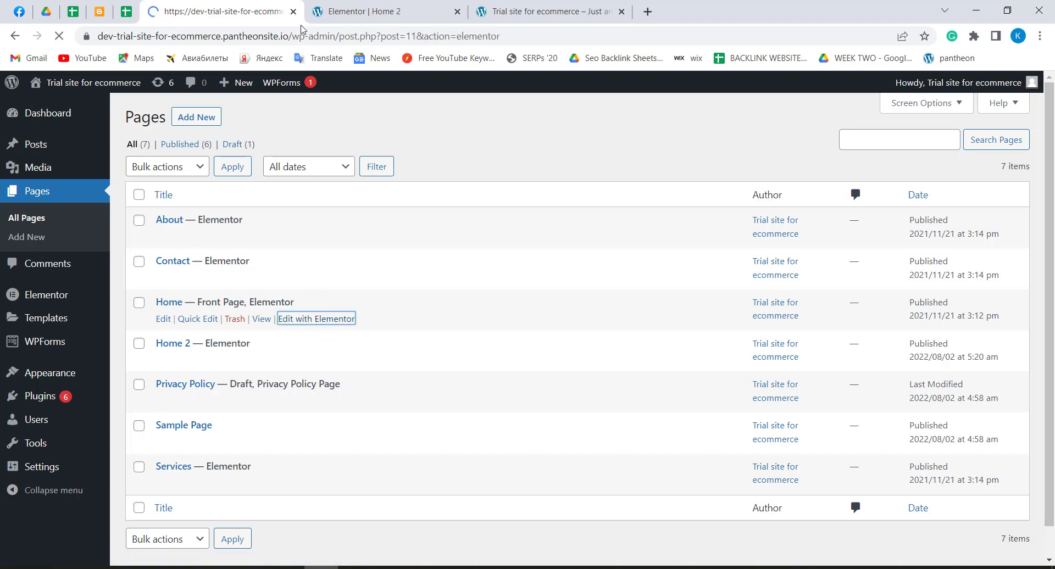
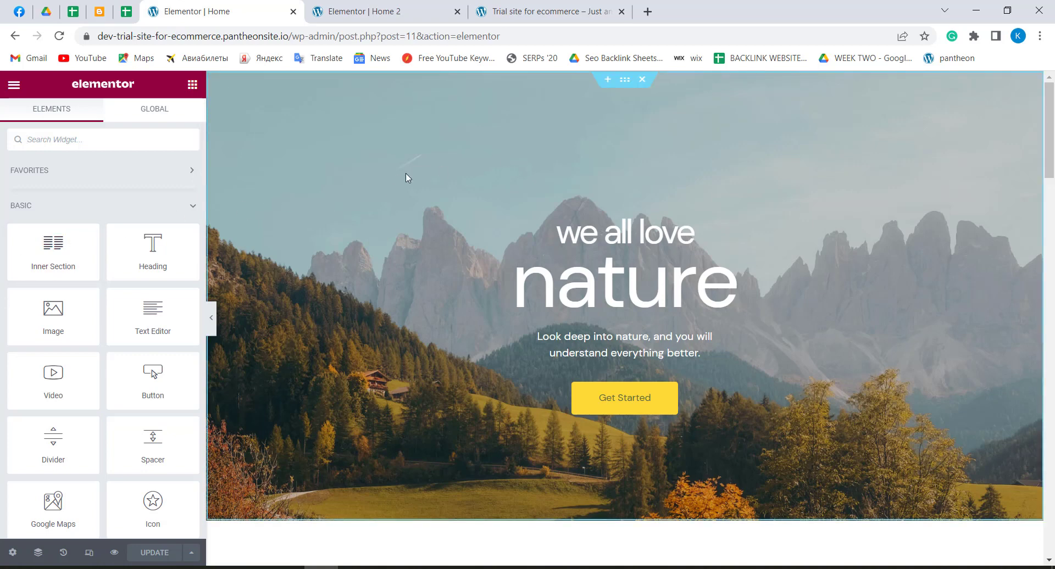
# Examine the layout and style settings of the Home page's hero section, including its height and background image options
pyautogui.scroll(-3, 392, 176)
pyautogui.scroll(3, 392, 176)
pyautogui.click(624, 81)
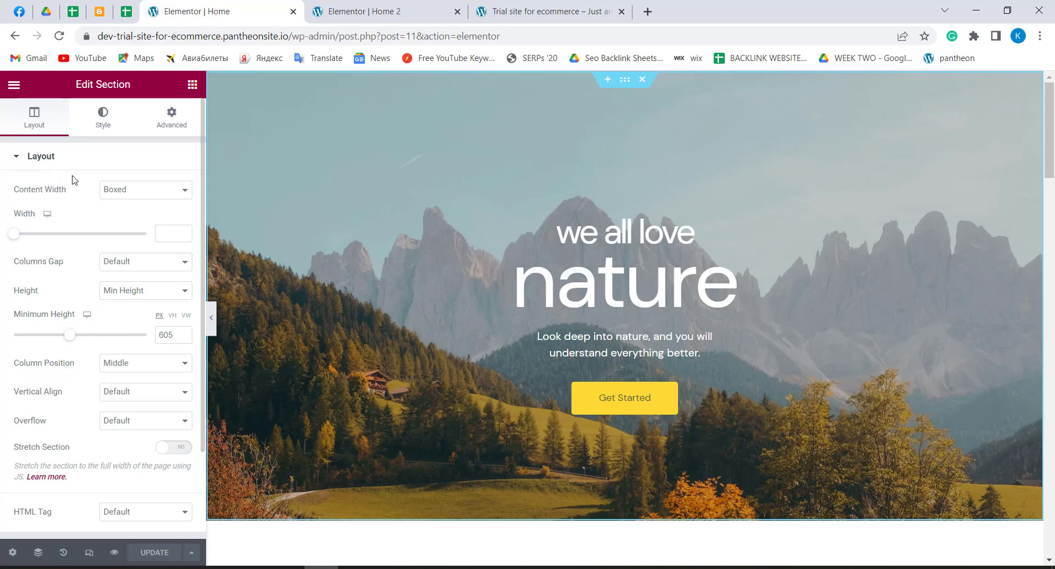
pyautogui.scroll(-3, 74, 180)
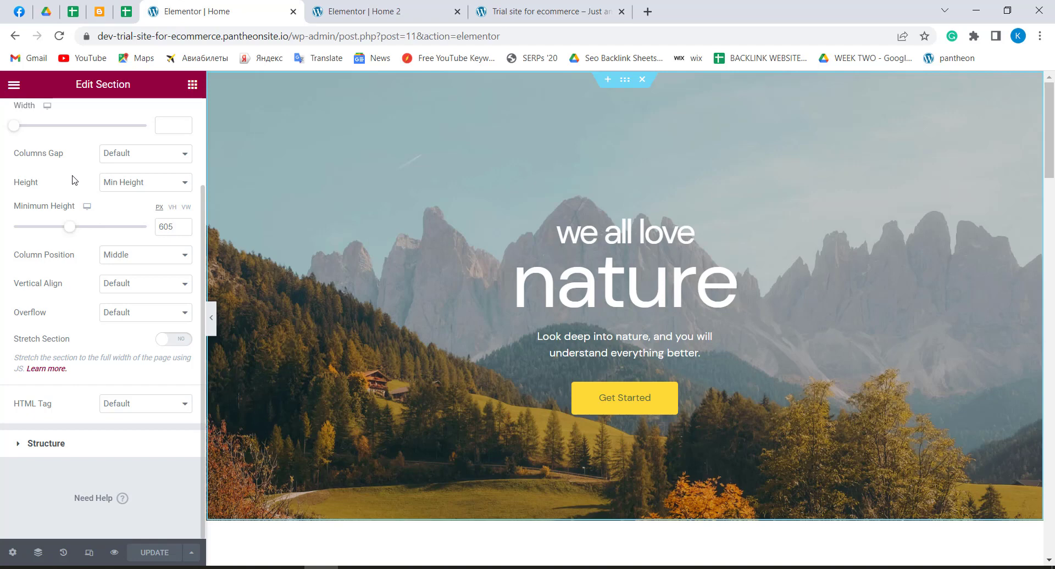
pyautogui.scroll(3, 74, 181)
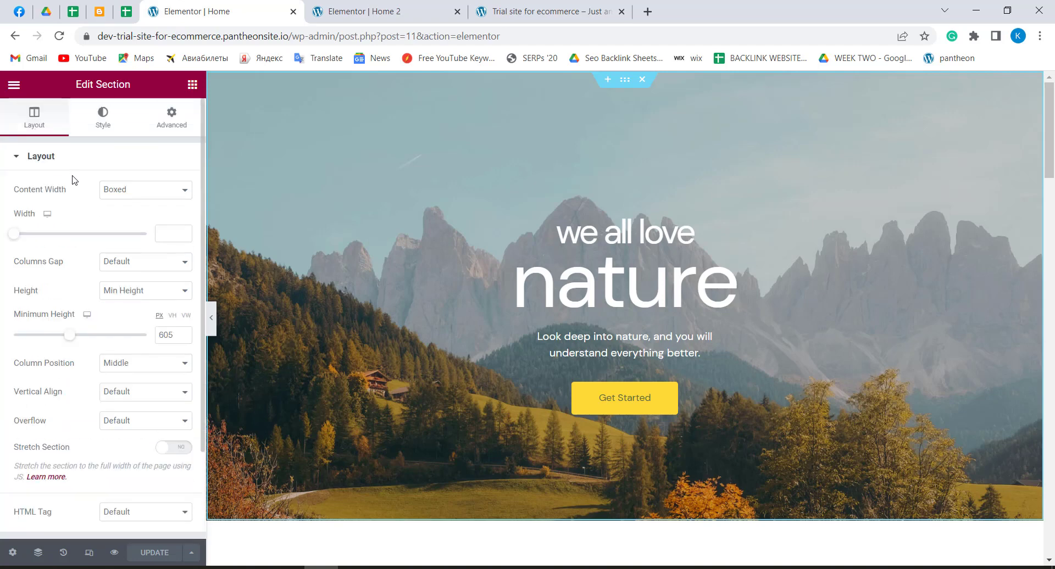
pyautogui.click(103, 127)
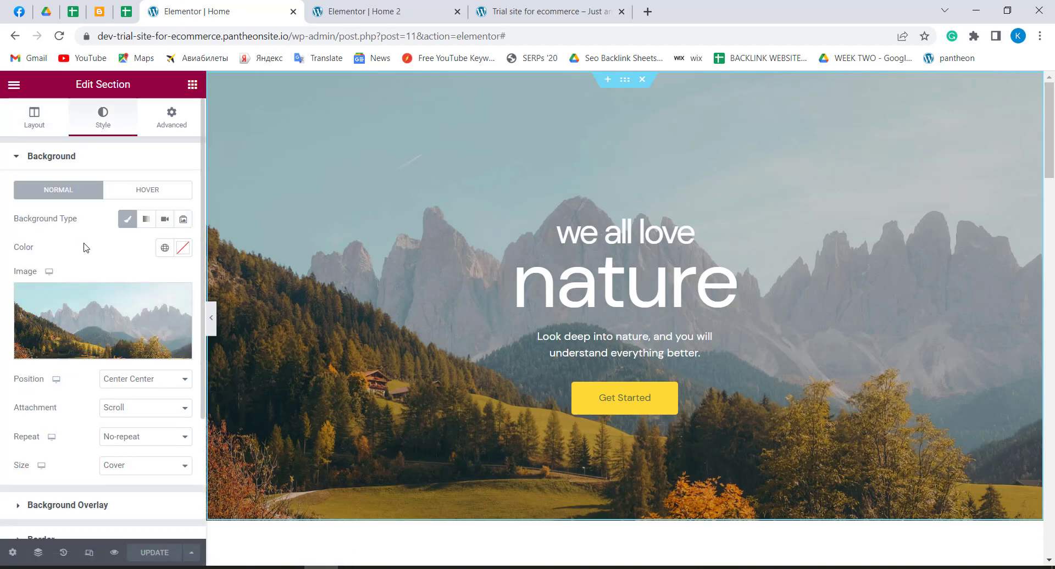
pyautogui.scroll(-4, 80, 299)
pyautogui.scroll(4, 80, 299)
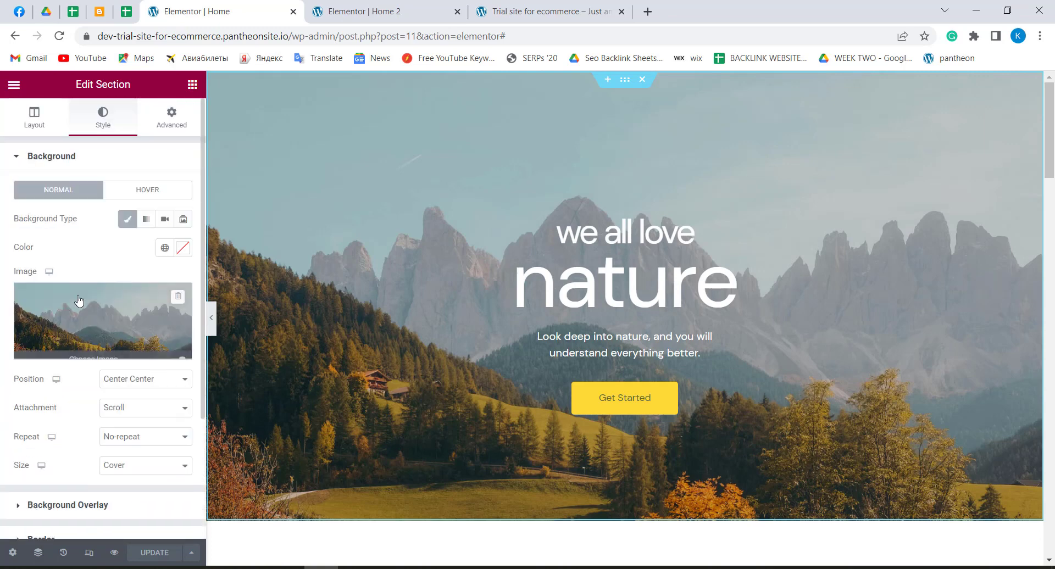
pyautogui.scroll(-3, 27, 410)
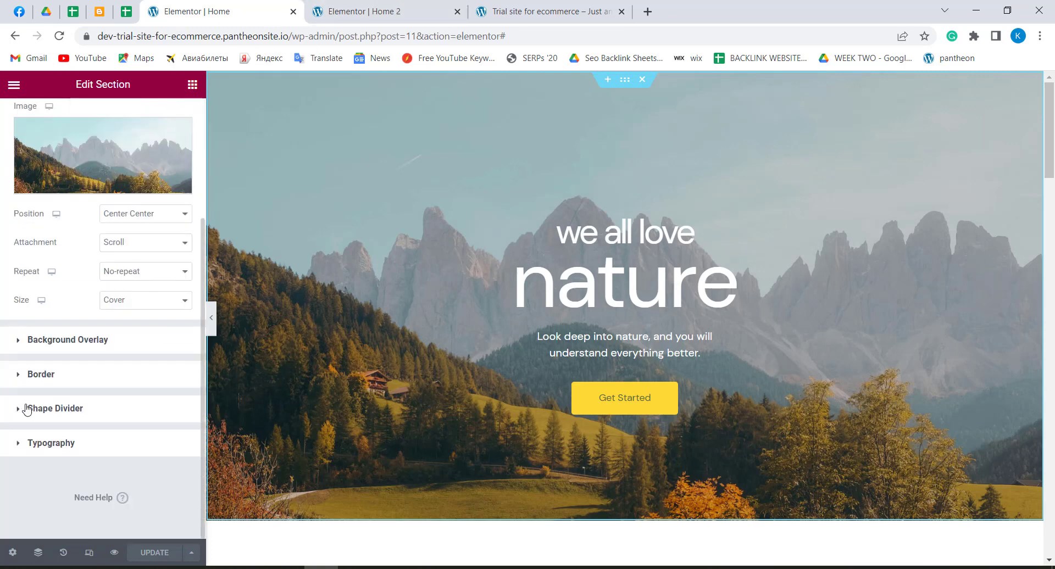
pyautogui.scroll(3, 26, 409)
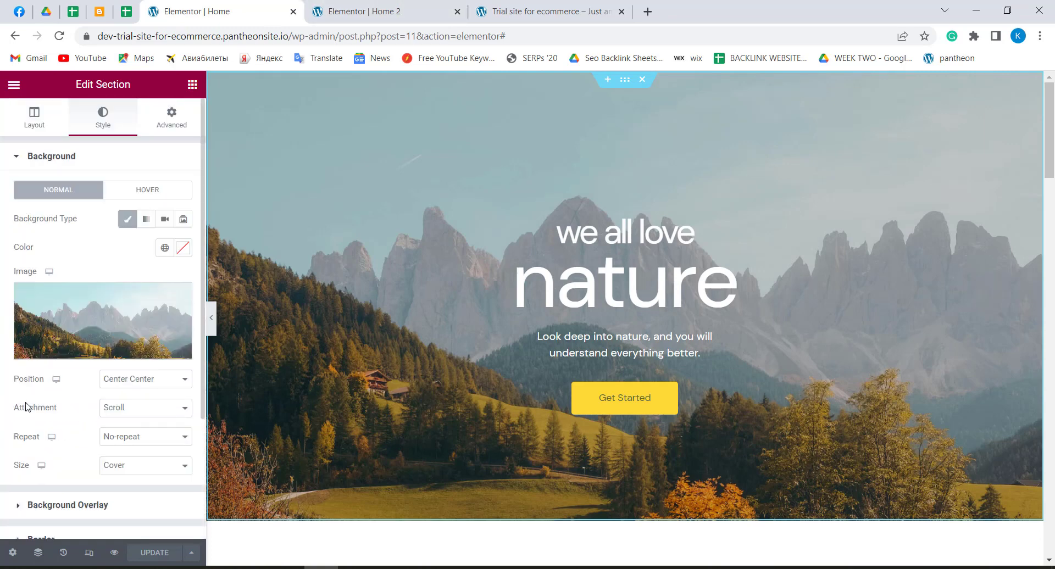
pyautogui.click(30, 125)
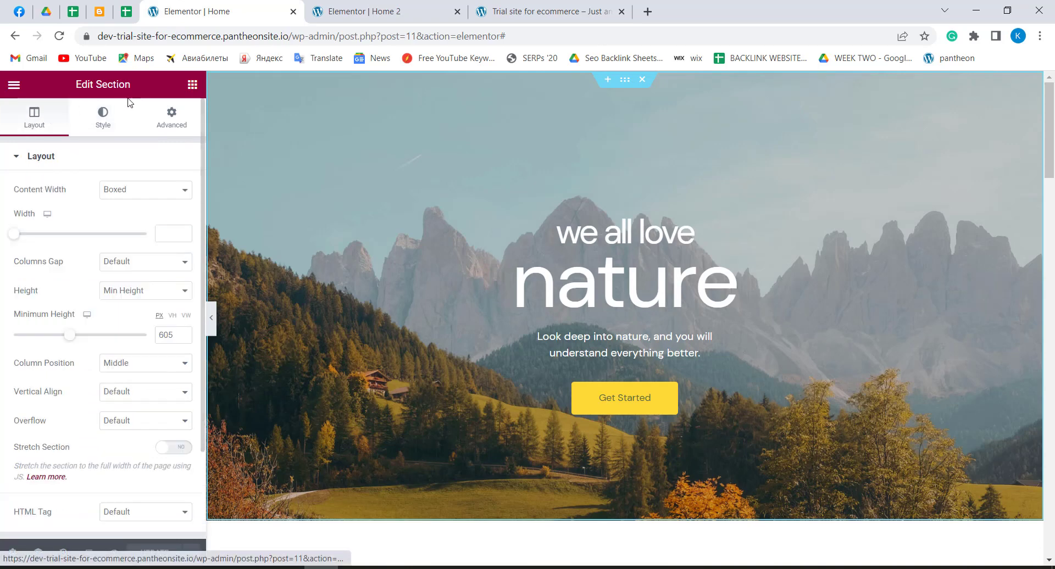
# Compare the blank Home 2 page with the layout settings of the Home page's hero section
pyautogui.click(367, 11)
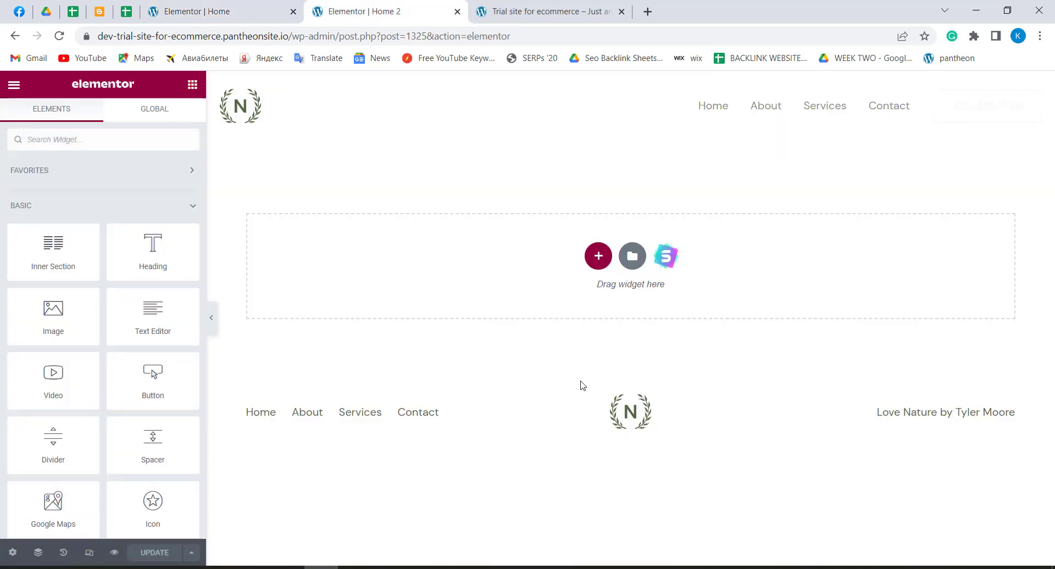
pyautogui.click(254, 7)
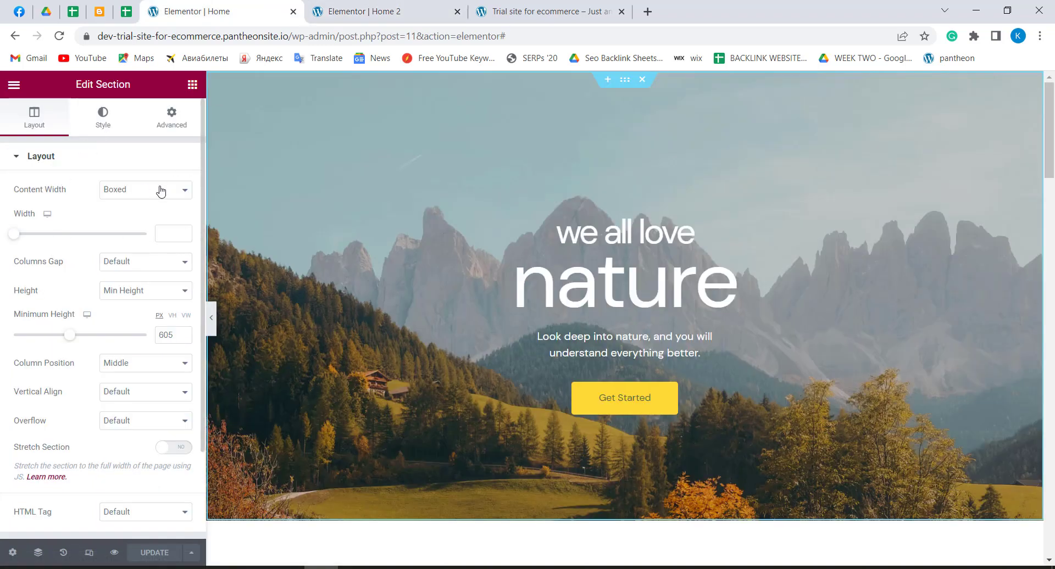
pyautogui.scroll(-2, 38, 245)
pyautogui.scroll(2, 37, 245)
pyautogui.scroll(-2, 113, 370)
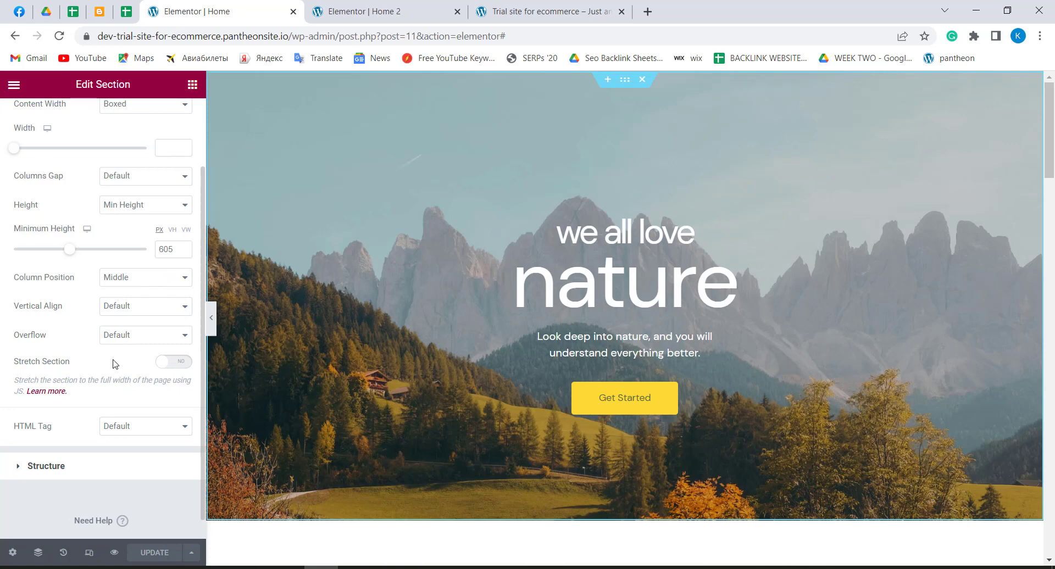
pyautogui.scroll(-1, 108, 371)
pyautogui.scroll(3, 110, 371)
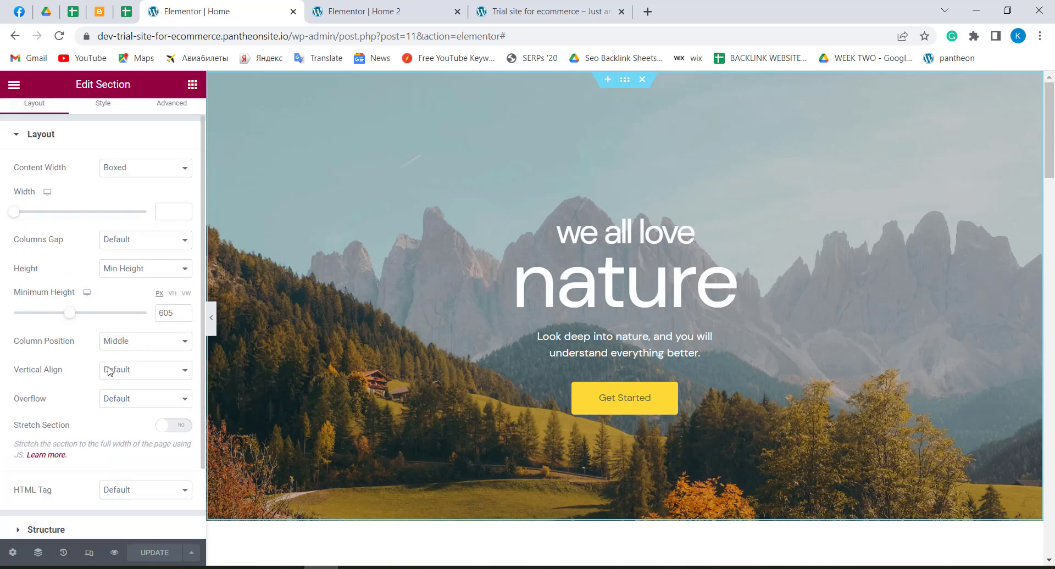
# Add a new section with a single-column structure to the Home 2 page
pyautogui.click(402, 10)
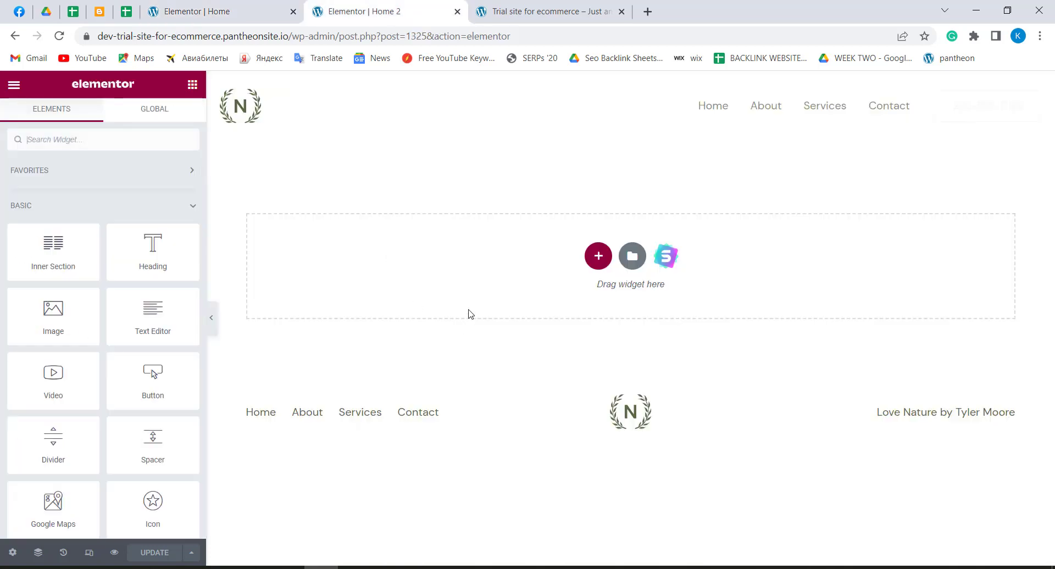
pyautogui.click(598, 256)
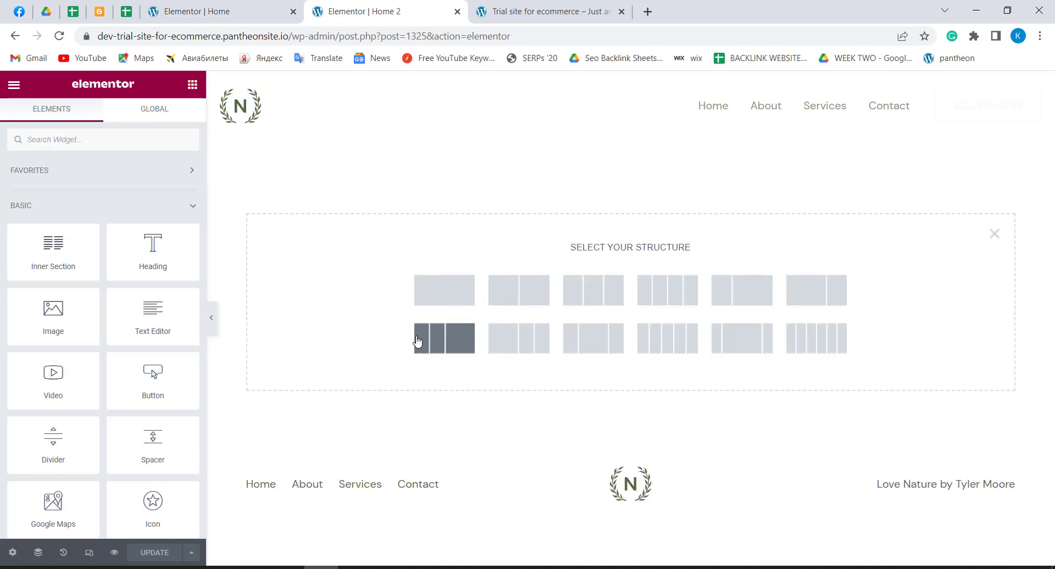
pyautogui.click(439, 289)
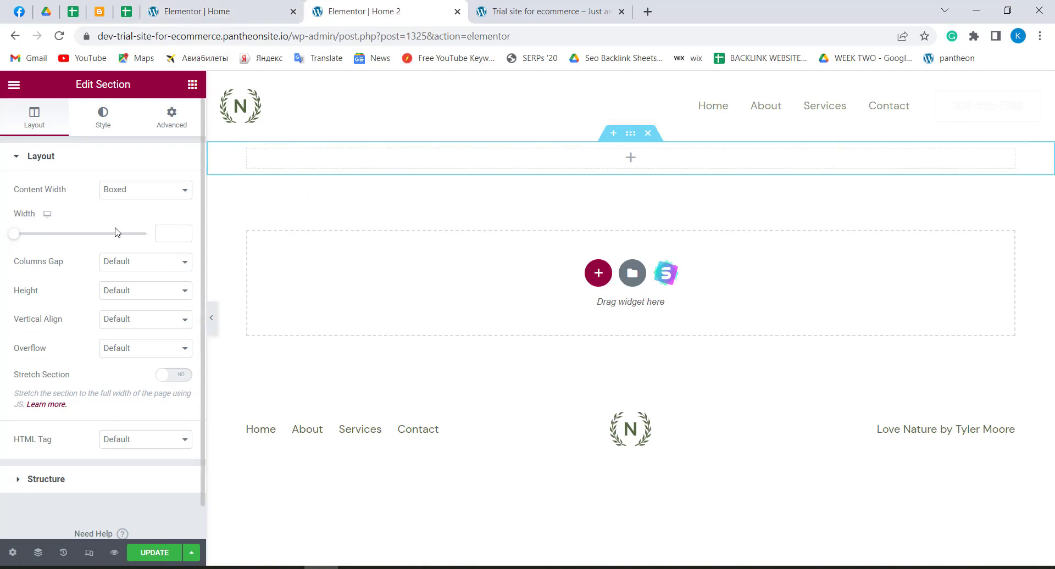
# Set the new Home 2 section's height to Min Height with a minimum height of 605 px
pyautogui.click(219, 5)
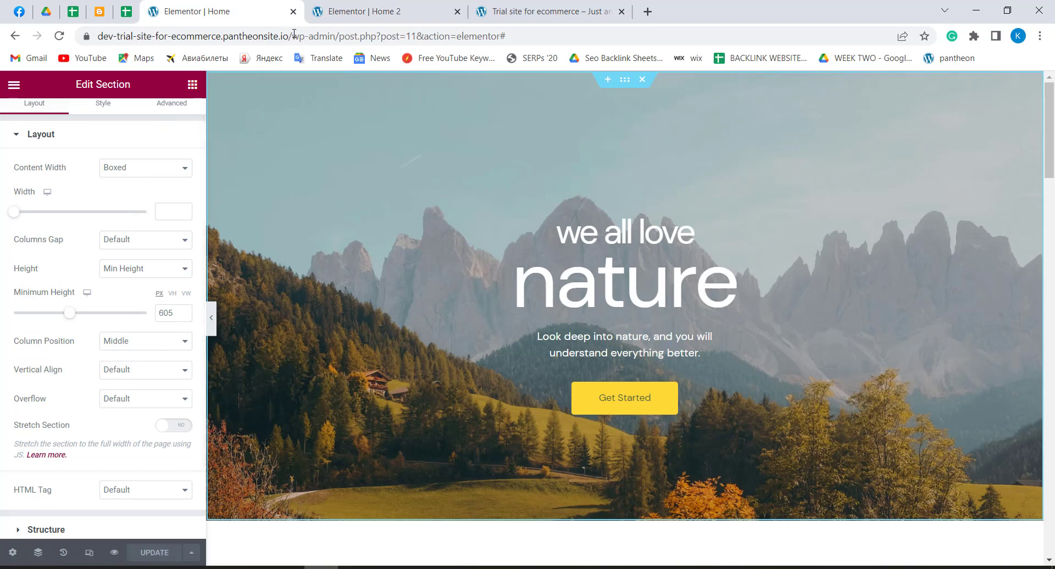
pyautogui.click(367, 6)
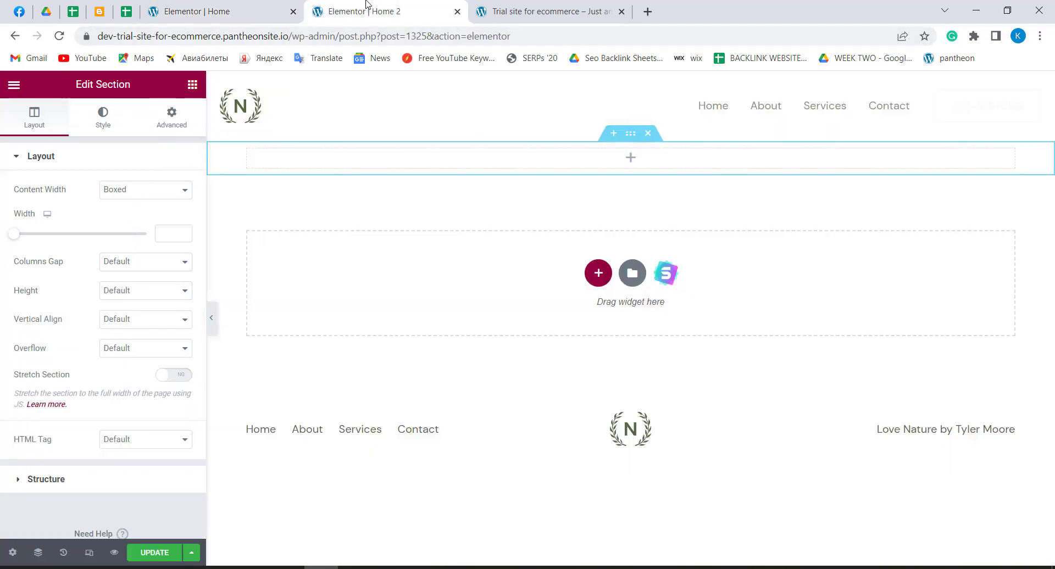
pyautogui.click(175, 291)
pyautogui.click(158, 326)
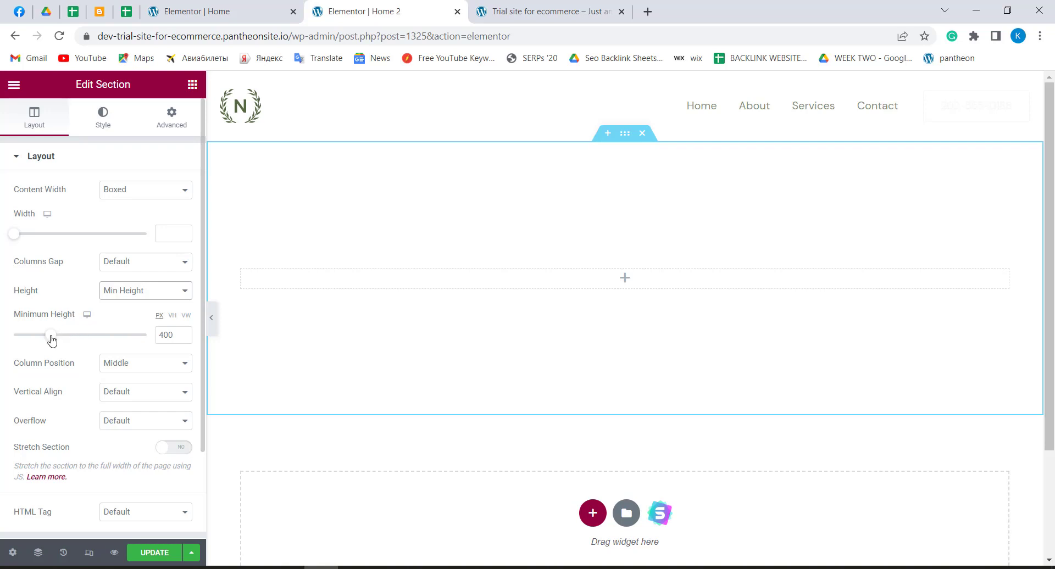
pyautogui.moveTo(53, 341); pyautogui.dragTo(69, 338)
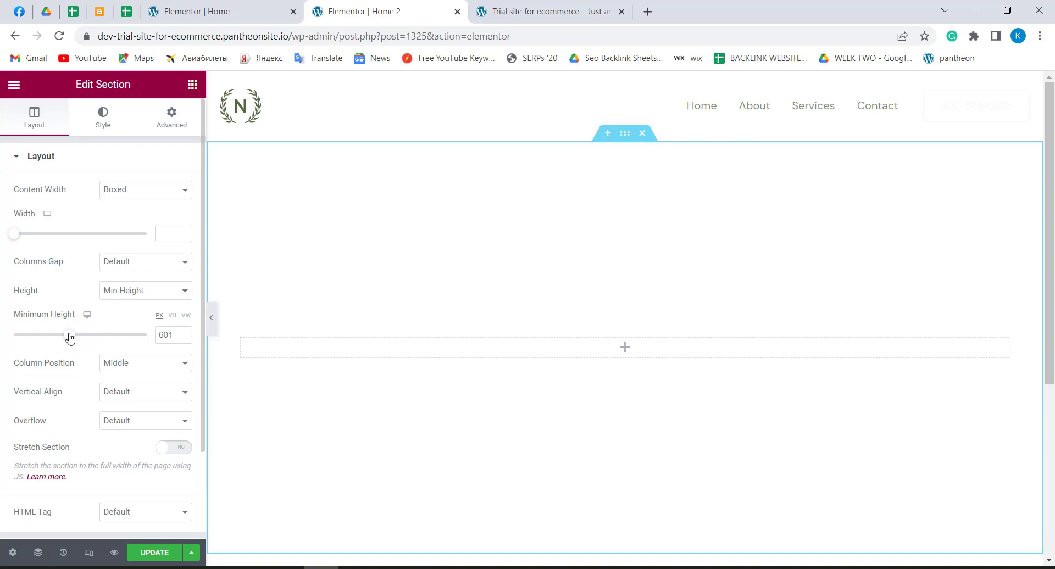
pyautogui.click(184, 333)
pyautogui.click(185, 332)
pyautogui.click(184, 333)
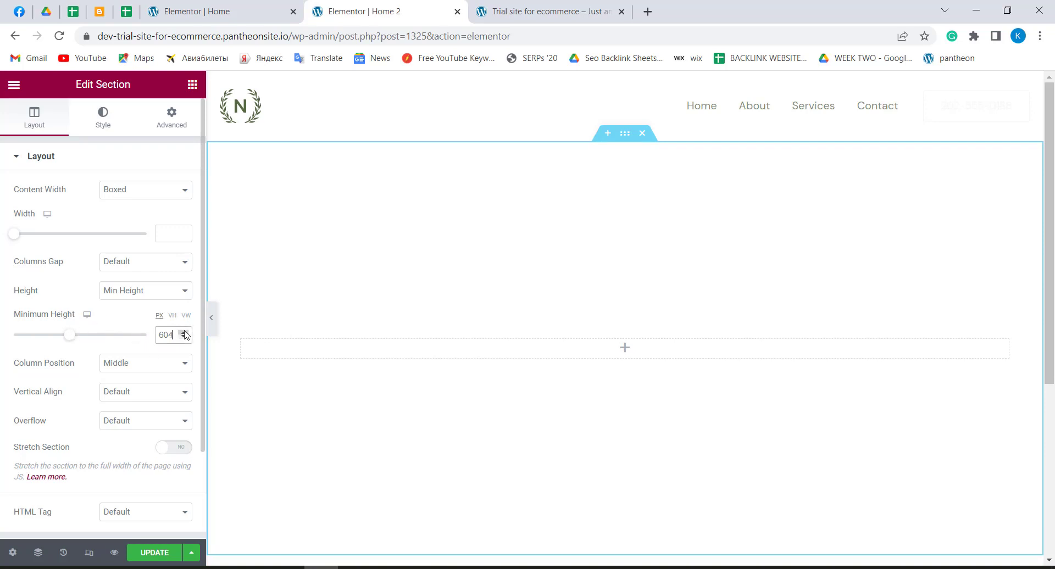
pyautogui.click(184, 333)
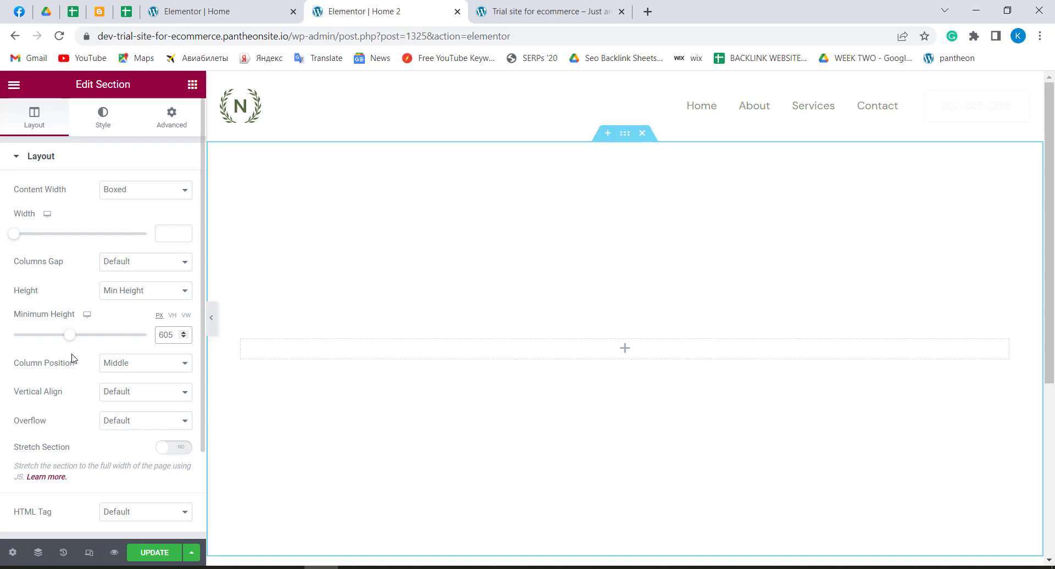
# Compare the remaining layout and structure settings of the Home hero section with those of the new Home 2 section
pyautogui.click(274, 7)
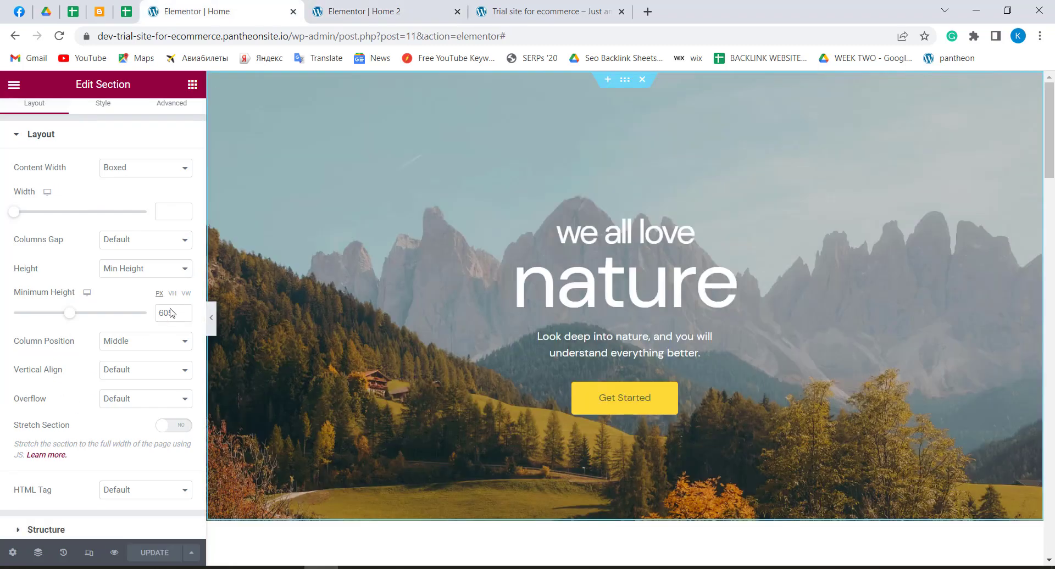
pyautogui.scroll(-2, 122, 305)
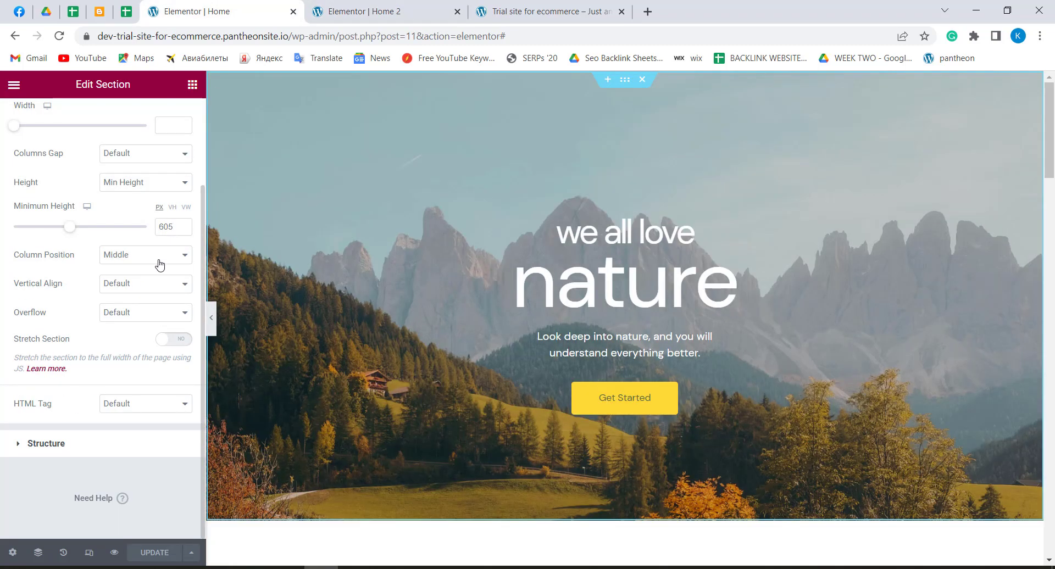
pyautogui.click(330, 9)
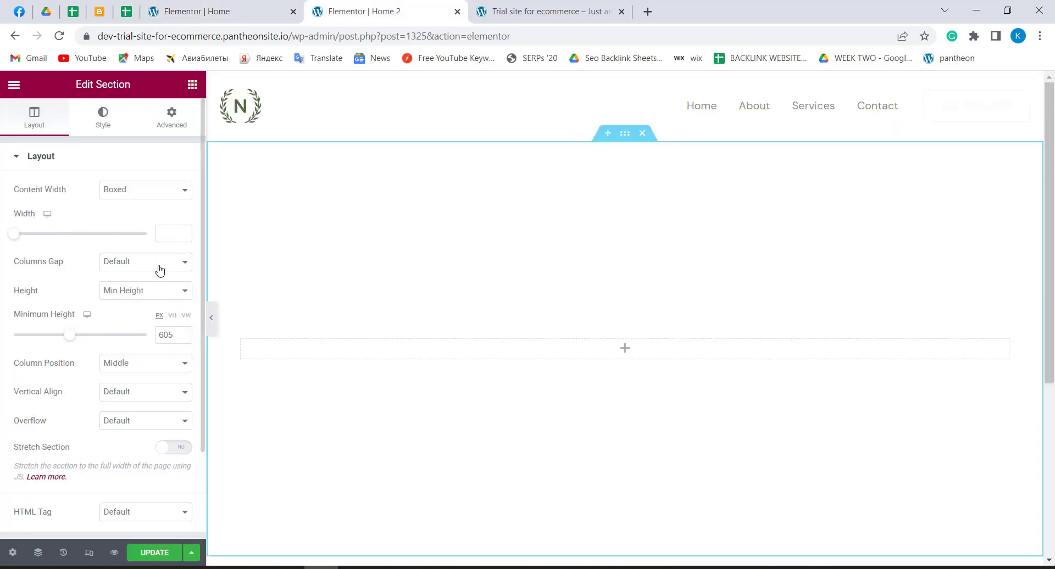
pyautogui.scroll(-2, 159, 269)
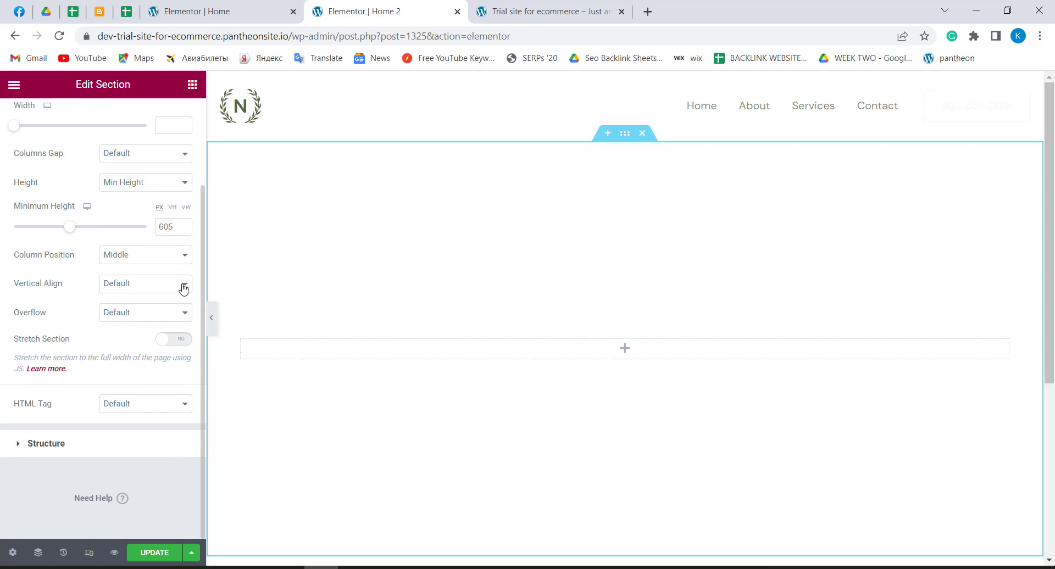
pyautogui.click(256, 7)
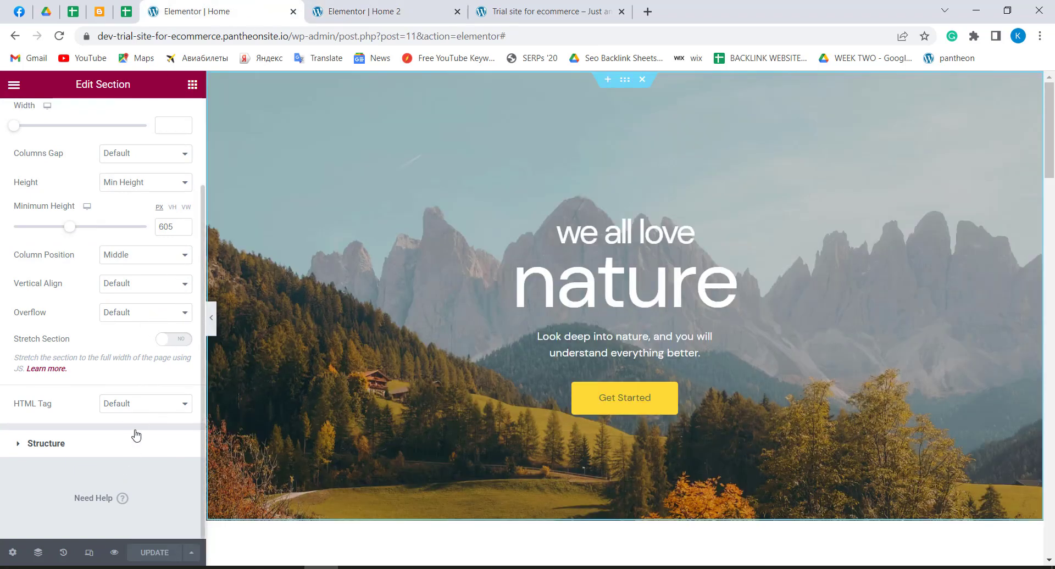
pyautogui.click(13, 446)
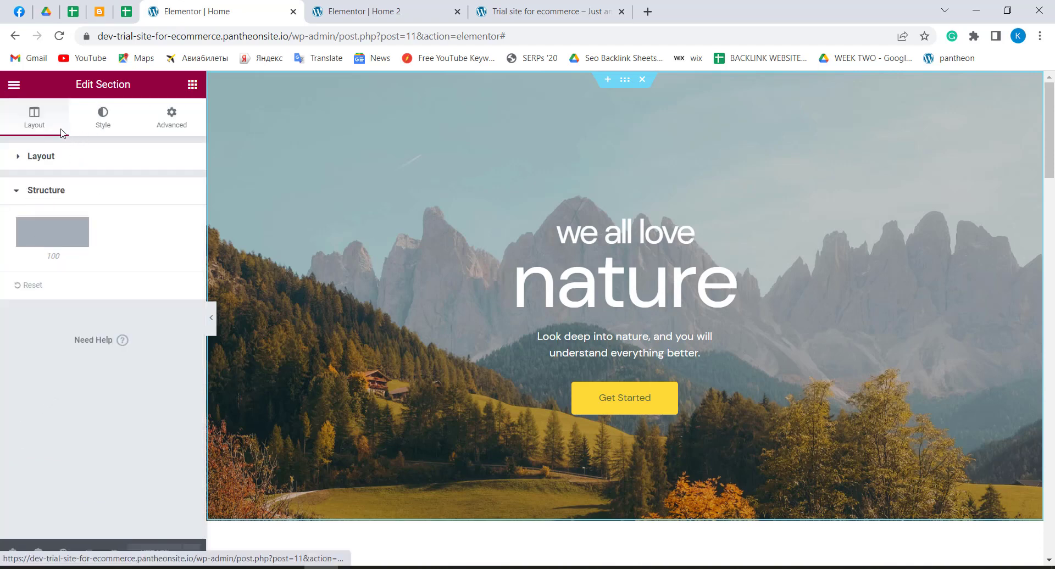
pyautogui.click(12, 190)
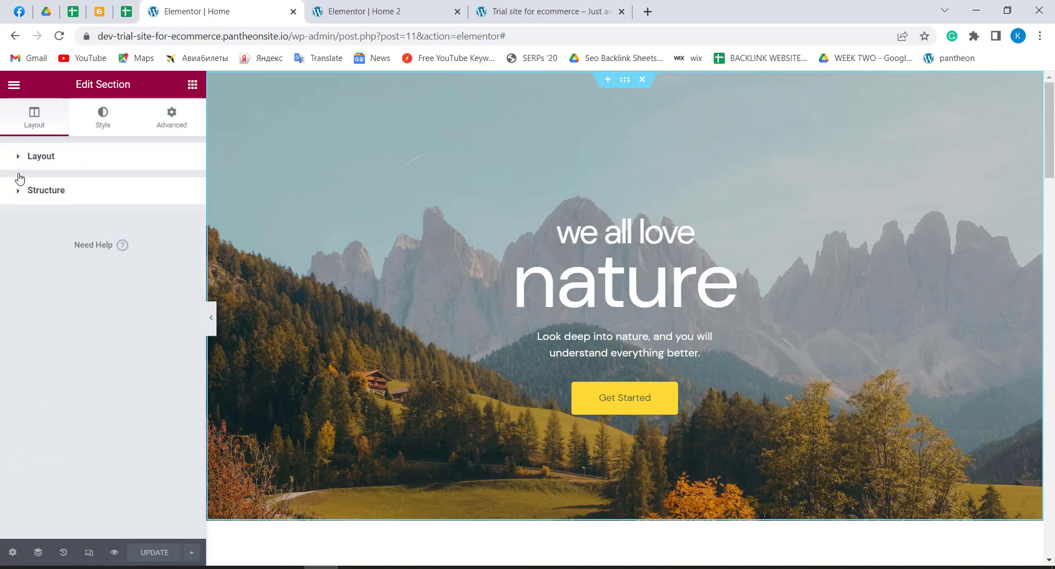
pyautogui.click(94, 154)
pyautogui.scroll(-2, 80, 204)
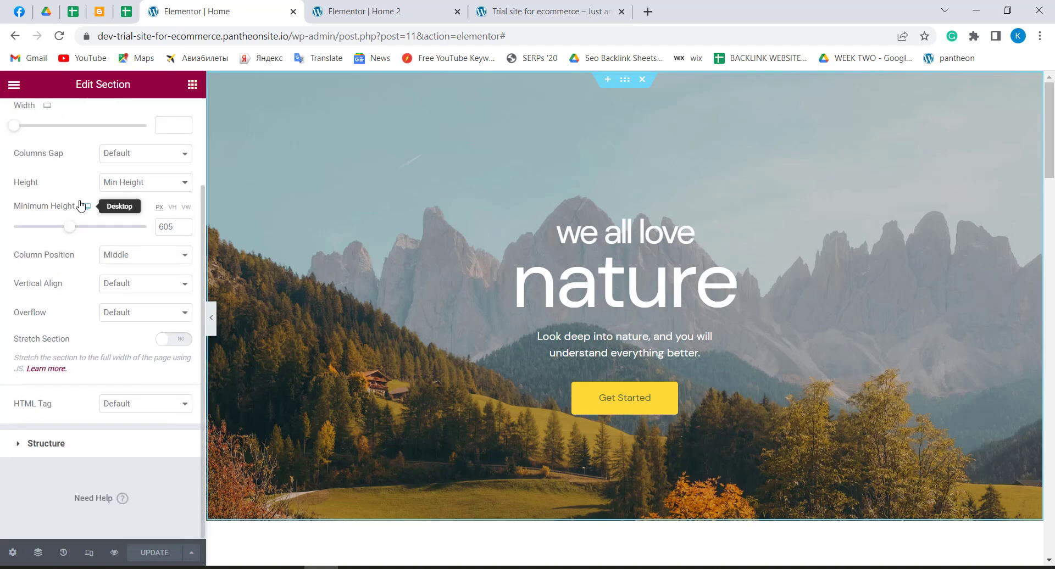
pyautogui.scroll(2, 82, 206)
# Save the changes to the Home 2 page
pyautogui.click(383, 7)
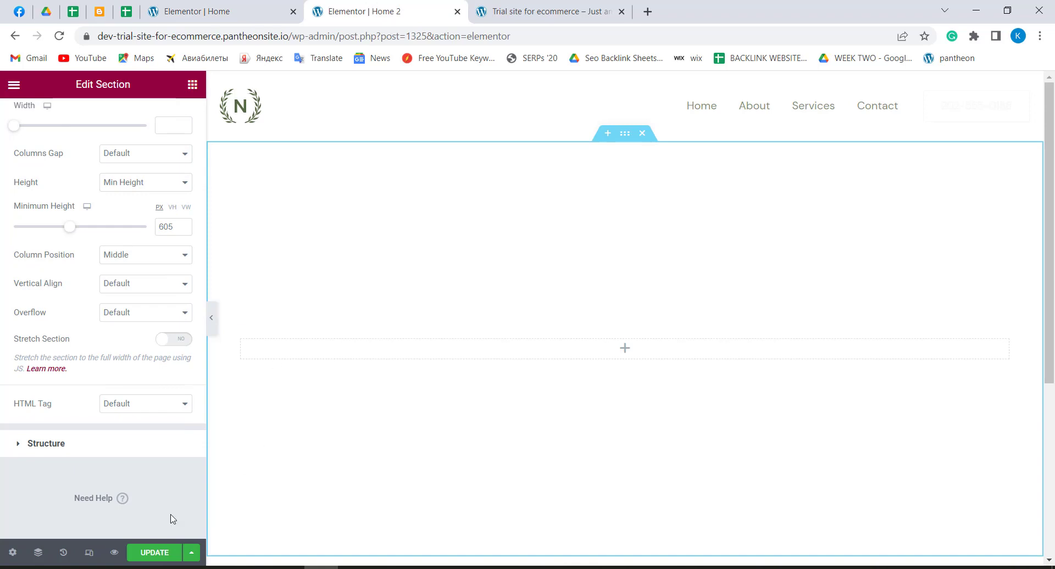
pyautogui.click(154, 552)
# Examine the column settings and the background style settings of the Home page's hero section
pyautogui.click(212, 11)
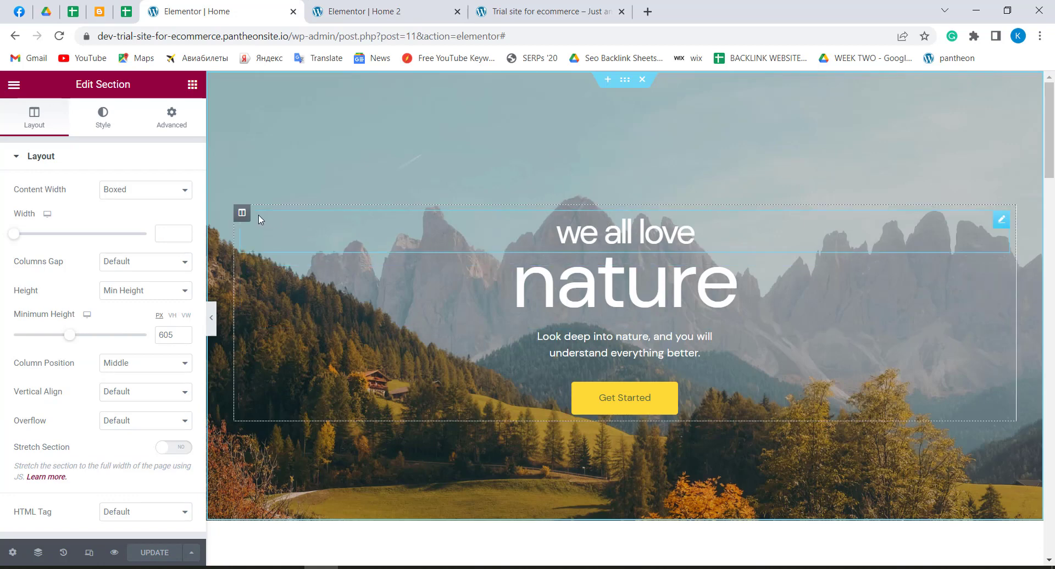
pyautogui.click(241, 213)
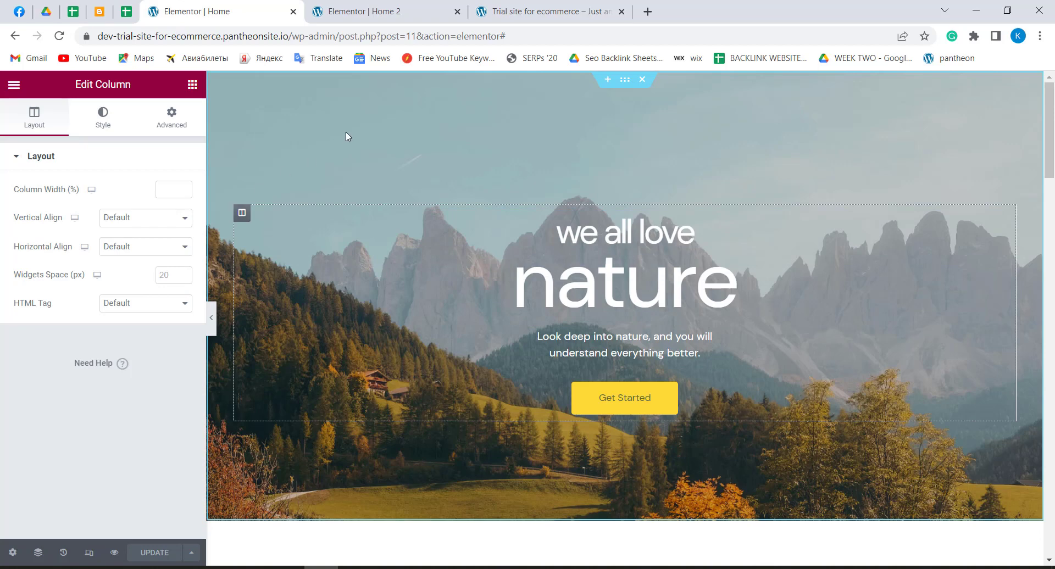
pyautogui.click(625, 81)
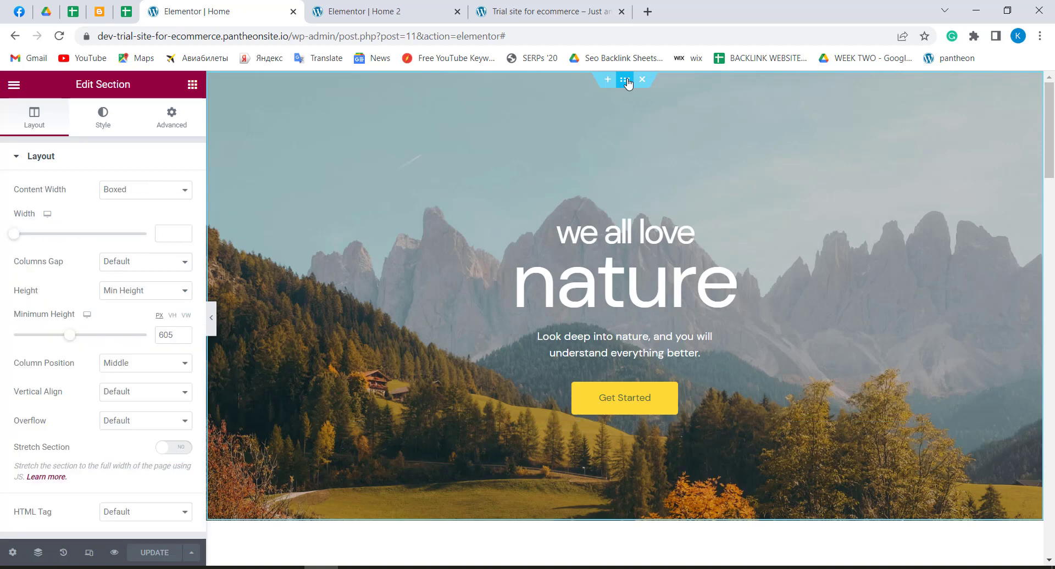
pyautogui.click(93, 119)
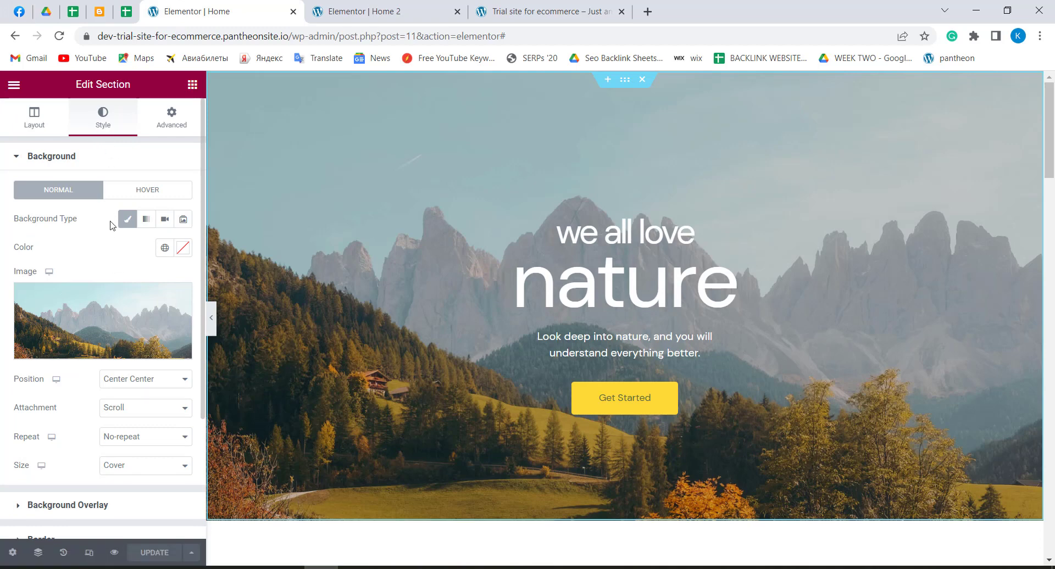
pyautogui.scroll(-2, 117, 249)
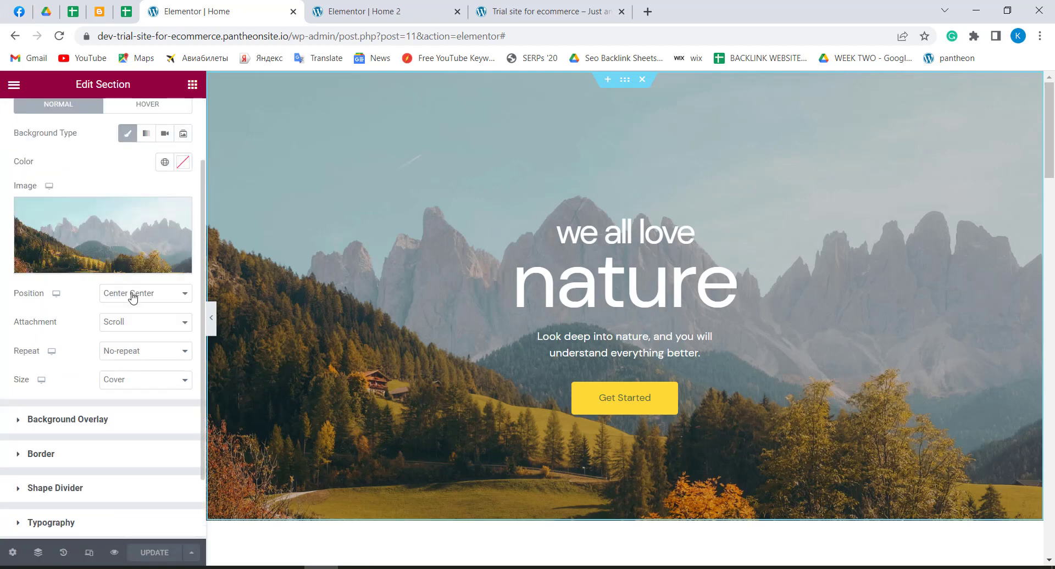
# Open the background style settings of the hero section on the Home 2 page
pyautogui.click(353, 6)
pyautogui.scroll(-1, 596, 263)
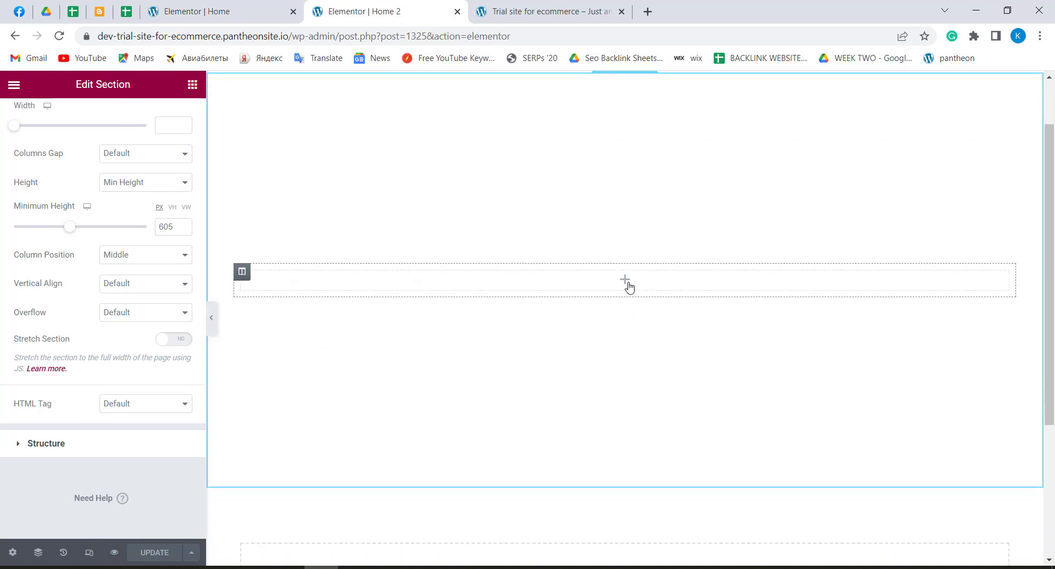
pyautogui.click(629, 286)
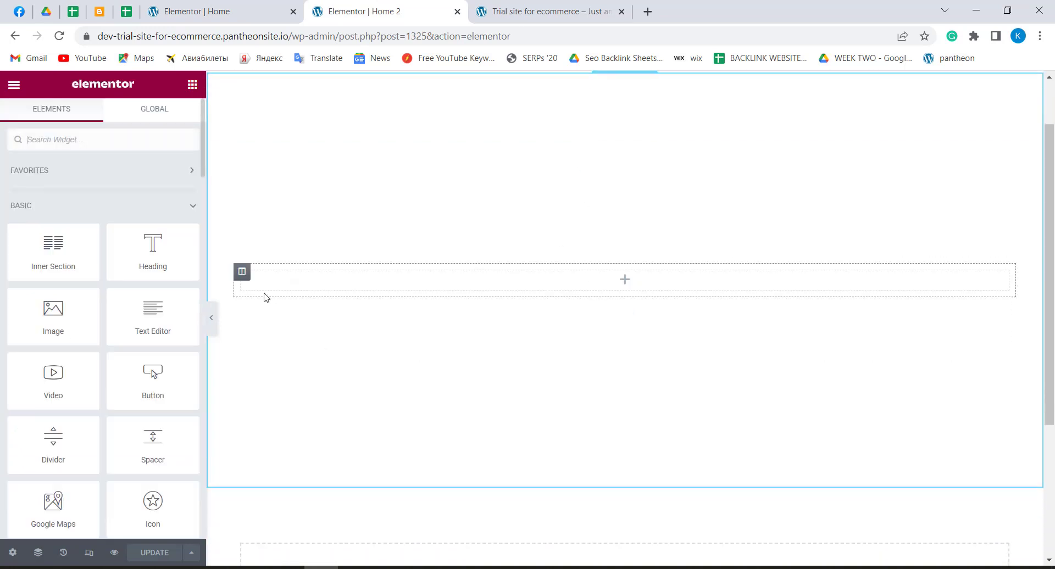
pyautogui.scroll(1, 655, 152)
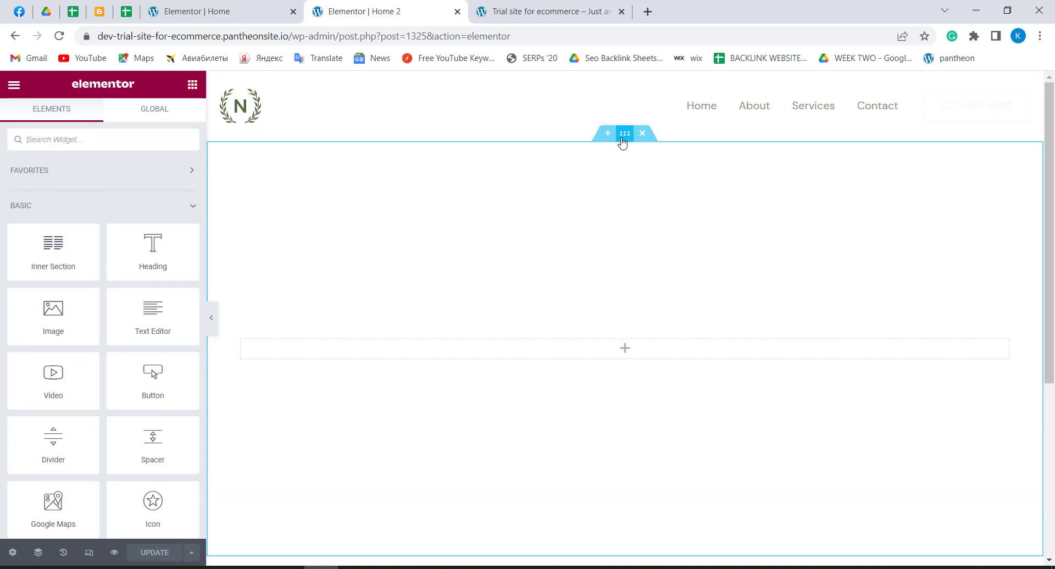
pyautogui.click(624, 134)
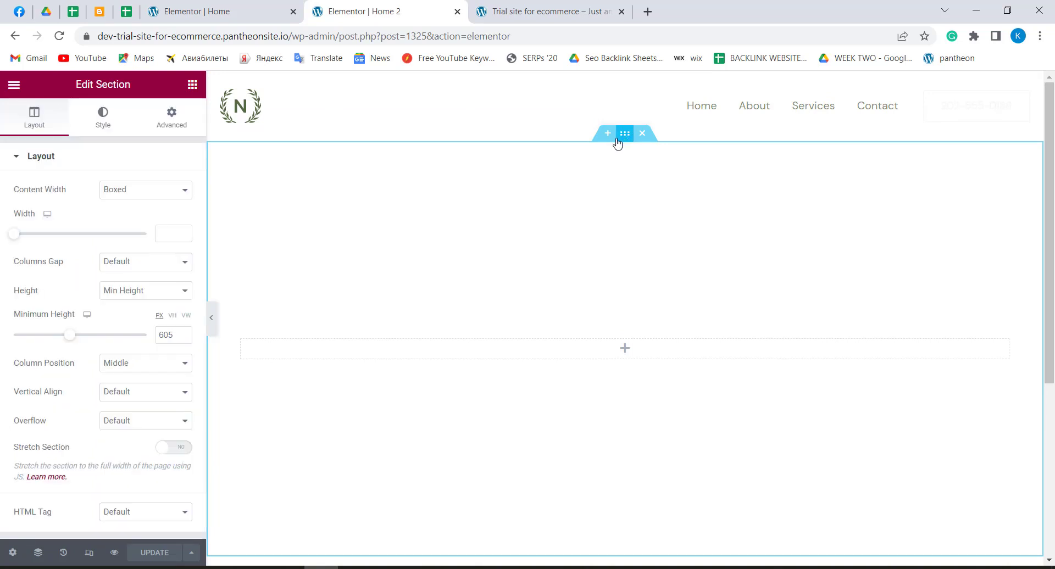
pyautogui.click(104, 126)
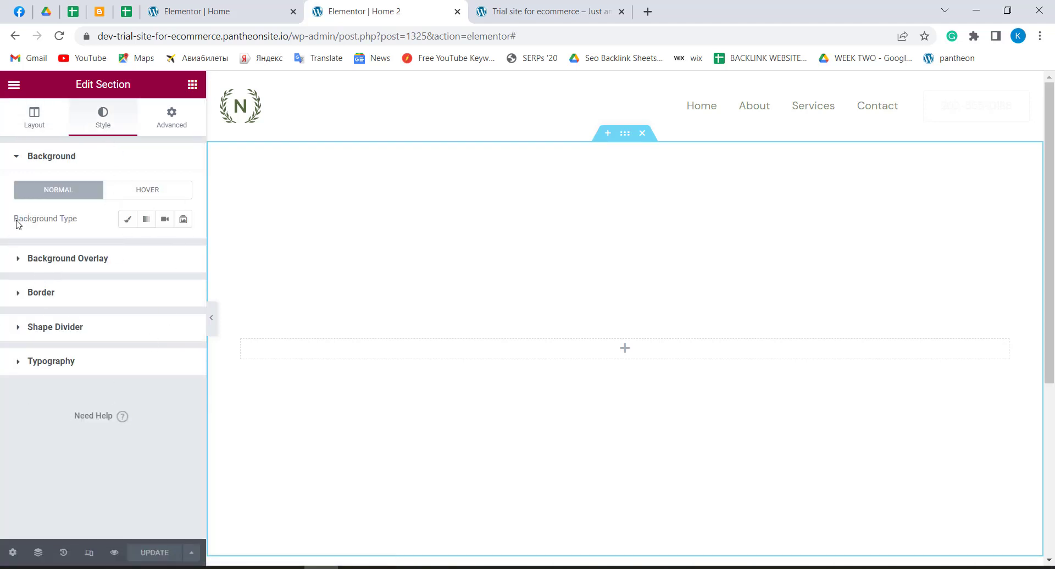
# Compare the Home and Home 2 sections' background settings, and review Home 2's overlay, border, shape divider and typography settings
pyautogui.click(187, 8)
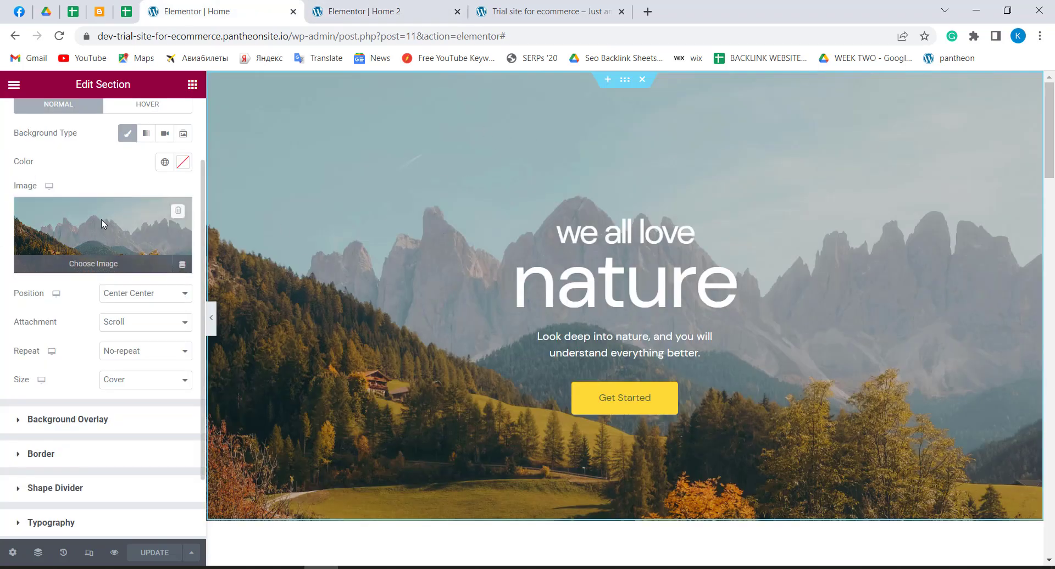
pyautogui.scroll(2, 101, 218)
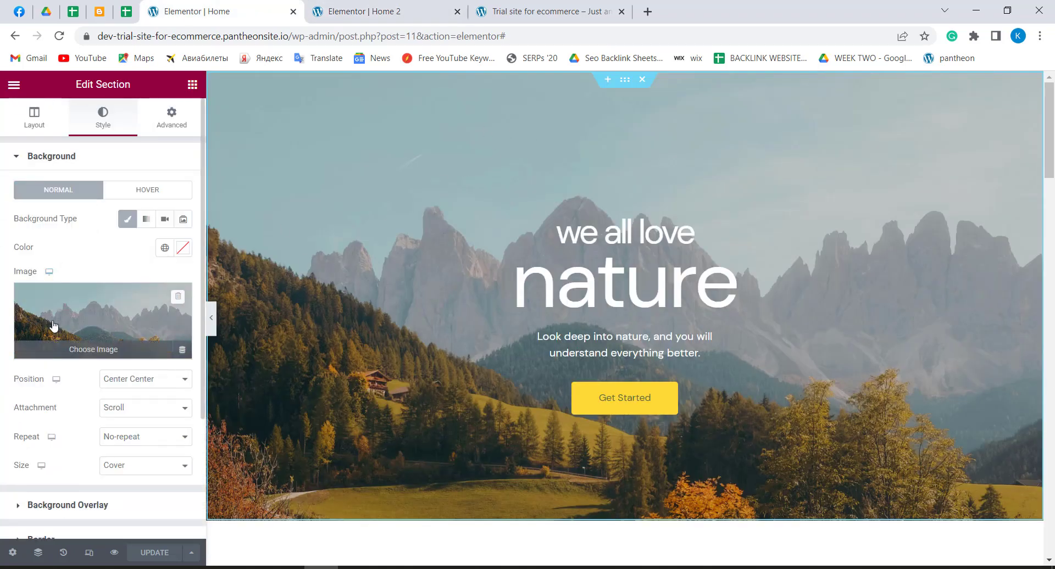
pyautogui.click(339, 8)
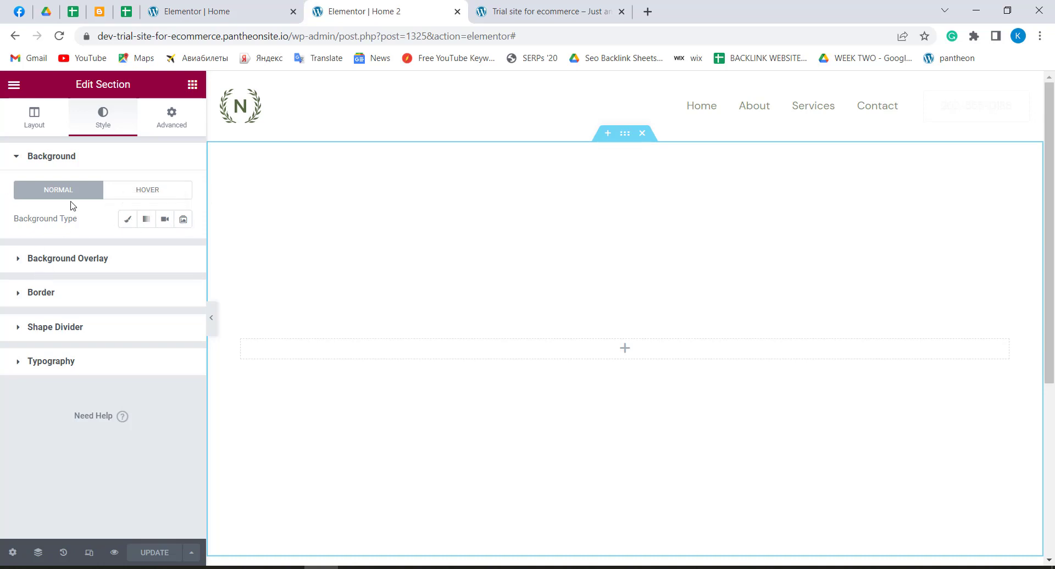
pyautogui.click(20, 260)
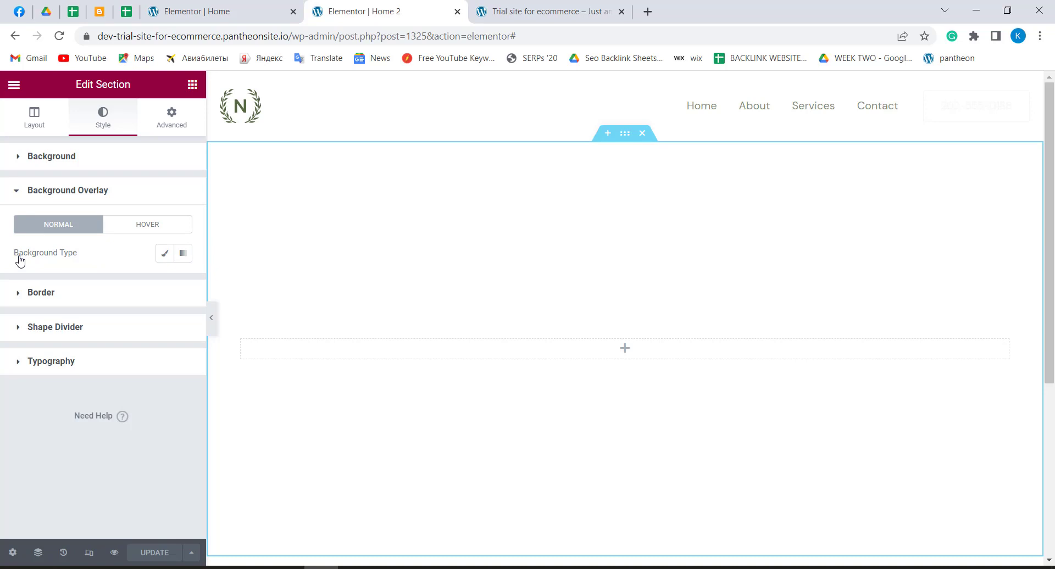
pyautogui.click(22, 295)
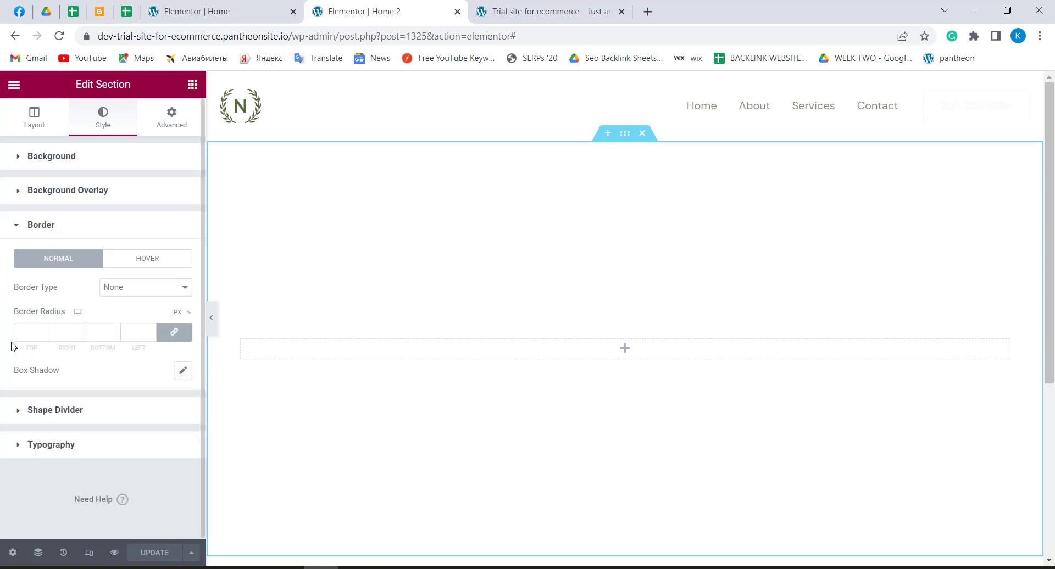
pyautogui.click(17, 411)
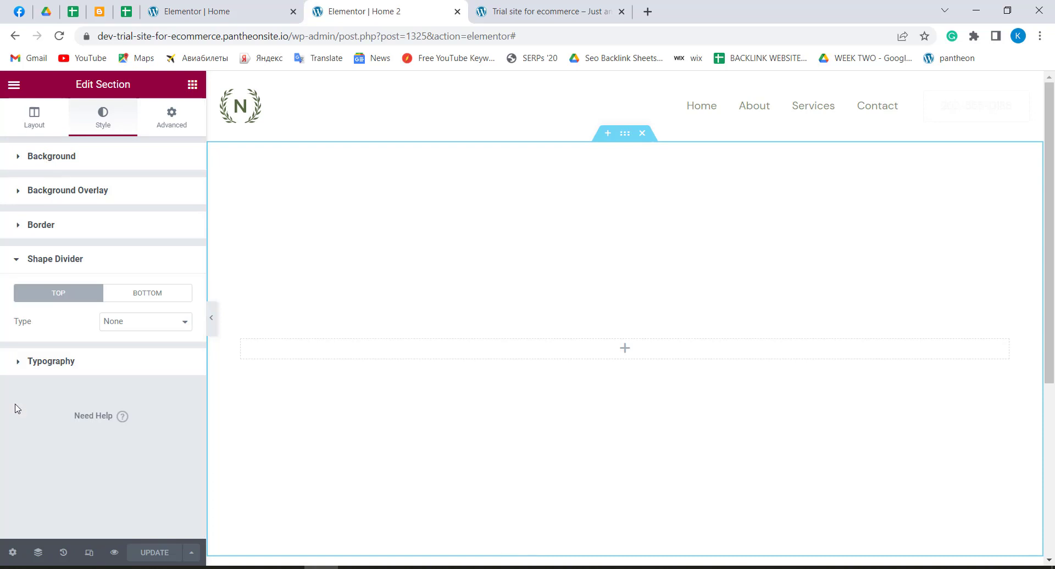
pyautogui.click(17, 365)
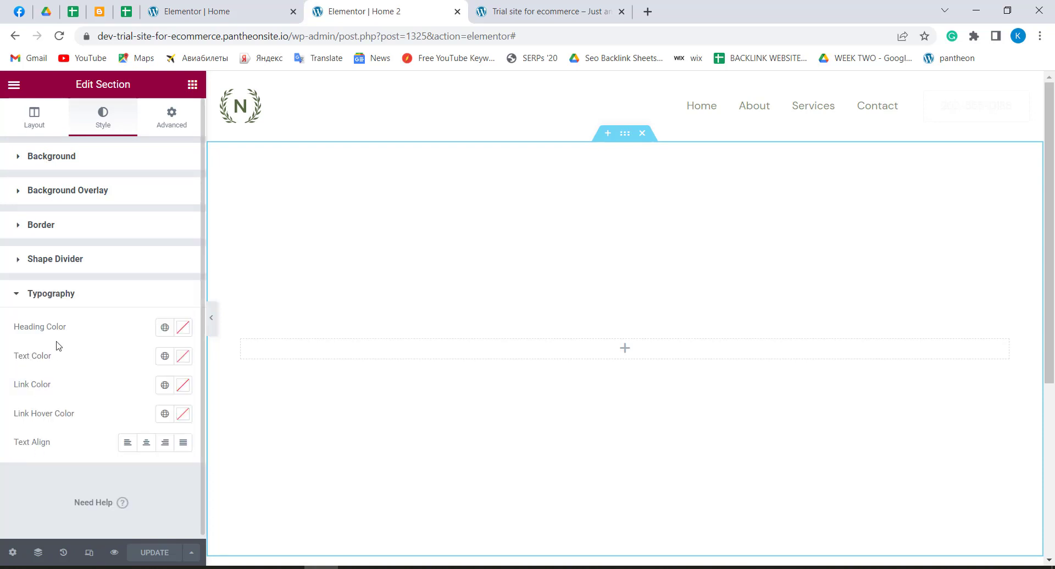
pyautogui.click(21, 159)
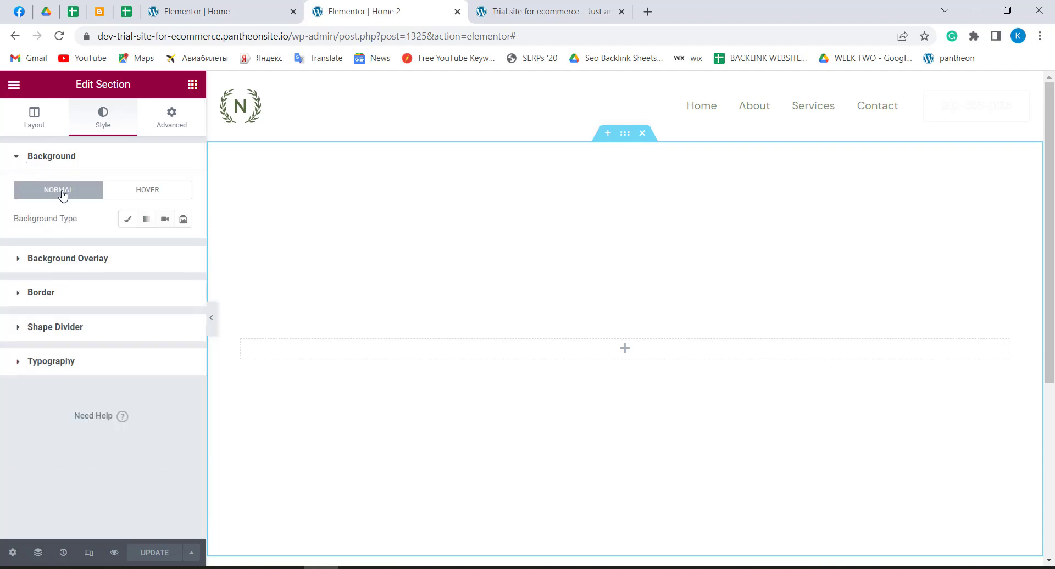
pyautogui.click(210, 7)
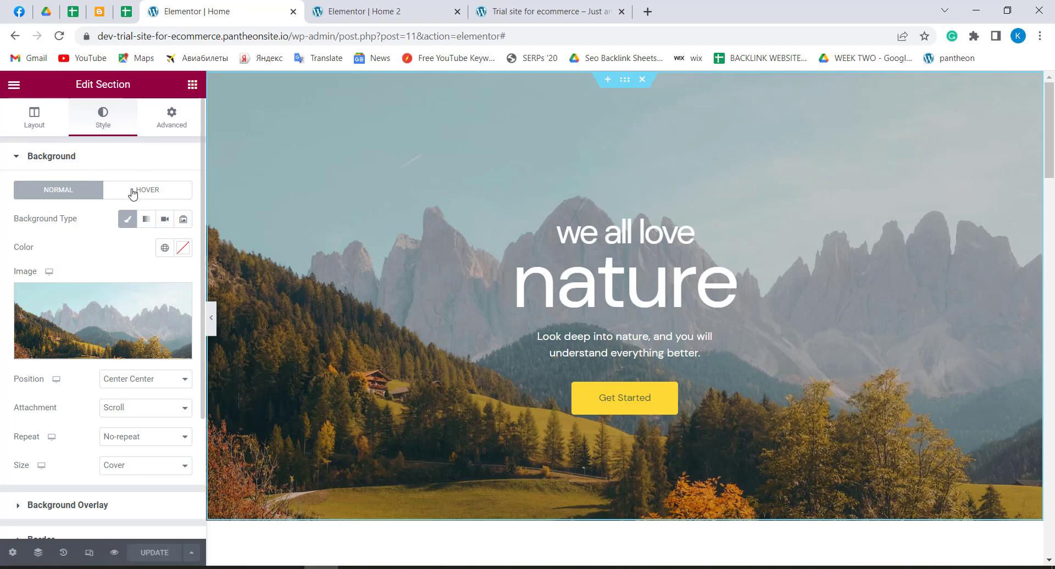
pyautogui.click(375, 8)
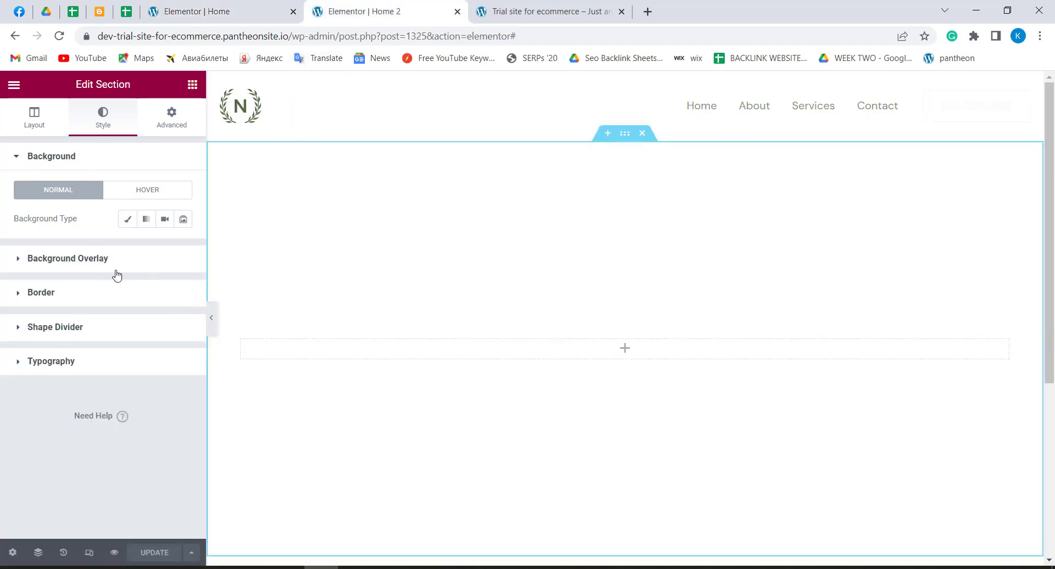
# Give the Home 2 section a classic background with the image header-hero.jpg from the media library
pyautogui.click(128, 225)
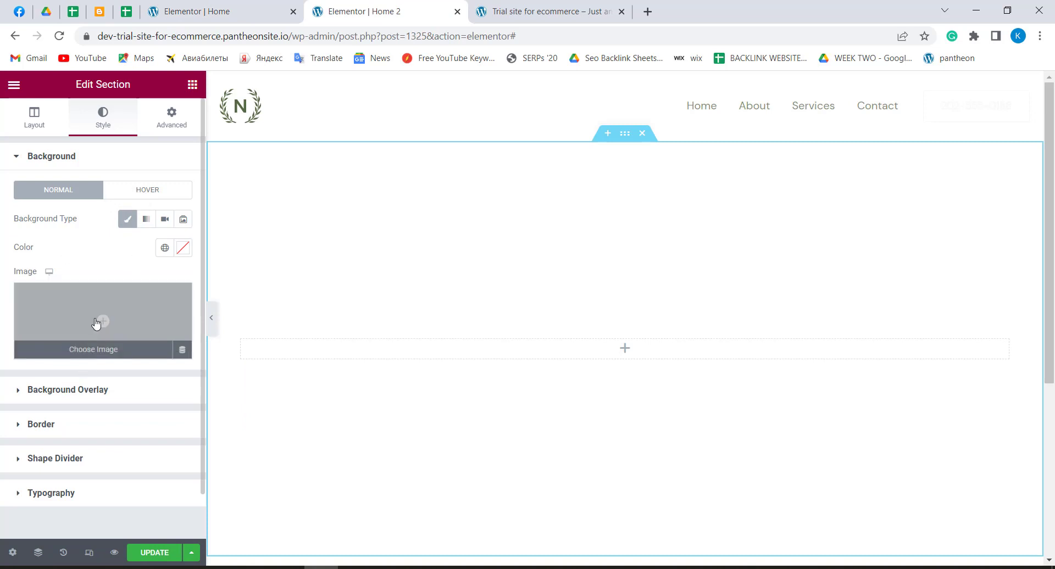
pyautogui.click(96, 323)
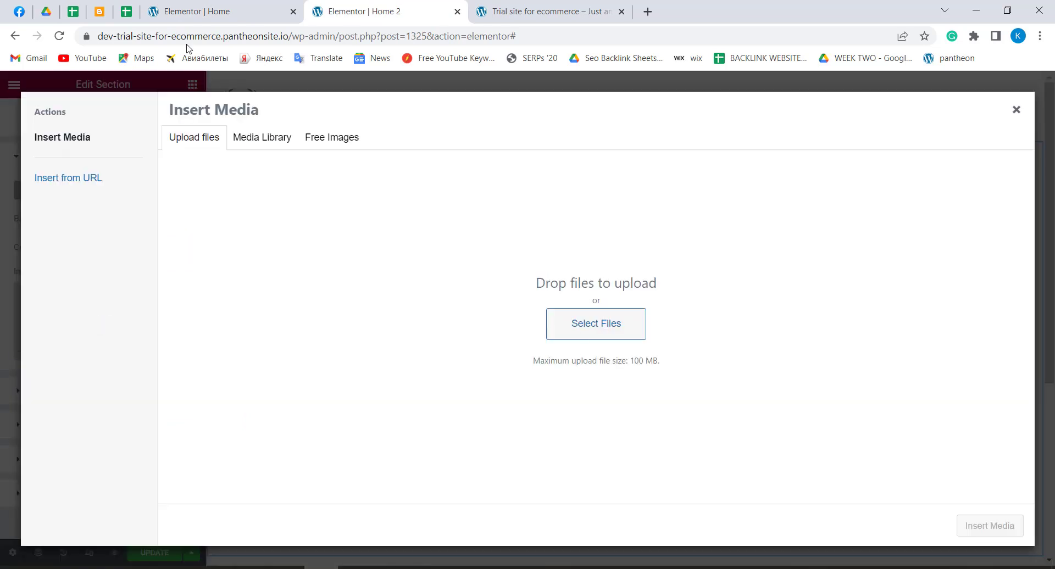
pyautogui.click(249, 142)
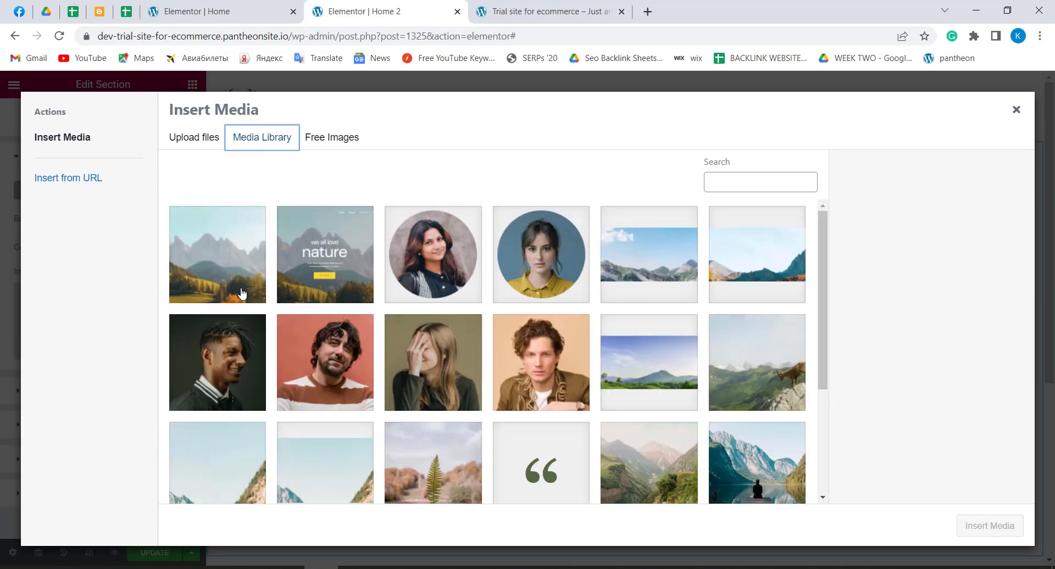
pyautogui.click(205, 274)
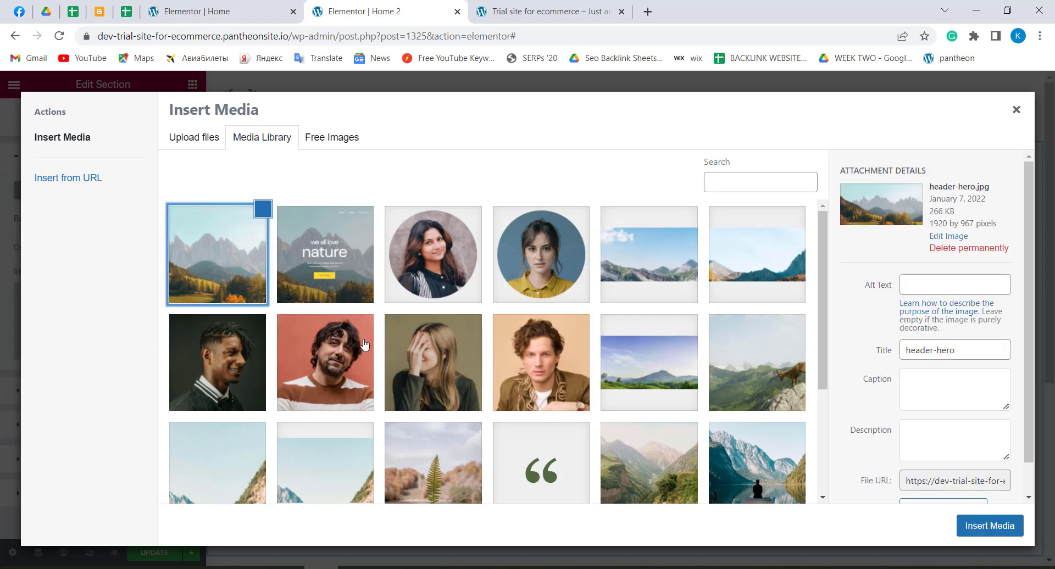
pyautogui.click(987, 531)
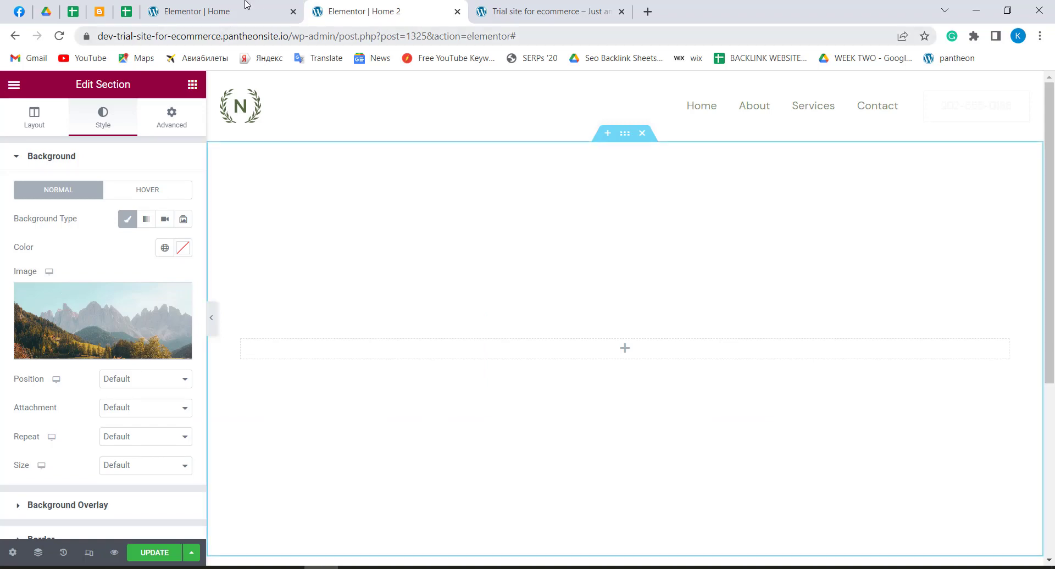
# Set the Home 2 section's background image position to Center Center, matching the Home page's hero section
pyautogui.click(231, 6)
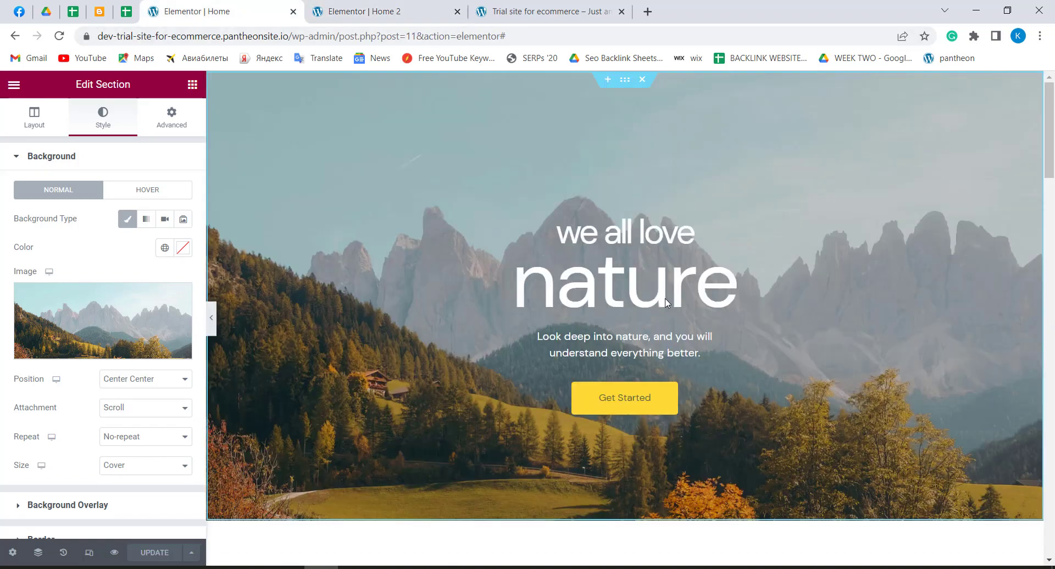
pyautogui.click(371, 11)
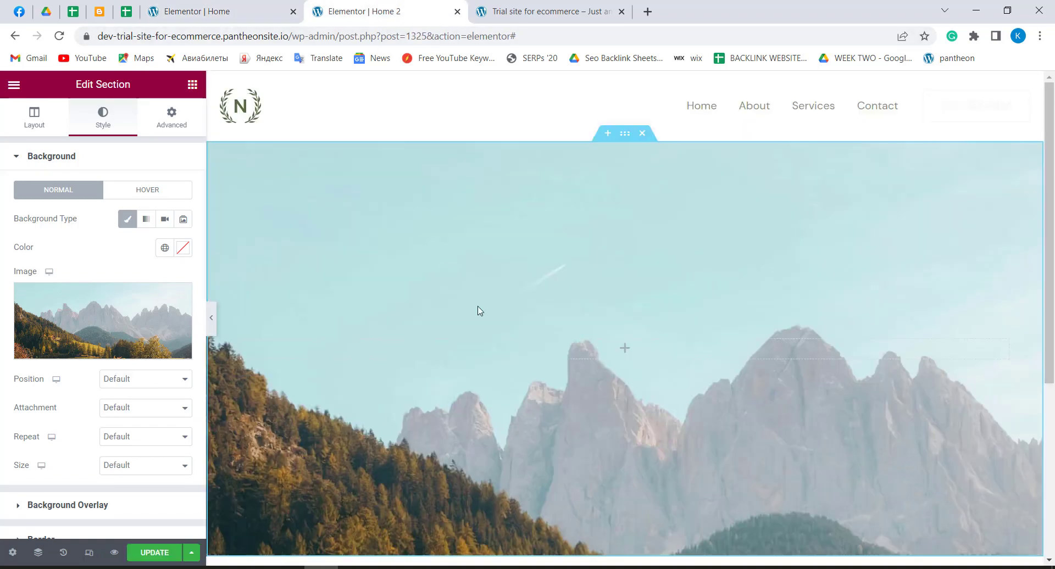
pyautogui.scroll(-3, 695, 334)
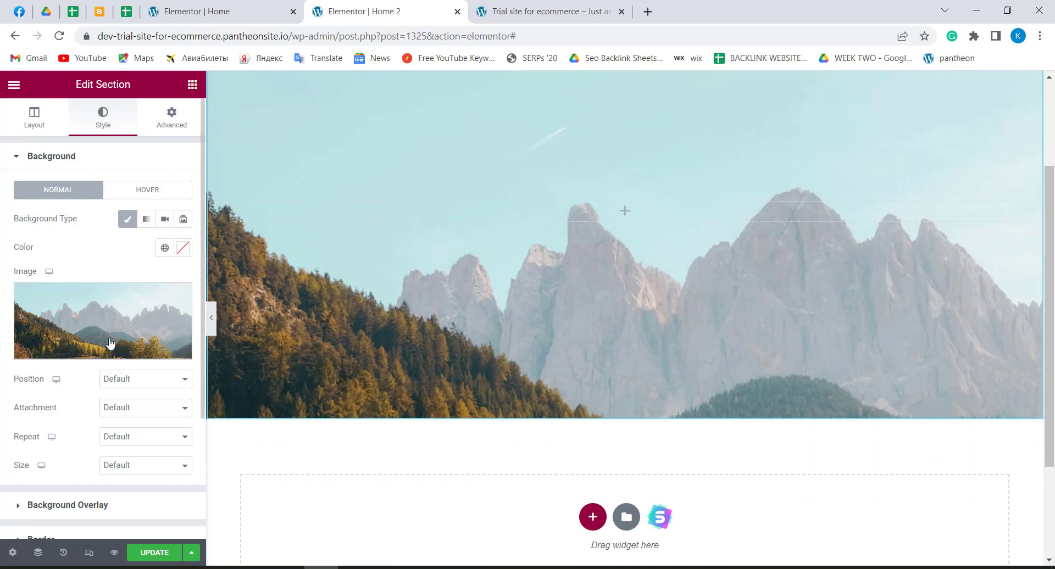
pyautogui.click(196, 16)
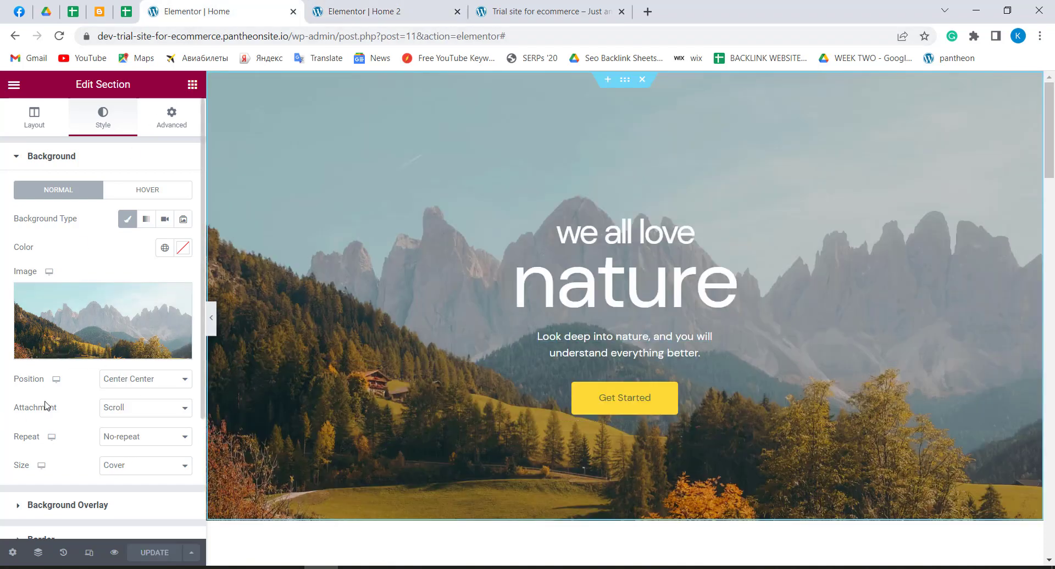
pyautogui.scroll(-2, 122, 395)
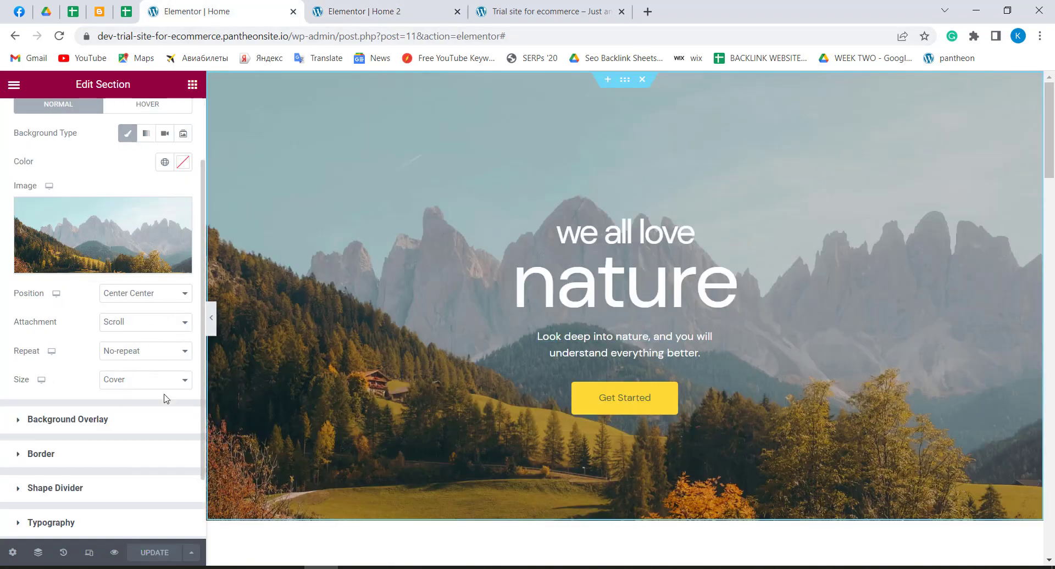
pyautogui.click(349, 8)
pyautogui.scroll(-3, 239, 197)
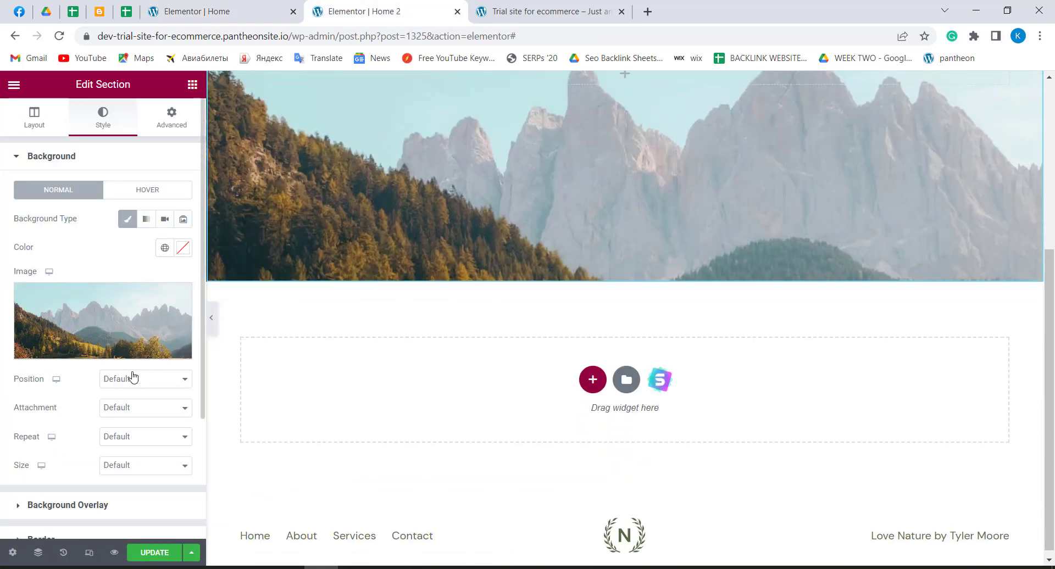
pyautogui.click(174, 380)
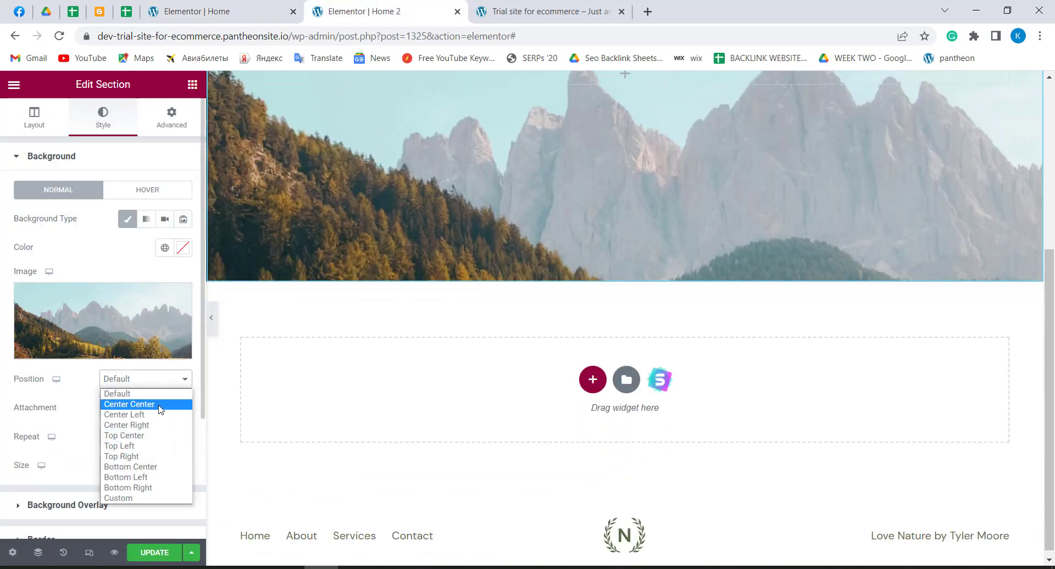
pyautogui.click(159, 405)
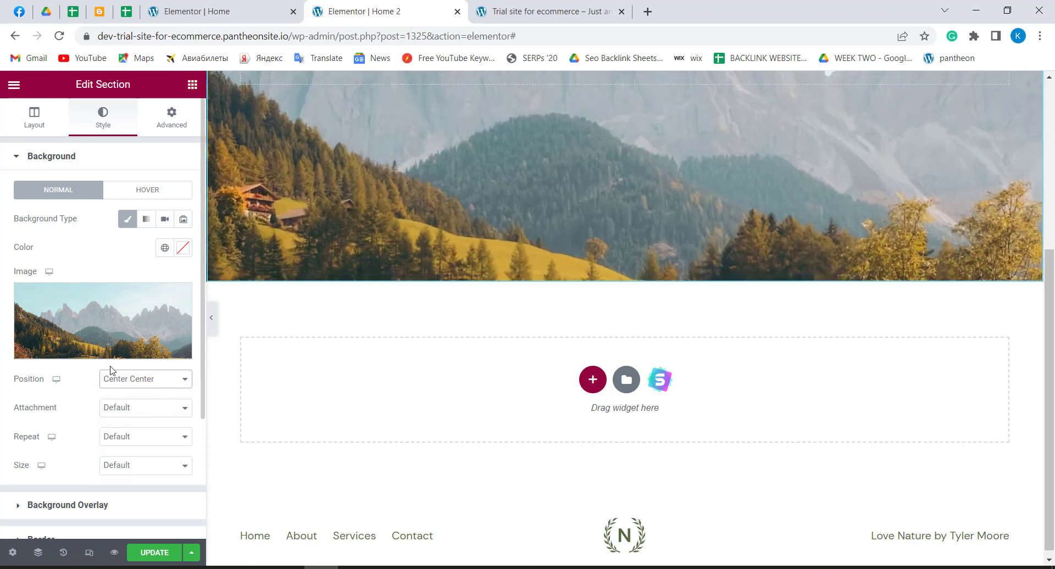
# Set the background image's attachment to Scroll and its repeat to No-repeat, matching the Home page's hero section
pyautogui.scroll(-2, 125, 379)
pyautogui.click(162, 325)
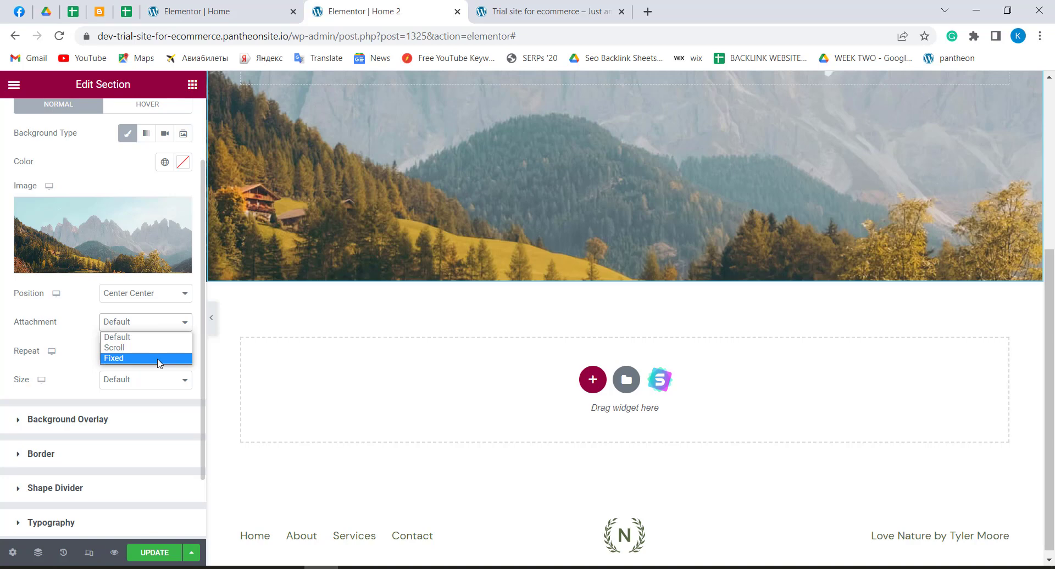
pyautogui.hotkey('ctrl', 'shift', 'Tab')
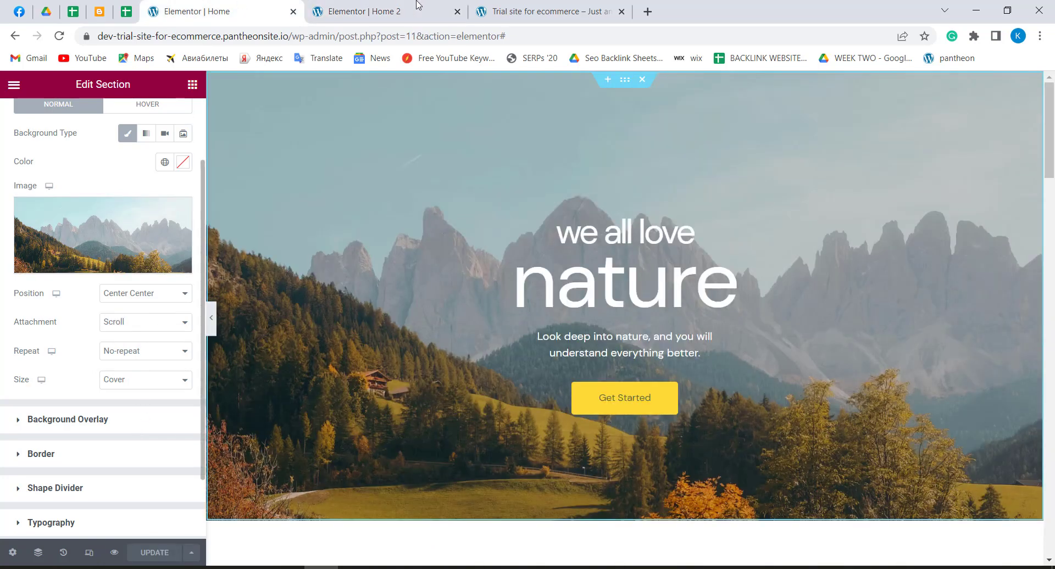
pyautogui.hotkey('ctrl', 'Tab')
pyautogui.click(167, 324)
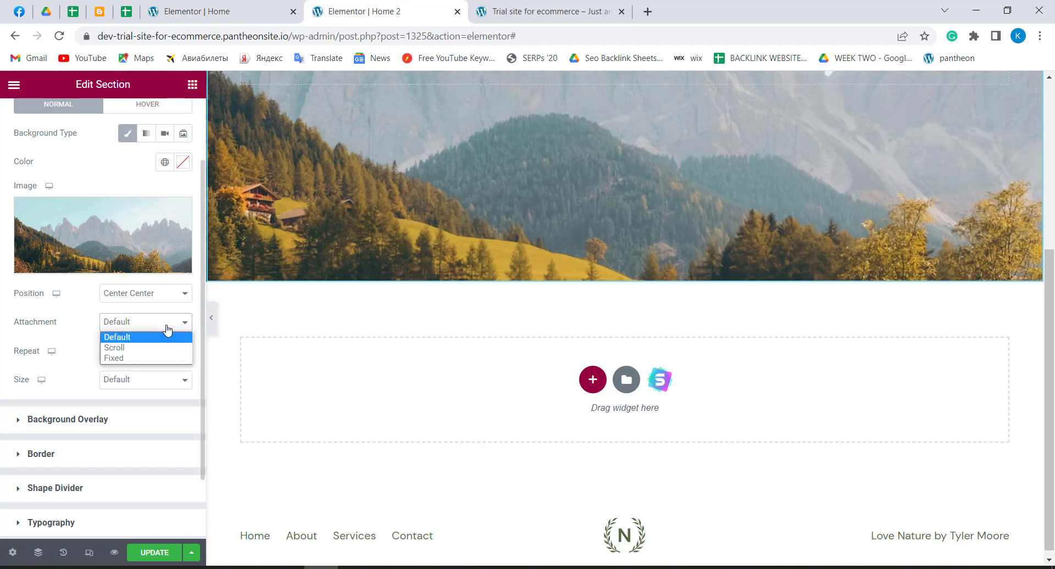
pyautogui.click(160, 351)
pyautogui.click(161, 353)
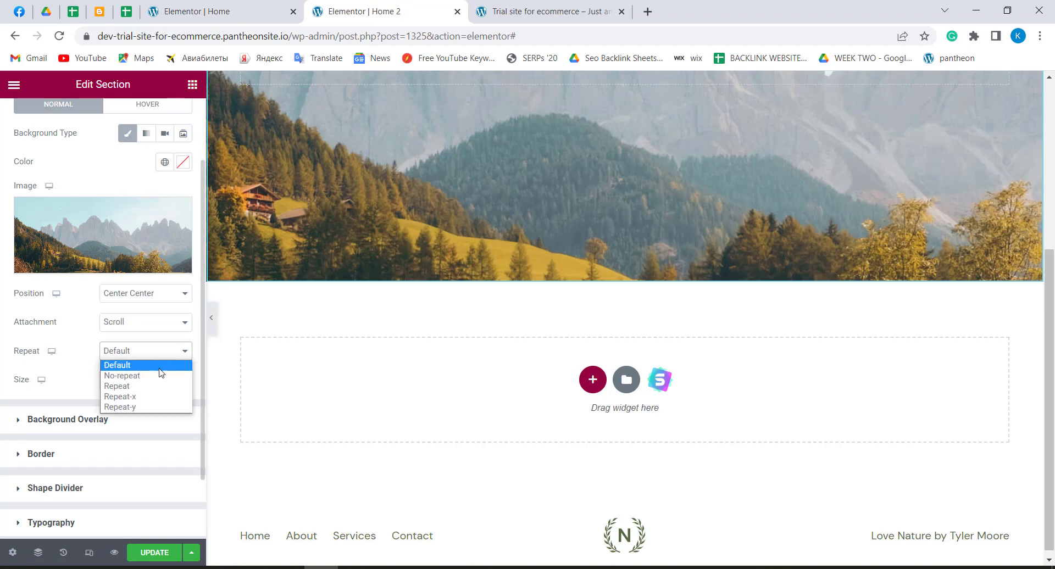
pyautogui.click(144, 374)
pyautogui.scroll(-2, 143, 377)
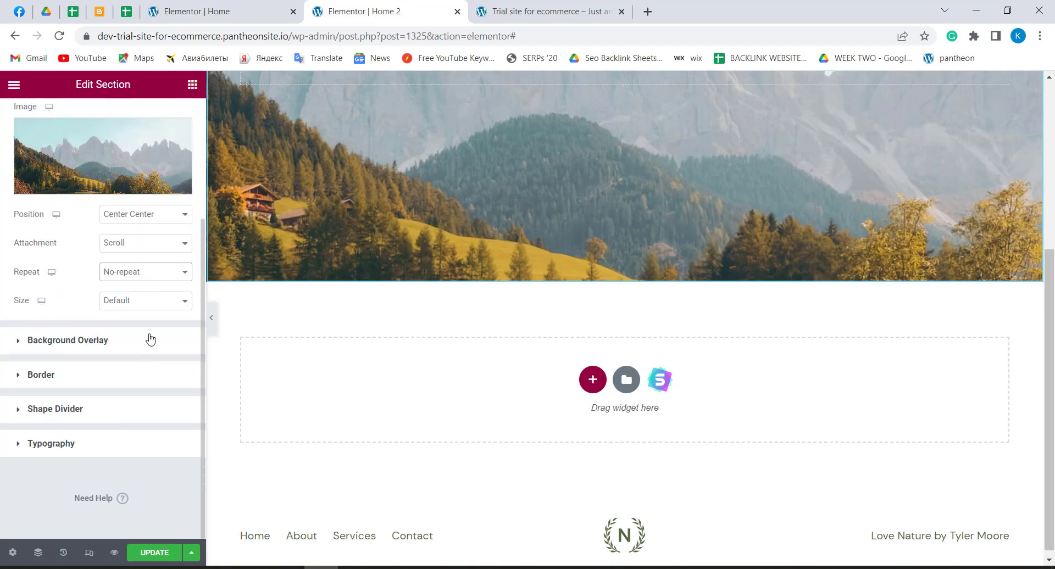
# Set the Home 2 section's background image size to Cover, matching the Home page's hero section
pyautogui.click(153, 303)
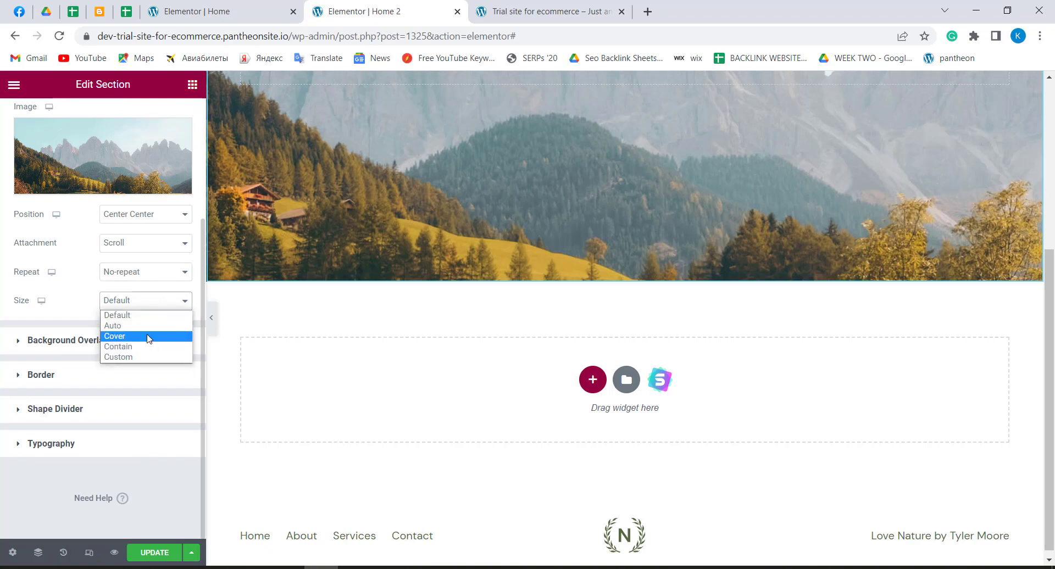
pyautogui.click(204, 13)
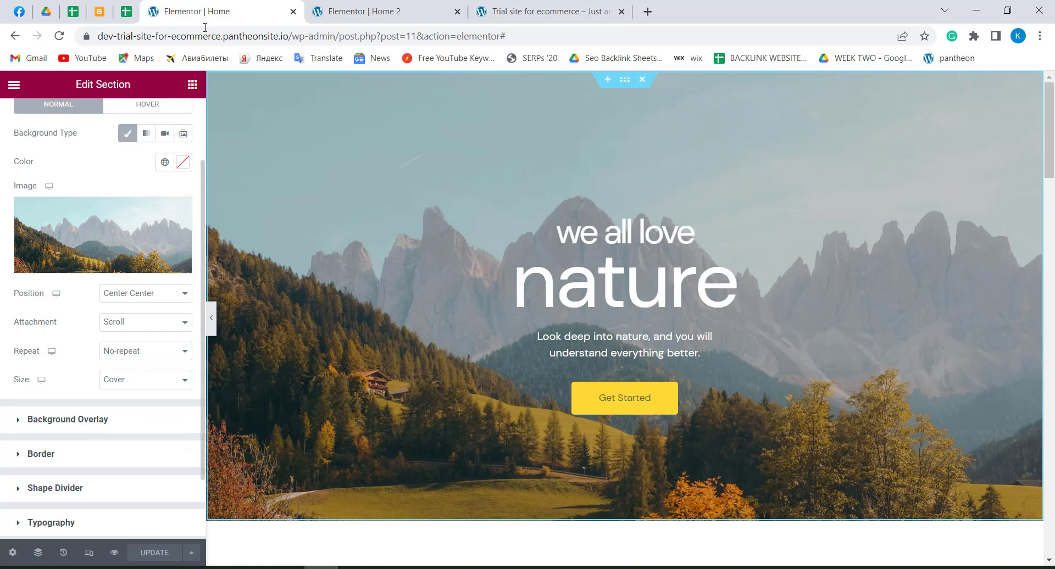
pyautogui.click(363, 12)
pyautogui.click(177, 306)
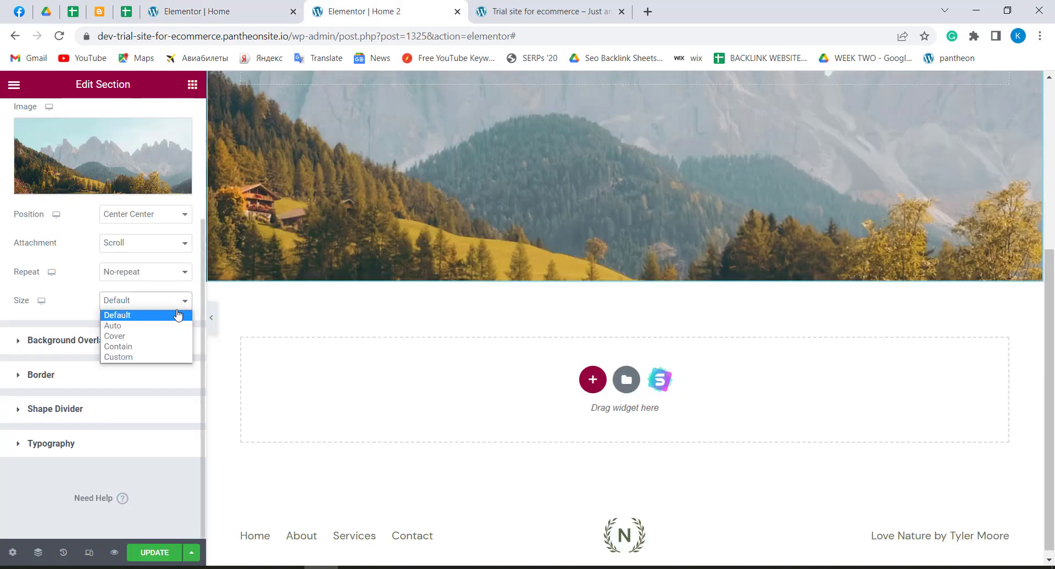
pyautogui.click(148, 337)
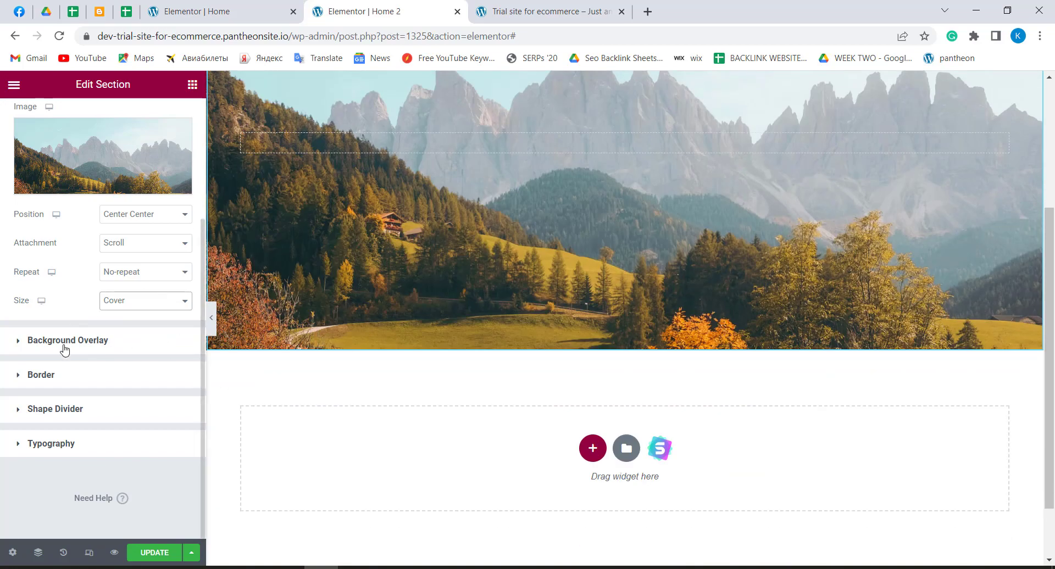
# Examine the Home page hero section's background overlay type, color, image, opacity and blend mode as a reference for Home 2
pyautogui.click(247, 11)
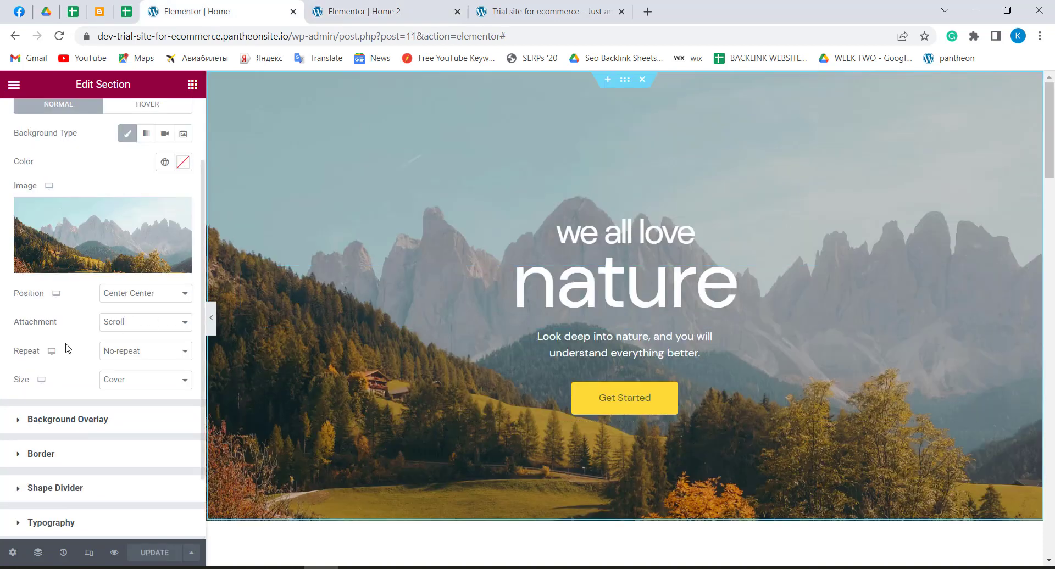
pyautogui.scroll(-2, 120, 362)
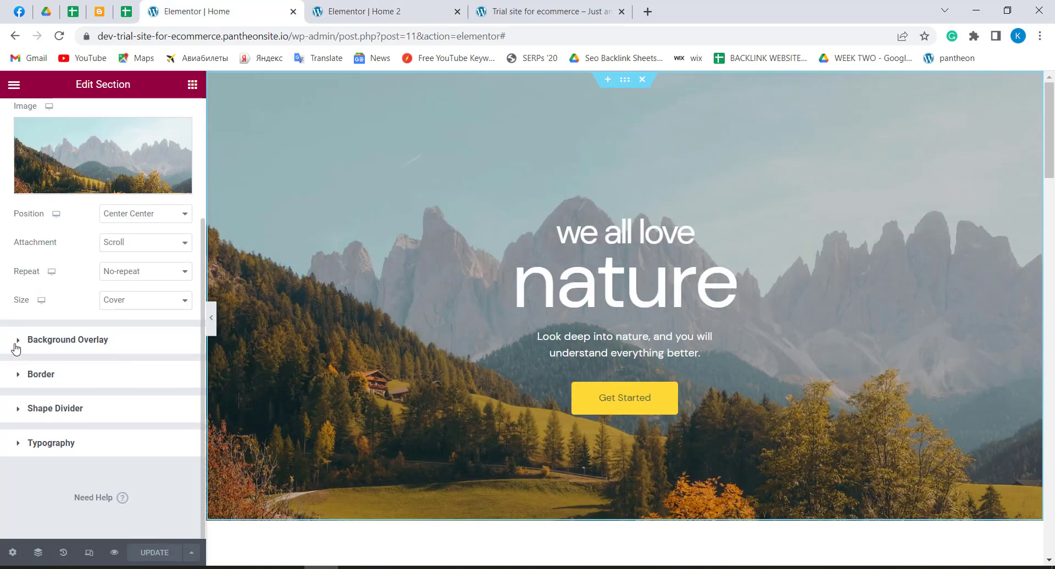
pyautogui.scroll(4, 148, 248)
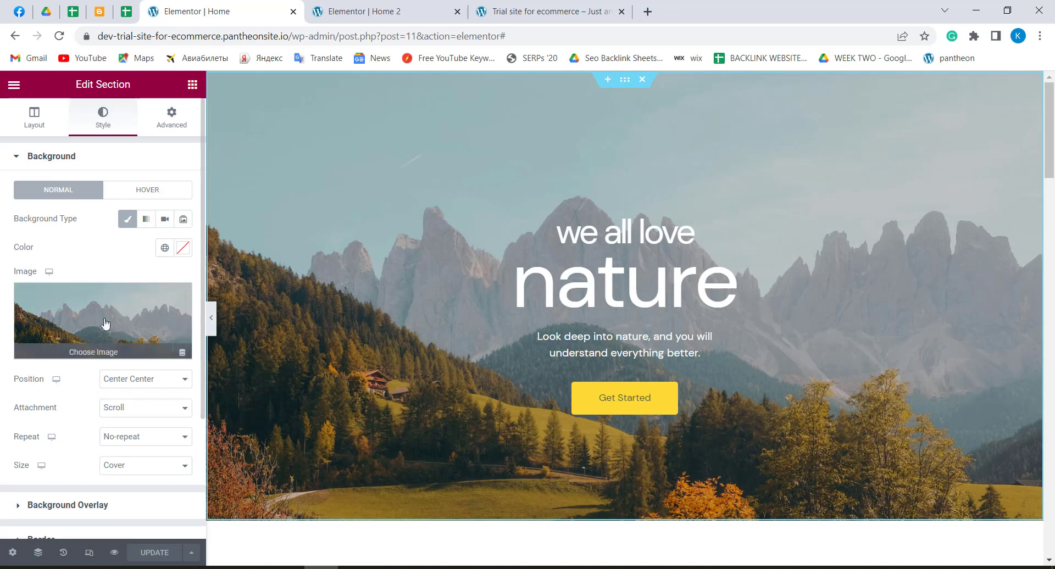
pyautogui.scroll(-3, 137, 329)
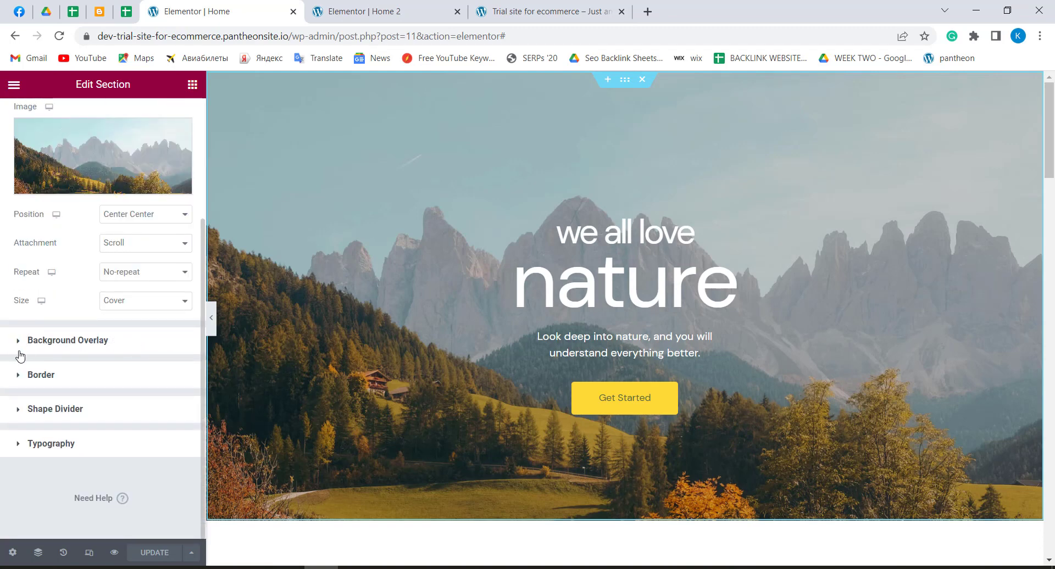
pyautogui.click(18, 346)
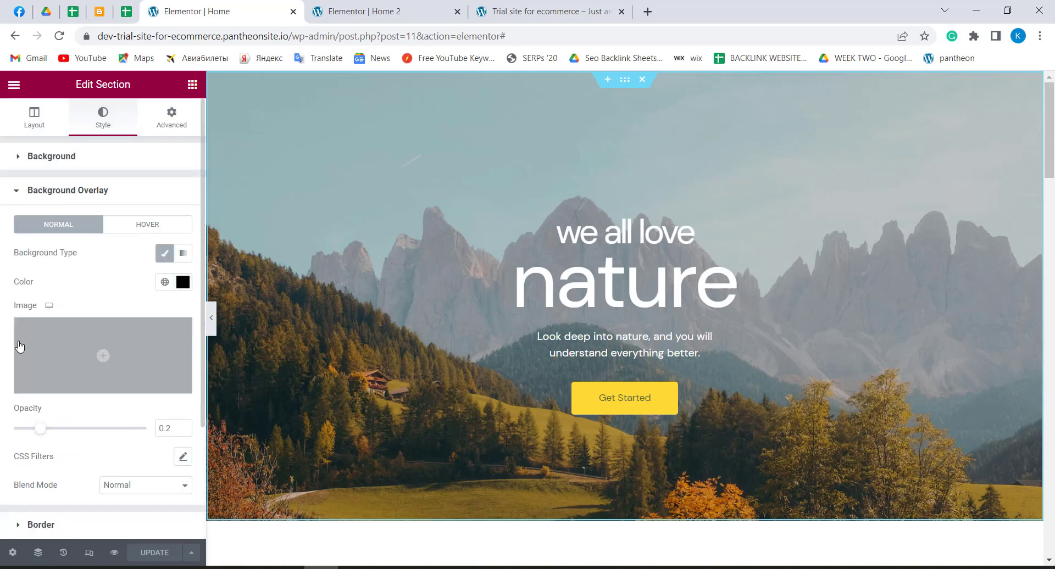
pyautogui.click(19, 349)
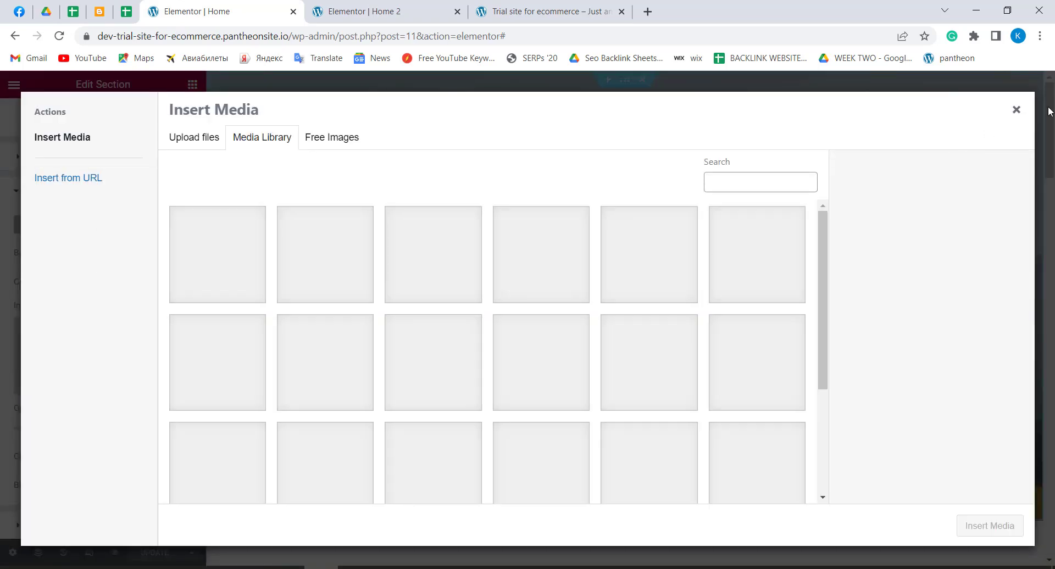
pyautogui.click(1016, 109)
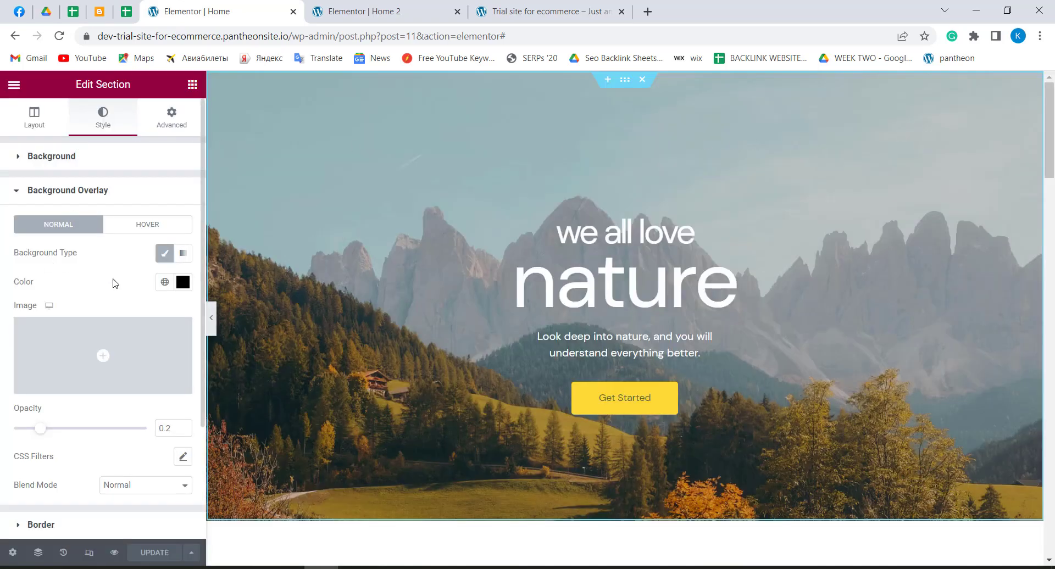
pyautogui.scroll(-2, 118, 264)
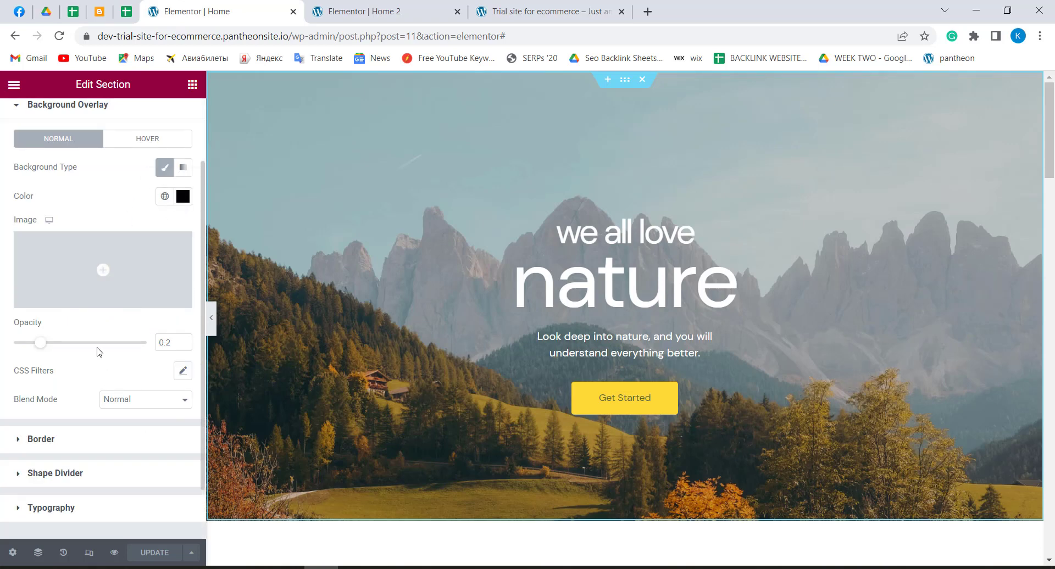
pyautogui.scroll(-1, 123, 384)
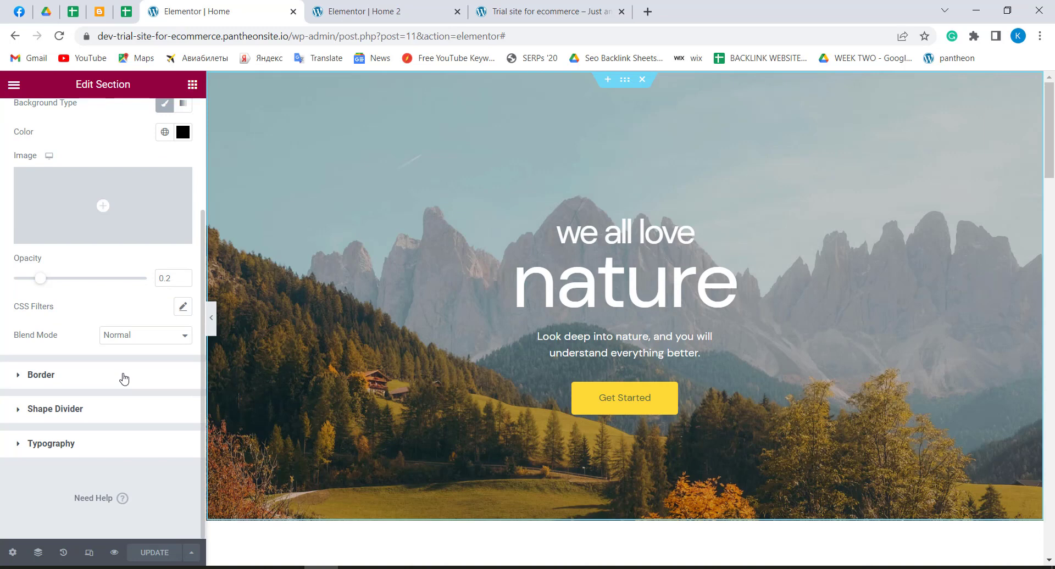
pyautogui.scroll(2, 123, 379)
pyautogui.click(352, 11)
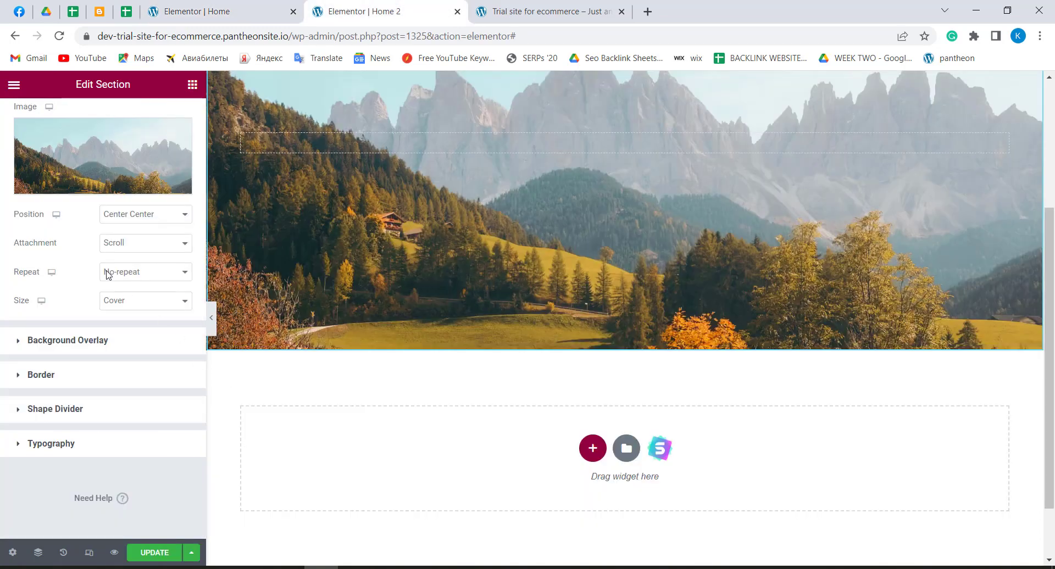
# Give the Home 2 section a classic background overlay in black, #000000
pyautogui.click(22, 343)
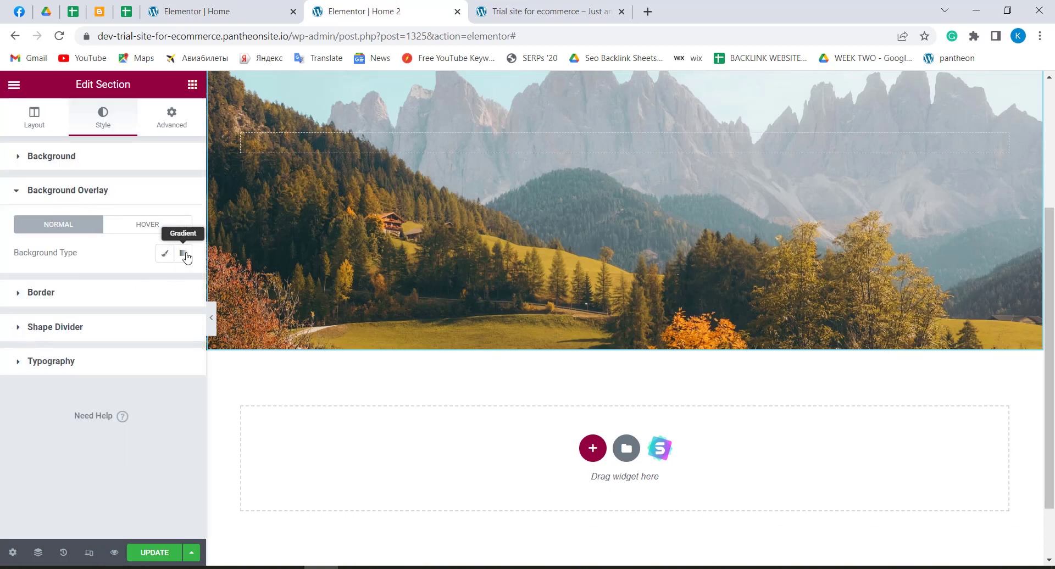
pyautogui.click(157, 9)
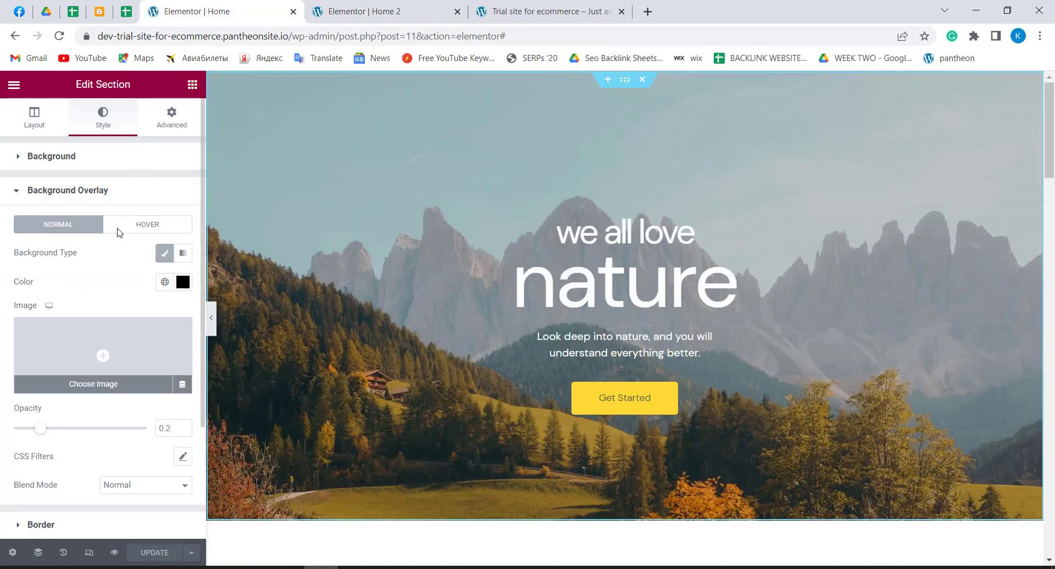
pyautogui.click(316, 7)
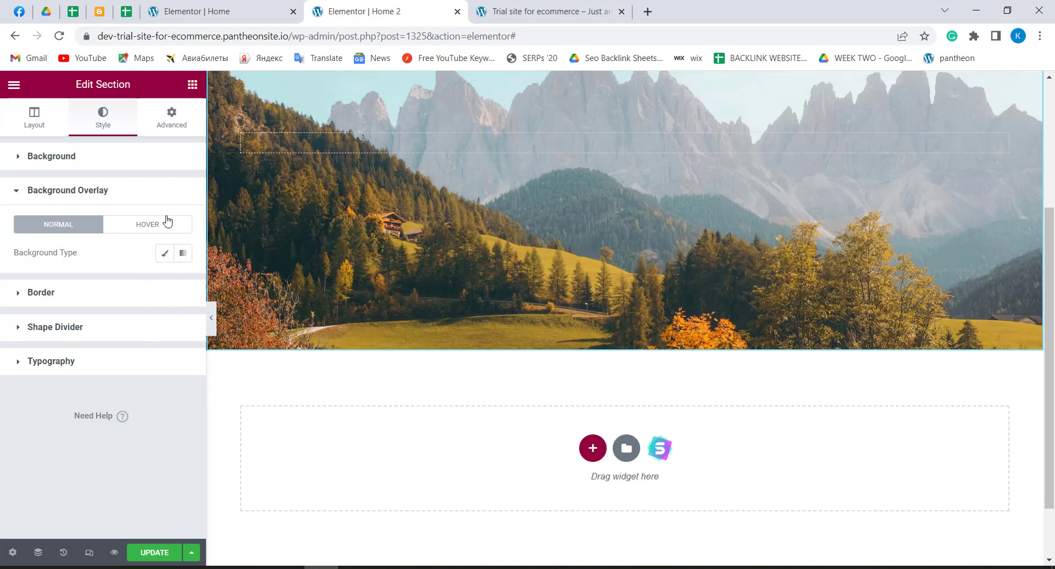
pyautogui.click(164, 254)
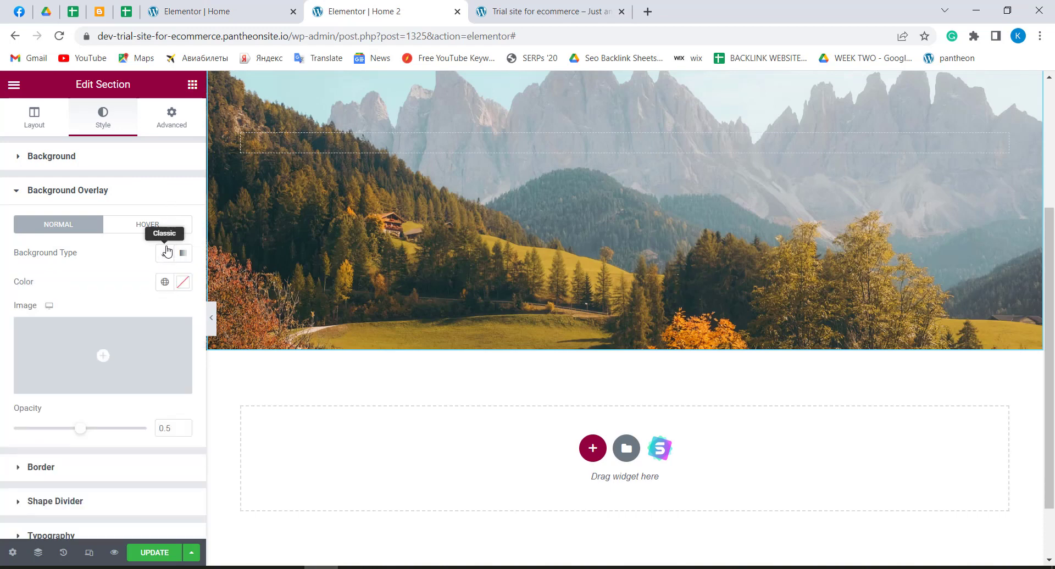
pyautogui.click(183, 282)
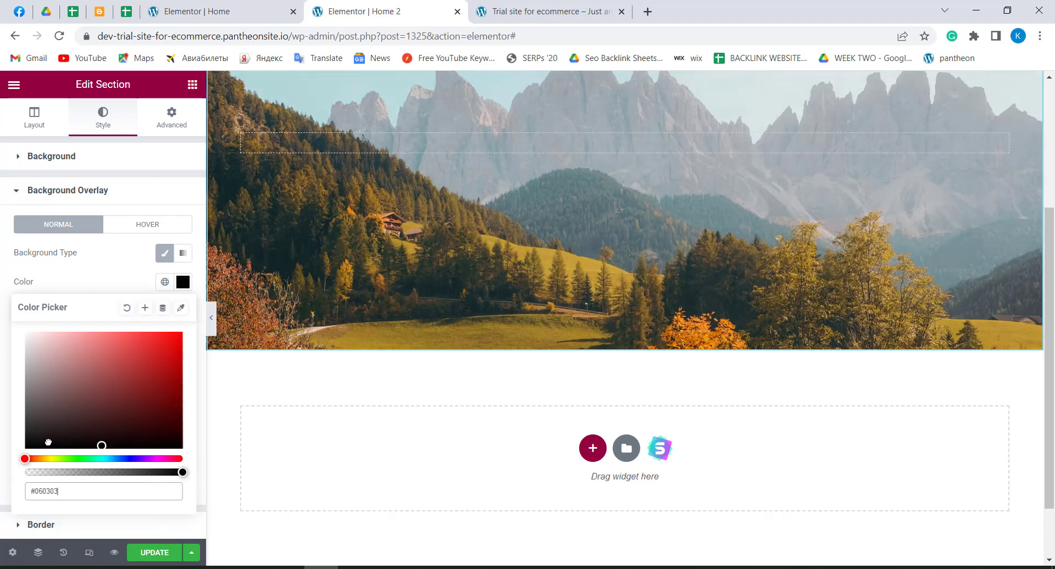
pyautogui.moveTo(101, 443); pyautogui.dragTo(24, 474)
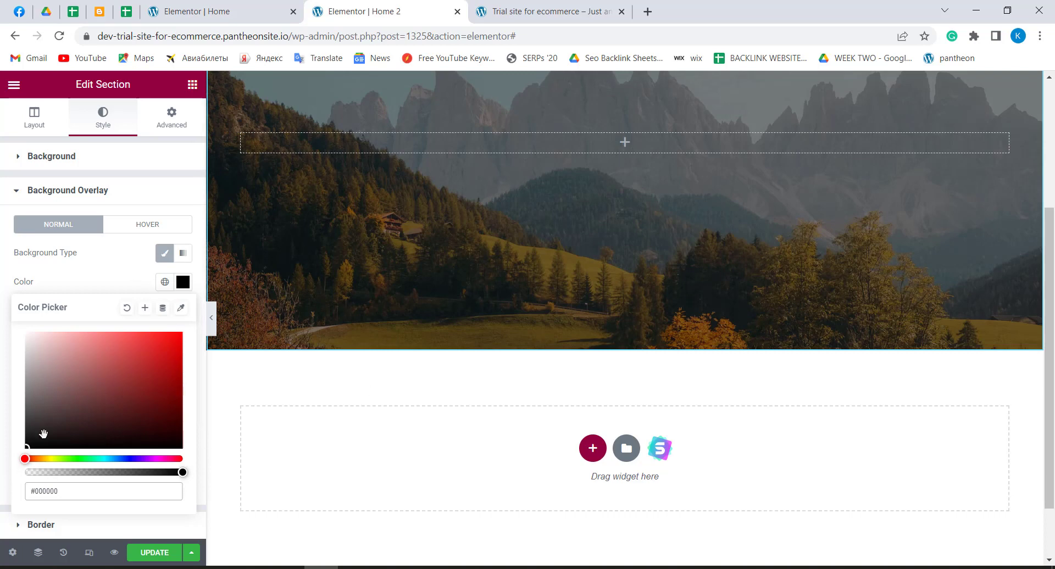
pyautogui.press('BackSpace')
pyautogui.press('BackSpace')
pyautogui.press('BackSpace')
pyautogui.press('BackSpace')
pyautogui.press('BackSpace')
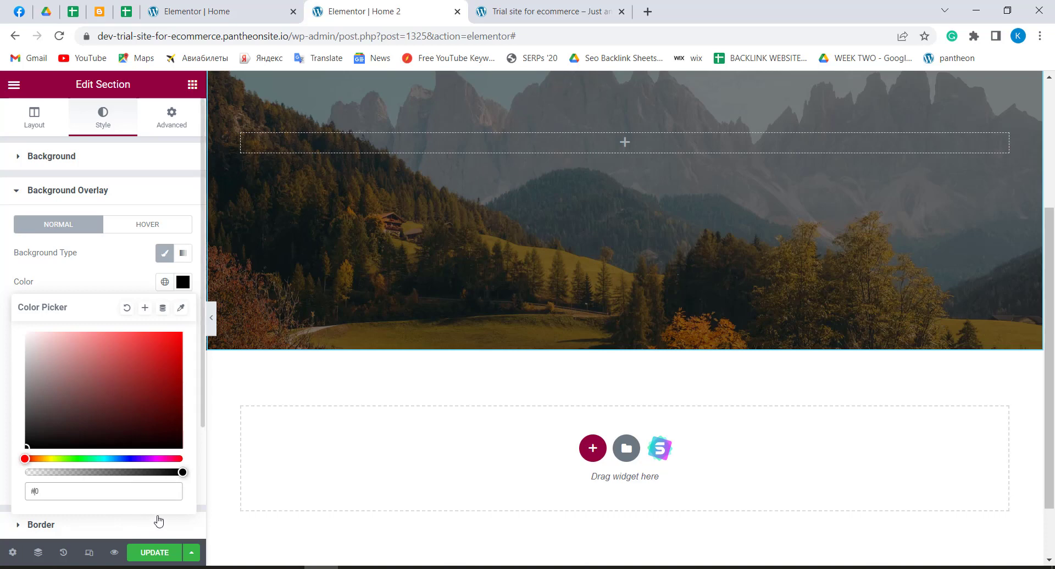
pyautogui.click(163, 285)
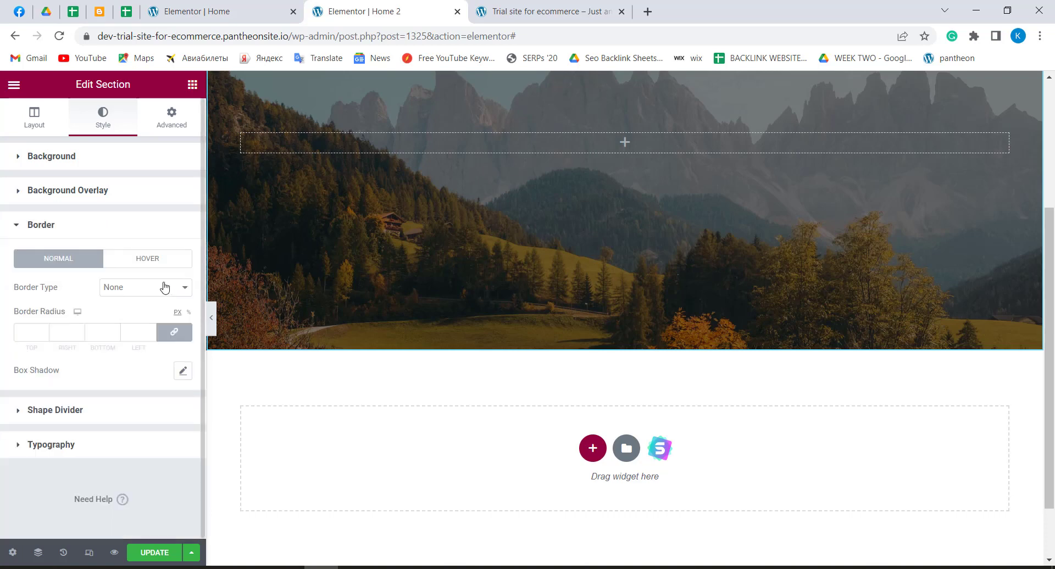
# Set the Home 2 section's background overlay opacity to 0.2 and compare the overlay settings with the Home page
pyautogui.click(18, 193)
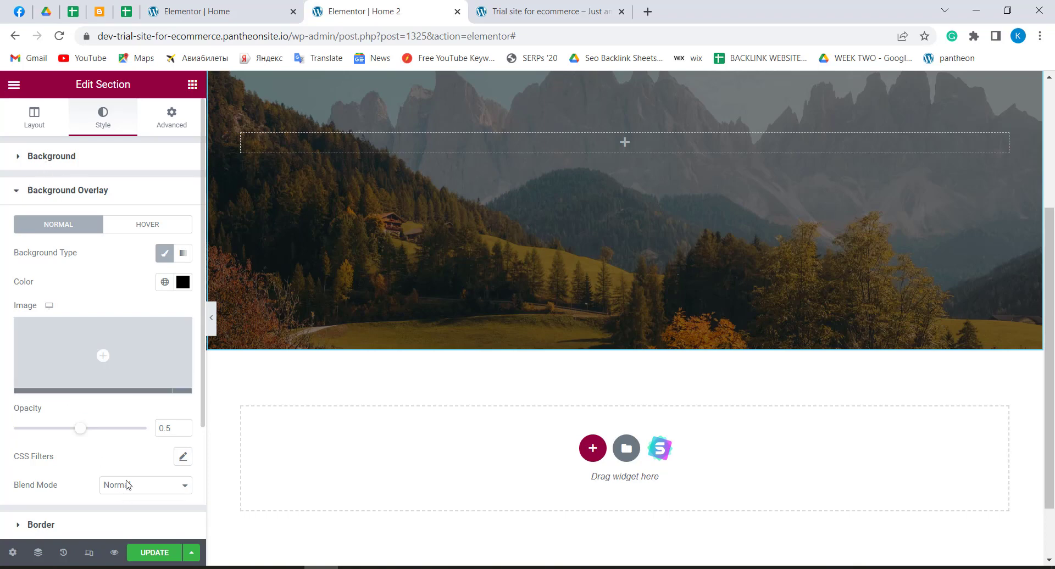
pyautogui.click(184, 431)
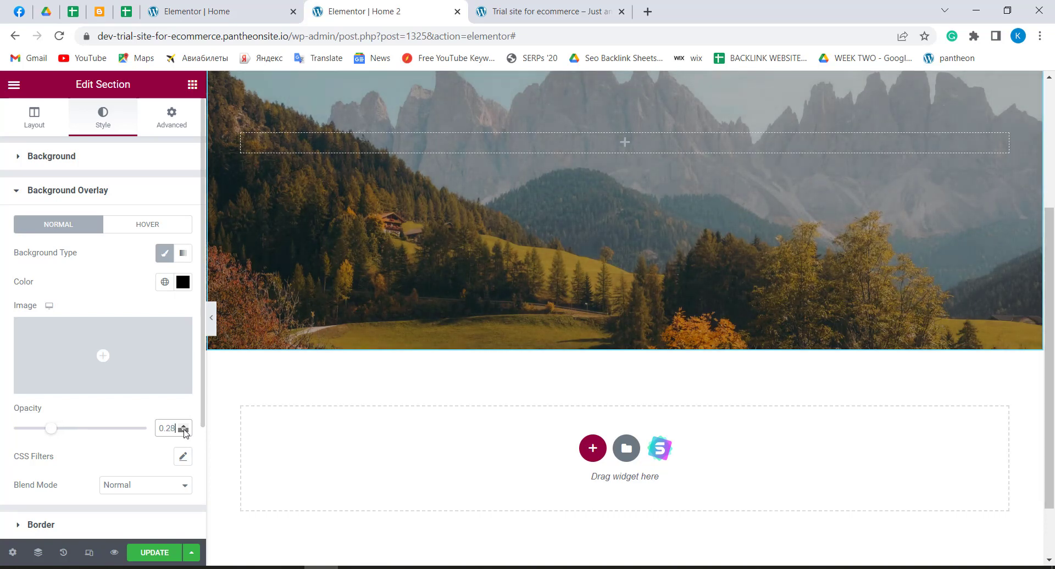
pyautogui.click(184, 432)
pyautogui.click(184, 432)
pyautogui.click(184, 431)
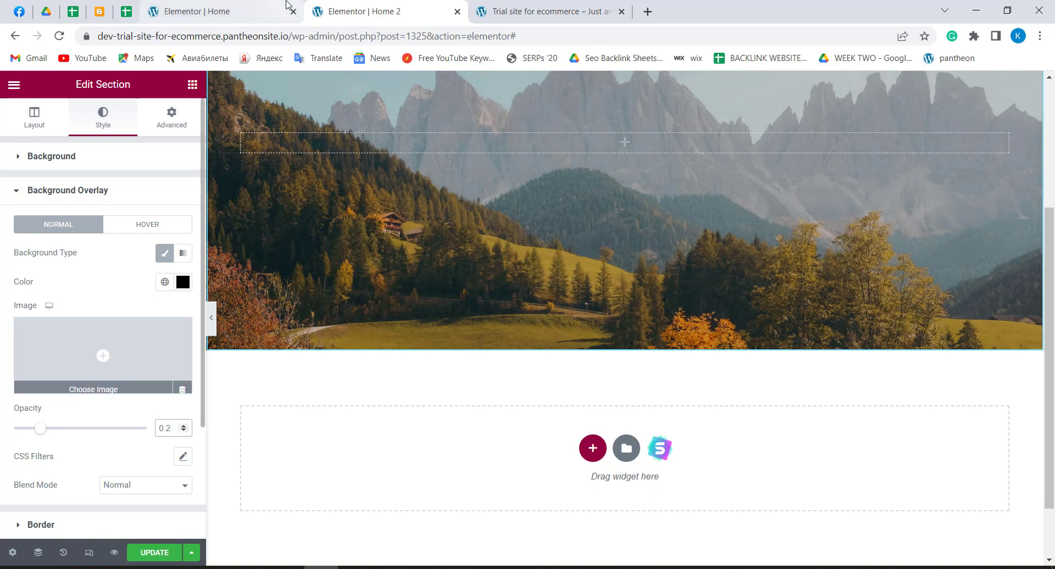
pyautogui.click(243, 8)
pyautogui.scroll(-3, 94, 440)
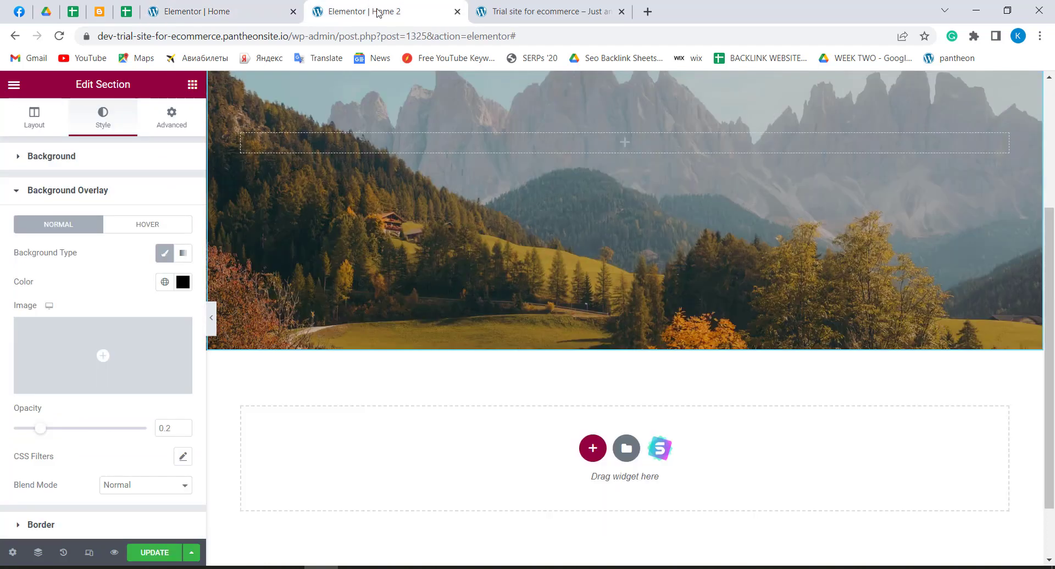
pyautogui.click(379, 11)
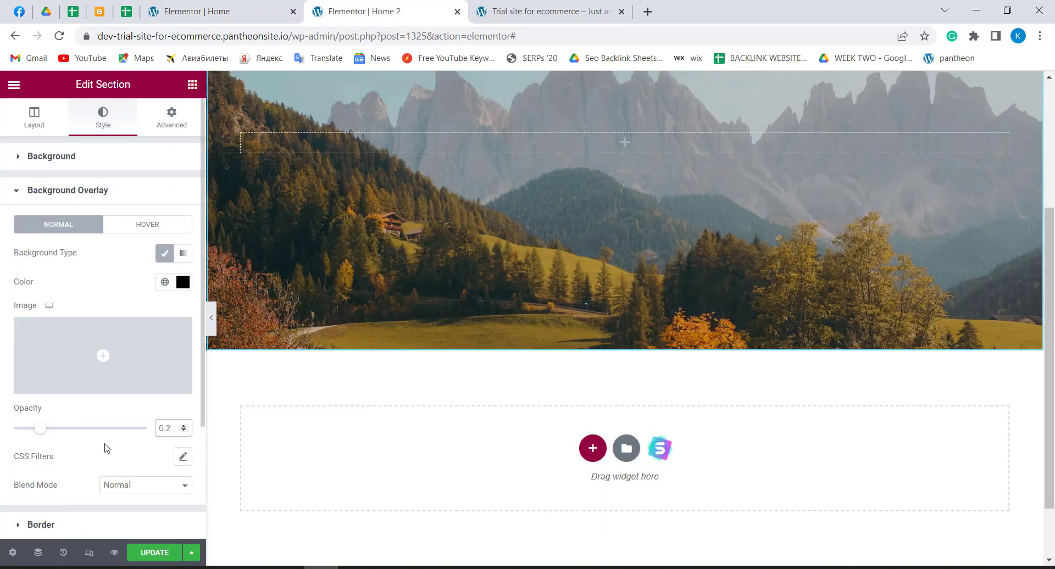
# Examine the Home page hero section's border, shape divider and typography style settings as a reference for Home 2
pyautogui.click(176, 12)
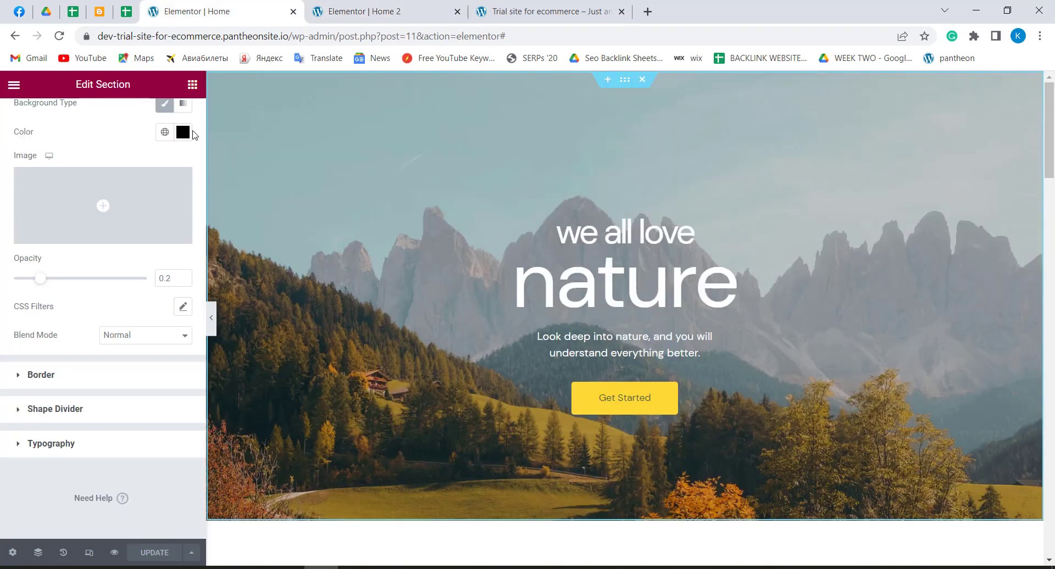
pyautogui.click(18, 379)
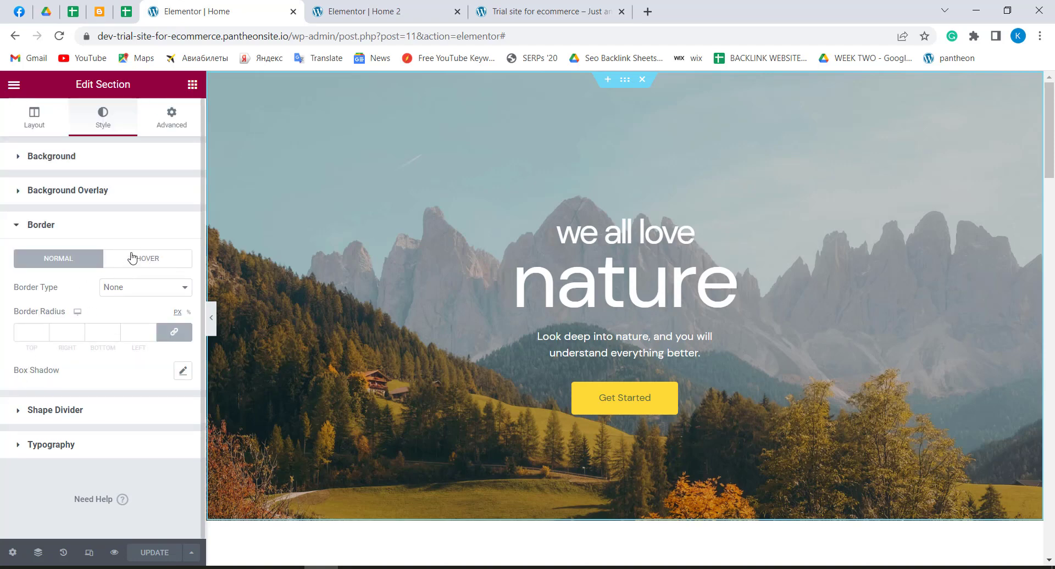
pyautogui.click(18, 412)
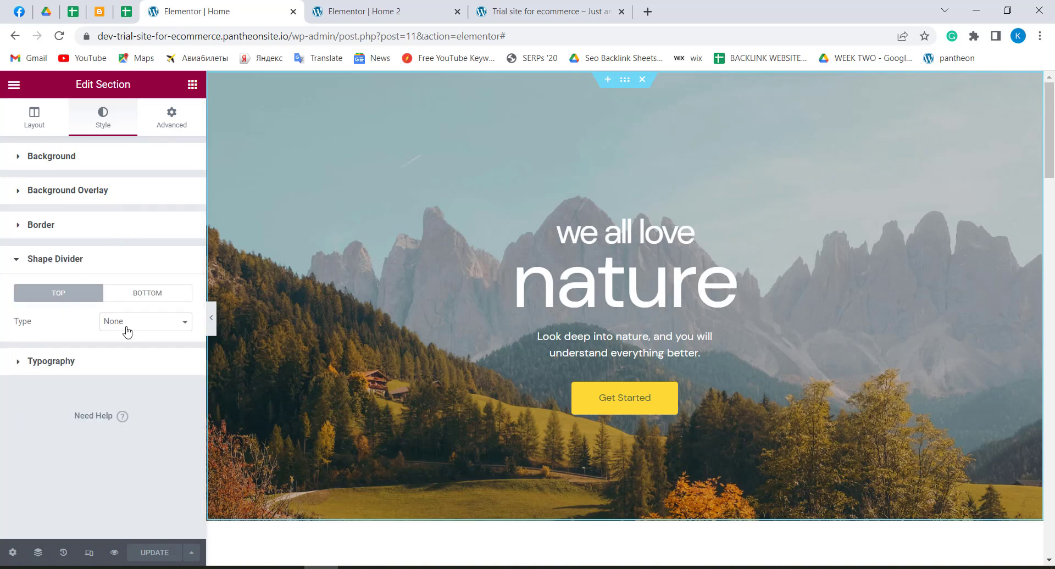
pyautogui.click(18, 363)
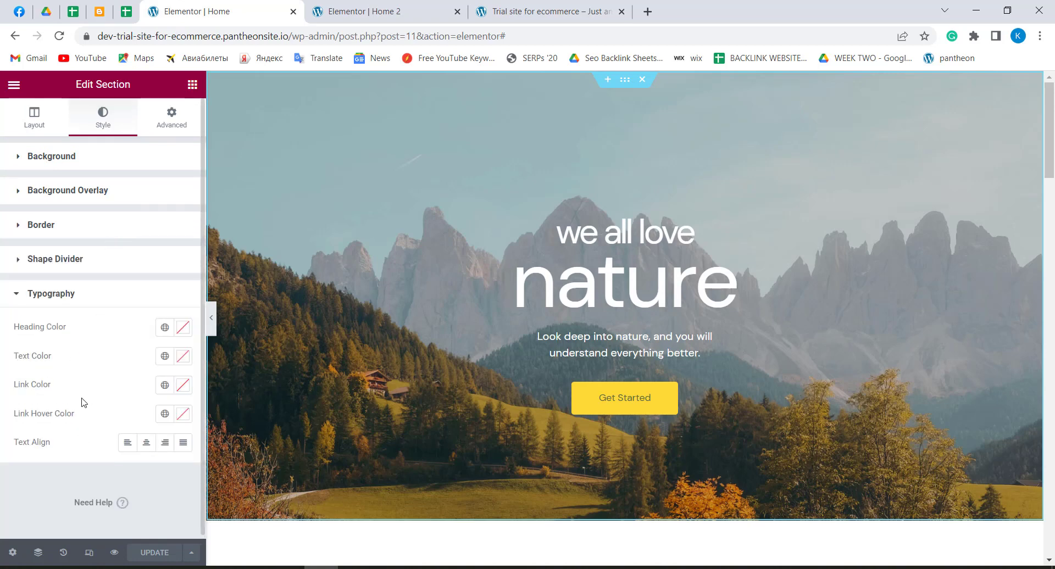
# Examine the Home page hero section's advanced settings: margin, padding, motion effects, responsive, attributes and custom CSS
pyautogui.click(169, 117)
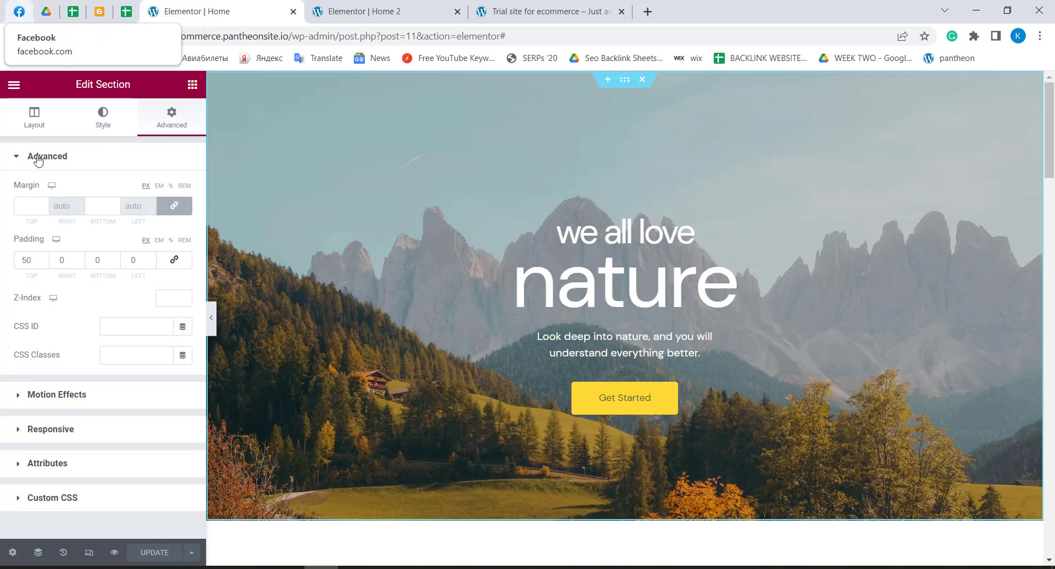
pyautogui.scroll(-1, 142, 248)
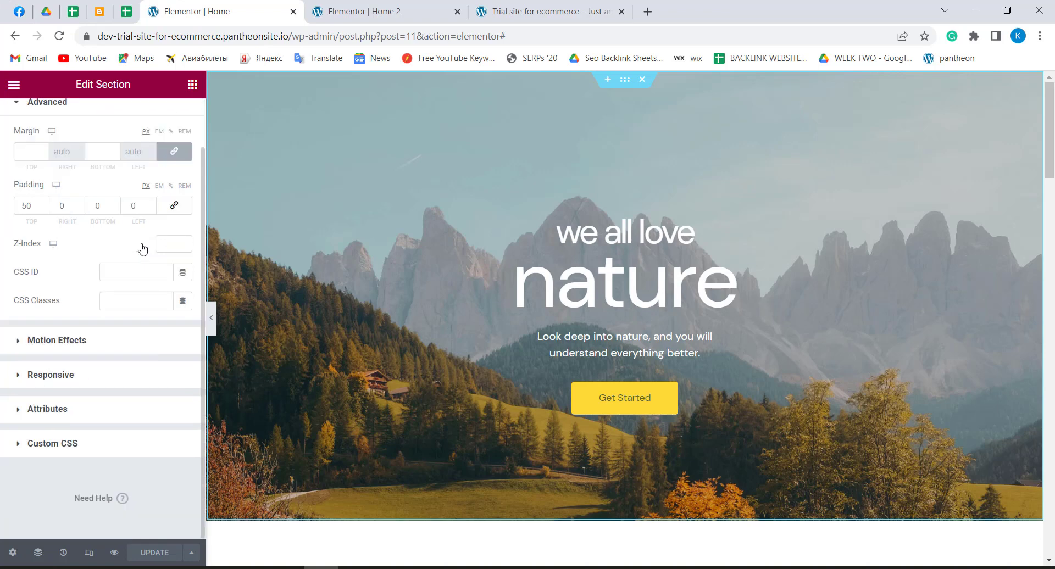
pyautogui.click(24, 343)
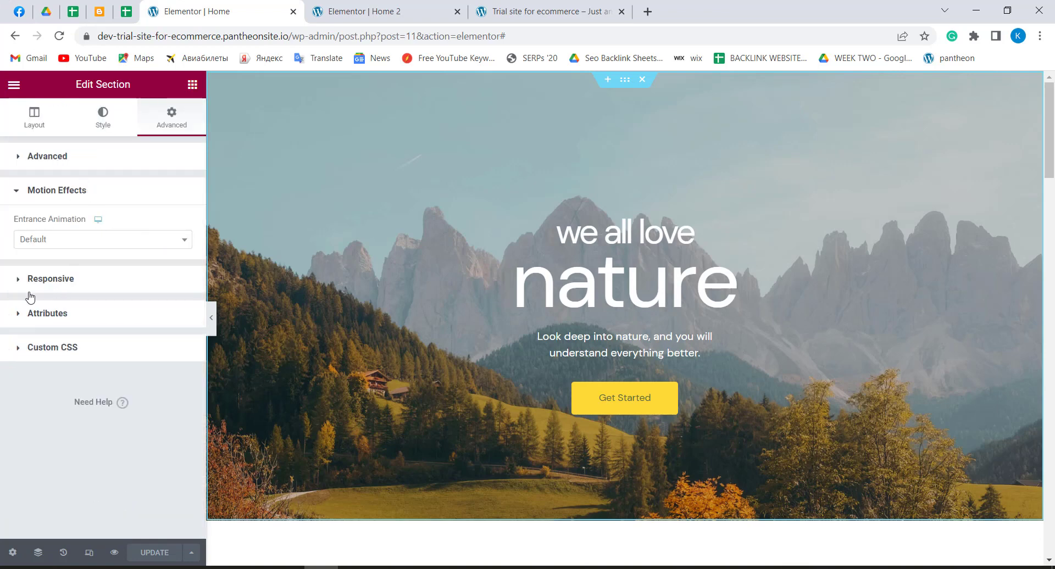
pyautogui.click(17, 281)
pyautogui.scroll(-1, 40, 251)
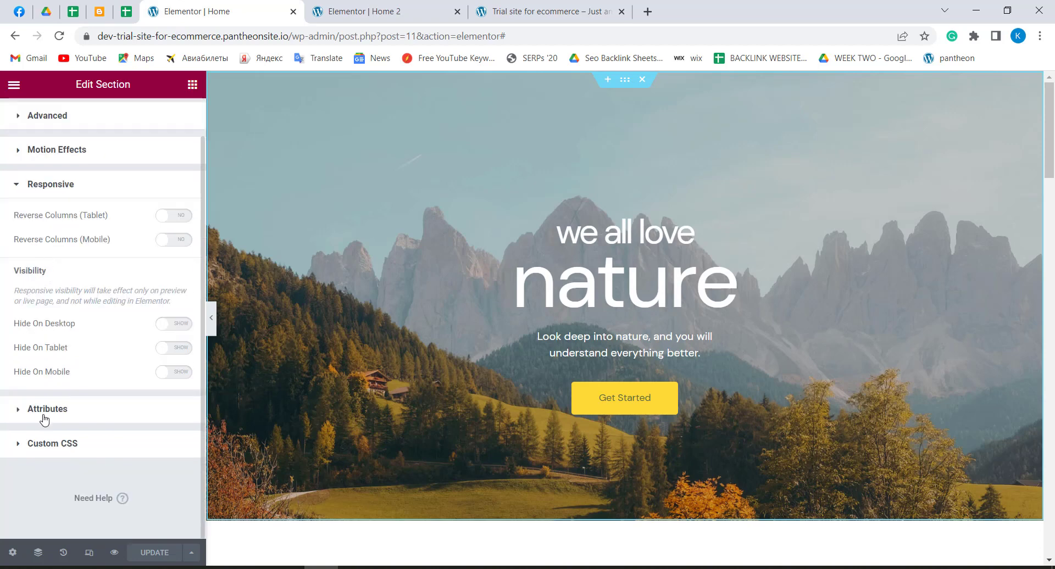
pyautogui.click(19, 418)
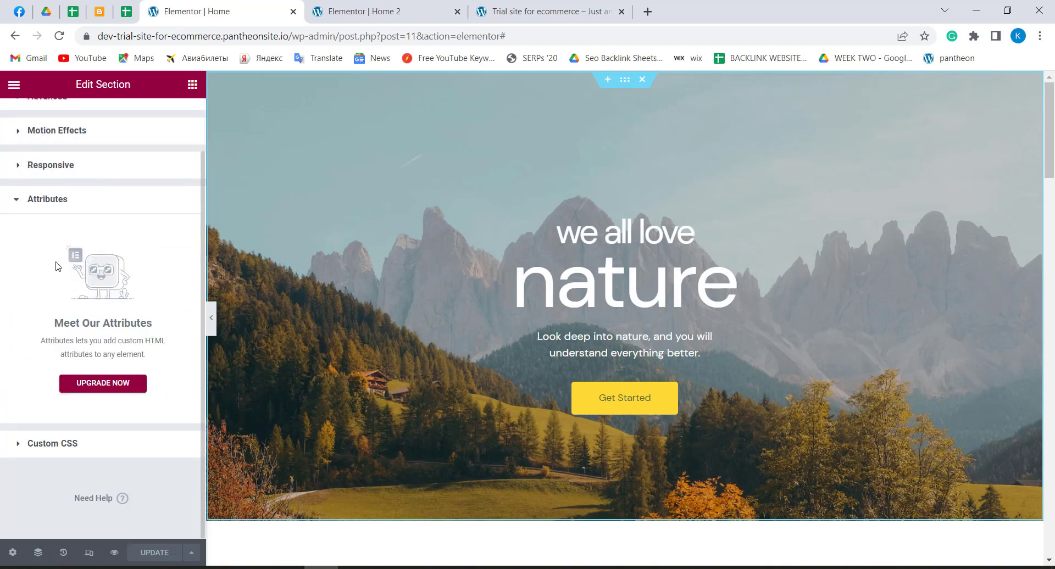
pyautogui.click(19, 445)
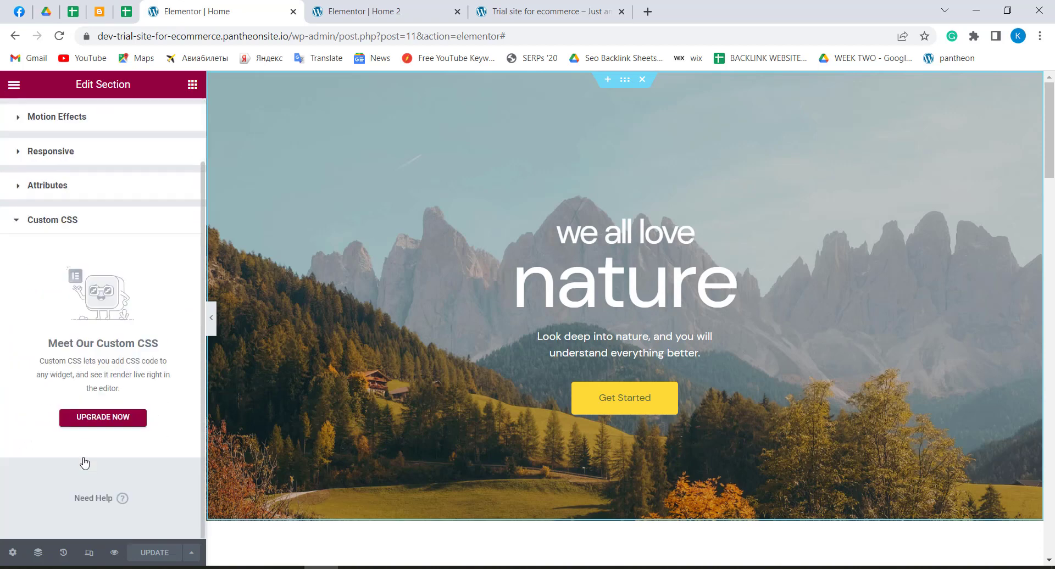
pyautogui.scroll(2, 83, 406)
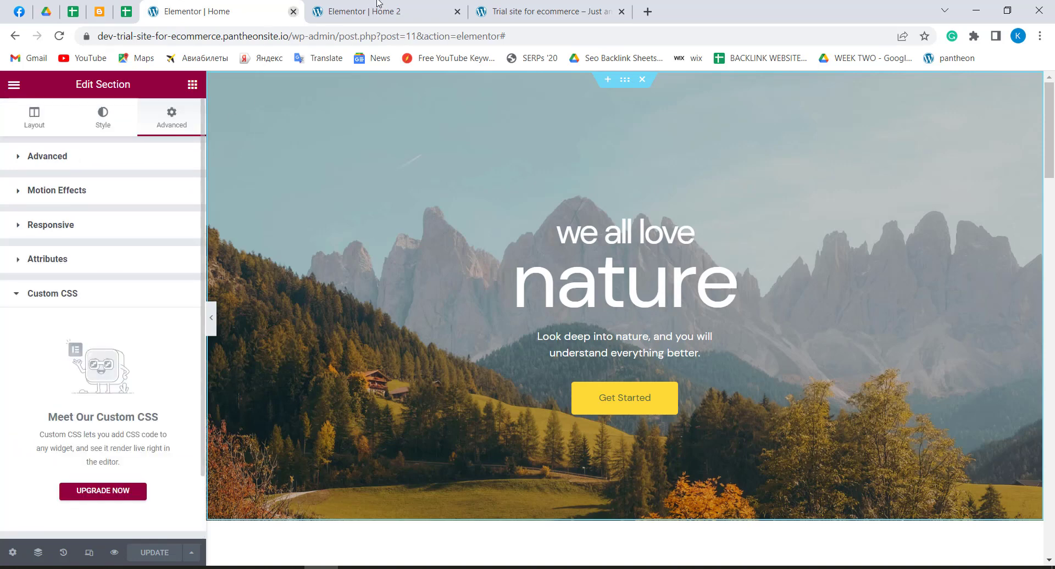
# Check the Home 2 section's advanced settings, including motion effects, responsive, attributes and custom CSS, against the Home page
pyautogui.click(335, 12)
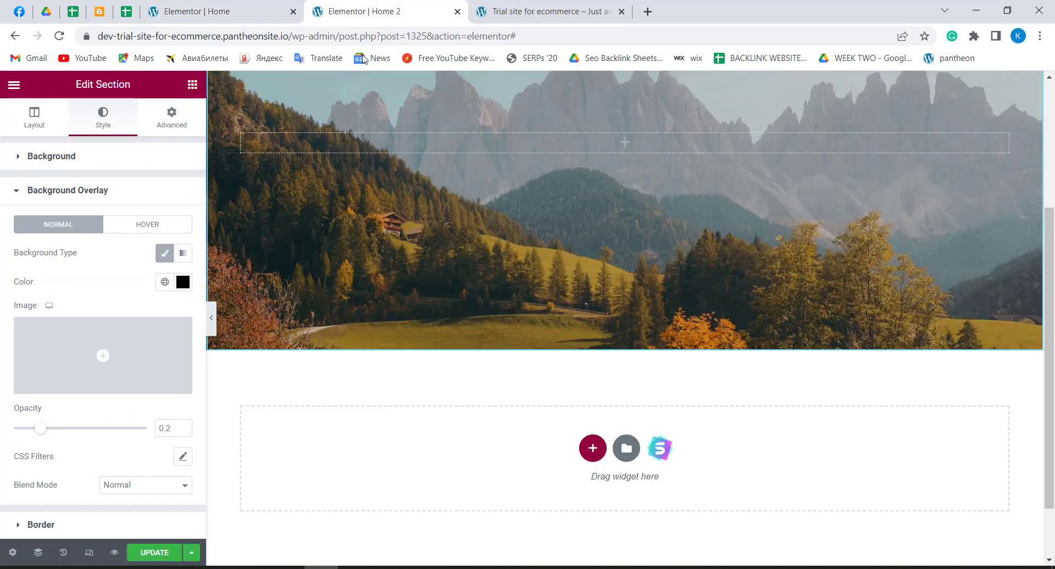
pyautogui.click(165, 119)
pyautogui.scroll(-1, 147, 242)
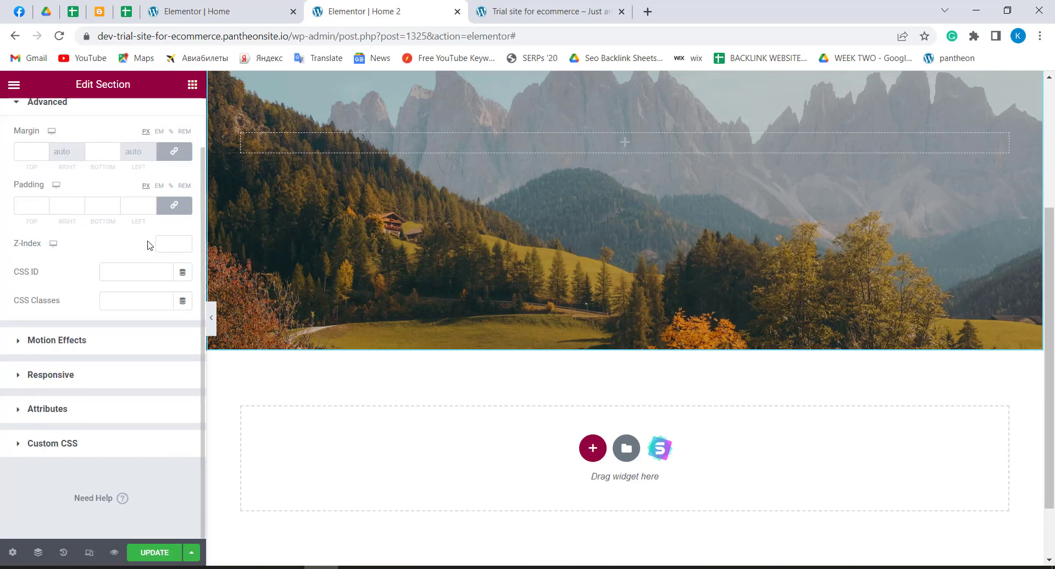
pyautogui.click(17, 343)
pyautogui.click(19, 279)
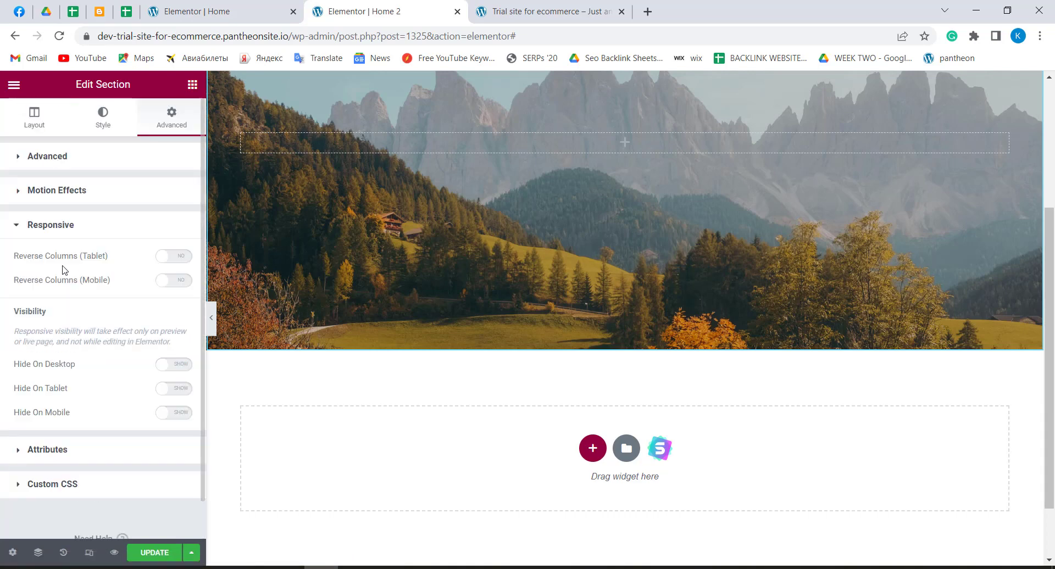
pyautogui.scroll(-1, 69, 271)
pyautogui.click(17, 411)
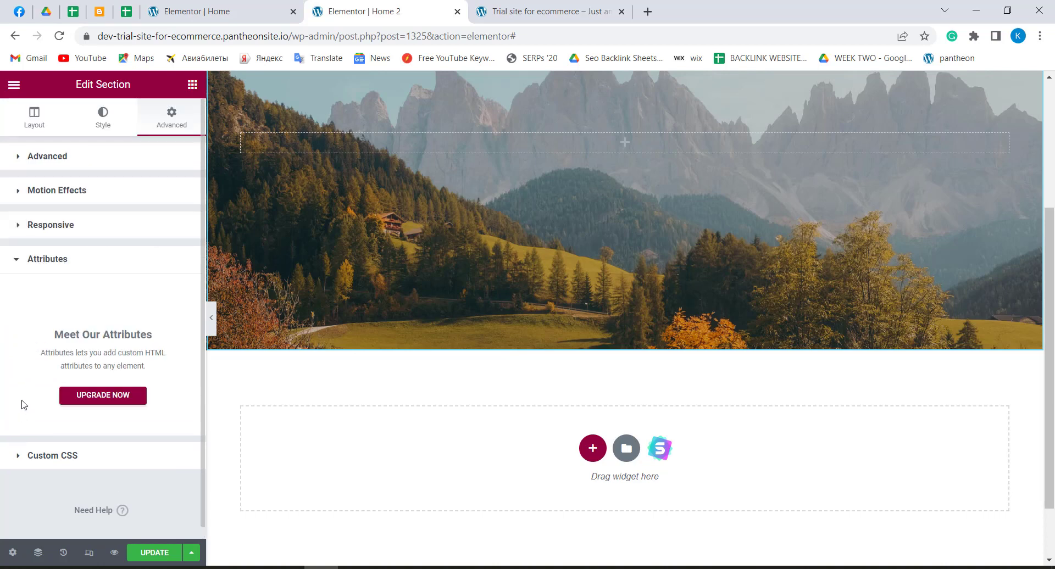
pyautogui.scroll(-2, 33, 362)
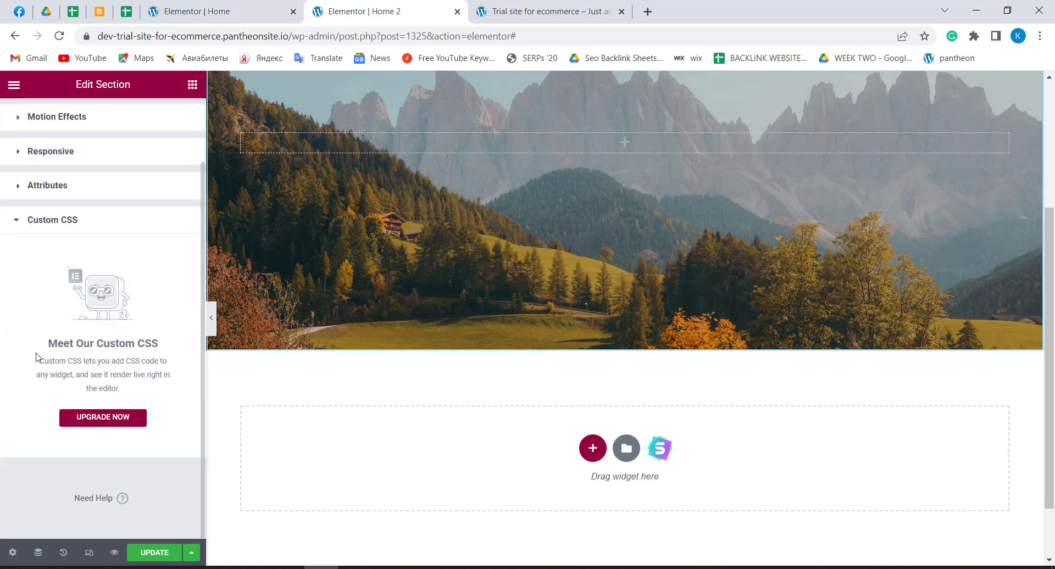
pyautogui.scroll(2, 39, 356)
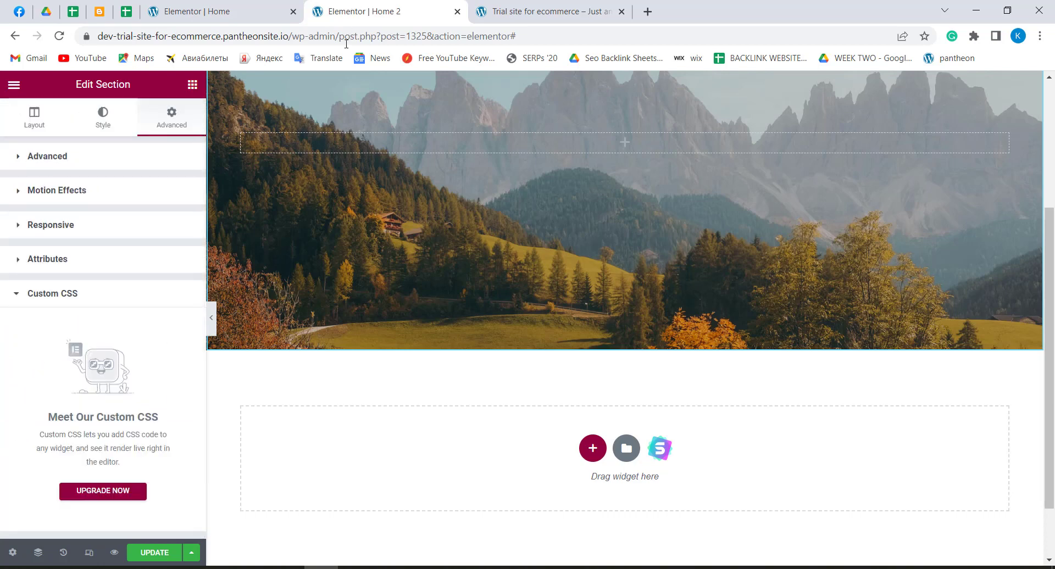
# Compare the margin and padding of the Home 2 section with those of the Home page hero section
pyautogui.click(53, 157)
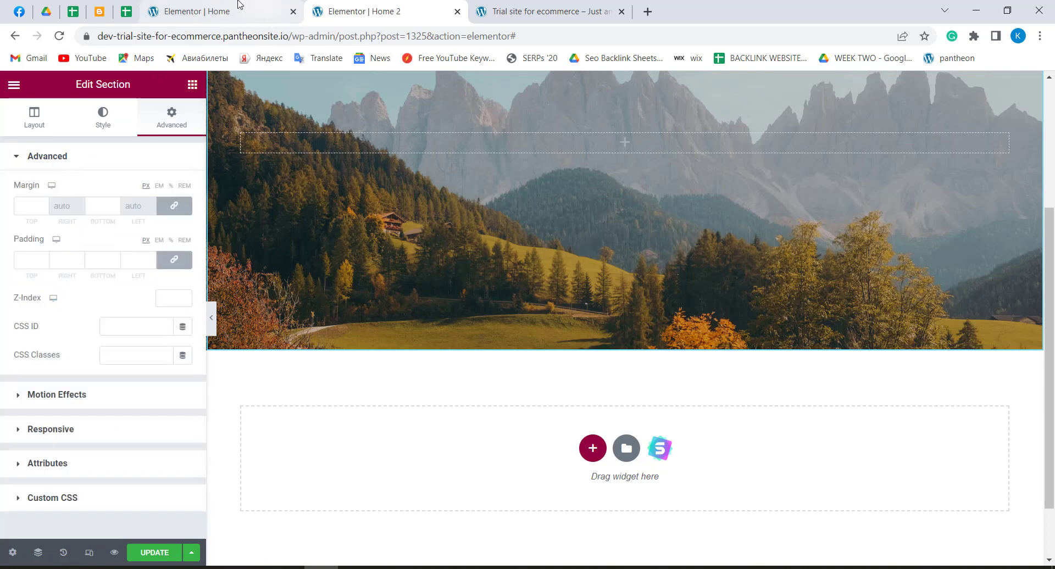
pyautogui.click(203, 6)
pyautogui.click(39, 167)
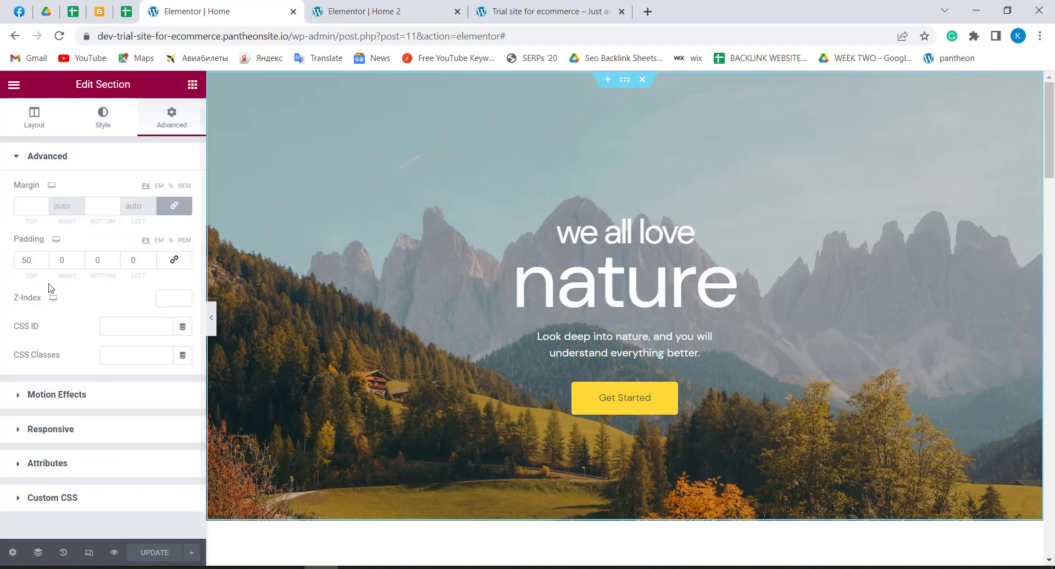
pyautogui.click(356, 7)
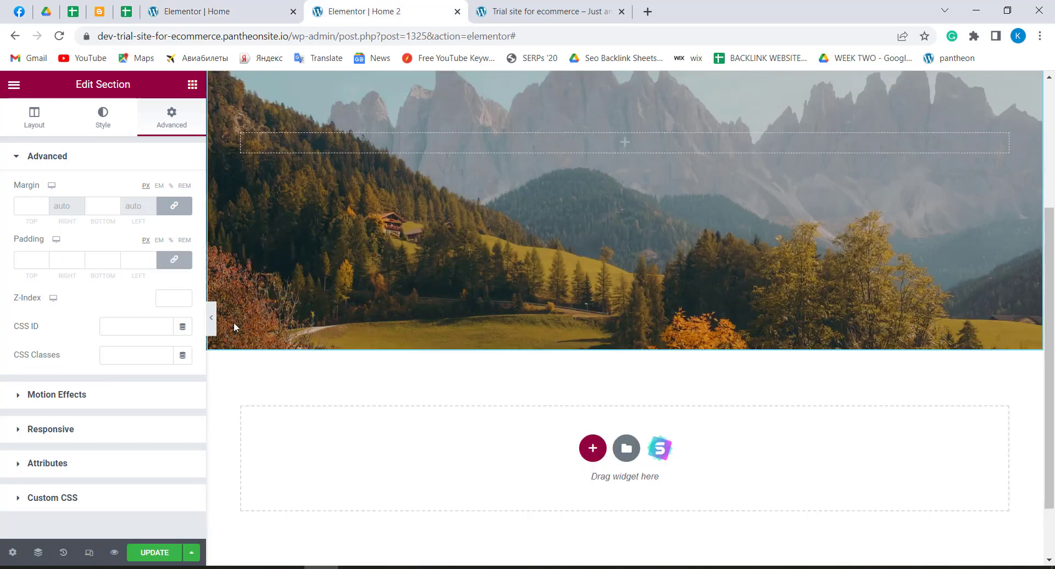
# Publish the Home 2 page's changes with Update and review the hero section on the canvas
pyautogui.click(151, 554)
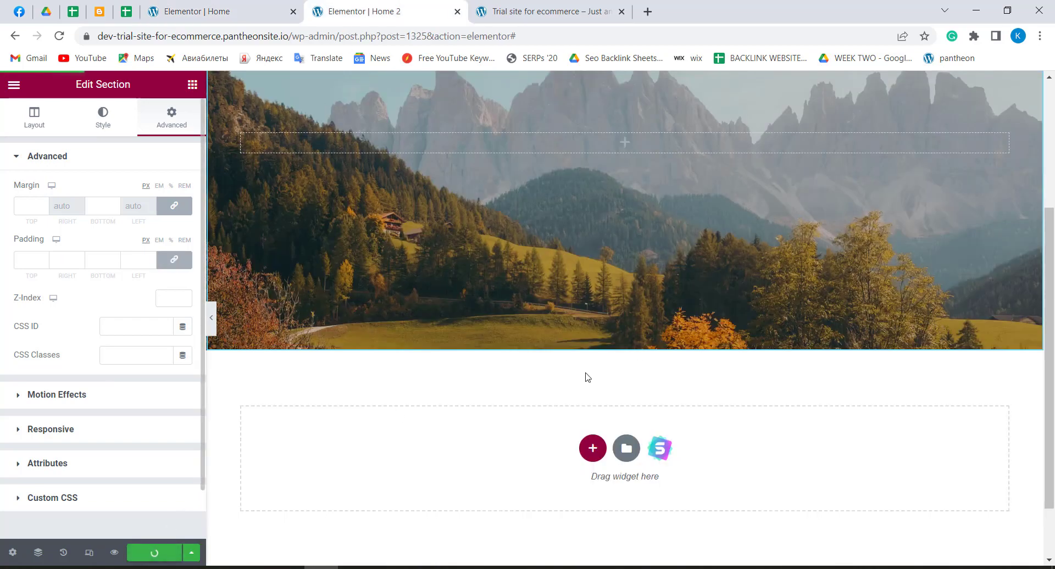
pyautogui.scroll(4, 762, 304)
pyautogui.scroll(-2, 763, 303)
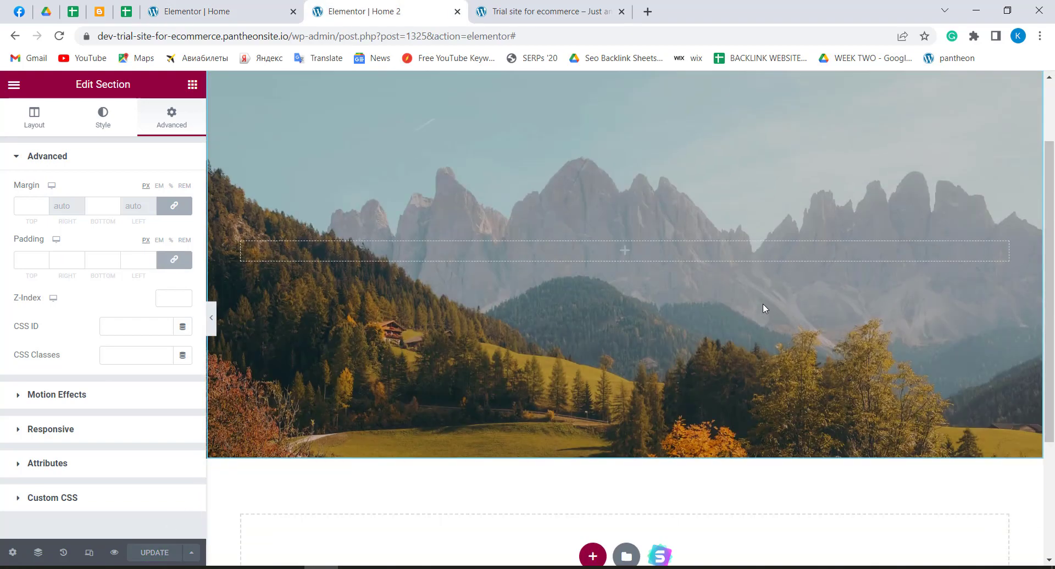
pyautogui.scroll(2, 763, 303)
pyautogui.scroll(-5, 433, 225)
pyautogui.scroll(6, 495, 220)
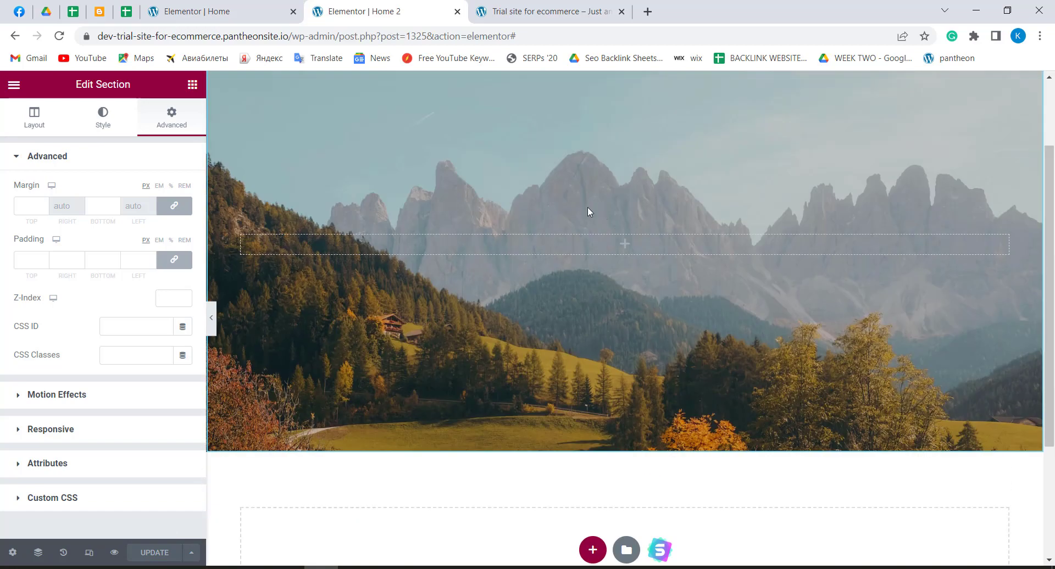
# On the Home page, select the hero section's column and examine its layout and background style settings
pyautogui.click(255, 7)
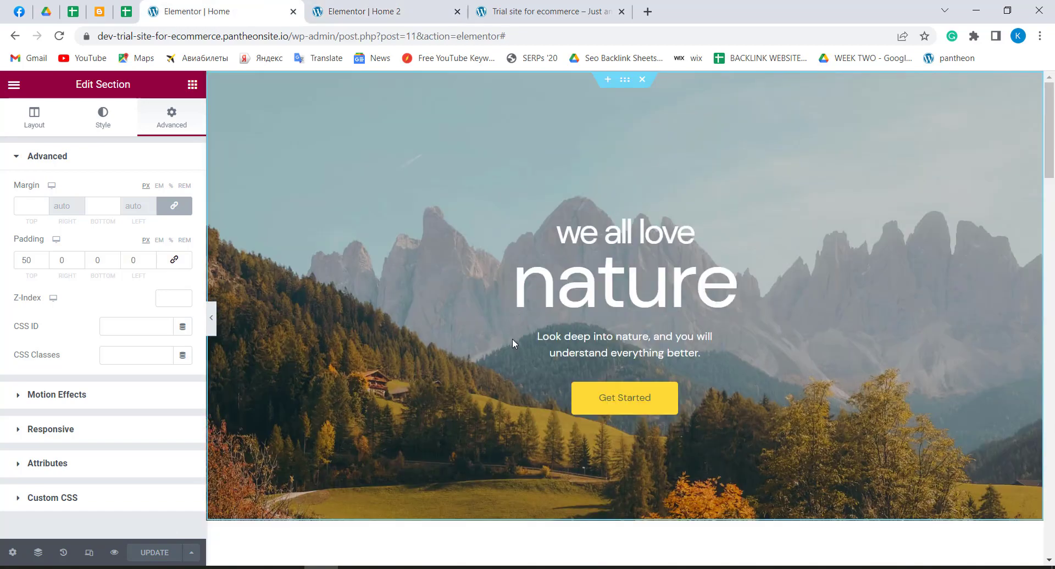
pyautogui.click(400, 232)
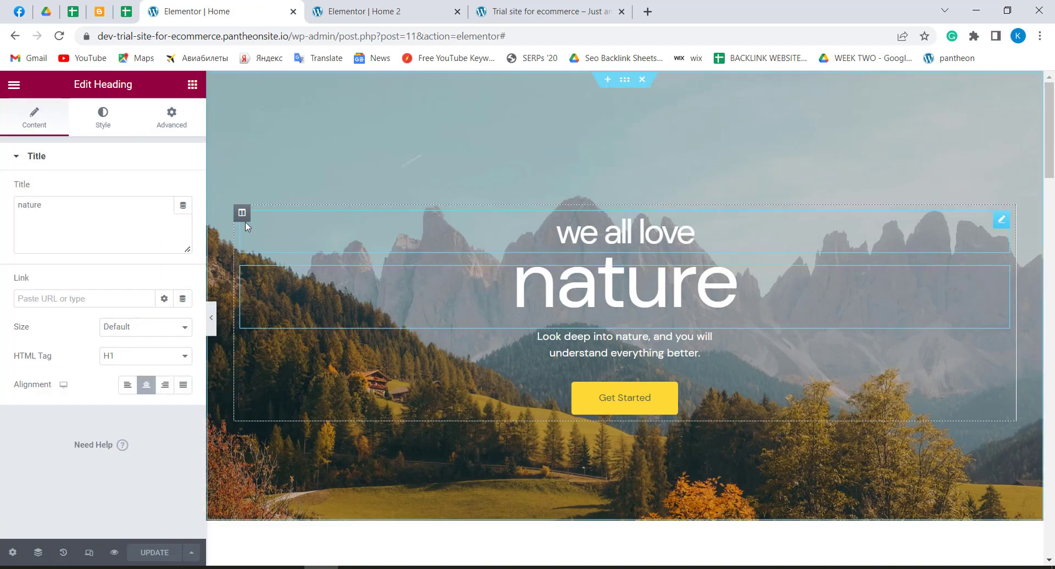
pyautogui.click(244, 218)
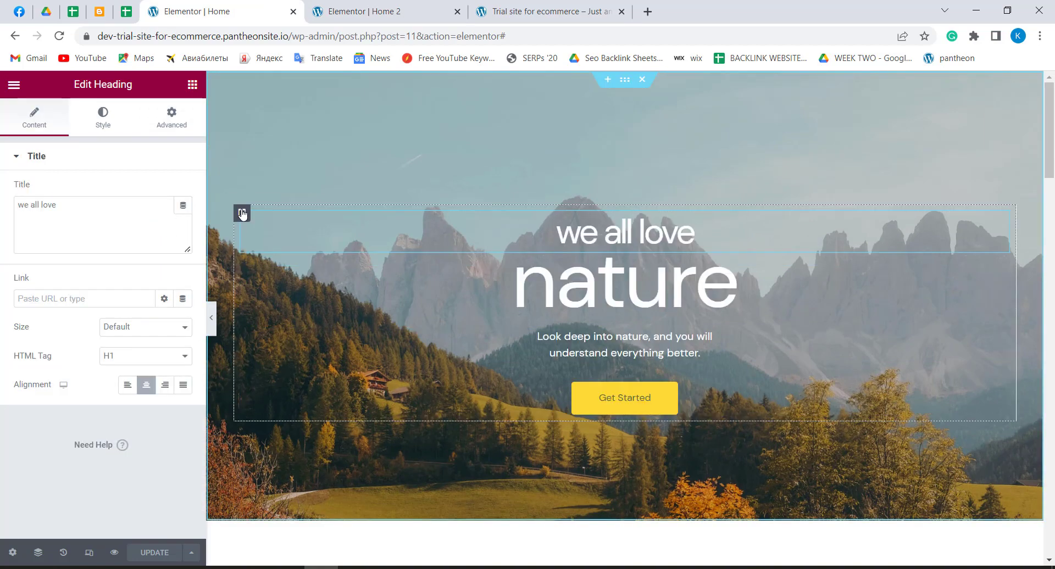
pyautogui.click(242, 214)
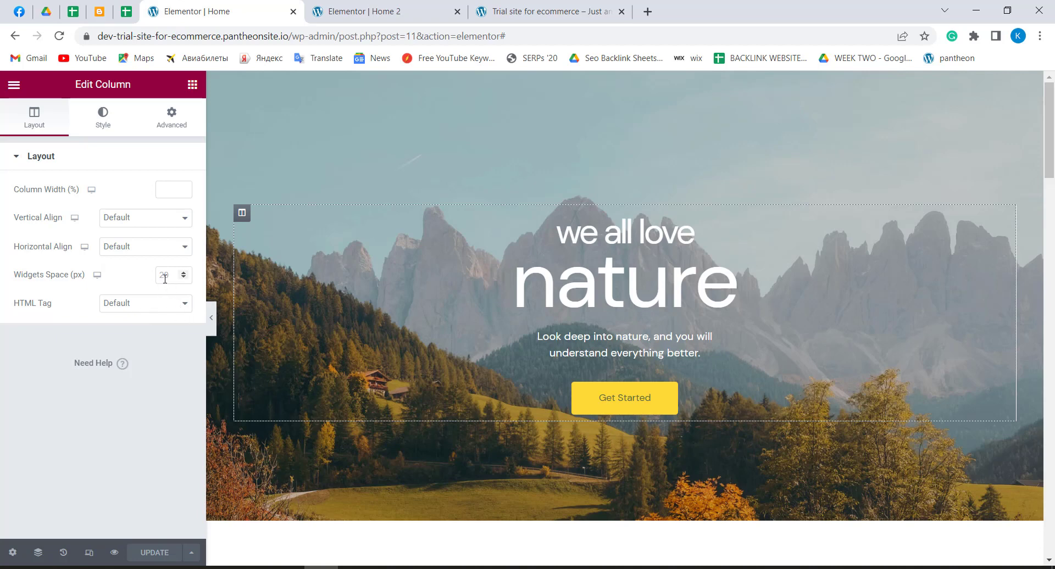
pyautogui.click(109, 132)
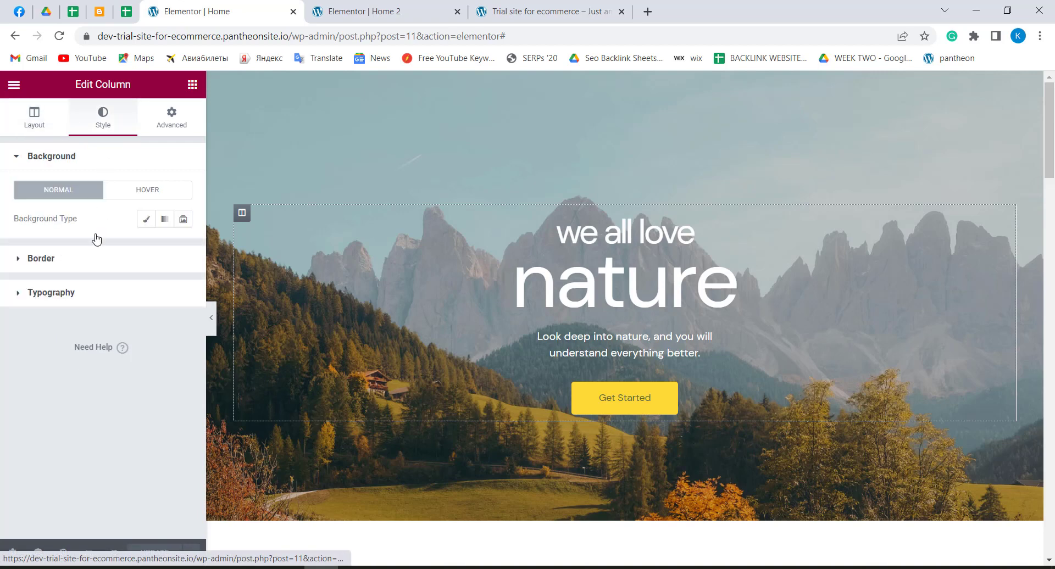
# Compare the hero column's border and typography settings on the Home page with the empty column's style settings on Home 2
pyautogui.click(19, 260)
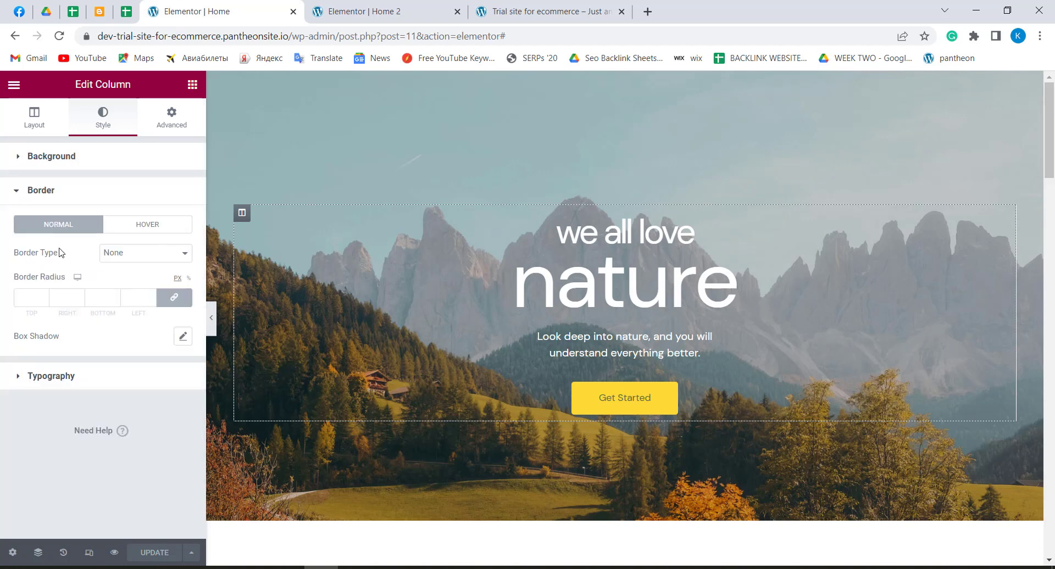
pyautogui.click(17, 380)
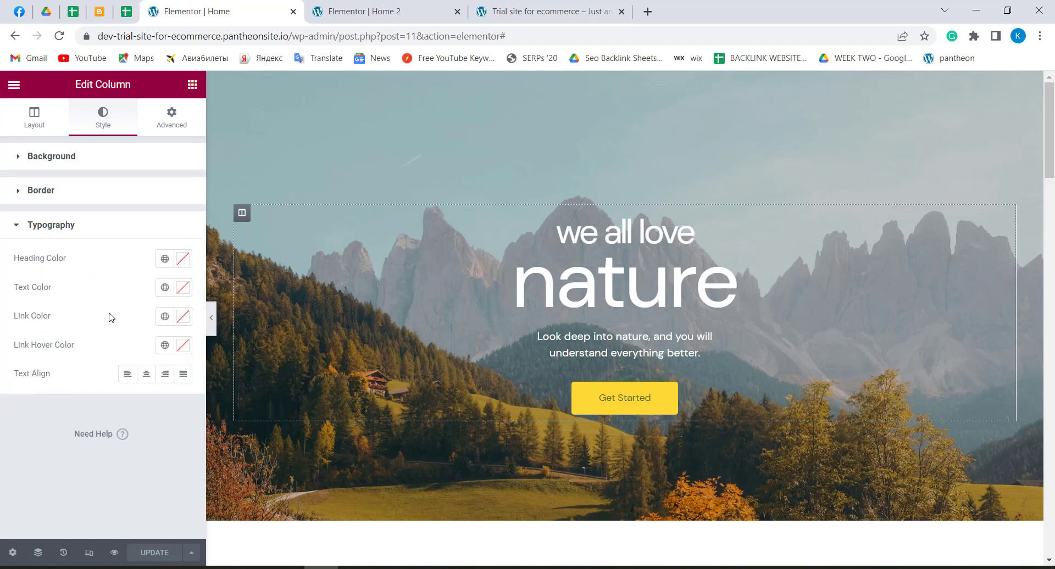
pyautogui.click(376, 8)
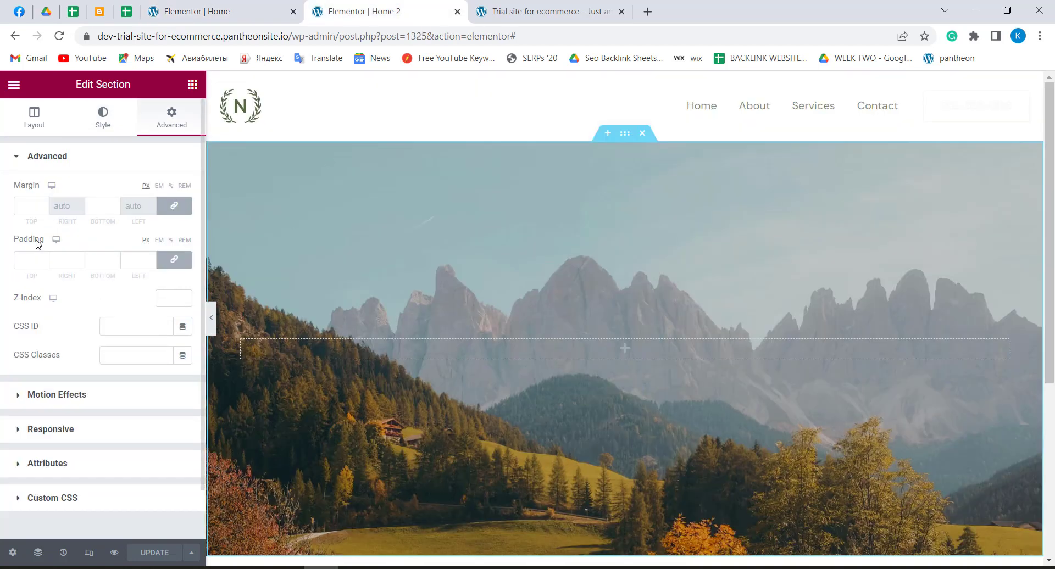
pyautogui.click(242, 342)
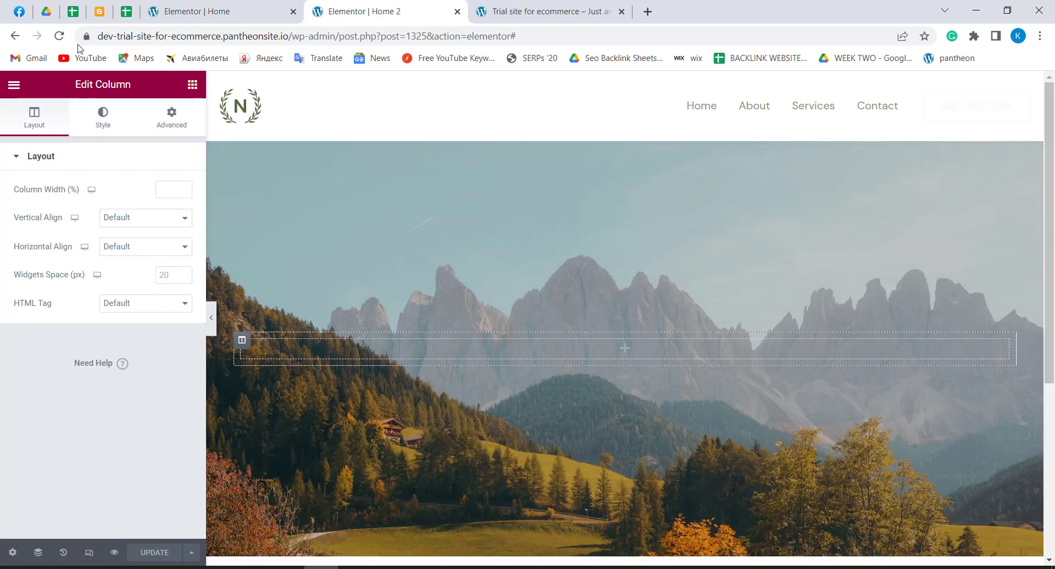
pyautogui.click(108, 113)
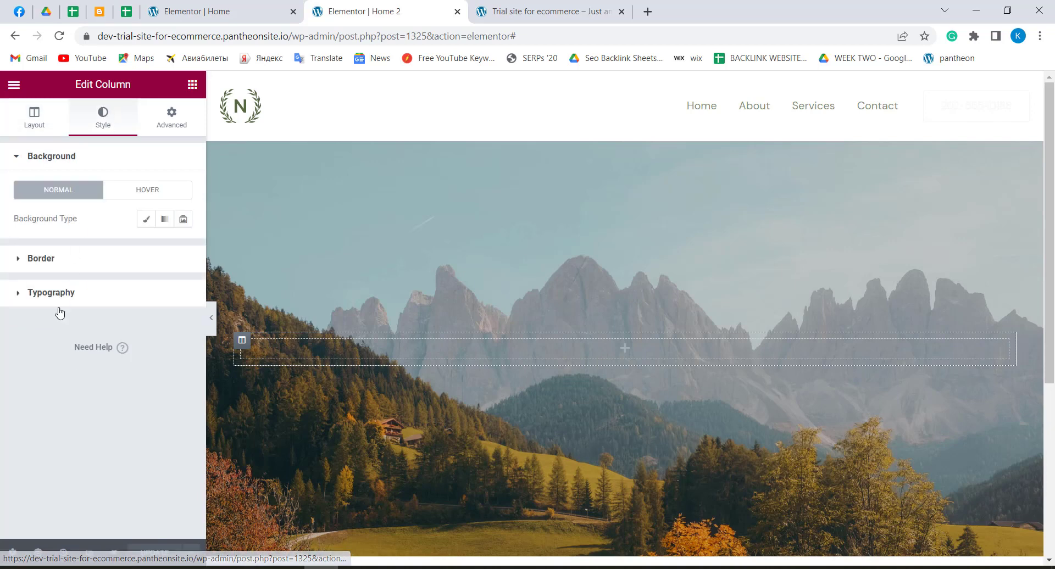
# Review the Home page hero column's advanced settings, including motion effects, responsive visibility, attributes and custom CSS
pyautogui.click(229, 8)
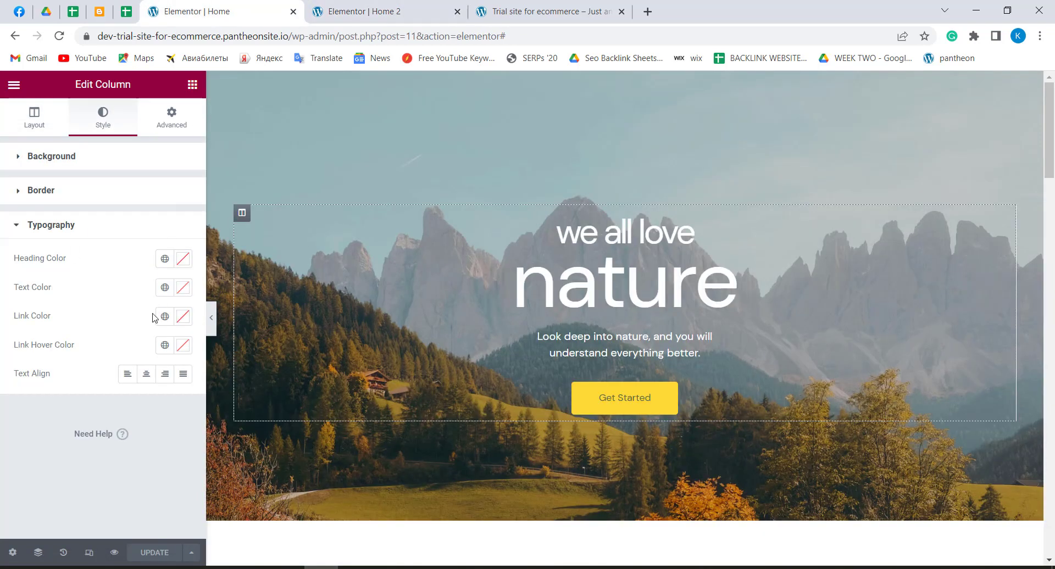
pyautogui.click(171, 115)
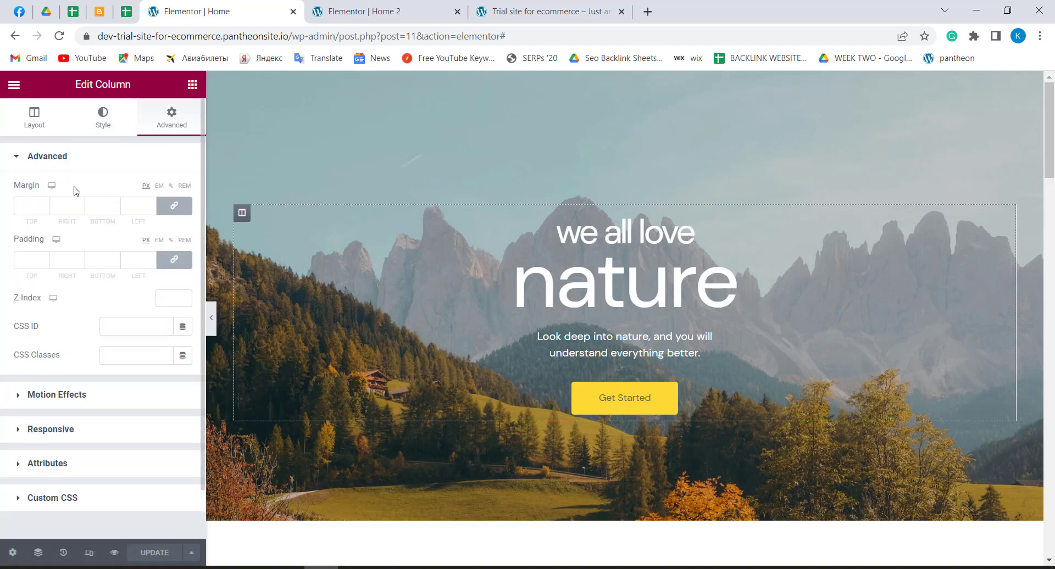
pyautogui.scroll(-1, 76, 188)
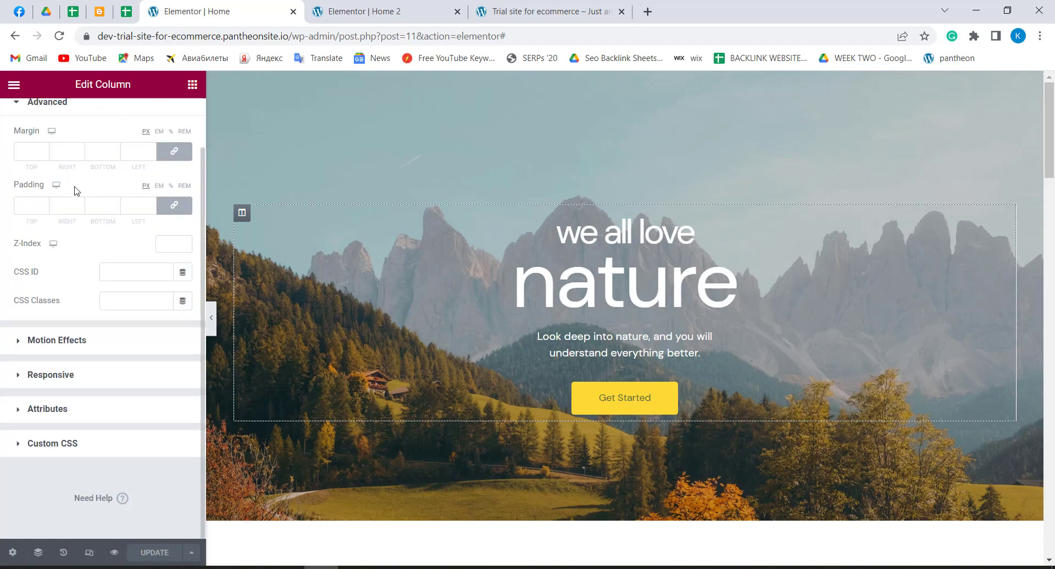
pyautogui.click(22, 342)
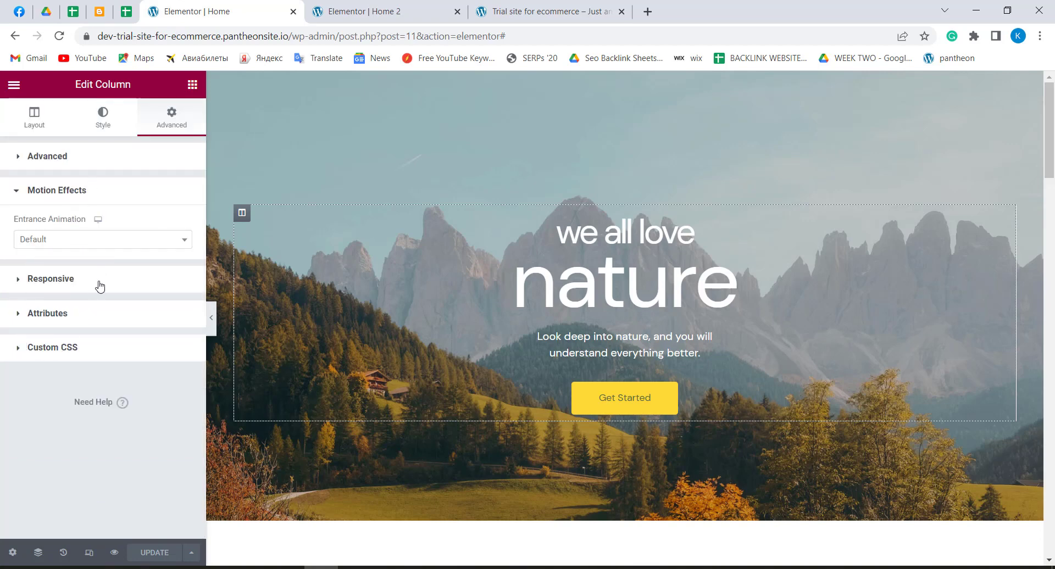
pyautogui.click(19, 285)
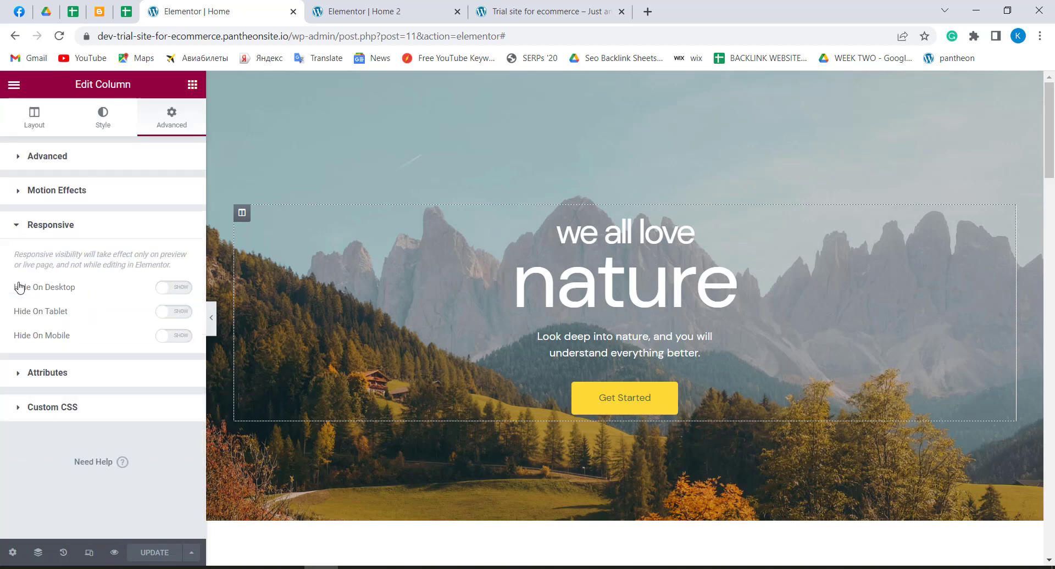
pyautogui.click(23, 376)
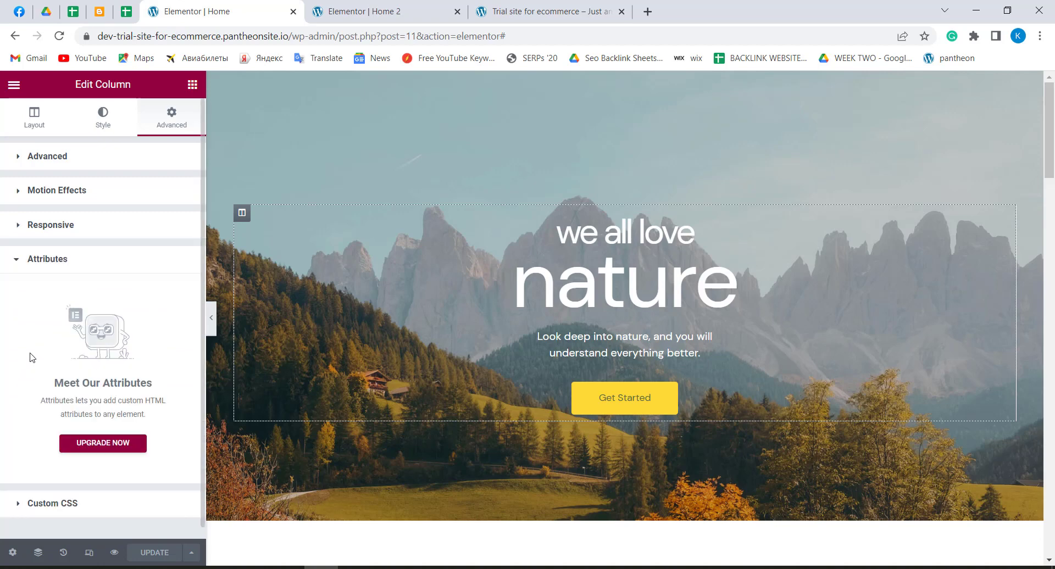
pyautogui.click(20, 502)
pyautogui.scroll(-1, 75, 352)
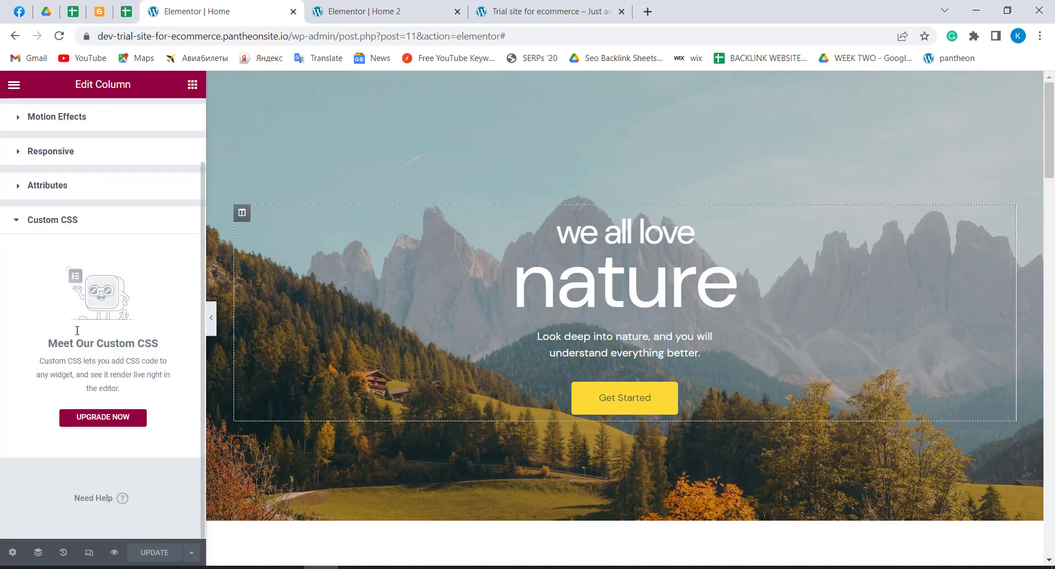
pyautogui.click(21, 222)
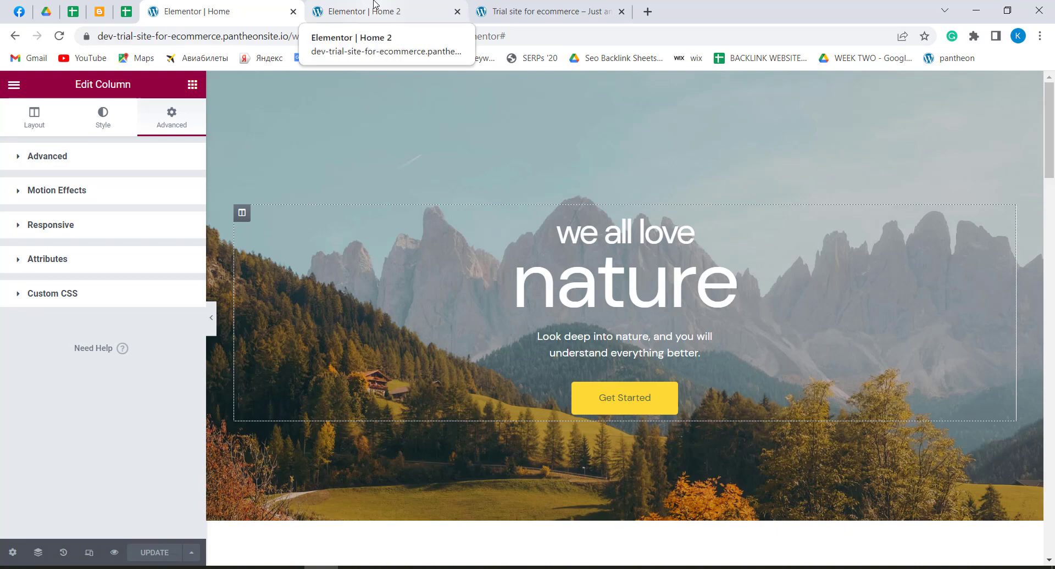
# Check the advanced margin and padding settings of the empty hero column on the Home 2 page
pyautogui.click(401, 7)
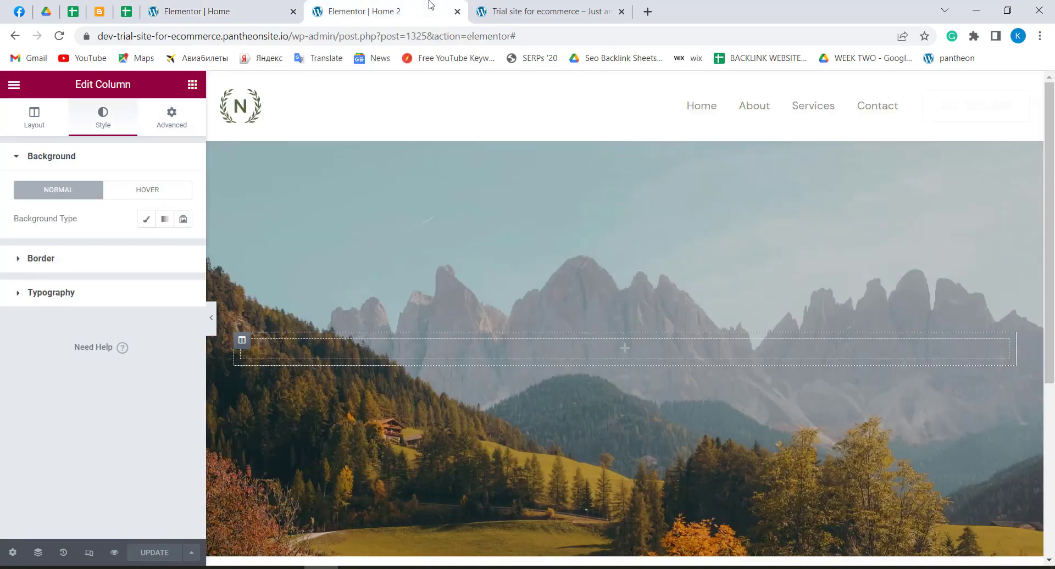
pyautogui.scroll(-5, 674, 334)
pyautogui.scroll(5, 607, 310)
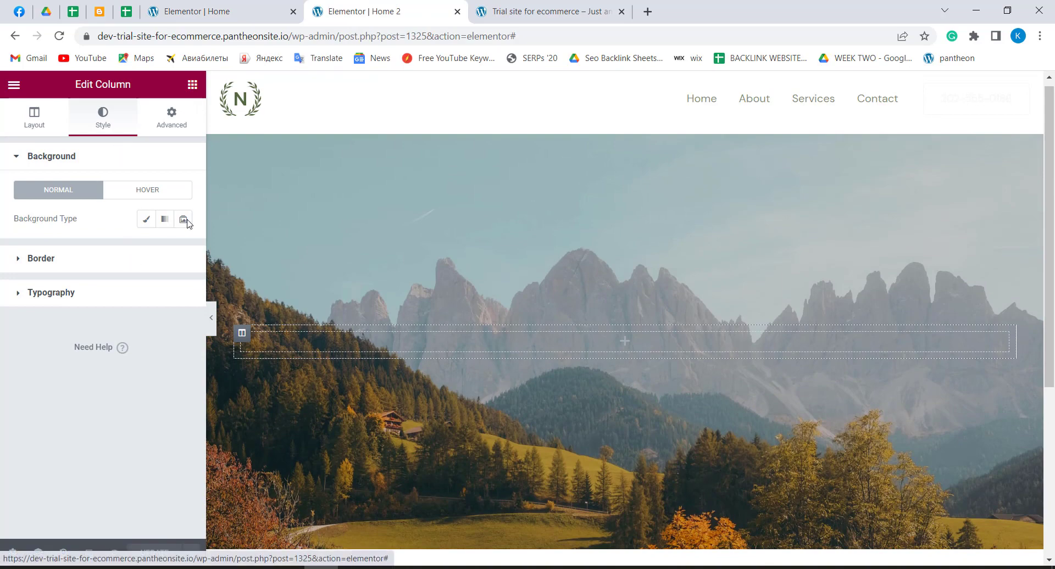
pyautogui.click(171, 115)
pyautogui.scroll(-1, 130, 341)
pyautogui.scroll(1, 129, 341)
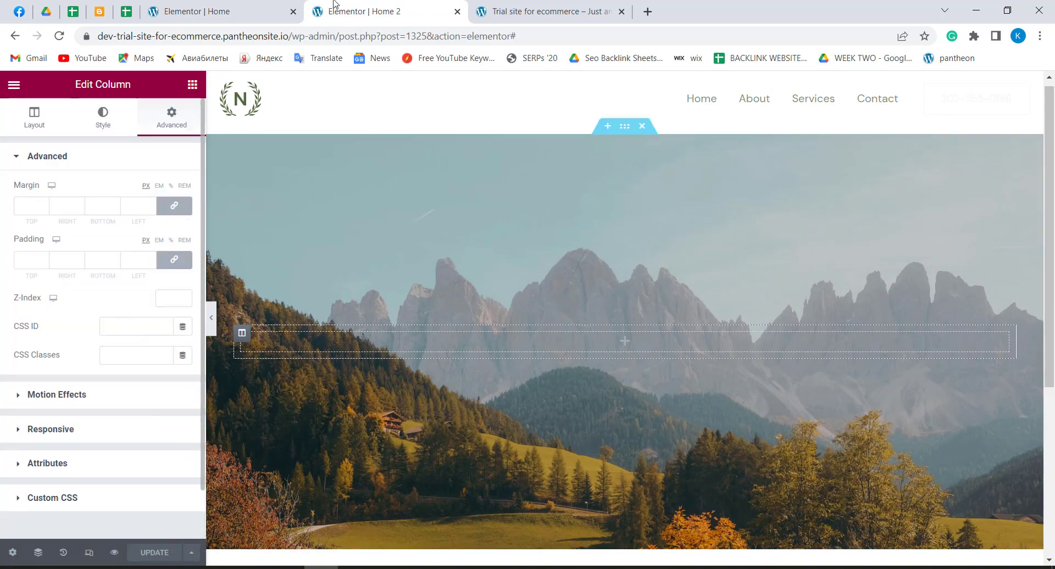
# Inspect the content settings of the Home page hero's two headings, paragraph text and Get Started button
pyautogui.click(193, 7)
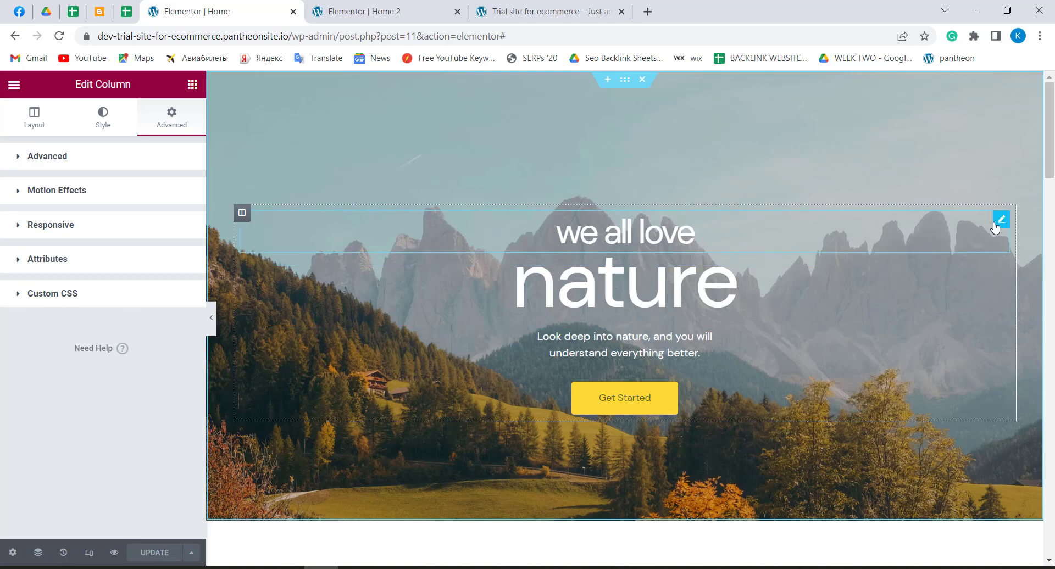
pyautogui.click(1000, 220)
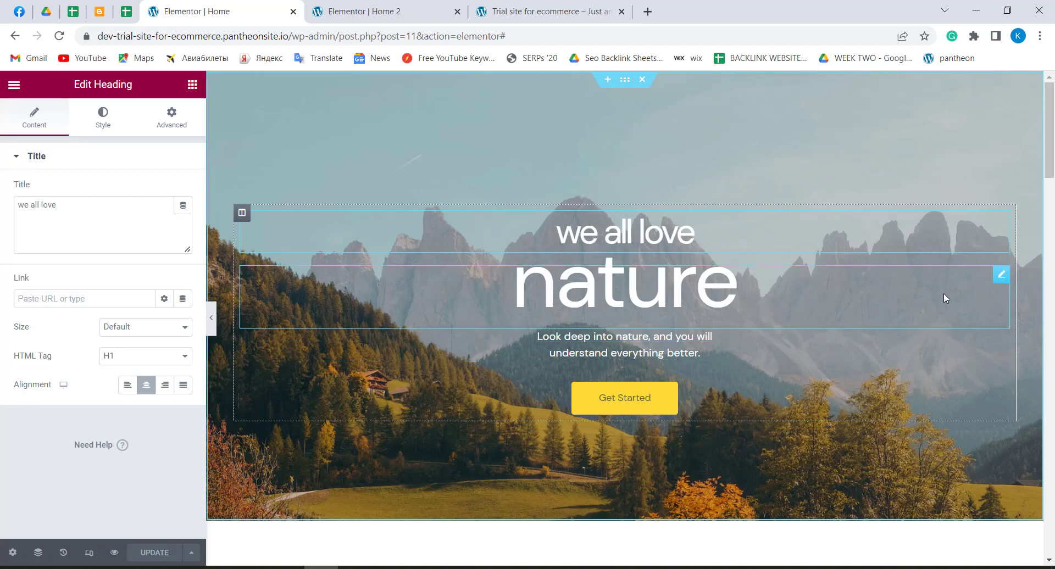
pyautogui.click(1002, 275)
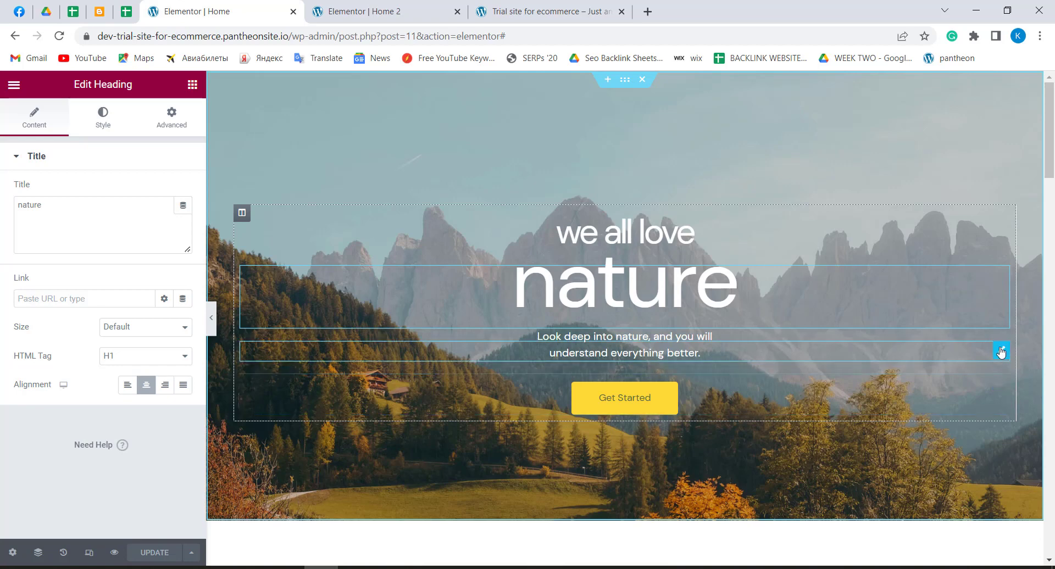
pyautogui.click(671, 334)
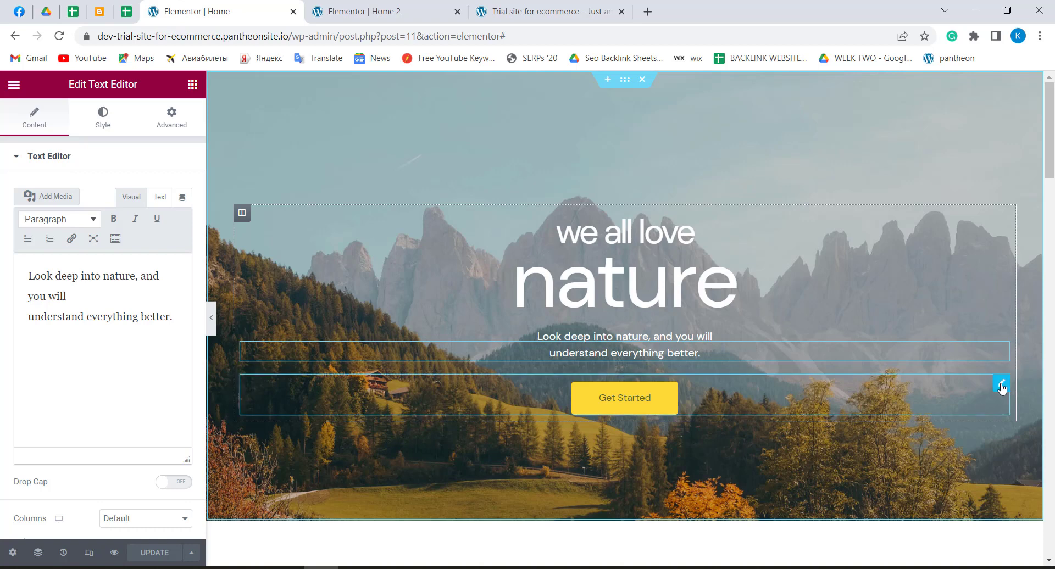
pyautogui.click(1001, 384)
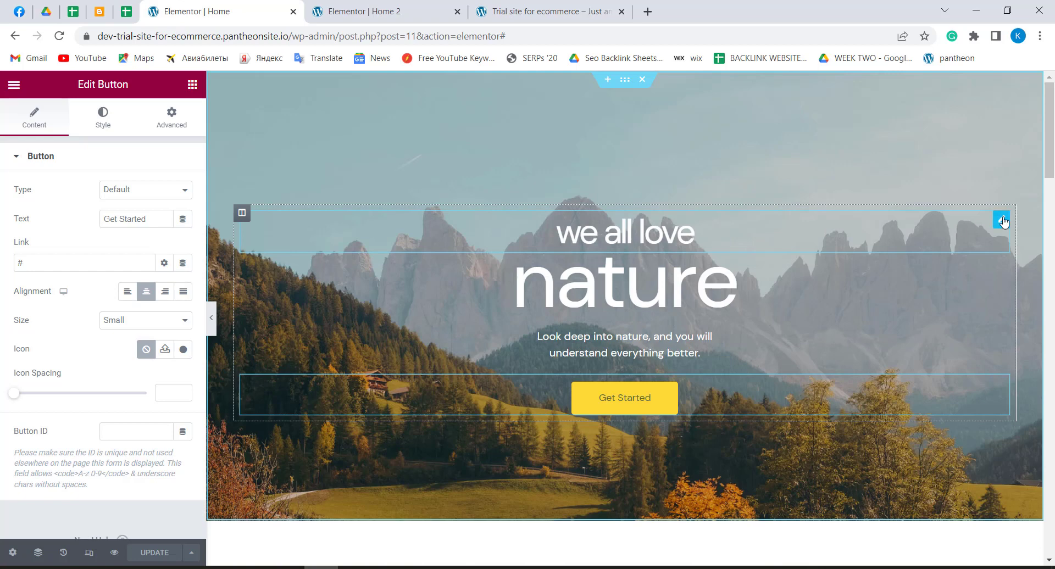
pyautogui.click(1001, 220)
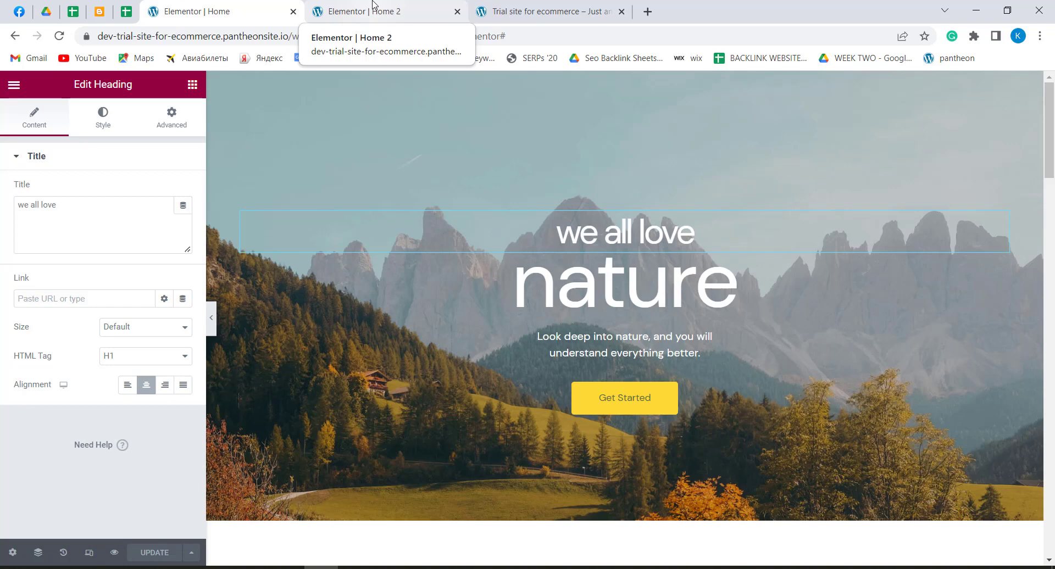
# Add a Heading widget to the empty hero column on the Home 2 page
pyautogui.click(373, 4)
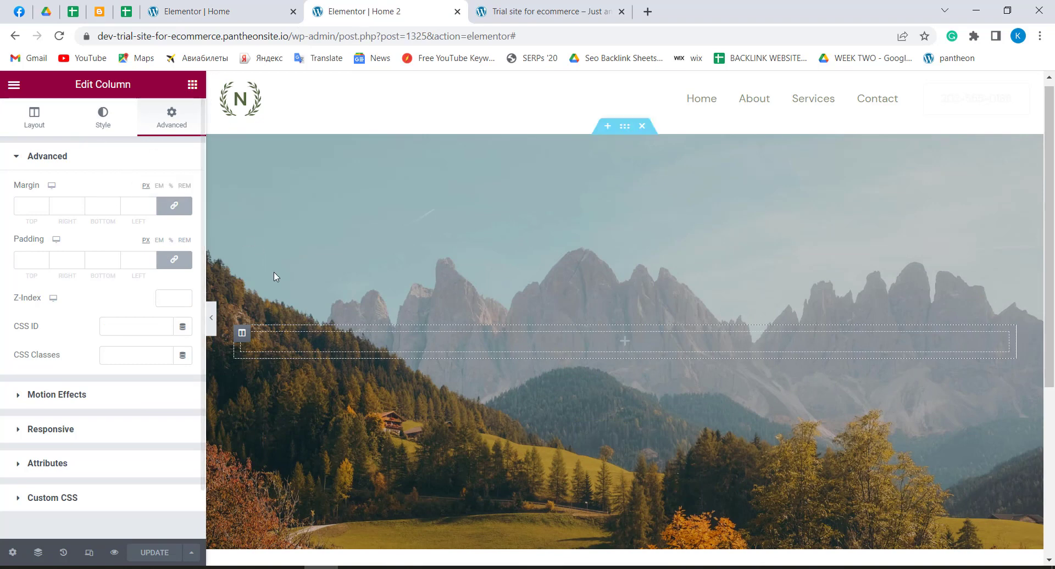
pyautogui.click(628, 345)
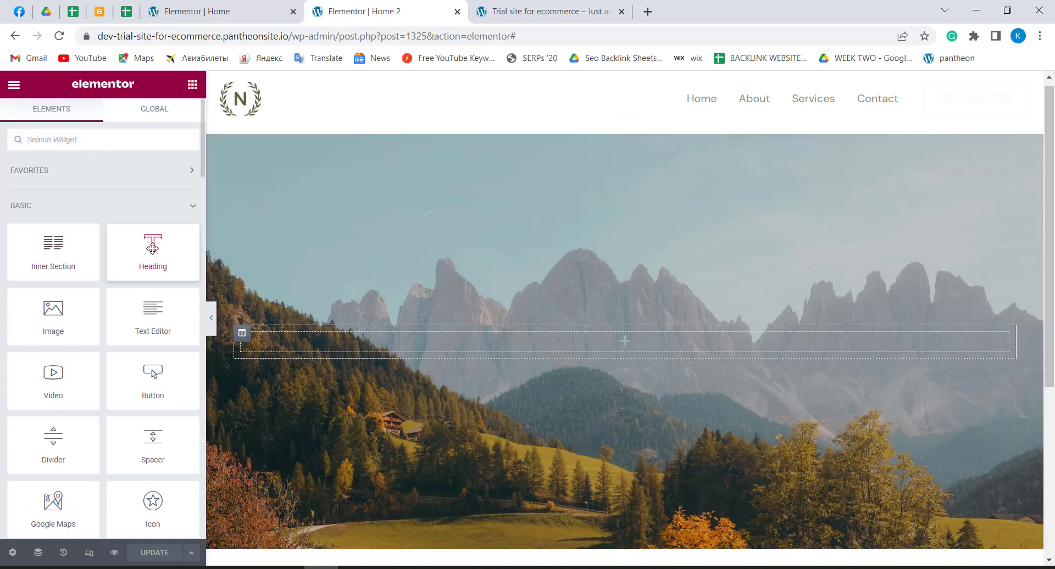
pyautogui.moveTo(152, 247); pyautogui.dragTo(608, 345)
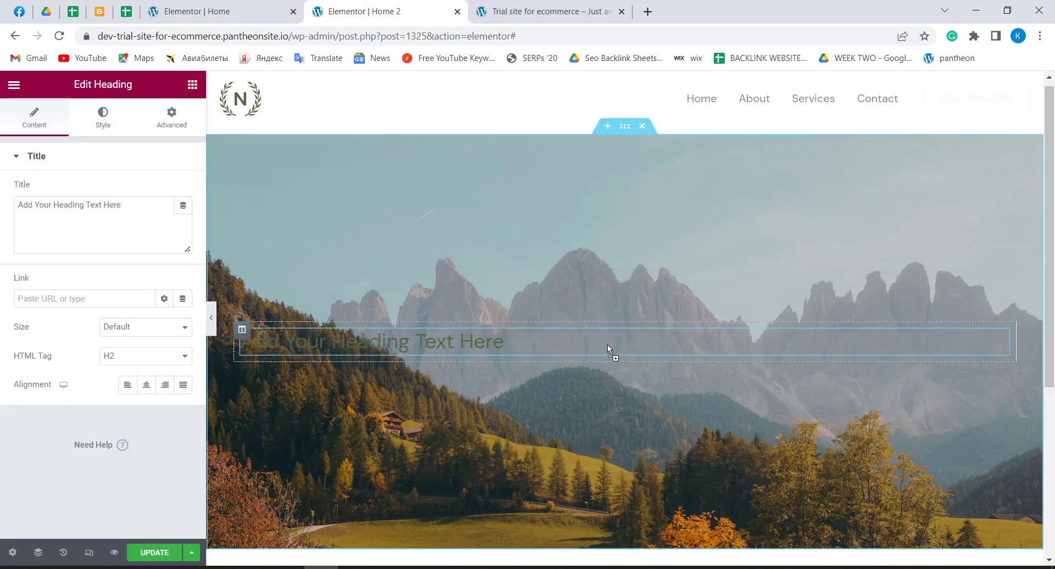
# Return to the Home page, highlight the "we all love" heading text, and open that heading for editing
pyautogui.click(246, 9)
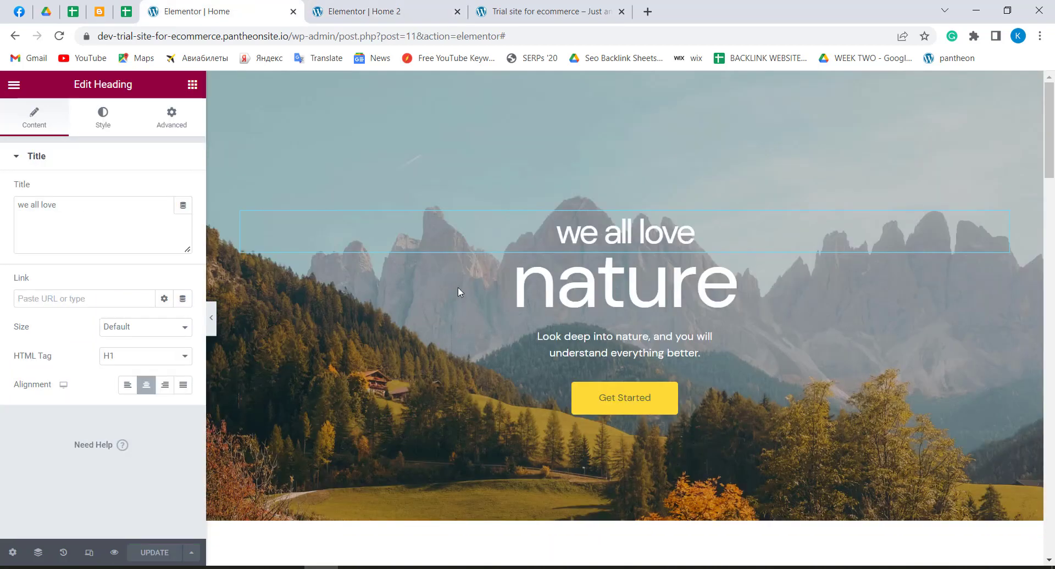
pyautogui.moveTo(1001, 226)
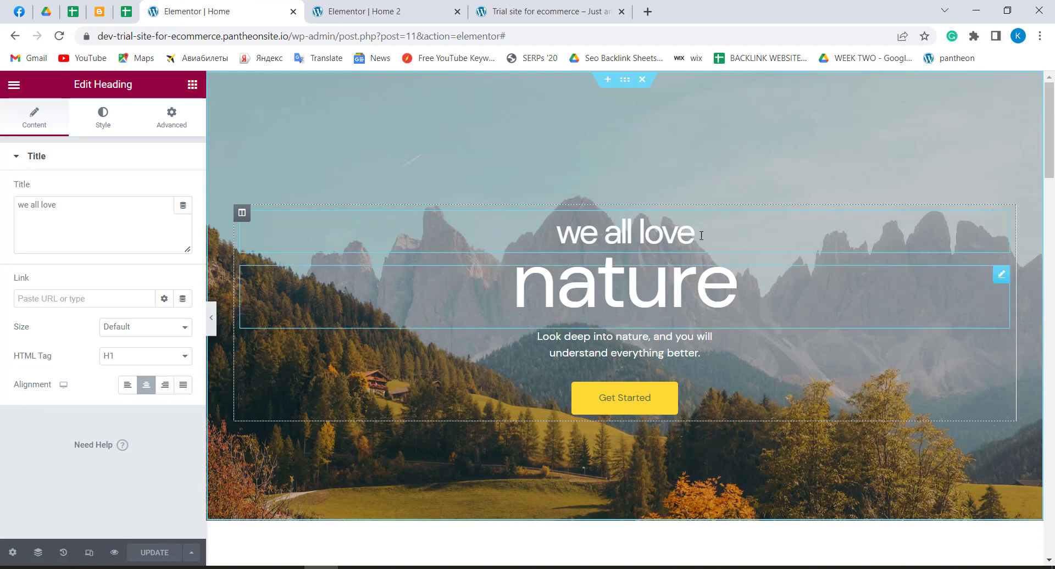
pyautogui.moveTo(695, 285); pyautogui.dragTo(615, 225)
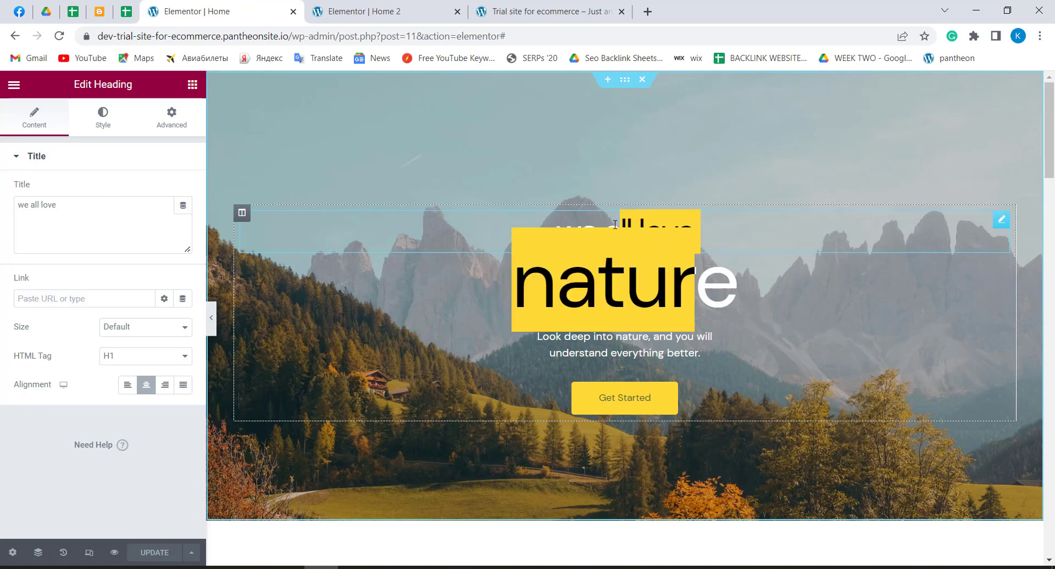
pyautogui.click(694, 230)
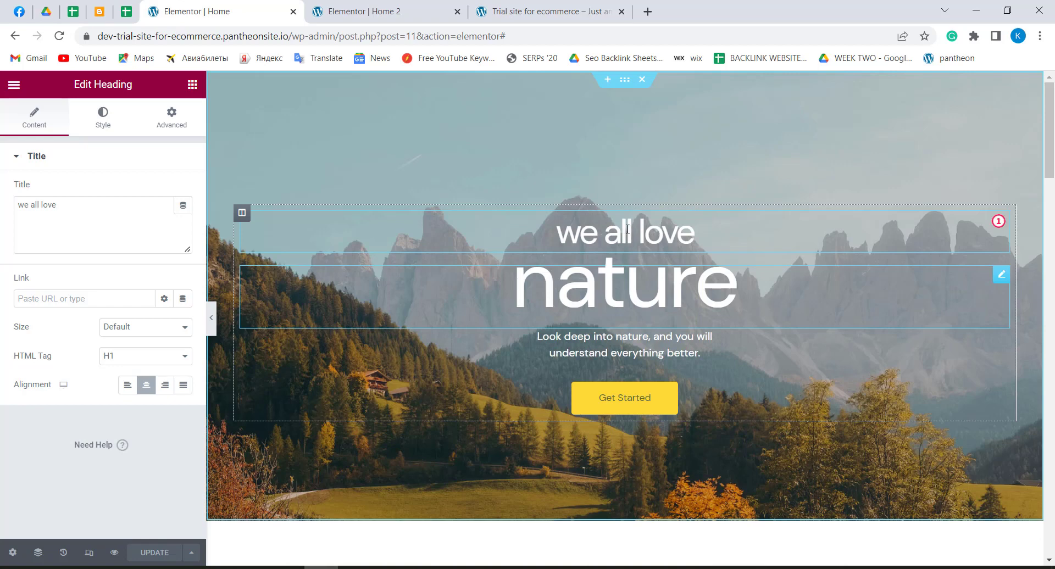
pyautogui.click(561, 224)
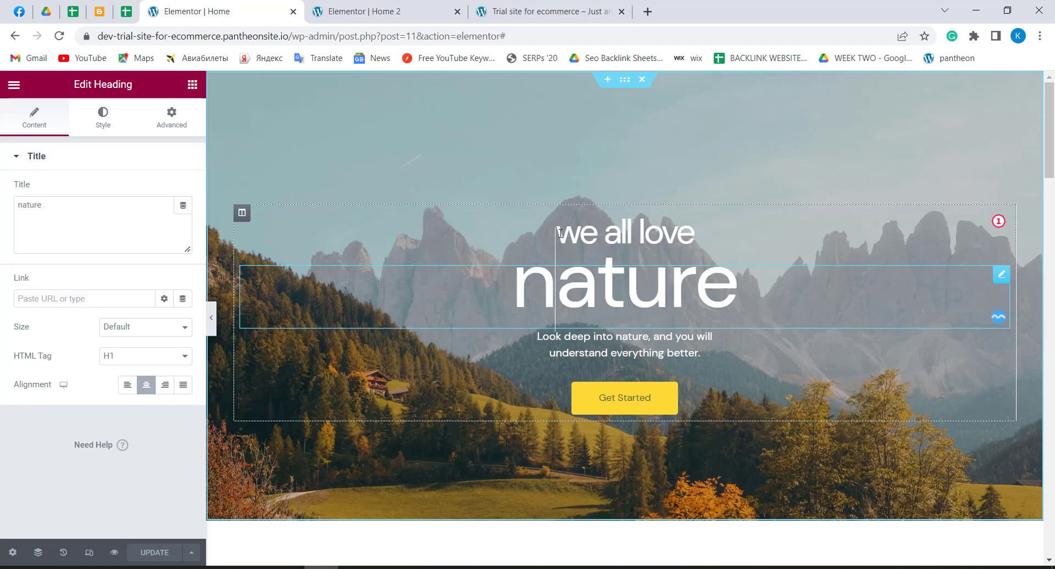
pyautogui.click(561, 224)
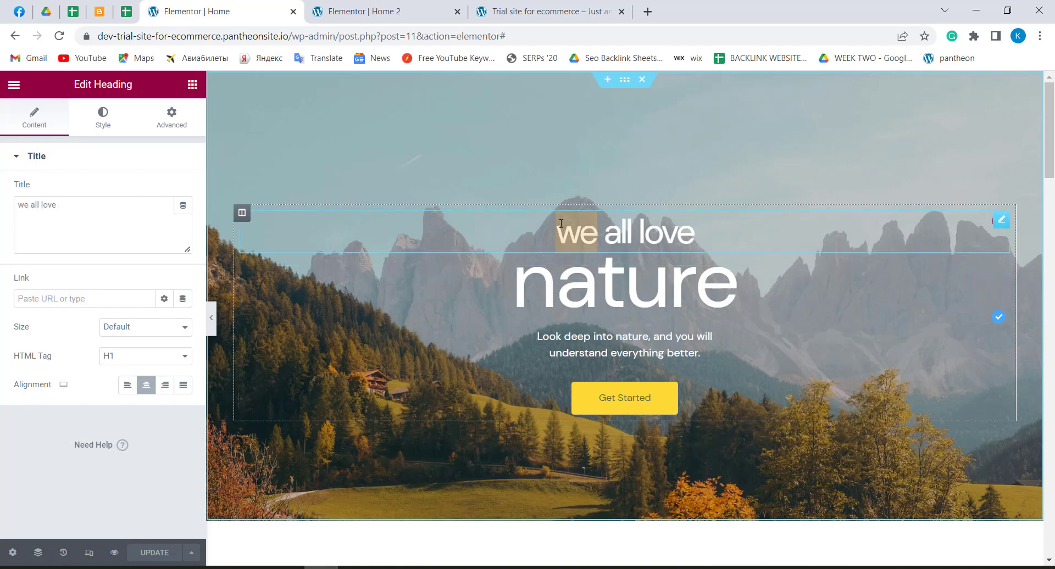
pyautogui.click(550, 225)
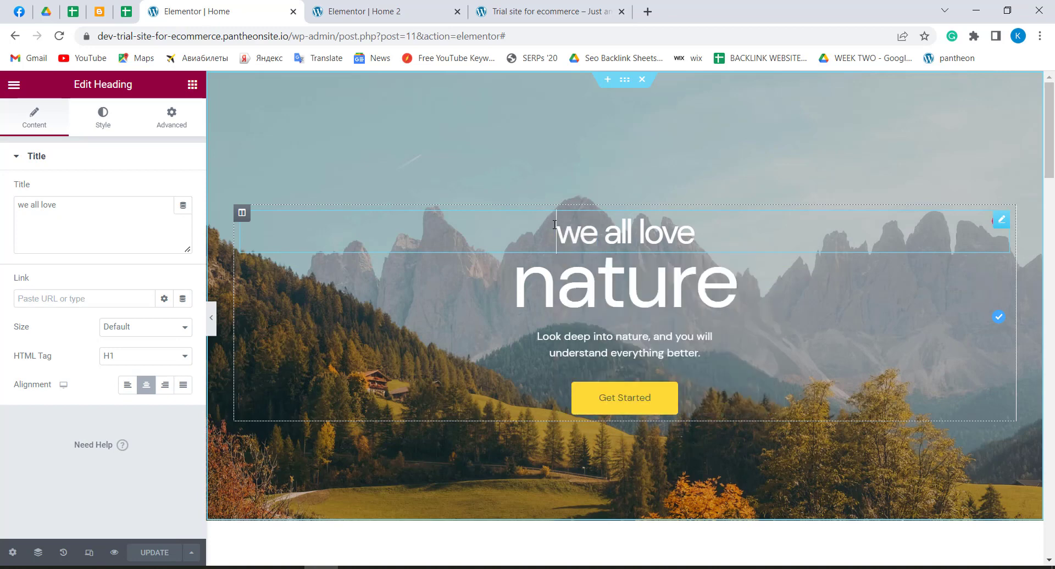
pyautogui.moveTo(555, 225); pyautogui.dragTo(687, 226)
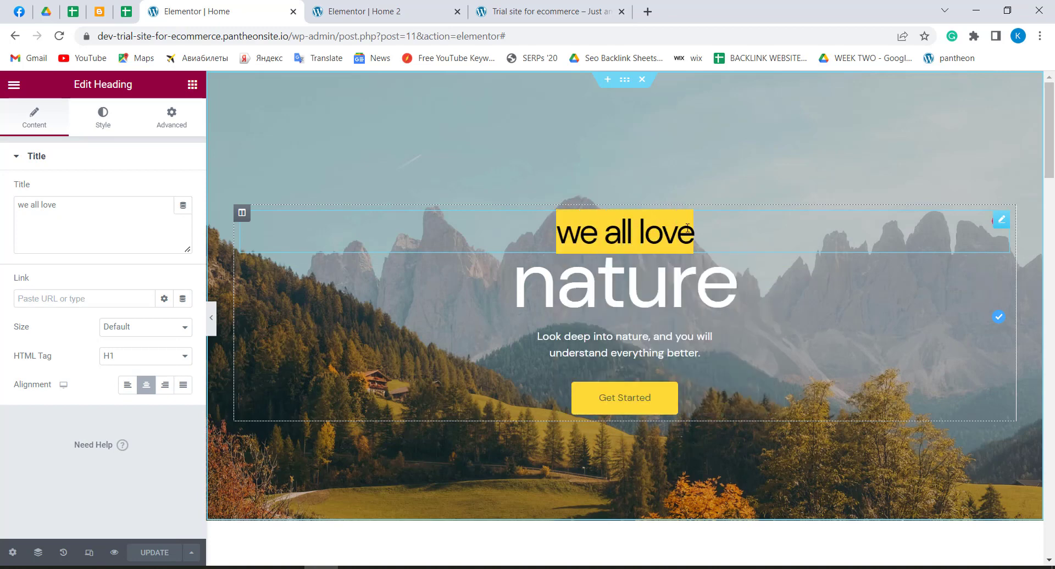
pyautogui.click(677, 229)
pyautogui.rightClick(677, 230)
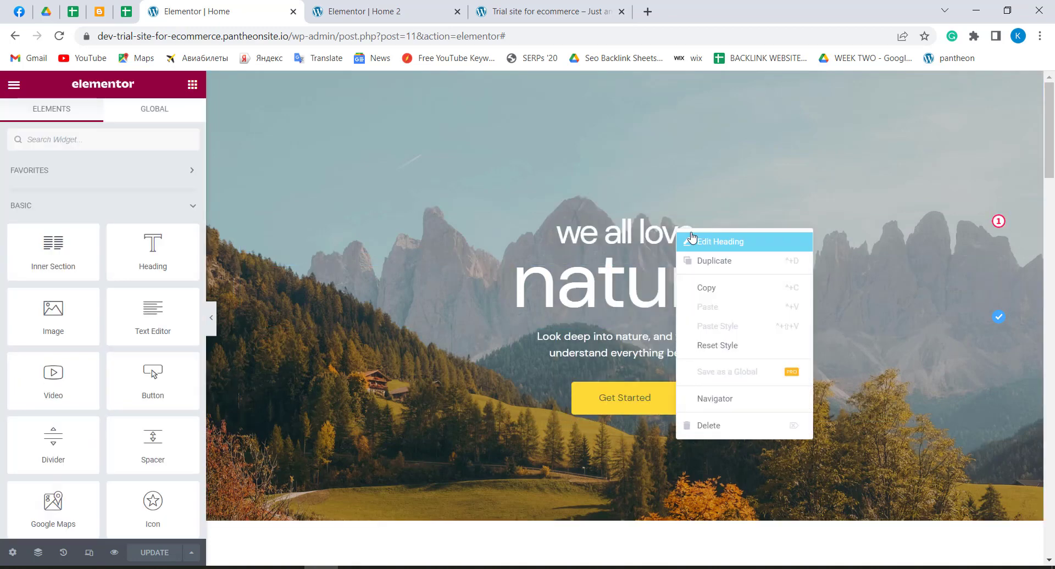
pyautogui.click(720, 241)
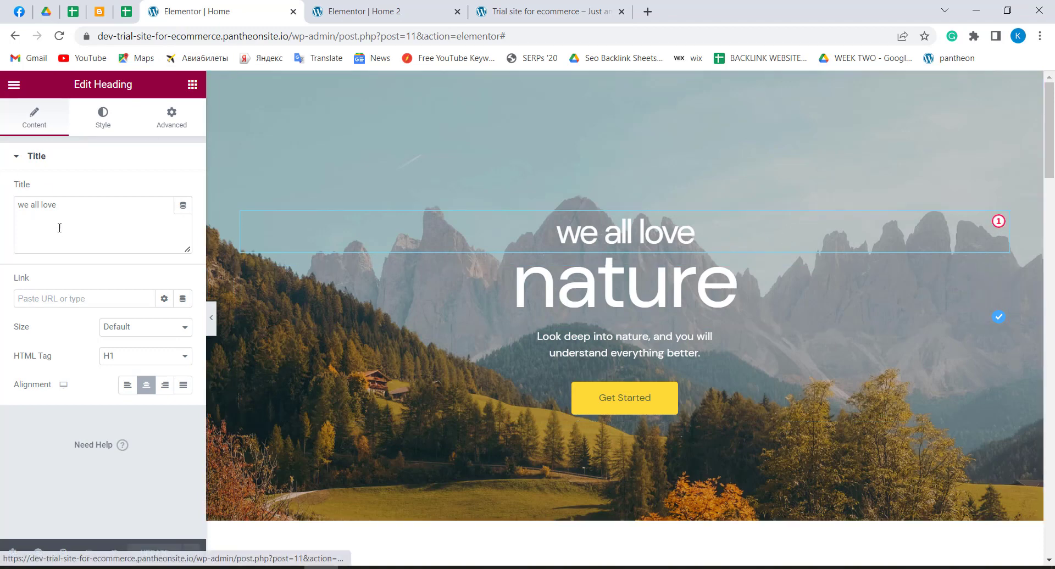
# Copy the "we all love" title from the Home page heading and replace the Home 2 heading's placeholder text with it
pyautogui.tripleClick(19, 200)
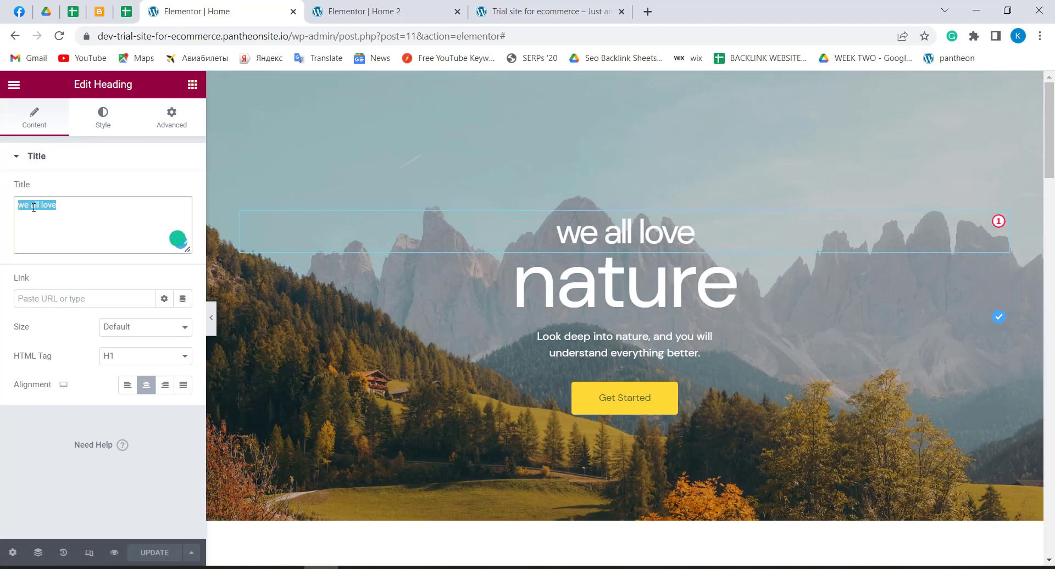
pyautogui.rightClick(33, 205)
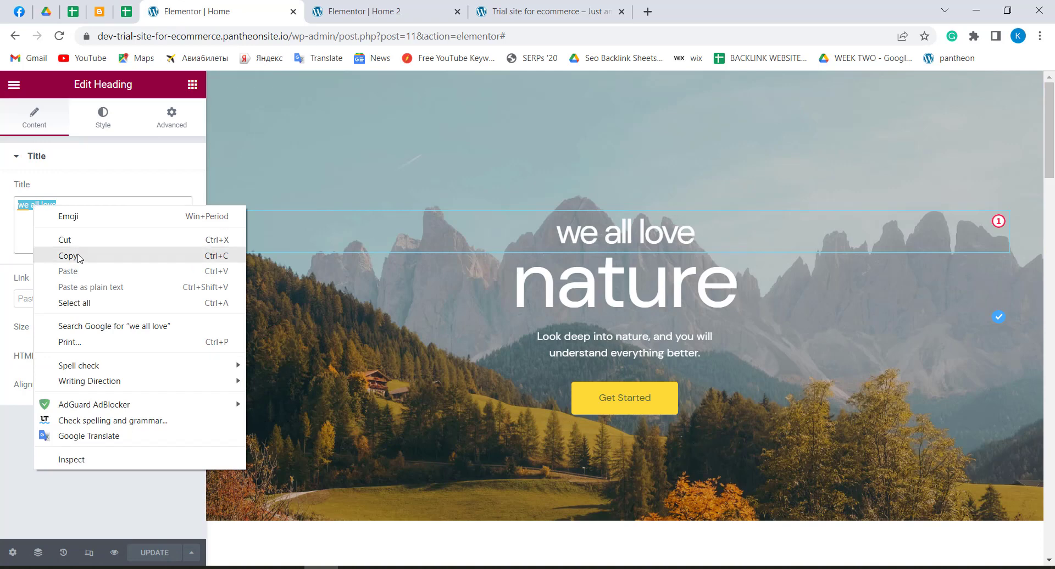
pyautogui.click(80, 256)
pyautogui.click(362, 11)
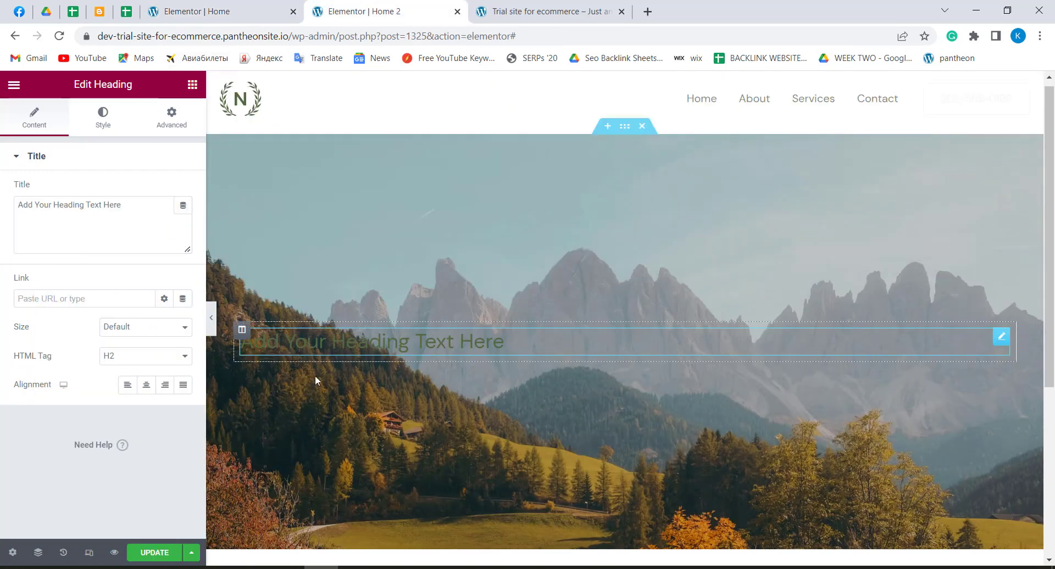
pyautogui.tripleClick(23, 211)
pyautogui.rightClick(34, 204)
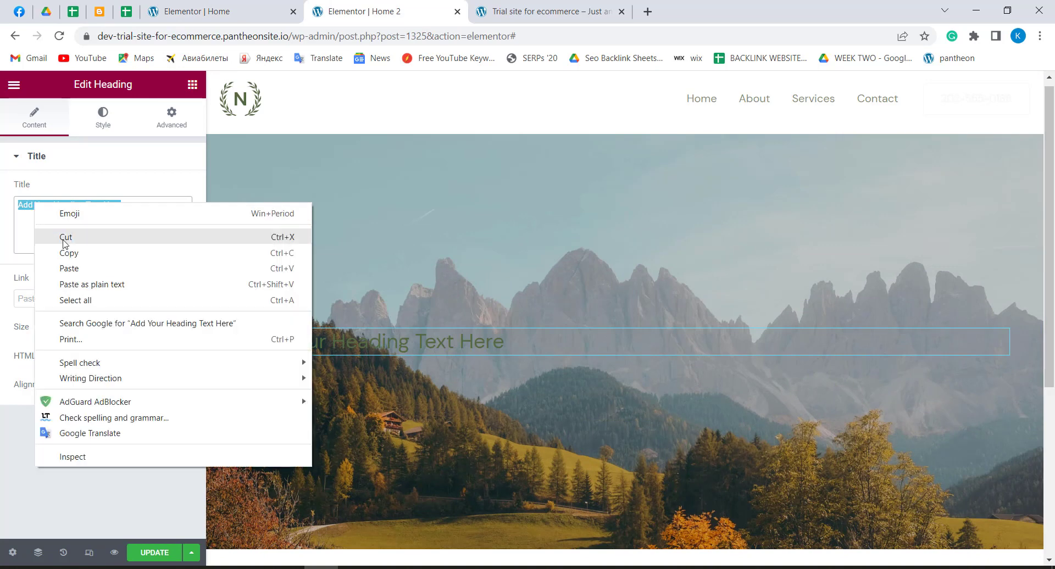
pyautogui.click(76, 267)
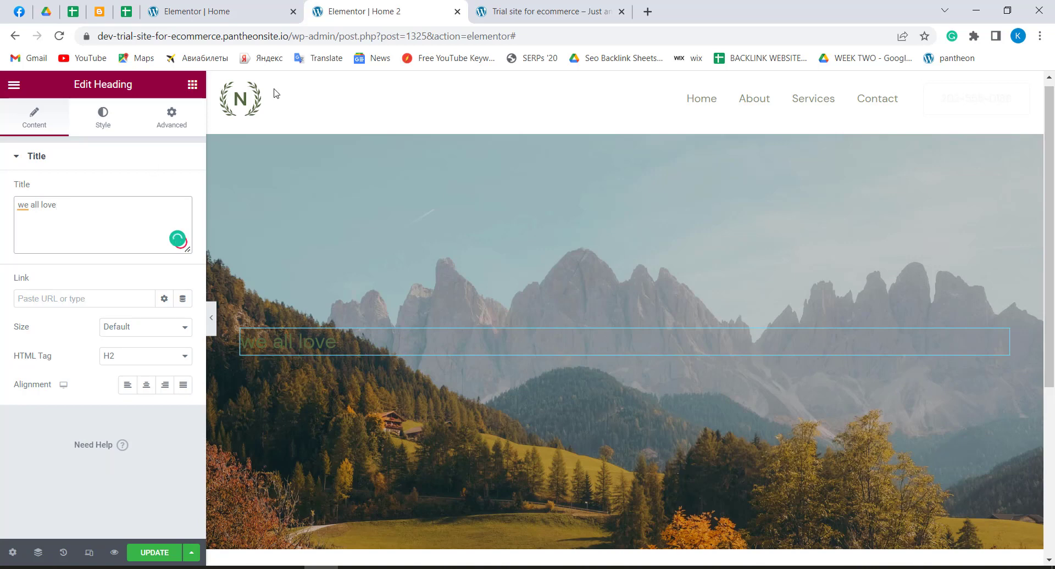
# Set the Home 2 heading's HTML tag to H1 and its alignment to center, matching the Home page heading
pyautogui.click(215, 5)
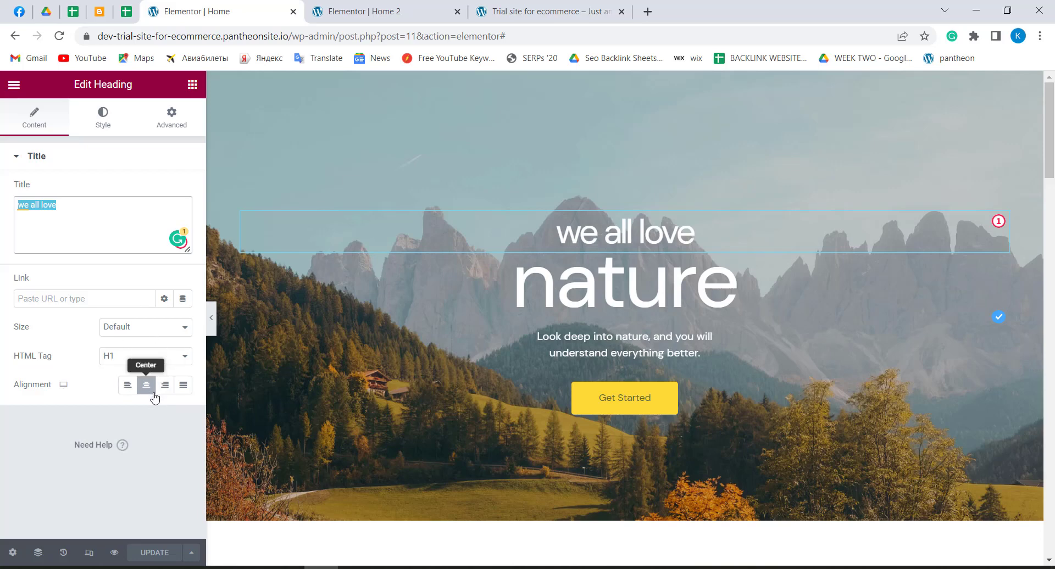
pyautogui.click(356, 12)
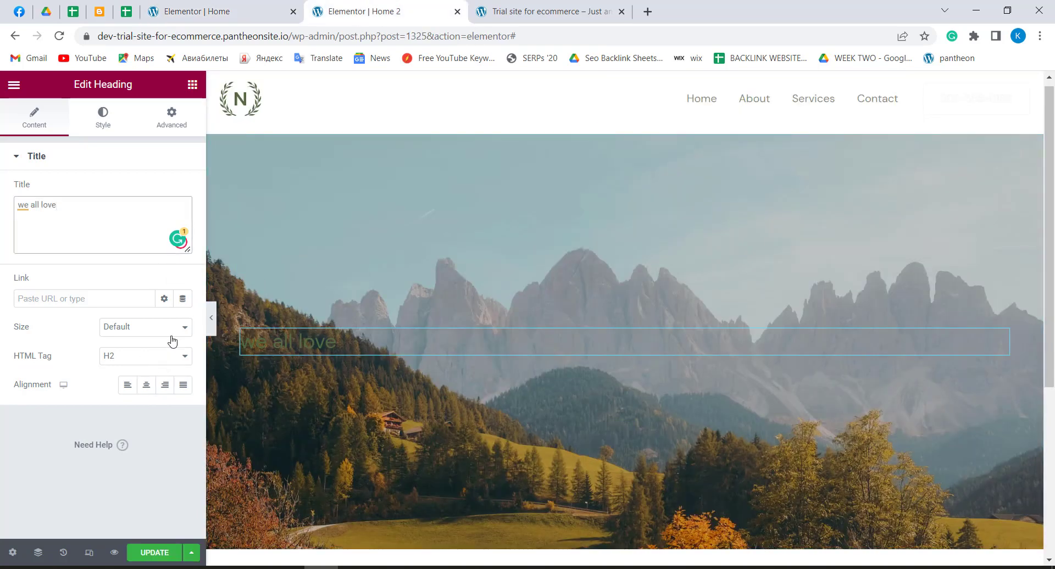
pyautogui.click(180, 358)
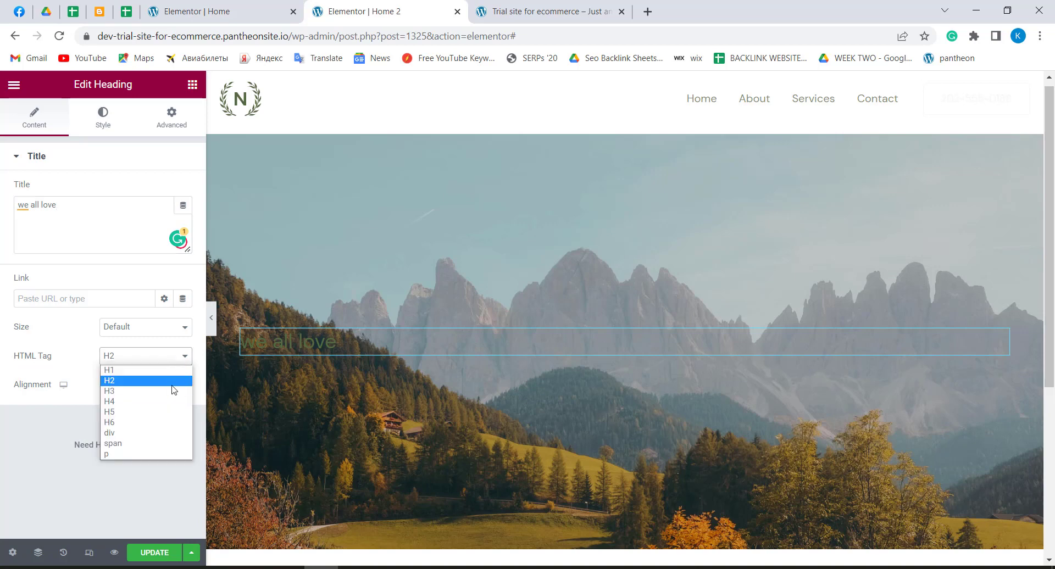
pyautogui.click(146, 372)
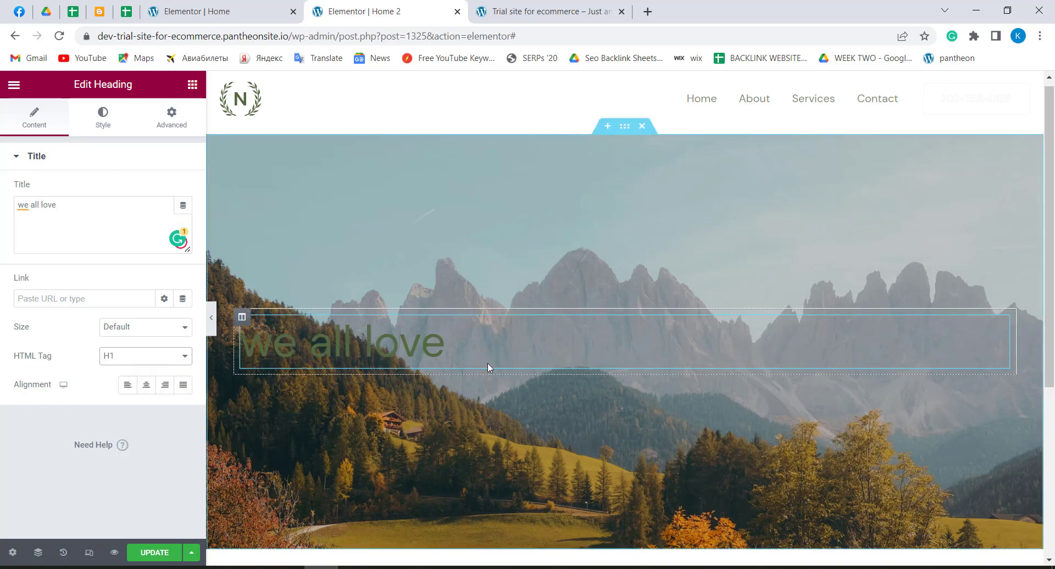
pyautogui.click(146, 384)
# Copy the text color code #FFFFFF from the style settings of the Home page's "we all love" heading
pyautogui.click(244, 8)
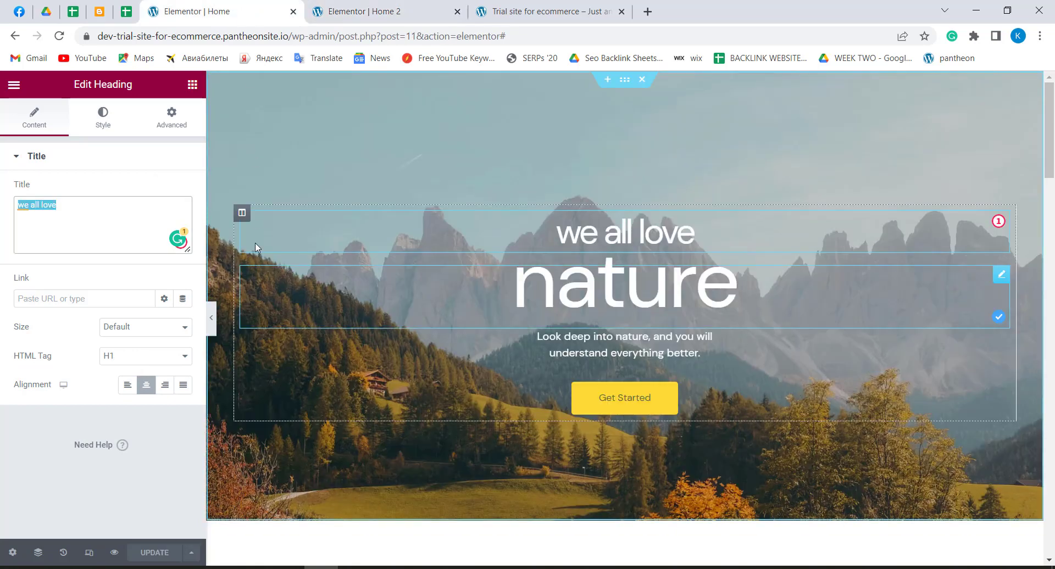
pyautogui.click(110, 115)
pyautogui.click(110, 115)
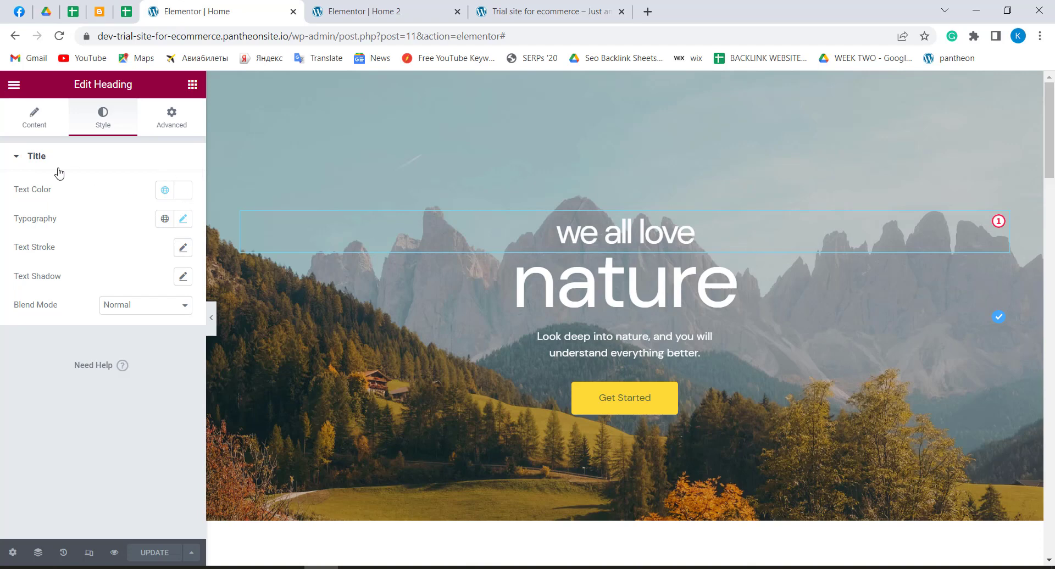
pyautogui.click(179, 192)
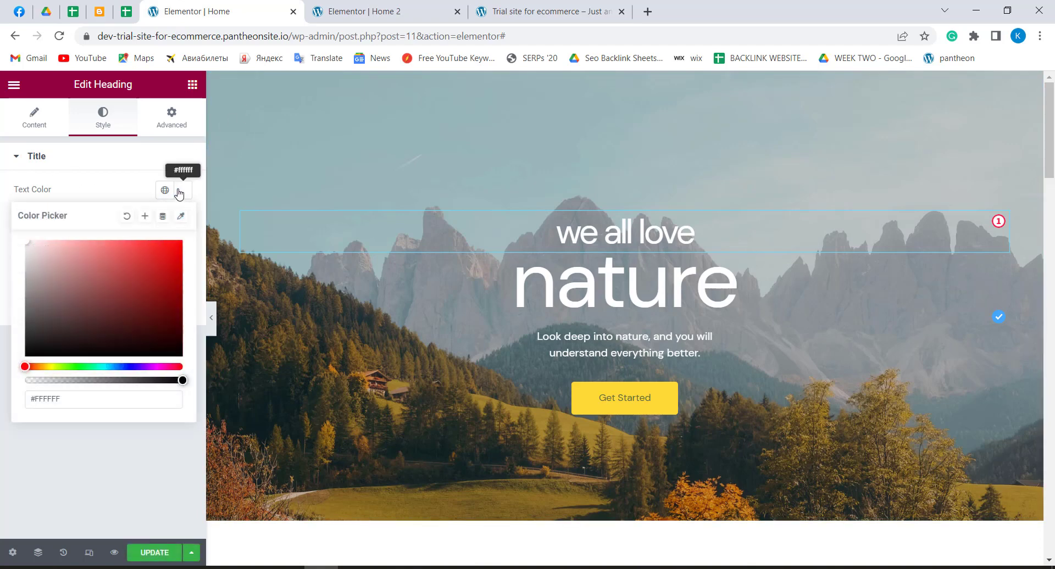
pyautogui.moveTo(67, 396); pyautogui.dragTo(14, 400)
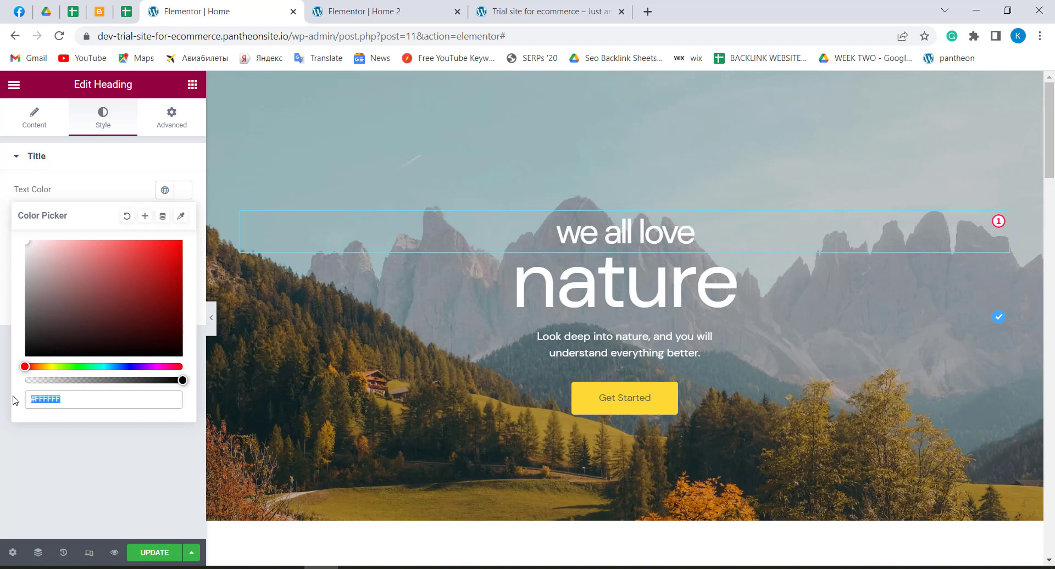
pyautogui.rightClick(41, 400)
pyautogui.click(113, 187)
pyautogui.click(190, 192)
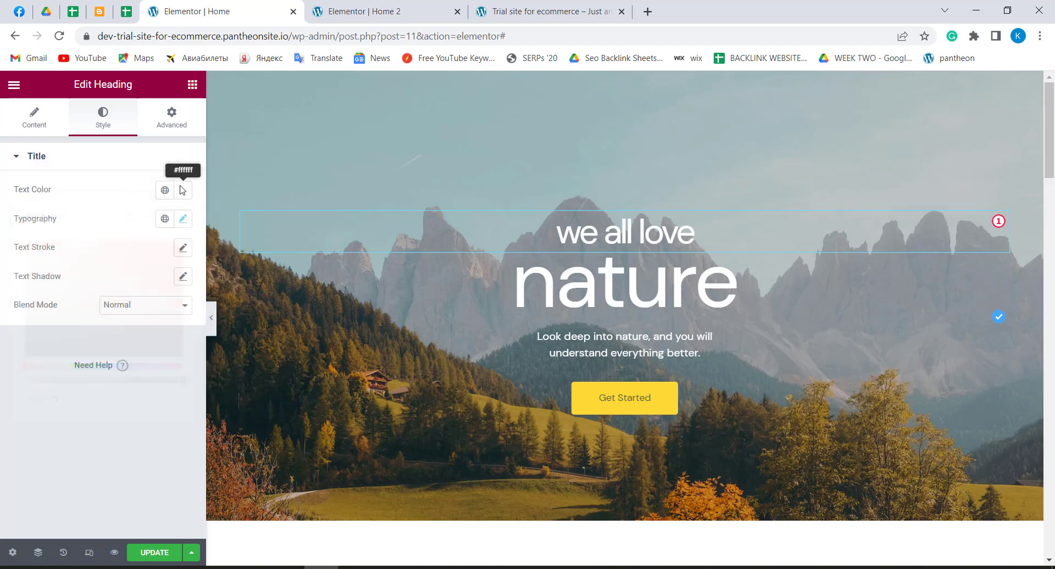
# Set the text color of the "we all love" heading on the Home 2 page to #FFFFFF
pyautogui.click(379, 11)
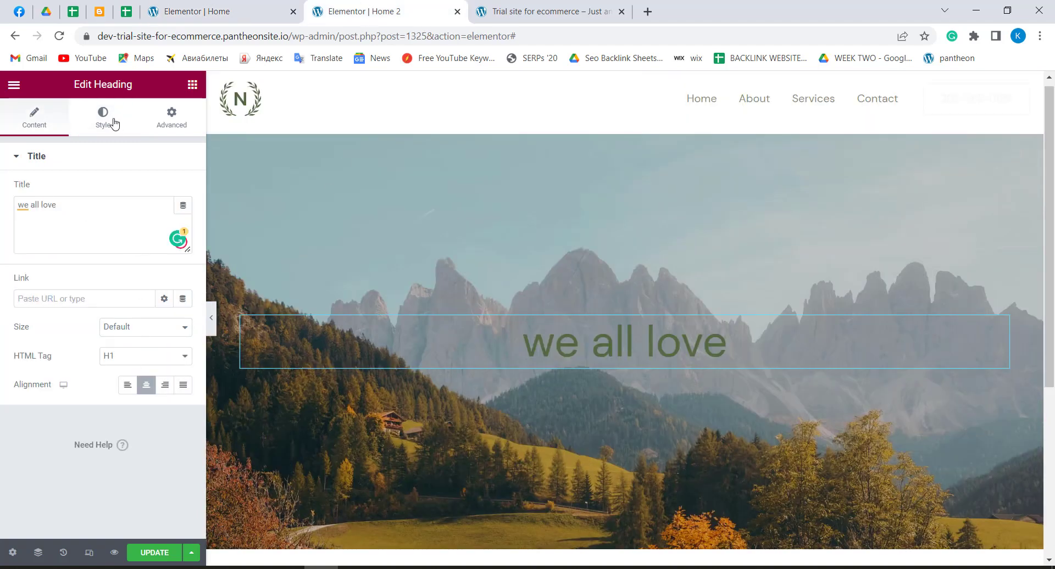
pyautogui.click(81, 118)
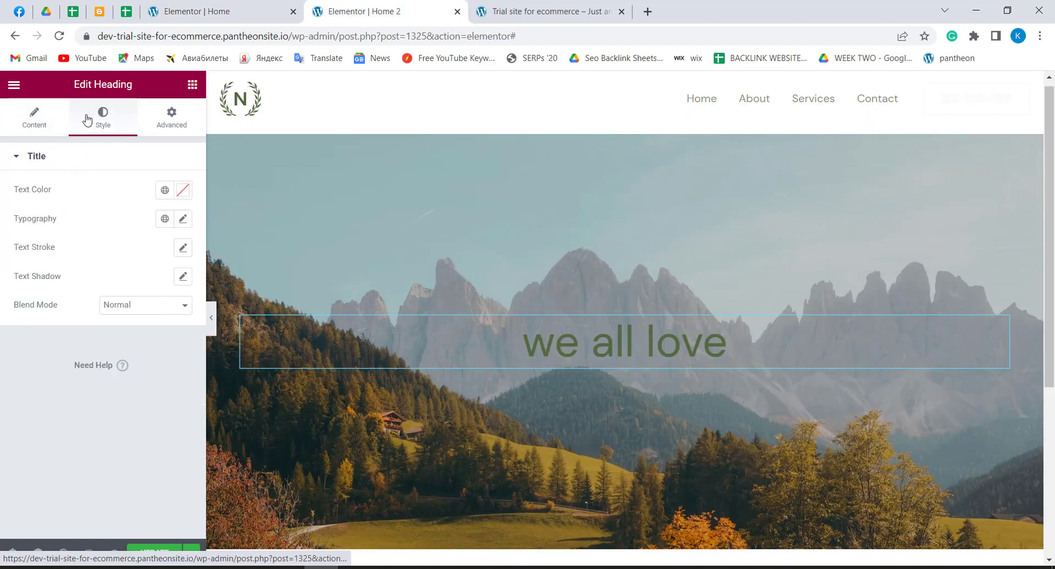
pyautogui.click(183, 191)
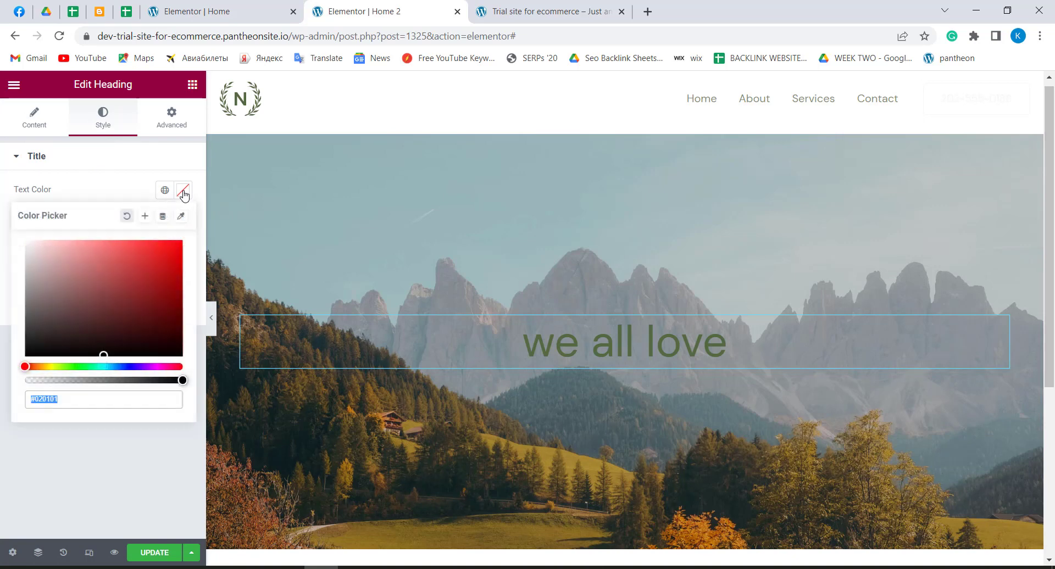
pyautogui.rightClick(51, 397)
pyautogui.click(90, 196)
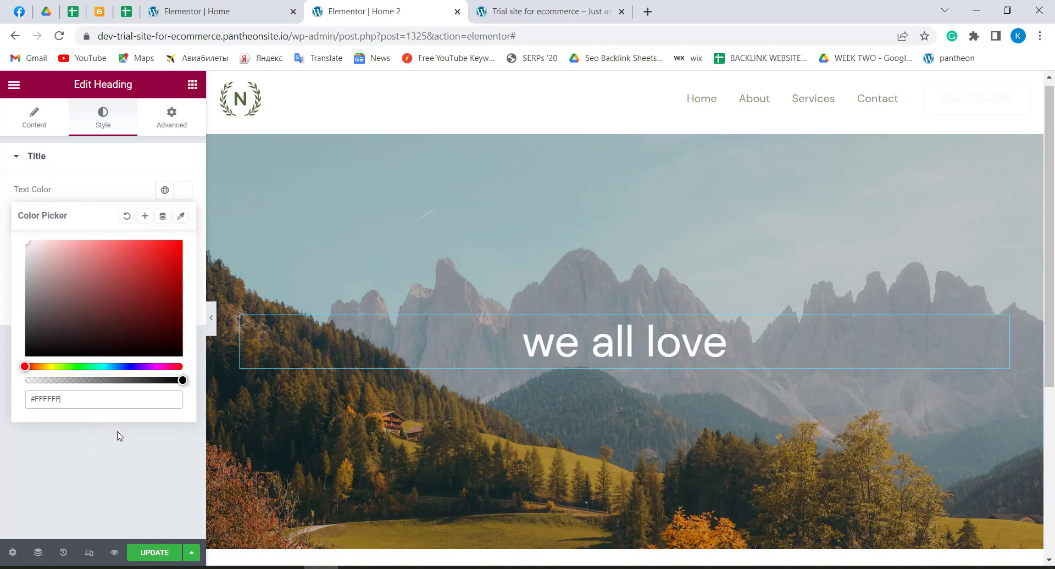
pyautogui.click(103, 463)
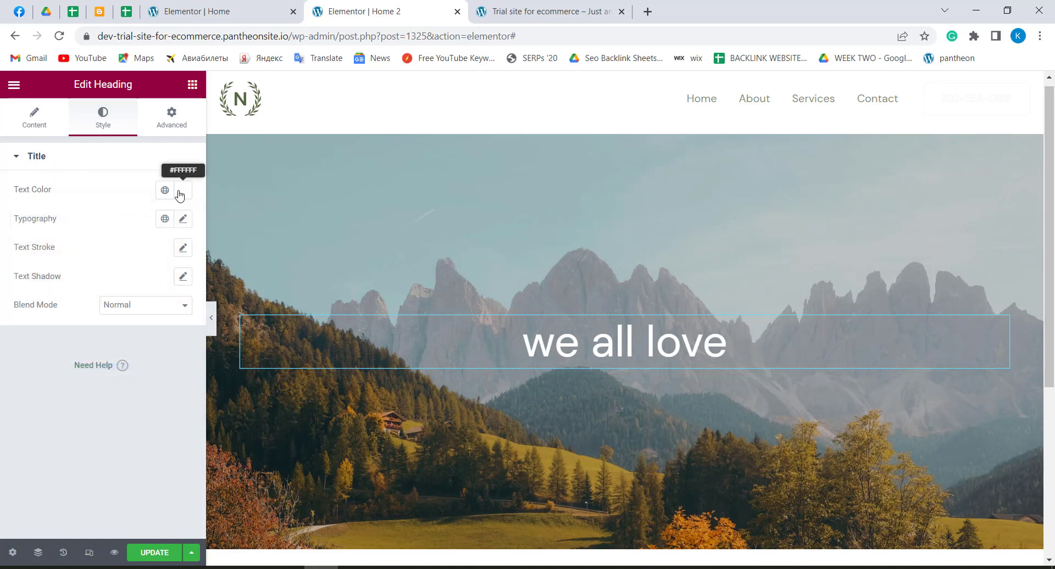
# Check the Home page heading's typography and set the Home 2 "we all love" heading's font size to 50 px
pyautogui.click(220, 11)
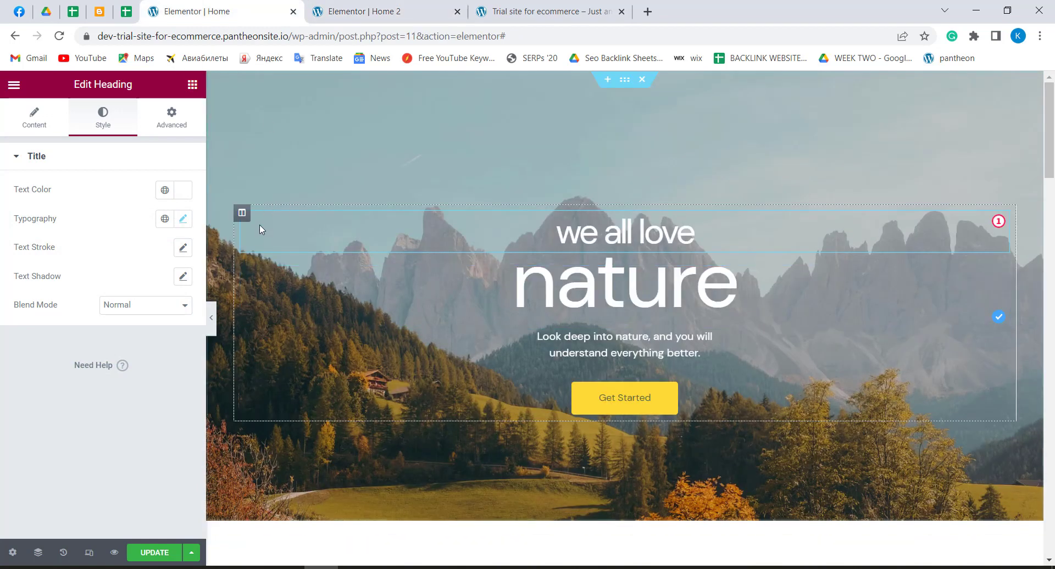
pyautogui.click(184, 220)
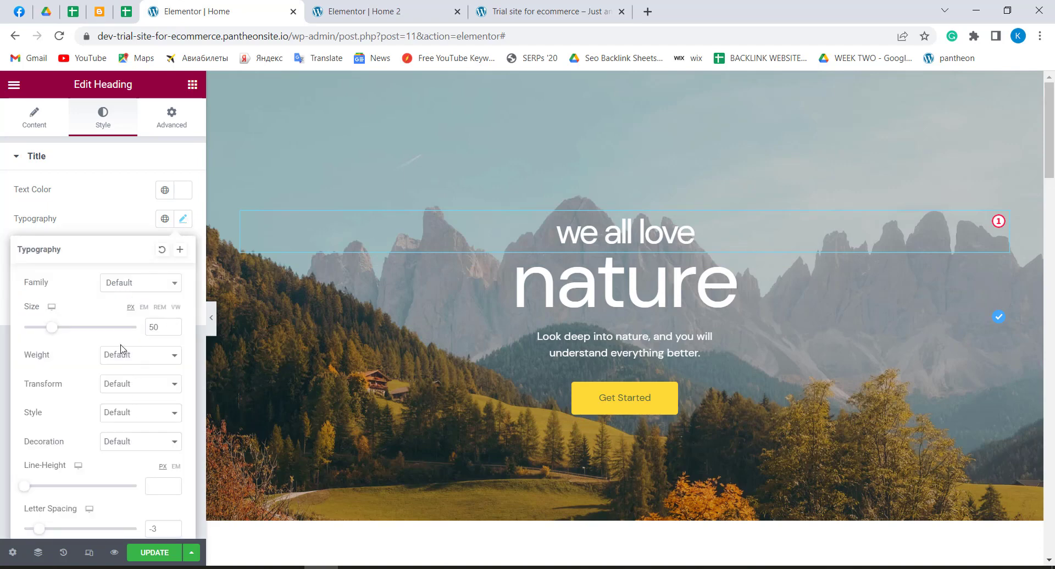
pyautogui.click(319, 8)
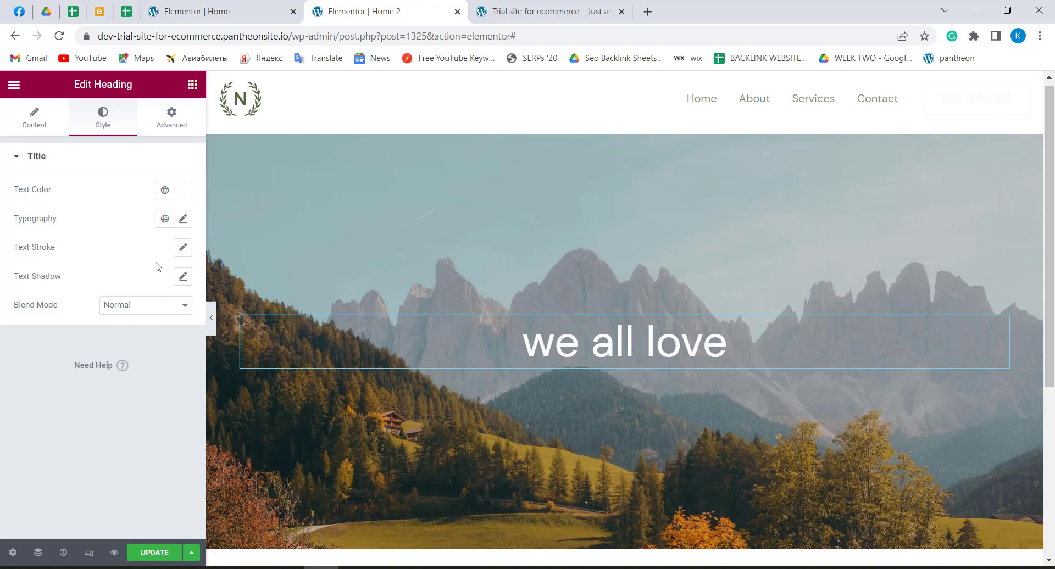
pyautogui.click(183, 220)
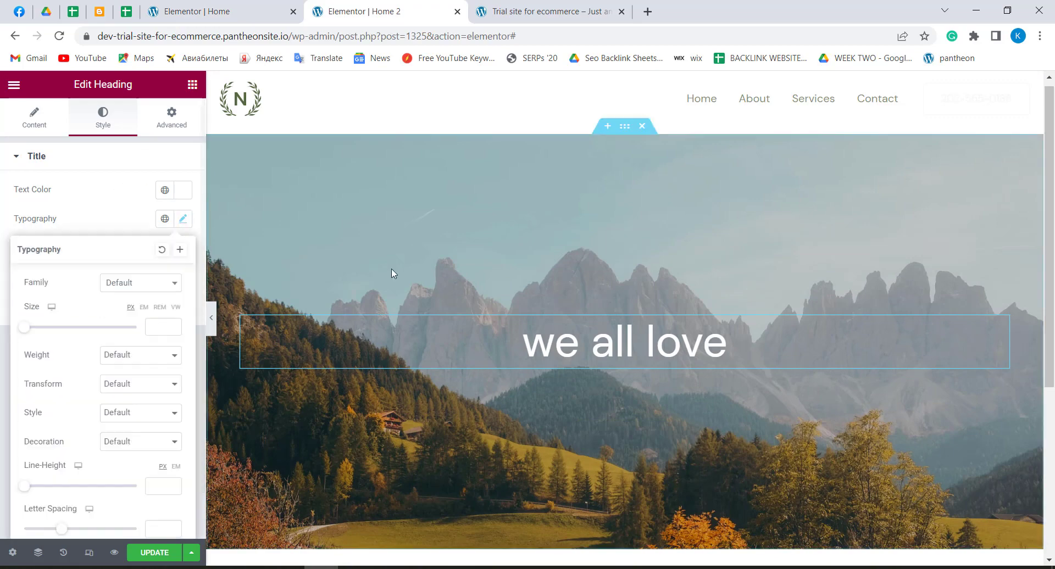
pyautogui.click(220, 11)
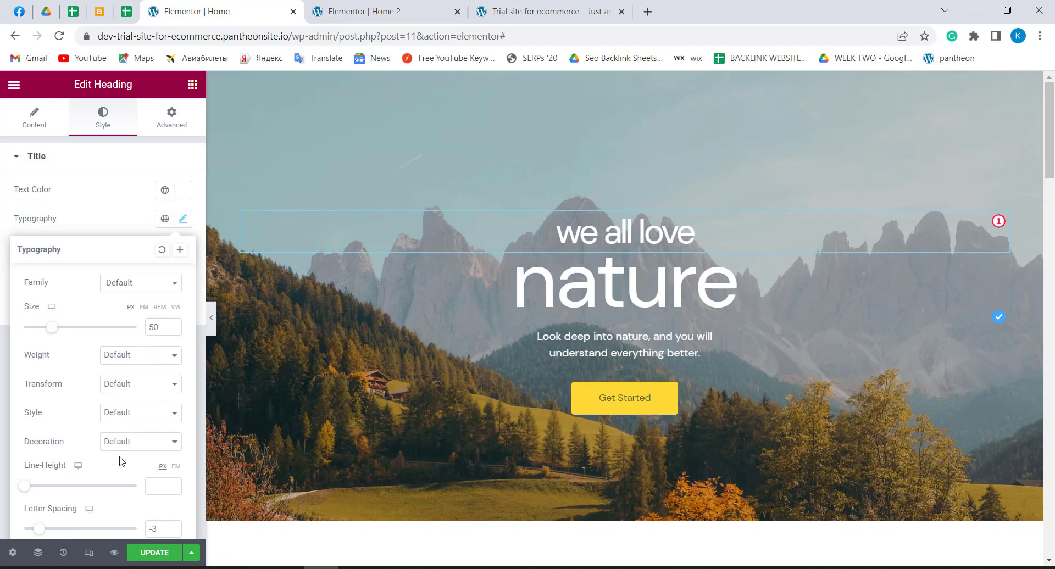
pyautogui.scroll(-1, 120, 469)
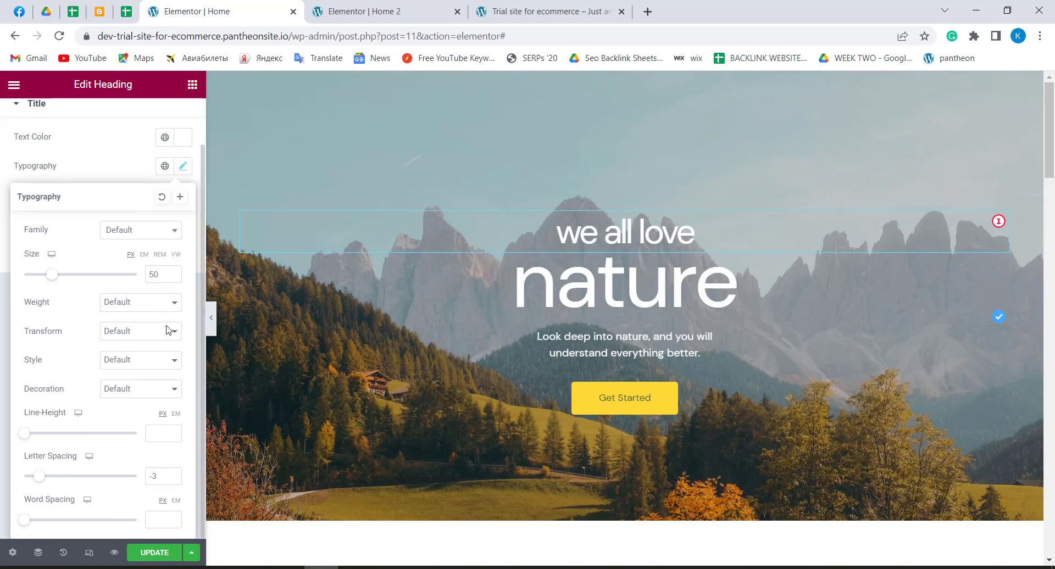
pyautogui.click(360, 4)
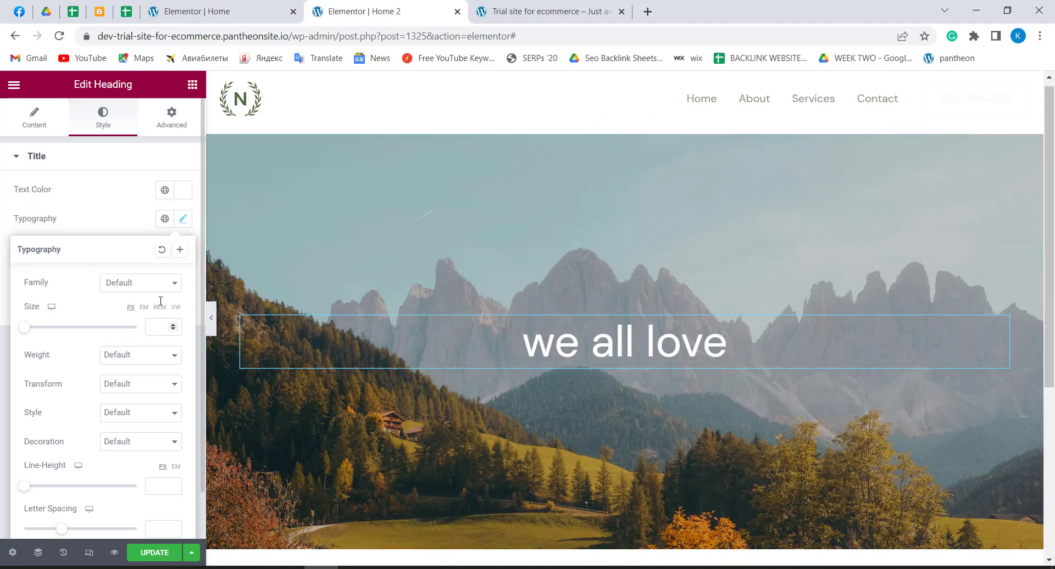
pyautogui.click(261, 4)
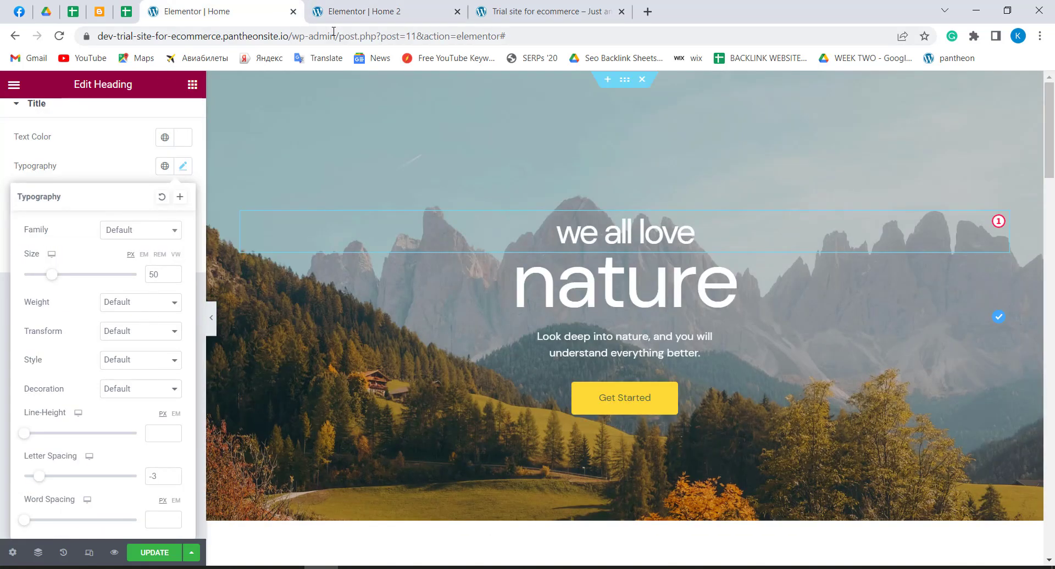
pyautogui.click(352, 11)
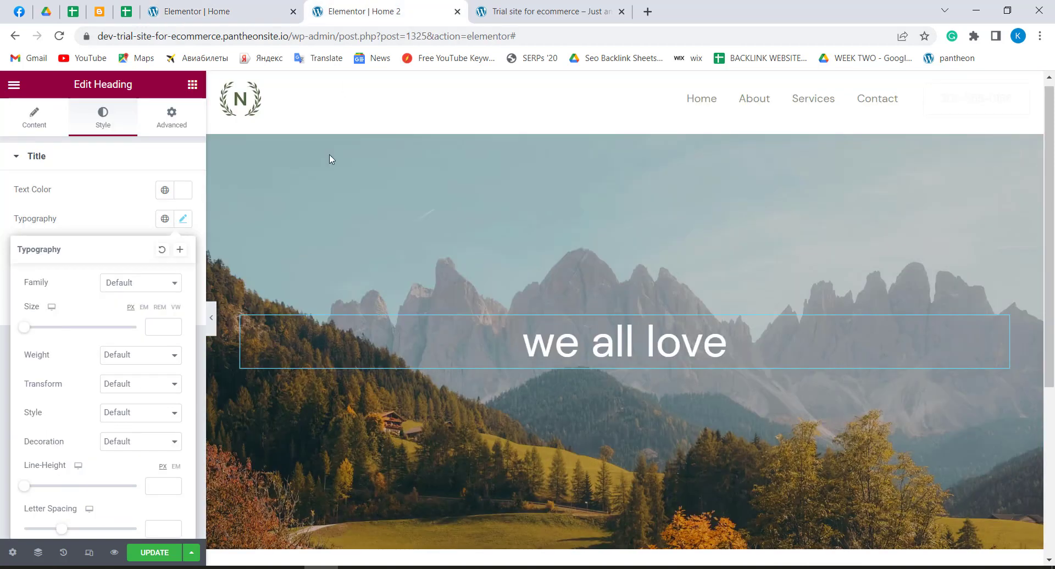
pyautogui.click(159, 329)
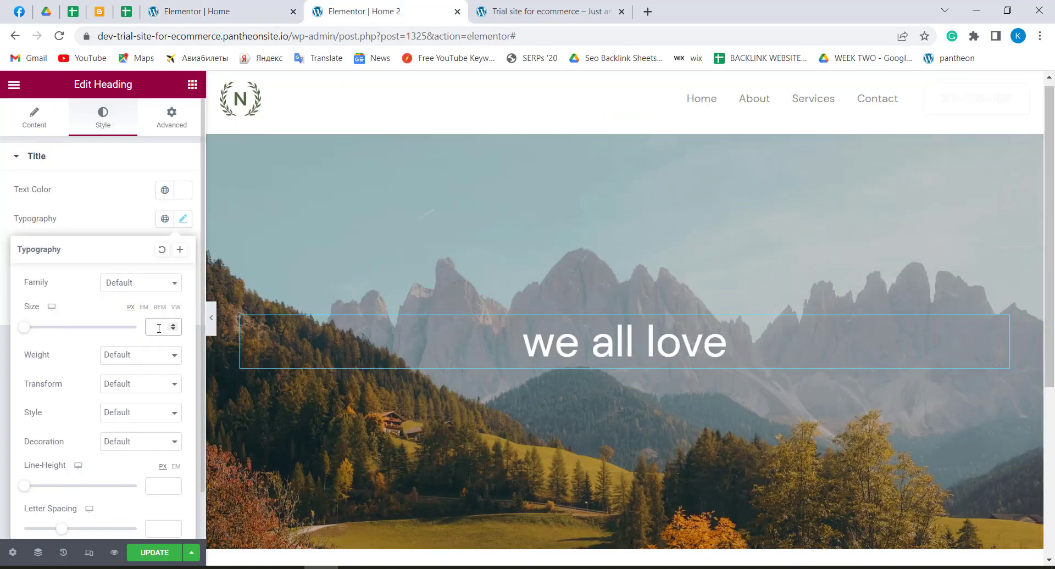
pyautogui.write('50')
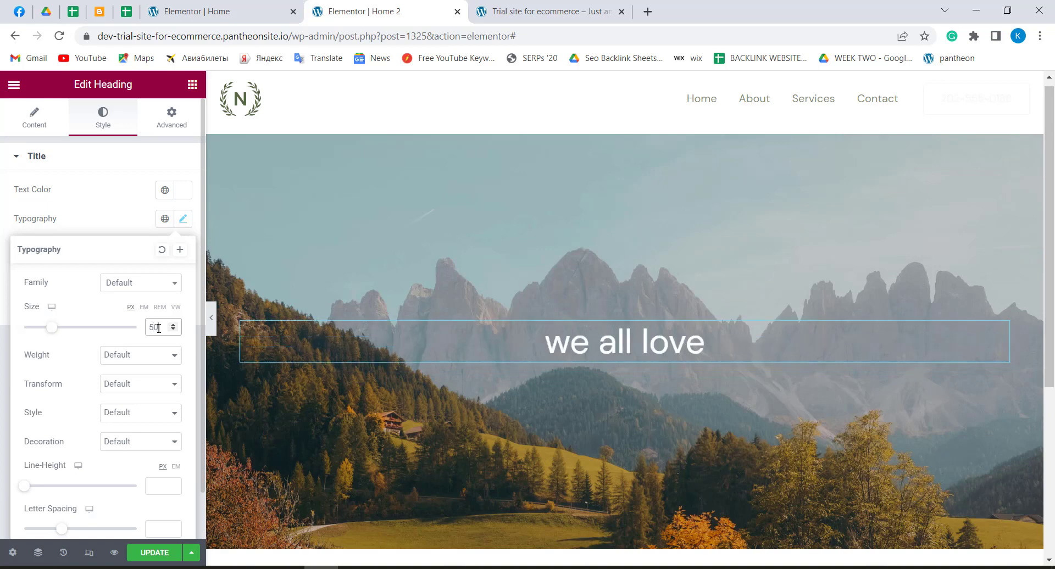
pyautogui.click(70, 353)
# Check the Home page heading's letter spacing and lower the Home 2 heading's letter spacing to -0.3 px
pyautogui.click(213, 3)
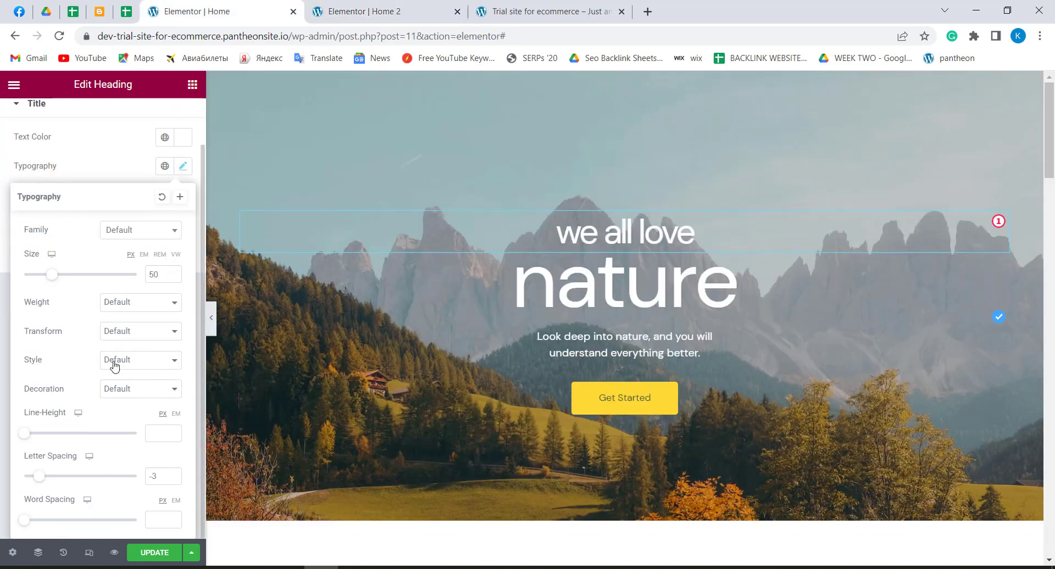
pyautogui.click(354, 5)
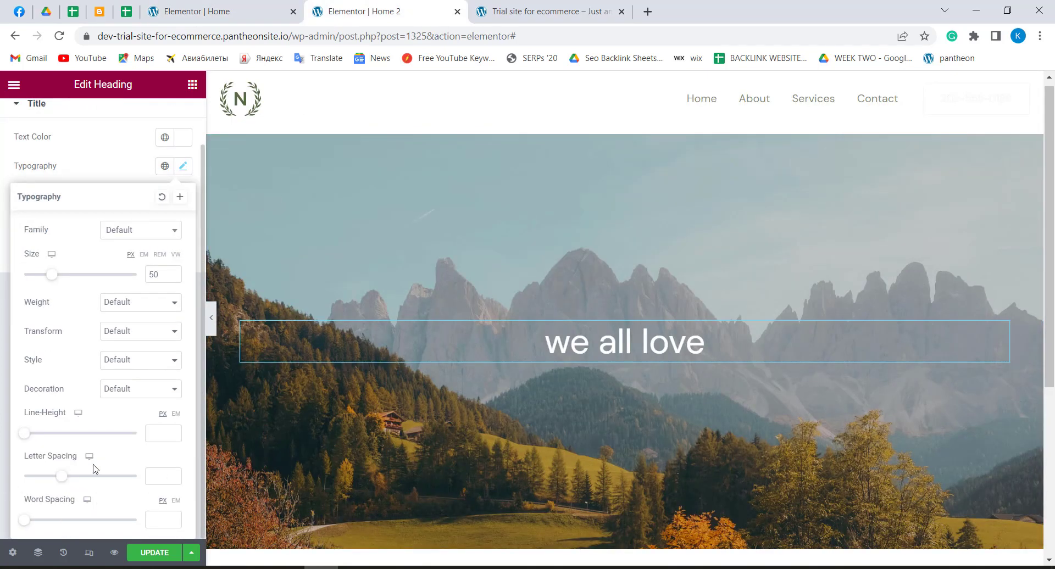
pyautogui.click(188, 14)
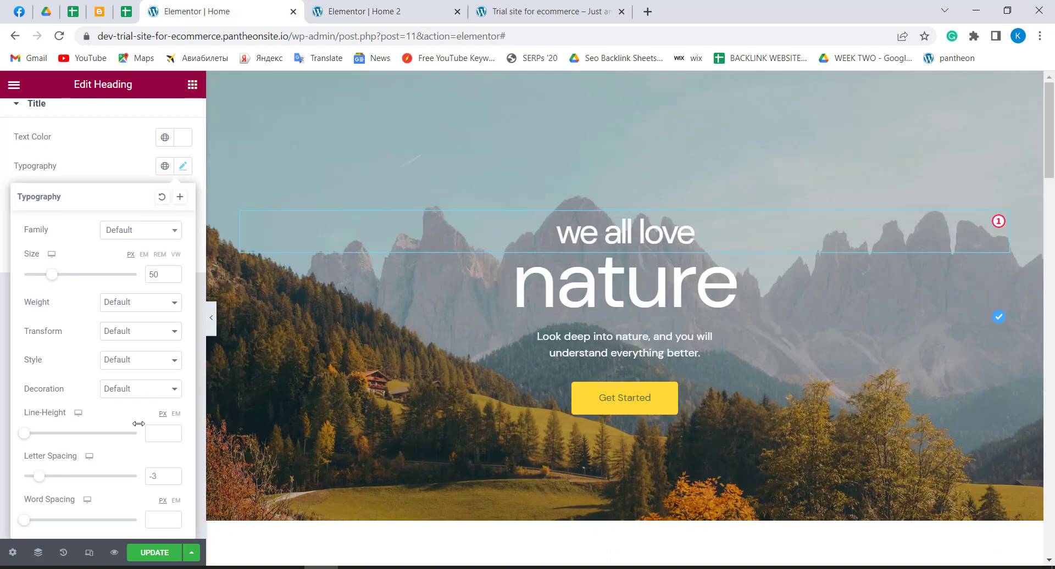
pyautogui.click(356, 5)
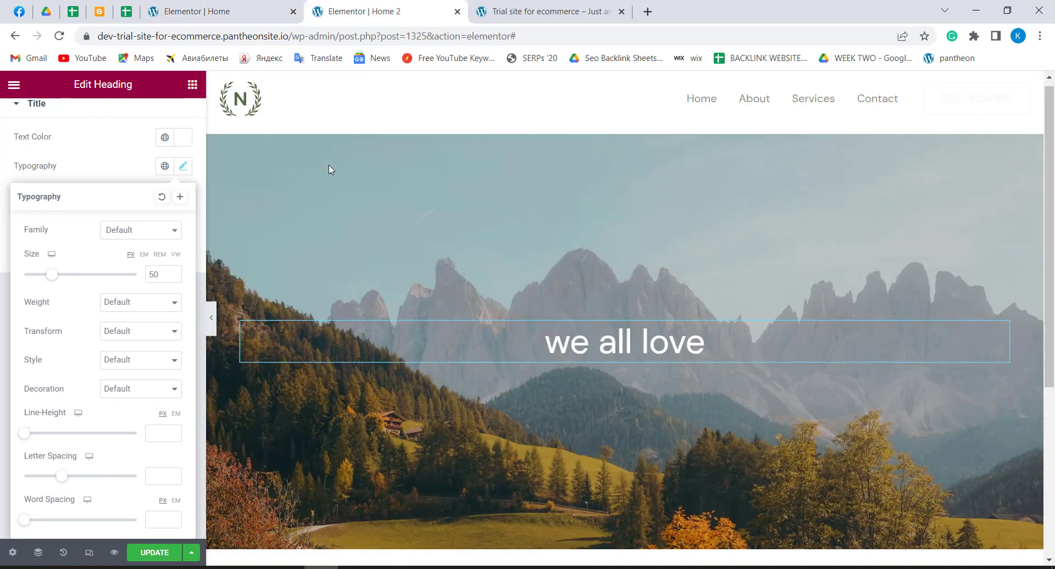
pyautogui.click(173, 480)
pyautogui.click(173, 479)
pyautogui.click(174, 480)
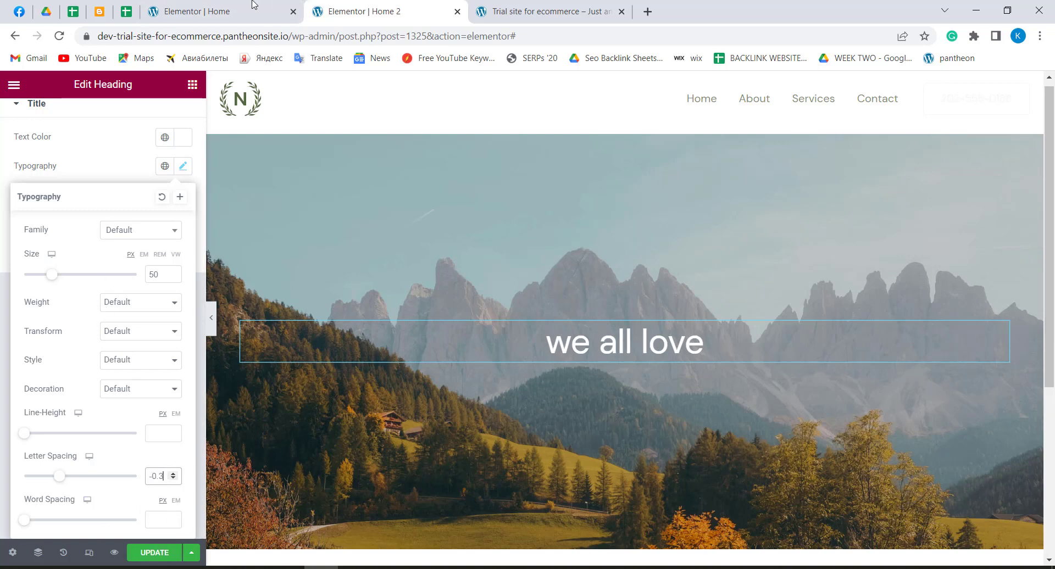
# Recheck the letter spacing on the Home page and correct the Home 2 "we all love" heading's letter spacing to -3 px
pyautogui.click(220, 11)
pyautogui.hotkey('ctrl', 'Tab')
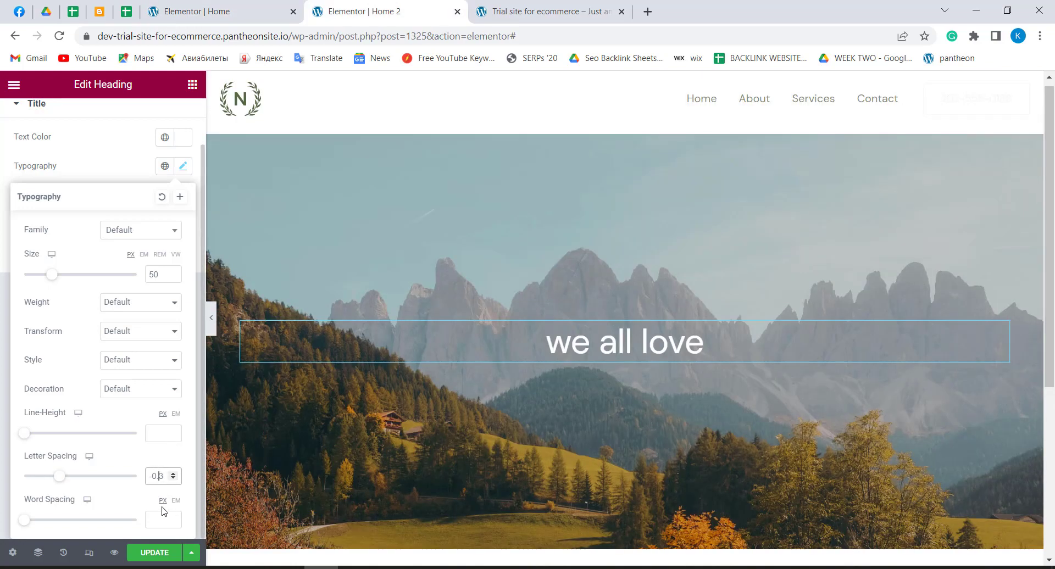
pyautogui.press('BackSpace')
pyautogui.press('BackSpace')
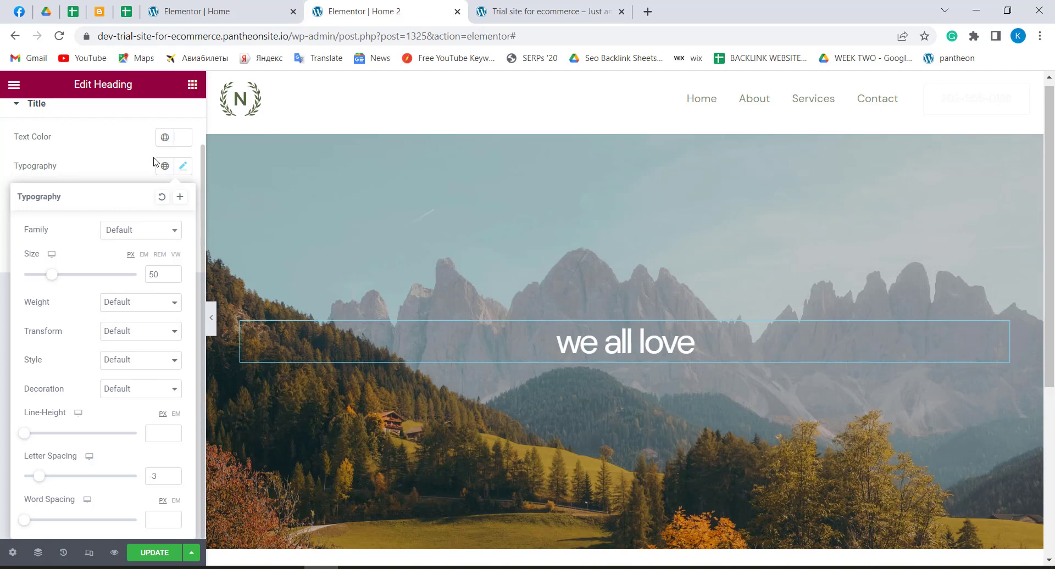
pyautogui.click(184, 165)
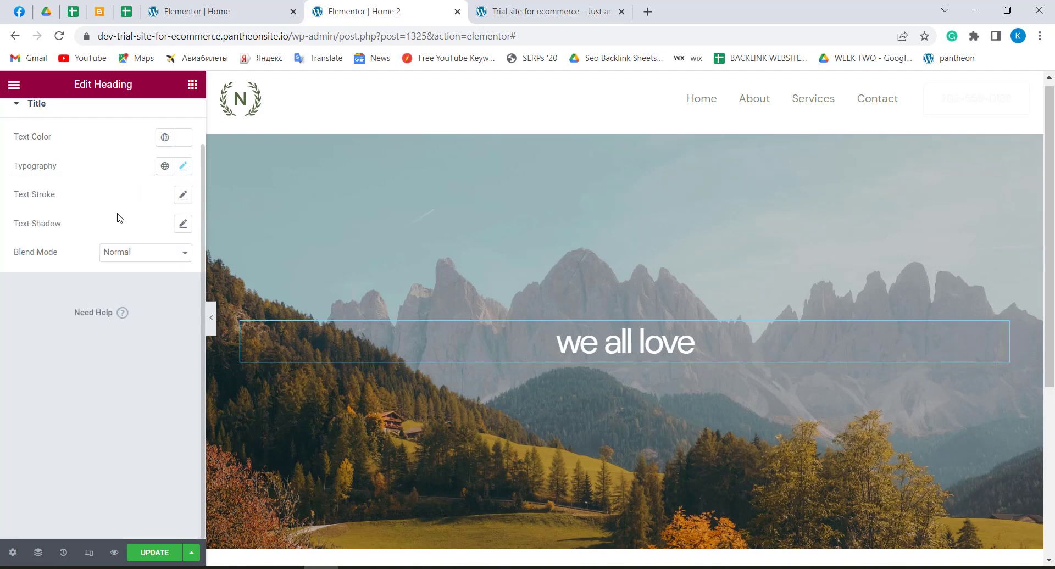
# Review the text color and text stroke settings of the "we all love" heading on the Home 2 page
pyautogui.click(184, 195)
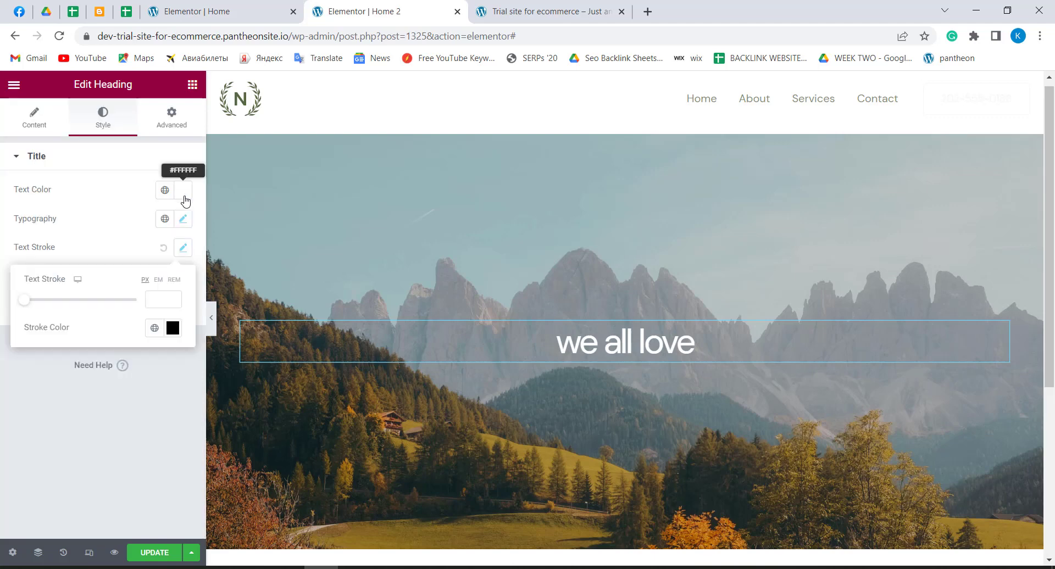
pyautogui.click(184, 196)
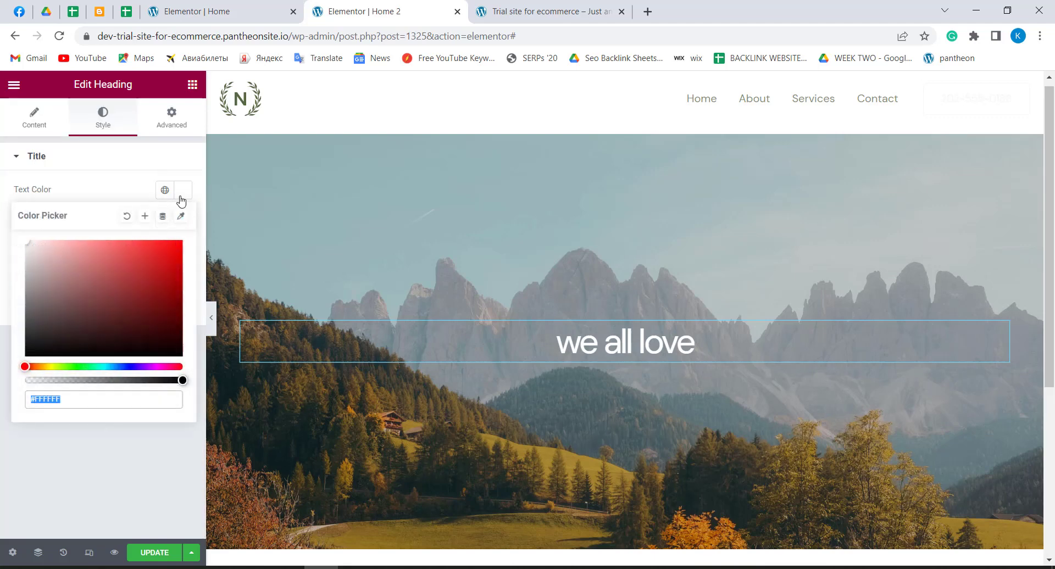
pyautogui.click(124, 165)
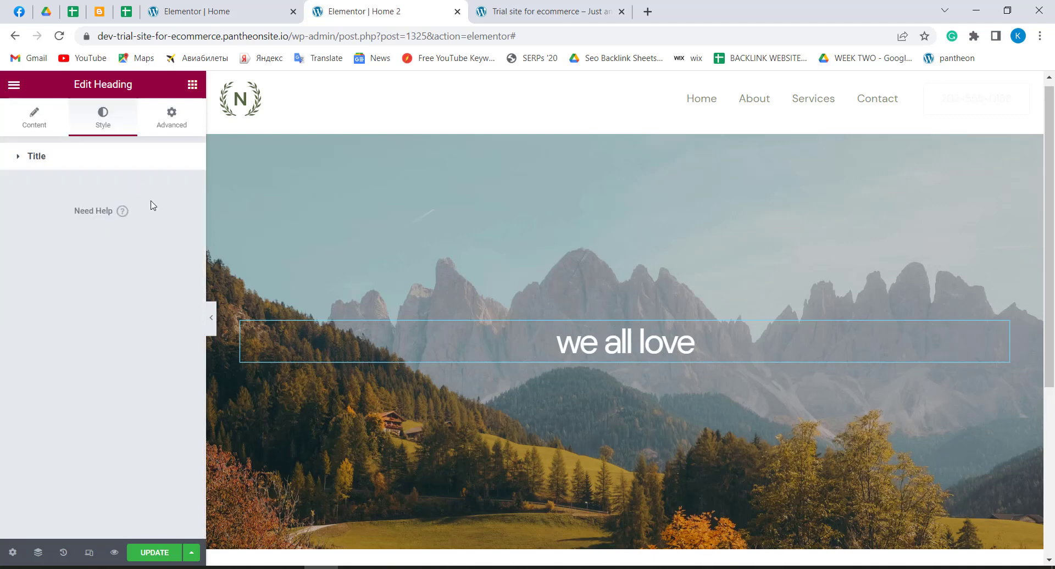
pyautogui.click(82, 163)
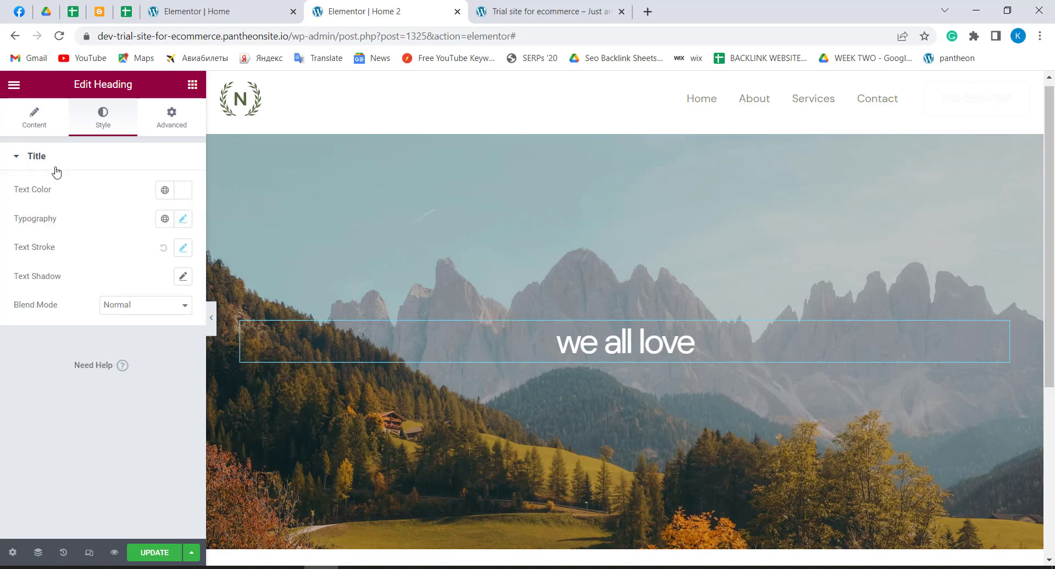
pyautogui.click(183, 250)
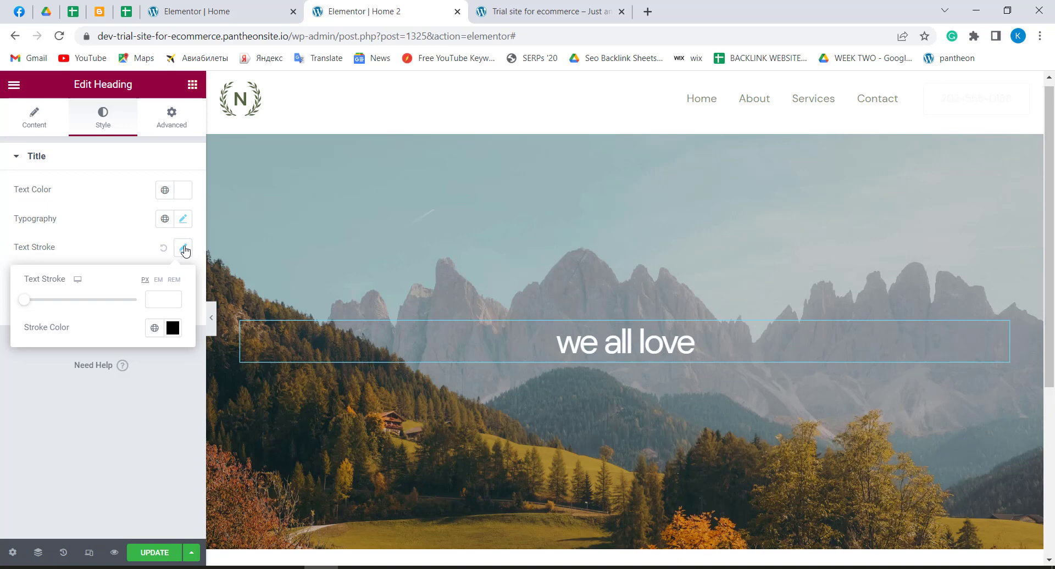
pyautogui.click(130, 250)
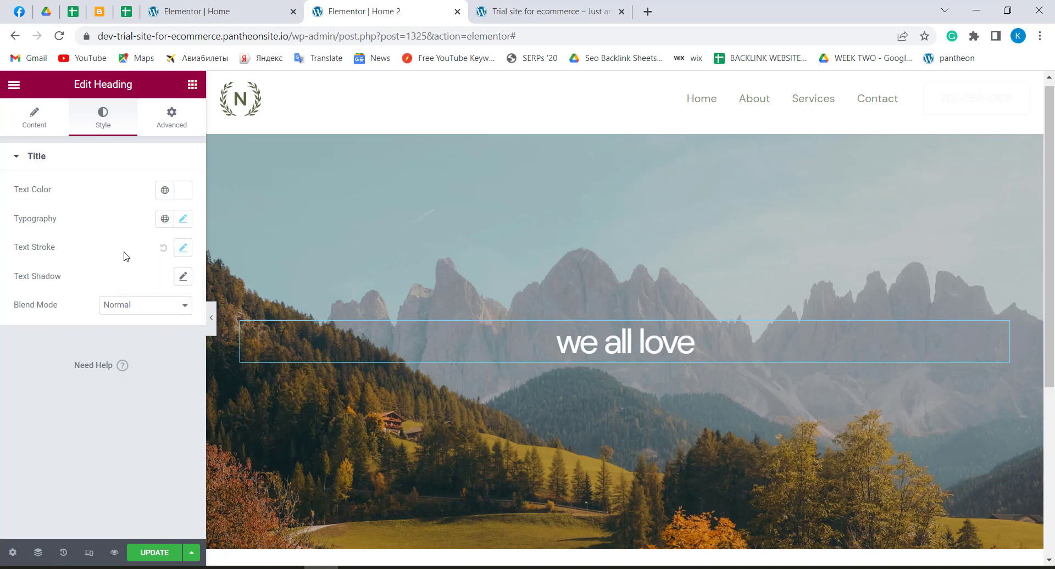
pyautogui.click(182, 250)
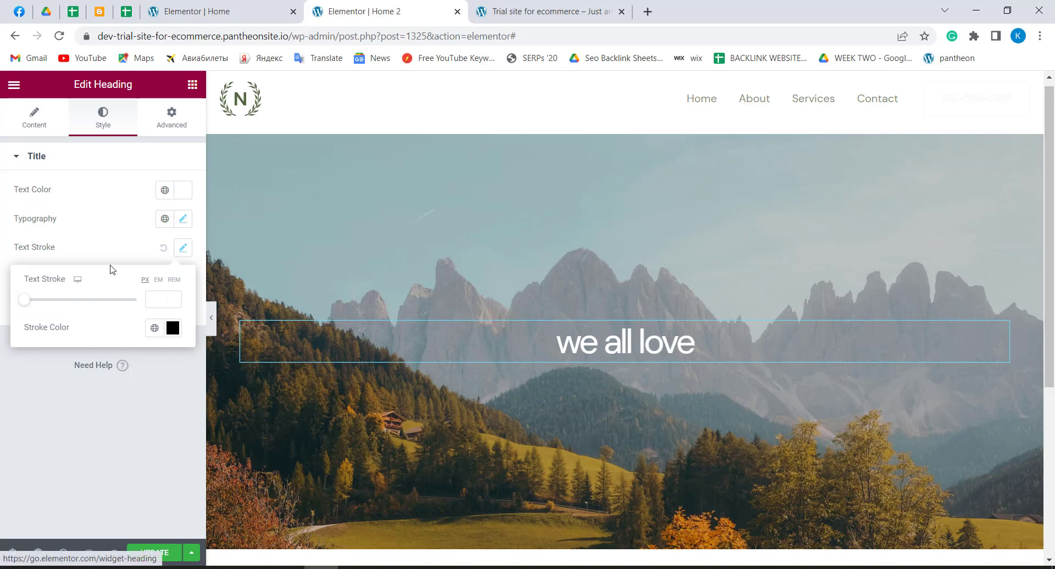
pyautogui.click(130, 257)
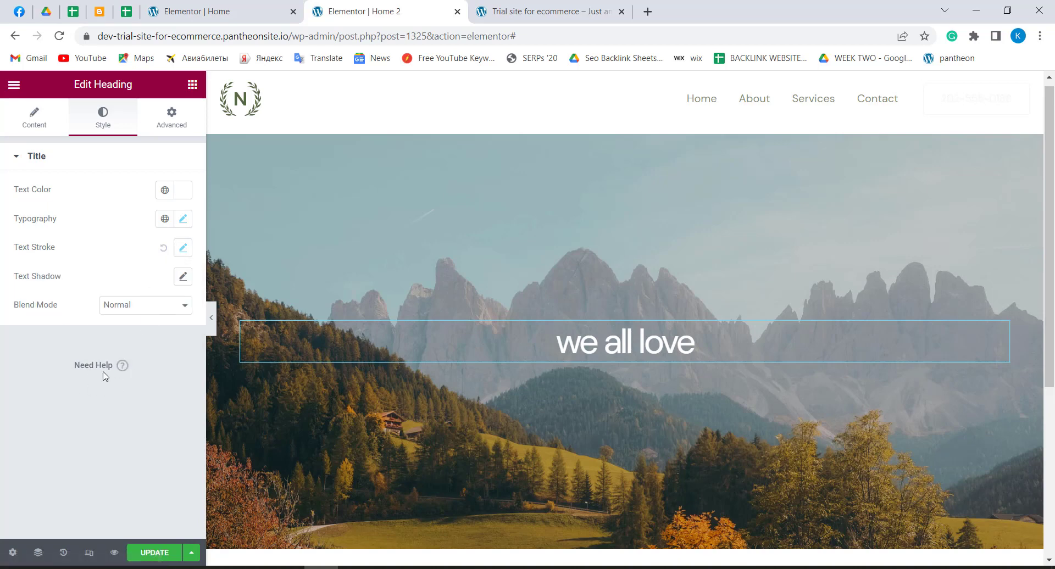
# Compare the title style settings of the "we all love" heading between the Home and Home 2 pages
pyautogui.click(258, 7)
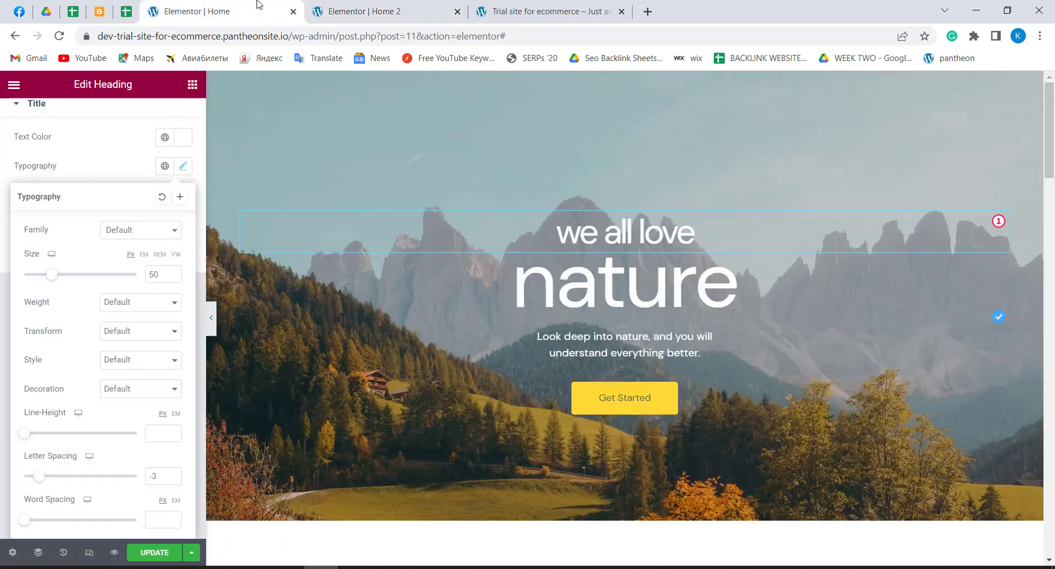
pyautogui.click(367, 6)
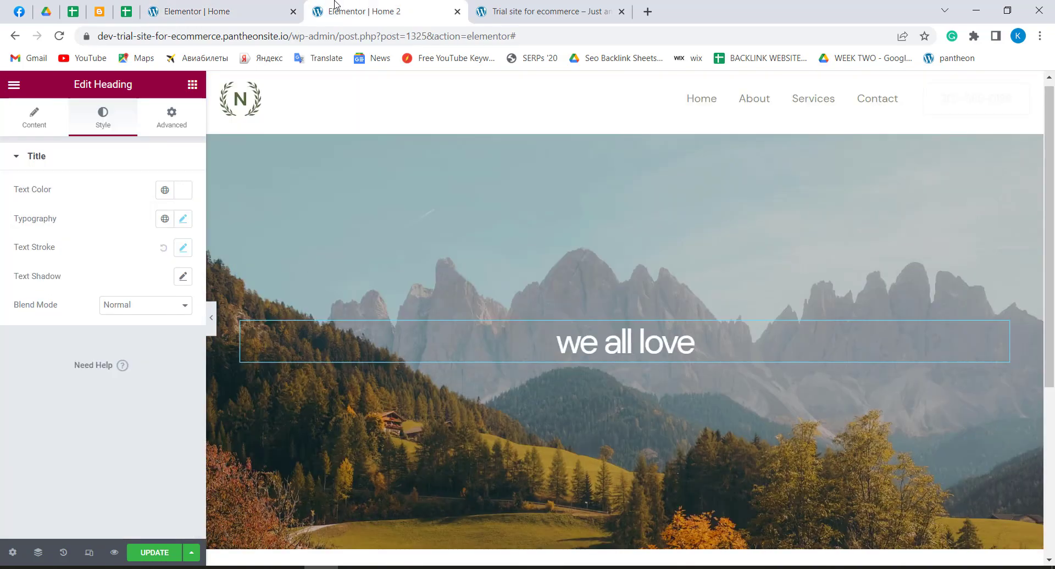
pyautogui.click(209, 8)
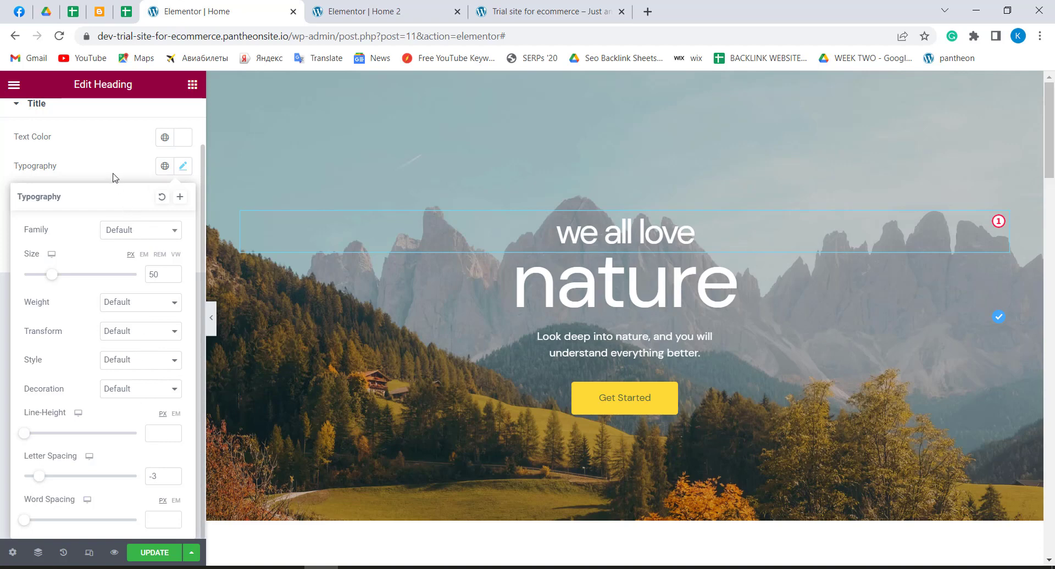
pyautogui.click(121, 158)
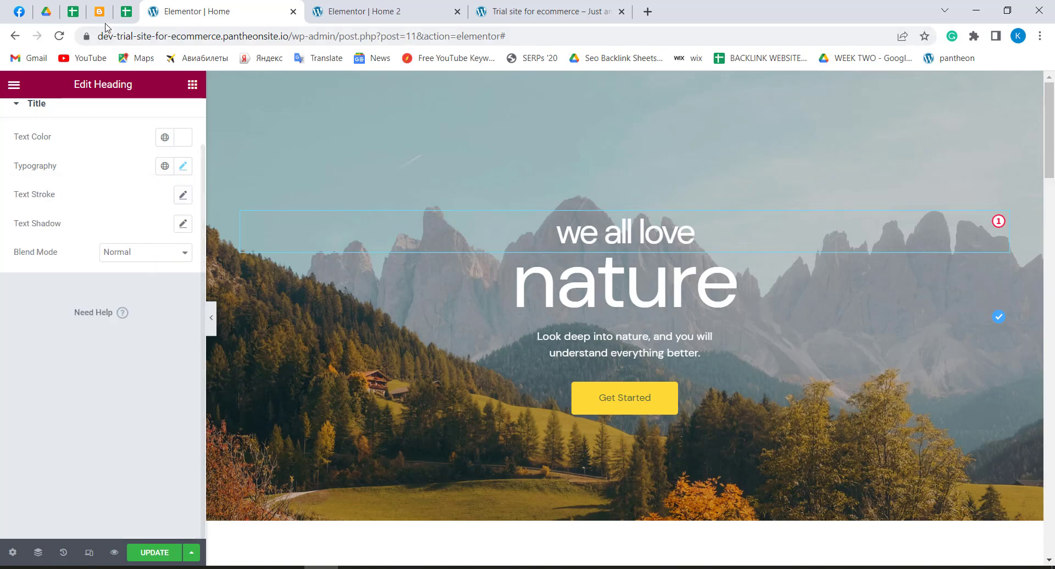
pyautogui.scroll(1, 112, 163)
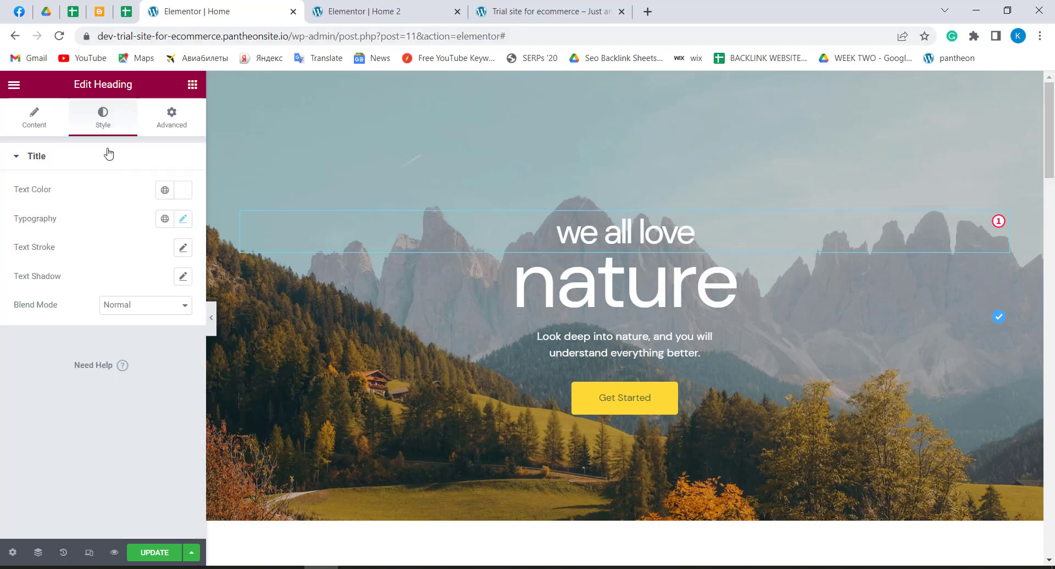
# Examine the Layout, Motion Effects, Transform and Background advanced settings of the Home page's "we all love" heading
pyautogui.click(183, 121)
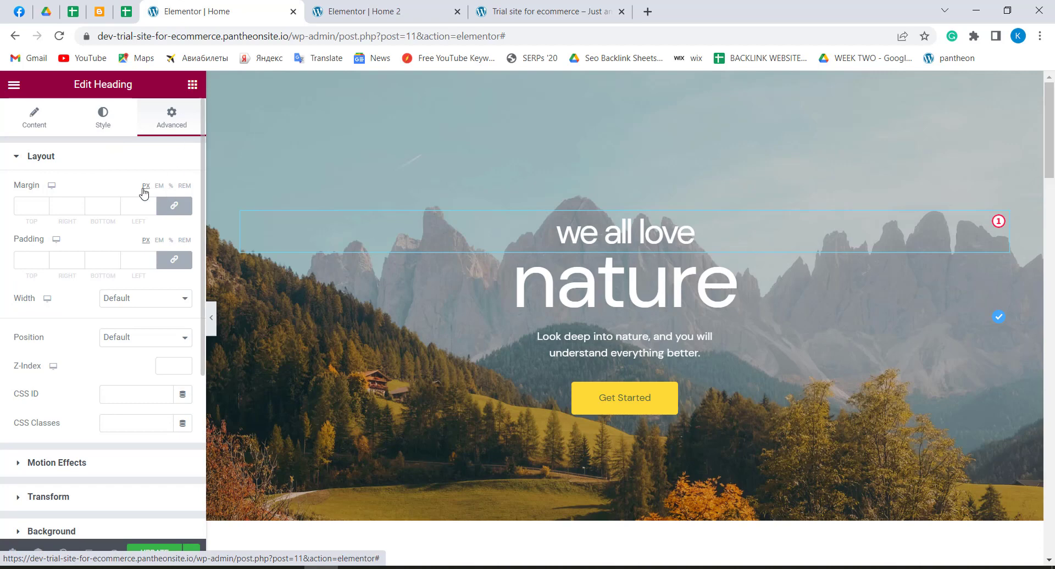
pyautogui.scroll(-3, 90, 234)
pyautogui.scroll(-2, 82, 264)
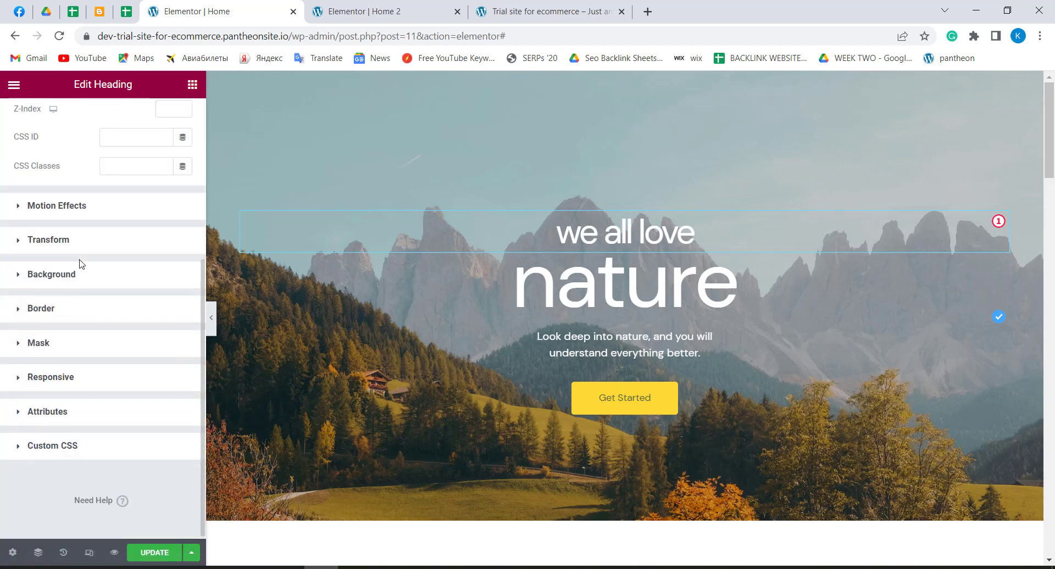
pyautogui.click(20, 207)
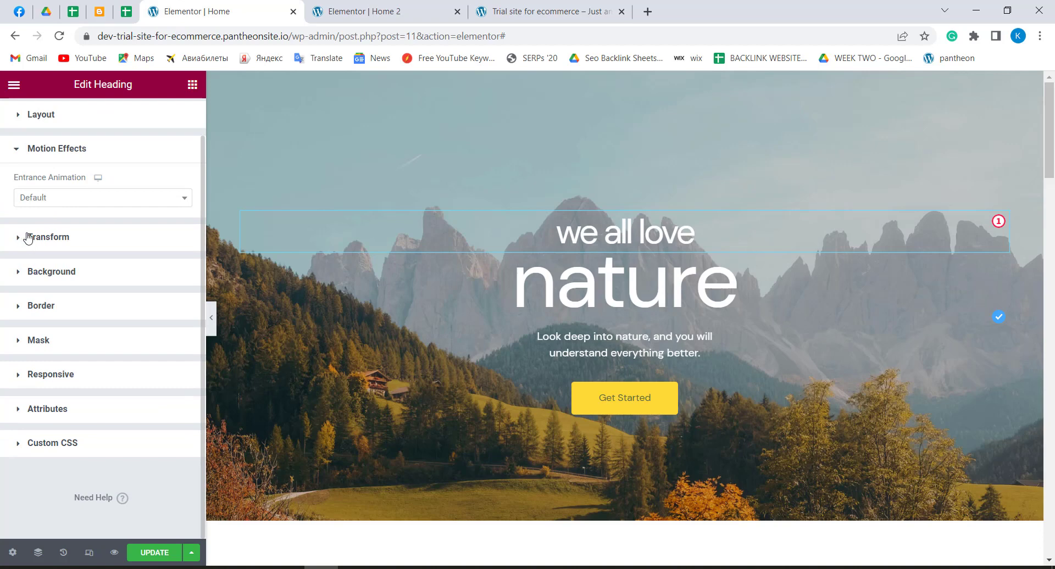
pyautogui.click(28, 238)
pyautogui.scroll(-1, 124, 207)
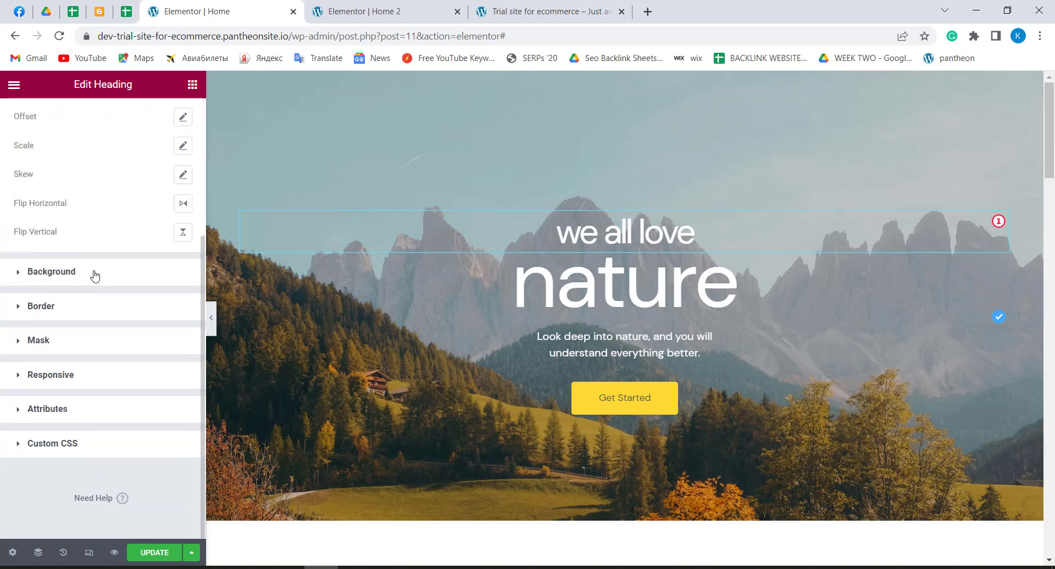
pyautogui.click(15, 281)
pyautogui.scroll(-2, 15, 281)
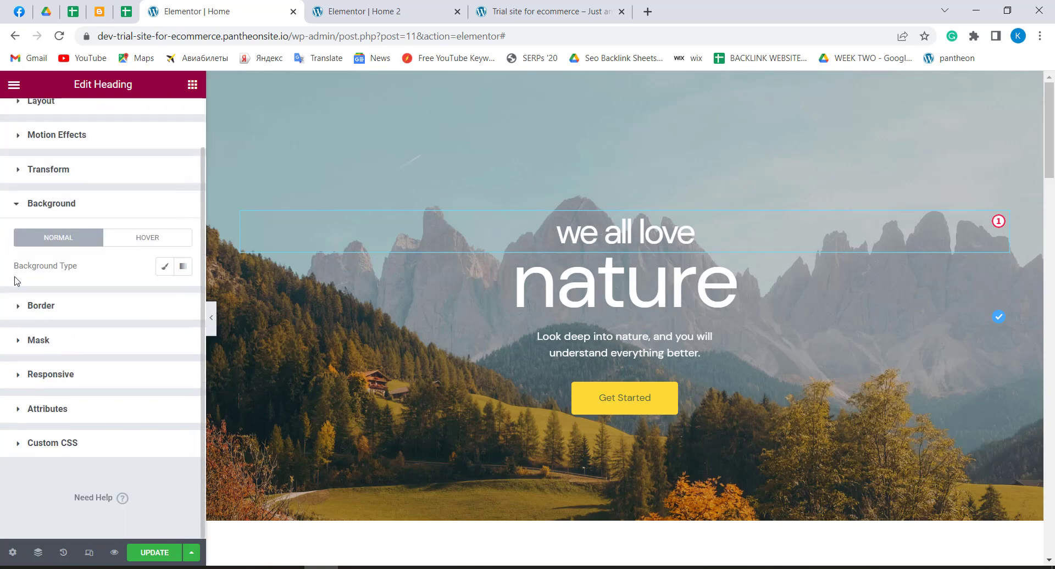
# Examine the Border, Mask, Responsive, Attributes and Custom CSS settings of the Home page's "we all love" heading
pyautogui.click(17, 317)
pyautogui.scroll(-3, 18, 342)
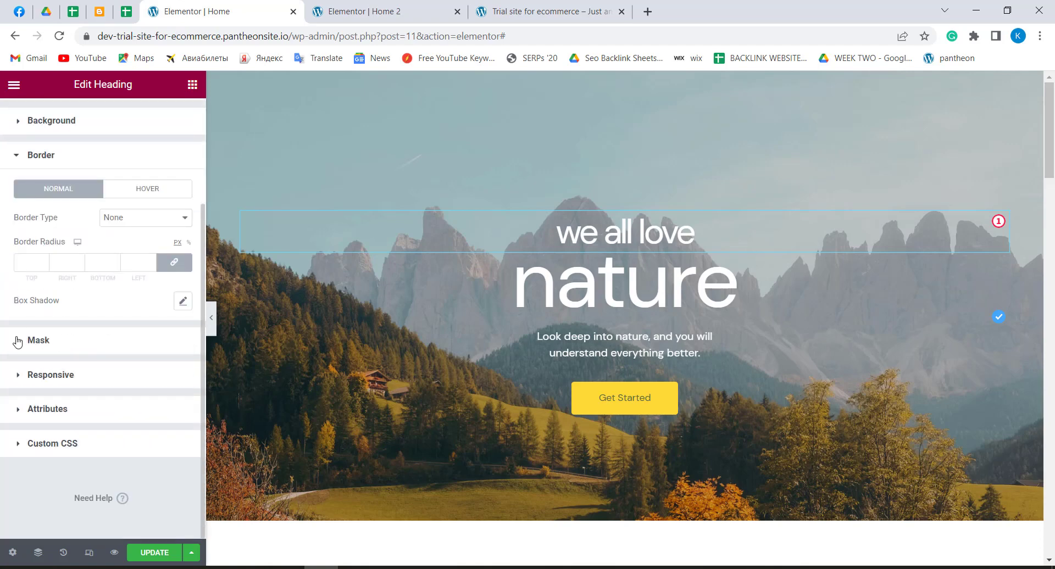
pyautogui.click(17, 341)
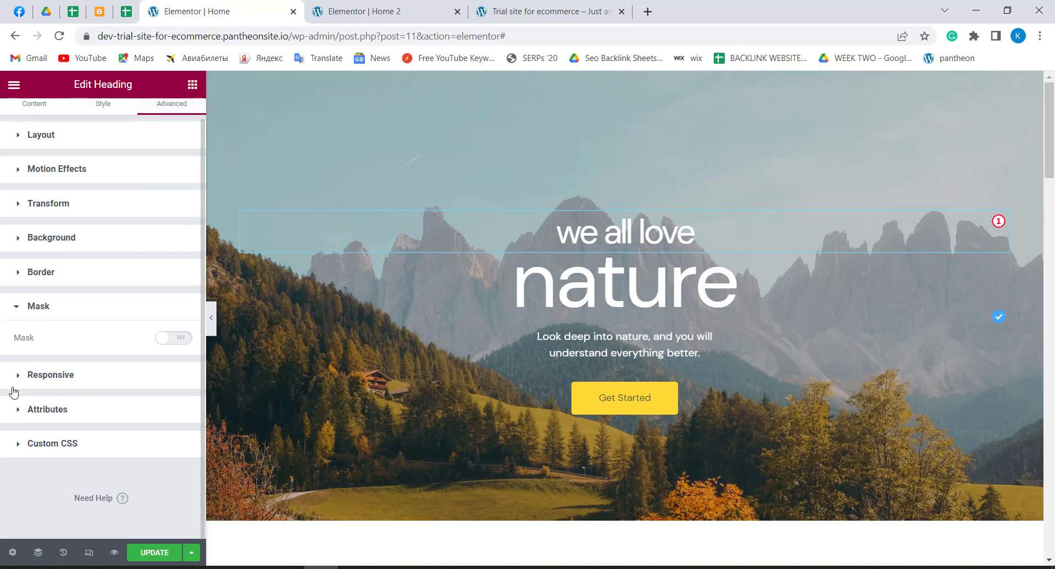
pyautogui.click(14, 376)
pyautogui.scroll(-2, 14, 375)
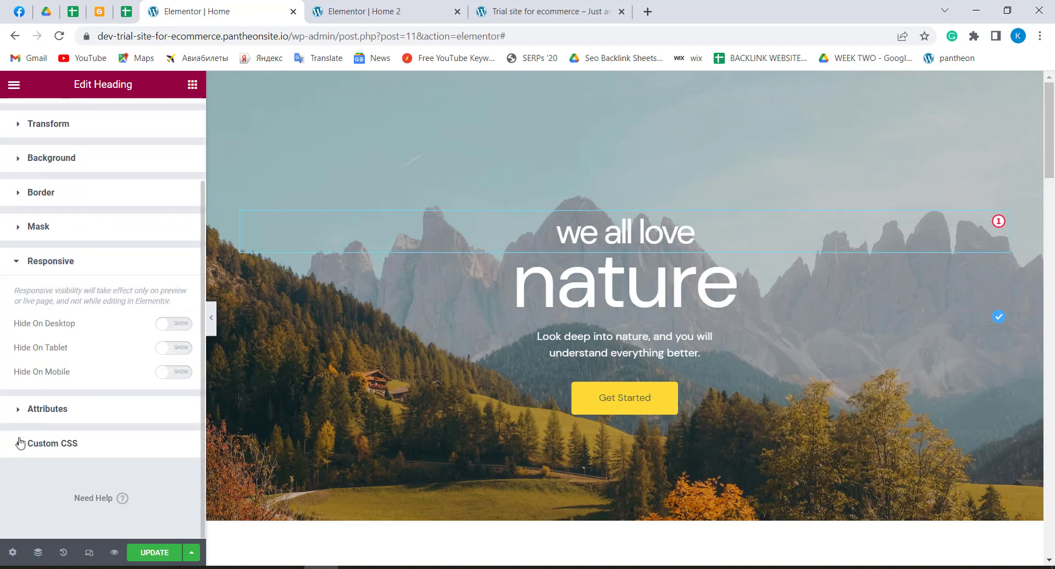
pyautogui.click(15, 418)
pyautogui.scroll(-3, 22, 395)
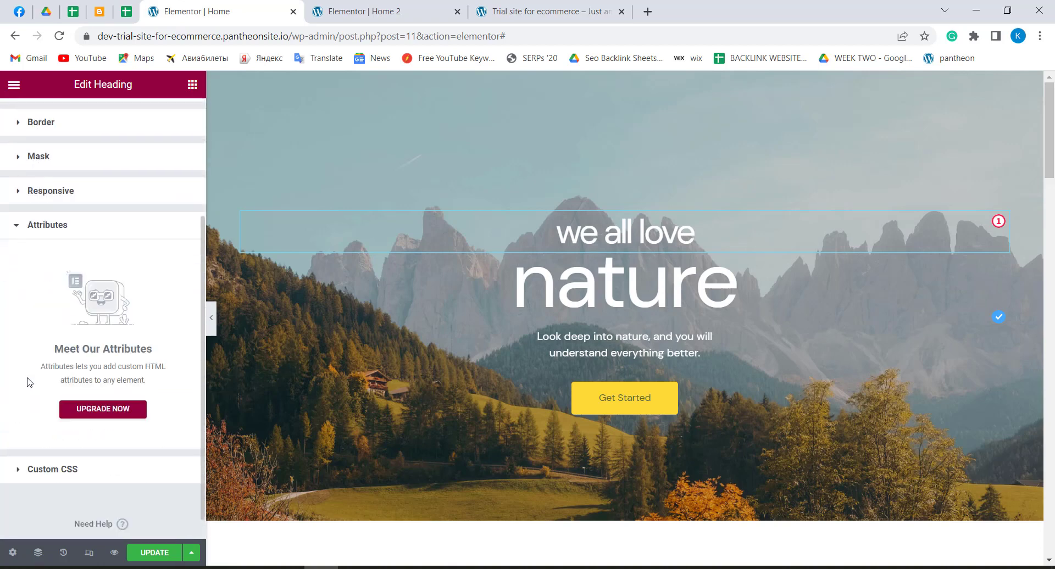
pyautogui.click(21, 470)
pyautogui.scroll(-3, 94, 370)
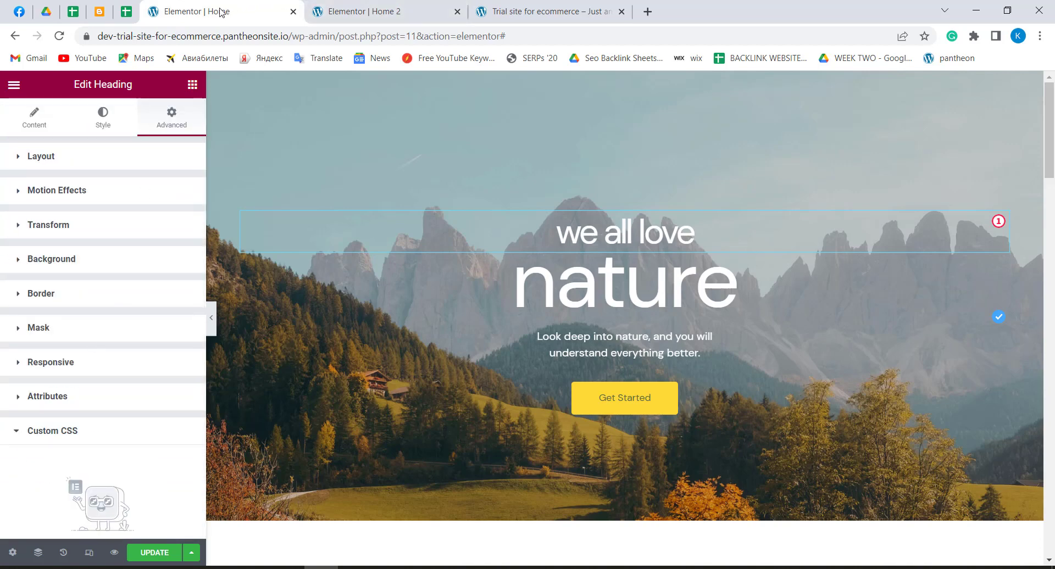
# Compare the heroes on both pages and open the Home page's "nature" heading for editing to view its content settings
pyautogui.click(346, 11)
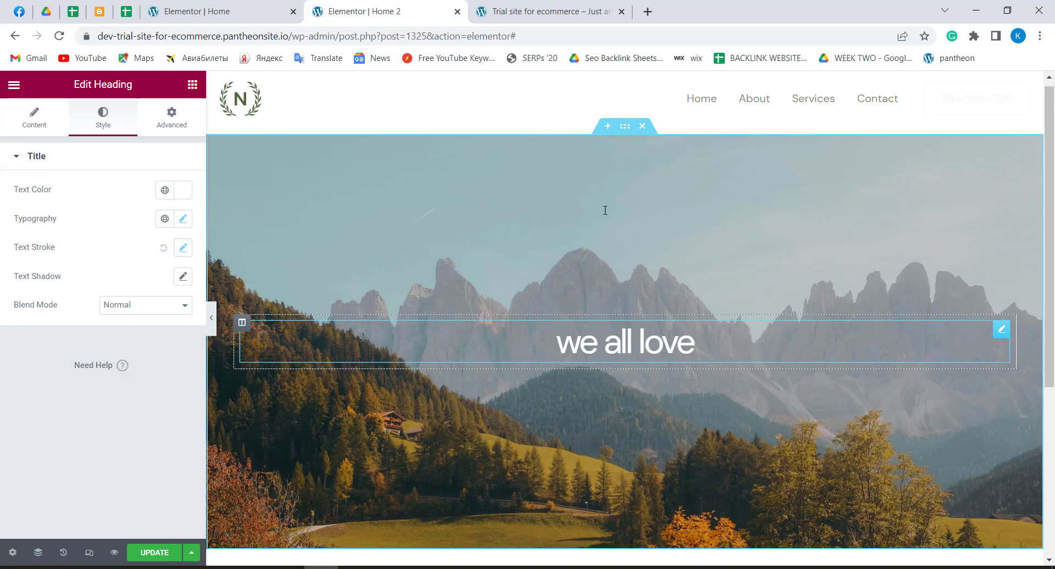
pyautogui.click(184, 6)
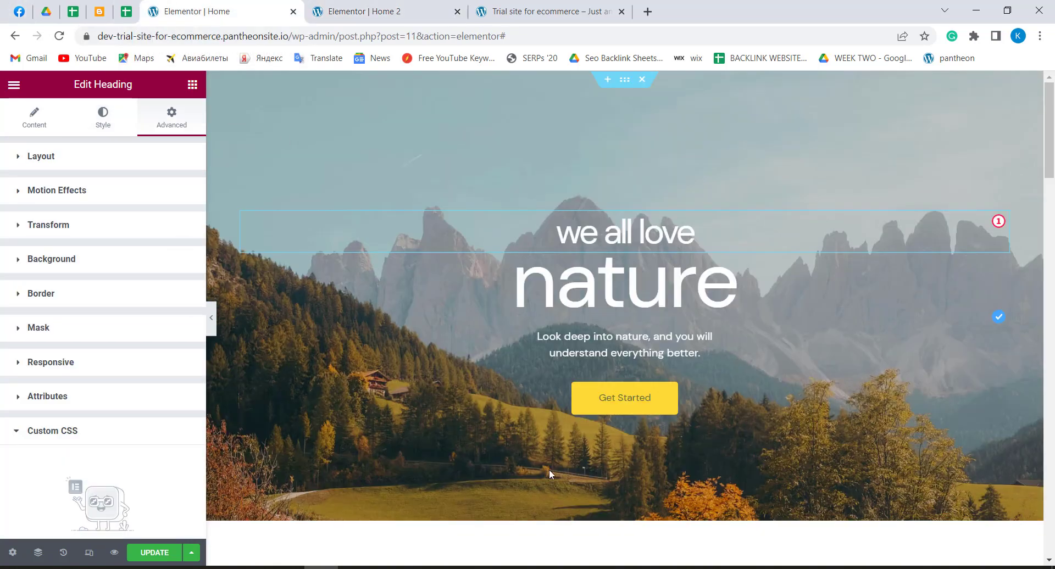
pyautogui.click(799, 286)
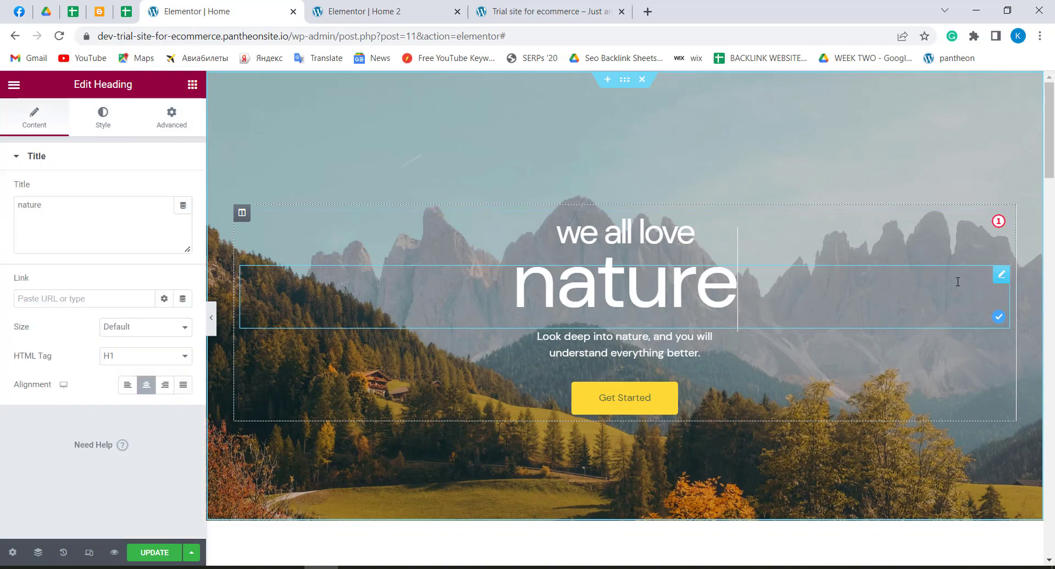
# Add a Heading widget directly below the "we all love" heading in the Home 2 page's hero section
pyautogui.click(366, 8)
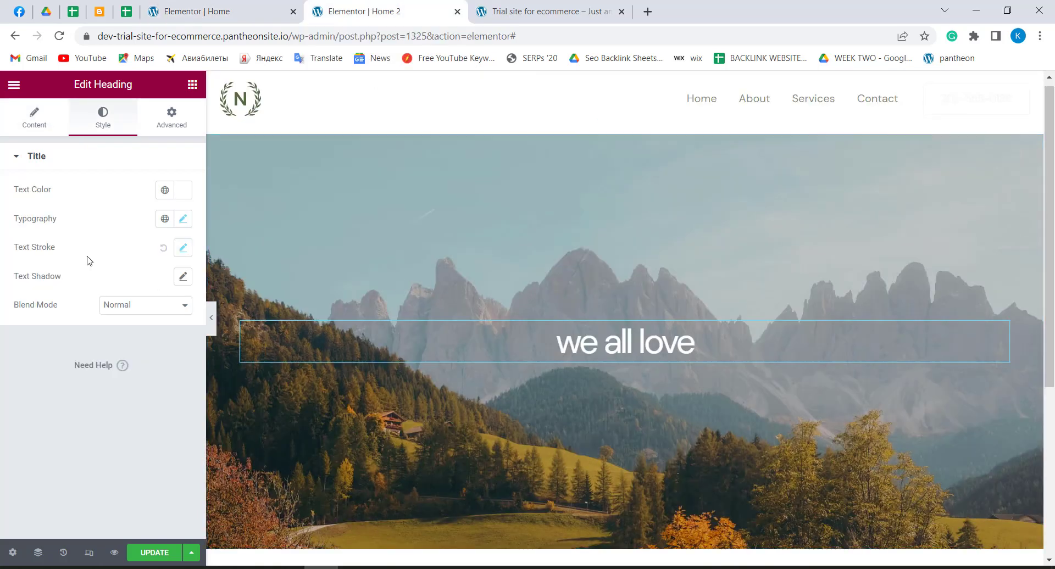
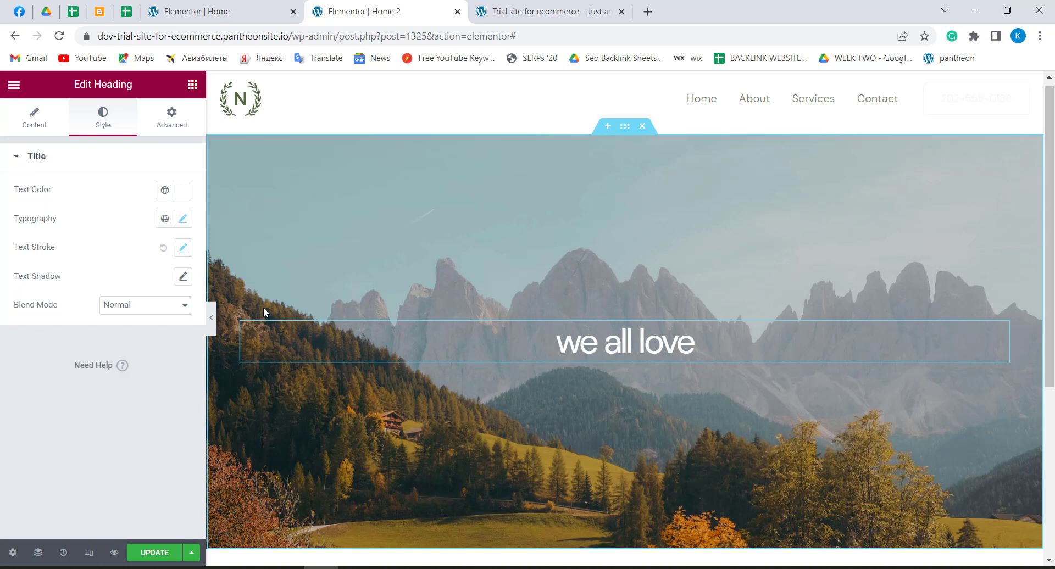
pyautogui.click(198, 11)
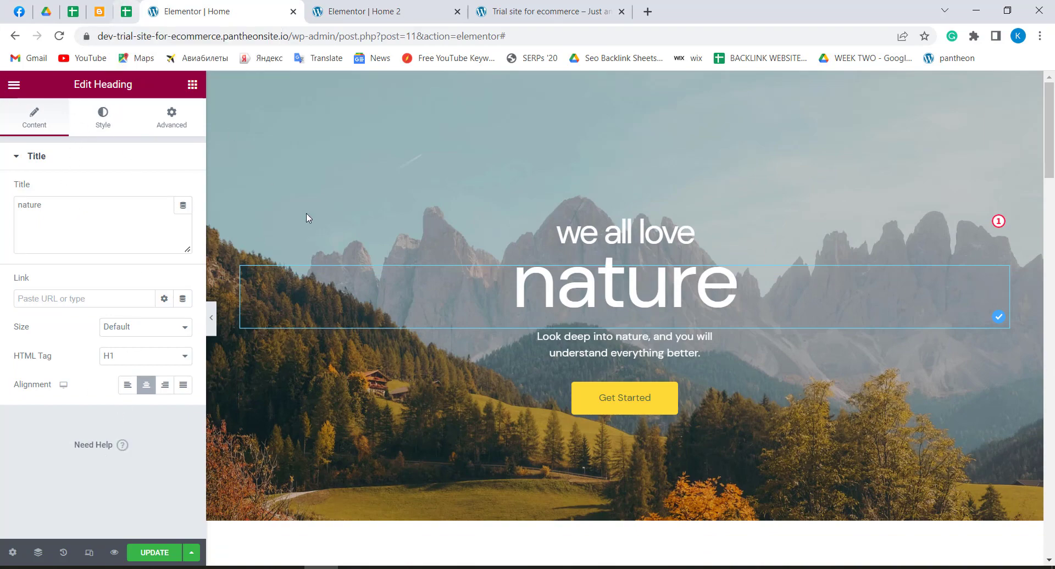
pyautogui.click(393, 10)
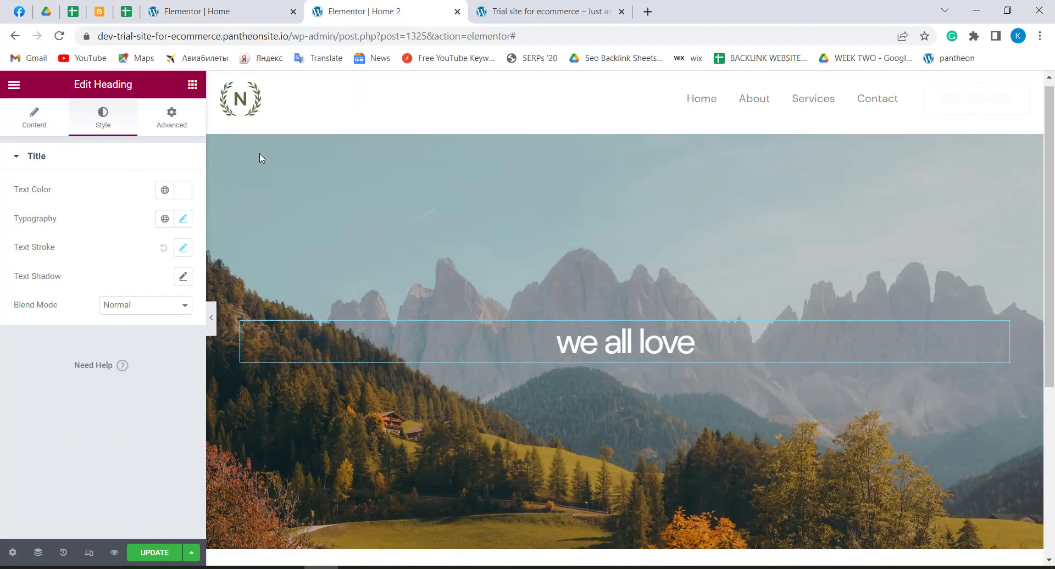
pyautogui.click(29, 117)
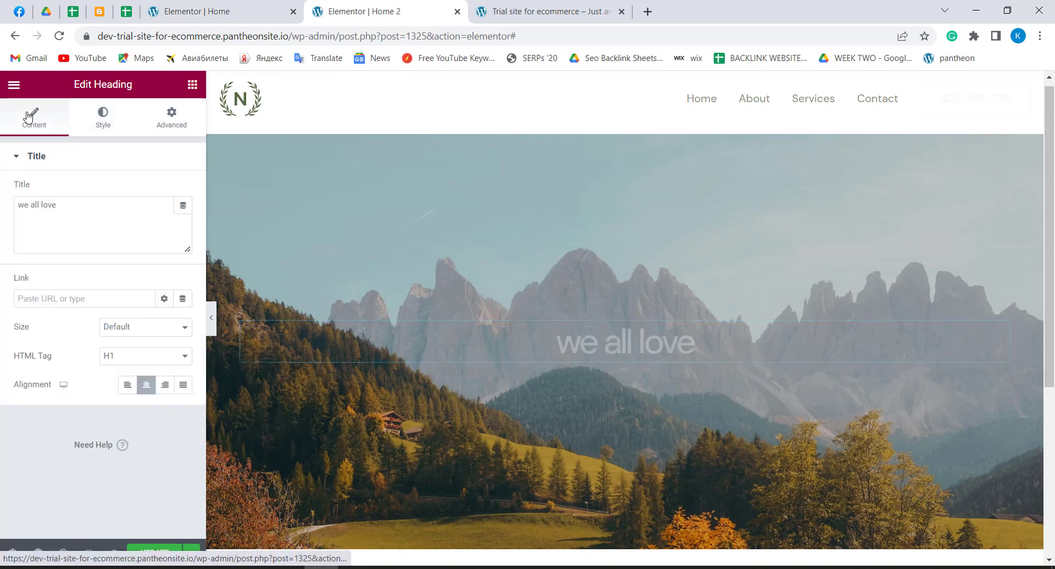
pyautogui.click(14, 84)
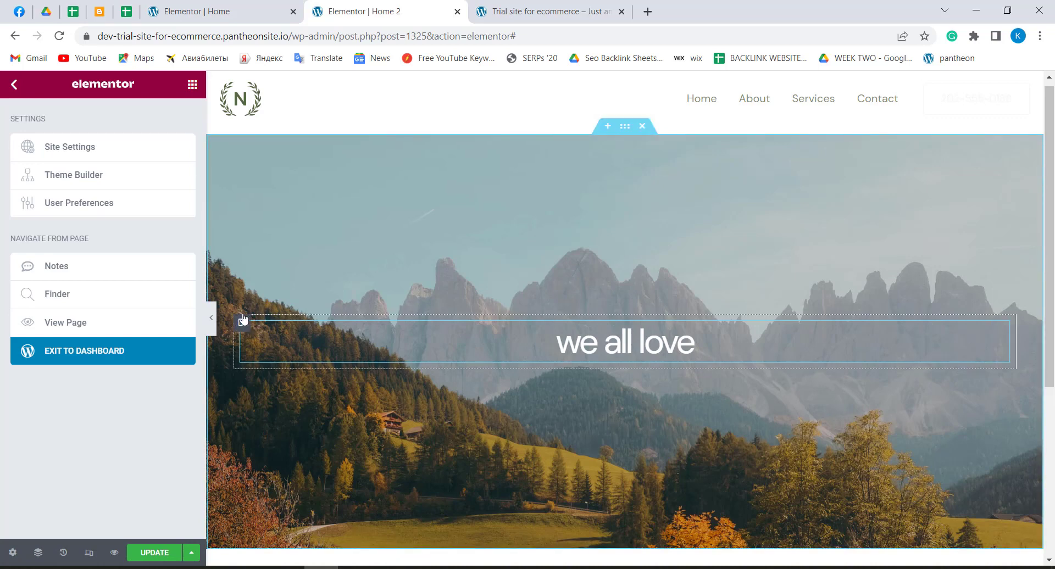
pyautogui.click(241, 323)
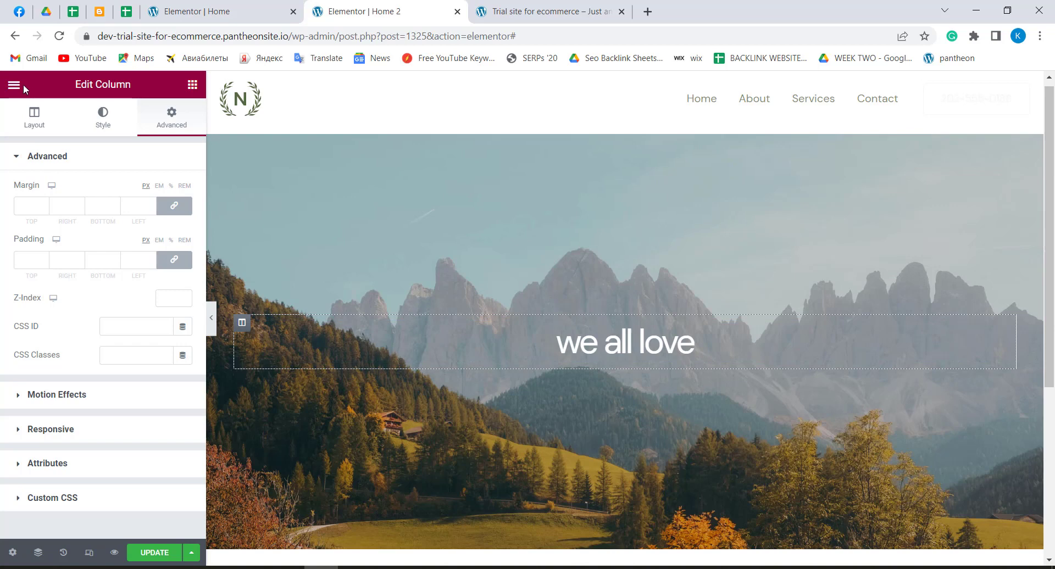
pyautogui.click(192, 85)
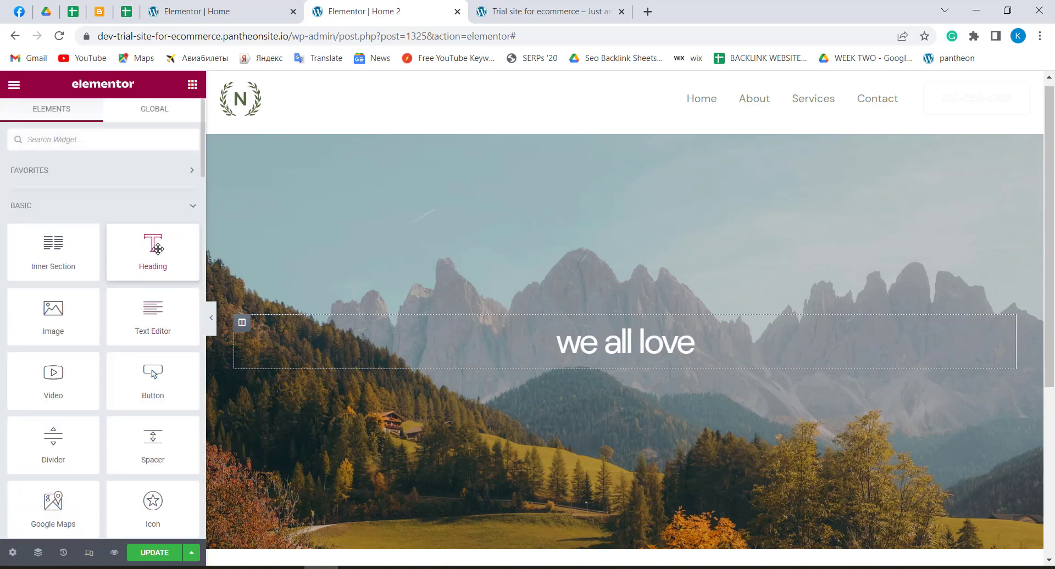
pyautogui.moveTo(158, 249); pyautogui.dragTo(598, 348)
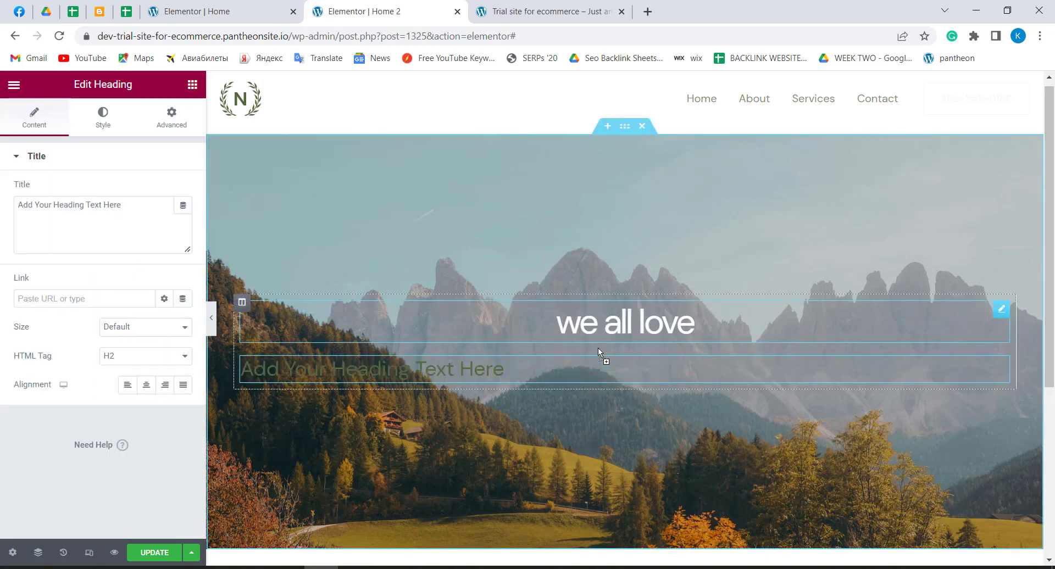
# Copy the title text "nature" from the Home page's heading and replace the new Home 2 heading's placeholder text with it
pyautogui.click(212, 11)
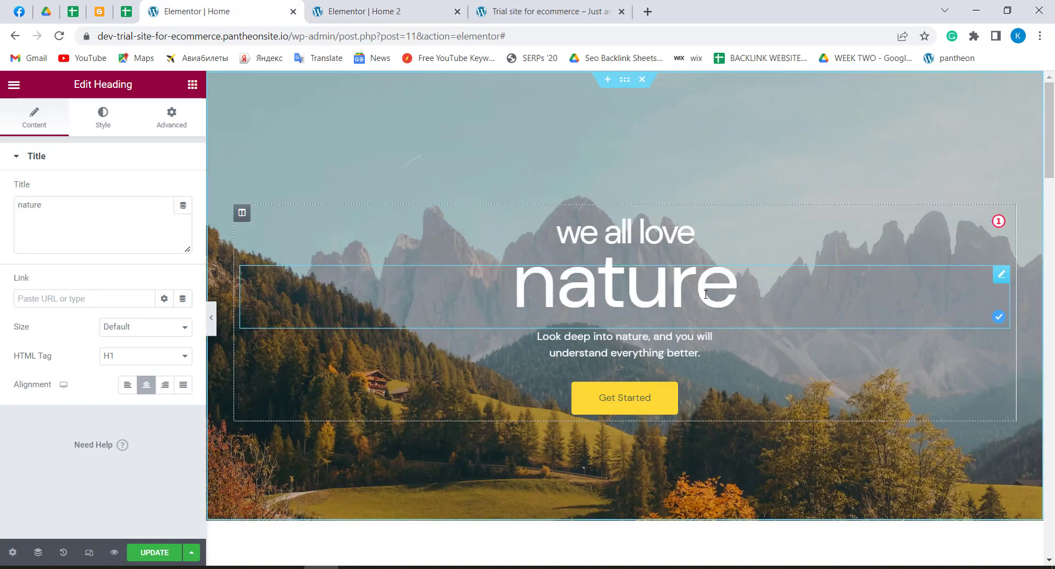
pyautogui.moveTo(48, 204); pyautogui.dragTo(19, 203)
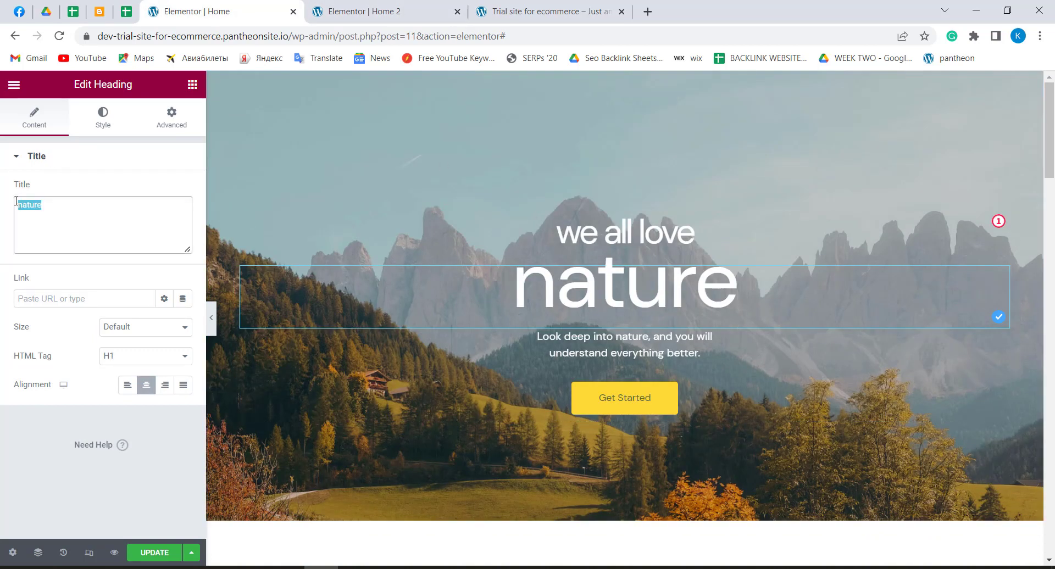
pyautogui.rightClick(25, 207)
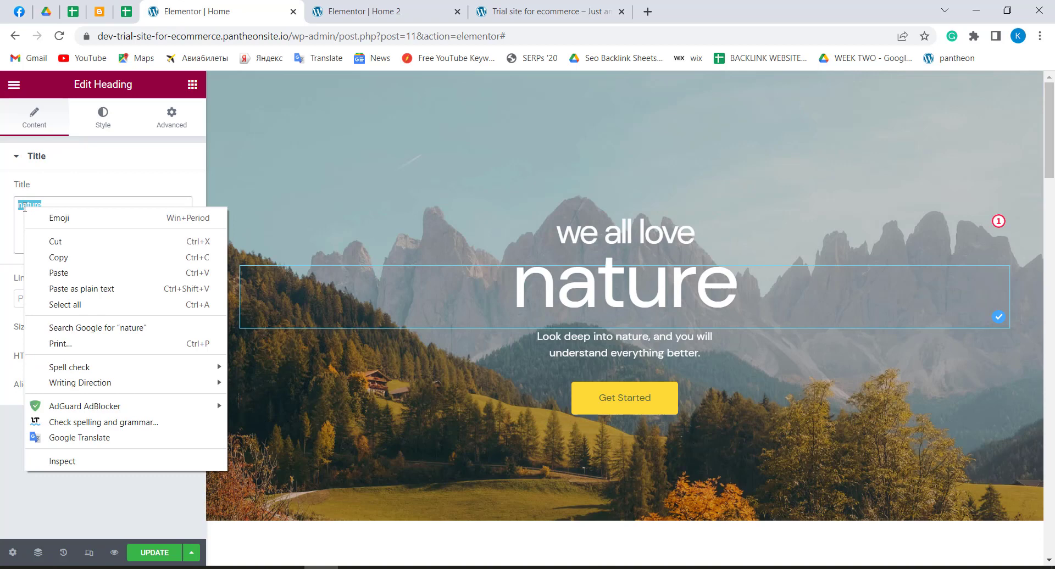
pyautogui.click(57, 257)
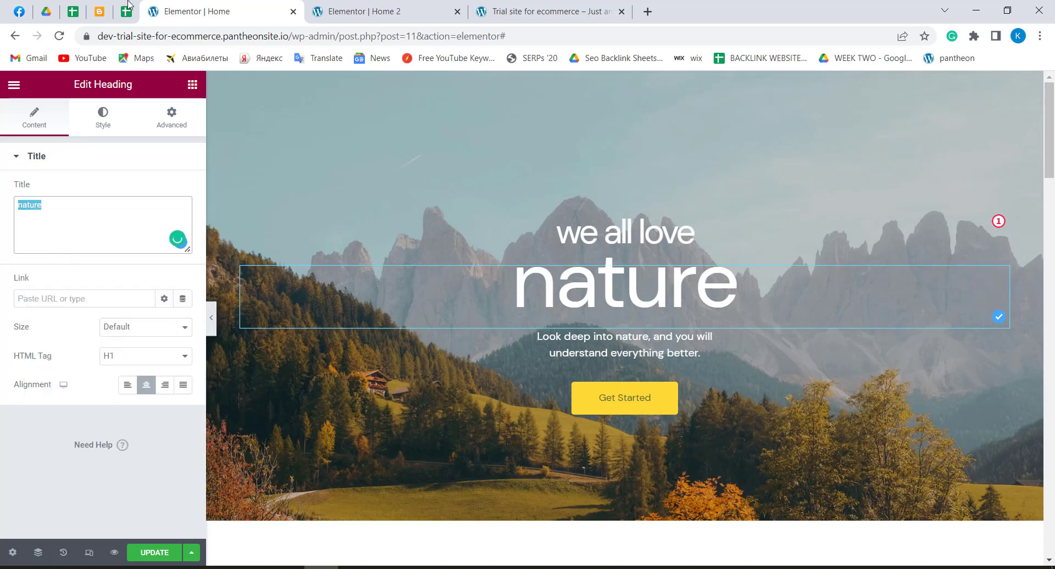
pyautogui.click(363, 11)
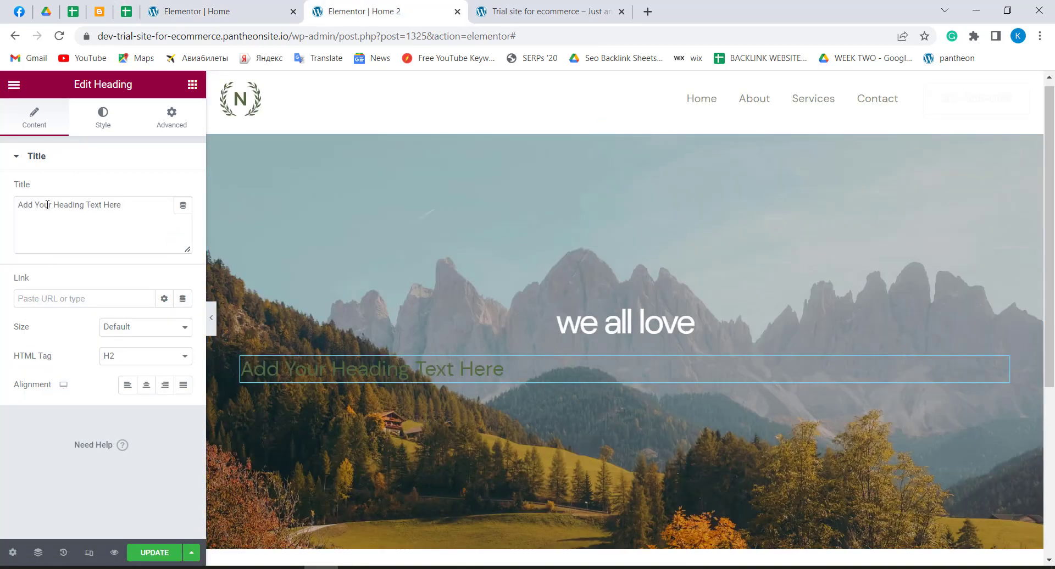
pyautogui.tripleClick(16, 207)
pyautogui.rightClick(33, 208)
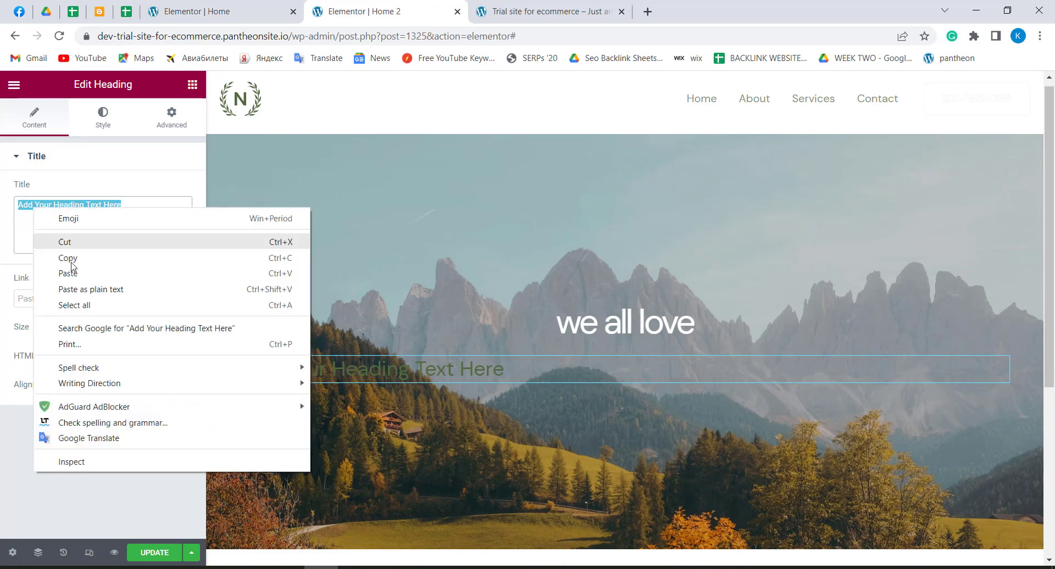
pyautogui.click(68, 273)
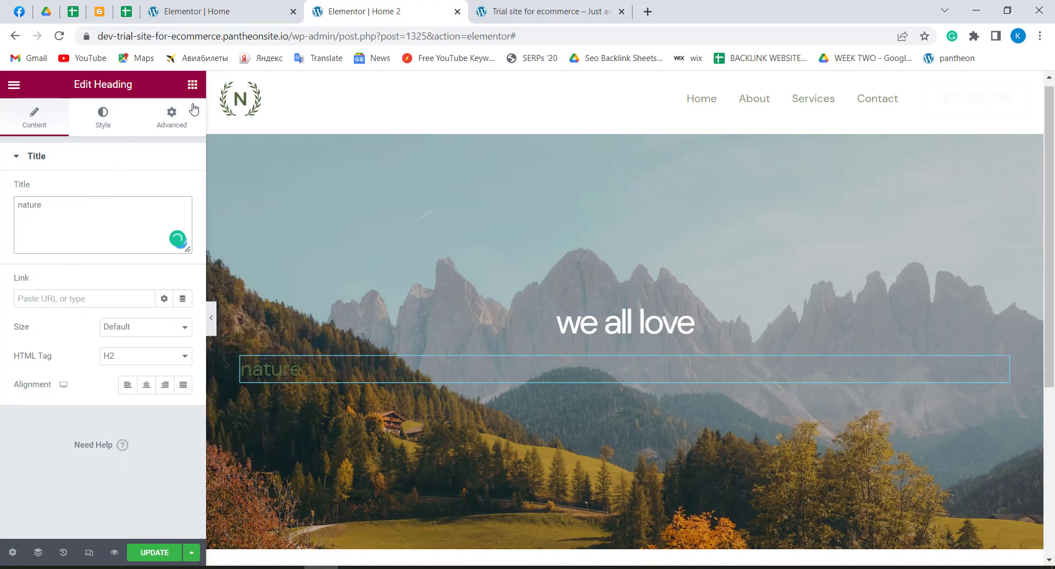
# Match the Home 2 "nature" heading to the Home page's by setting its HTML tag to H1 and its alignment to center
pyautogui.click(249, 4)
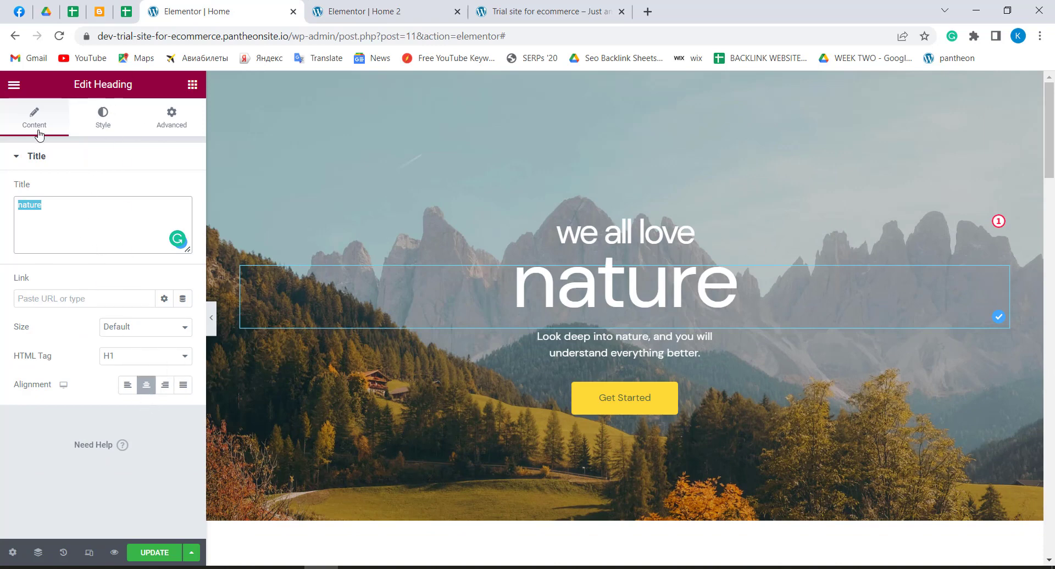
pyautogui.click(358, 6)
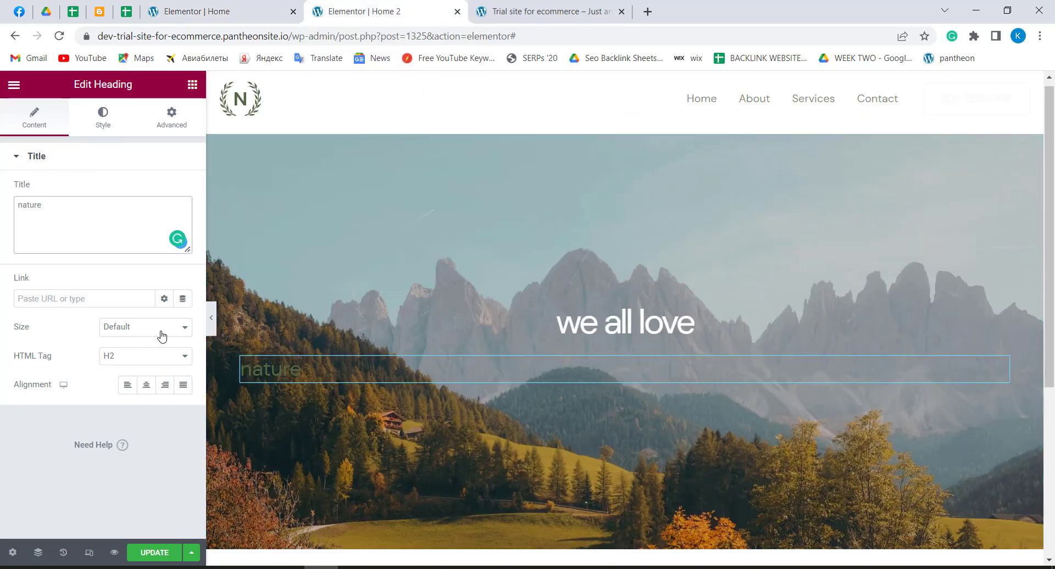
pyautogui.click(175, 362)
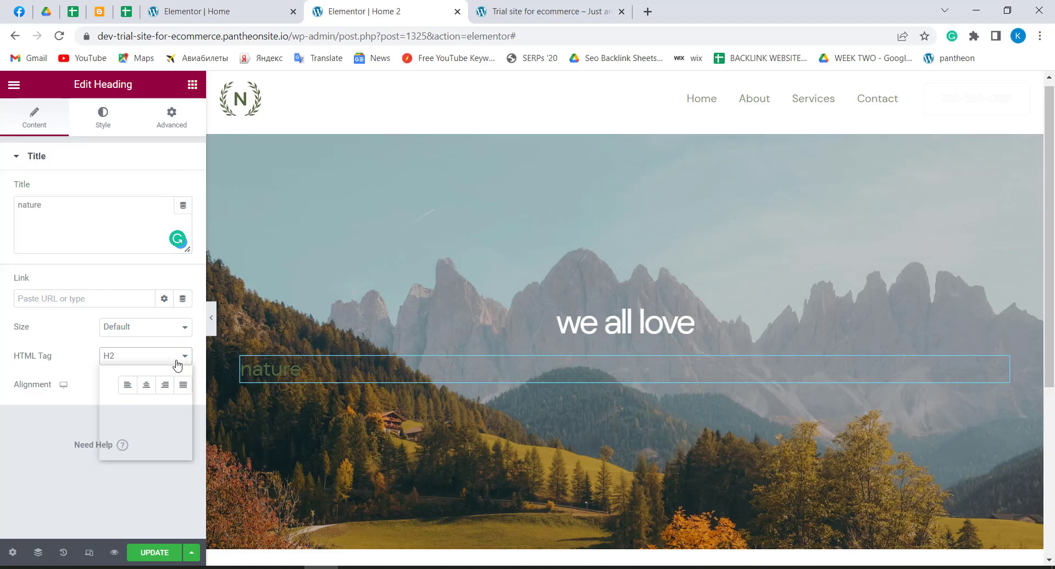
pyautogui.click(163, 370)
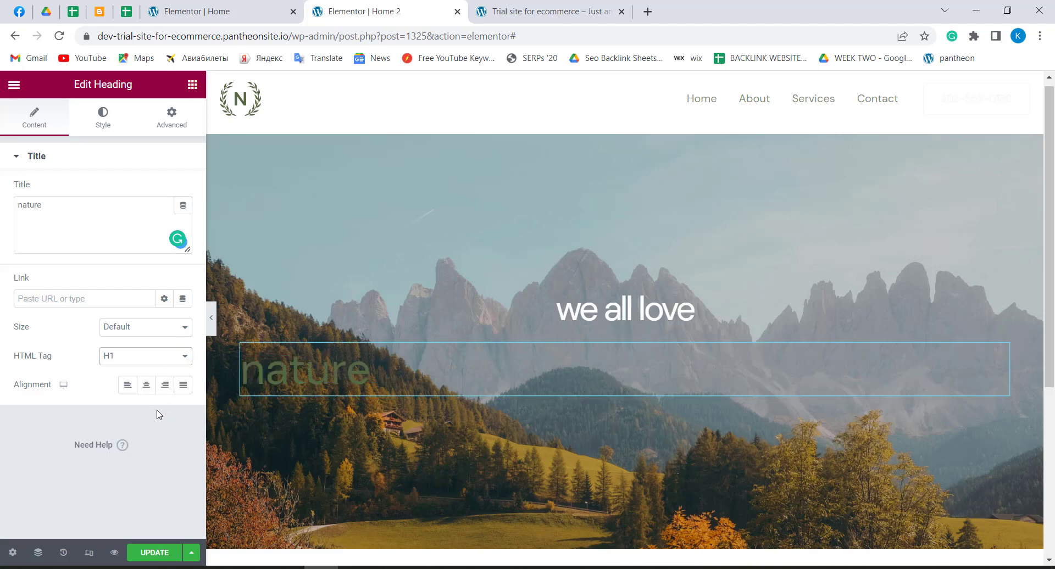
pyautogui.click(148, 385)
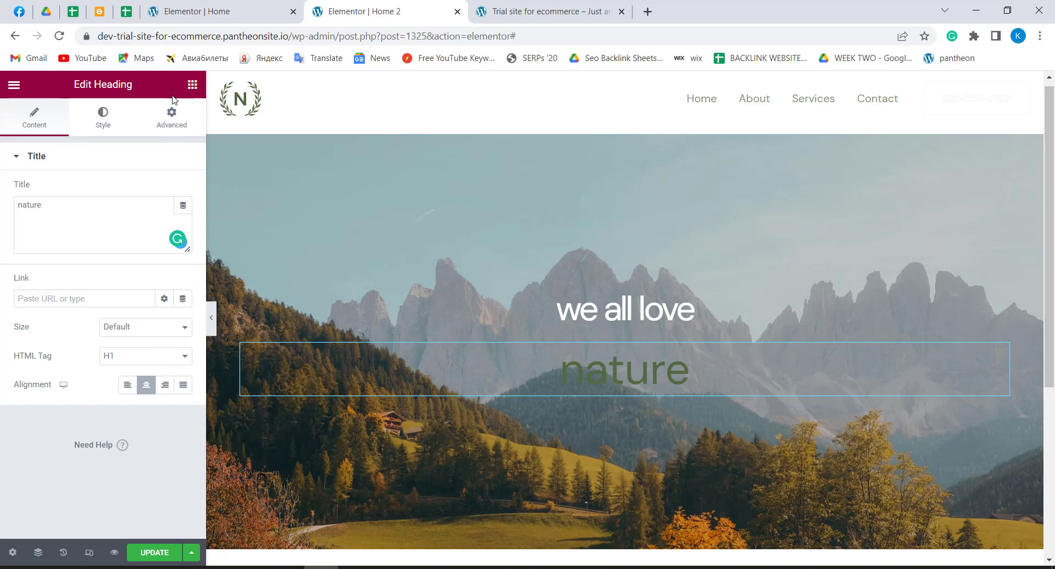
# Examine the title style and typography settings of the Home page's "nature" heading
pyautogui.click(253, 5)
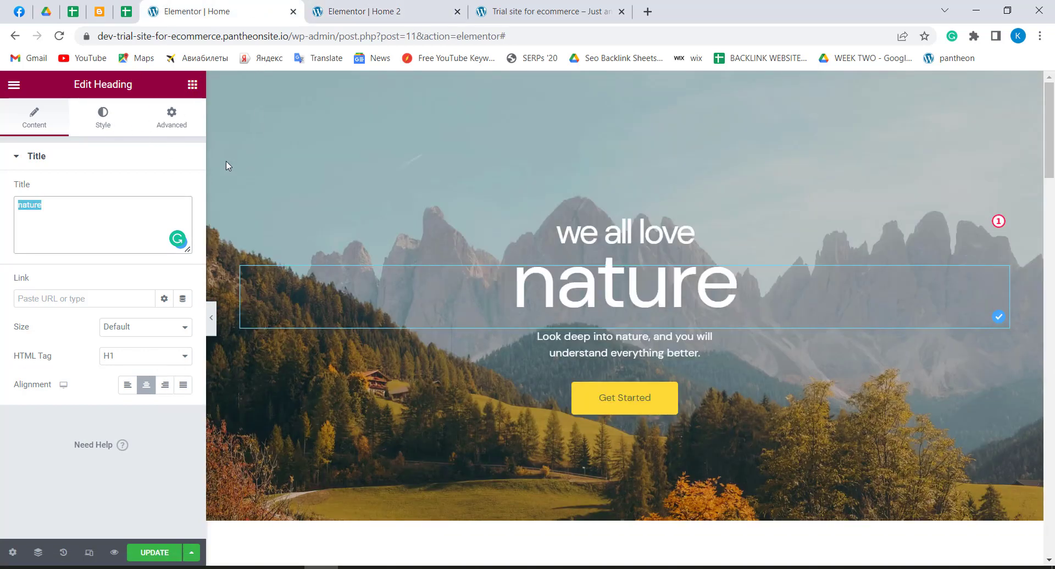
pyautogui.click(73, 129)
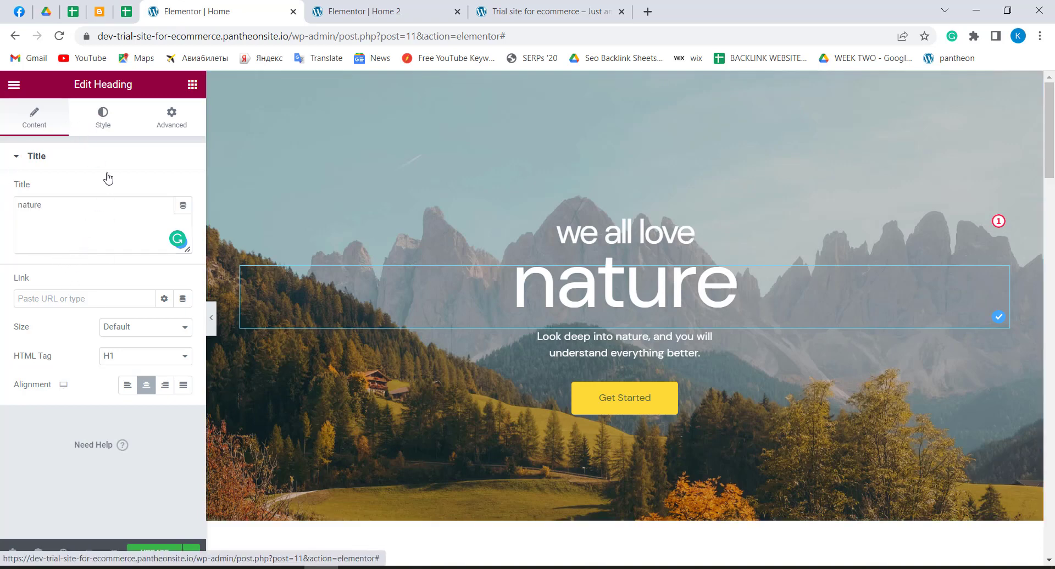
pyautogui.click(105, 118)
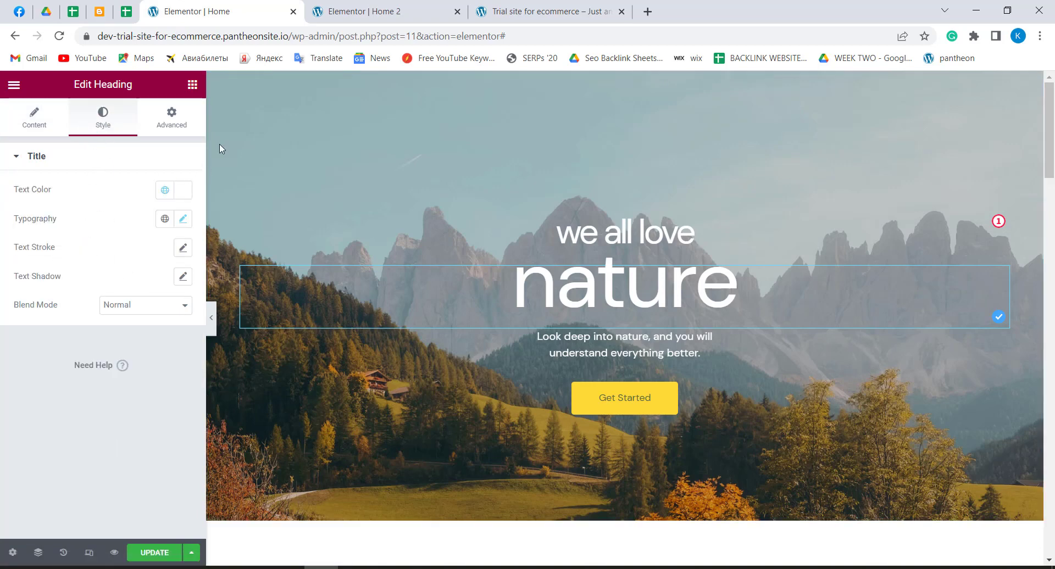
pyautogui.click(43, 131)
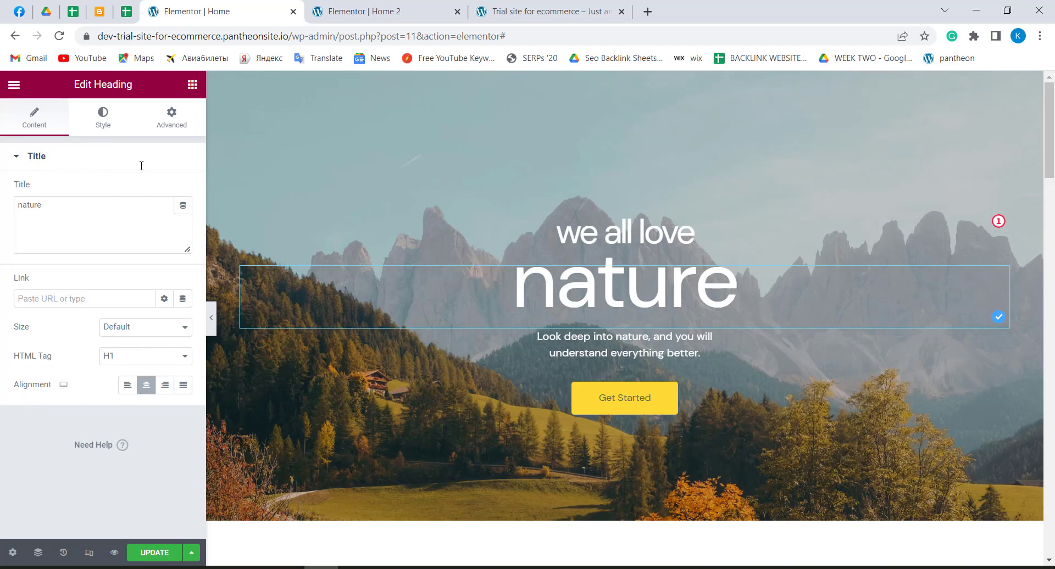
pyautogui.click(102, 124)
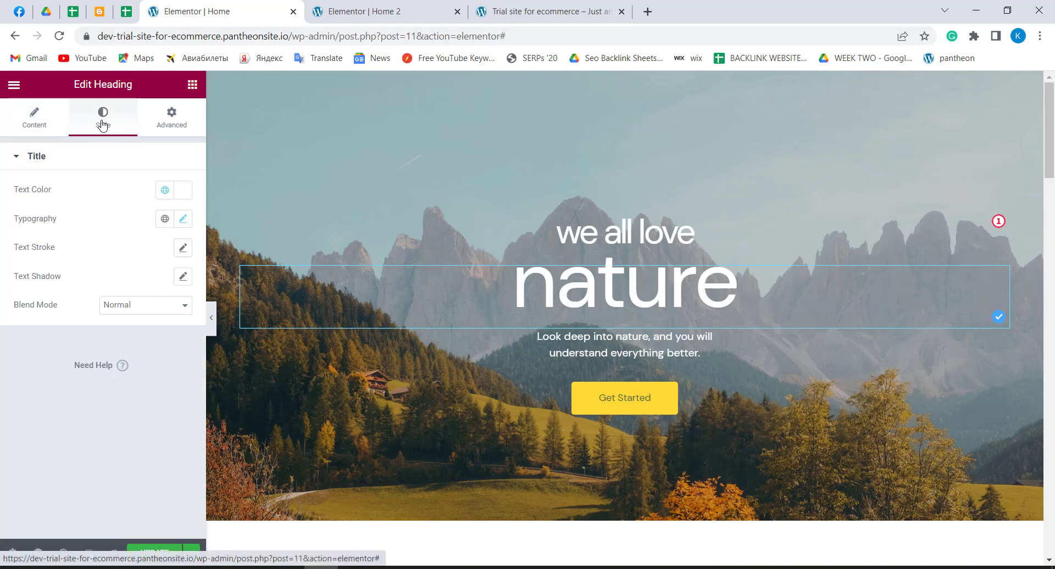
pyautogui.click(183, 220)
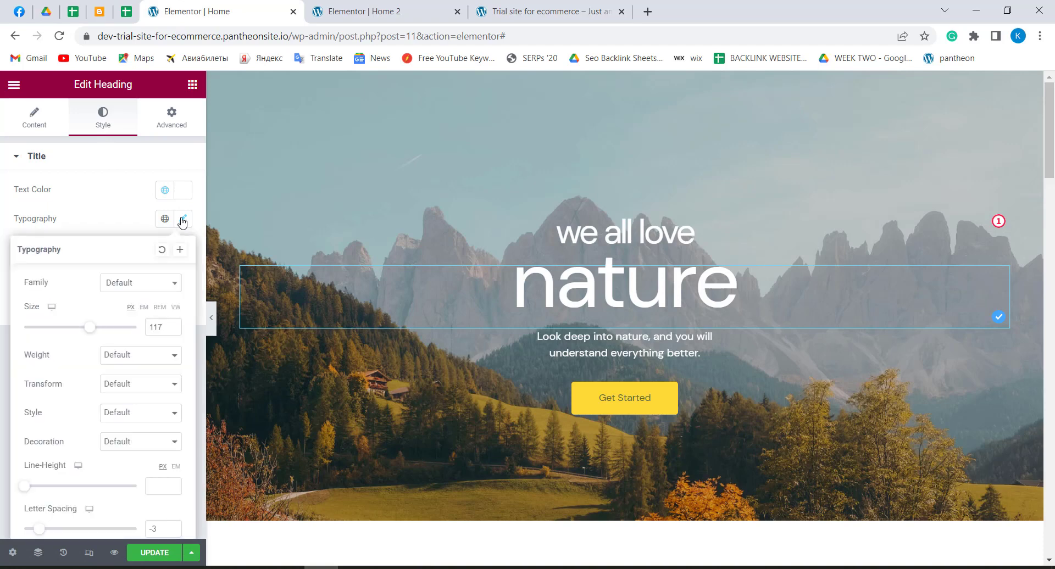
# Set the text color of the Home 2 page's "nature" heading to white, #FFFFFF
pyautogui.click(360, 6)
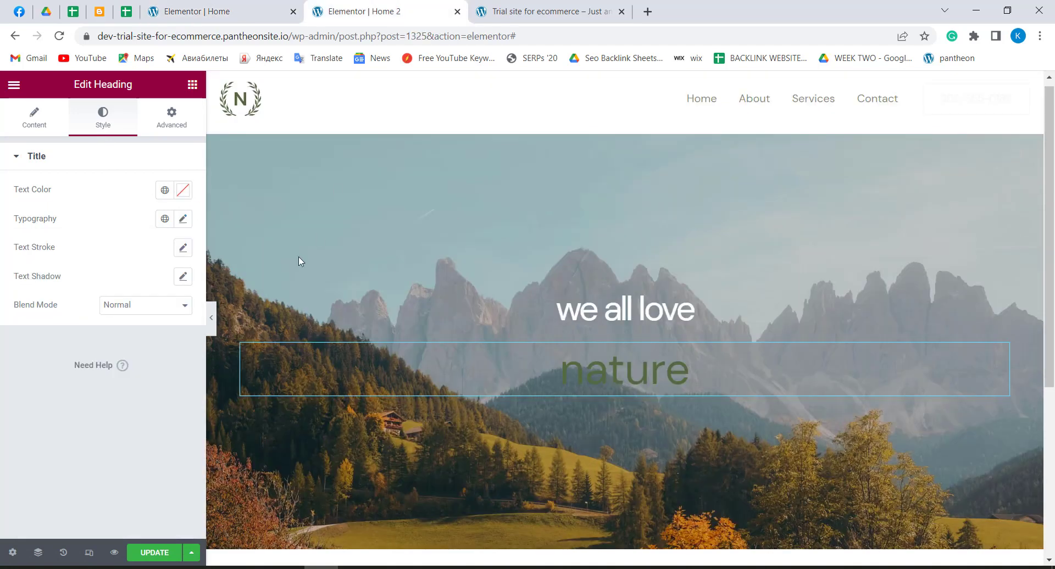
pyautogui.click(186, 196)
pyautogui.click(101, 354)
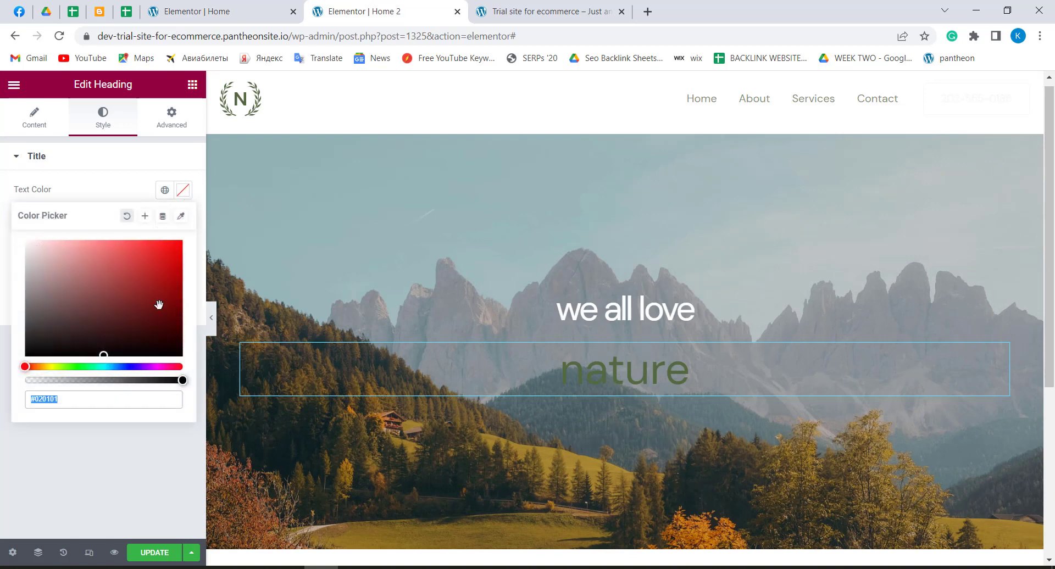
pyautogui.click(106, 351)
pyautogui.moveTo(104, 352); pyautogui.dragTo(3, 228)
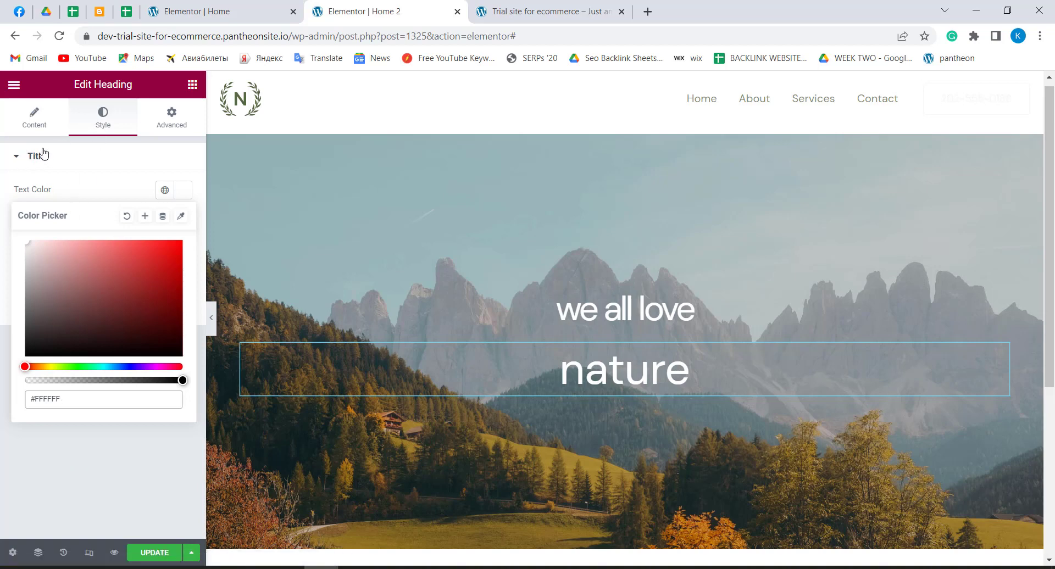
pyautogui.click(50, 481)
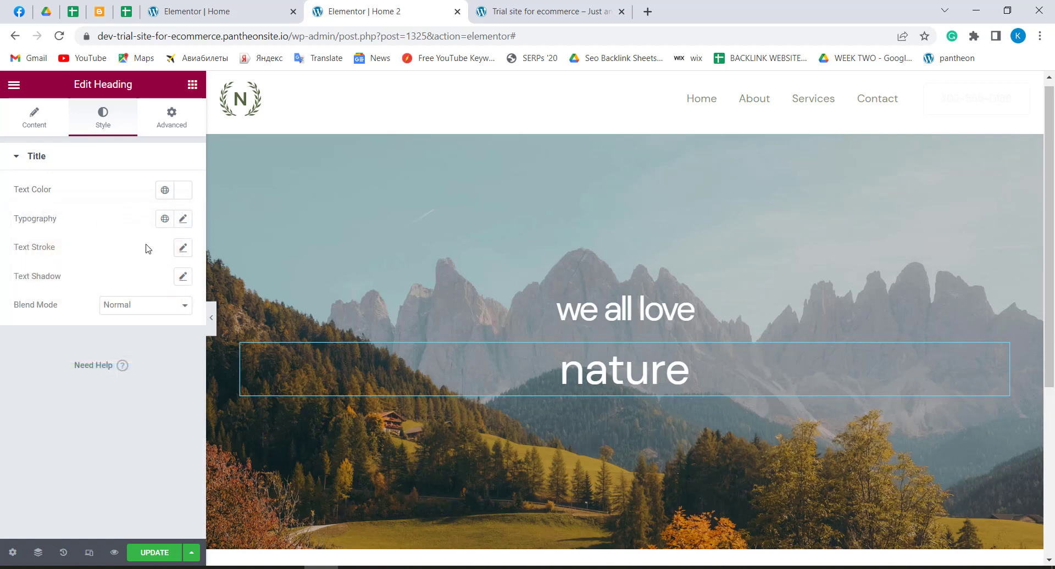
# Set the typography size of the Home 2 "nature" heading to 117 px, matching the Home page's heading
pyautogui.click(185, 220)
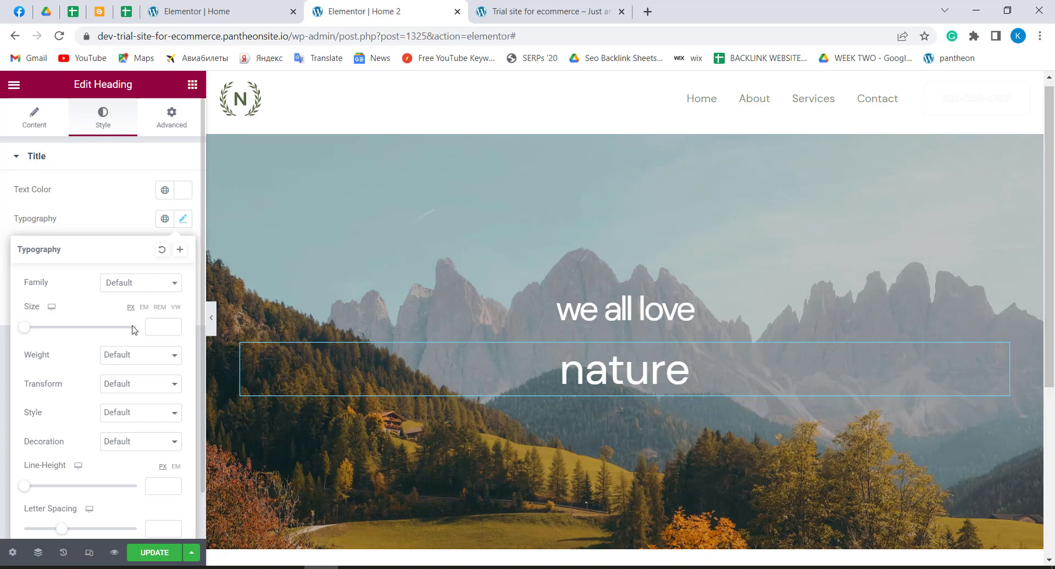
pyautogui.click(259, 5)
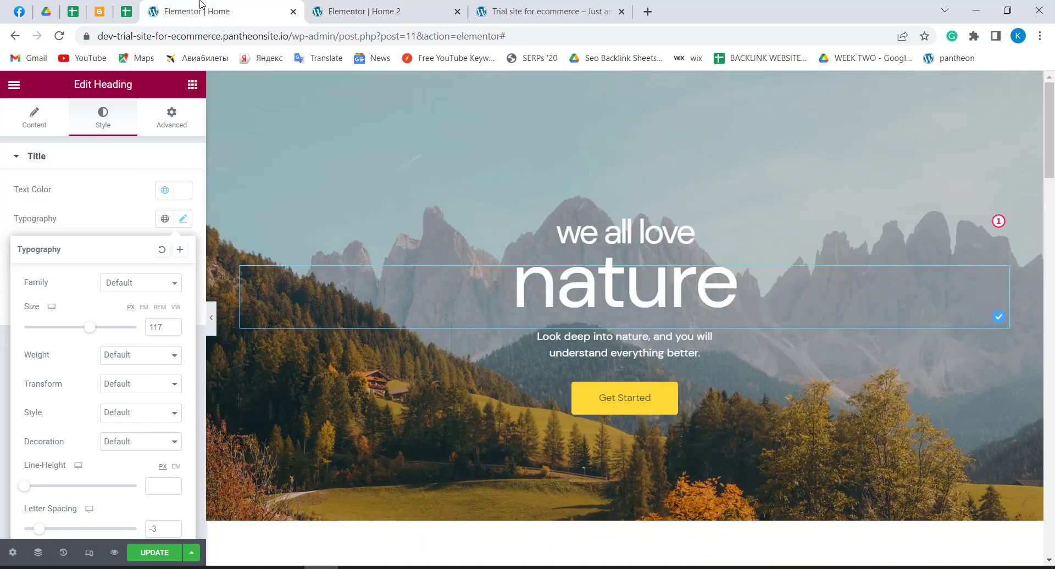
pyautogui.click(354, 6)
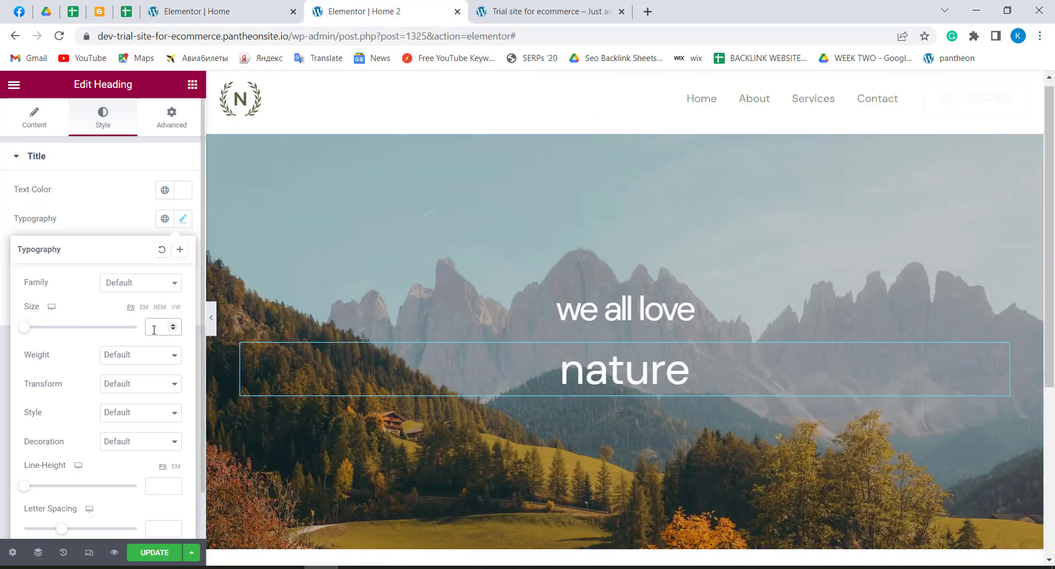
pyautogui.write('117')
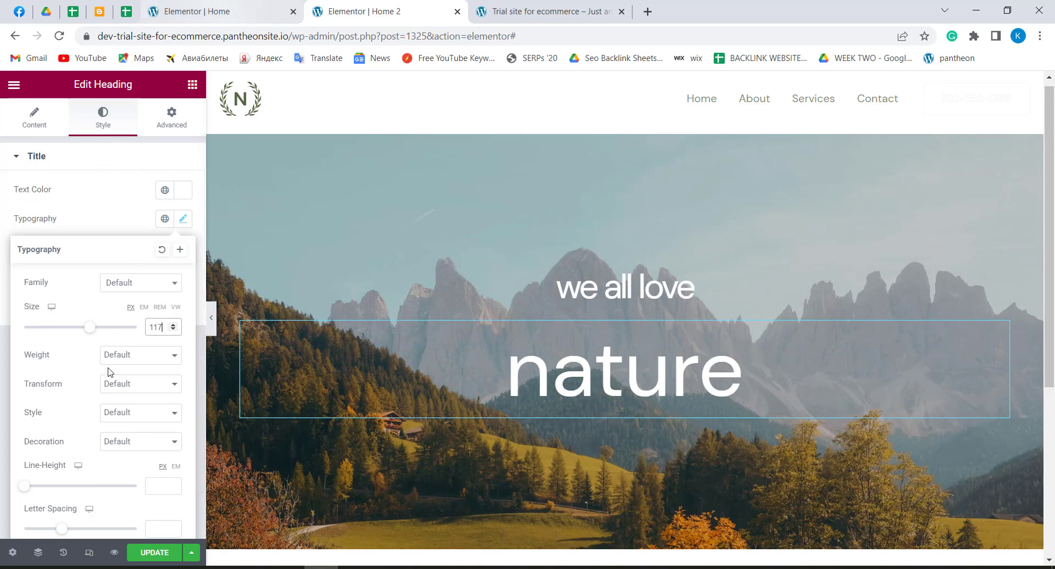
# Set the letter spacing of the Home 2 "nature" heading to -3, matching the Home page's heading
pyautogui.click(220, 11)
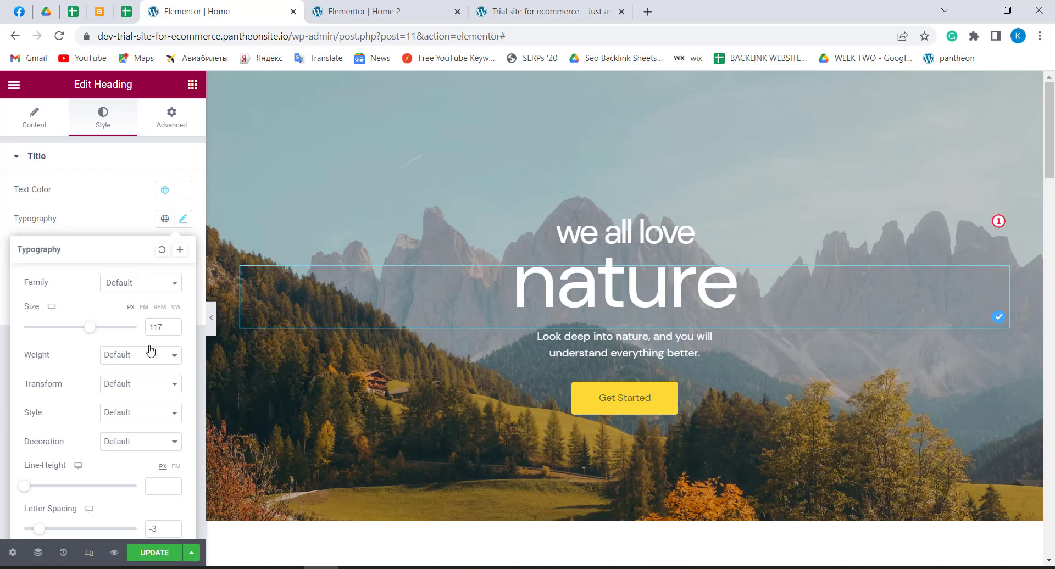
pyautogui.scroll(-1, 154, 385)
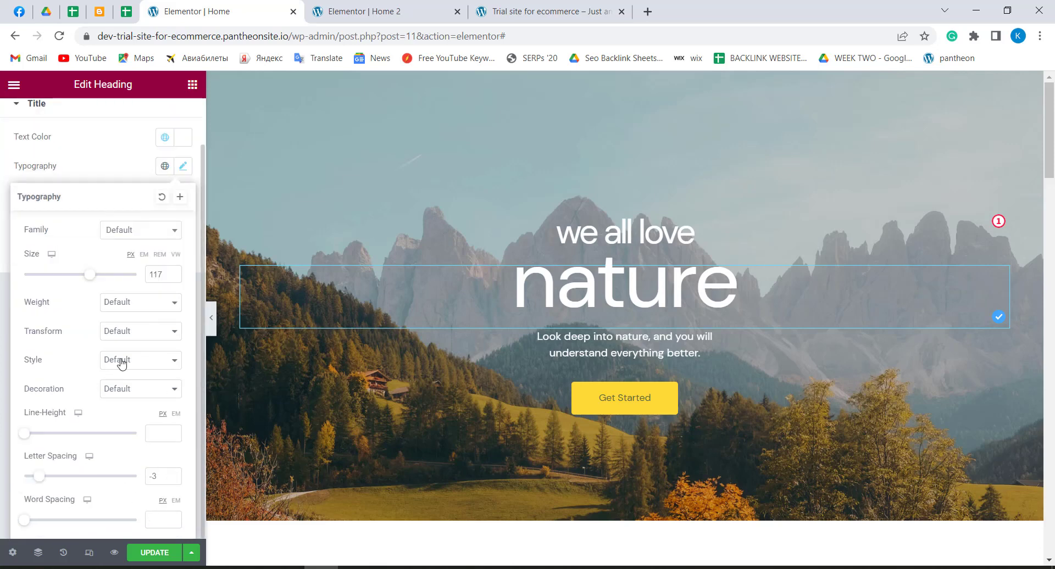
pyautogui.hotkey('ctrl', 'Tab')
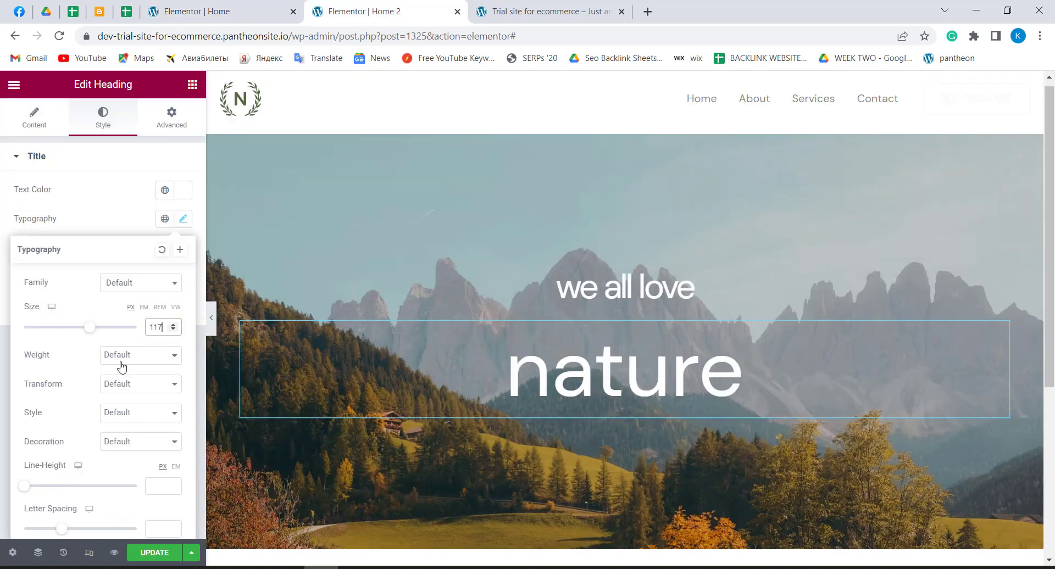
pyautogui.scroll(-1, 131, 425)
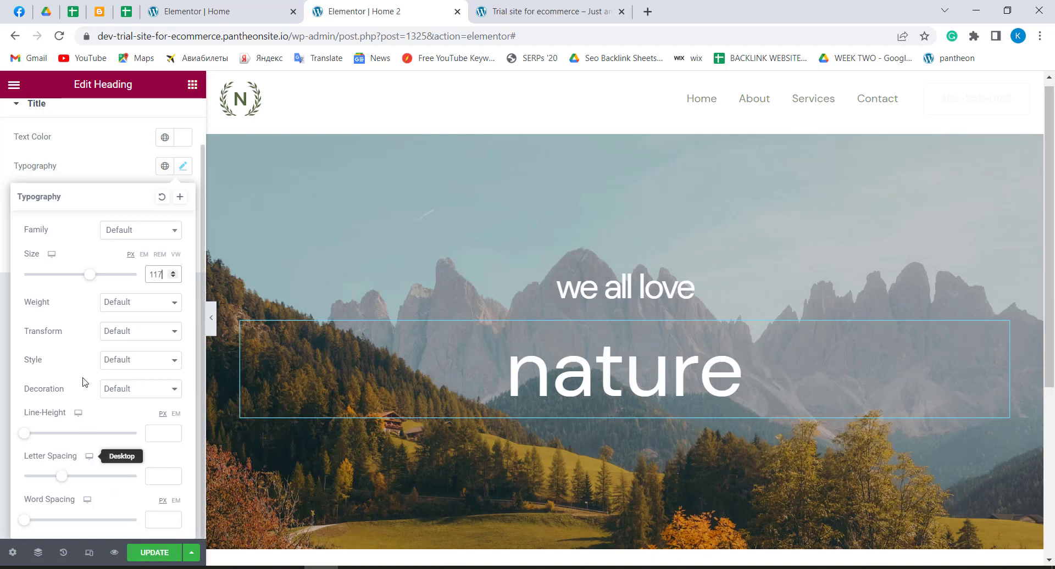
pyautogui.click(193, 7)
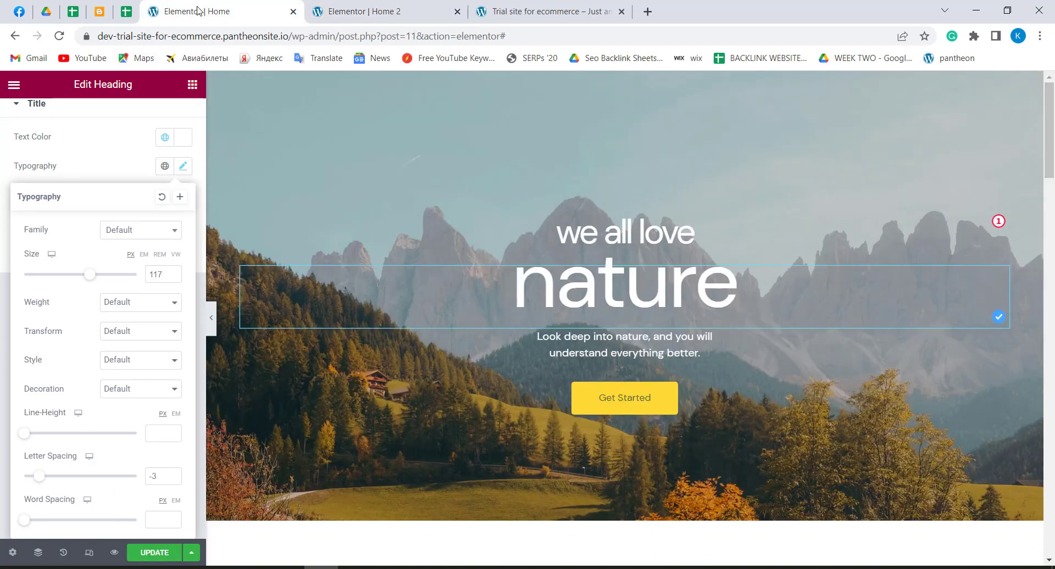
pyautogui.click(351, 11)
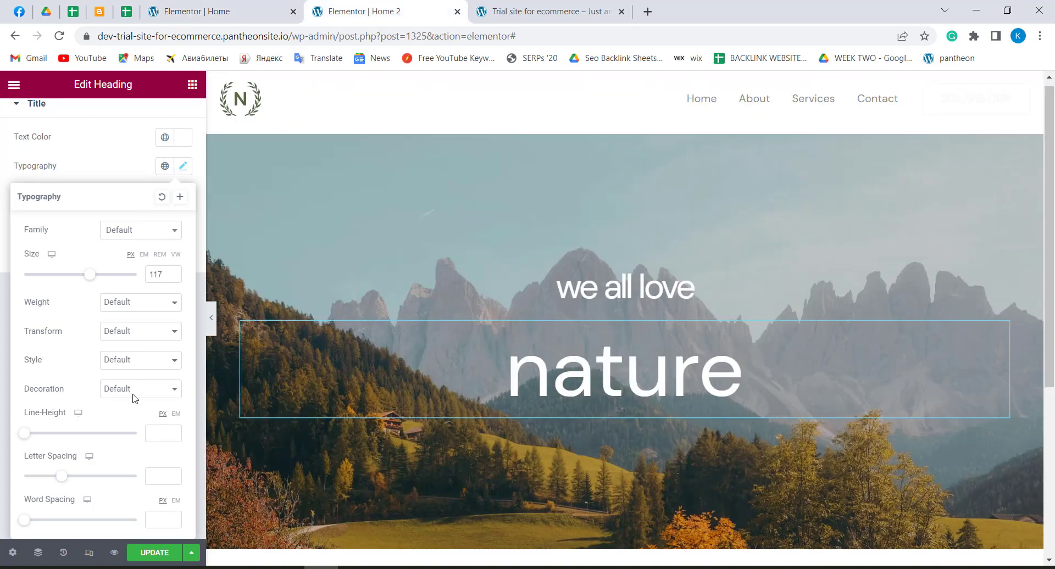
pyautogui.click(162, 475)
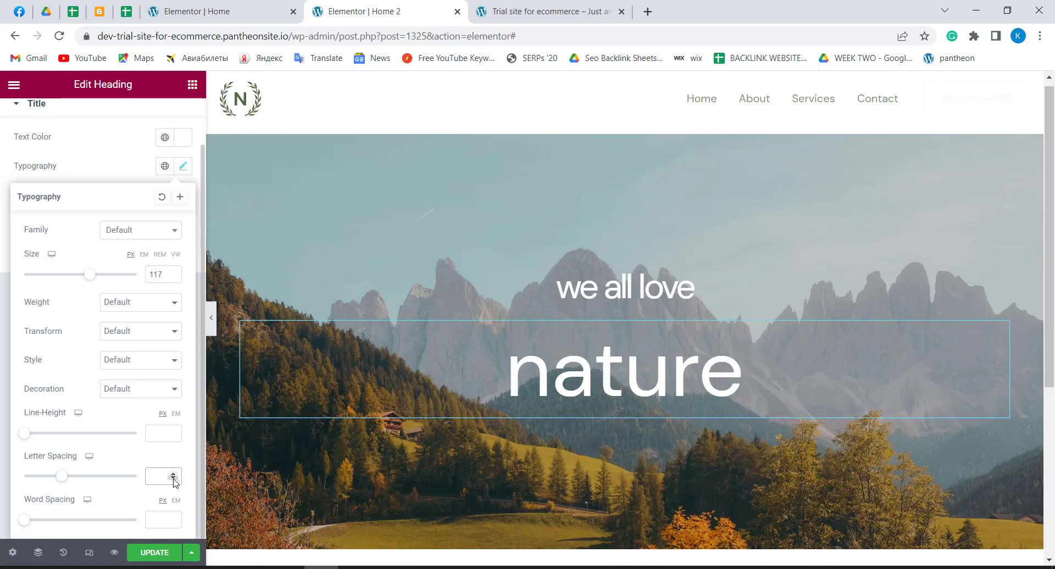
pyautogui.click(174, 480)
pyautogui.moveTo(167, 476); pyautogui.dragTo(142, 479)
pyautogui.write('-3')
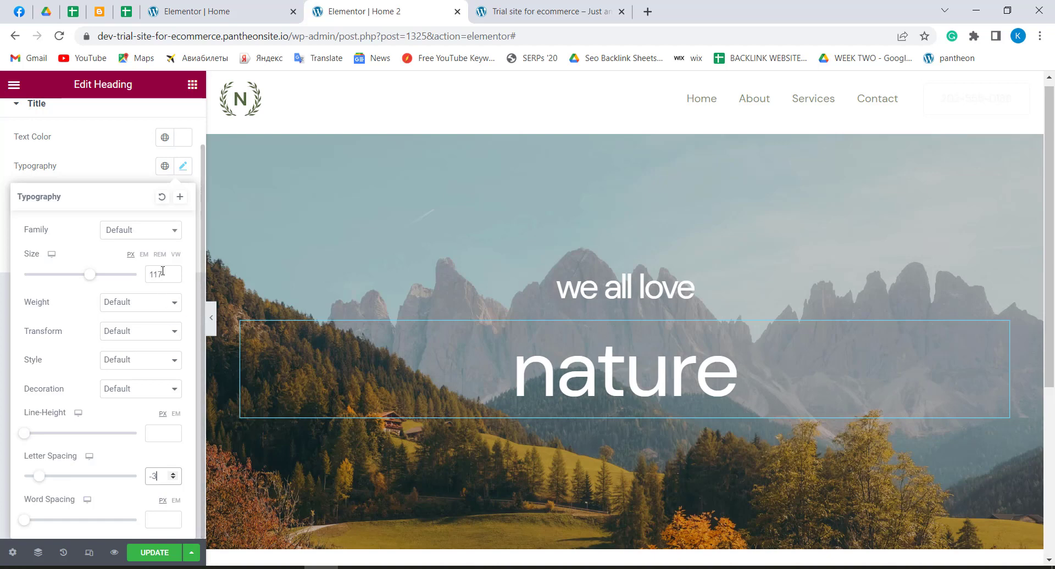
pyautogui.click(140, 168)
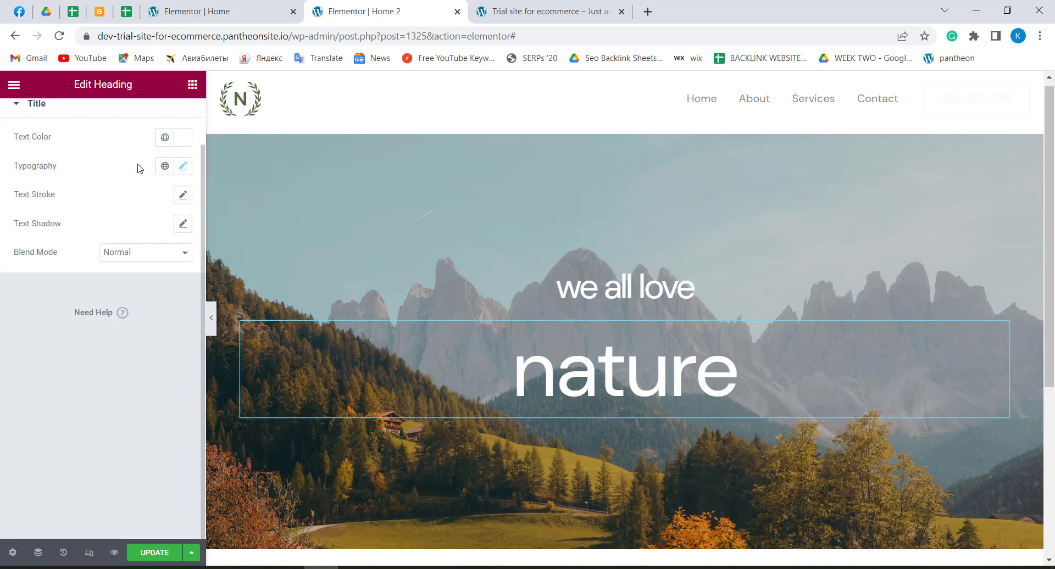
# Examine the advanced layout margins of the Home page's "nature" heading
pyautogui.click(238, 14)
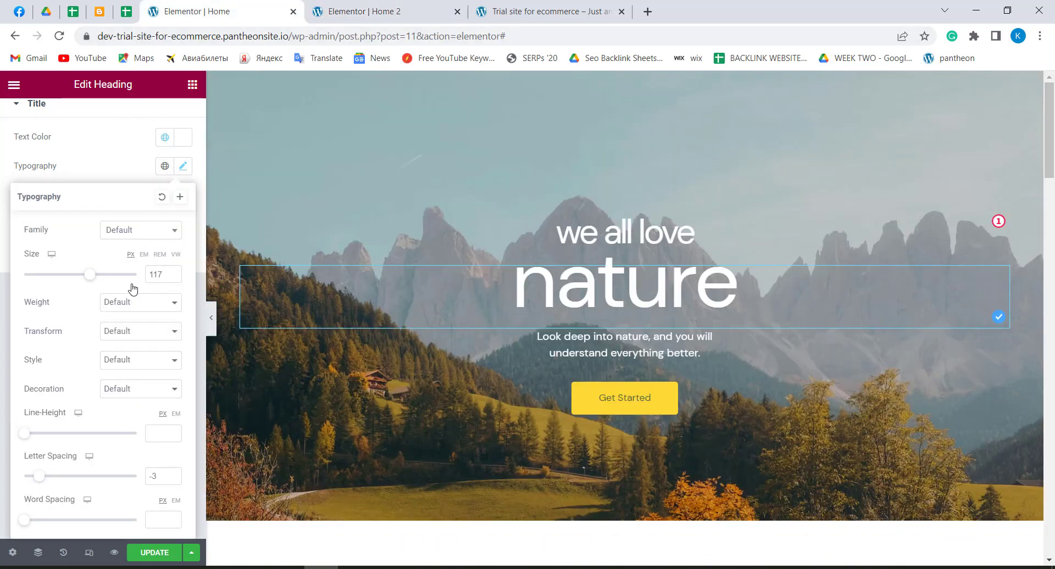
pyautogui.click(139, 168)
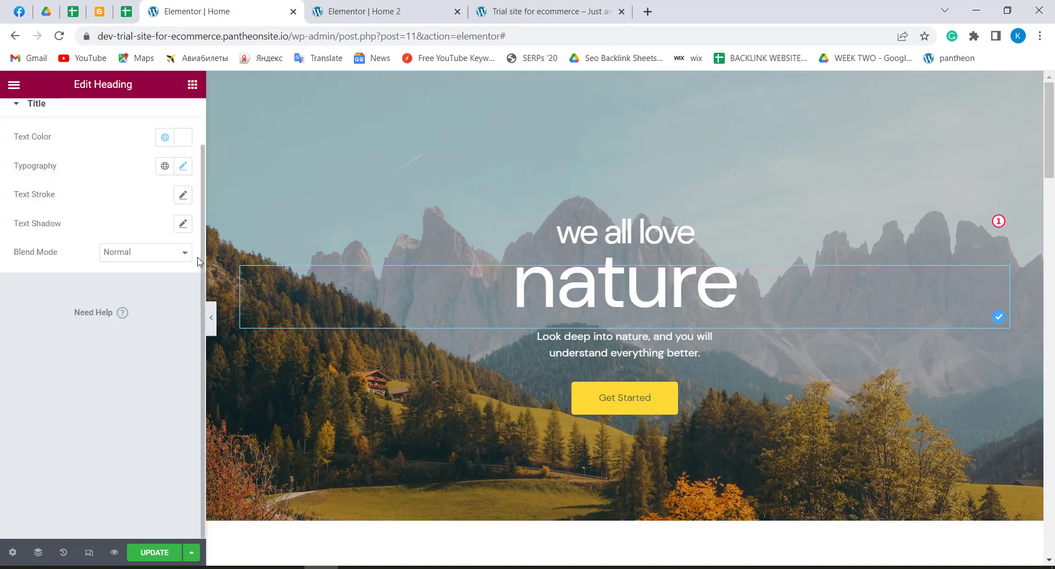
pyautogui.scroll(1, 71, 169)
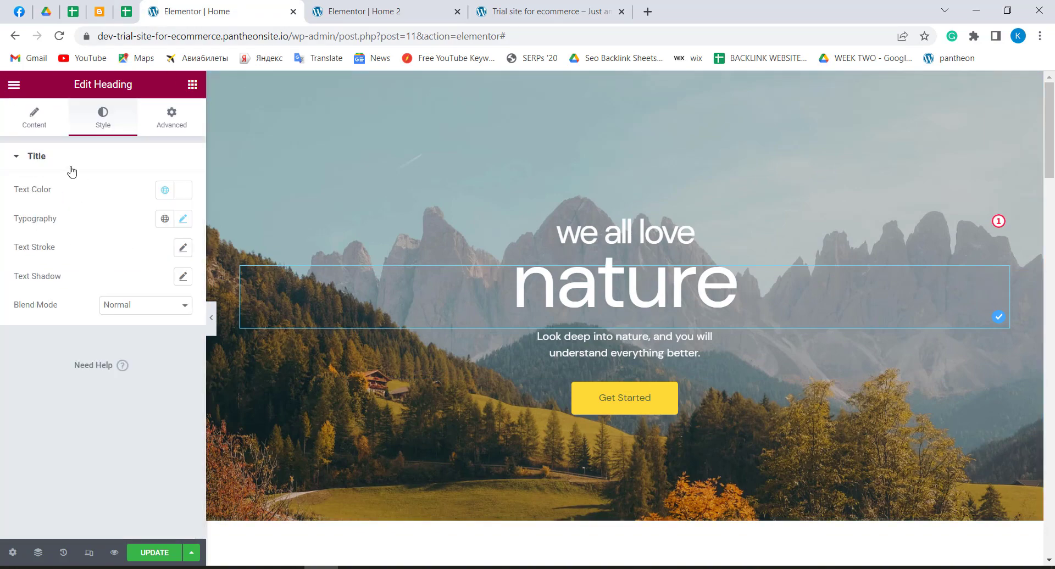
pyautogui.click(172, 118)
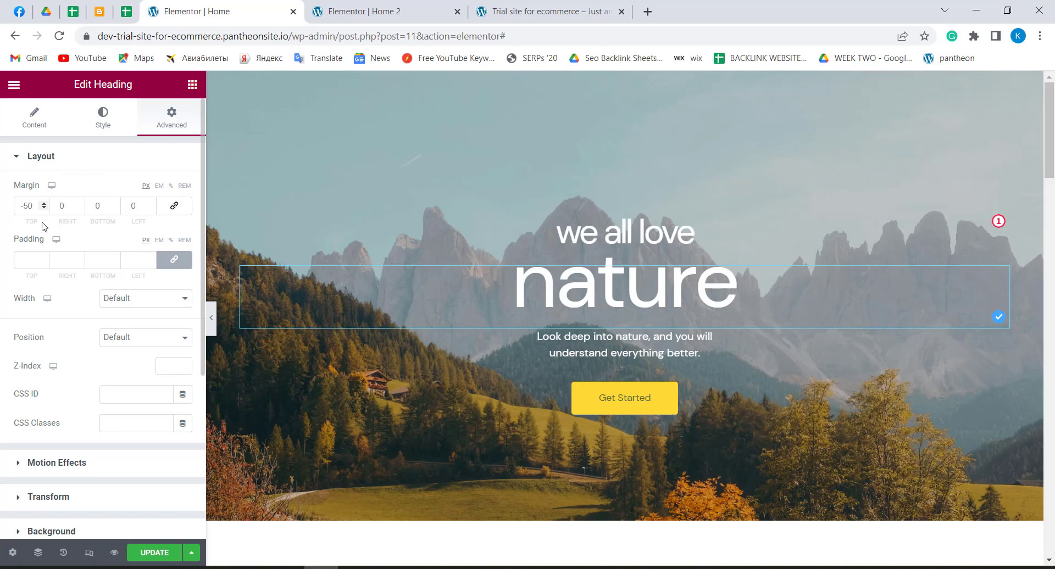
# Unlink the margin values of the Home 2 "nature" heading so each side can be set separately
pyautogui.click(351, 8)
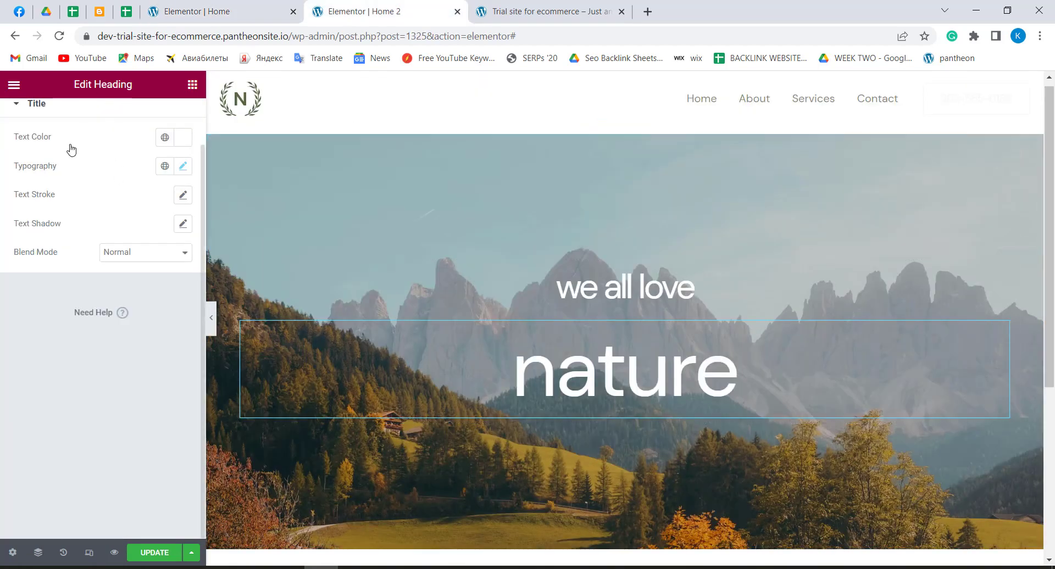
pyautogui.scroll(1, 70, 149)
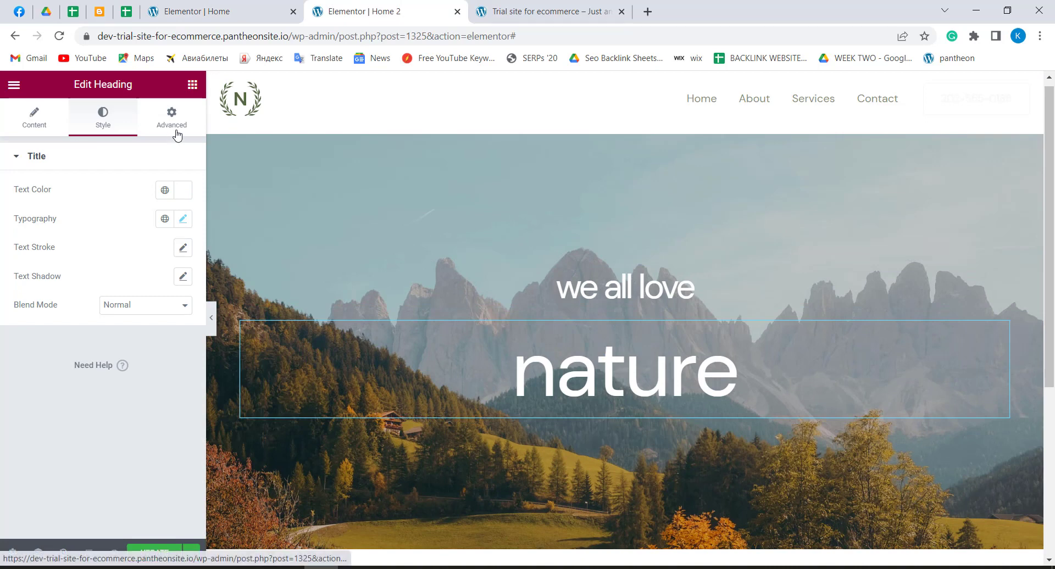
pyautogui.click(176, 132)
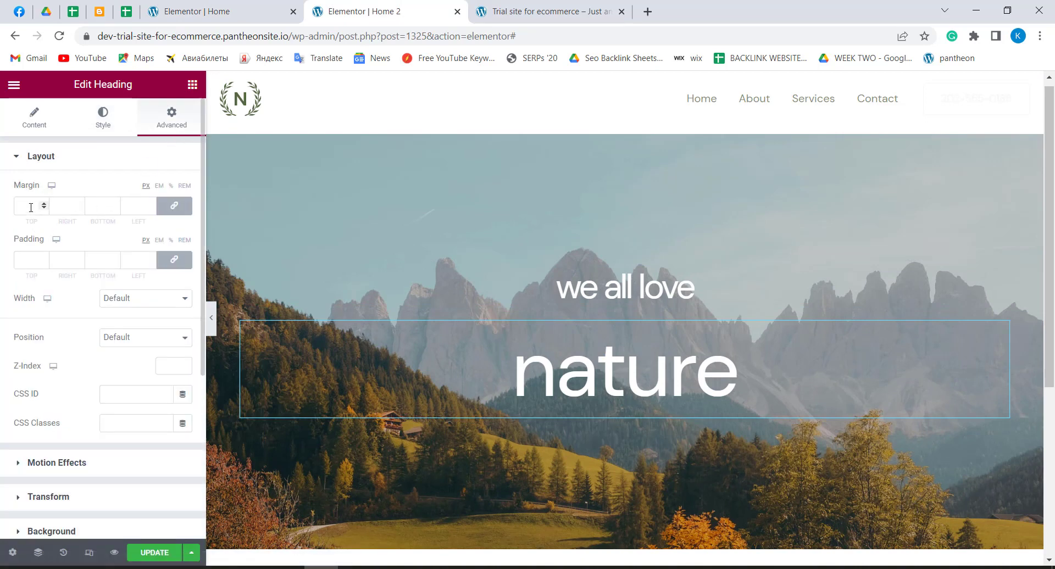
pyautogui.click(172, 208)
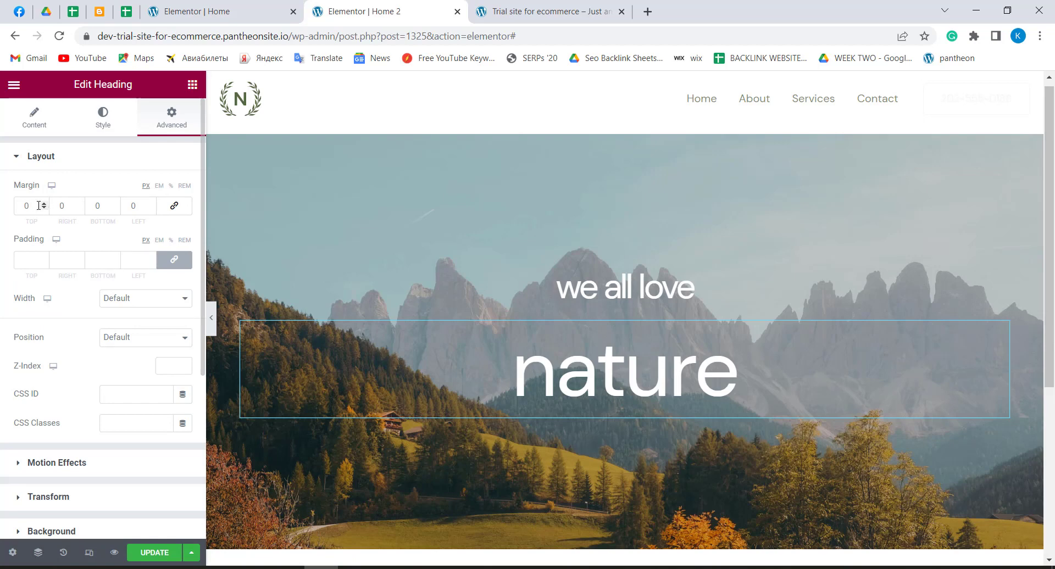
pyautogui.click(42, 208)
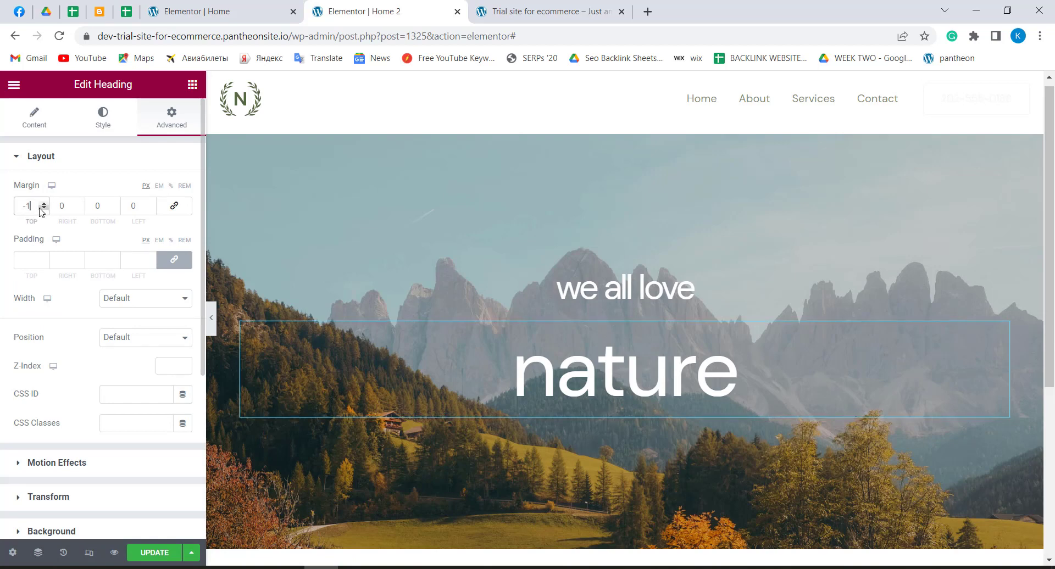
pyautogui.click(216, 9)
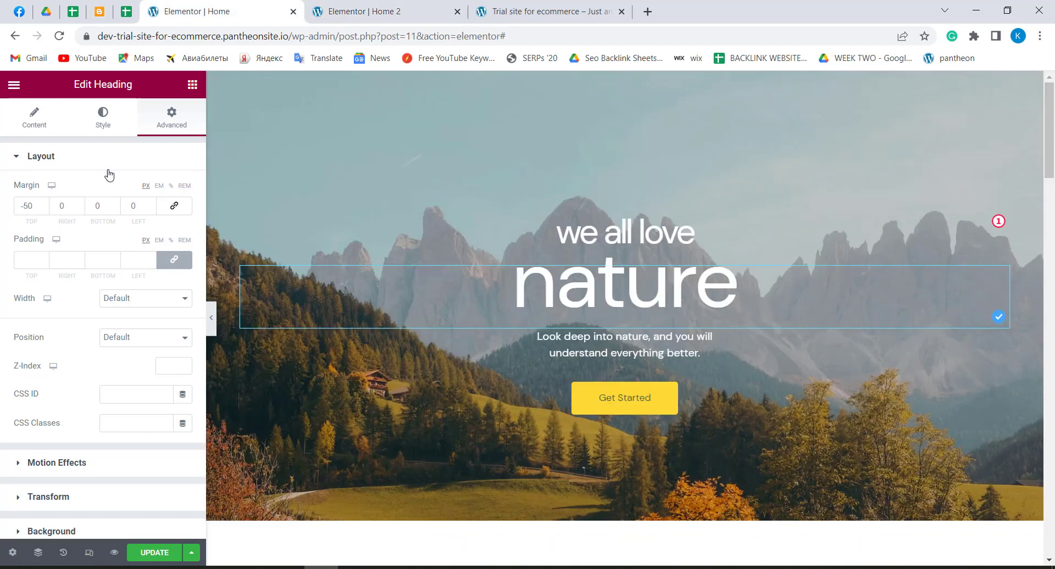
pyautogui.click(345, 5)
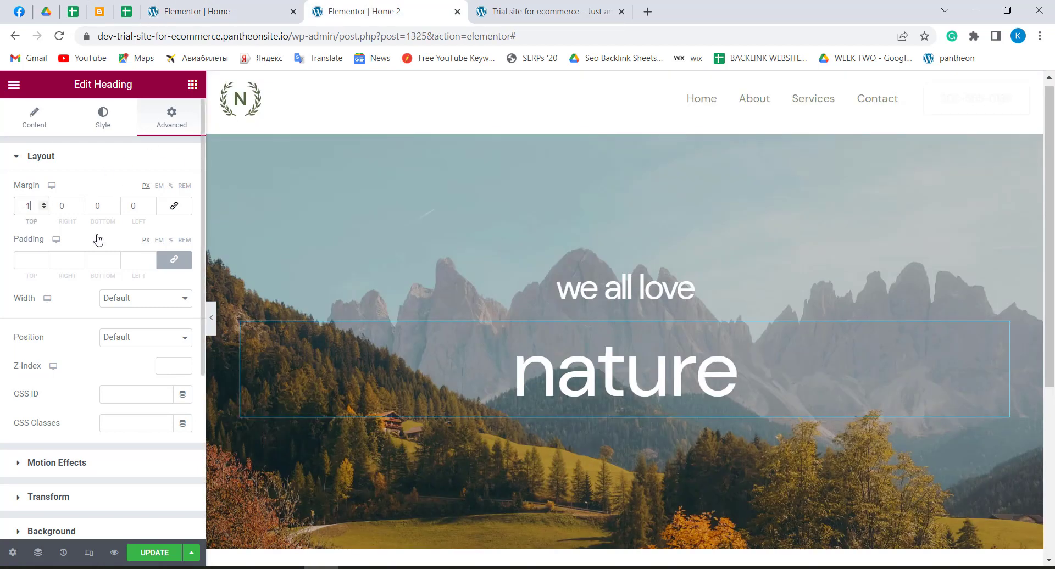
pyautogui.press('Up')
pyautogui.write('5')
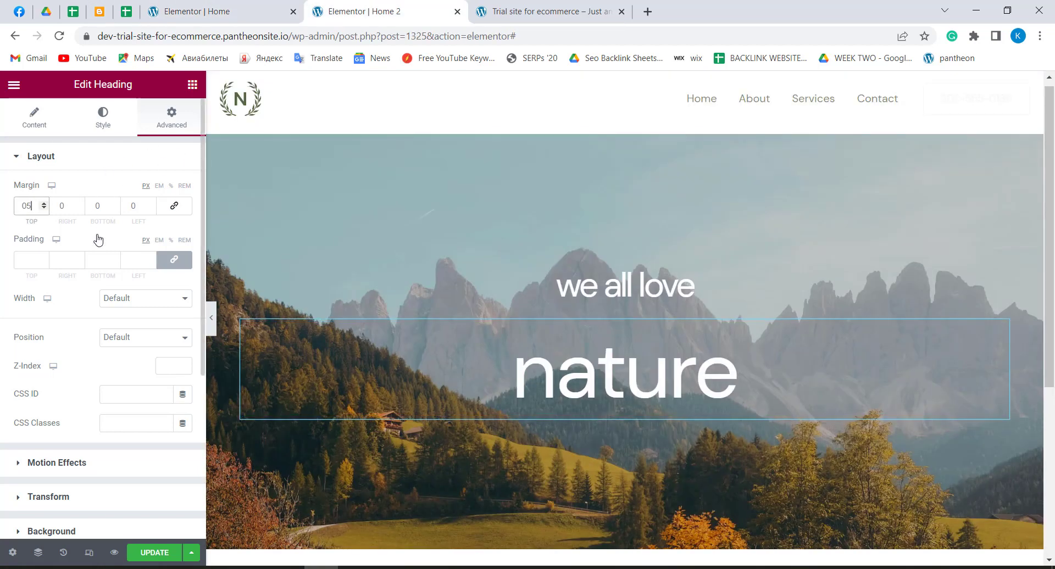
pyautogui.write('0')
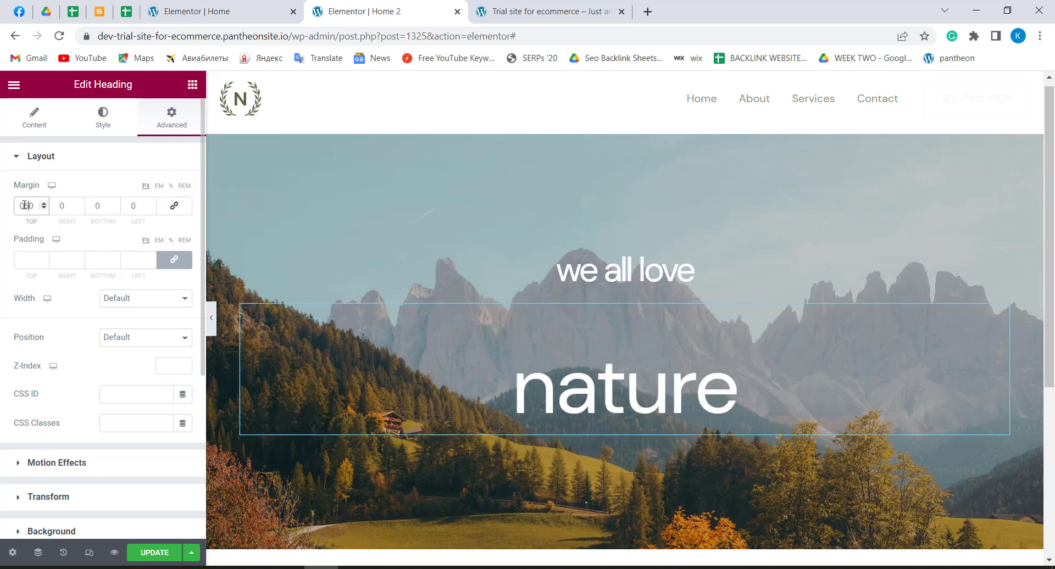
pyautogui.press('BackSpace')
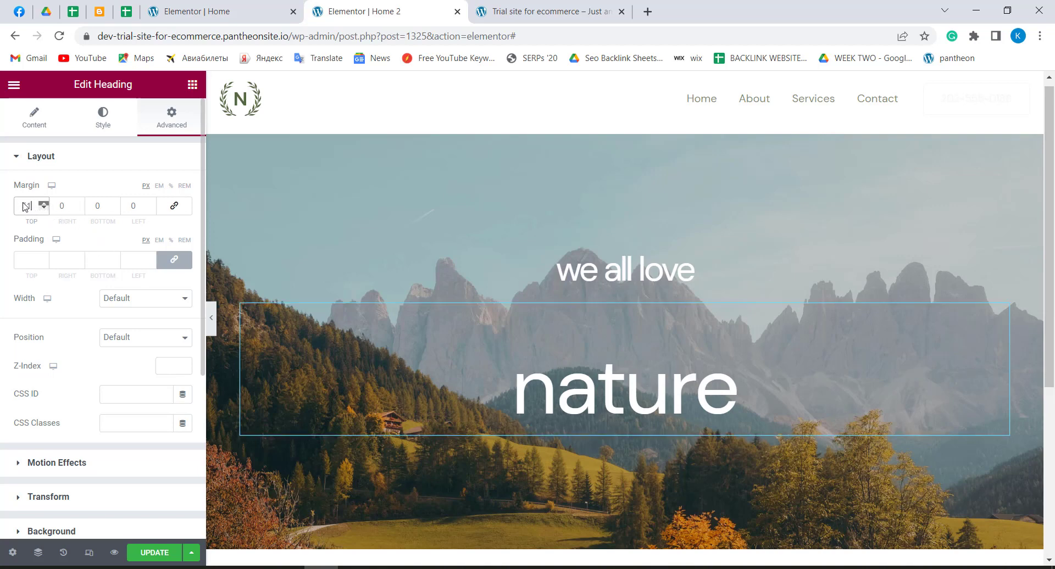
pyautogui.moveTo(35, 206); pyautogui.dragTo(8, 204)
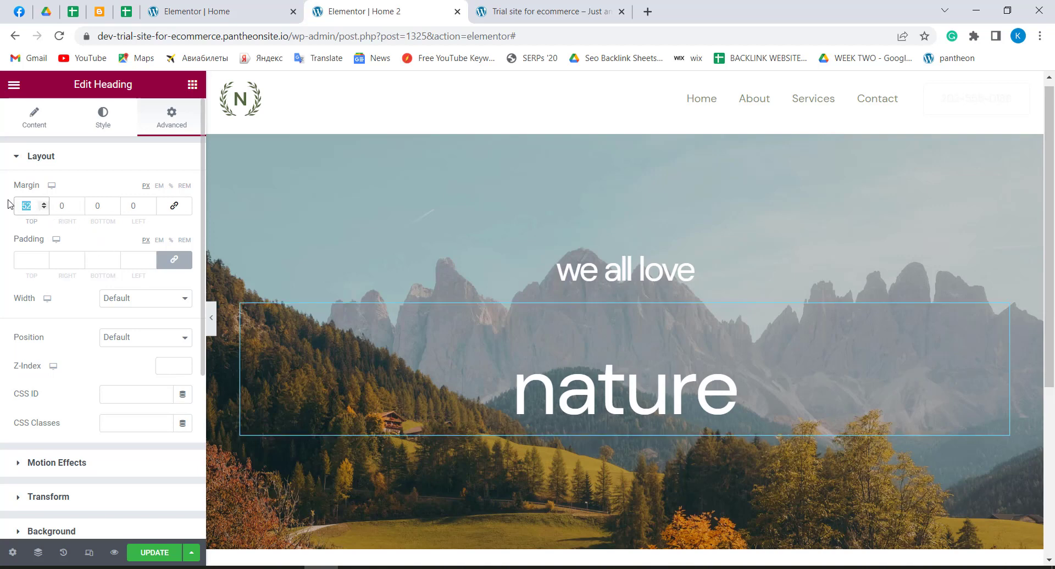
# Set the top margin of the Home 2 "nature" heading to -50 px
pyautogui.write('0')
pyautogui.click(45, 208)
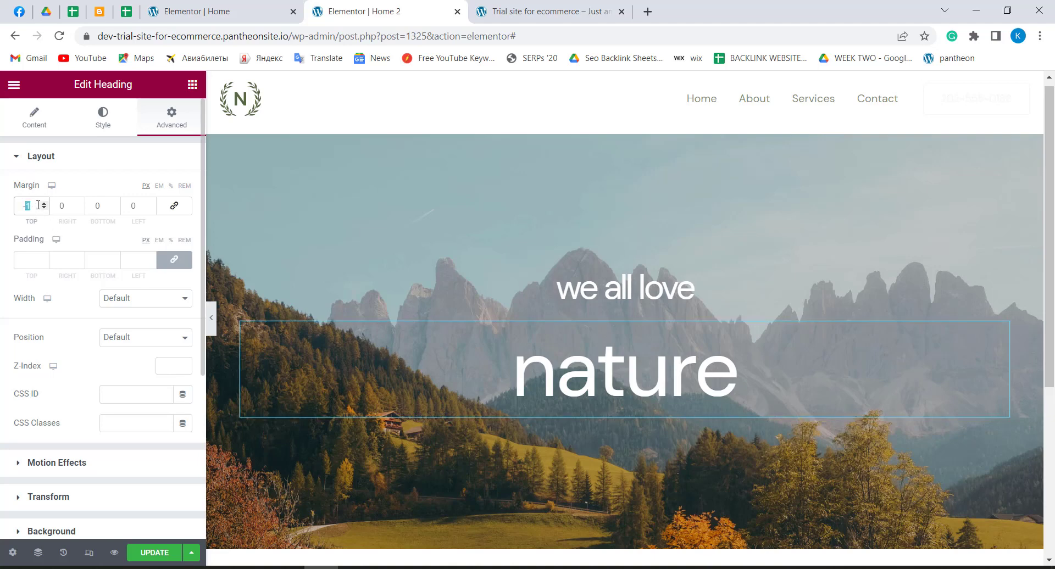
pyautogui.write('5')
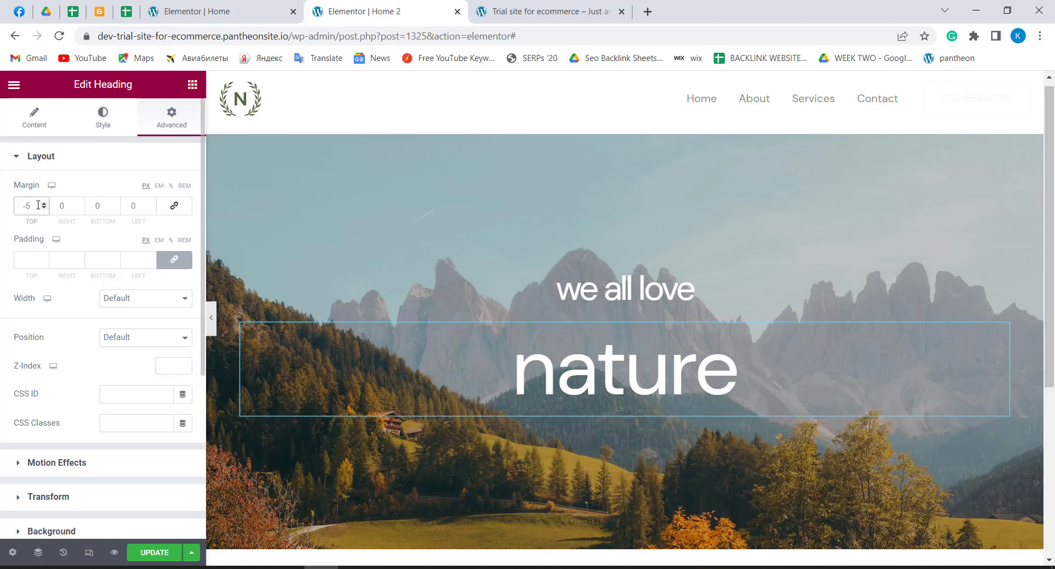
pyautogui.write('0')
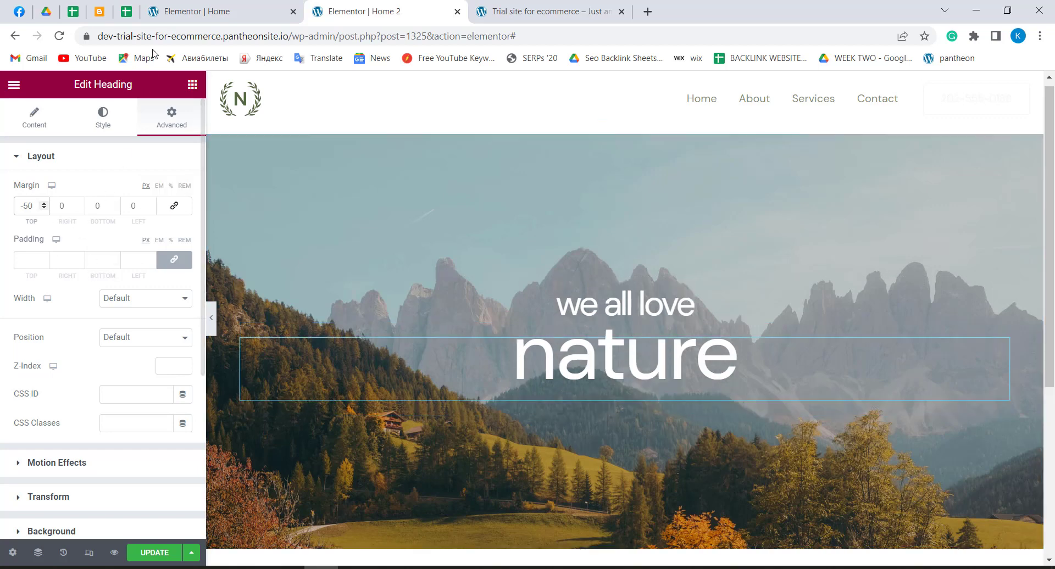
# Examine all the advanced settings sections of the Home page's "nature" heading, from Layout through Custom CSS
pyautogui.click(225, 10)
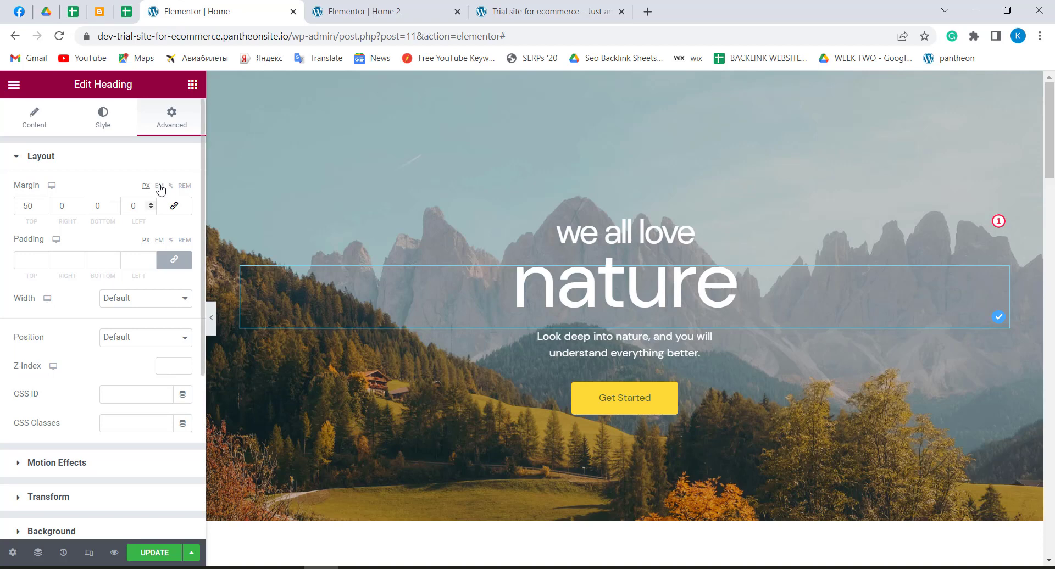
pyautogui.scroll(-2, 134, 280)
pyautogui.scroll(2, 133, 280)
pyautogui.scroll(-2, 98, 288)
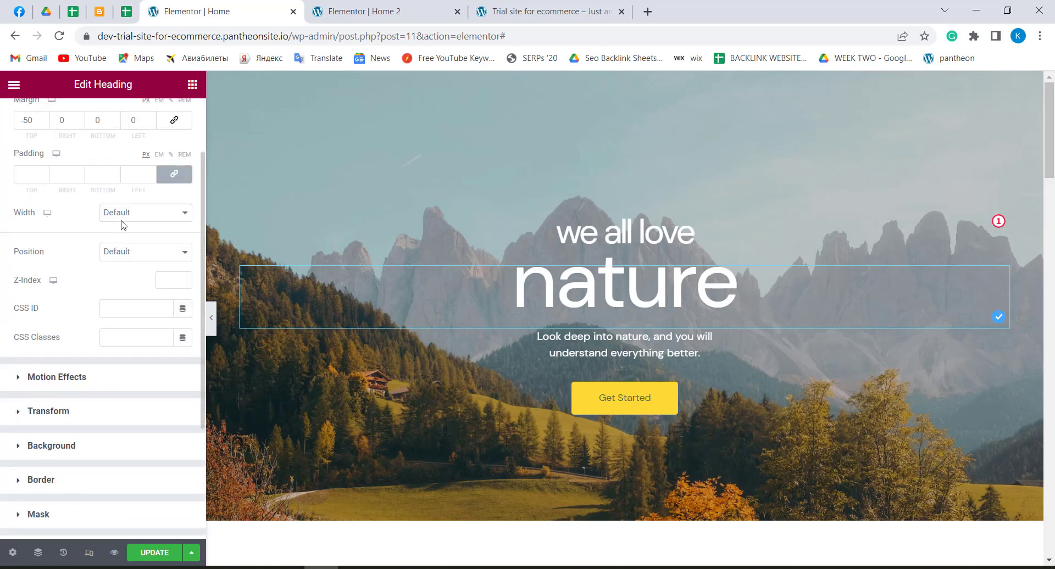
pyautogui.scroll(-2, 124, 222)
pyautogui.scroll(-2, 110, 300)
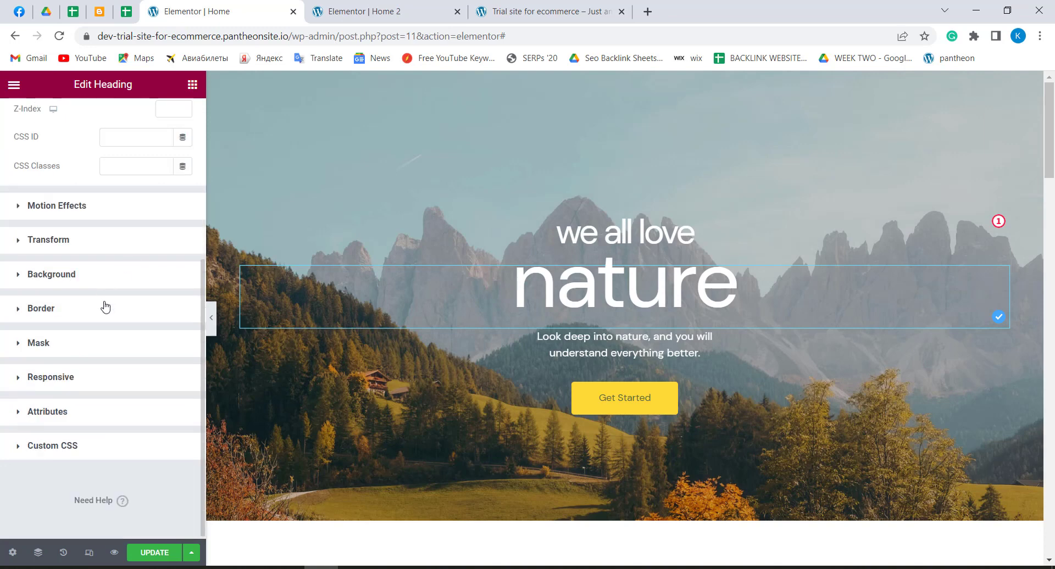
pyautogui.click(18, 208)
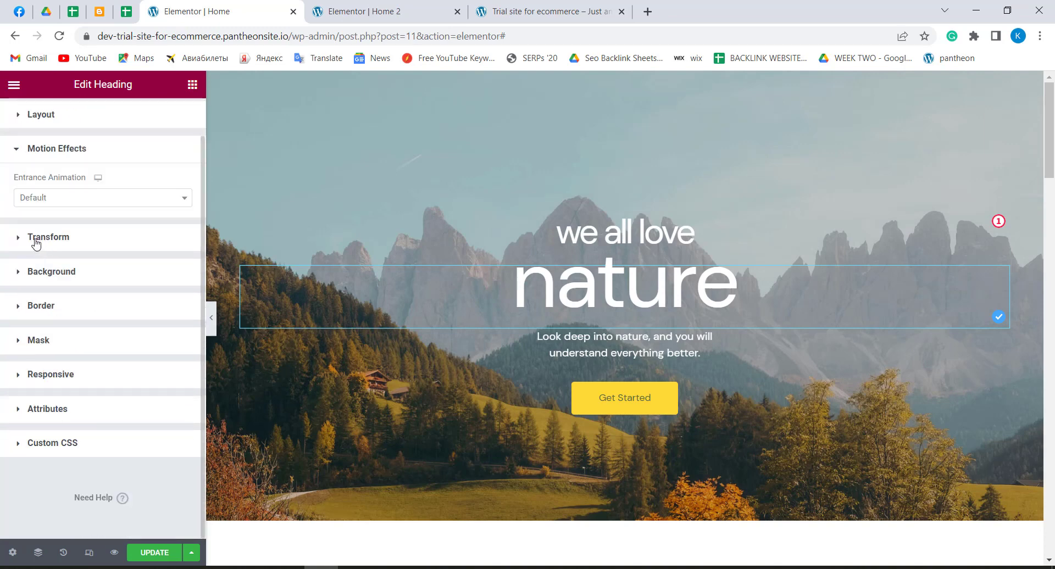
pyautogui.click(36, 243)
pyautogui.scroll(-2, 33, 242)
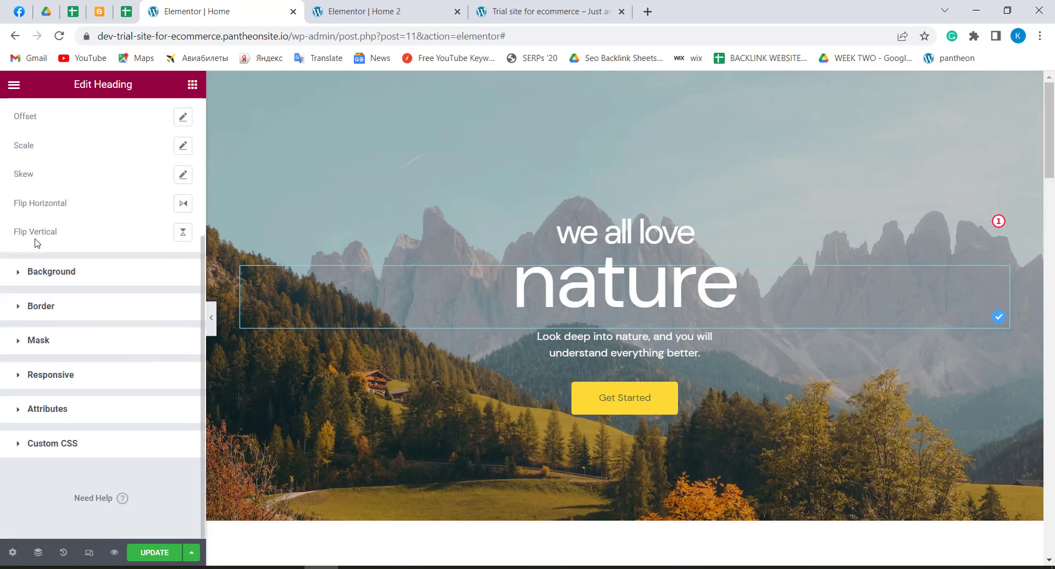
pyautogui.click(37, 277)
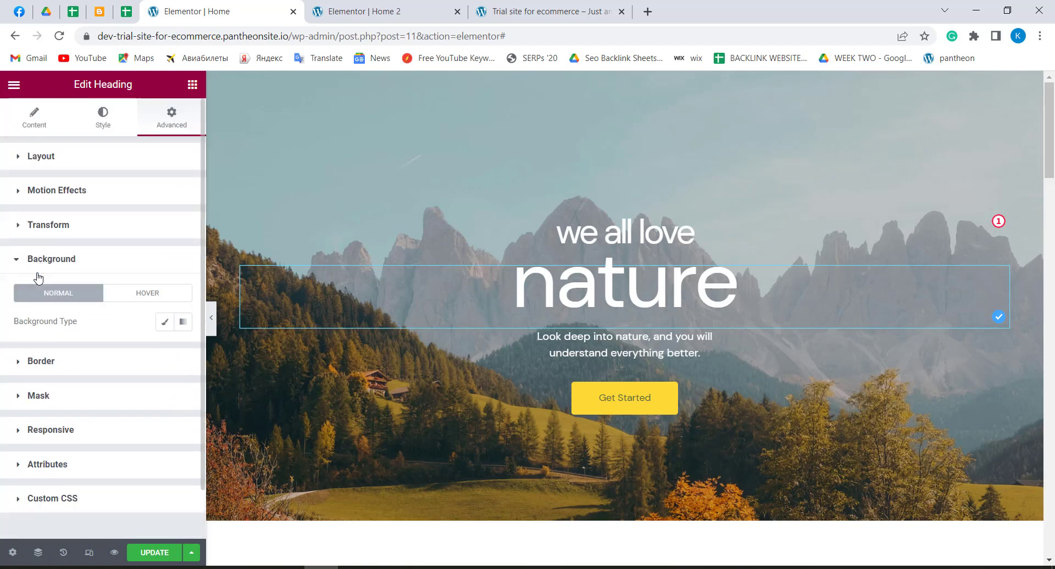
pyautogui.scroll(-1, 35, 297)
pyautogui.click(35, 309)
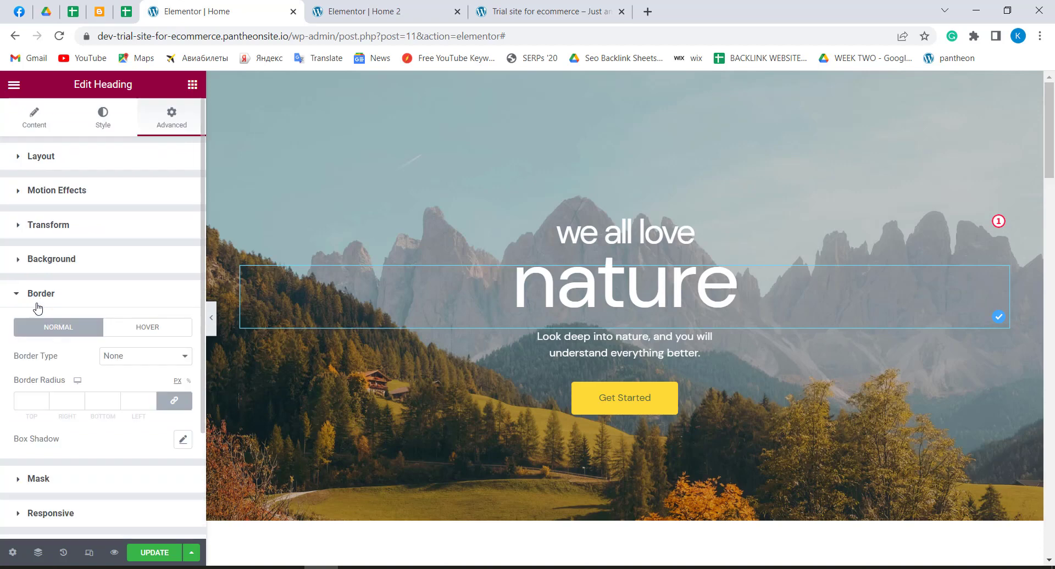
pyautogui.scroll(-3, 73, 235)
pyautogui.click(14, 343)
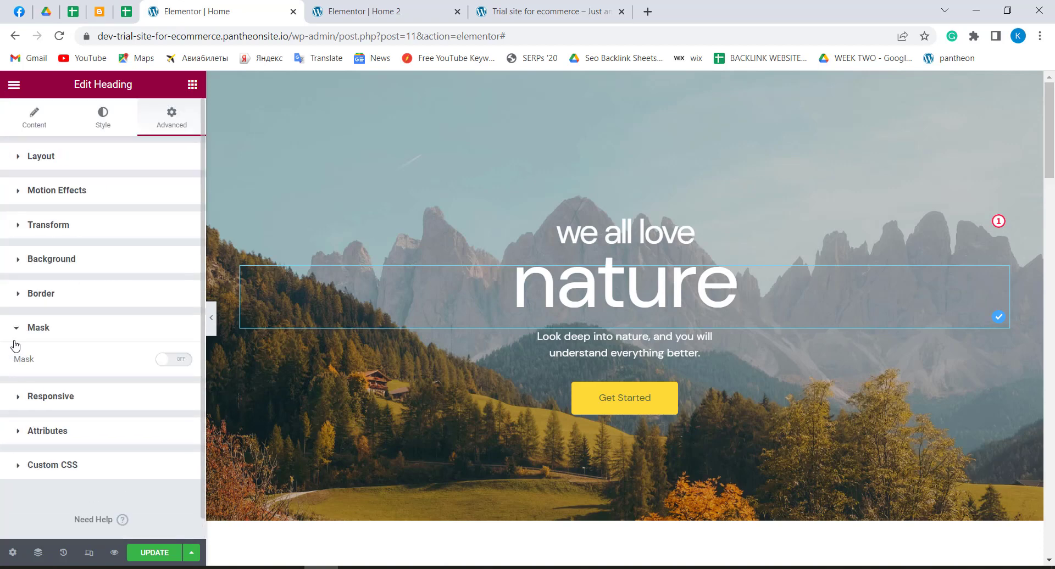
pyautogui.click(21, 373)
pyautogui.scroll(-2, 21, 379)
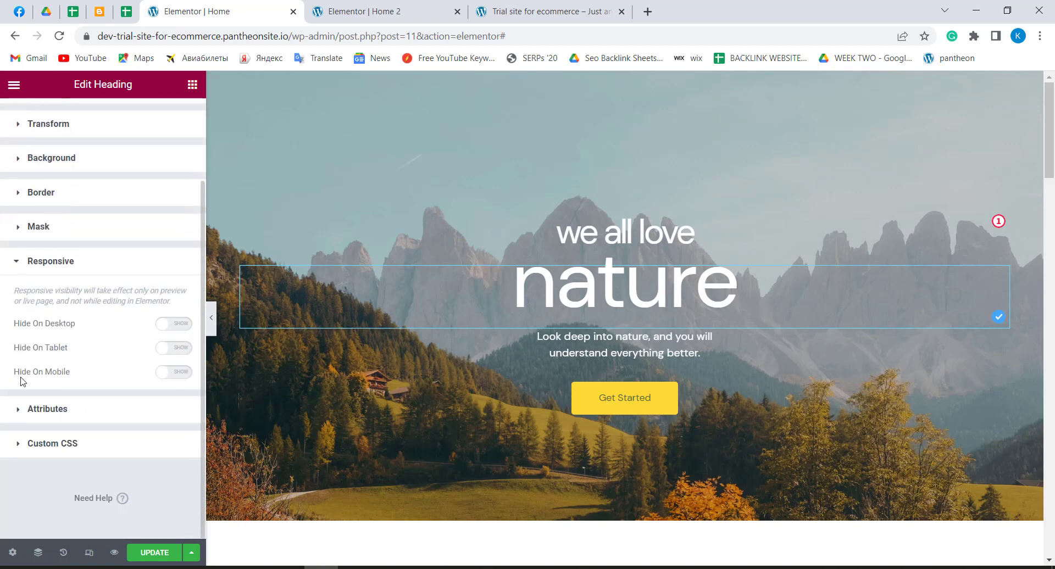
pyautogui.click(20, 421)
pyautogui.scroll(-3, 19, 444)
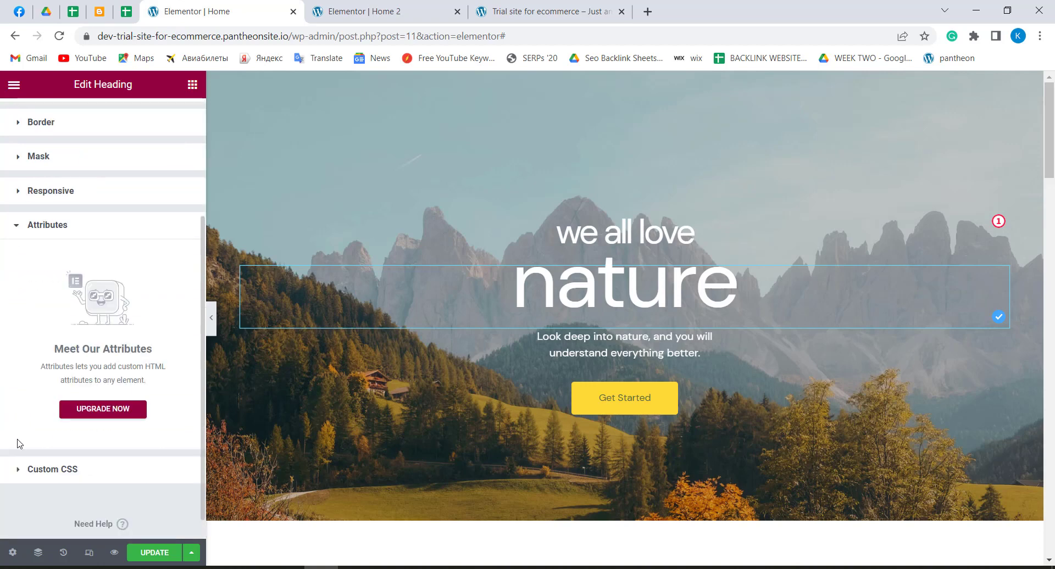
pyautogui.click(20, 470)
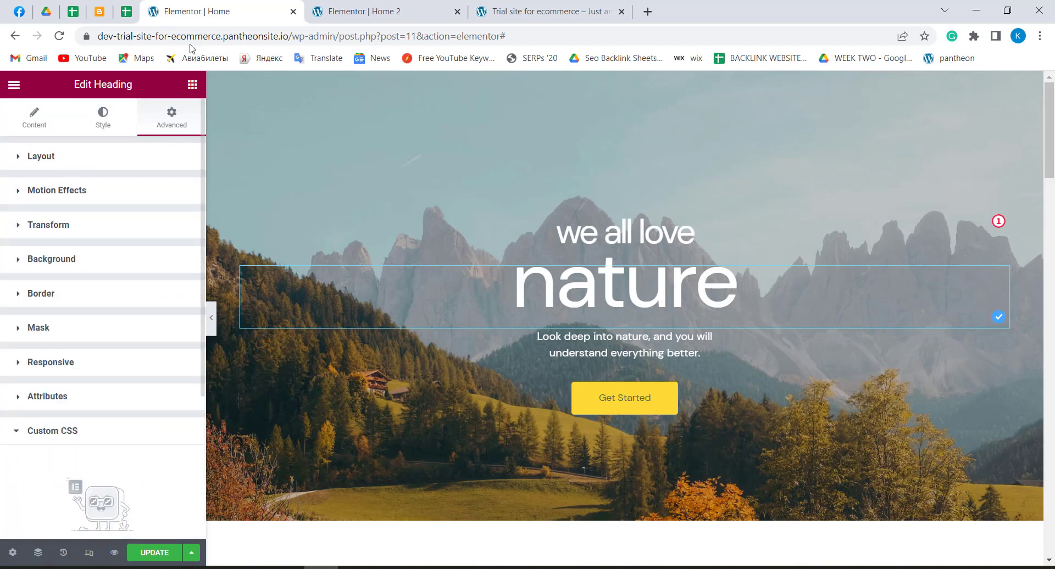
# Compare the advanced settings of the Home 2 "nature" heading with those of the Home page's heading
pyautogui.click(372, 11)
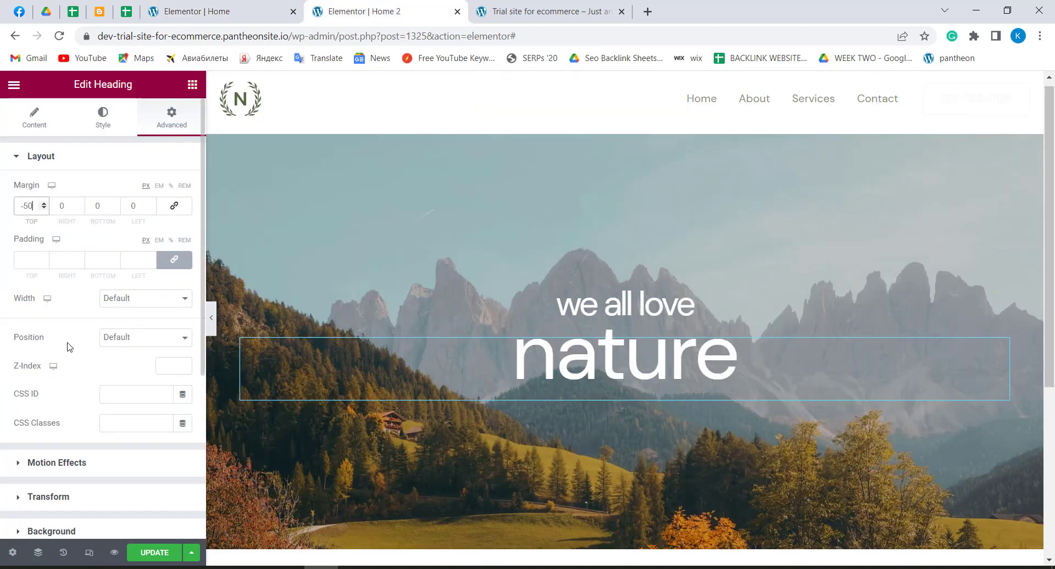
pyautogui.scroll(-5, 119, 209)
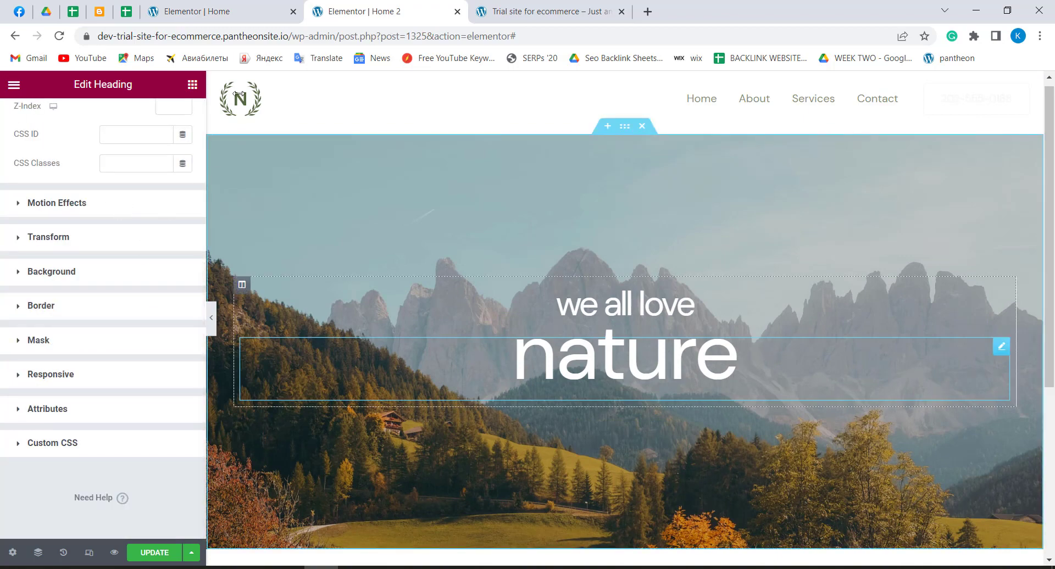
pyautogui.click(233, 5)
pyautogui.click(339, 7)
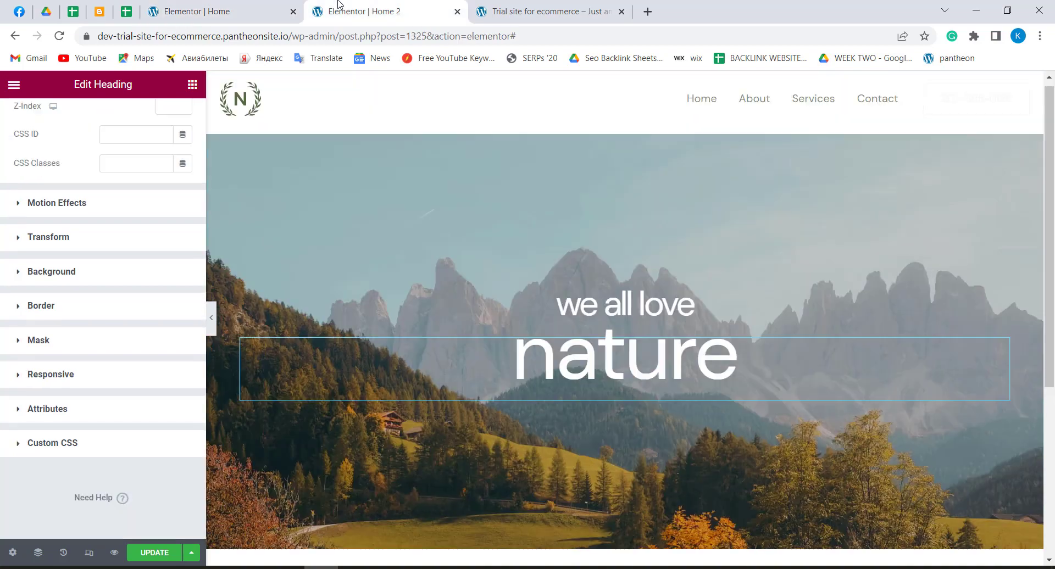
pyautogui.click(216, 6)
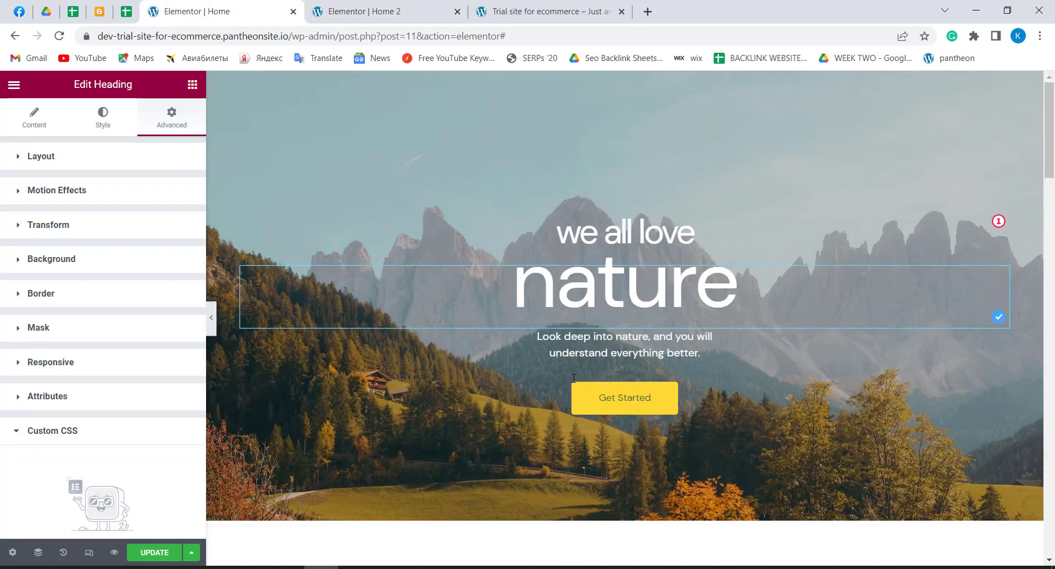
# Try to restore the Home page from its older revision #1323 in the revision history
pyautogui.click(680, 339)
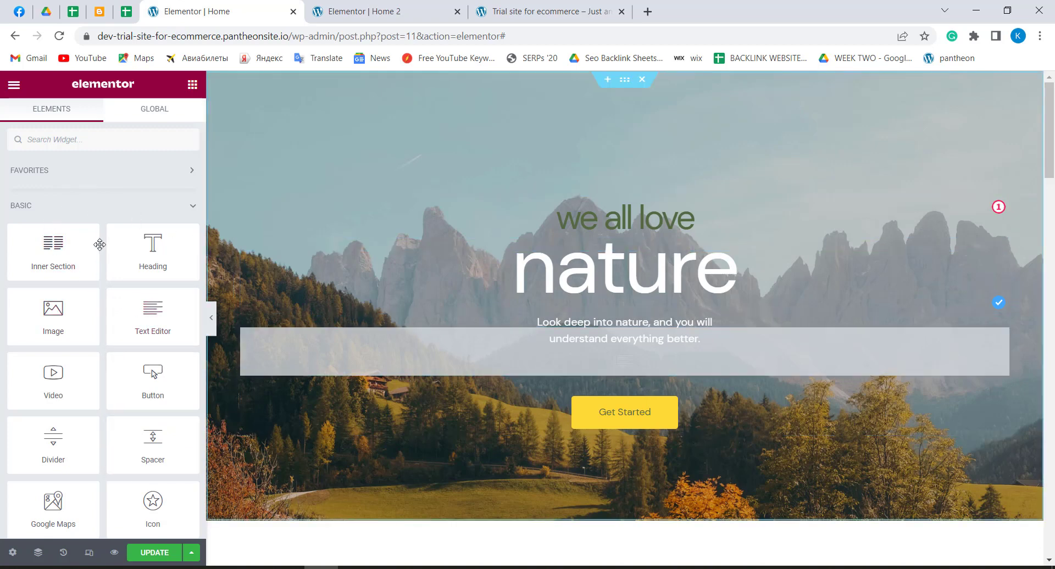
pyautogui.click(62, 553)
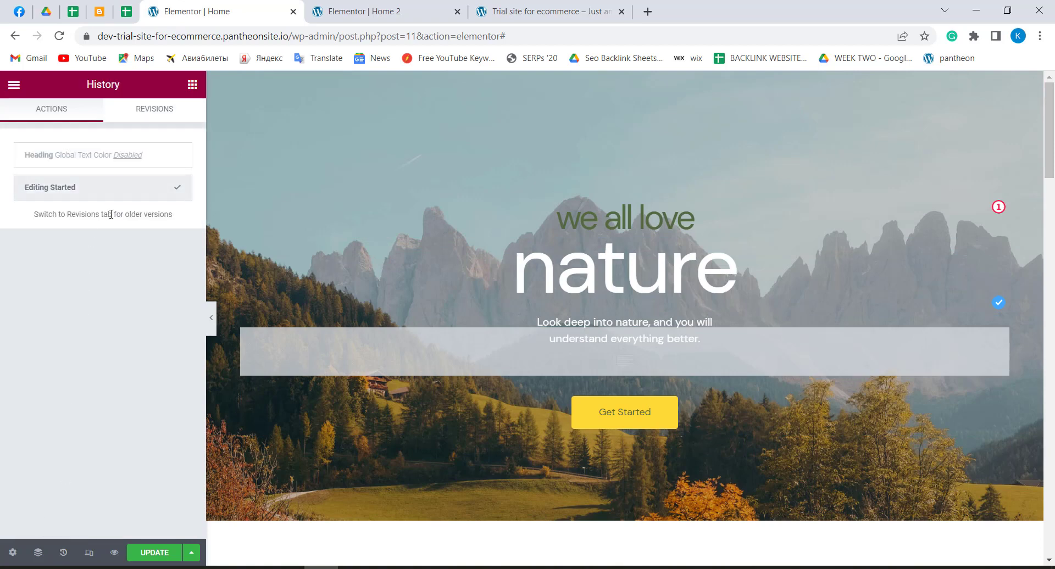
pyautogui.click(146, 113)
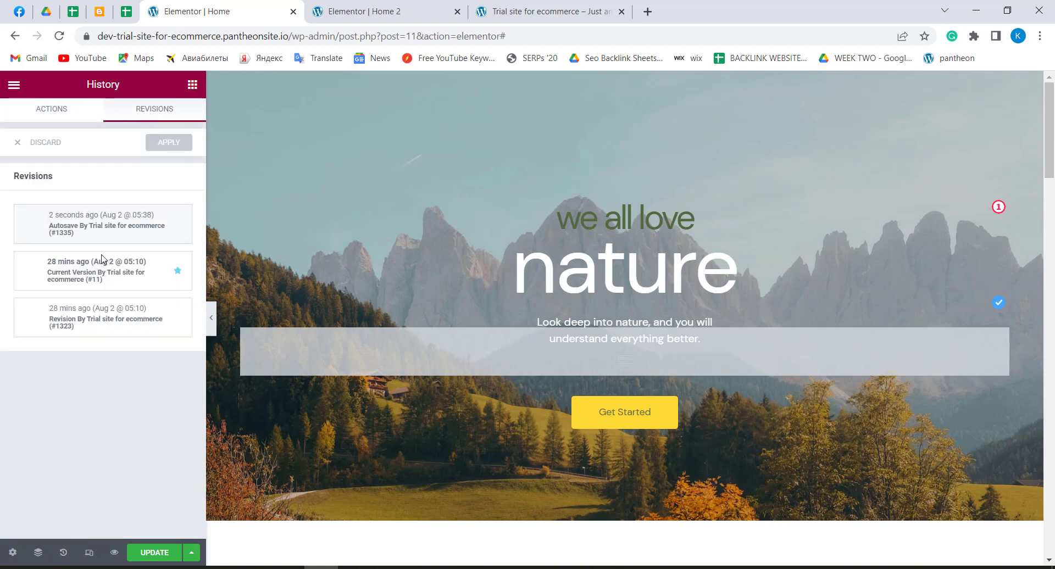
pyautogui.click(94, 320)
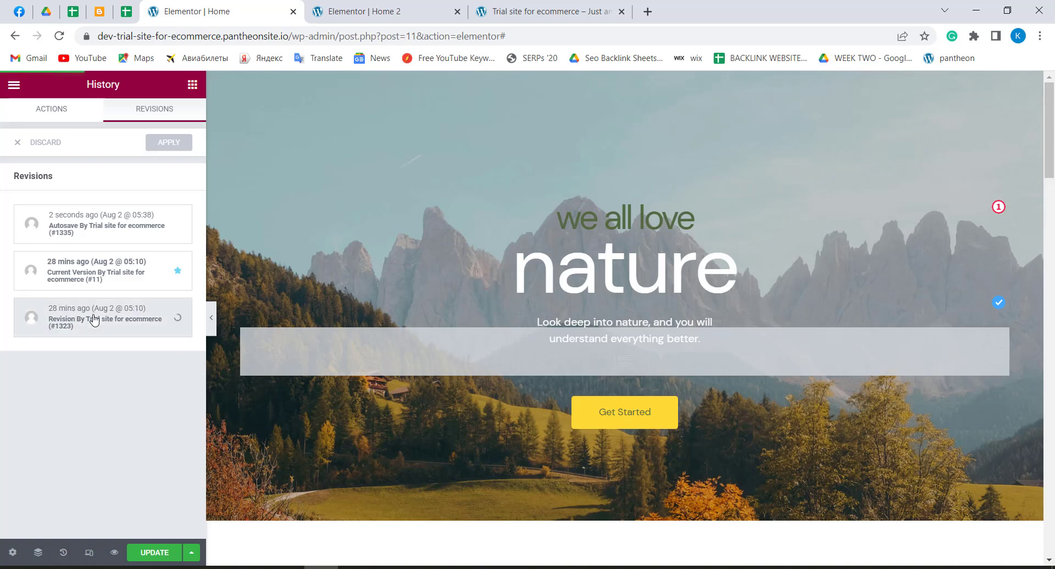
pyautogui.click(349, 6)
pyautogui.click(209, 5)
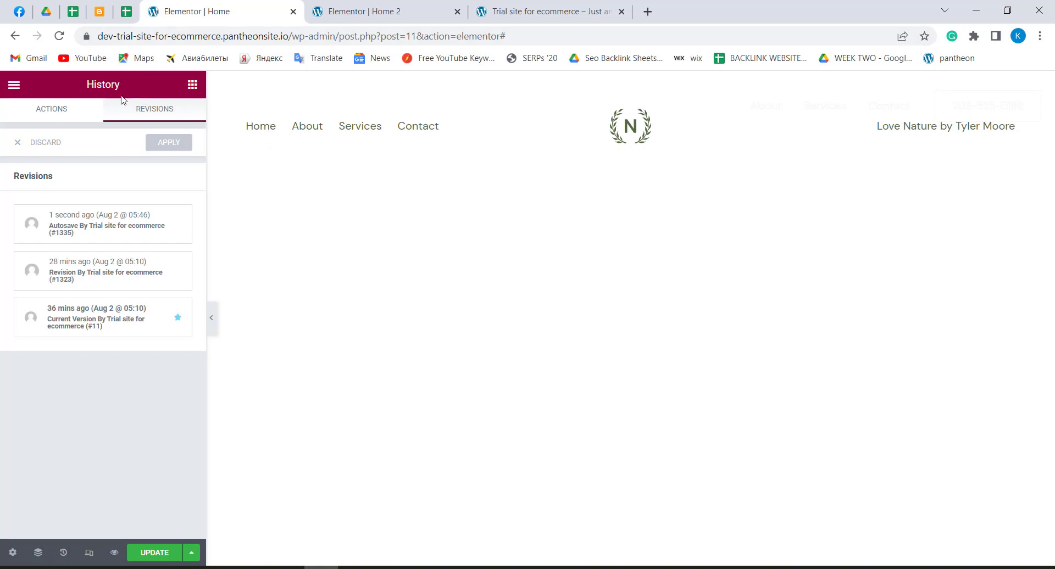
pyautogui.click(64, 553)
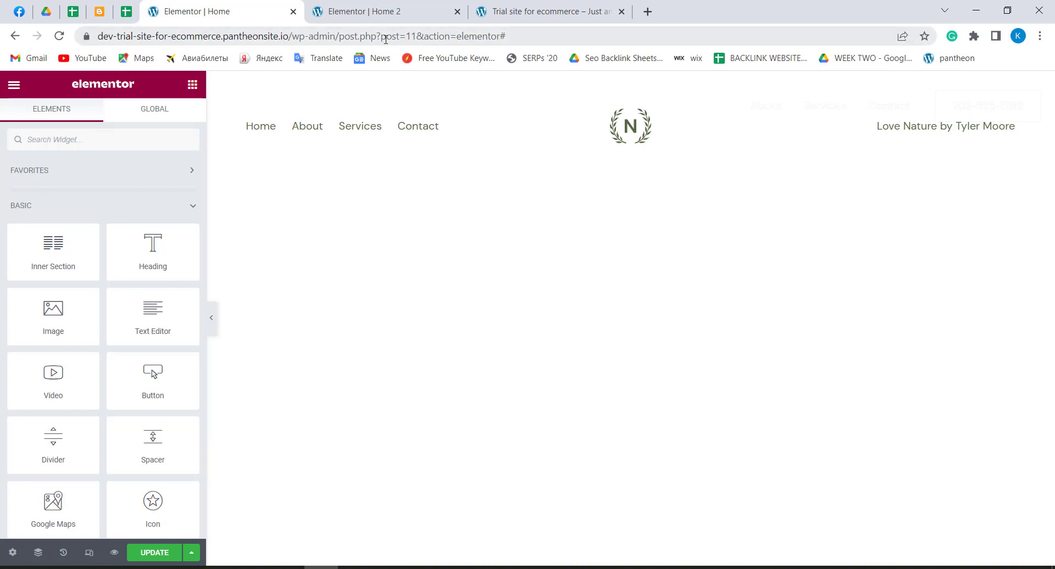
# Leave the Home page's editor for the site's wp-admin dashboard, discarding the unsaved changes
pyautogui.moveTo(341, 37); pyautogui.dragTo(610, 38)
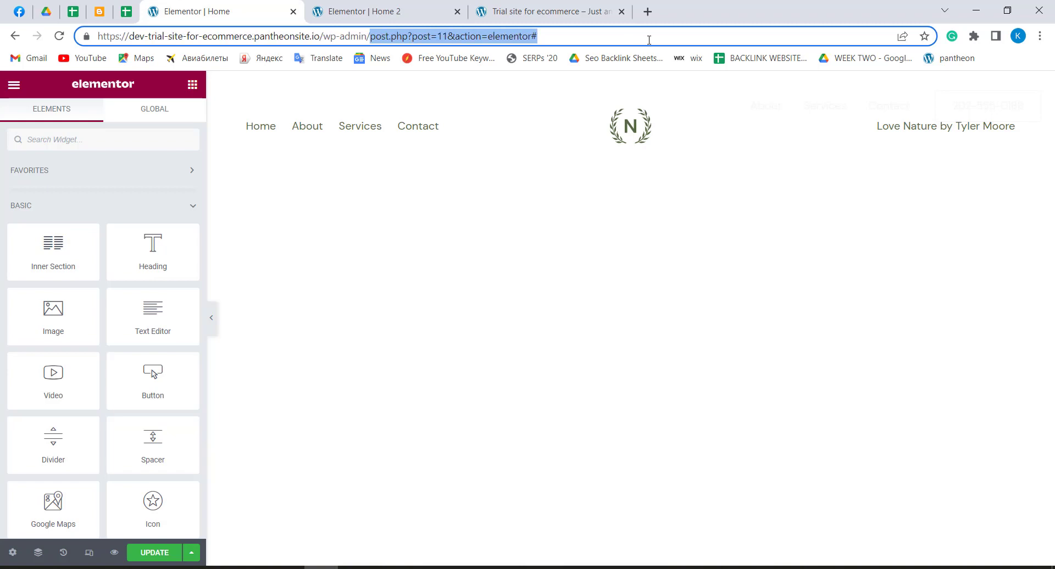
pyautogui.press('BackSpace')
pyautogui.press('Return')
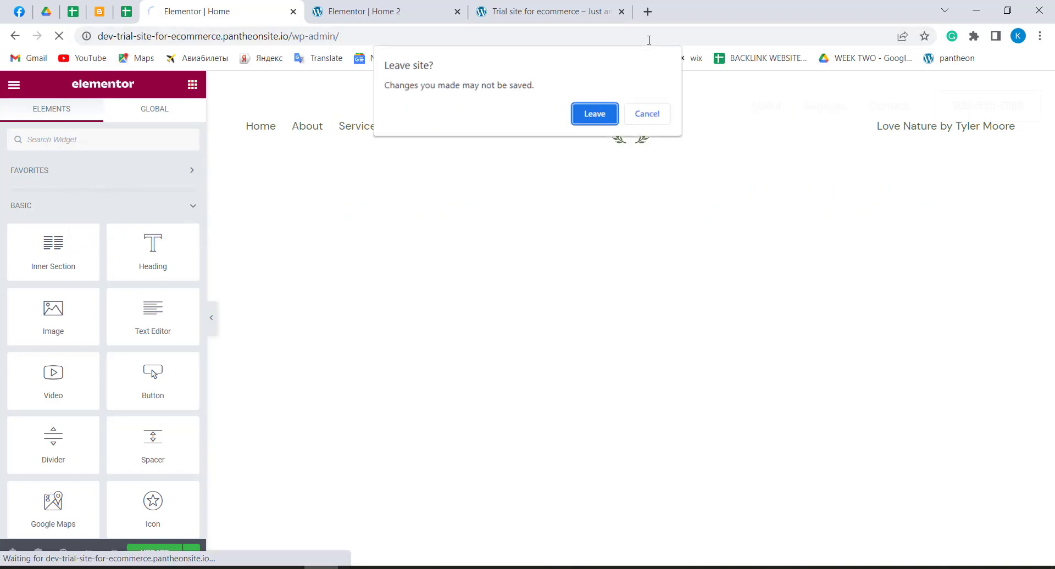
pyautogui.click(595, 113)
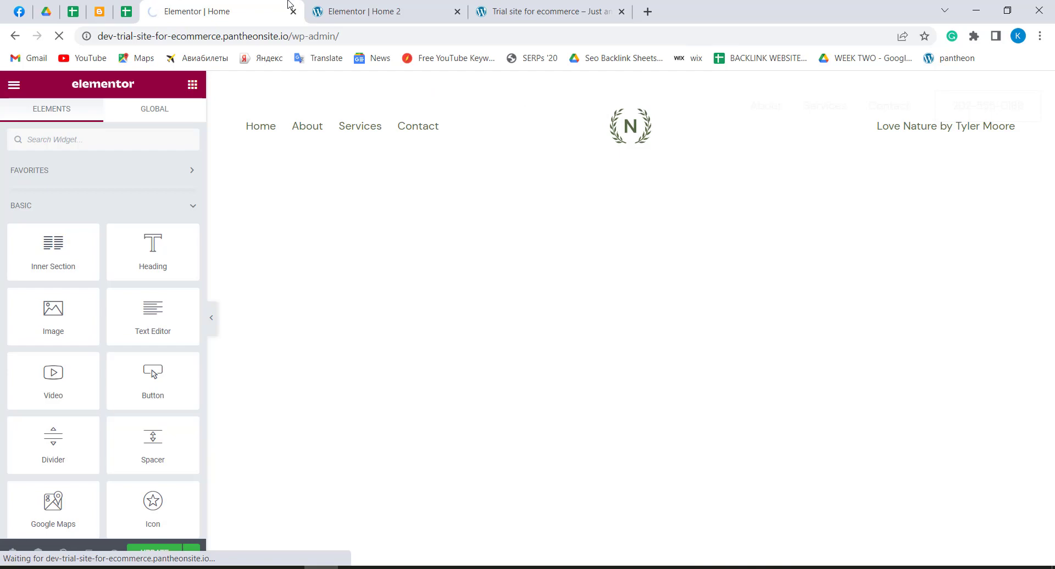
# Add a Text Editor widget directly below the "nature" heading on the Home 2 page
pyautogui.click(359, 7)
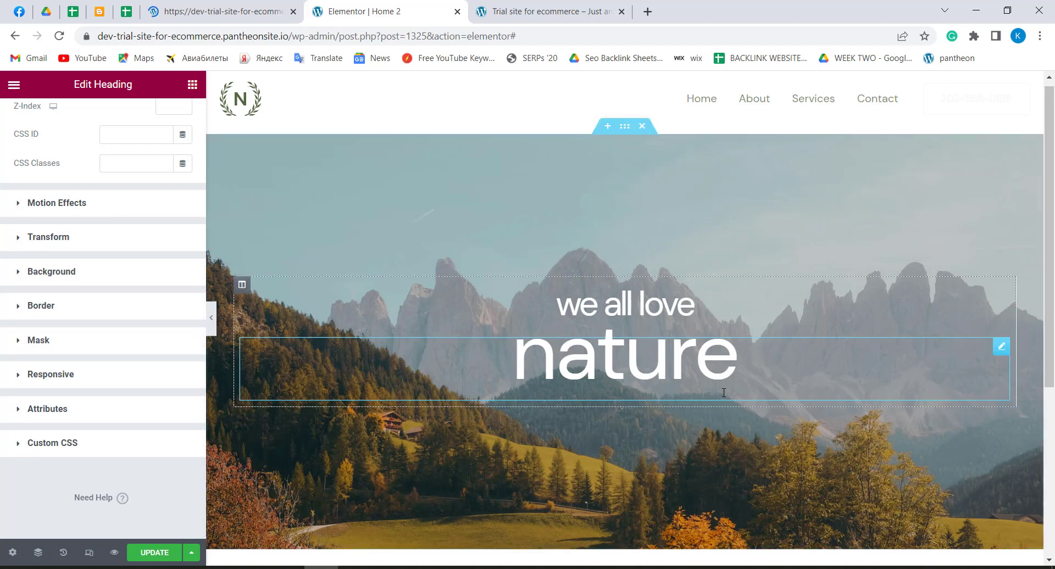
pyautogui.click(193, 84)
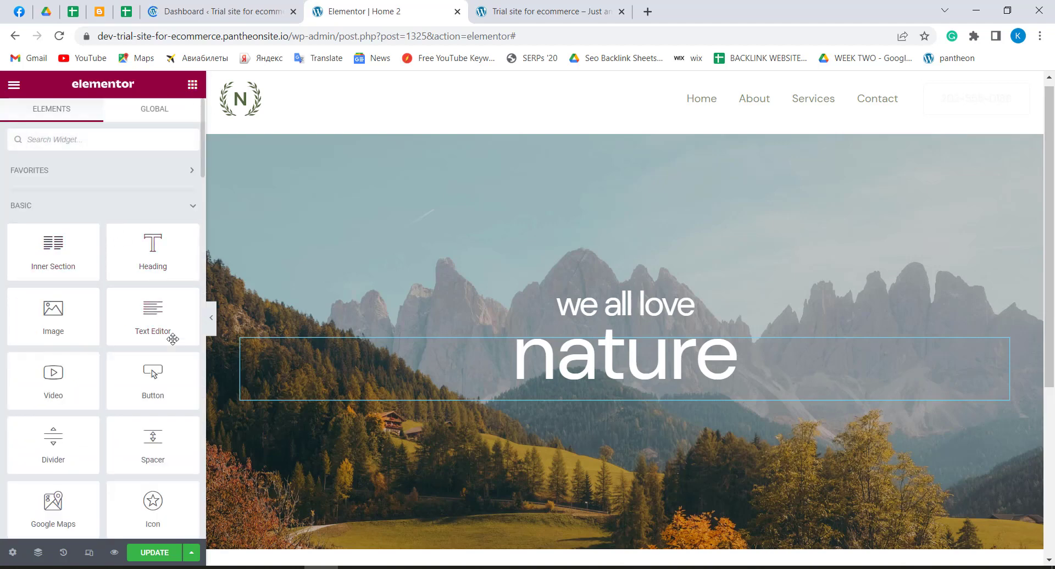
pyautogui.moveTo(148, 308); pyautogui.dragTo(598, 385)
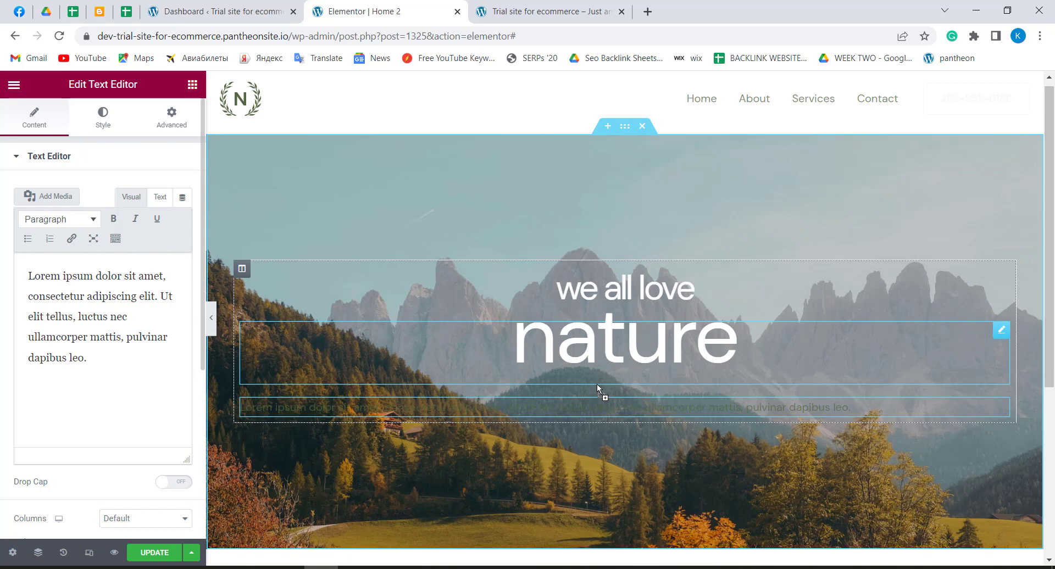
# Reopen the Home page in the Elementor editor from the dashboard's list of all pages
pyautogui.click(220, 11)
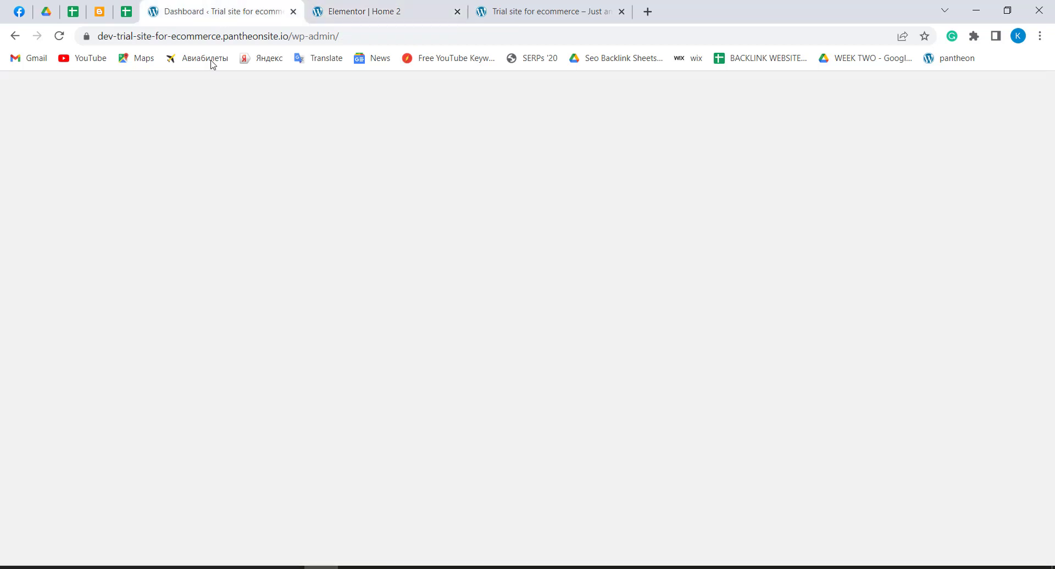
pyautogui.moveTo(38, 240)
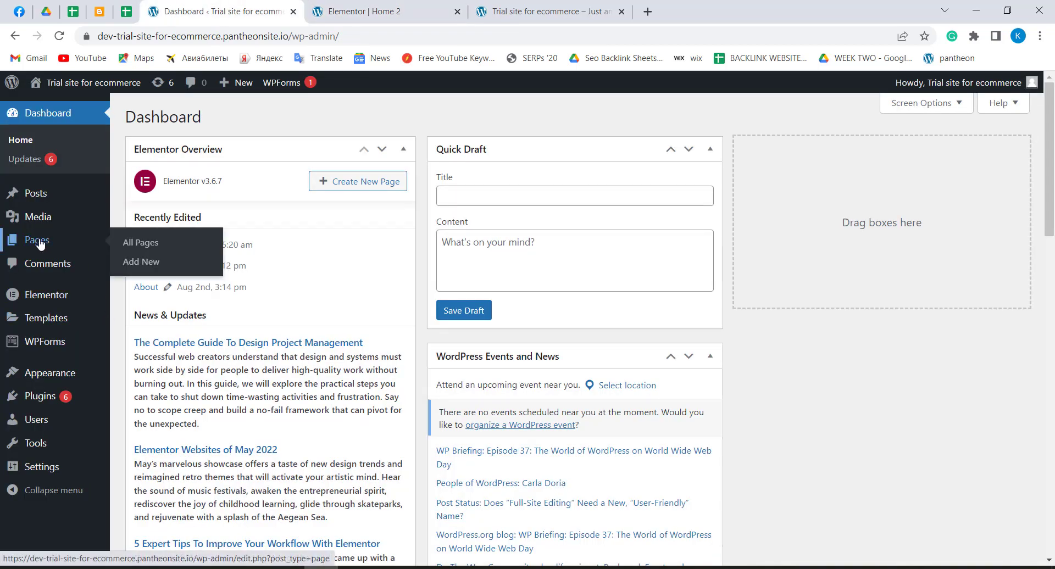
pyautogui.click(132, 250)
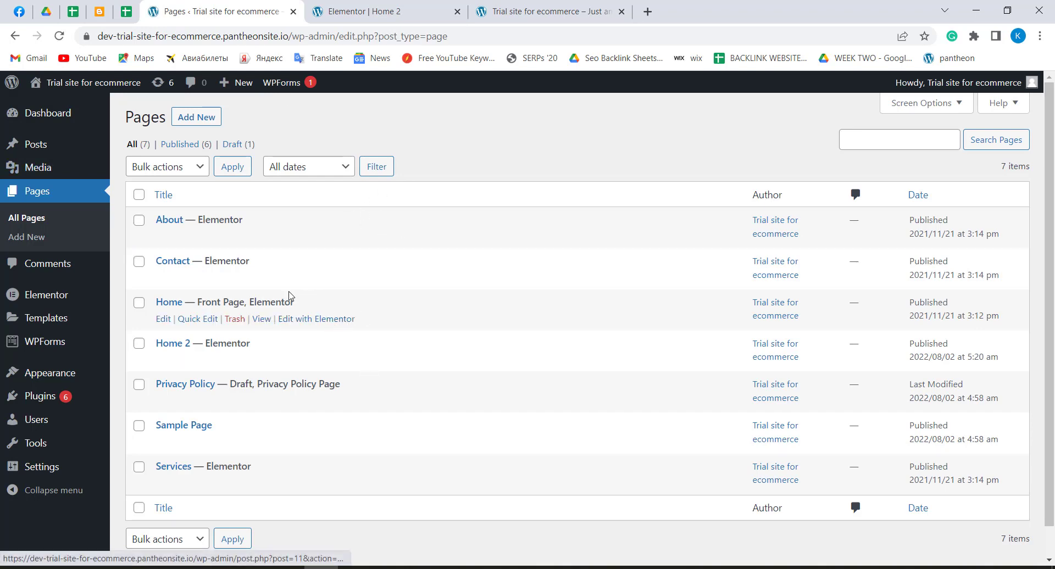
pyautogui.click(324, 320)
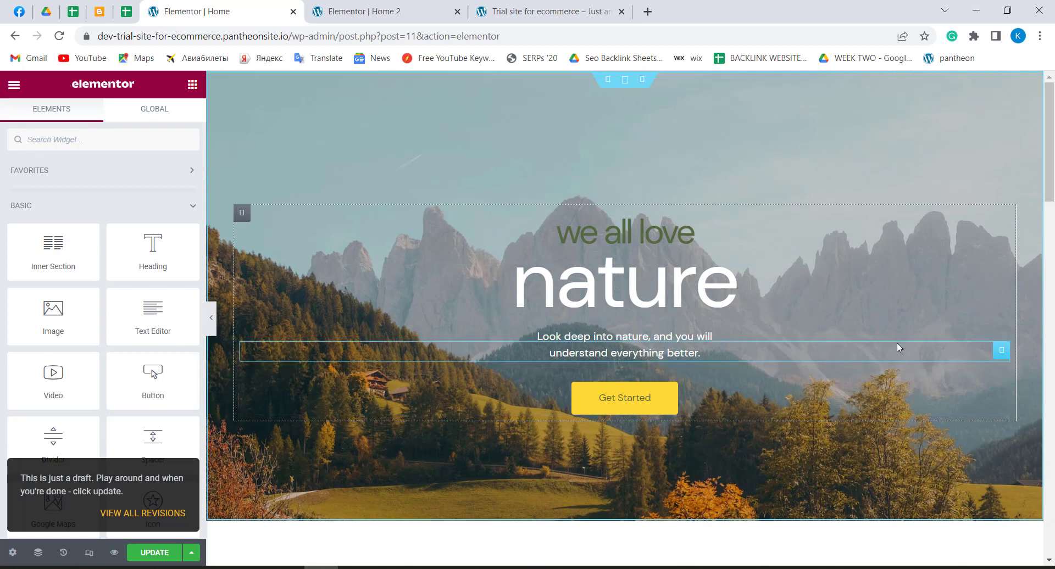
# Compare the content settings of the Home page's text below "nature" with those of the new Home 2 text widget
pyautogui.click(937, 345)
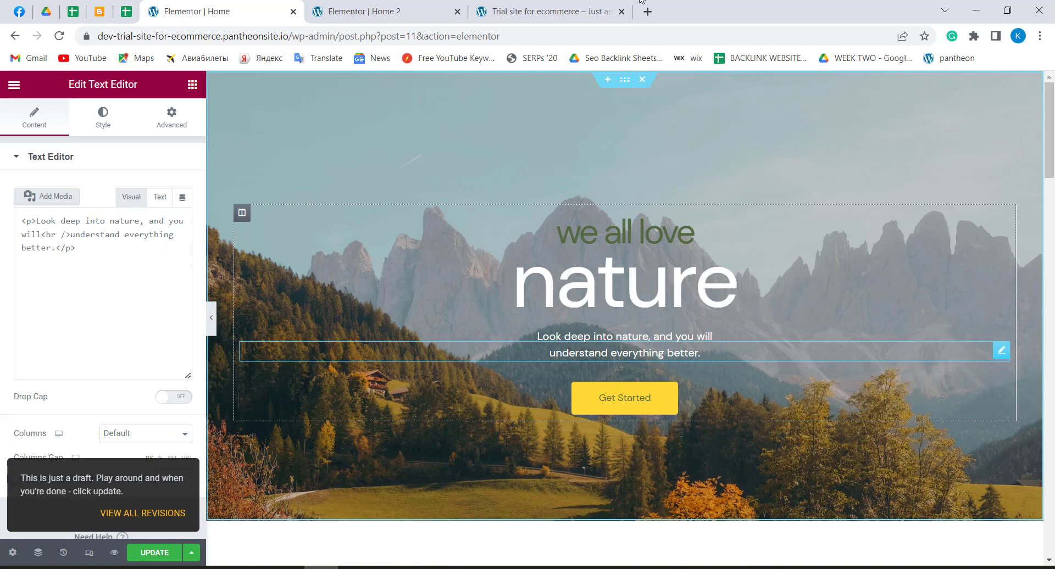
pyautogui.click(352, 5)
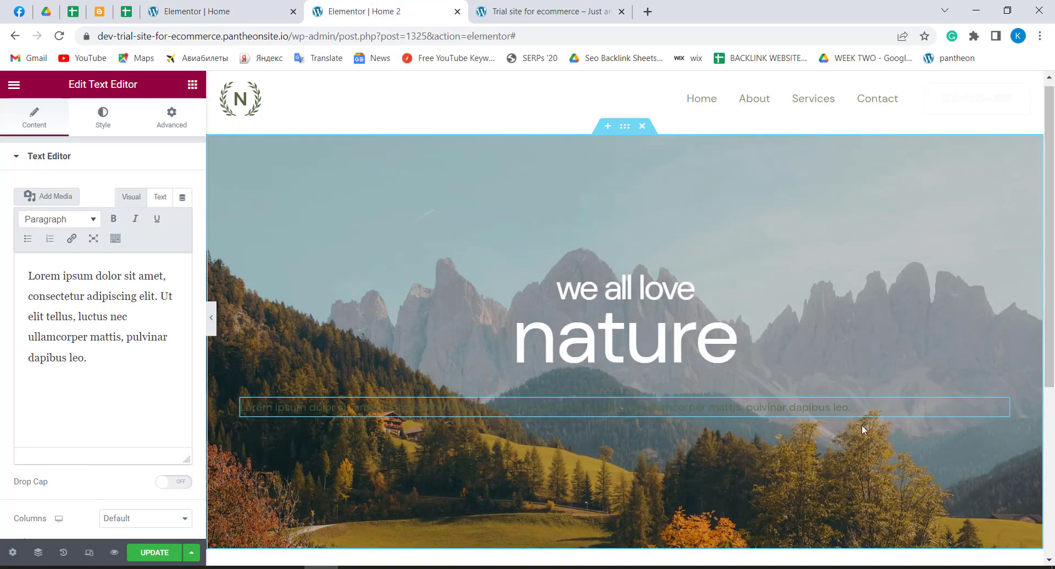
pyautogui.click(908, 407)
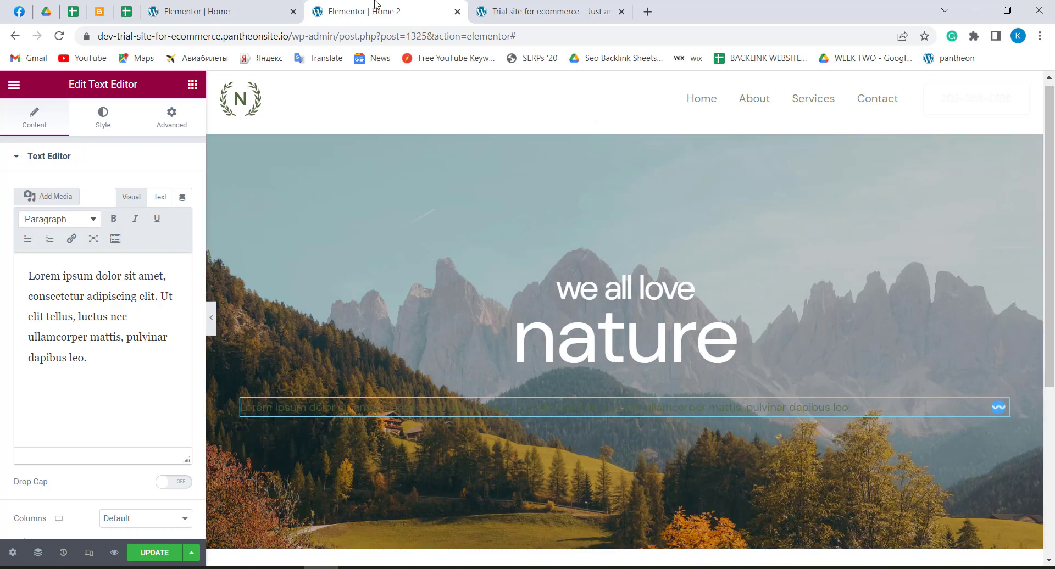
pyautogui.click(165, 6)
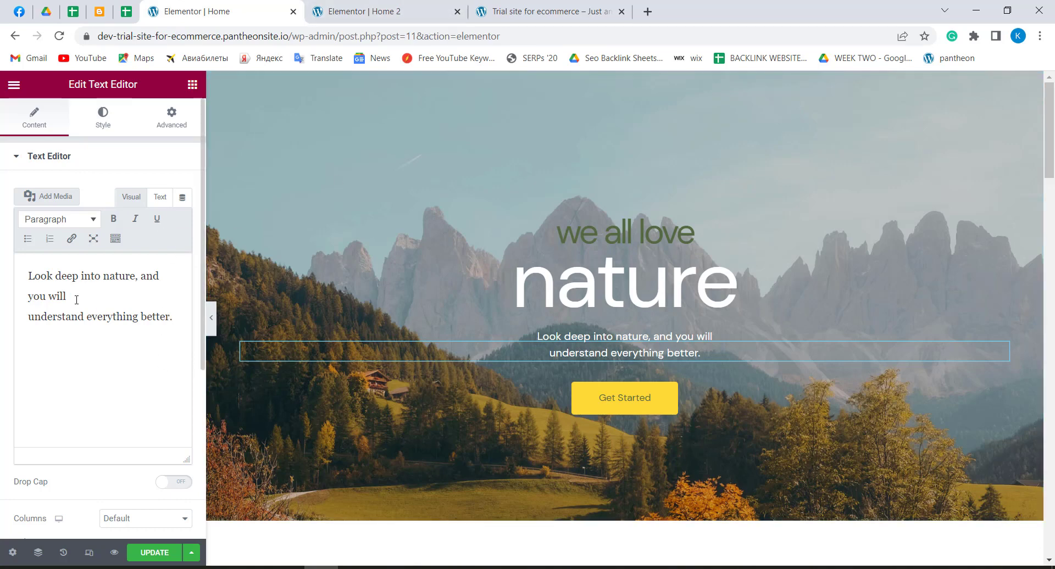
# Replace the placeholder text in the Home 2 text widget with the Home page's "Look deep into nature, and you will understand everything better."
pyautogui.moveTo(174, 317); pyautogui.dragTo(28, 280)
pyautogui.rightClick(35, 283)
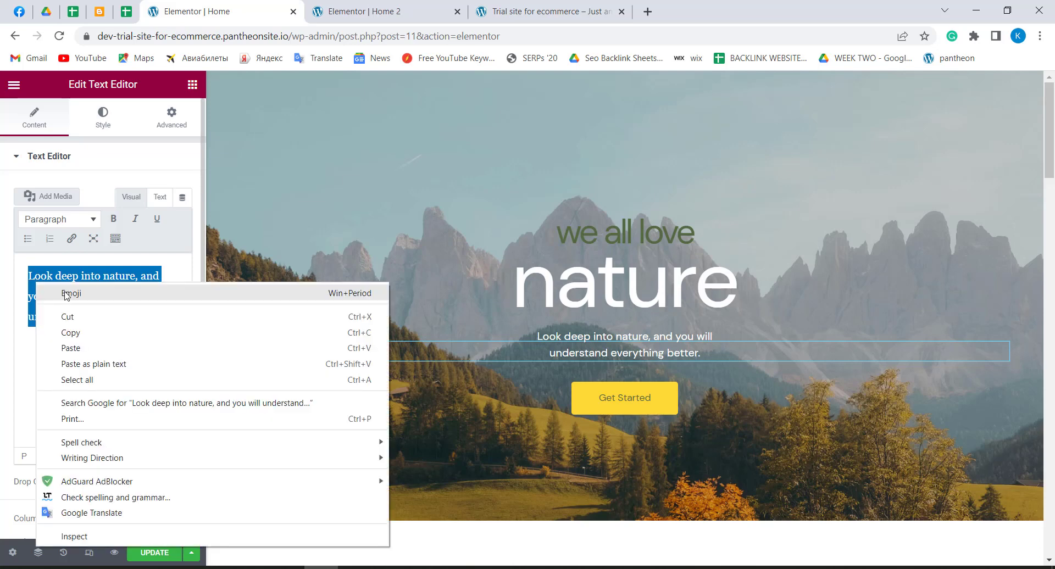
pyautogui.click(95, 333)
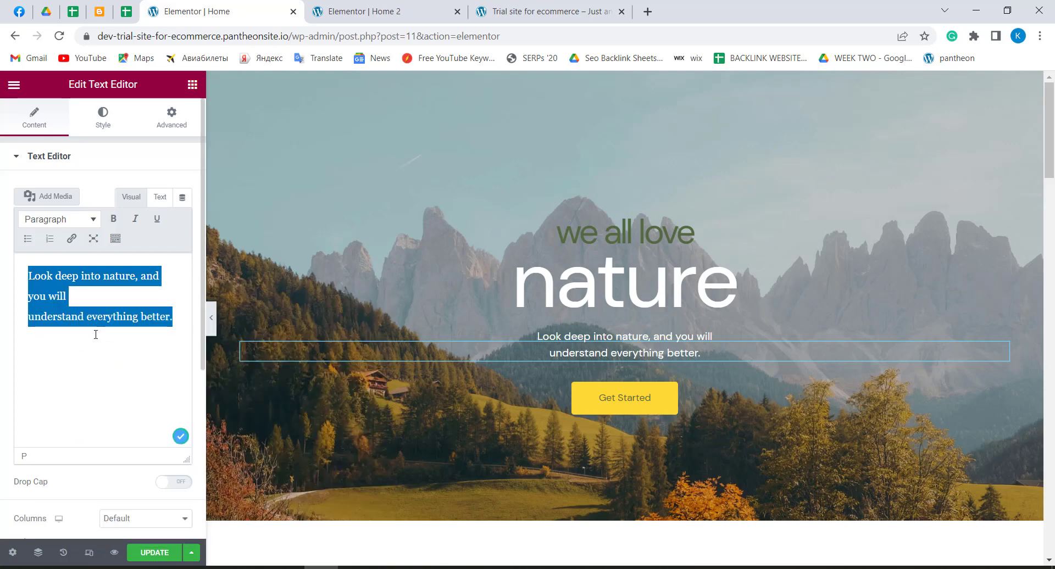
pyautogui.click(341, 9)
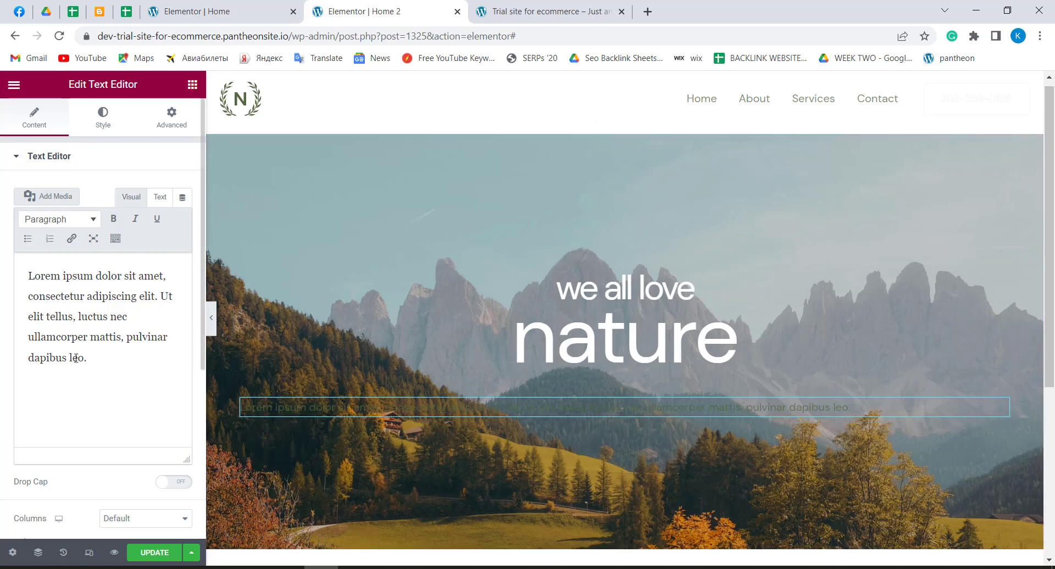
pyautogui.moveTo(17, 373); pyautogui.dragTo(9, 270)
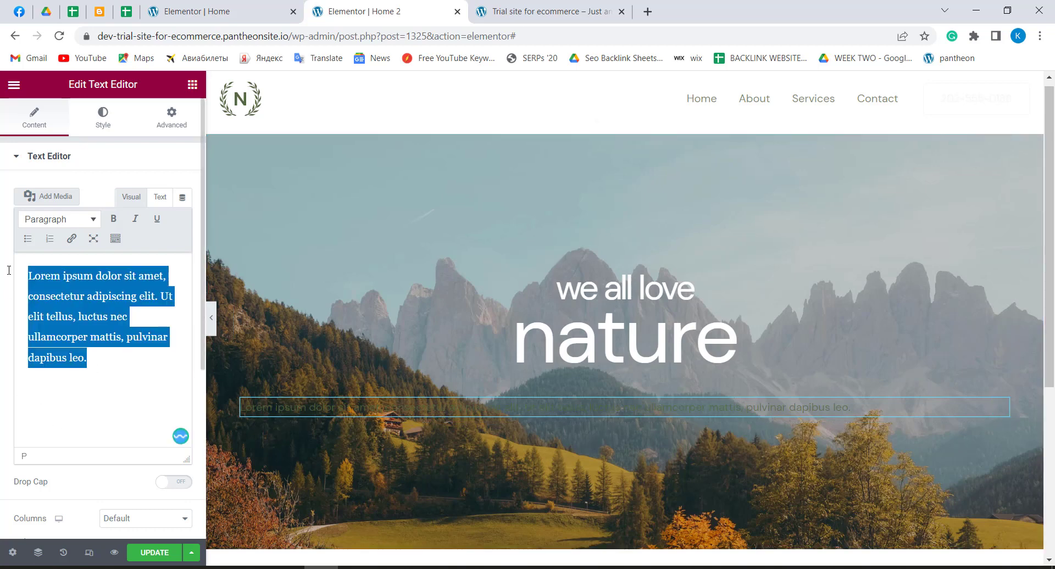
pyautogui.rightClick(51, 288)
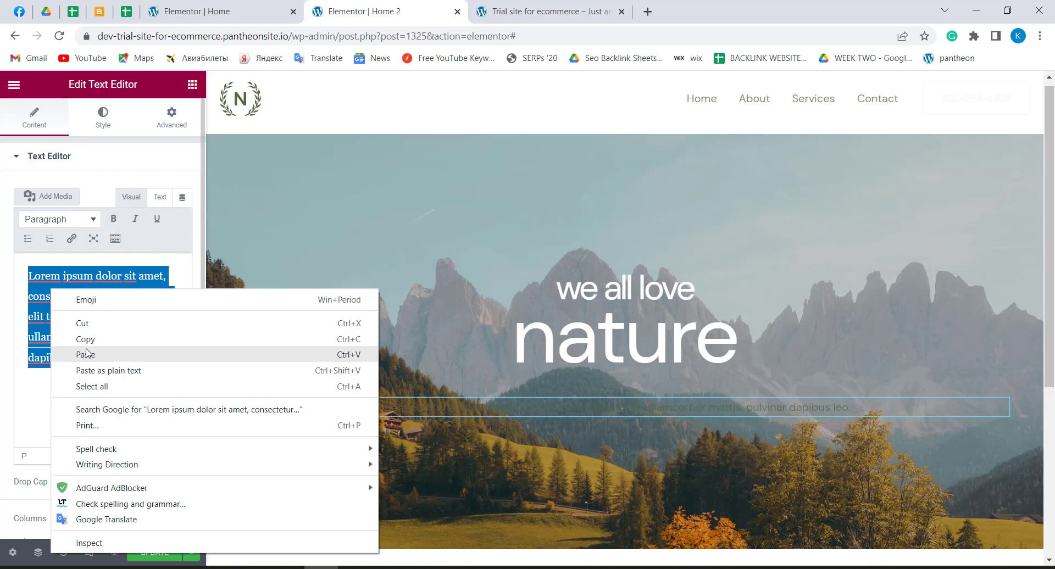
pyautogui.click(87, 355)
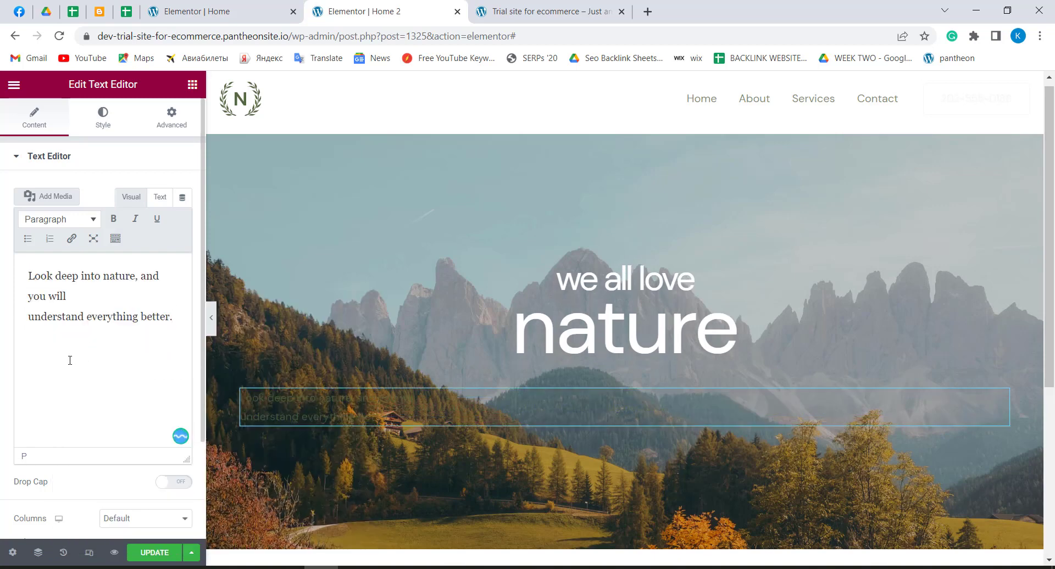
# Examine the content, alignment, color and typography settings of the Home page's text below "nature"
pyautogui.click(217, 11)
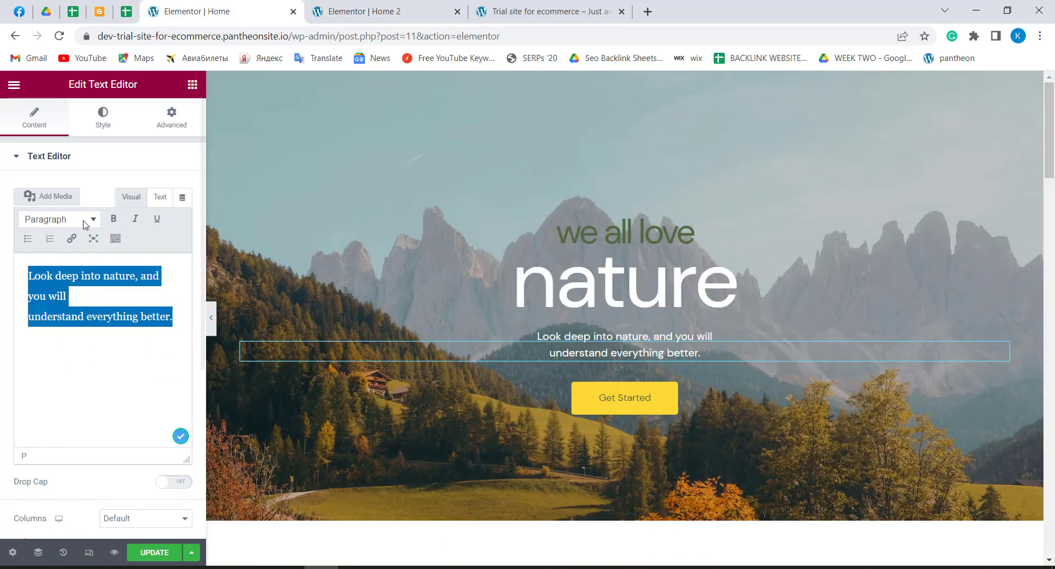
pyautogui.scroll(-2, 78, 454)
pyautogui.scroll(-1, 81, 446)
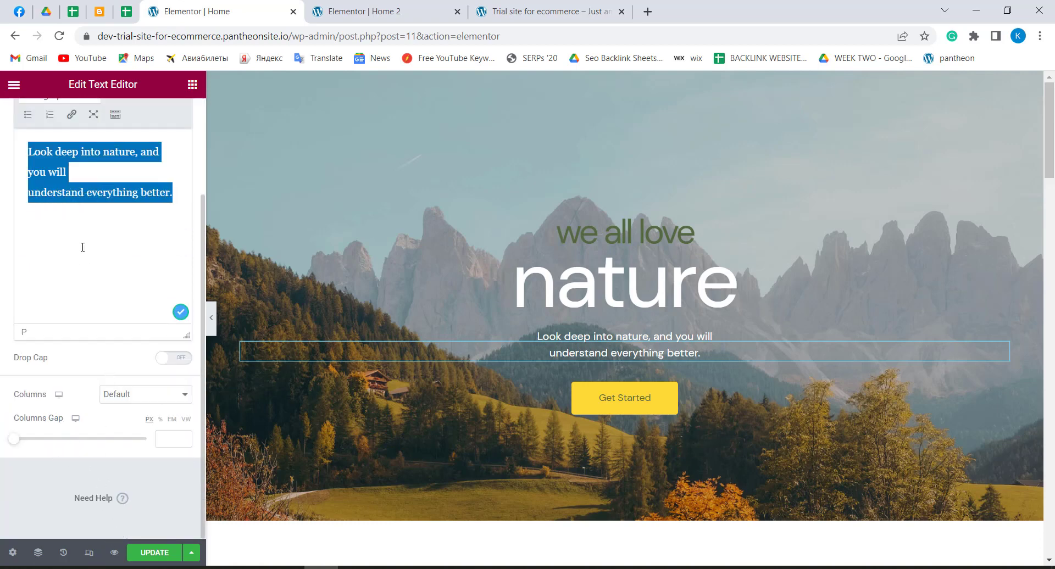
pyautogui.click(77, 188)
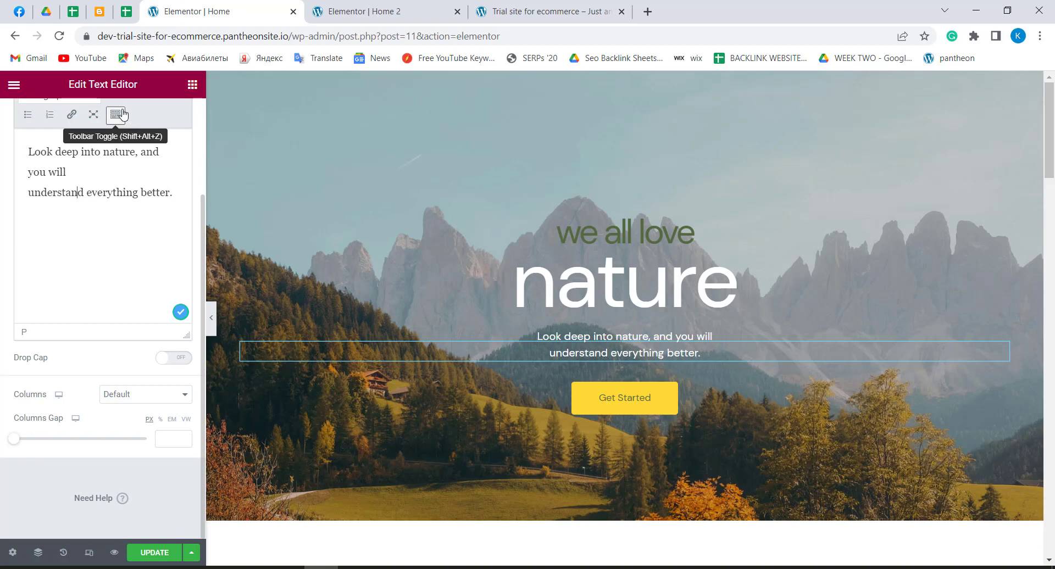
pyautogui.scroll(2, 132, 113)
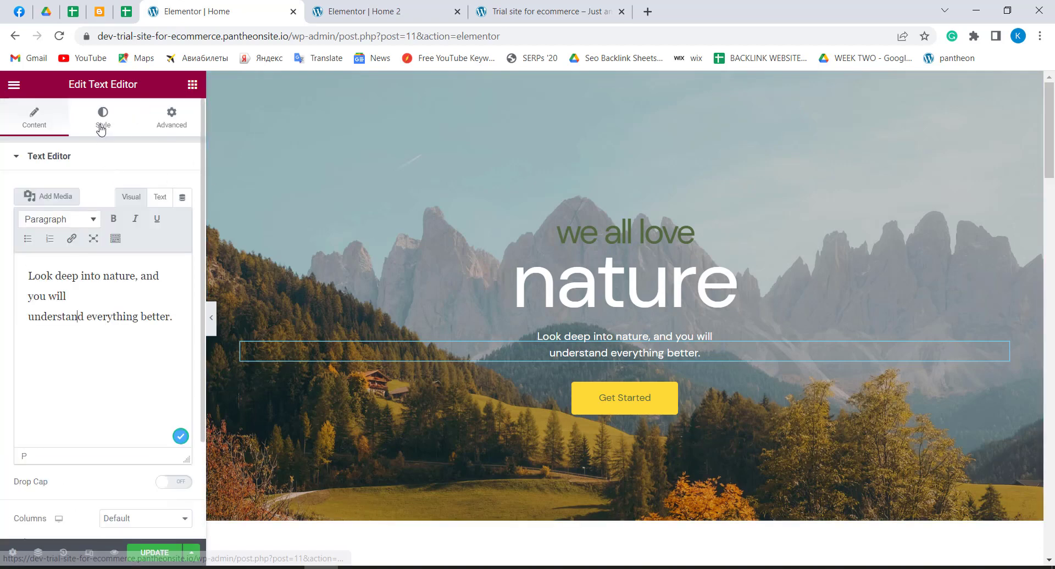
pyautogui.click(101, 130)
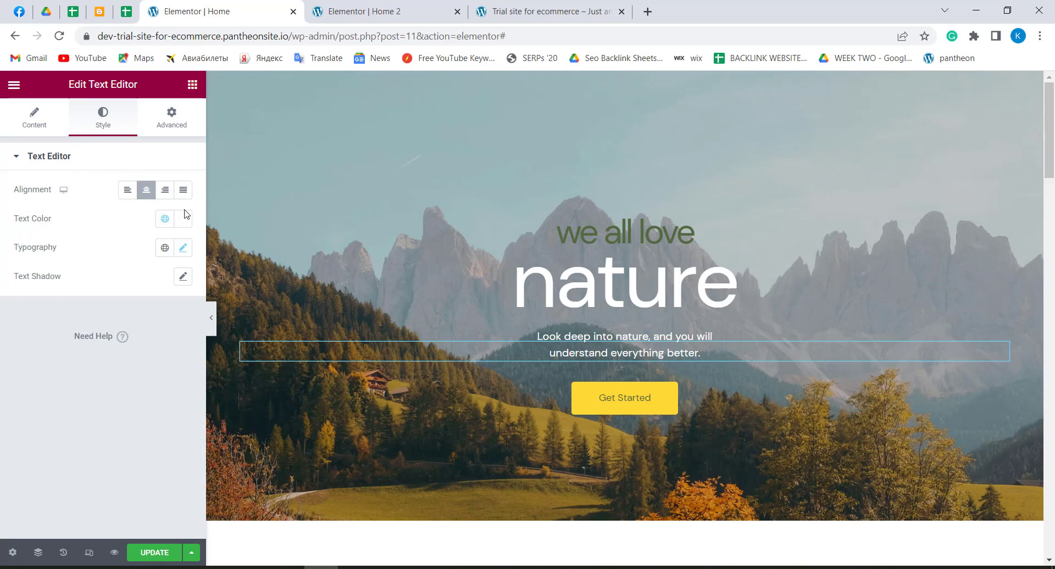
pyautogui.click(183, 247)
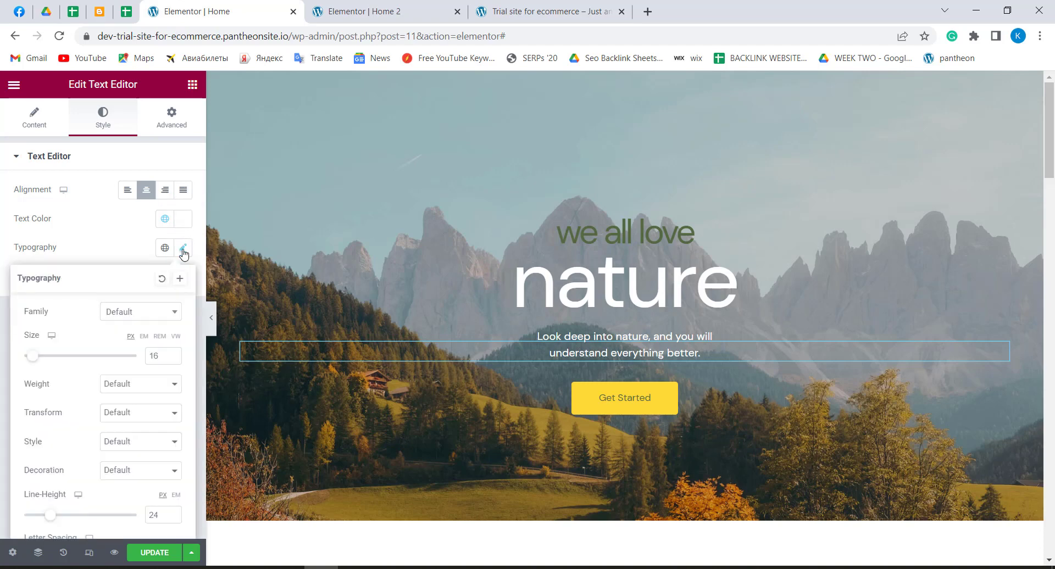
# Set the Home 2 text widget's color to white (#FFFFFF) and center its alignment
pyautogui.click(347, 7)
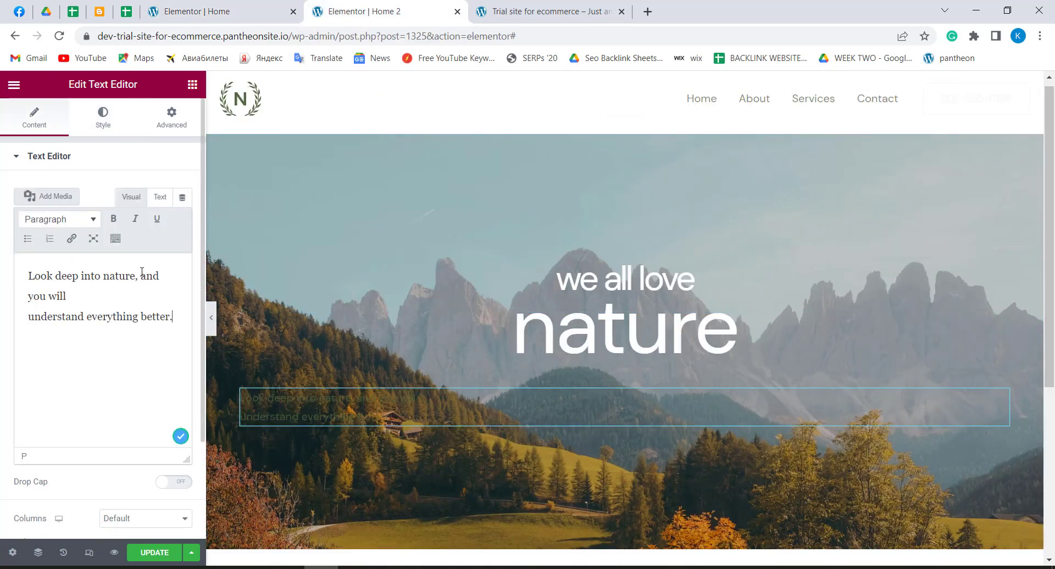
pyautogui.click(176, 328)
pyautogui.click(114, 127)
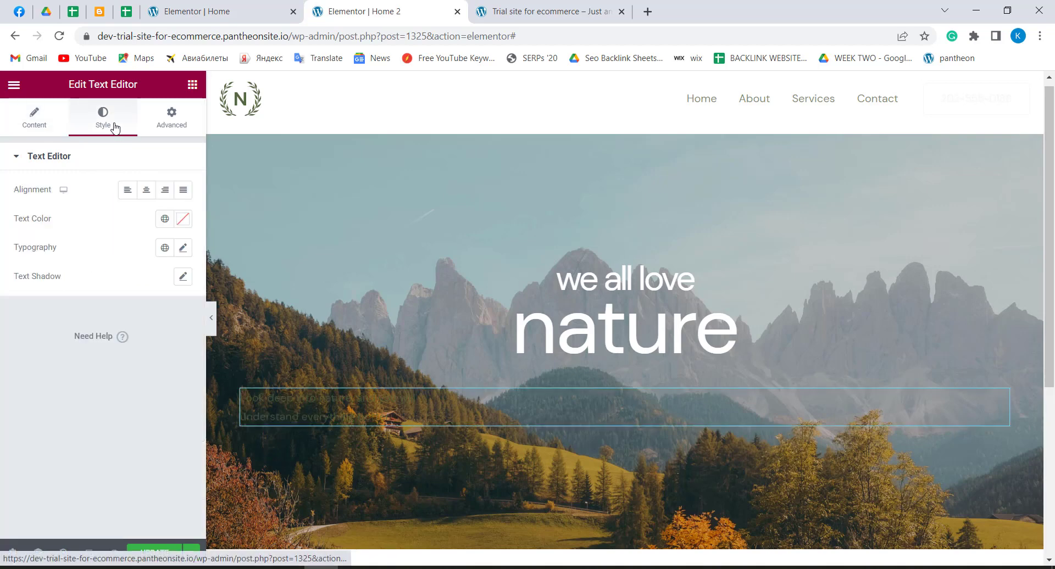
pyautogui.click(184, 219)
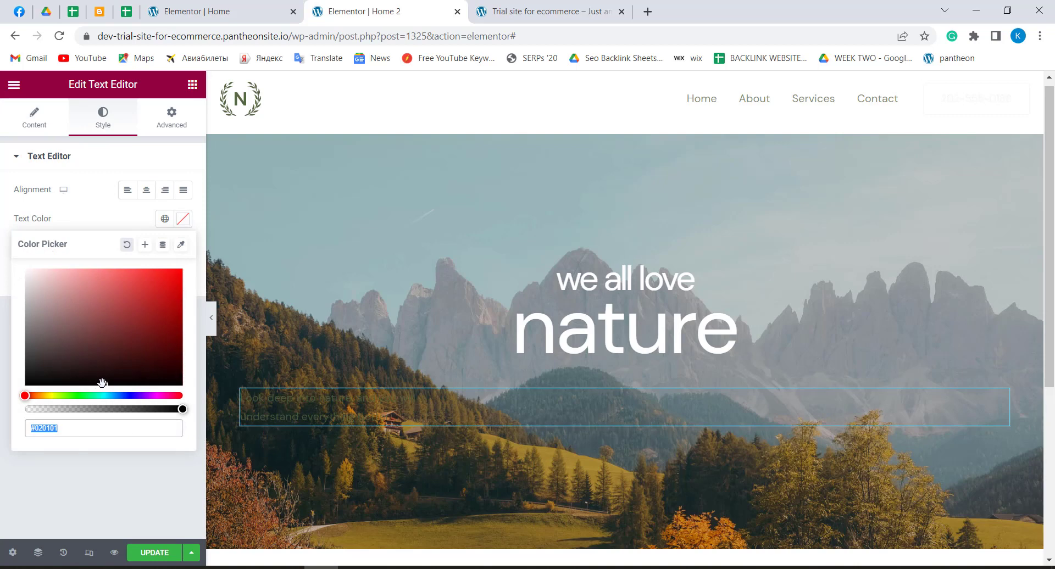
pyautogui.moveTo(41, 325); pyautogui.dragTo(7, 242)
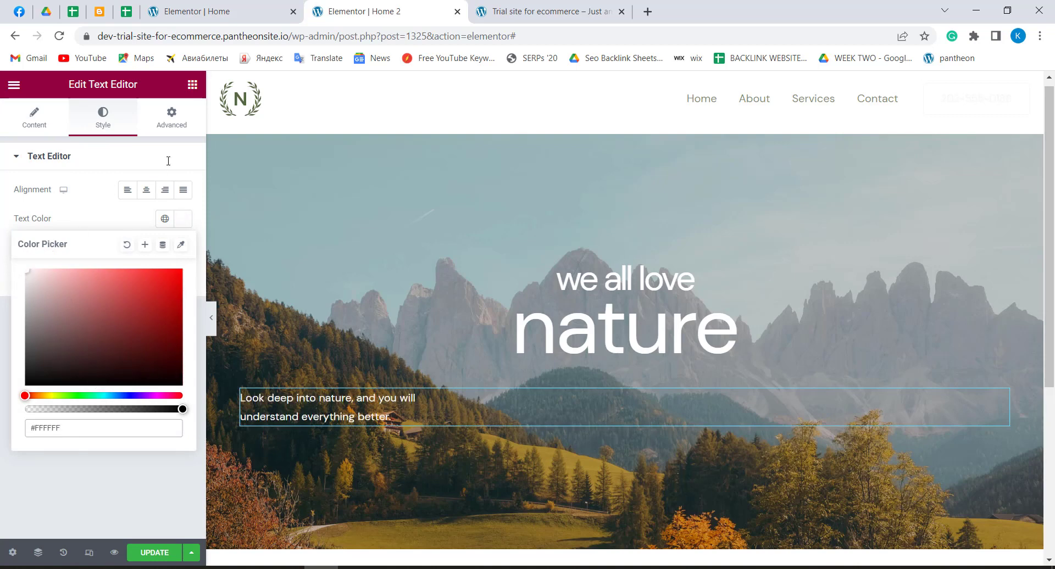
pyautogui.click(149, 193)
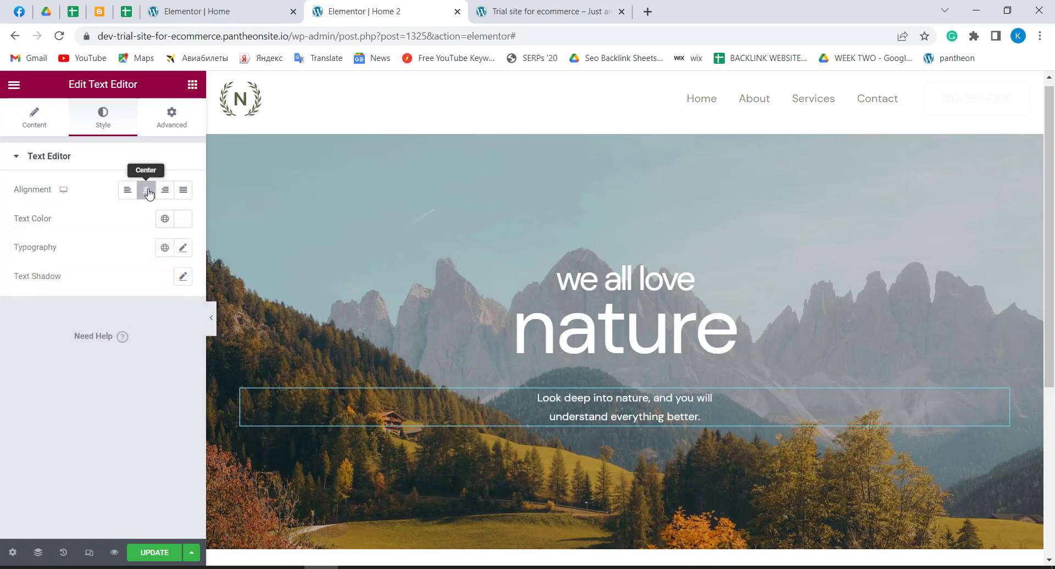
# Check the Home page text's typography and set the Home 2 text's font size to 16 px
pyautogui.click(183, 248)
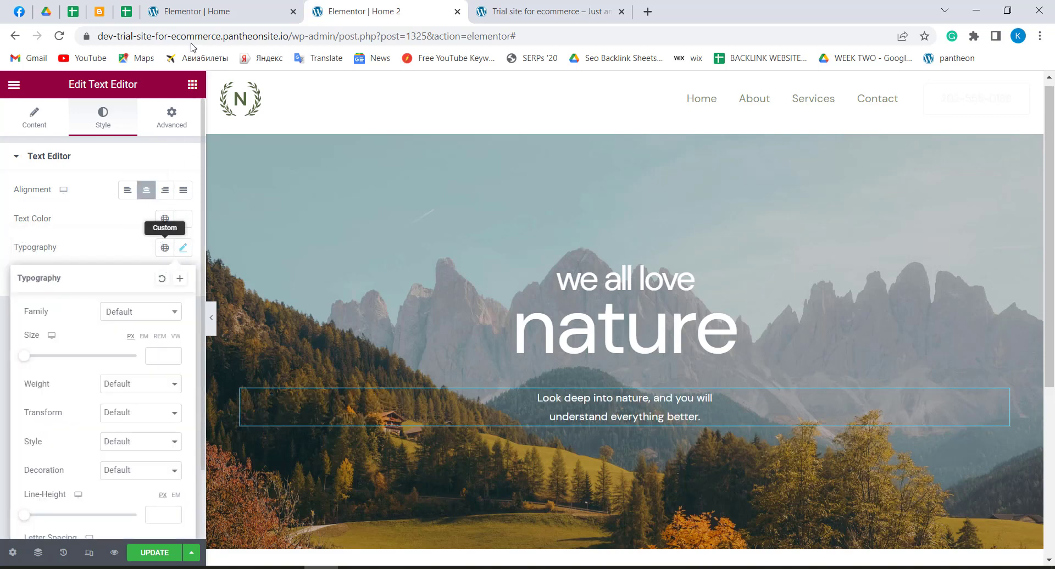
pyautogui.click(217, 9)
pyautogui.scroll(-2, 137, 373)
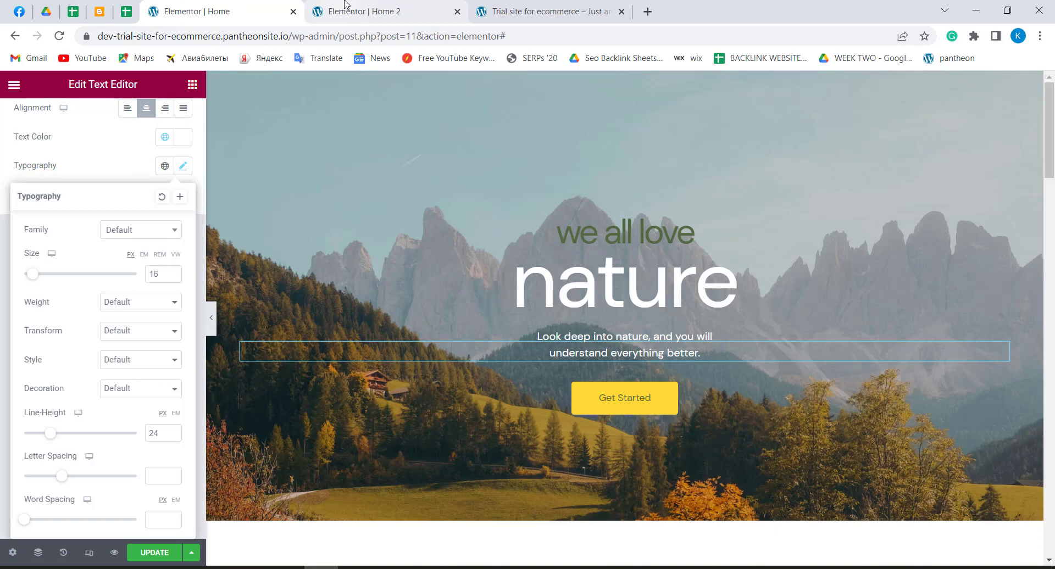
pyautogui.scroll(2, 61, 277)
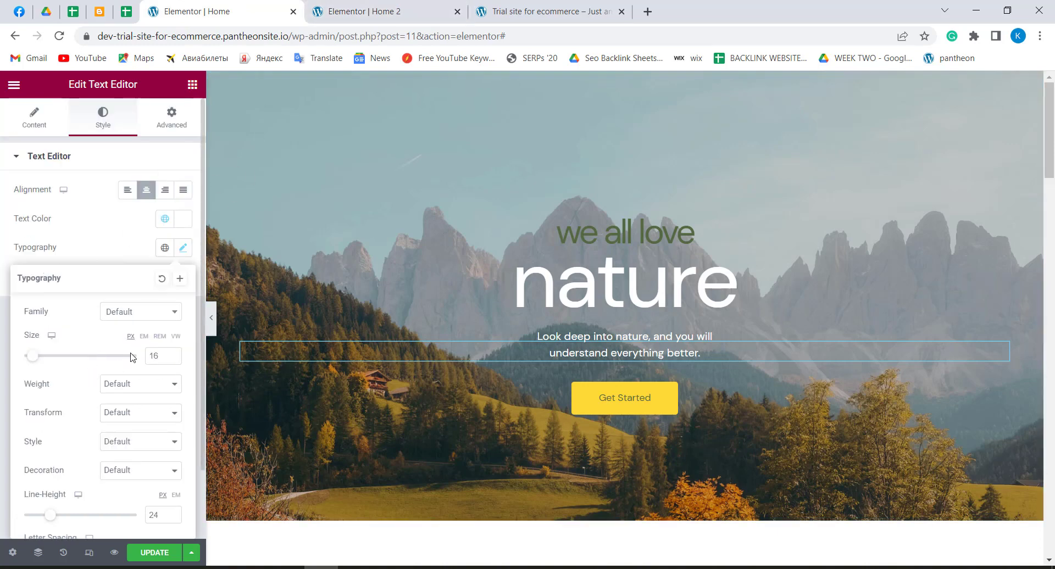
pyautogui.scroll(-2, 132, 357)
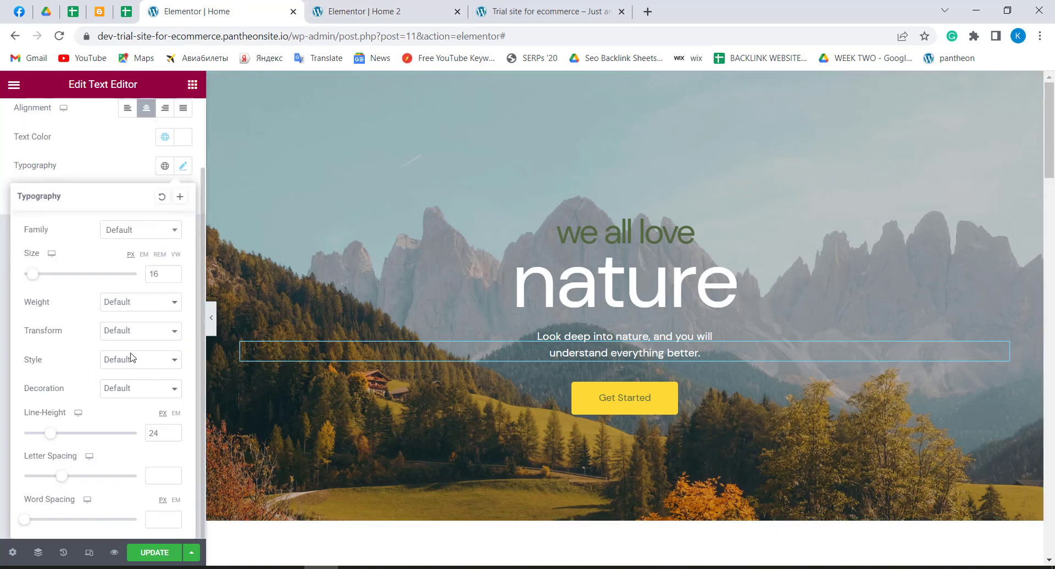
pyautogui.click(394, 7)
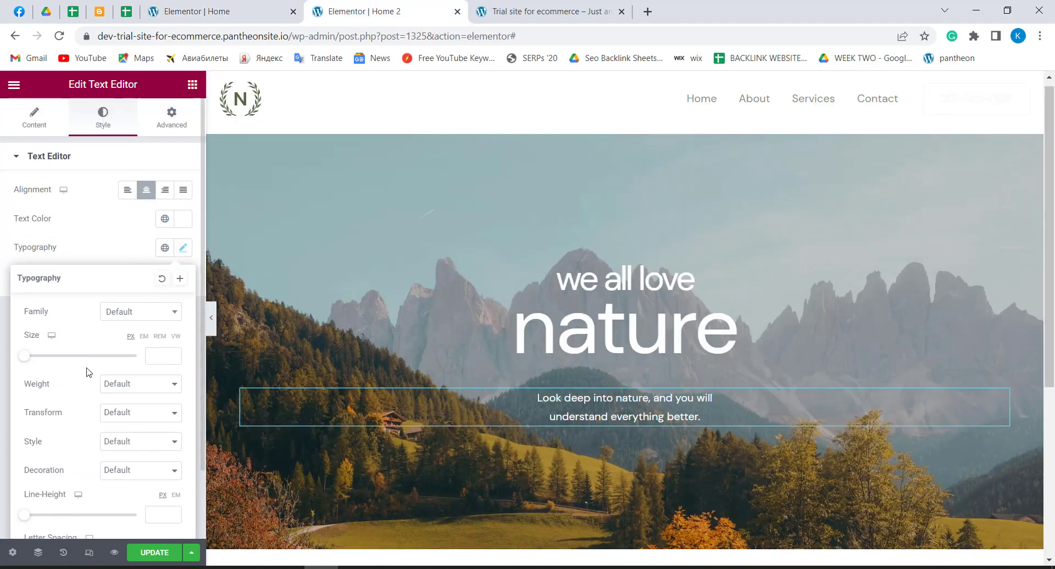
pyautogui.click(158, 354)
pyautogui.write('16')
# Set the line height of the Home 2 text below "nature" to 24 px
pyautogui.scroll(-2, 176, 446)
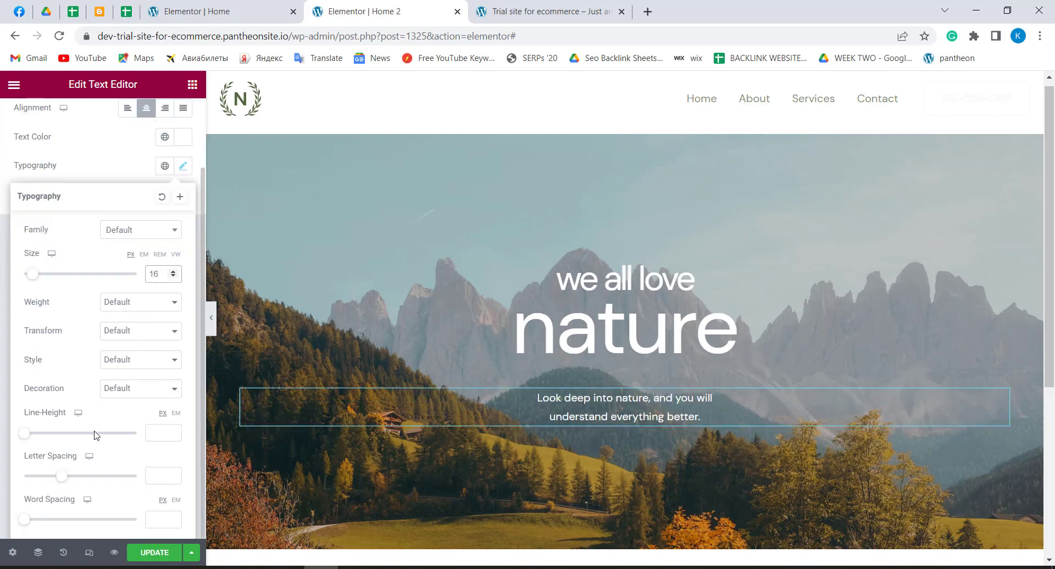
pyautogui.click(173, 432)
pyautogui.click(173, 433)
pyautogui.click(173, 433)
pyautogui.click(173, 432)
pyautogui.click(173, 432)
pyautogui.click(173, 432)
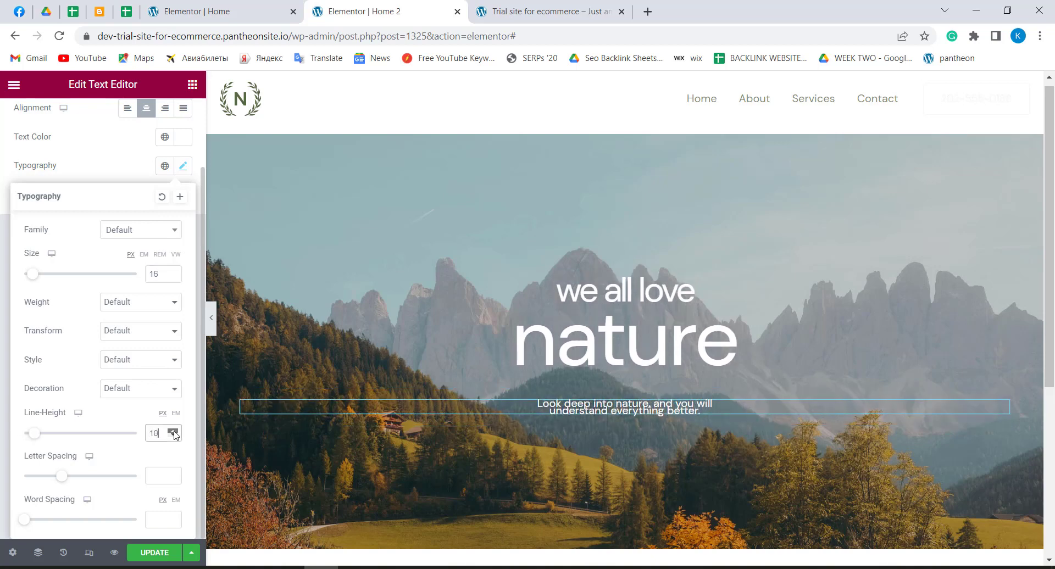
pyautogui.click(173, 433)
pyautogui.click(173, 433)
pyautogui.click(173, 432)
pyautogui.click(173, 433)
pyautogui.click(173, 432)
pyautogui.click(173, 432)
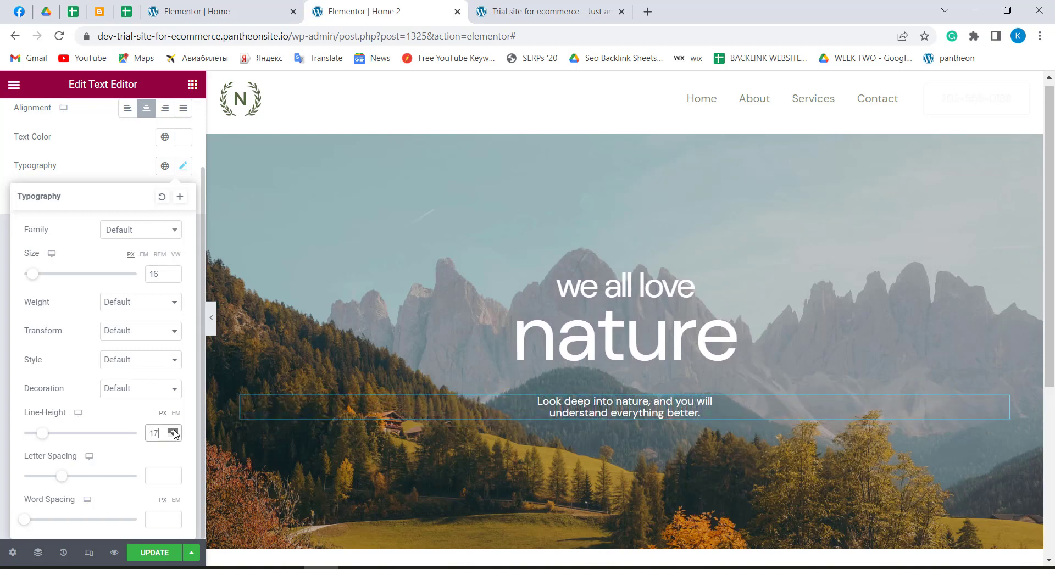
pyautogui.click(173, 433)
pyautogui.click(173, 432)
pyautogui.click(173, 433)
pyautogui.click(173, 431)
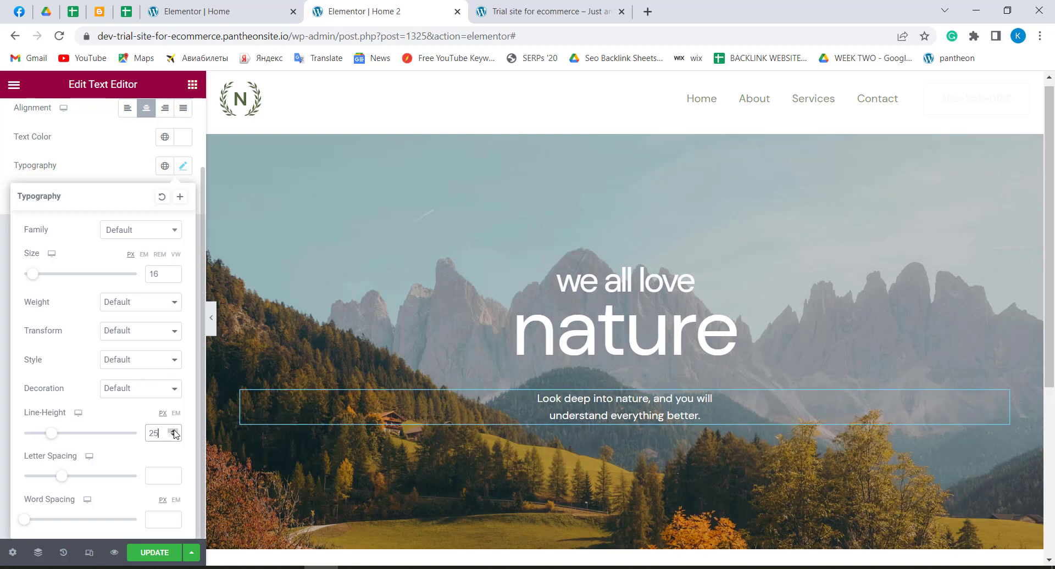
pyautogui.click(173, 436)
# Check the margins of the Home page's text below "nature" and unlink the margin values of the matching Home 2 text
pyautogui.hotkey('ctrl', 'shift', 'Tab')
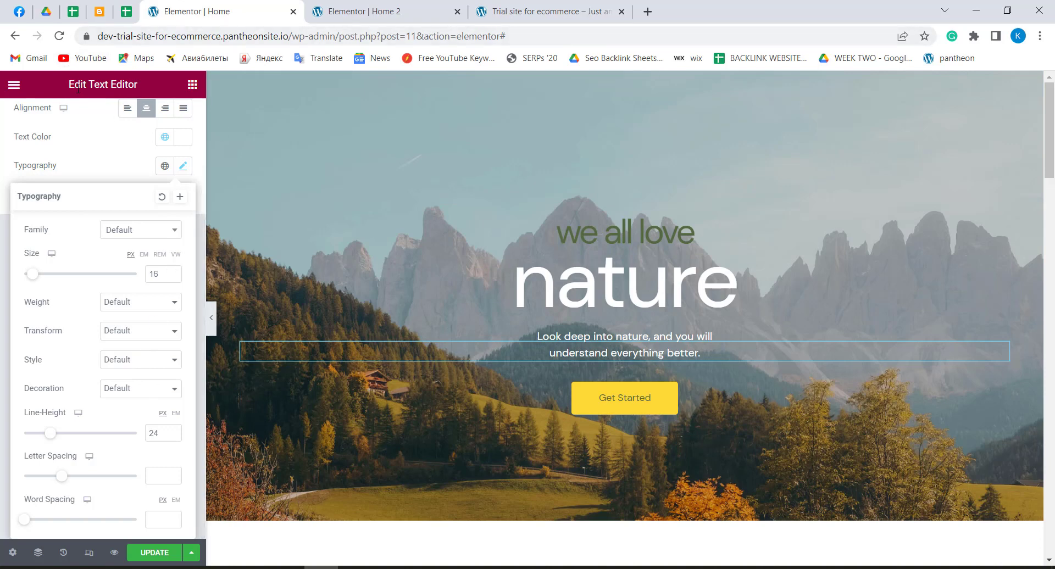
pyautogui.scroll(2, 86, 127)
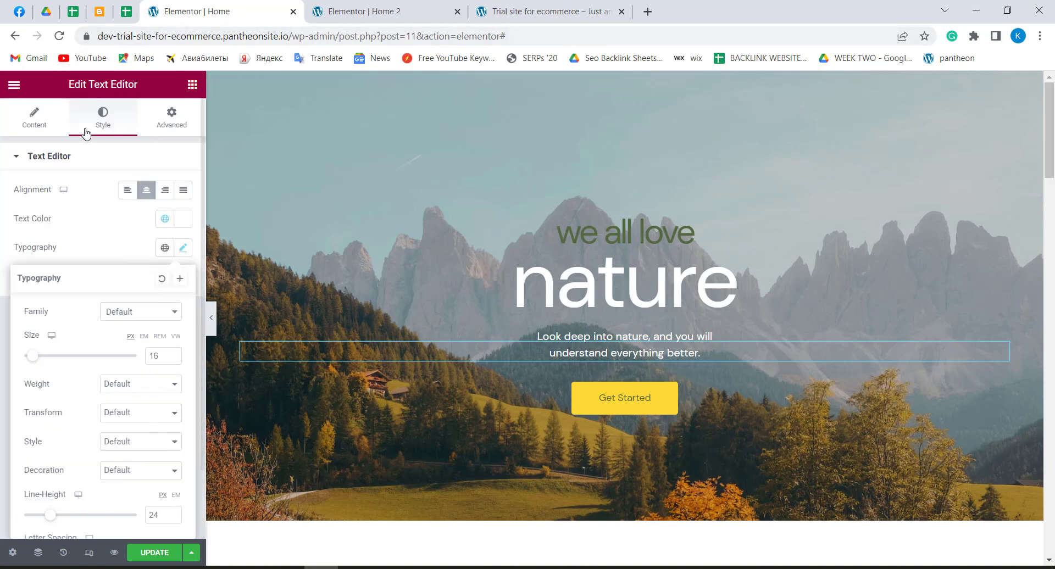
pyautogui.click(175, 126)
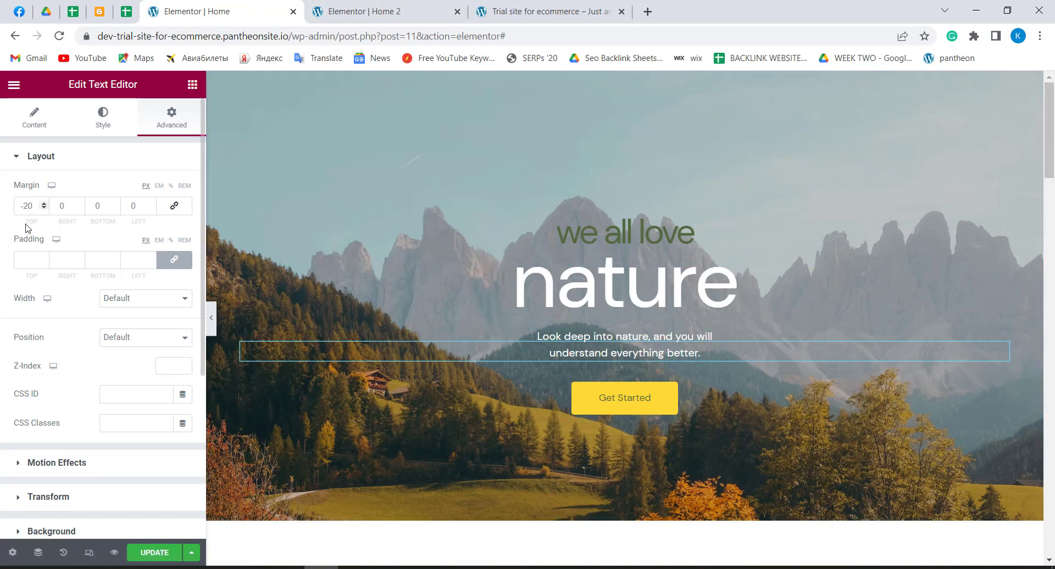
pyautogui.click(373, 3)
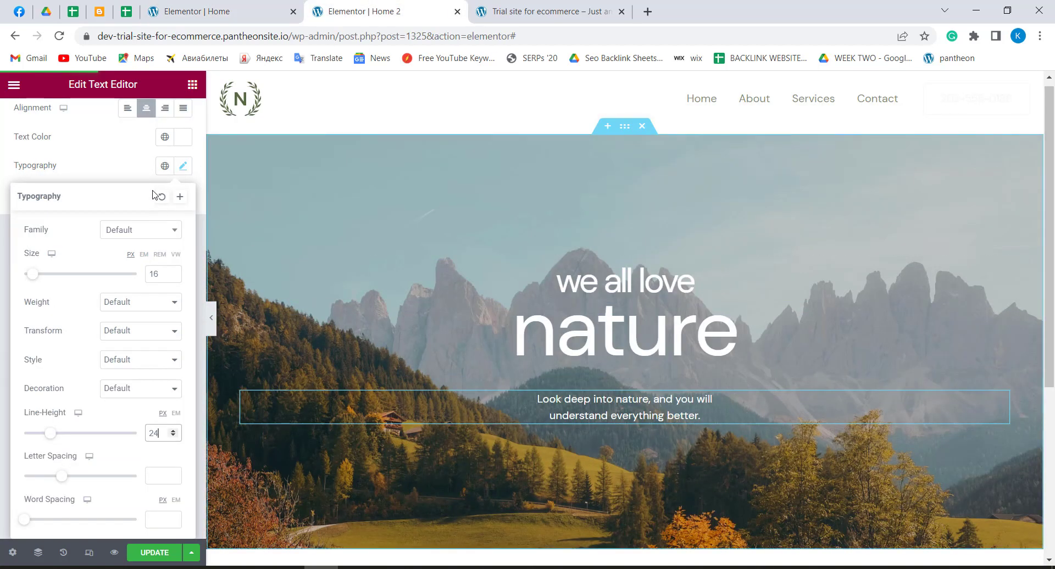
pyautogui.scroll(2, 80, 156)
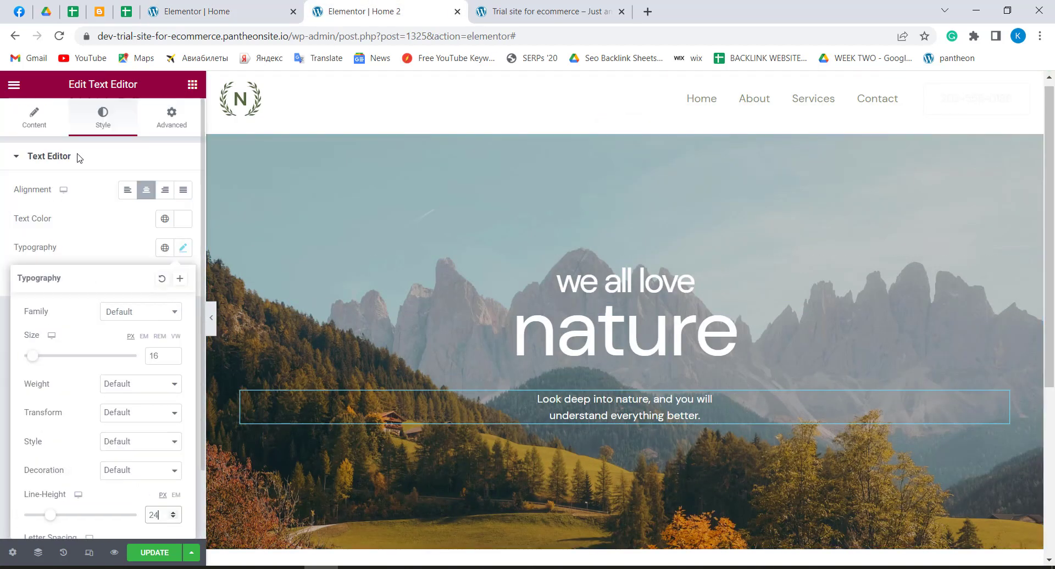
pyautogui.click(150, 126)
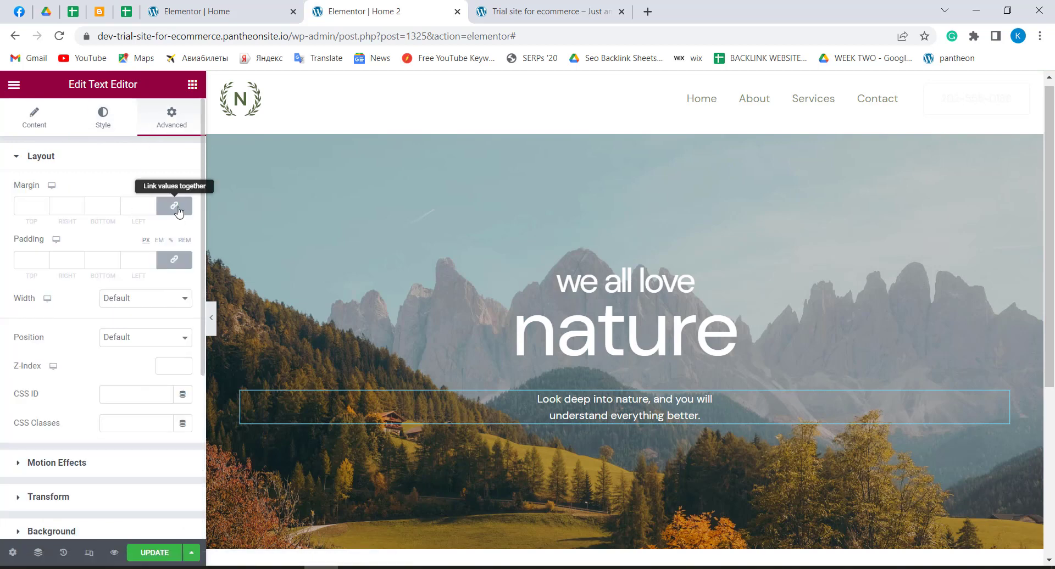
pyautogui.click(214, 10)
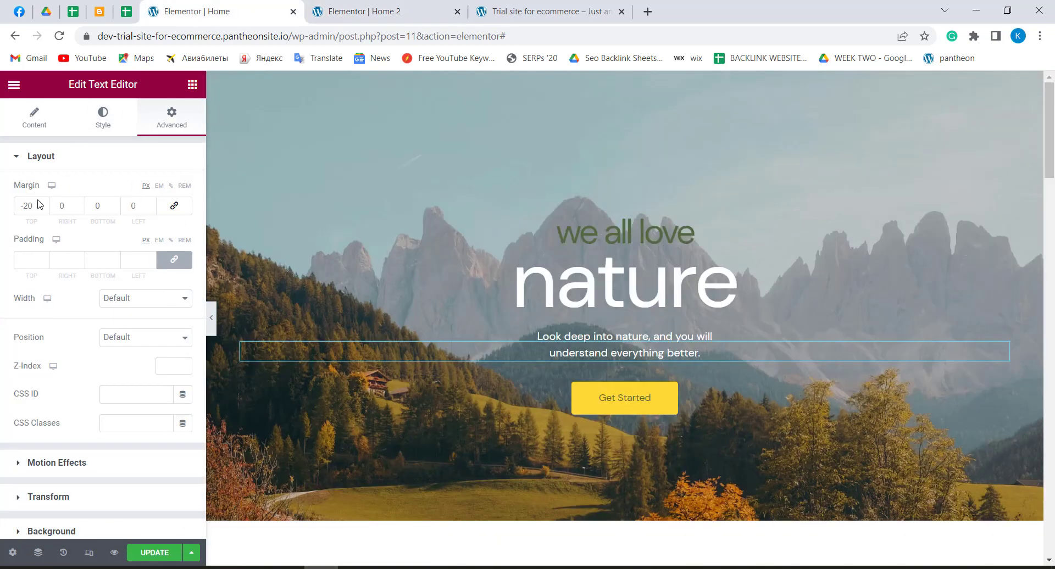
pyautogui.click(323, 6)
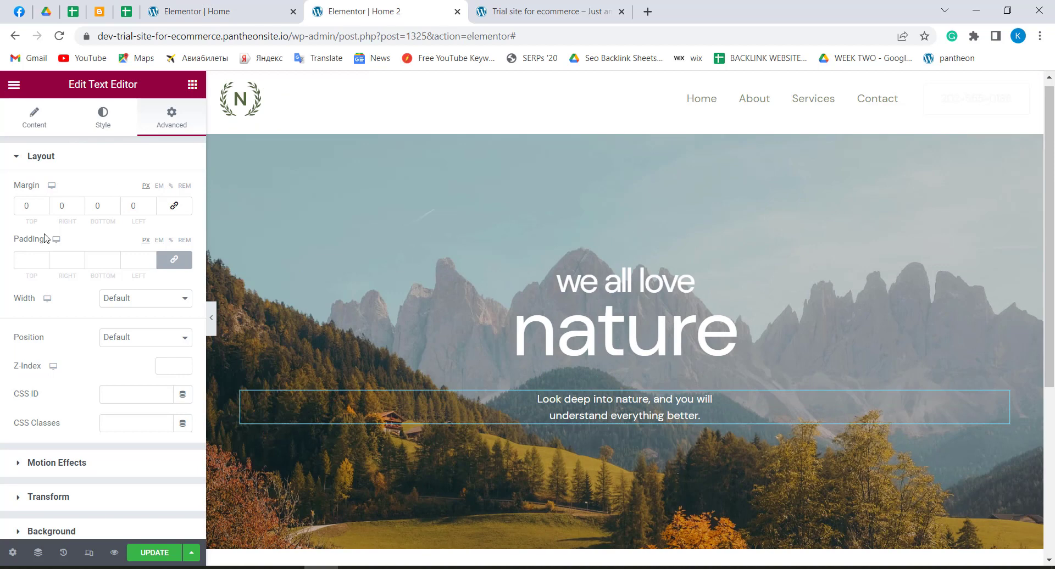
# Set the top margin of the Home 2 text below "nature" to -20 px
pyautogui.click(44, 204)
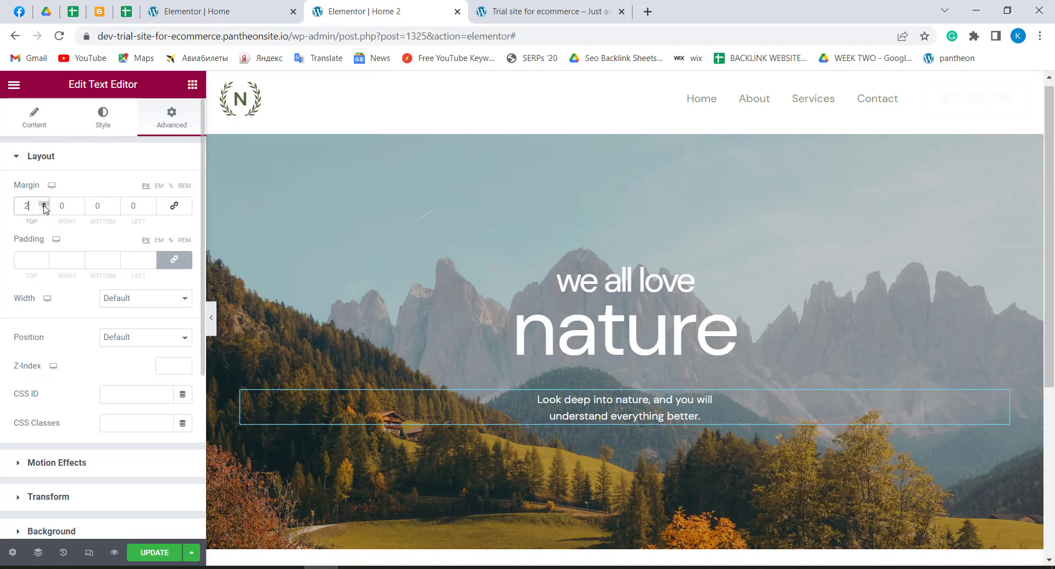
pyautogui.click(43, 204)
pyautogui.click(46, 208)
pyautogui.click(46, 208)
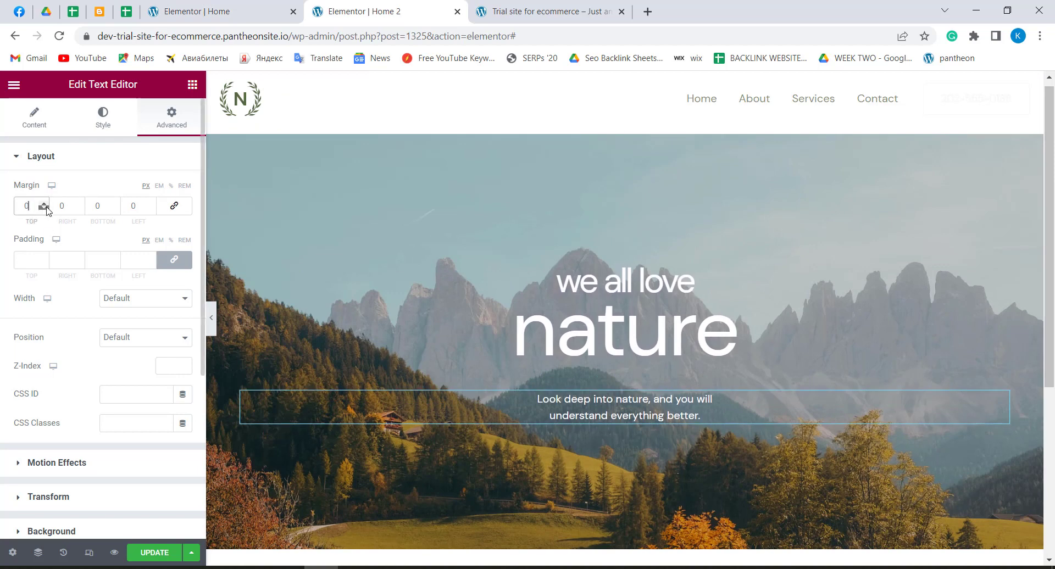
pyautogui.click(46, 209)
pyautogui.click(46, 208)
pyautogui.click(46, 208)
pyautogui.click(46, 208)
pyautogui.click(46, 208)
pyautogui.click(46, 208)
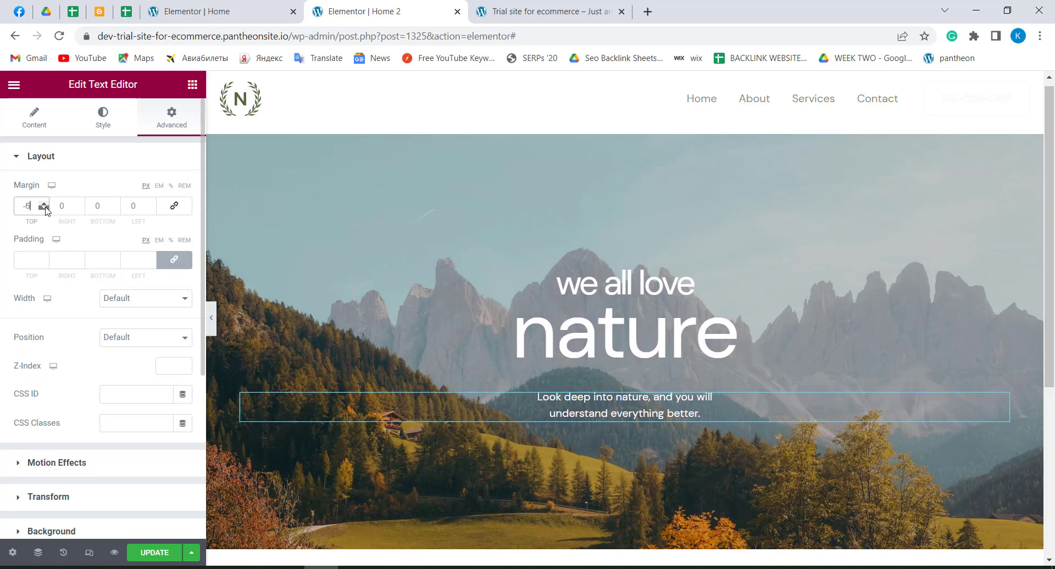
pyautogui.click(46, 208)
pyautogui.click(46, 208)
pyautogui.click(46, 208)
pyautogui.click(47, 208)
pyautogui.click(46, 208)
pyautogui.click(46, 208)
pyautogui.click(46, 209)
pyautogui.click(46, 208)
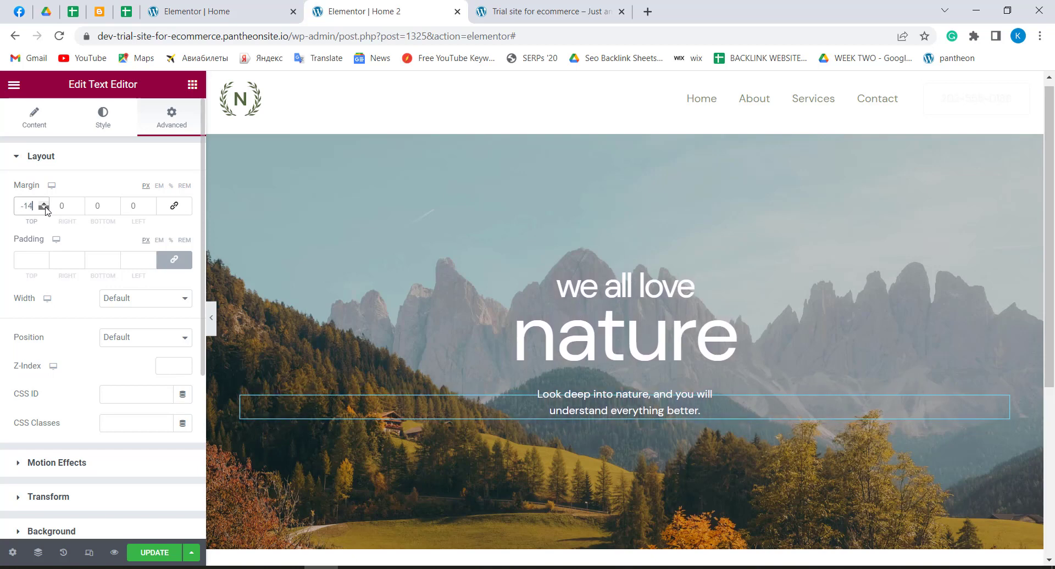
pyautogui.click(46, 208)
pyautogui.click(46, 208)
pyautogui.click(46, 208)
pyautogui.click(46, 209)
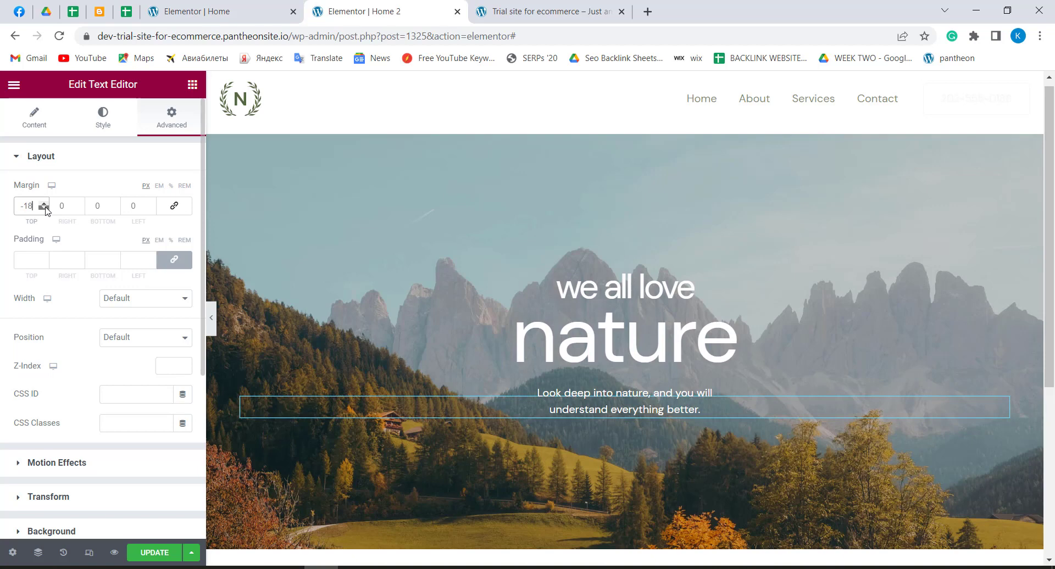
pyautogui.click(46, 208)
pyautogui.click(47, 208)
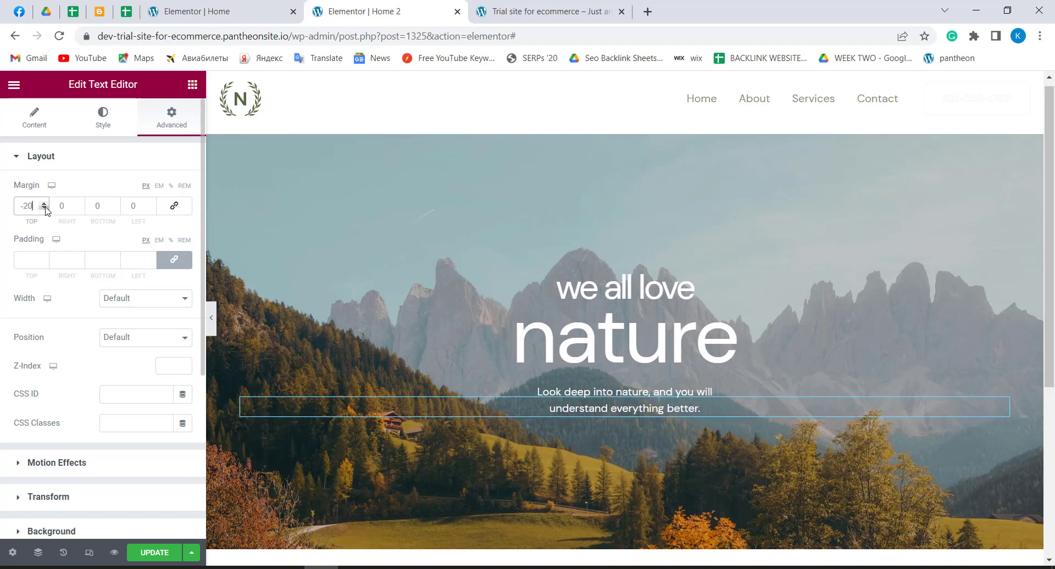
# Review the remaining advanced settings of the Home page's text and save the Home 2 page
pyautogui.click(254, 6)
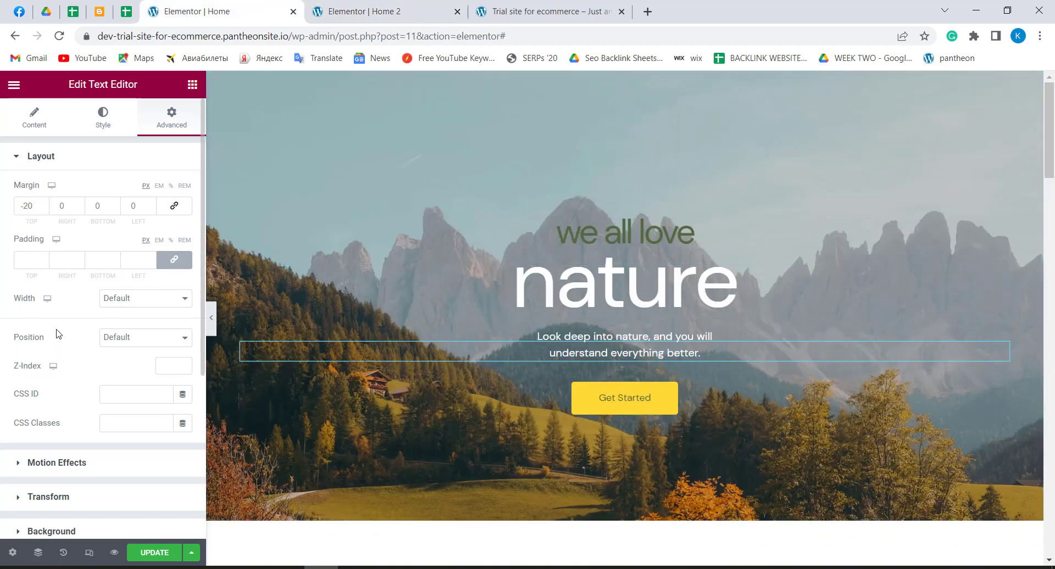
pyautogui.scroll(-2, 53, 305)
pyautogui.scroll(-4, 53, 305)
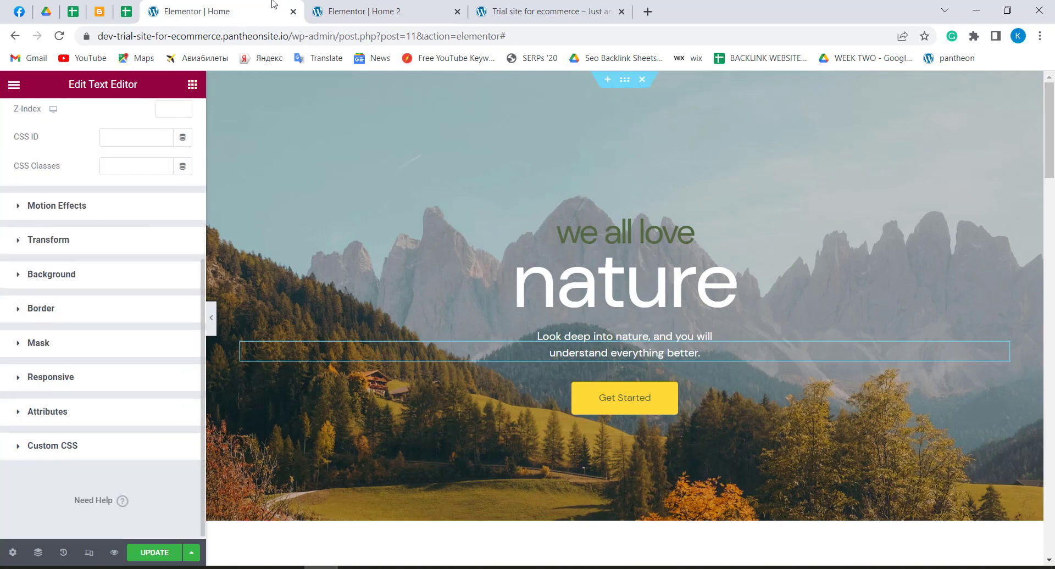
pyautogui.click(380, 11)
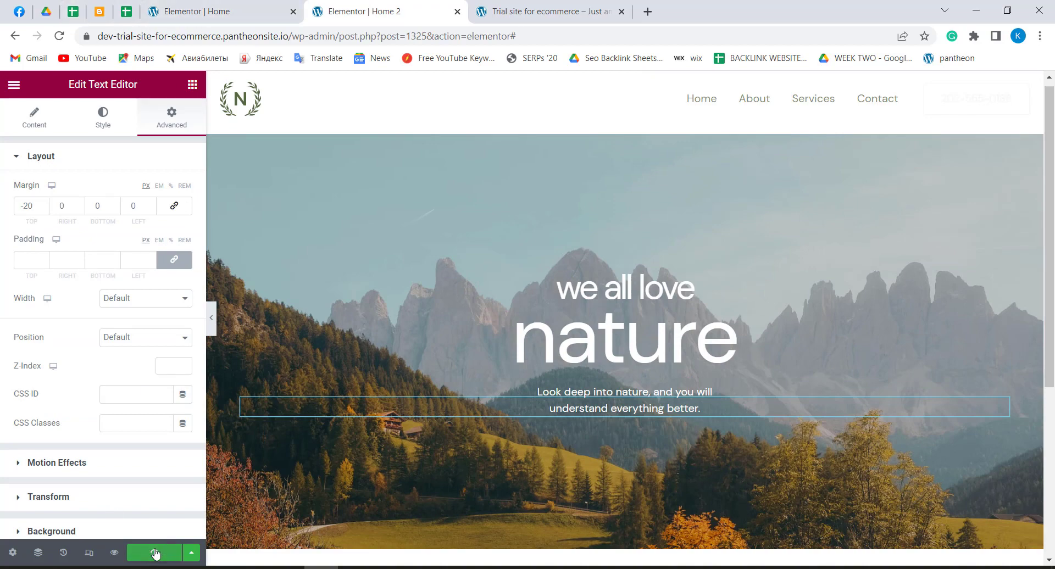
# Check the Home page's hero button settings and add a Button widget below the hero text on Home 2
pyautogui.click(229, 7)
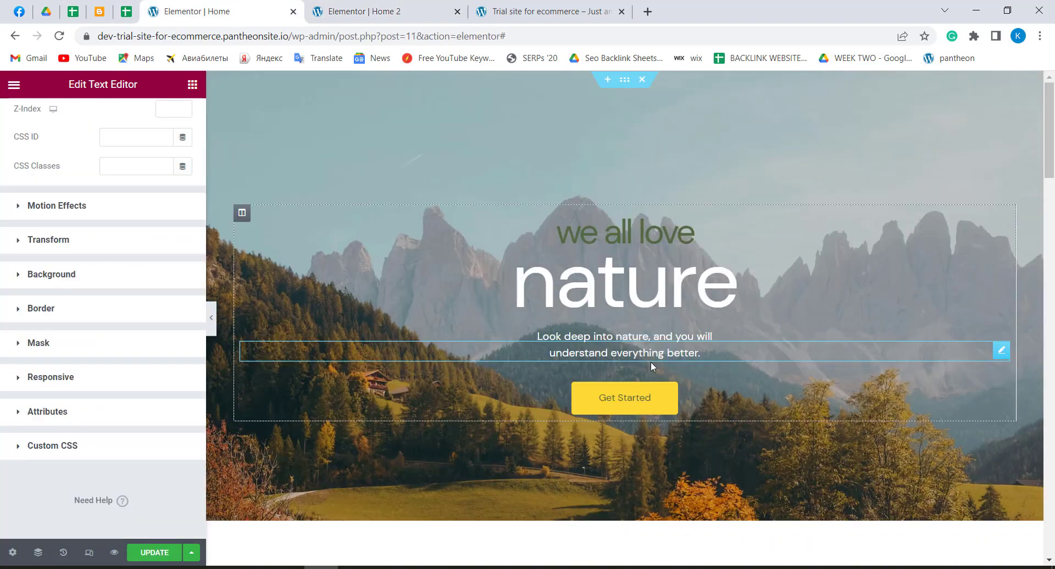
pyautogui.scroll(-2, 674, 351)
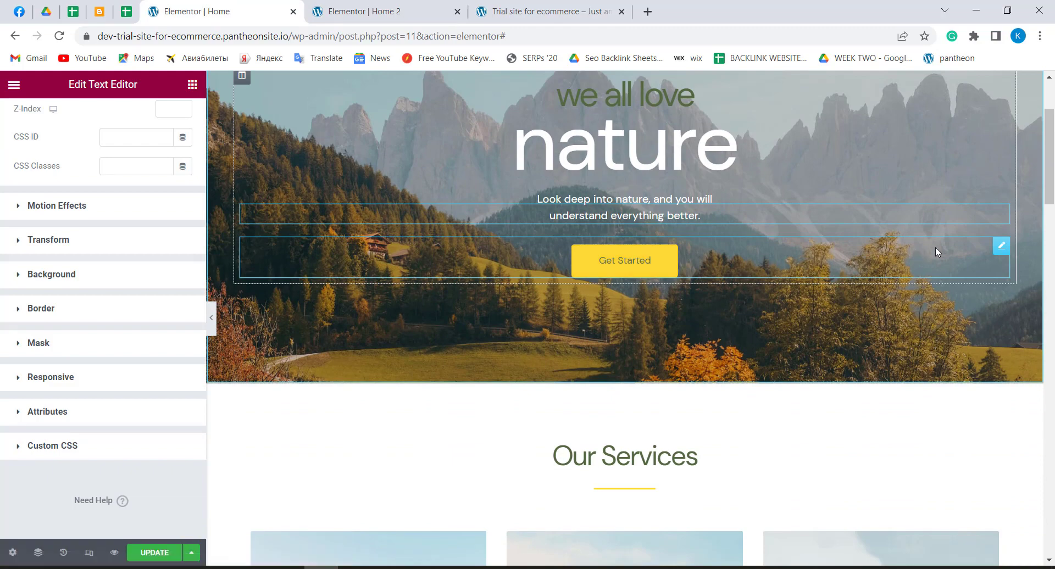
pyautogui.click(880, 249)
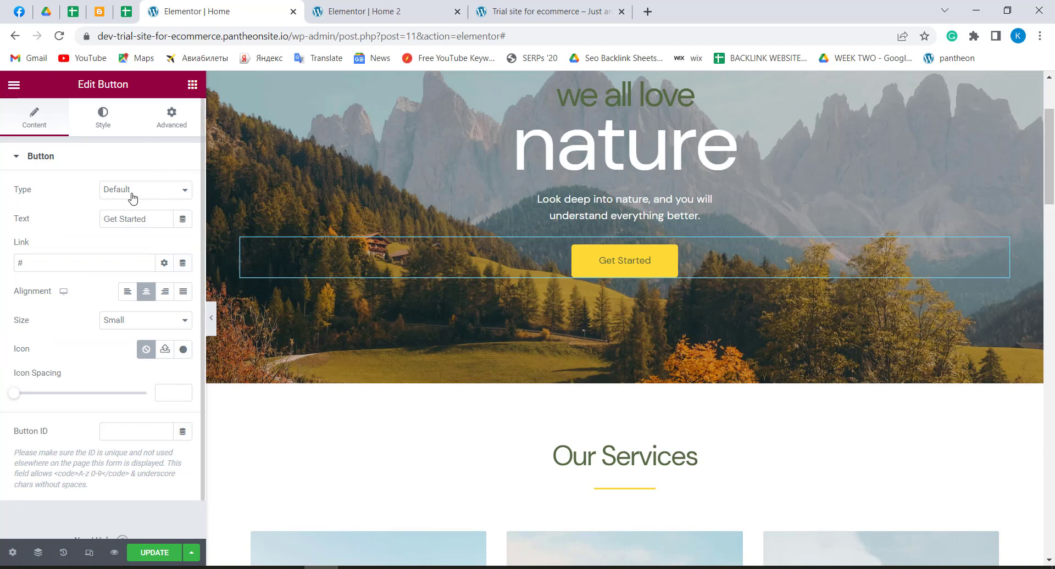
pyautogui.click(351, 11)
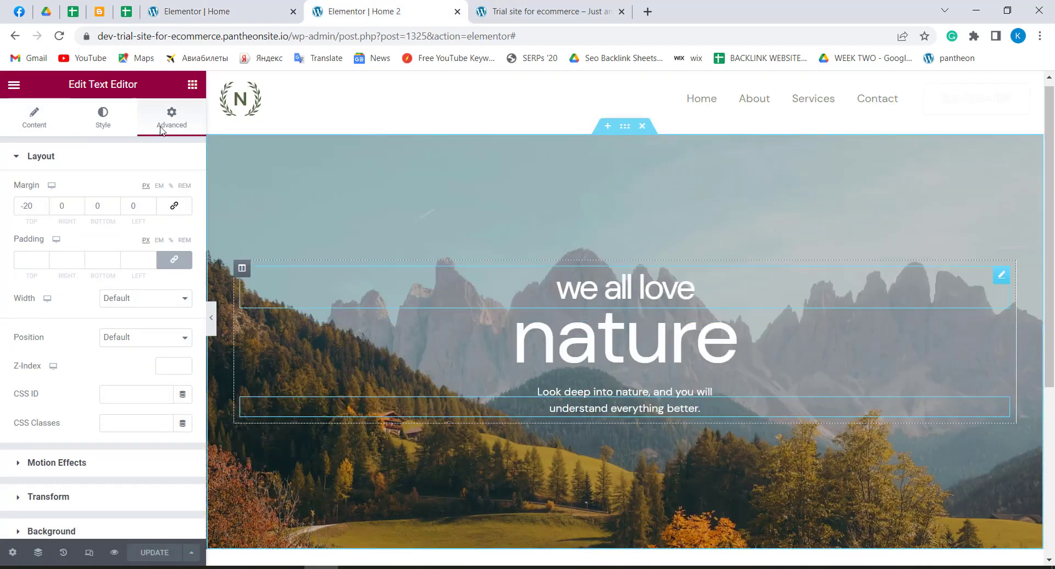
pyautogui.click(193, 84)
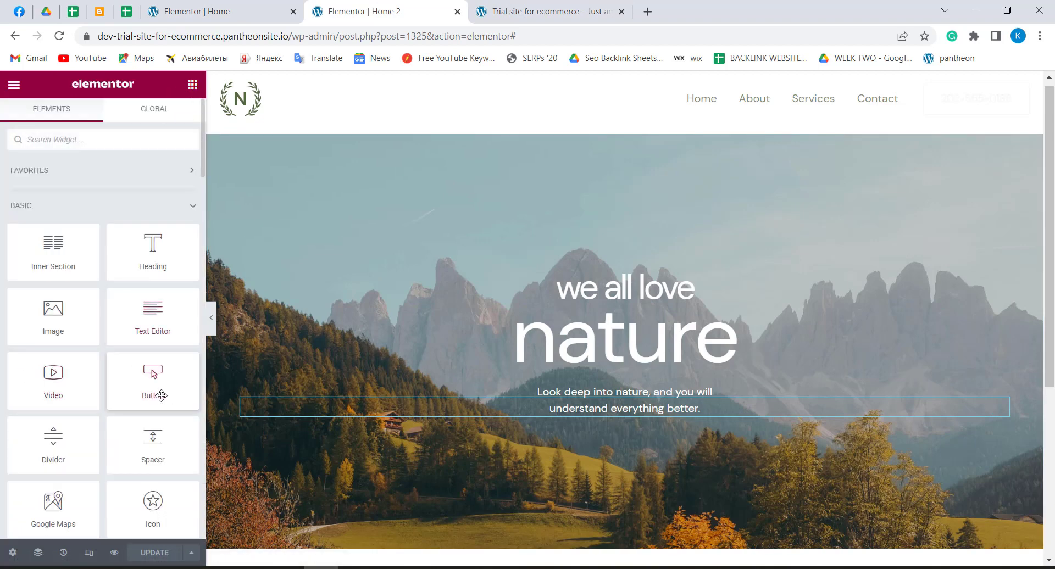
pyautogui.moveTo(150, 377); pyautogui.dragTo(615, 419)
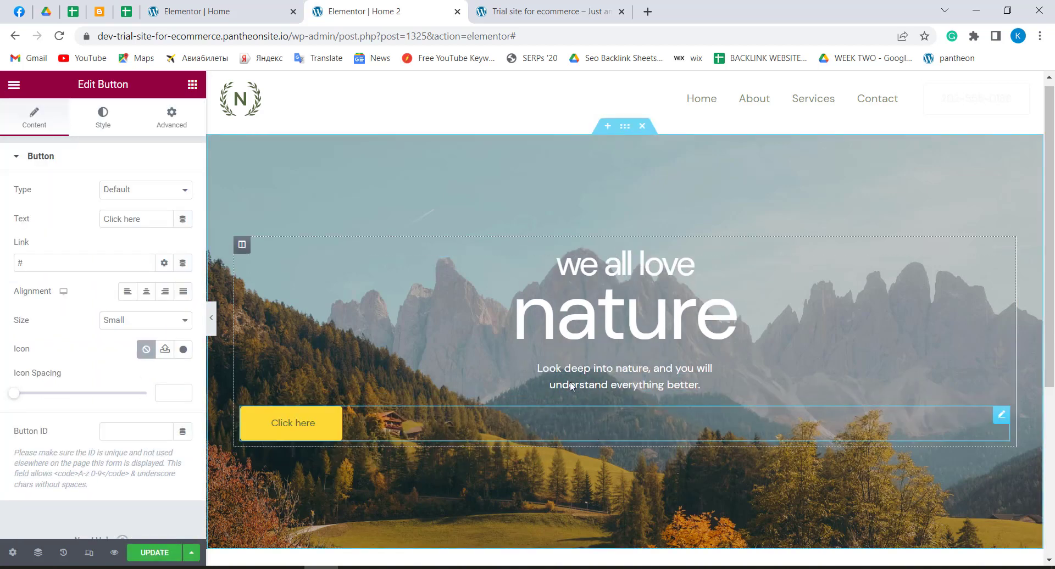
# Copy the Home page button's text "Get Started" and replace the Home 2 button's text with it
pyautogui.click(237, 6)
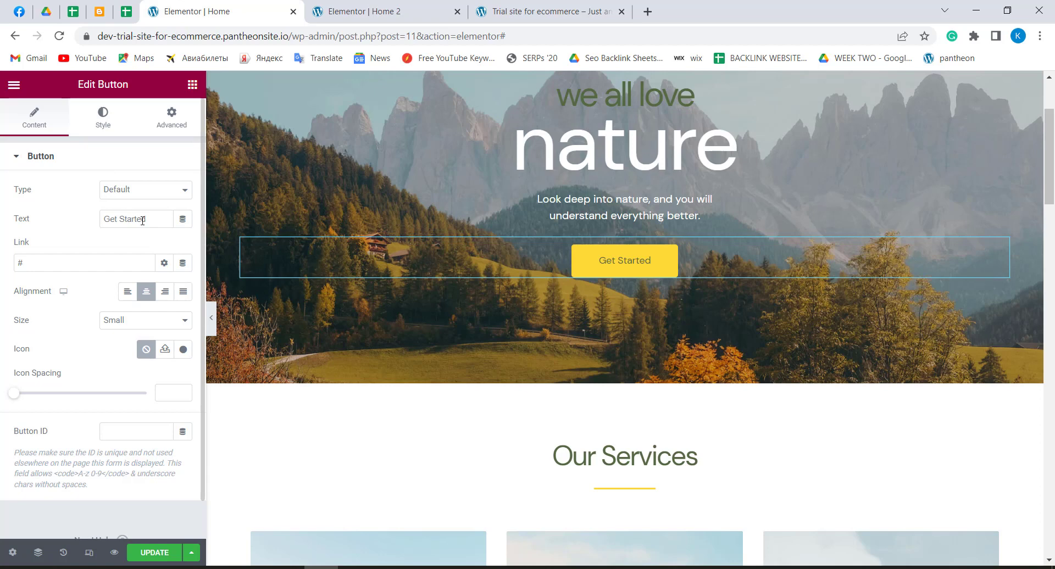
pyautogui.moveTo(150, 218); pyautogui.dragTo(104, 219)
pyautogui.rightClick(119, 219)
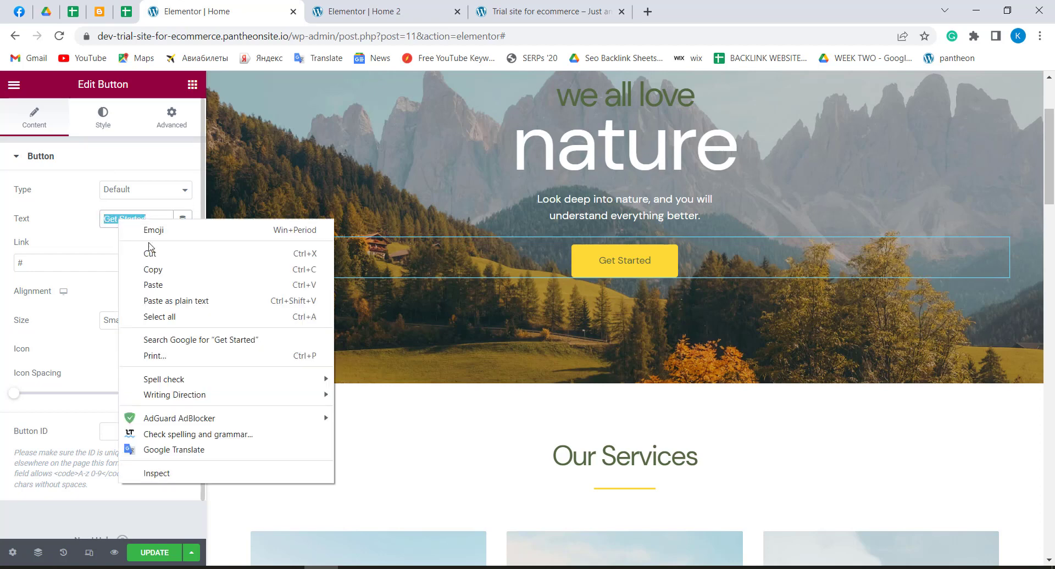
pyautogui.click(150, 269)
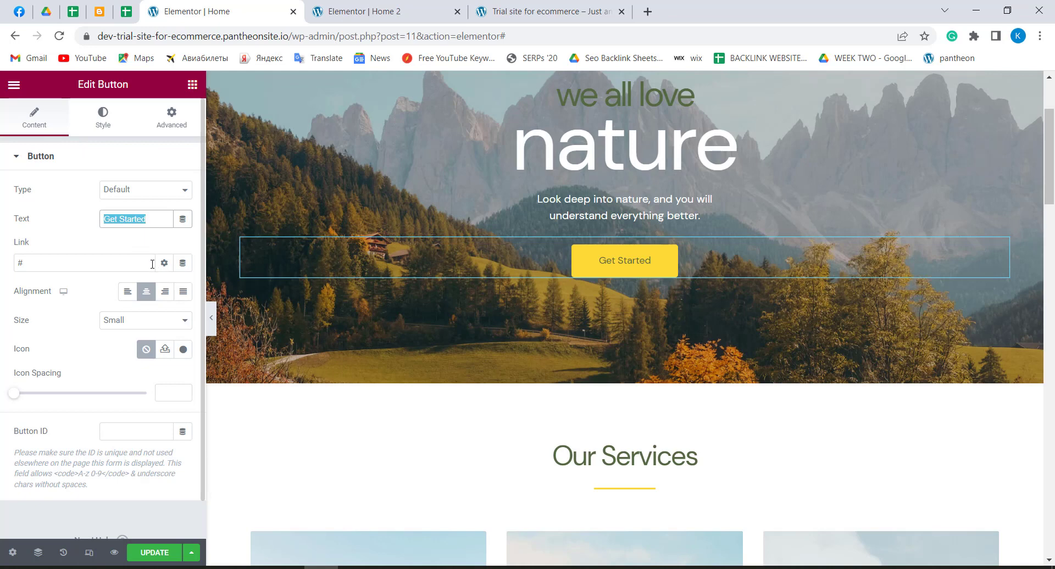
pyautogui.click(370, 5)
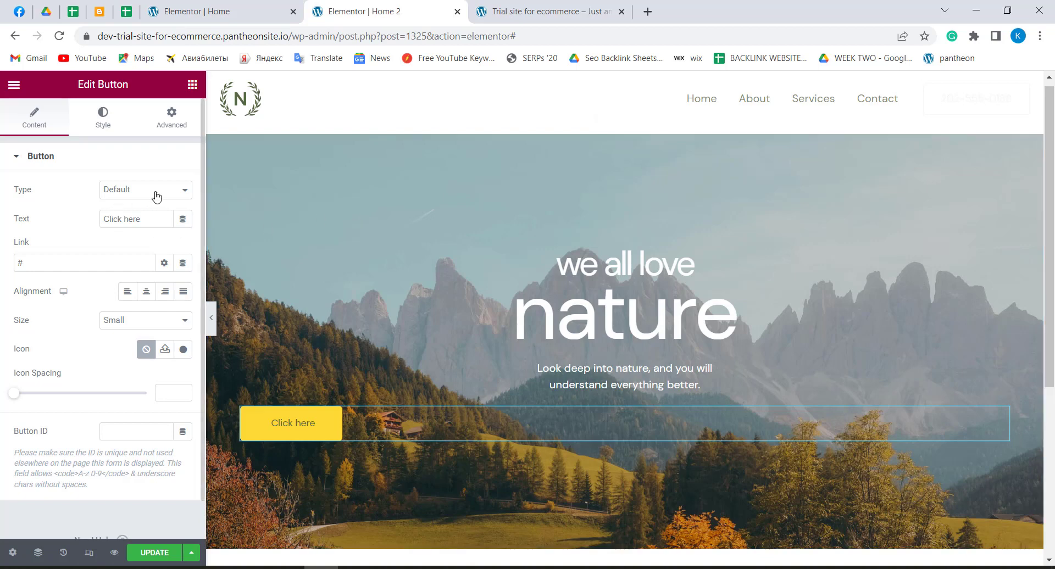
pyautogui.moveTo(139, 220); pyautogui.dragTo(103, 215)
pyautogui.rightClick(117, 220)
pyautogui.click(132, 284)
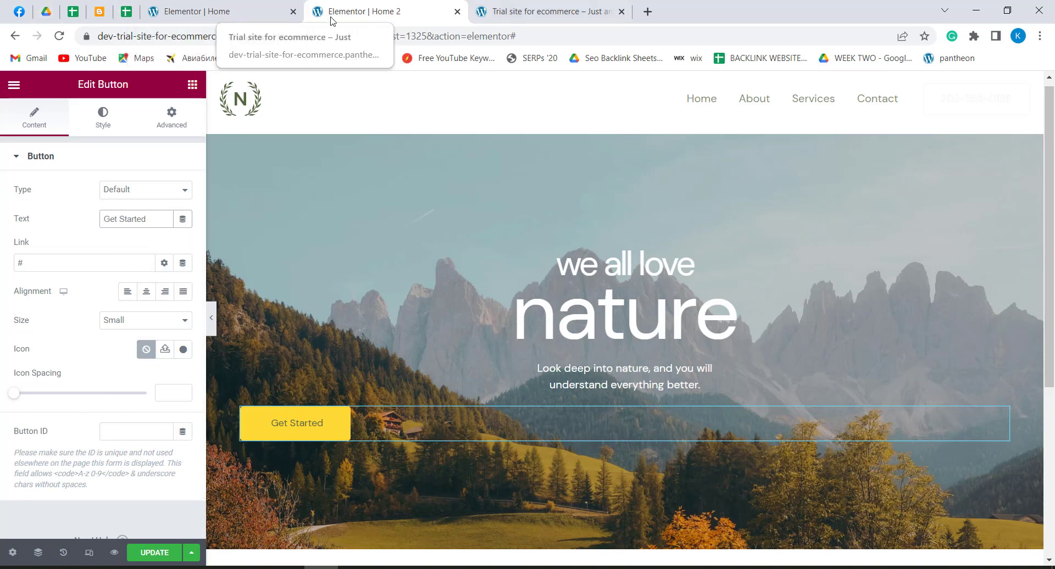
# Compare the link and alignment with the Home page's button and center the Home 2 button
pyautogui.click(258, 4)
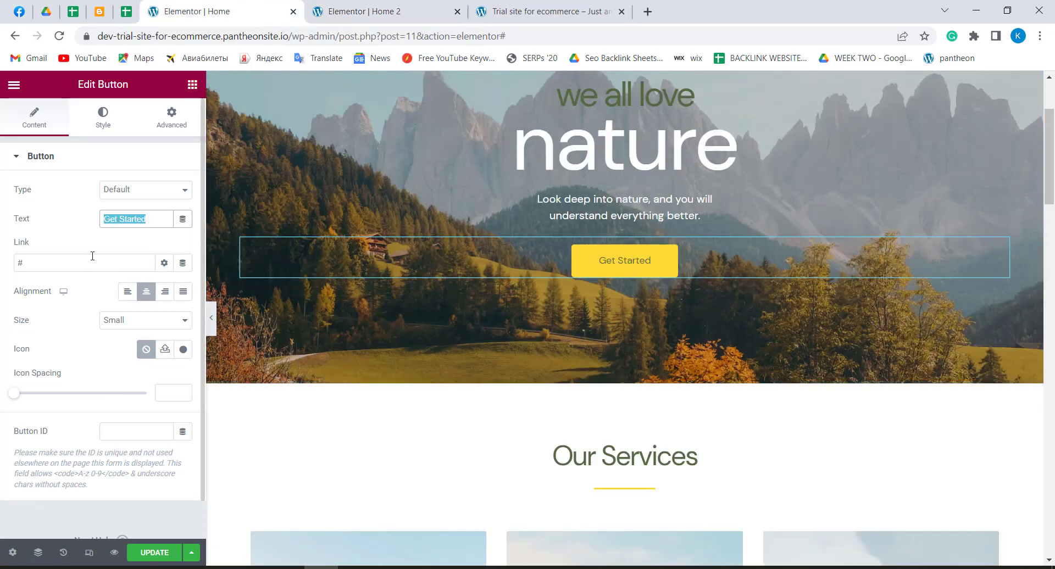
pyautogui.click(363, 11)
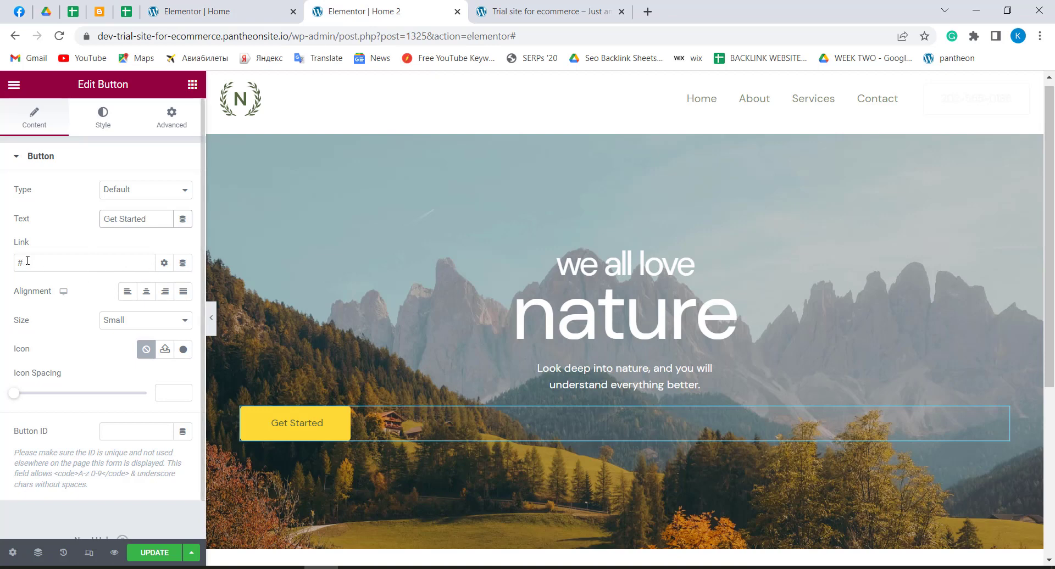
pyautogui.click(183, 5)
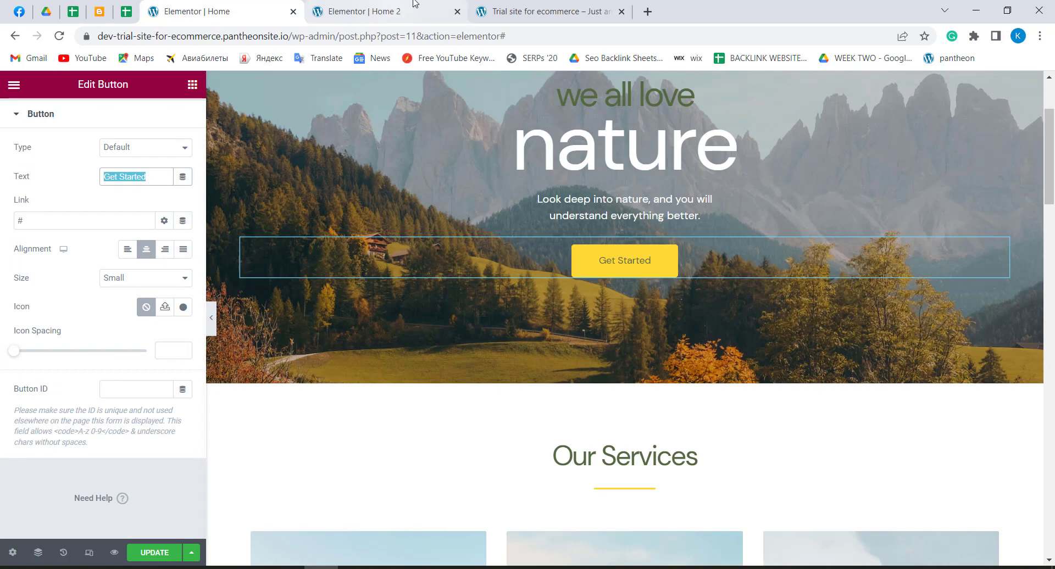
pyautogui.click(342, 10)
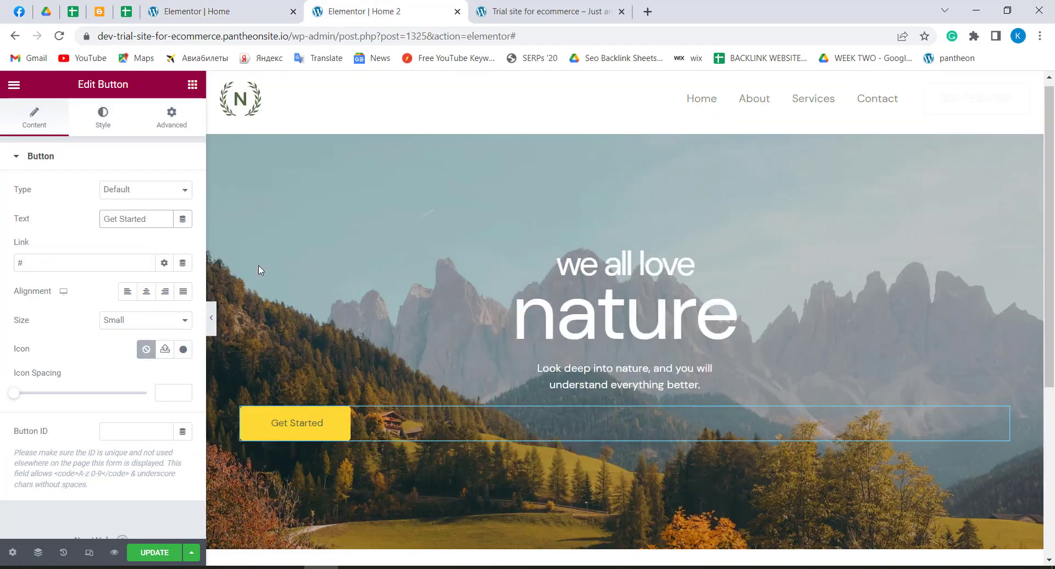
pyautogui.click(150, 290)
pyautogui.scroll(-1, 152, 289)
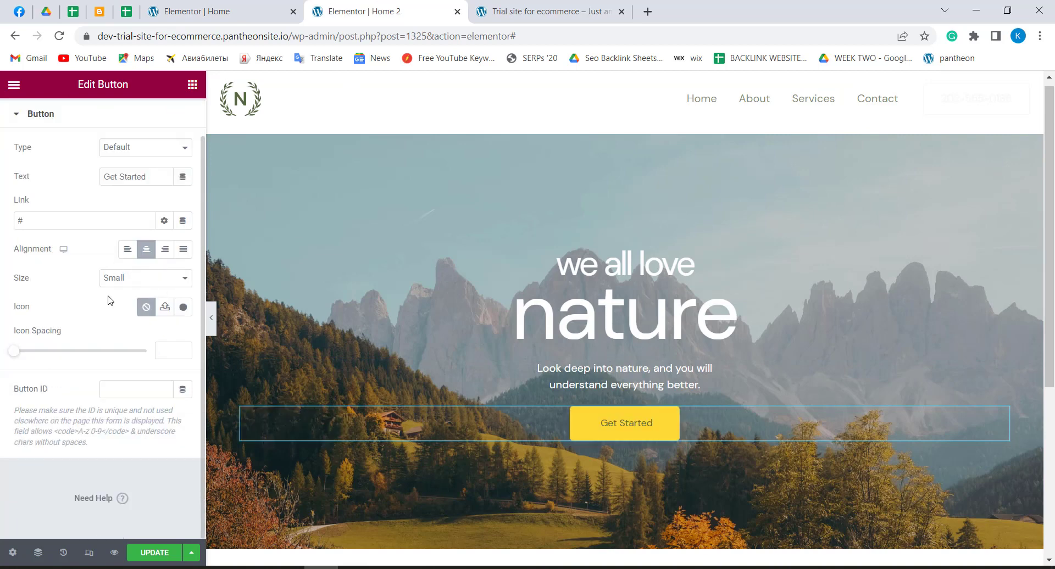
# Check the typography settings of the Get Started button on the Home page
pyautogui.click(231, 11)
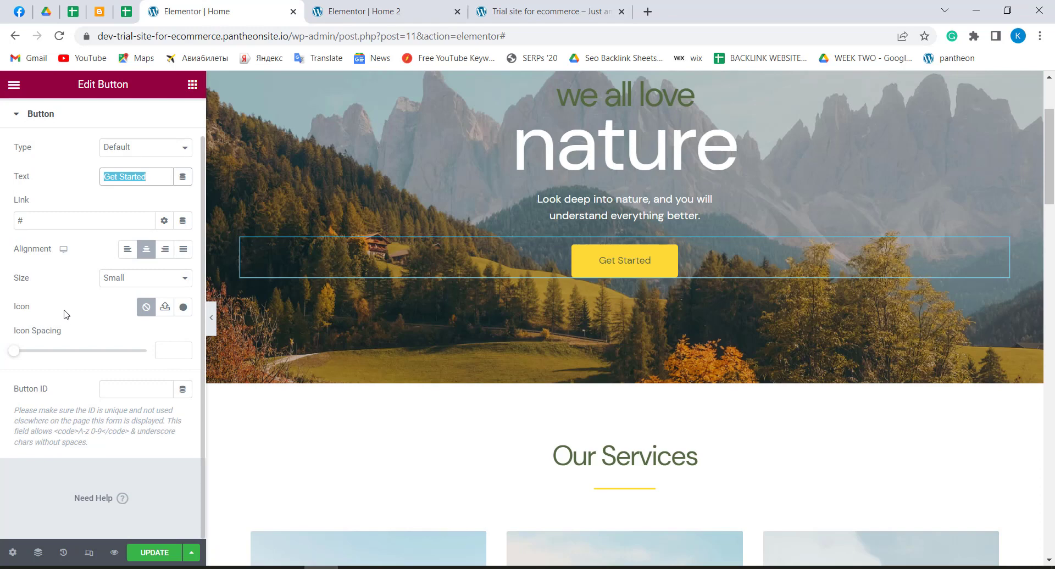
pyautogui.scroll(1, 84, 157)
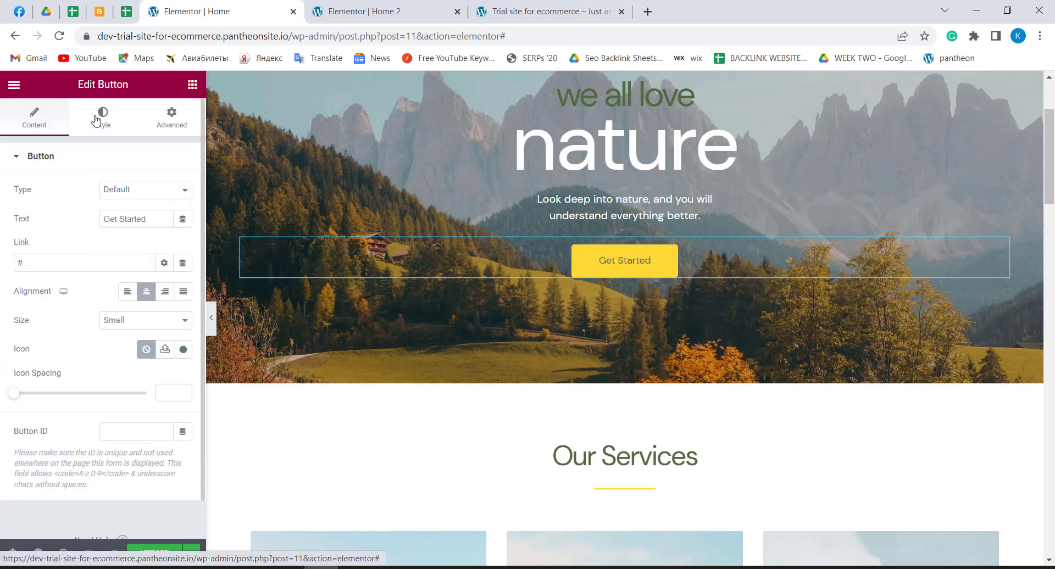
pyautogui.click(99, 119)
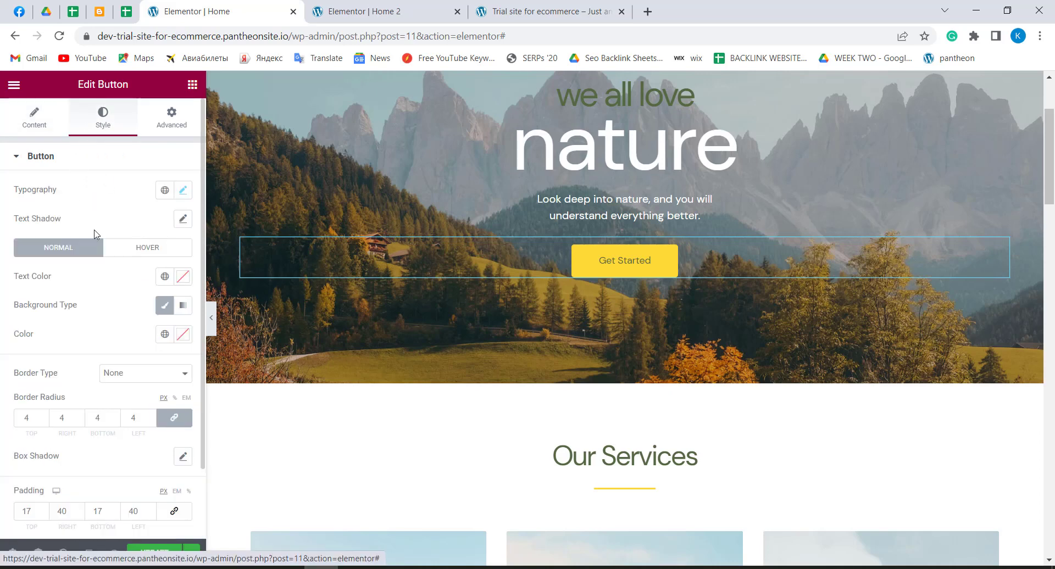
pyautogui.click(184, 191)
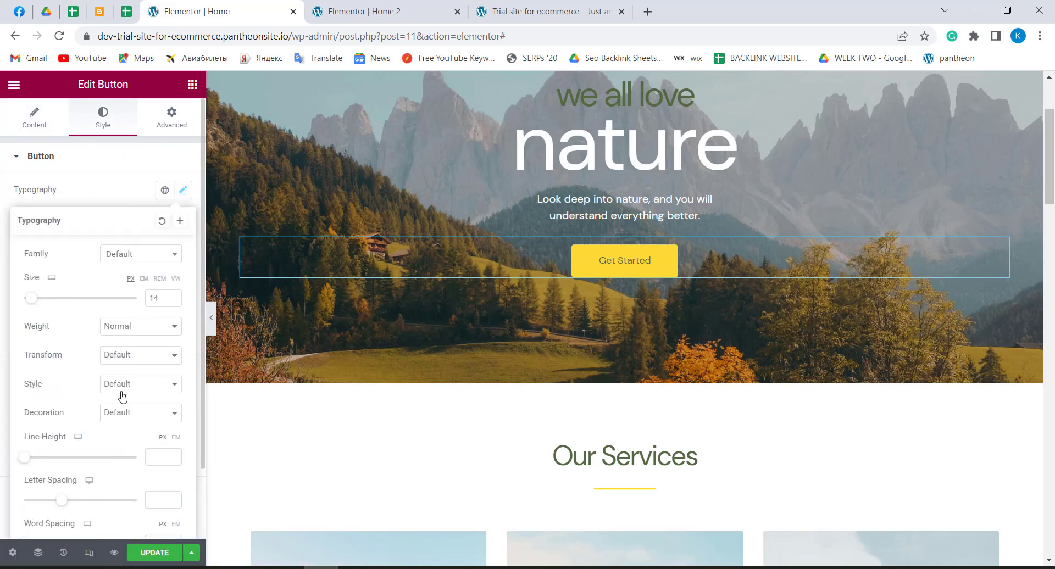
pyautogui.scroll(-2, 121, 343)
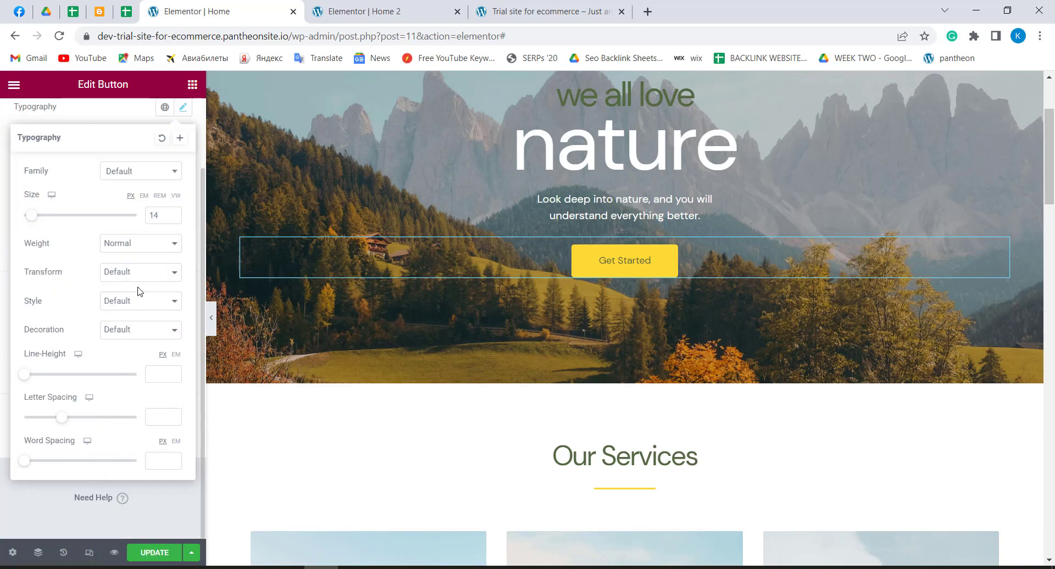
pyautogui.scroll(2, 137, 292)
# Set the typography size of the Home 2 page's Get Started button to 14 px
pyautogui.hotkey('ctrl', 'Tab')
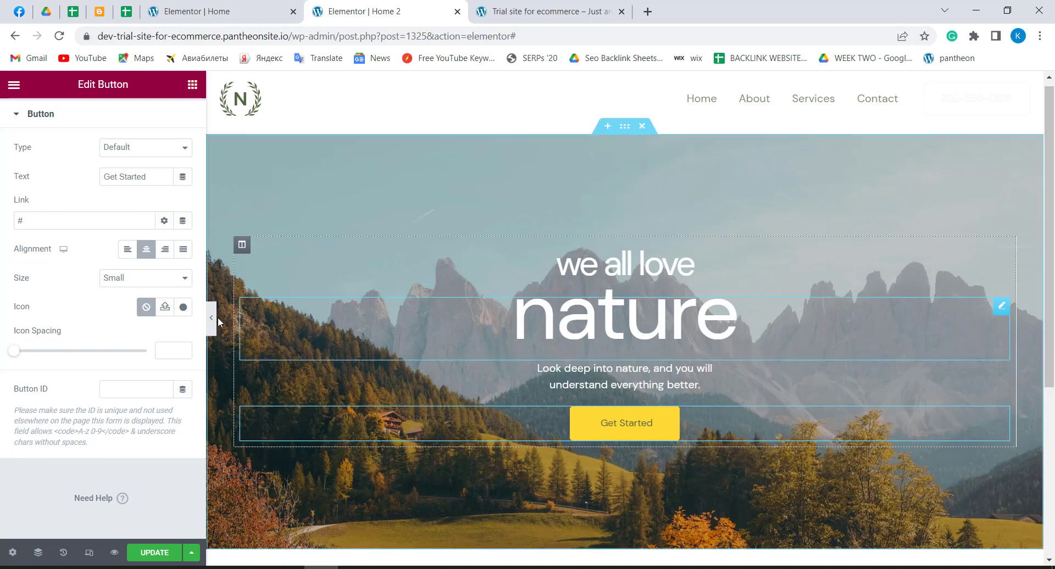
pyautogui.scroll(1, 130, 126)
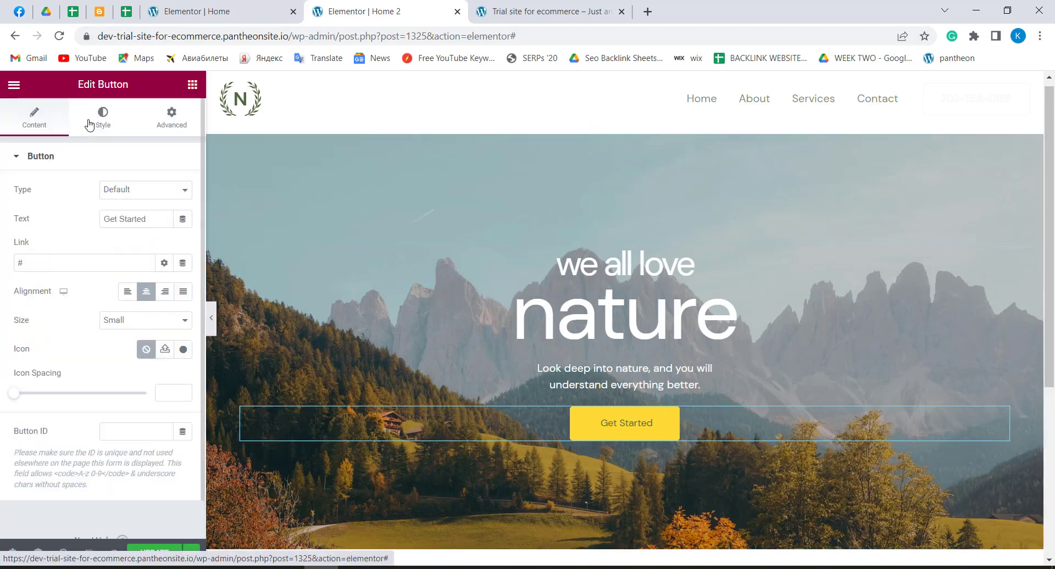
pyautogui.click(90, 125)
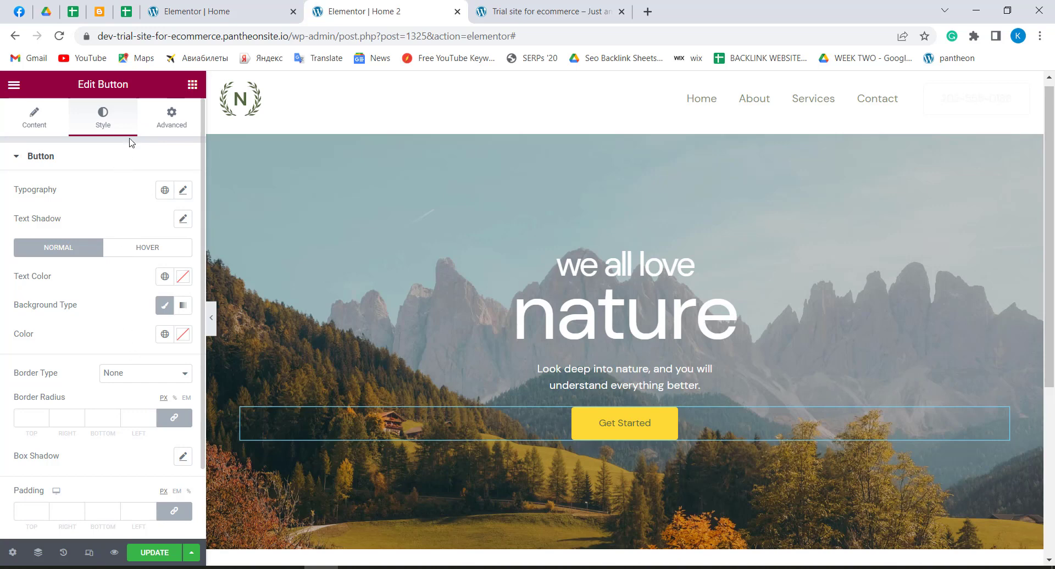
pyautogui.click(183, 191)
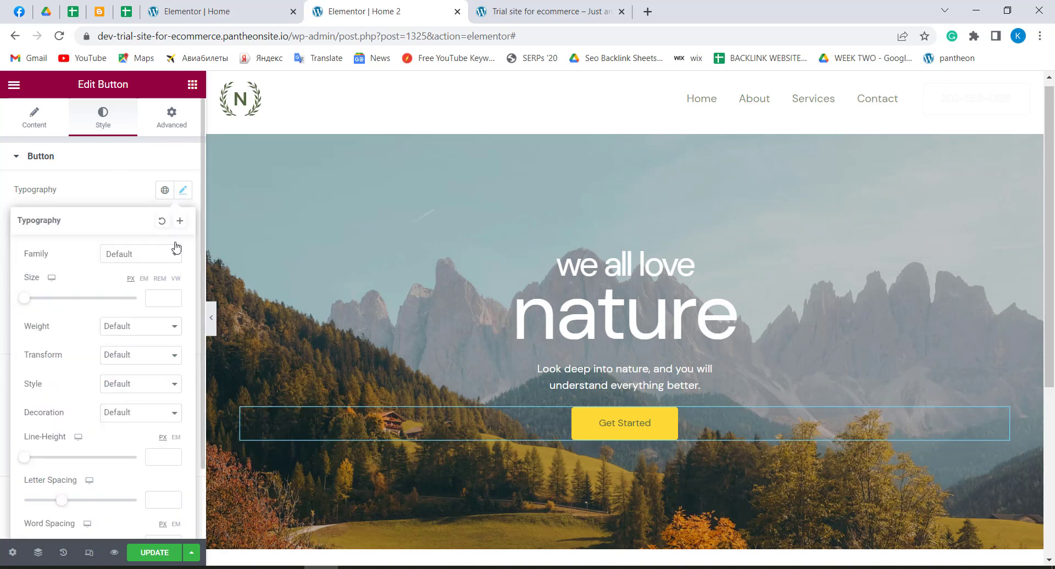
pyautogui.hotkey('ctrl', 'shift', 'Tab')
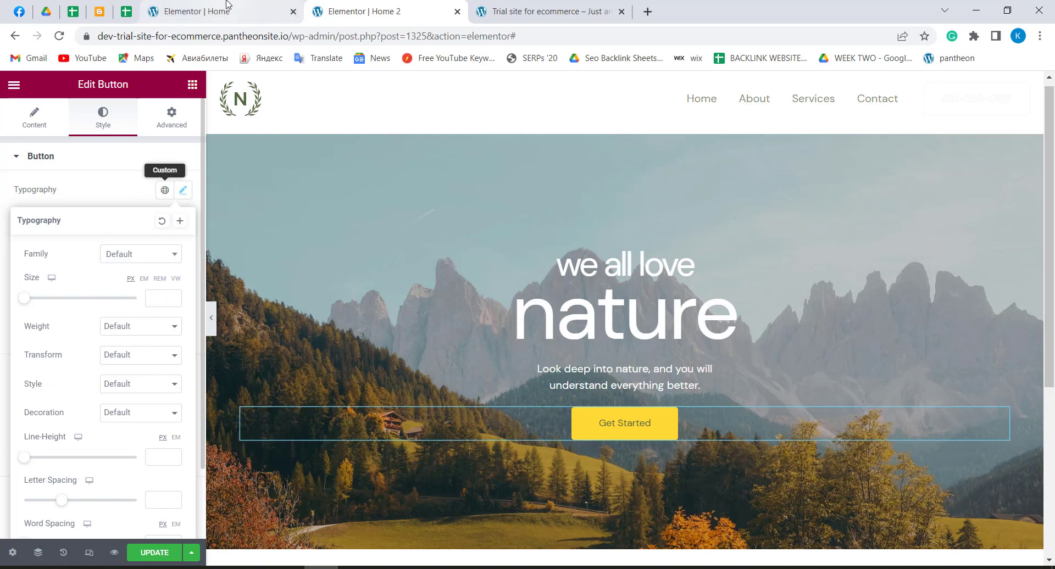
pyautogui.hotkey('ctrl', 'Tab')
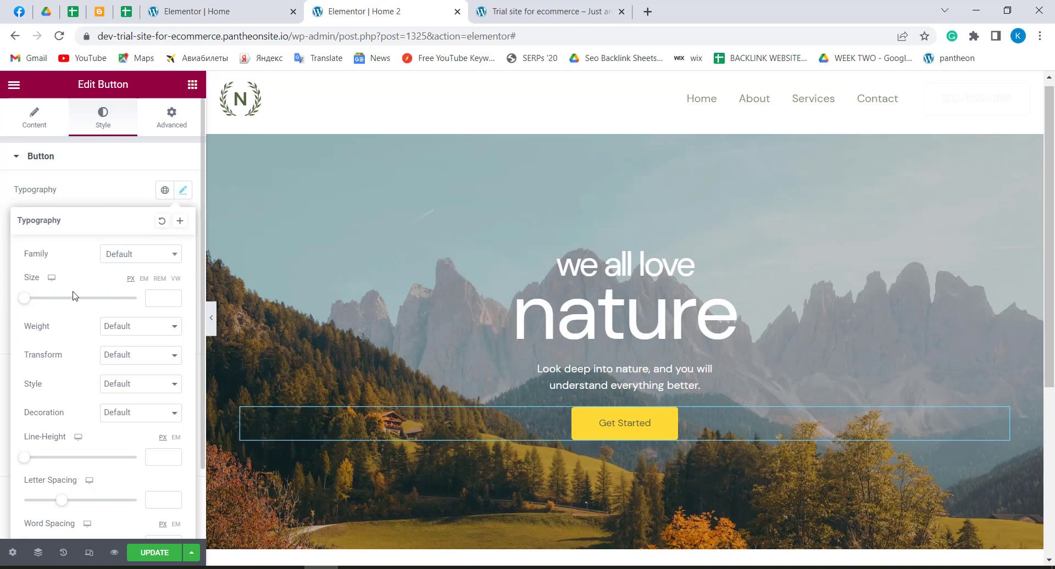
pyautogui.moveTo(28, 299); pyautogui.dragTo(36, 300)
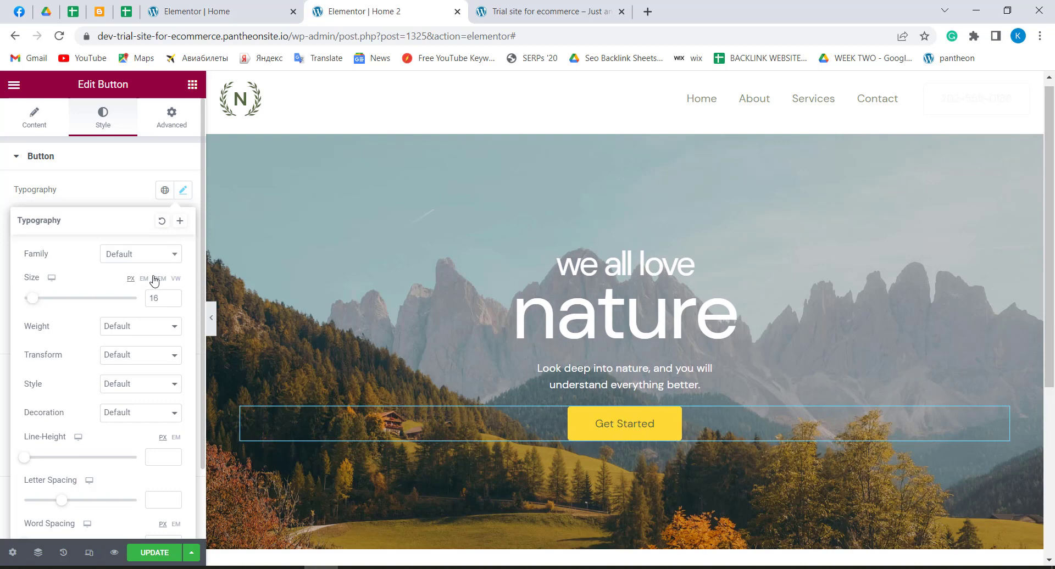
pyautogui.click(173, 301)
pyautogui.click(173, 301)
pyautogui.click(173, 301)
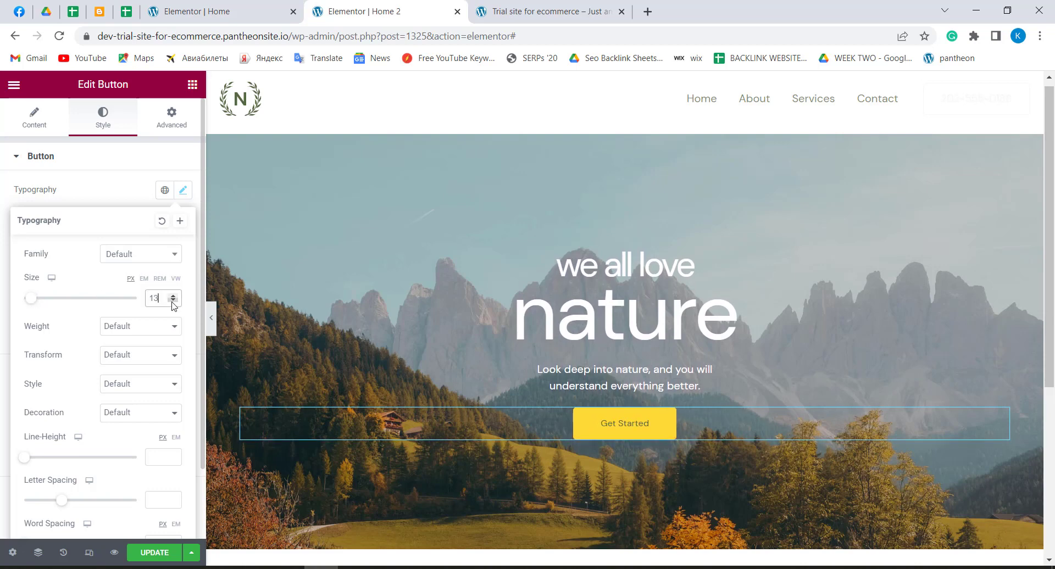
pyautogui.click(173, 295)
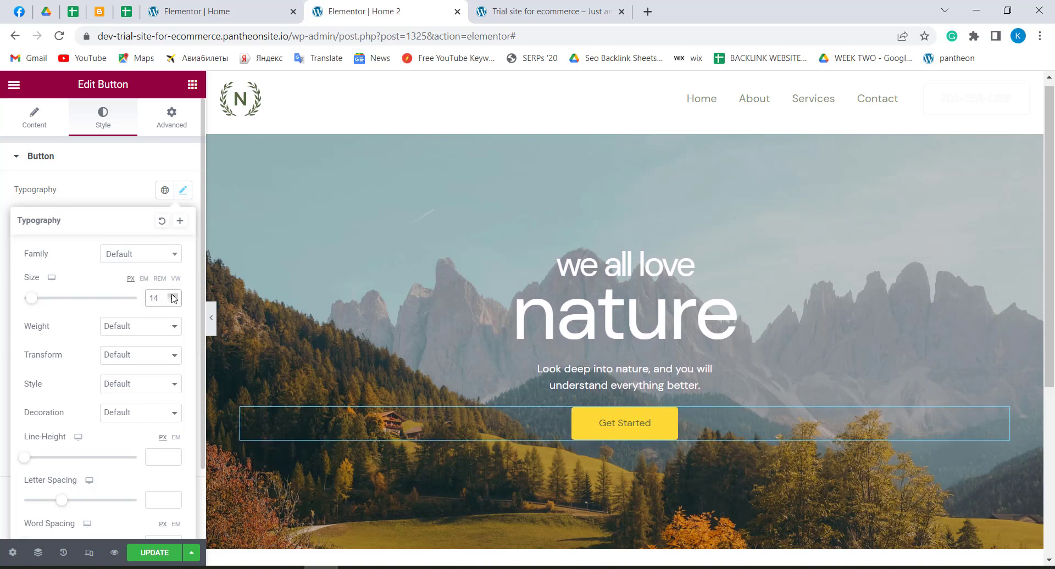
# Review the remaining typography and style settings of the Home page's button, including its border radius and padding
pyautogui.click(232, 5)
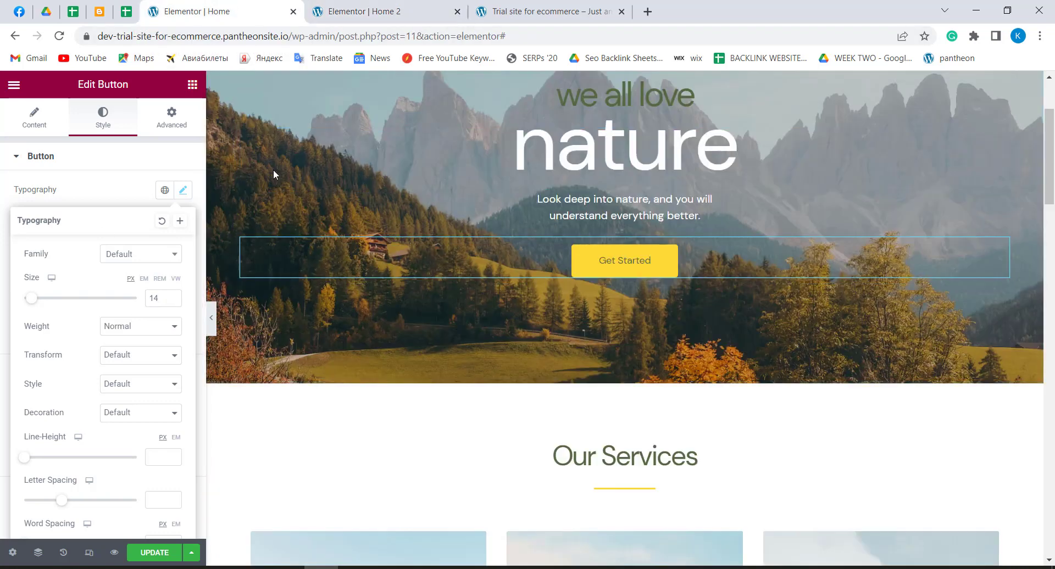
pyautogui.scroll(-2, 132, 346)
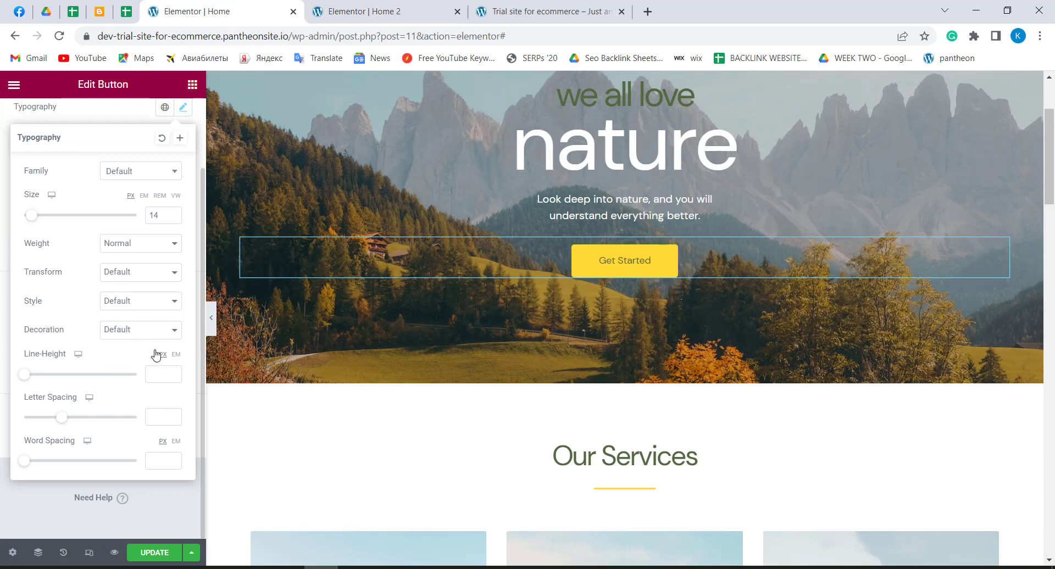
pyautogui.click(127, 113)
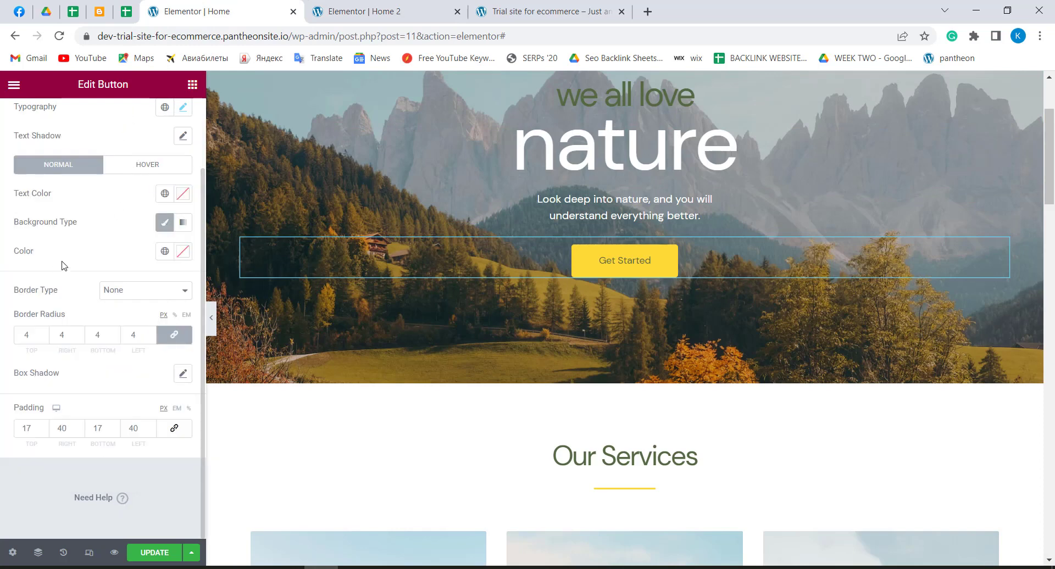
pyautogui.scroll(2, 102, 229)
pyautogui.scroll(-2, 100, 228)
pyautogui.scroll(2, 88, 326)
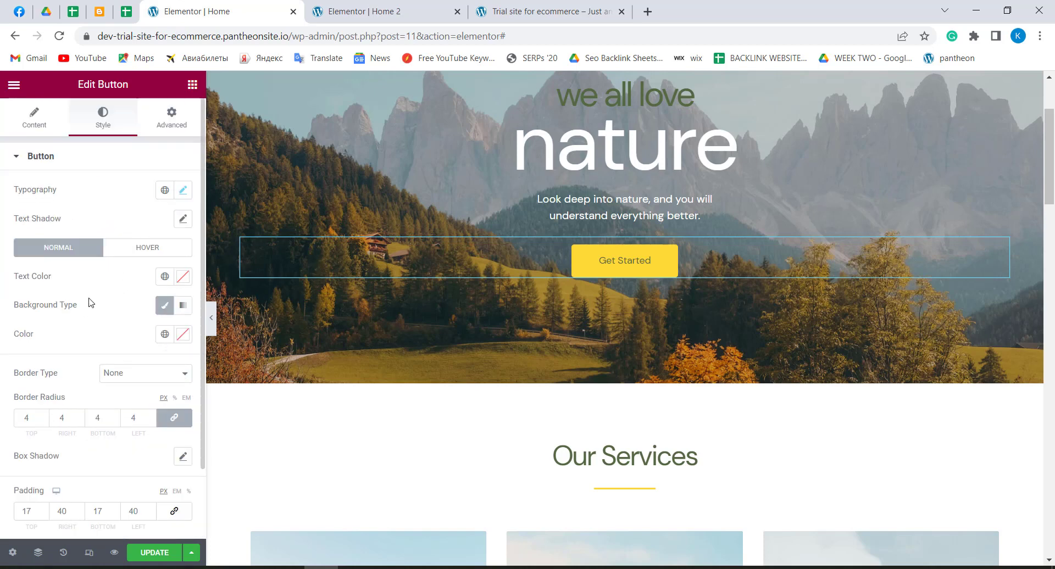
pyautogui.scroll(-2, 90, 302)
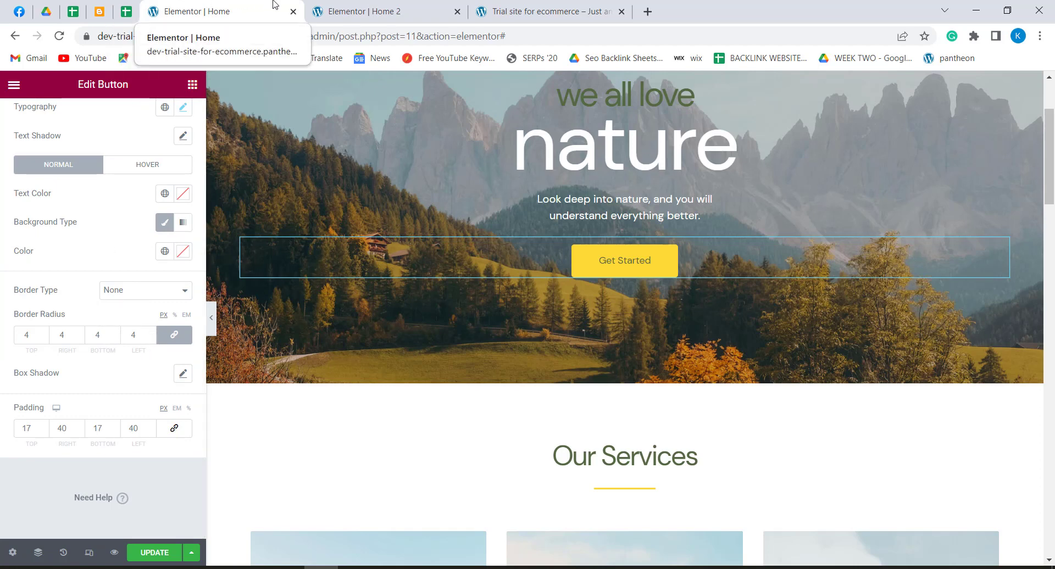
# Set the Home 2 button's border radius to 4 px on all corners
pyautogui.click(344, 11)
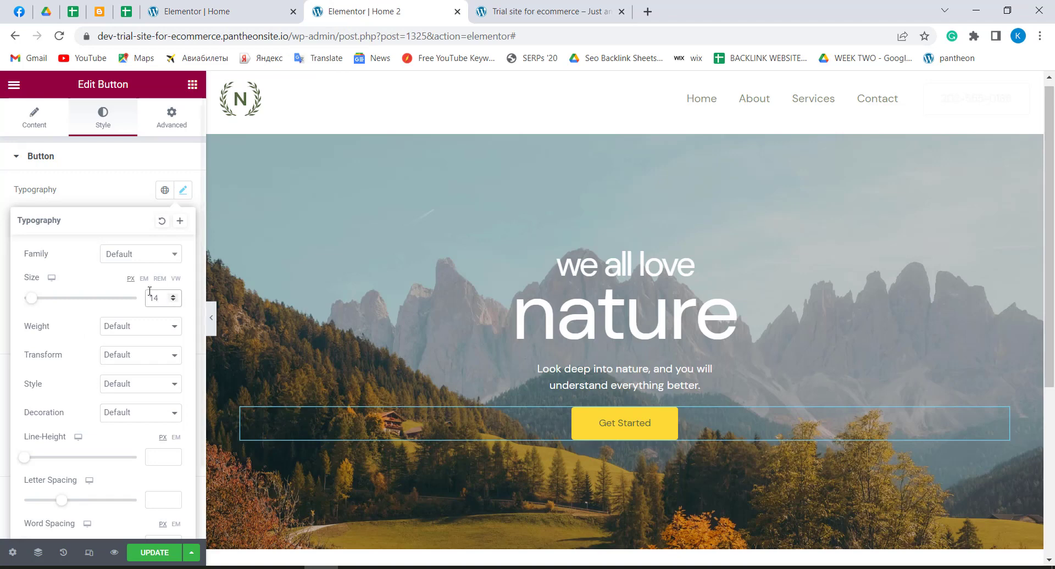
pyautogui.click(111, 191)
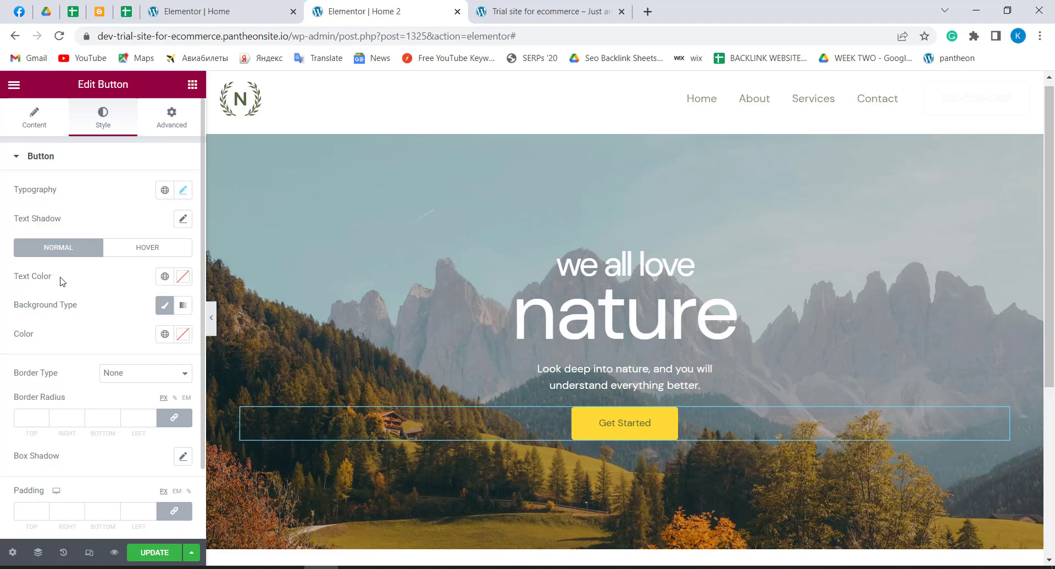
pyautogui.scroll(-2, 116, 216)
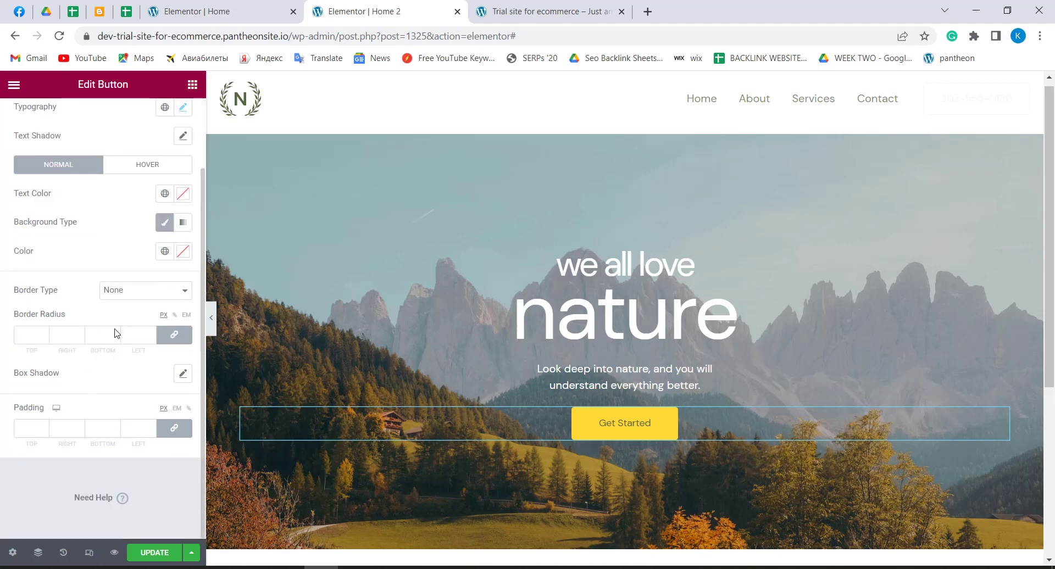
pyautogui.click(149, 334)
pyautogui.write('1')
pyautogui.click(149, 333)
pyautogui.click(149, 333)
pyautogui.click(149, 333)
pyautogui.click(149, 333)
pyautogui.press('Up')
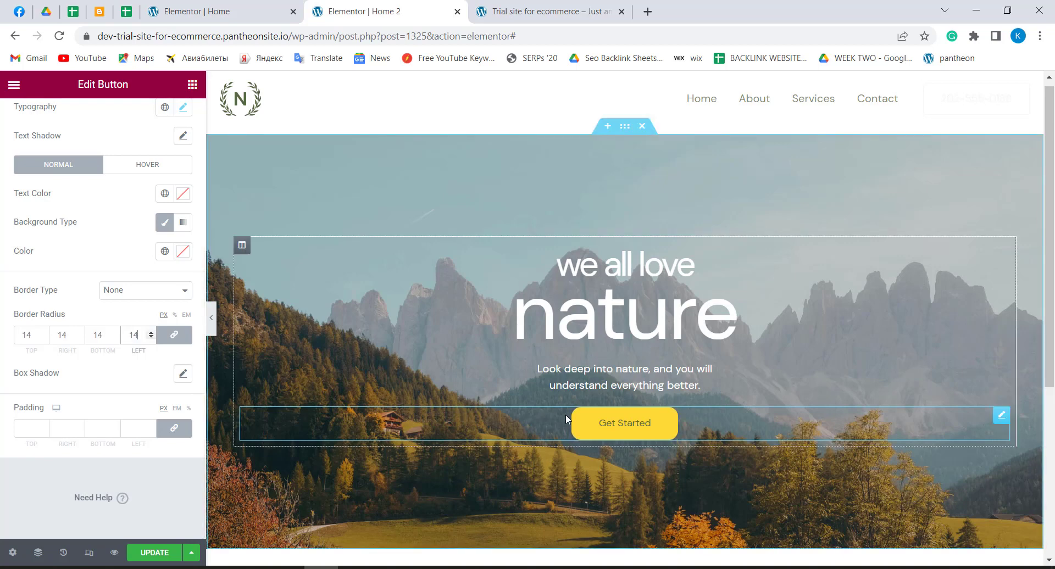
pyautogui.click(151, 333)
pyautogui.click(151, 334)
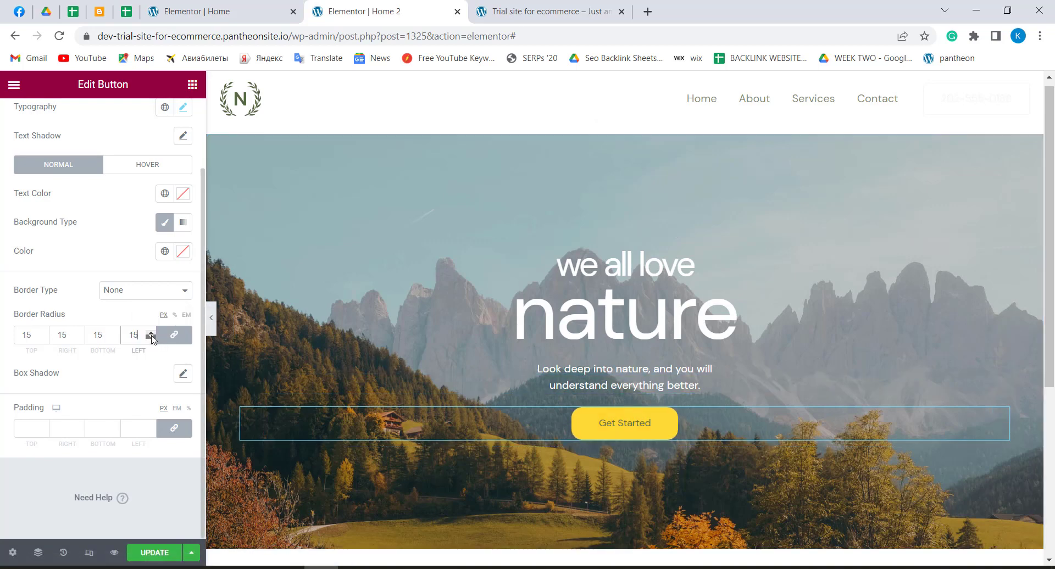
pyautogui.click(152, 338)
pyautogui.click(152, 338)
pyautogui.click(151, 338)
pyautogui.click(152, 338)
# Check the Home page button's padding and set the Home 2 button's linked padding to 17 px on all sides
pyautogui.click(223, 11)
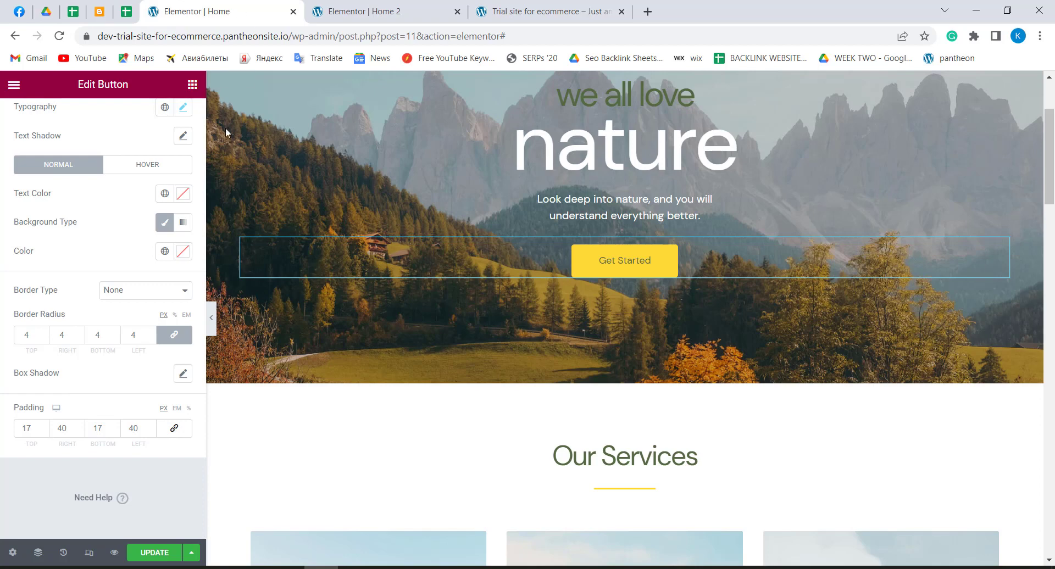
pyautogui.click(341, 11)
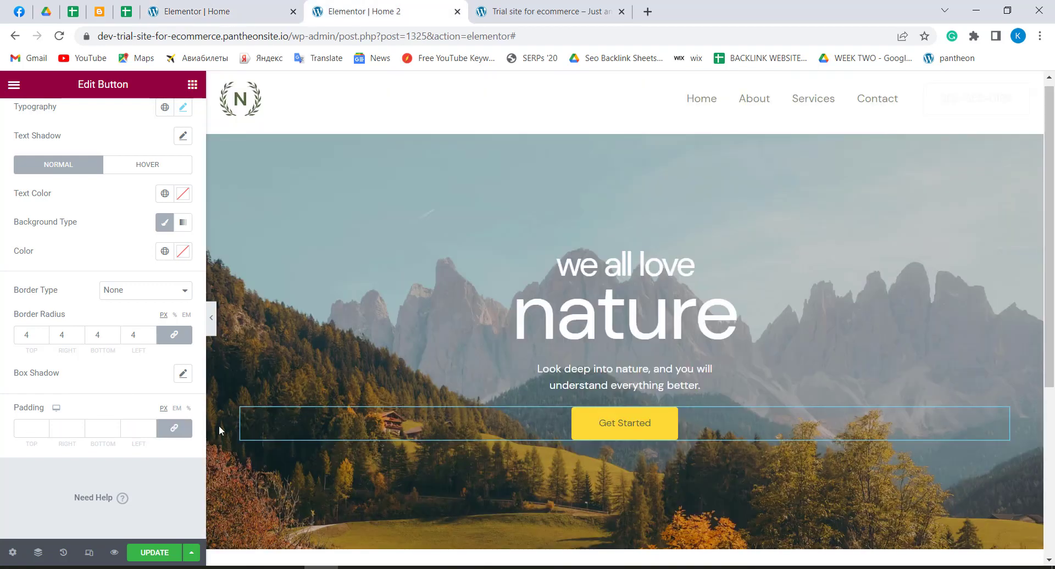
pyautogui.click(151, 428)
pyautogui.click(151, 428)
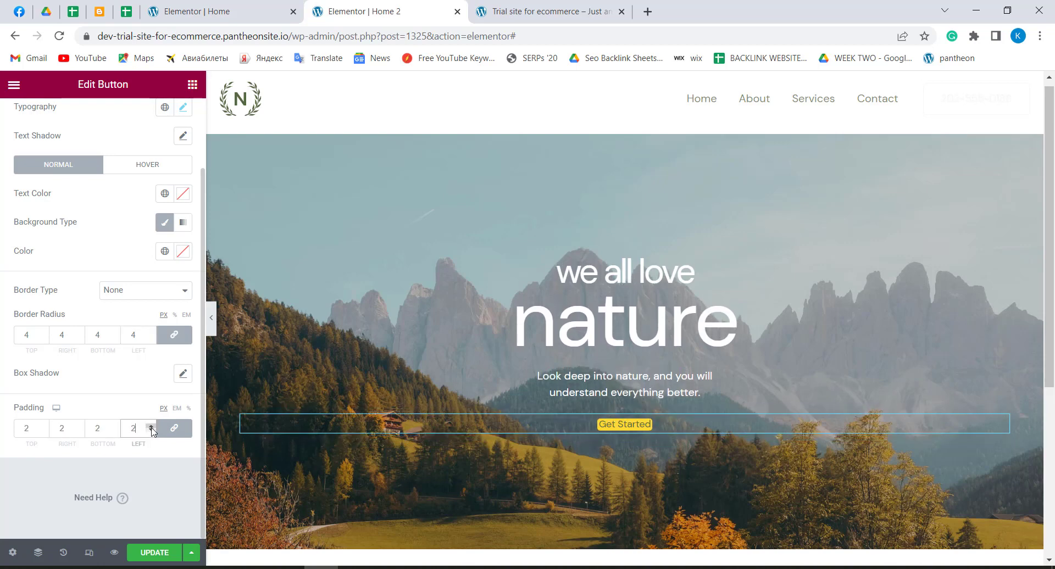
pyautogui.click(151, 426)
pyautogui.click(151, 426)
pyautogui.click(151, 427)
pyautogui.click(152, 426)
pyautogui.click(151, 427)
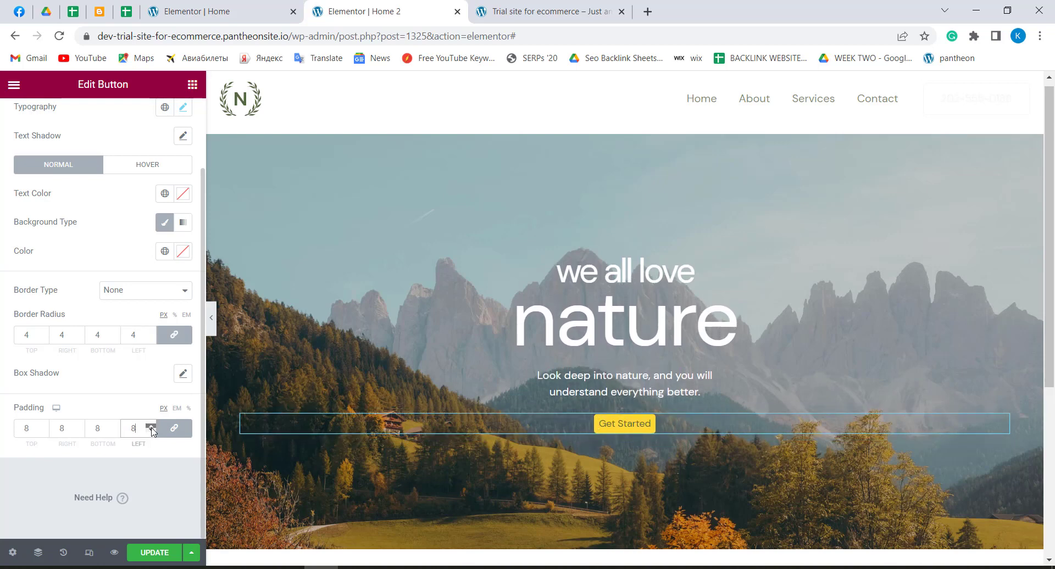
pyautogui.click(151, 427)
pyautogui.click(152, 426)
pyautogui.click(151, 426)
pyautogui.click(151, 427)
pyautogui.click(151, 427)
pyautogui.click(151, 426)
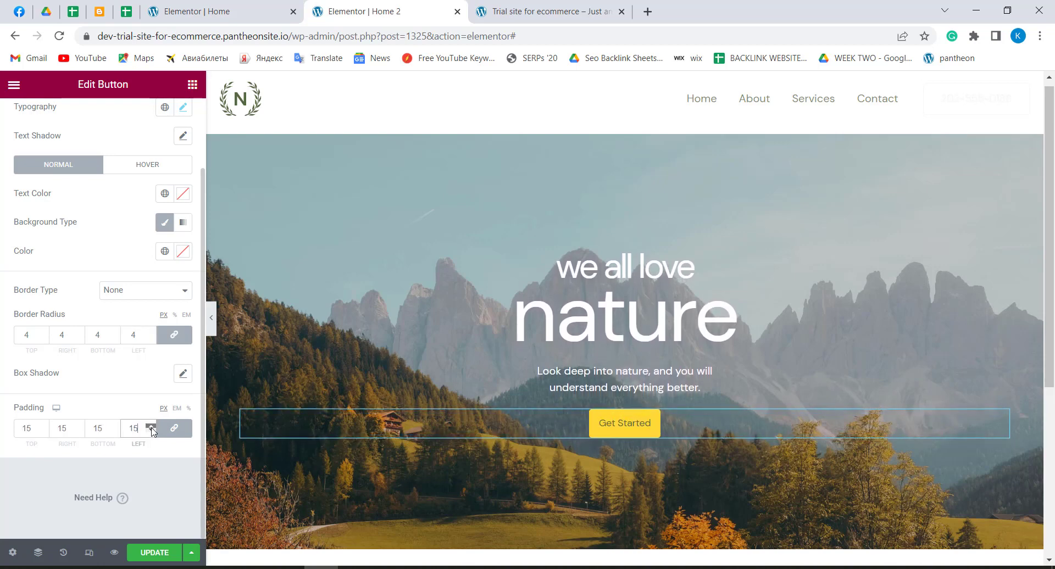
pyautogui.click(151, 427)
pyautogui.click(151, 427)
pyautogui.click(152, 427)
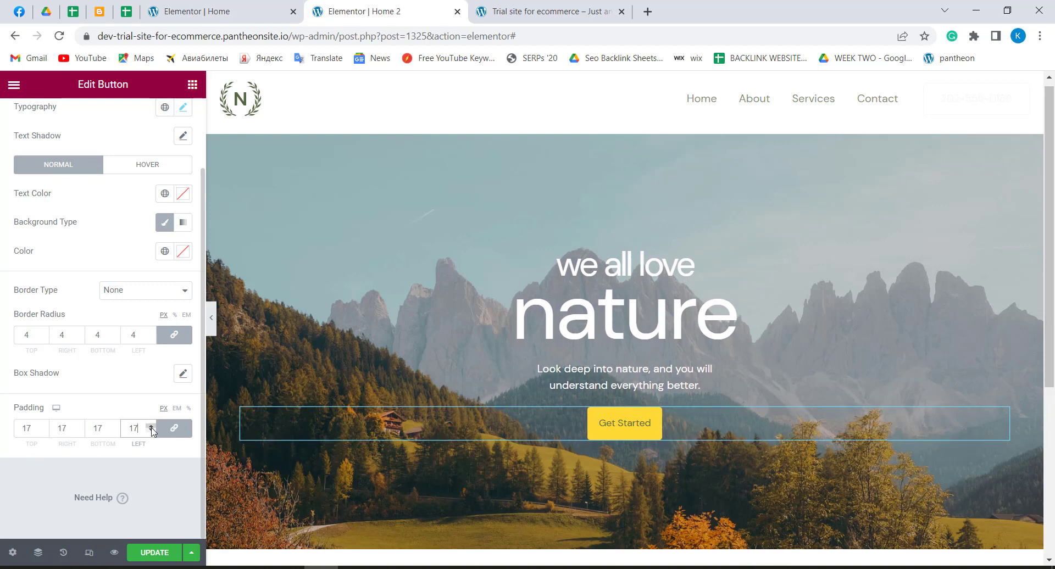
# Unlink the Home 2 button's padding values and set its right padding to 40 px
pyautogui.click(168, 432)
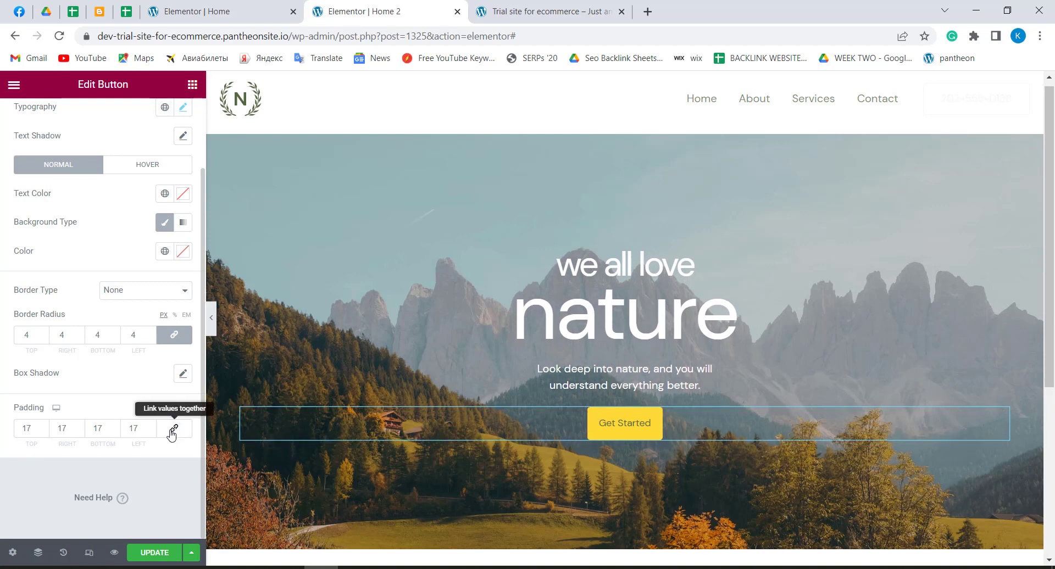
pyautogui.click(80, 426)
pyautogui.click(79, 426)
pyautogui.click(80, 427)
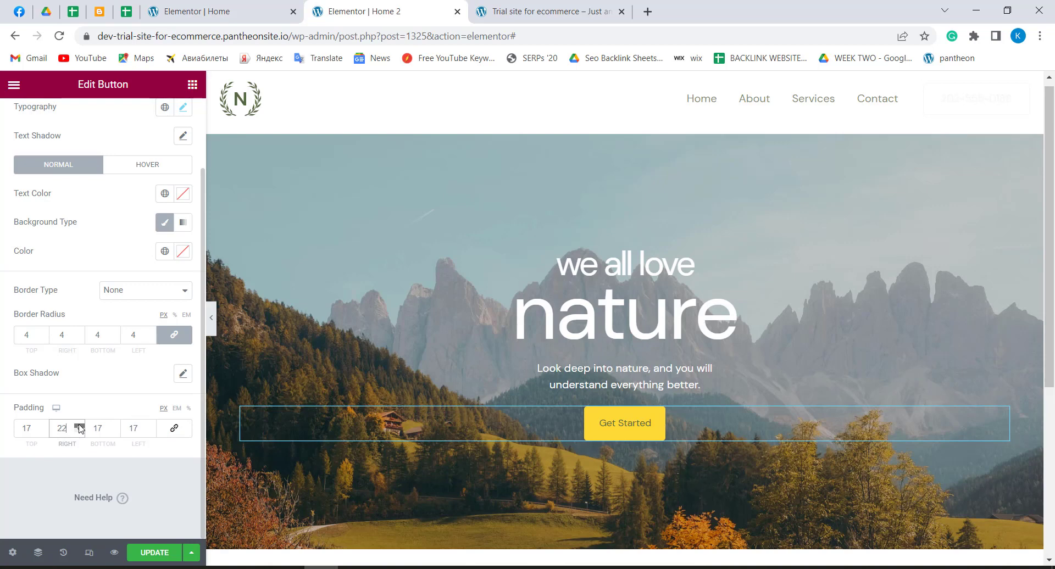
pyautogui.click(80, 427)
pyautogui.click(80, 426)
pyautogui.click(80, 426)
pyautogui.click(80, 426)
pyautogui.click(80, 426)
pyautogui.click(80, 426)
pyautogui.click(80, 426)
pyautogui.click(80, 427)
pyautogui.click(79, 426)
pyautogui.click(79, 426)
pyautogui.click(79, 426)
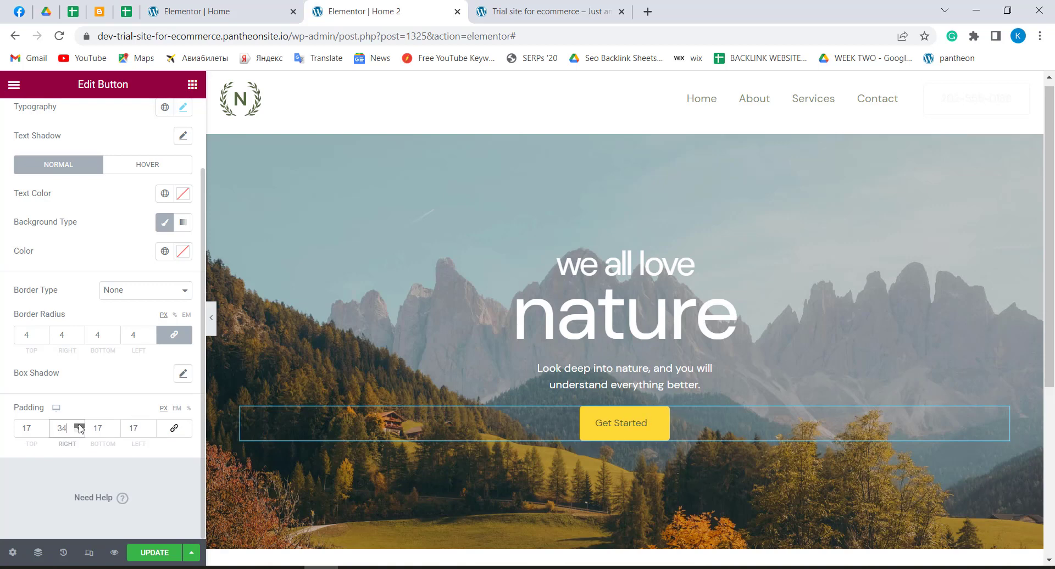
pyautogui.click(79, 426)
pyautogui.click(79, 427)
pyautogui.click(80, 427)
pyautogui.click(80, 426)
pyautogui.click(79, 426)
# Set the Home 2 button's left padding to 40 px and check it against the Home page button's padding
pyautogui.click(150, 426)
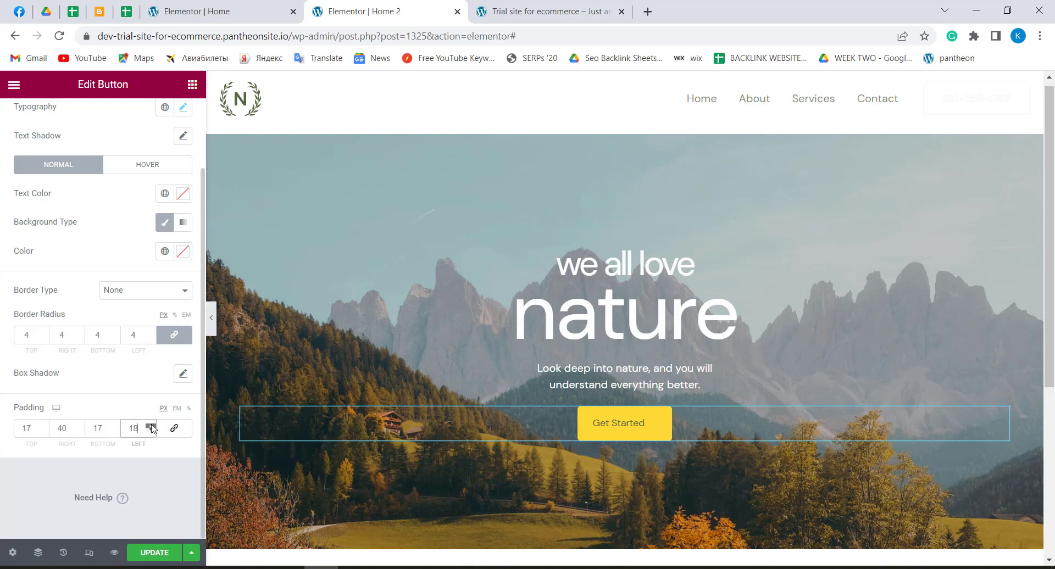
pyautogui.click(151, 426)
pyautogui.click(150, 426)
pyautogui.click(151, 425)
pyautogui.click(151, 426)
pyautogui.click(150, 426)
pyautogui.click(151, 426)
pyautogui.click(150, 427)
pyautogui.click(151, 427)
pyautogui.click(151, 426)
pyautogui.click(151, 427)
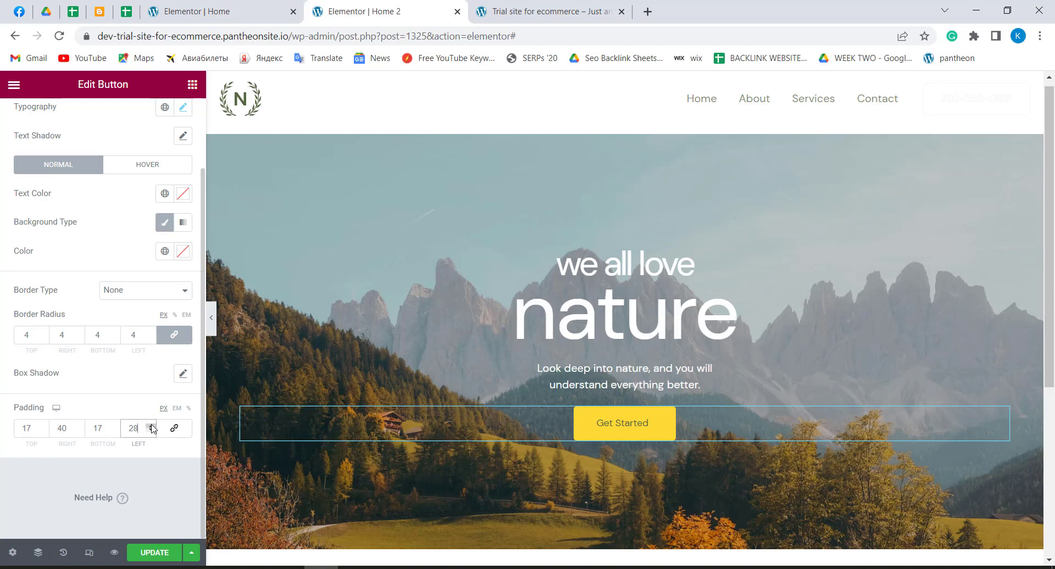
pyautogui.click(151, 427)
pyautogui.click(150, 426)
pyautogui.click(151, 426)
pyautogui.click(151, 427)
pyautogui.click(151, 426)
pyautogui.click(151, 427)
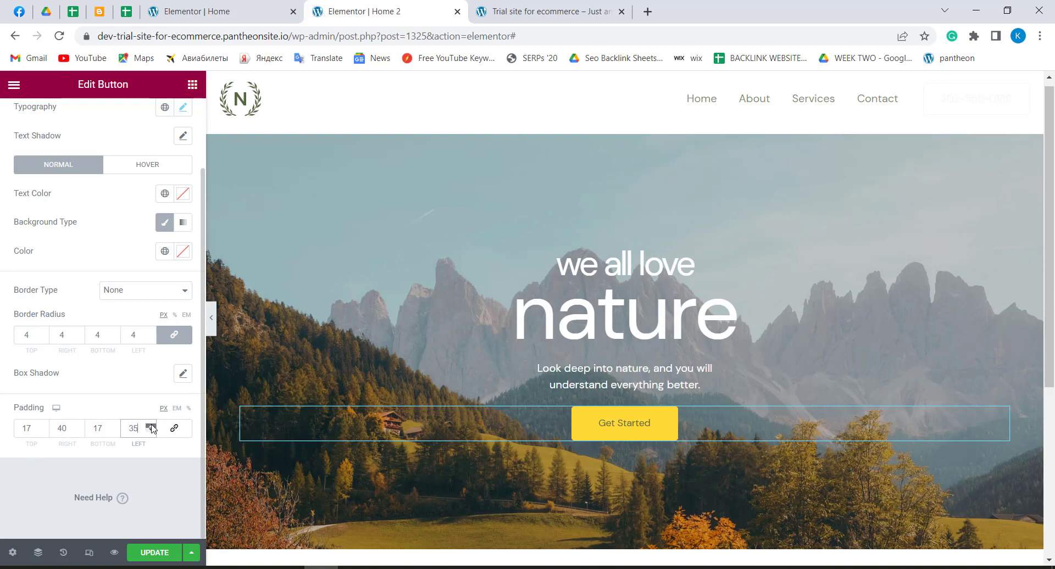
pyautogui.click(151, 427)
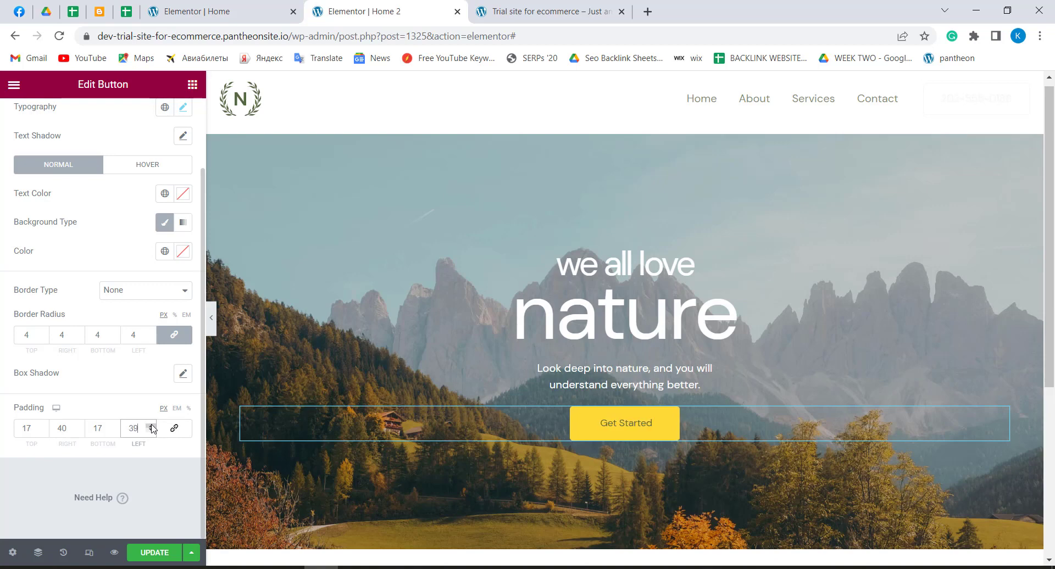
pyautogui.click(151, 426)
pyautogui.click(205, 5)
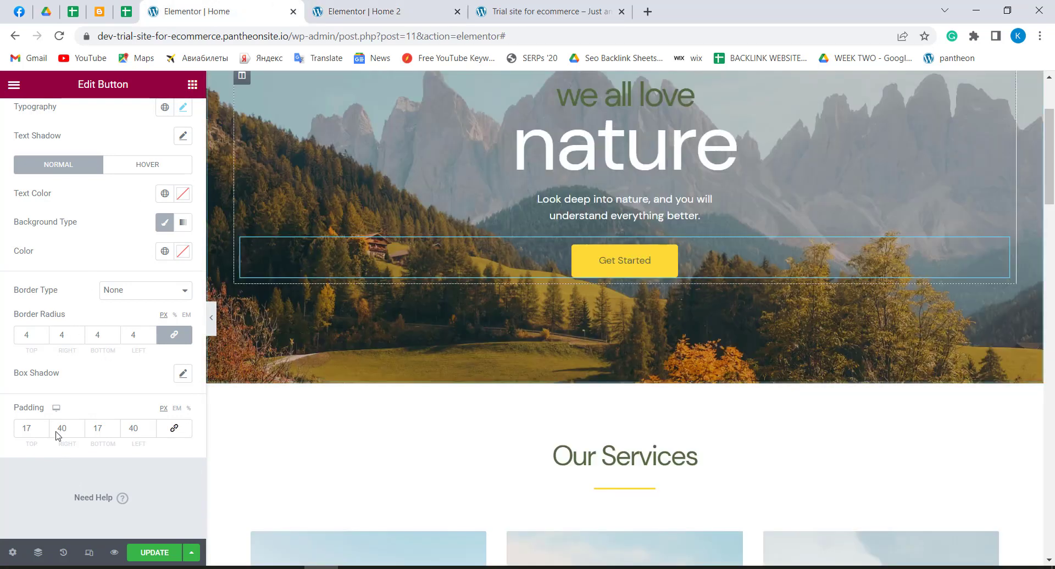
pyautogui.click(341, 11)
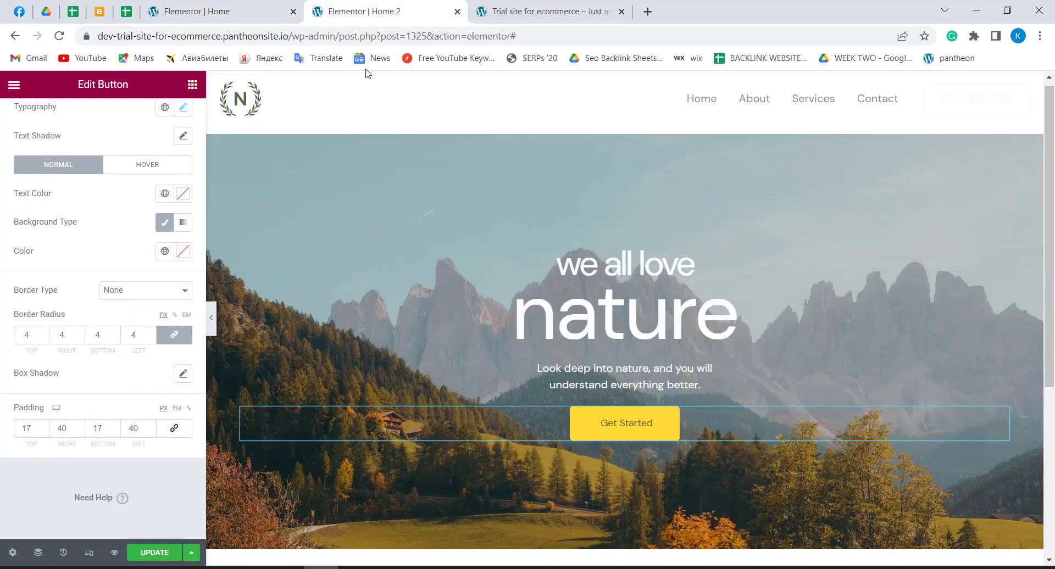
# Look over the Home 2 hero section and publish the changes with Update
pyautogui.scroll(-5, 551, 339)
pyautogui.scroll(4, 550, 328)
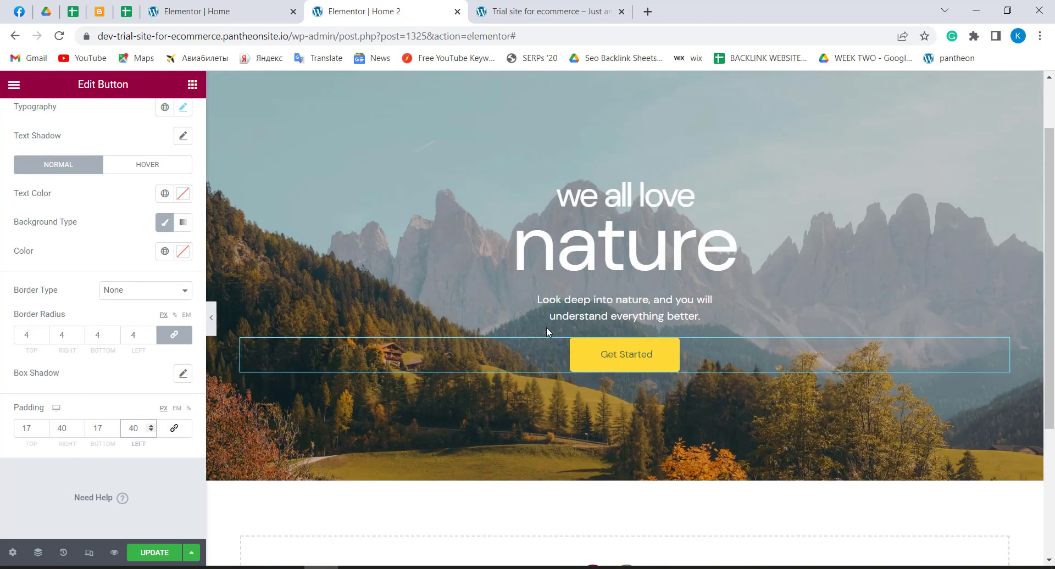
pyautogui.click(155, 552)
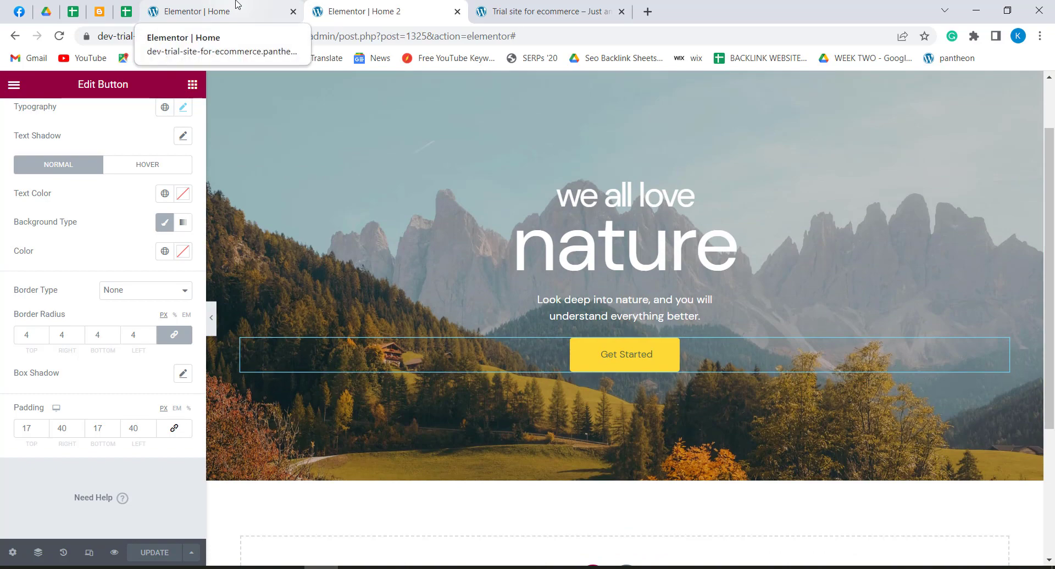
# Compare the Home page's hero section with the Home 2 version in the two editors
pyautogui.click(237, 5)
pyautogui.scroll(-2, 352, 307)
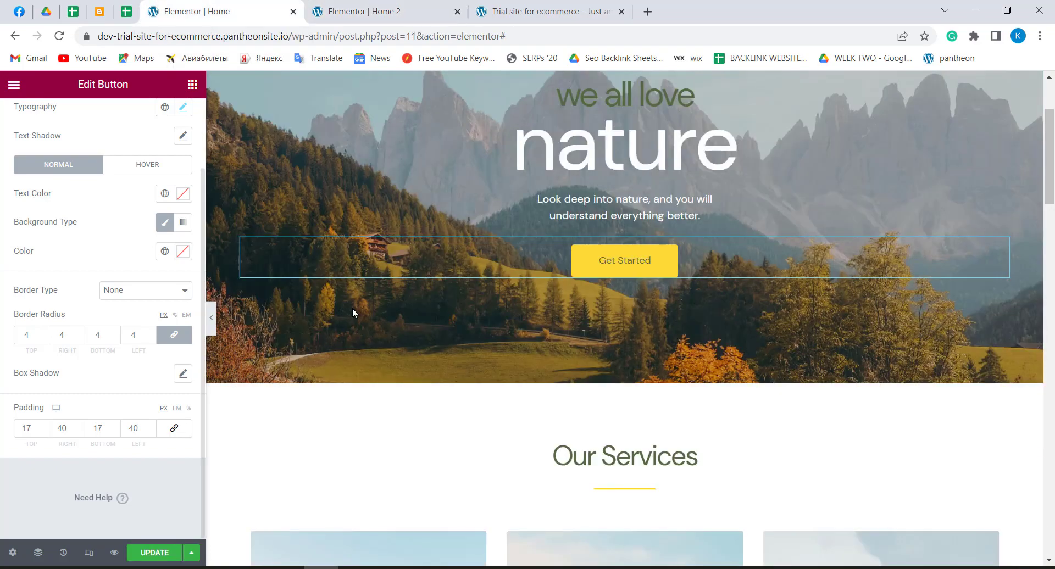
pyautogui.scroll(-5, 702, 381)
pyautogui.scroll(8, 702, 381)
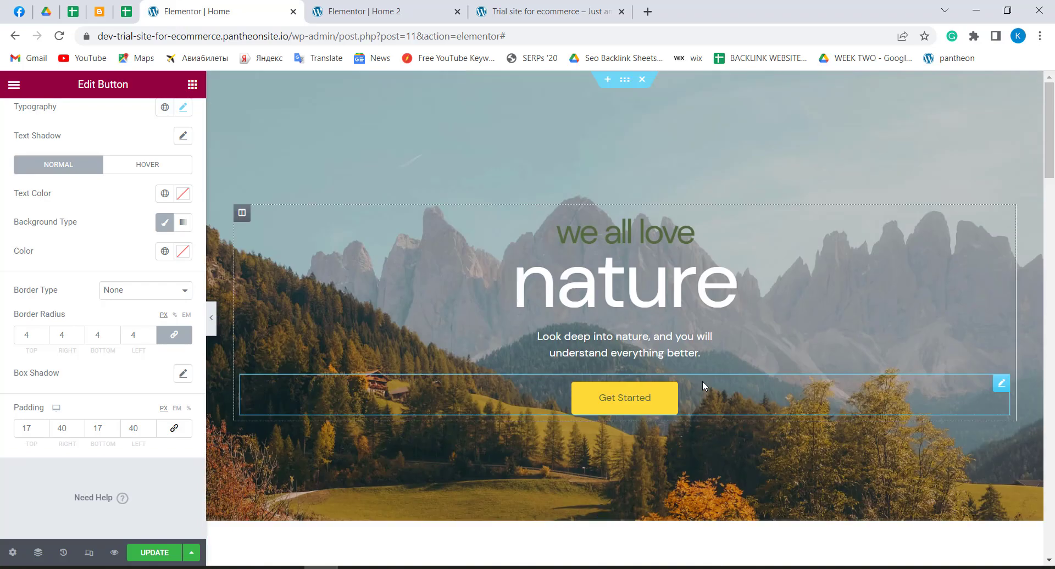
pyautogui.click(379, 11)
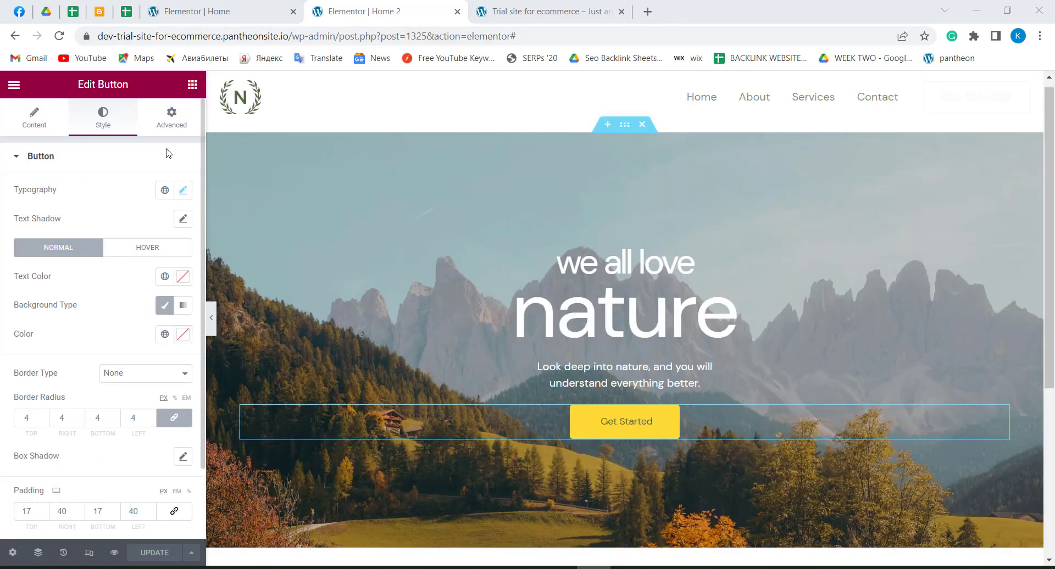
# Exit the Home page's Elementor editor to the WordPress dashboard
pyautogui.click(177, 5)
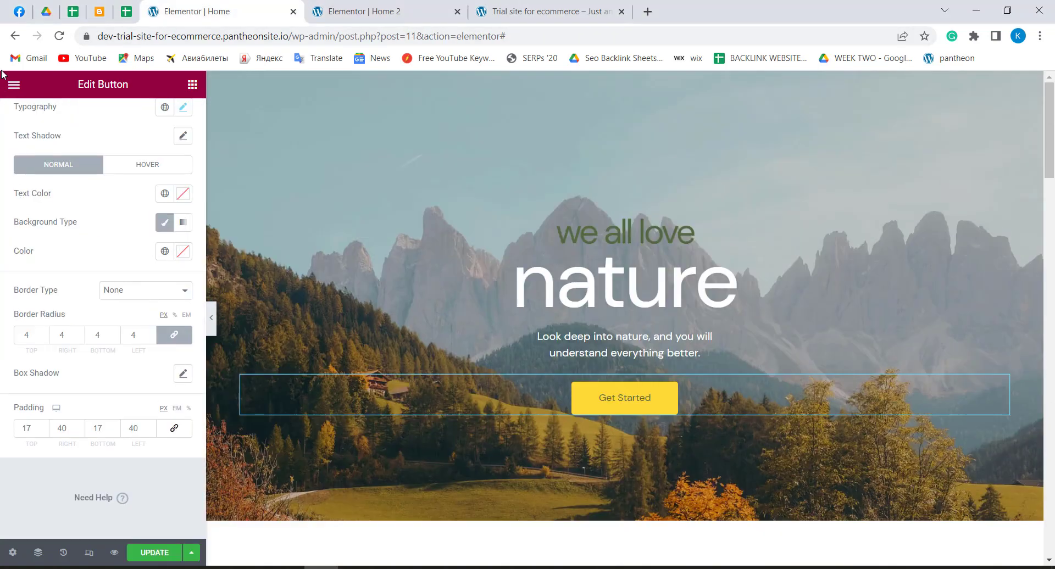
pyautogui.click(12, 86)
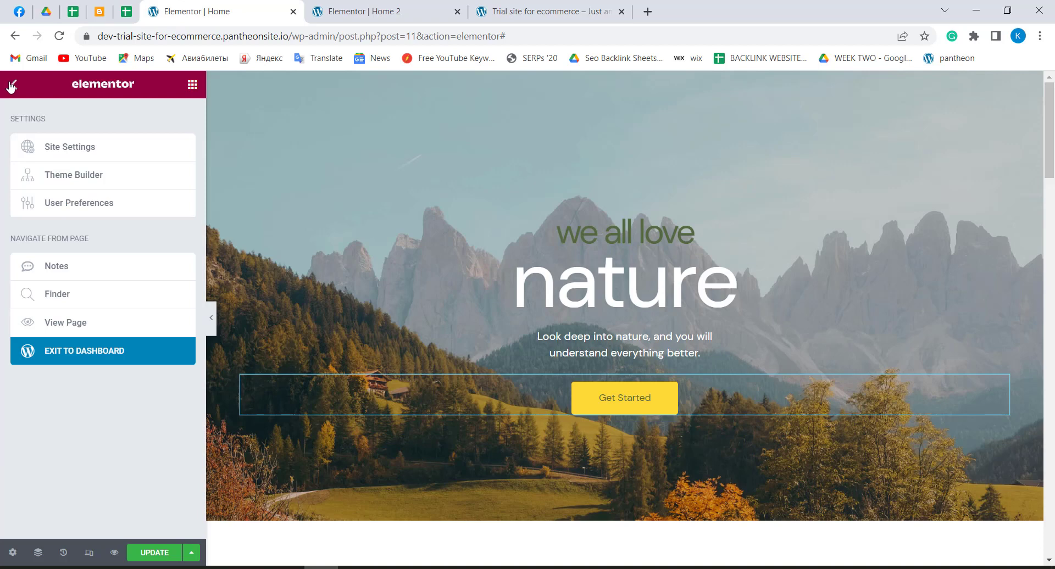
pyautogui.click(121, 364)
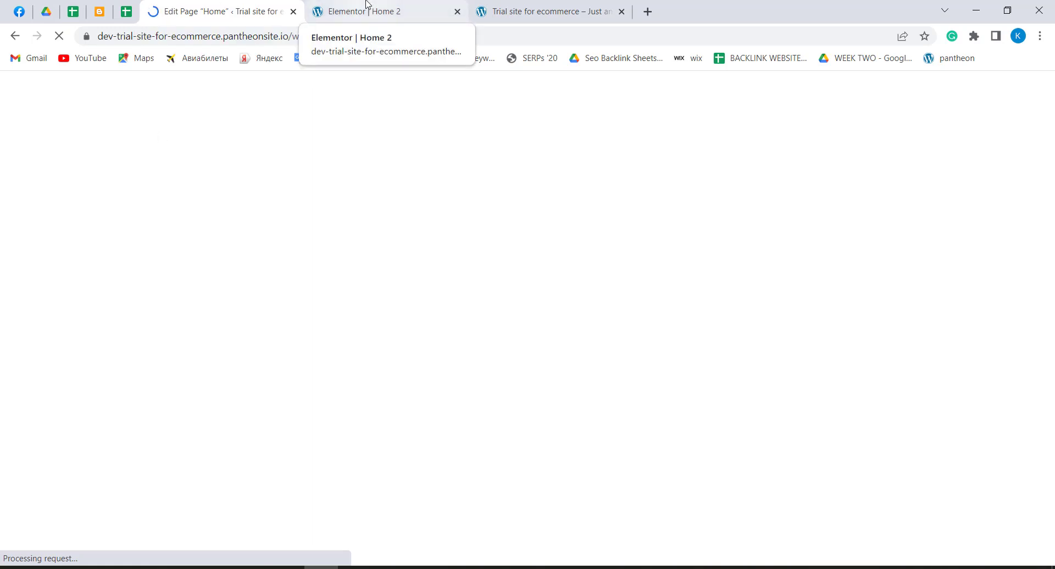
# Review the hero section of the published Home page on the live site
pyautogui.click(412, 5)
pyautogui.click(515, 11)
pyautogui.scroll(-6, 411, 211)
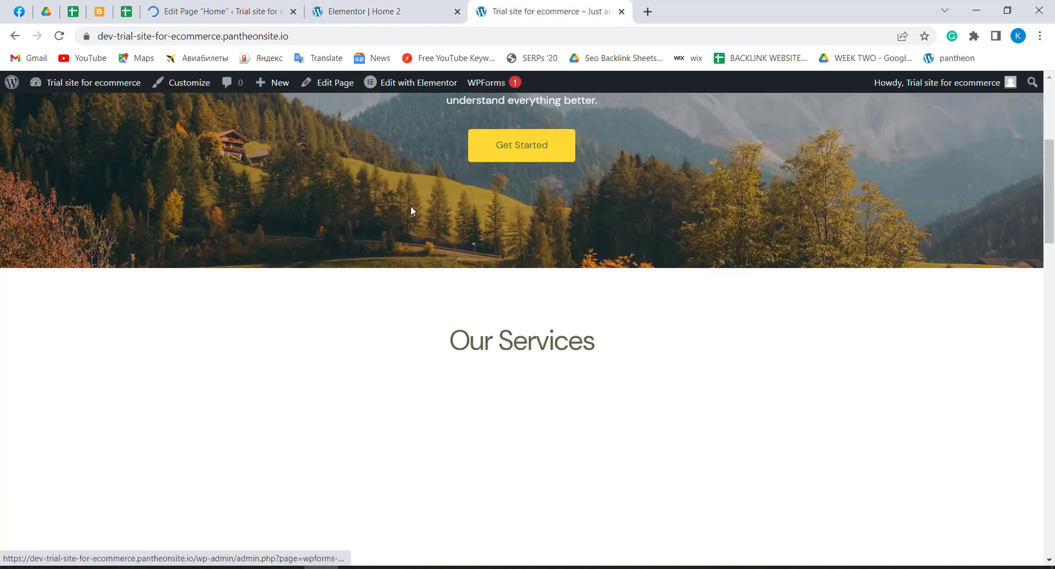
pyautogui.scroll(2, 410, 211)
pyautogui.scroll(3, 410, 211)
pyautogui.scroll(-1, 411, 209)
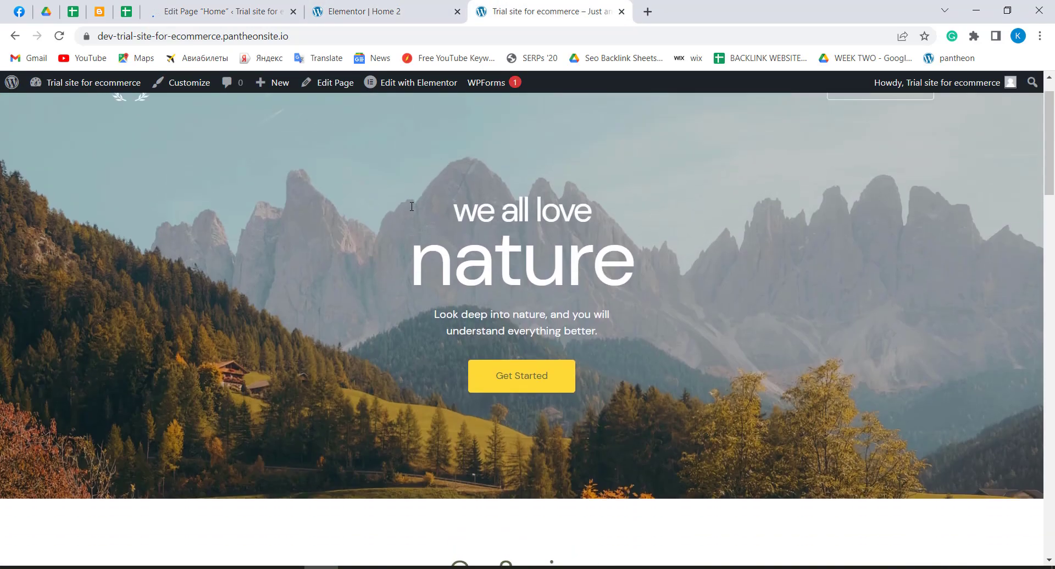
pyautogui.scroll(1, 503, 162)
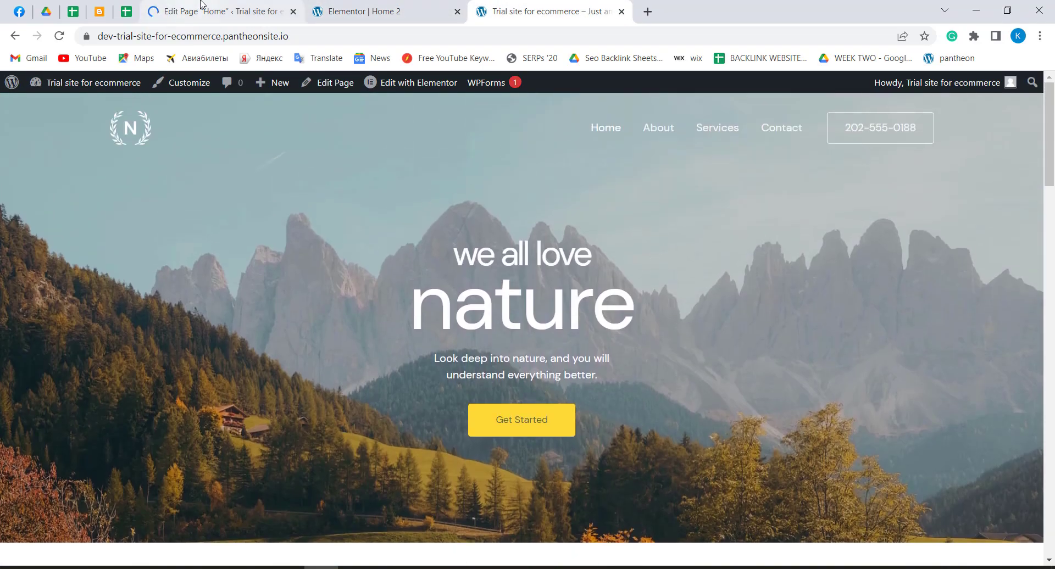
# View the published Home 2 page from the WordPress pages list and examine it from header to footer
pyautogui.click(176, 5)
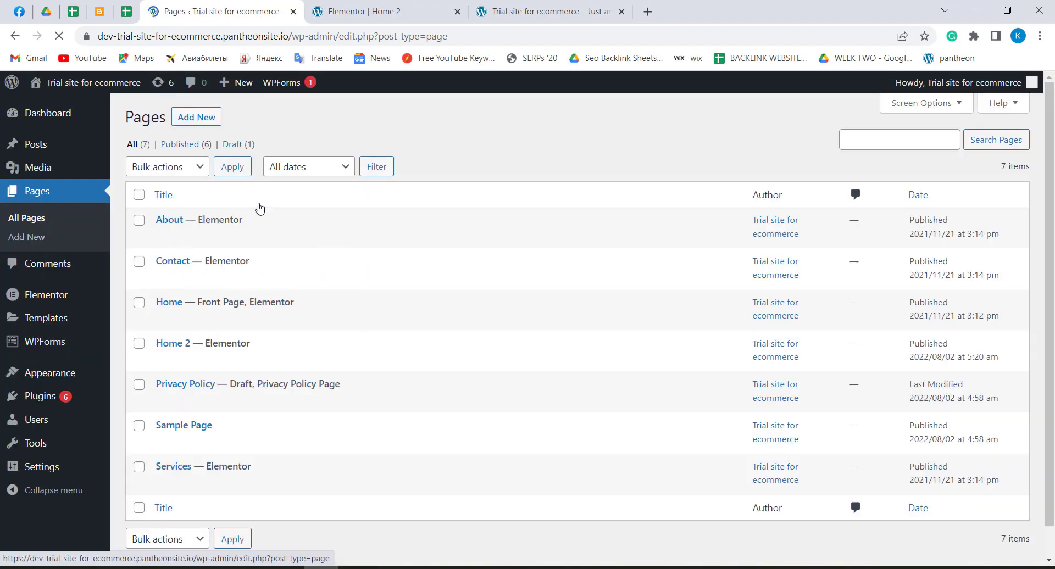
pyautogui.moveTo(193, 357)
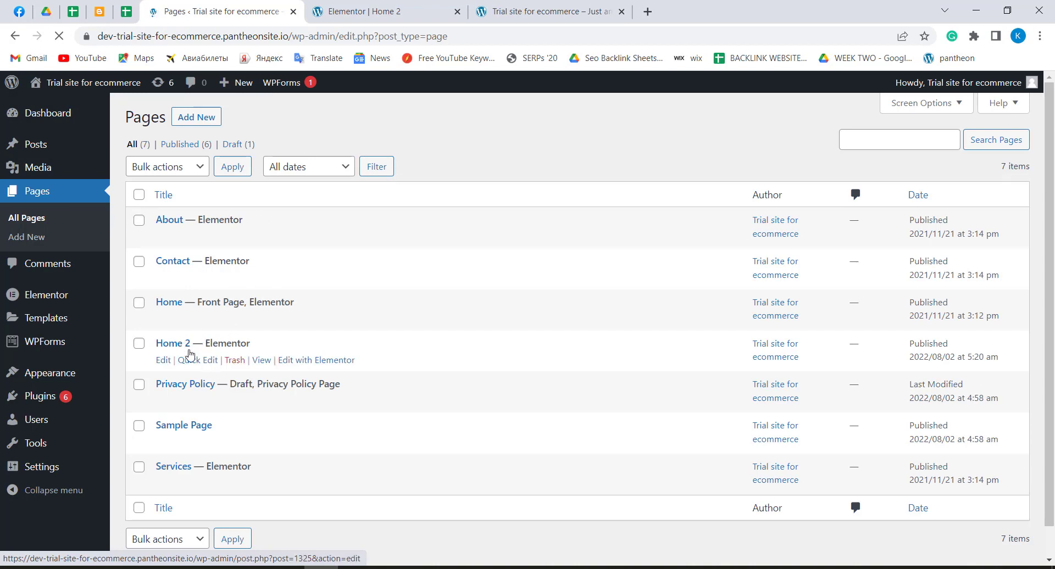
pyautogui.click(262, 361)
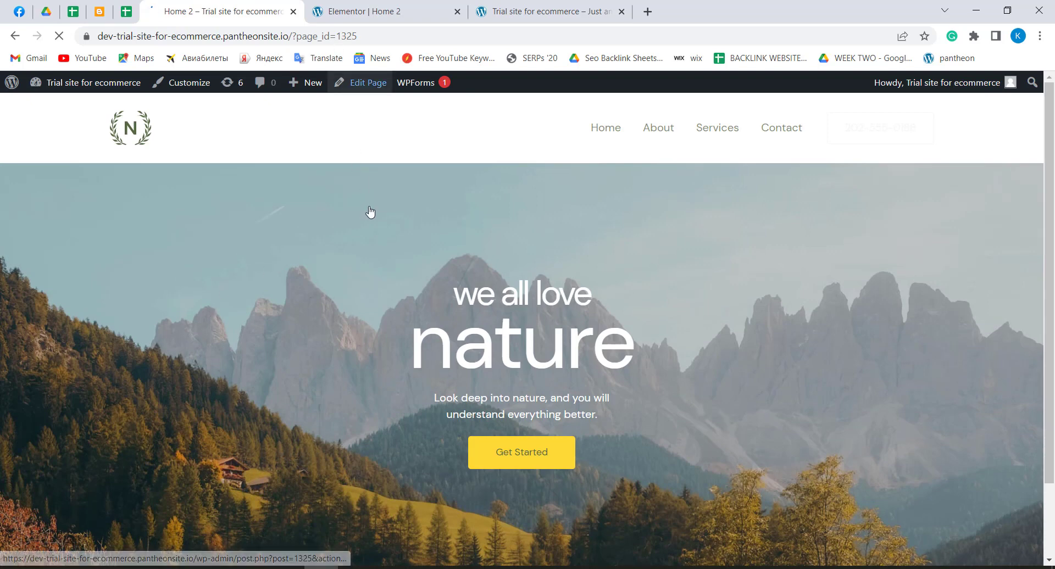
pyautogui.scroll(-2, 379, 198)
pyautogui.scroll(2, 380, 193)
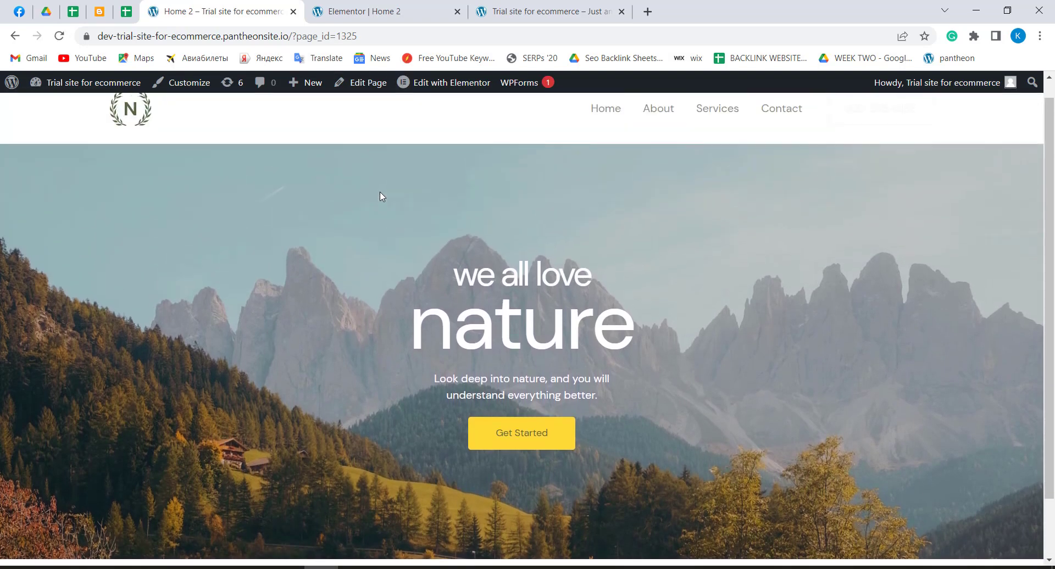
pyautogui.scroll(-2, 380, 193)
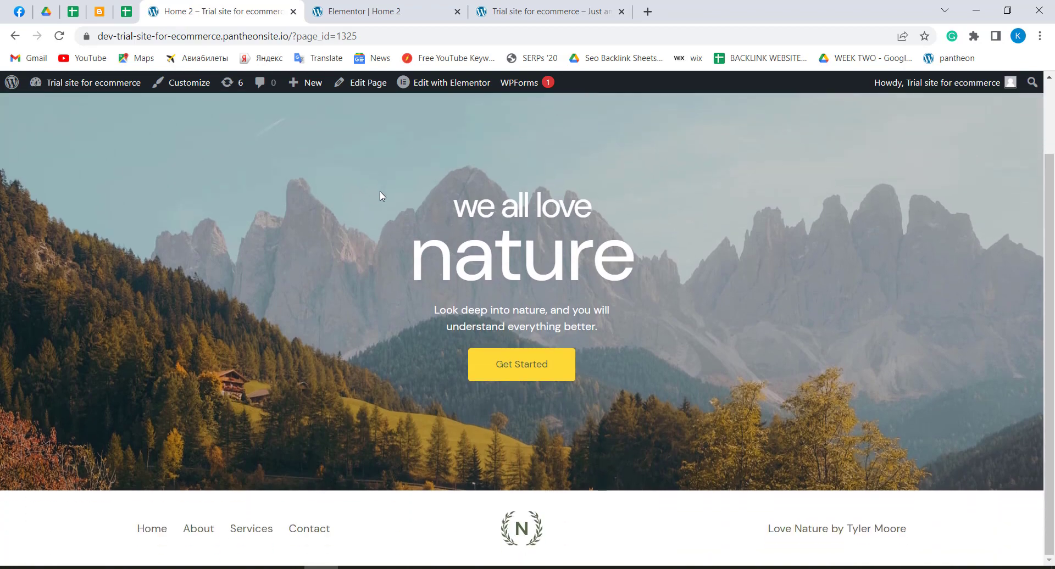
pyautogui.scroll(2, 380, 192)
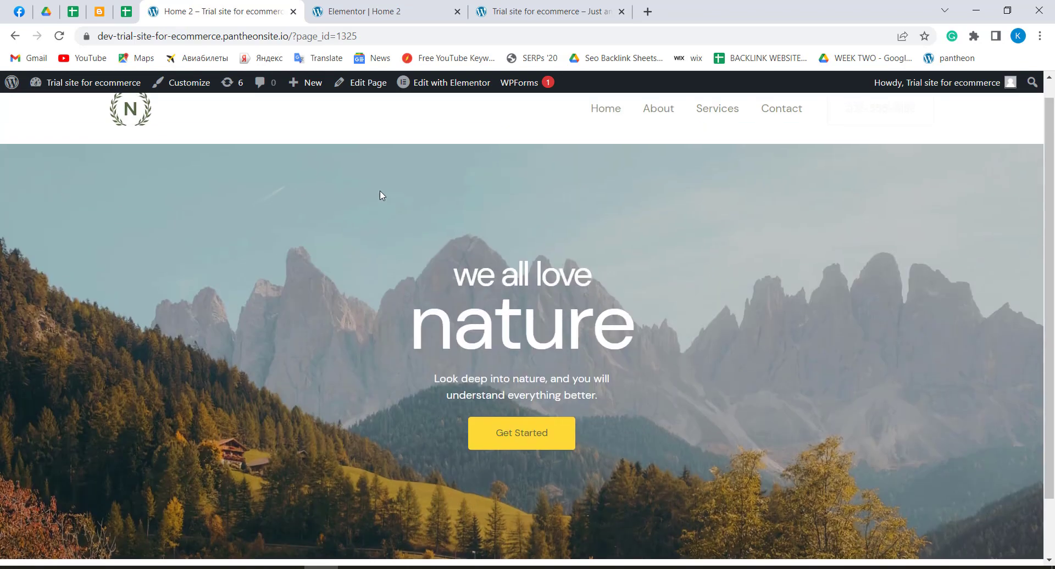
pyautogui.scroll(-2, 380, 192)
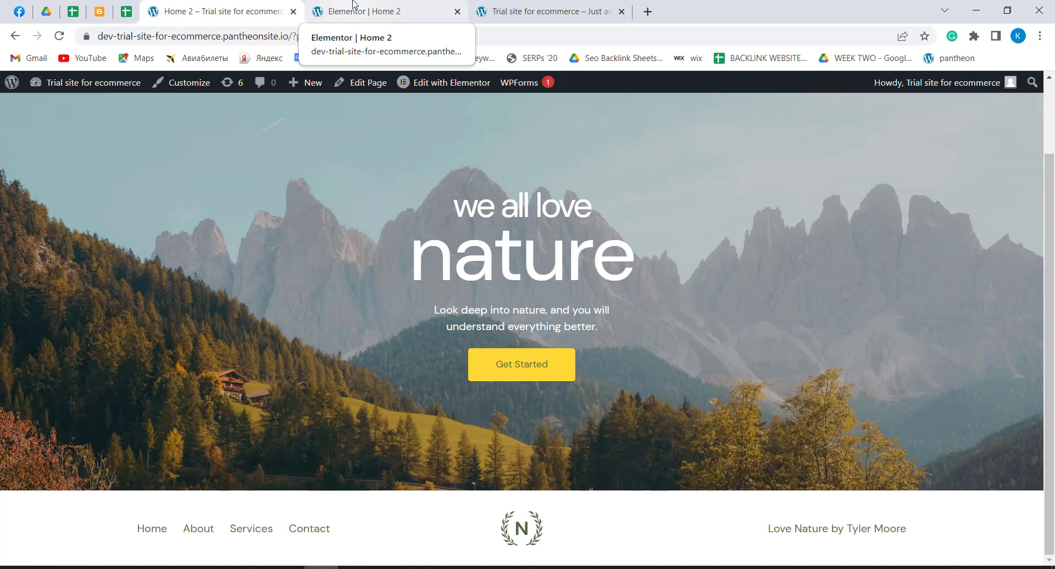
# Compare the published Home 2 page's hero section with the live Home page's
pyautogui.click(354, 4)
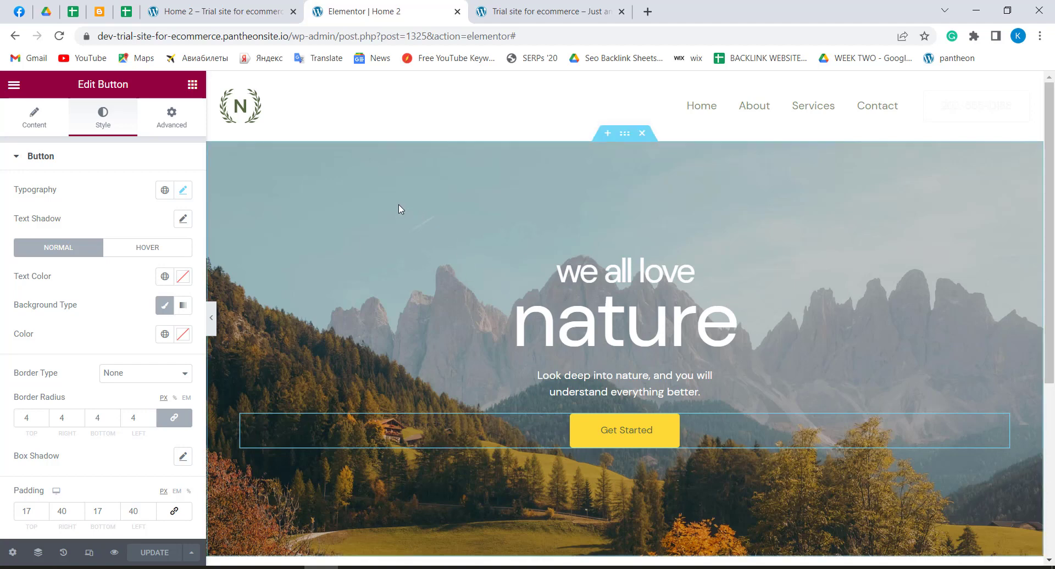
pyautogui.click(187, 4)
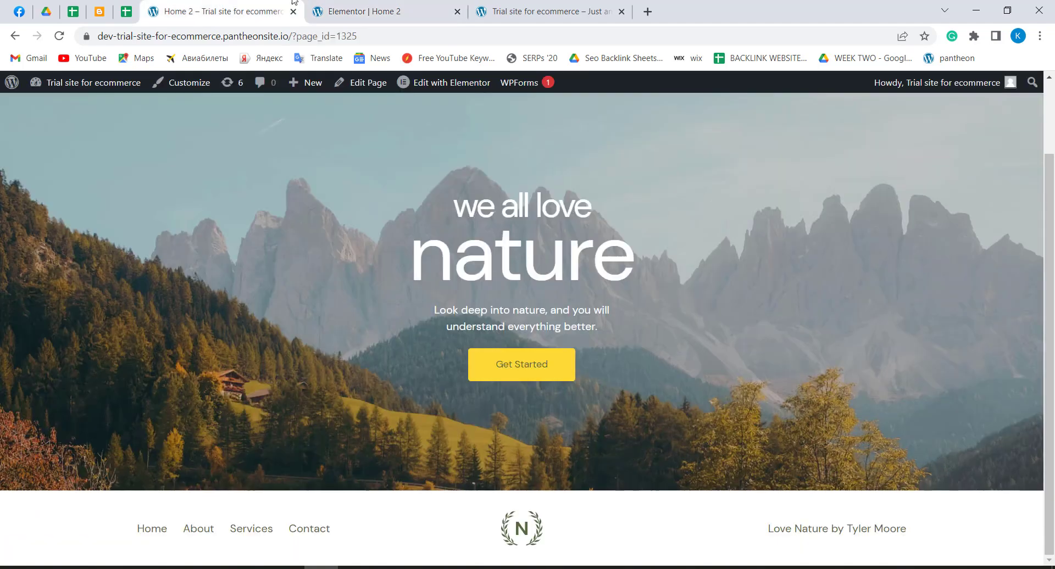
pyautogui.click(525, 5)
pyautogui.scroll(-1, 451, 183)
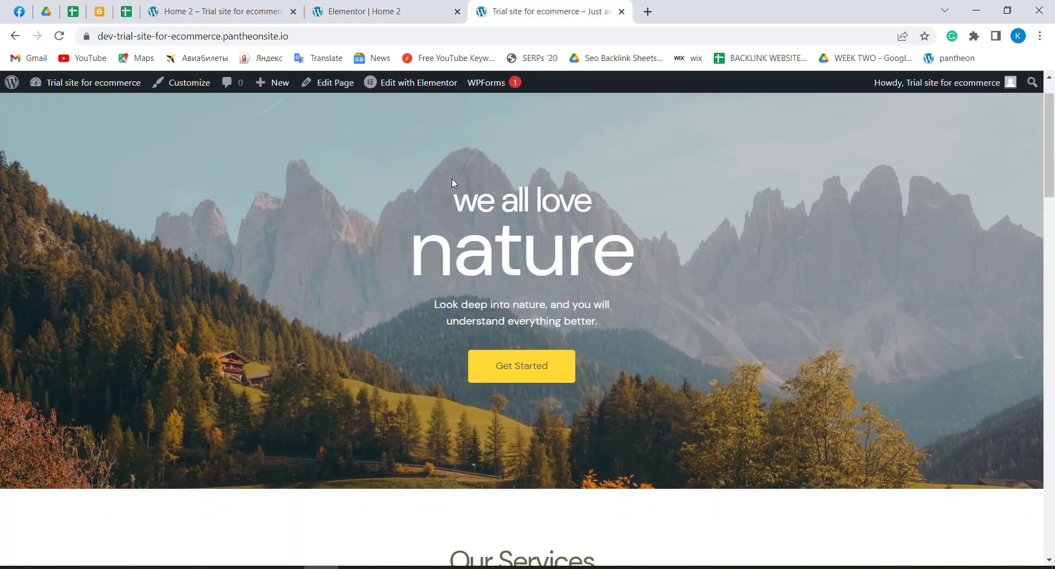
pyautogui.scroll(1, 451, 183)
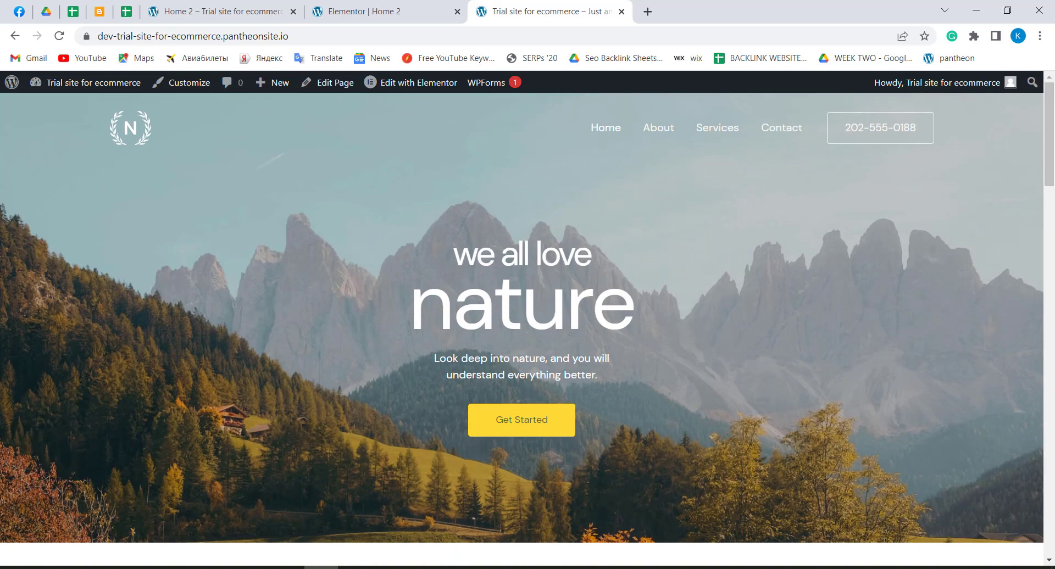
pyautogui.click(208, 9)
pyautogui.scroll(2, 361, 191)
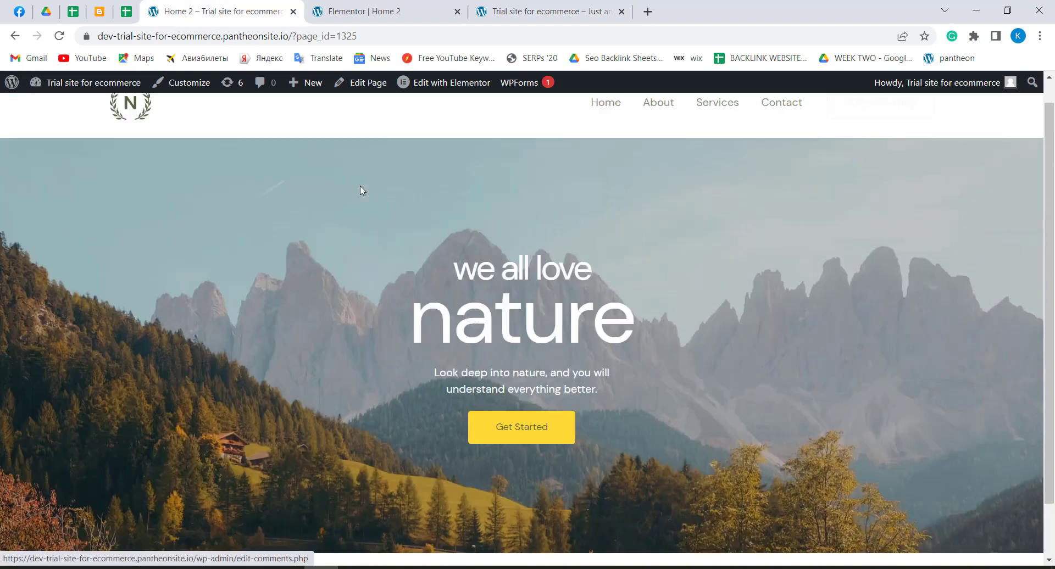
pyautogui.scroll(-2, 360, 190)
pyautogui.scroll(2, 361, 190)
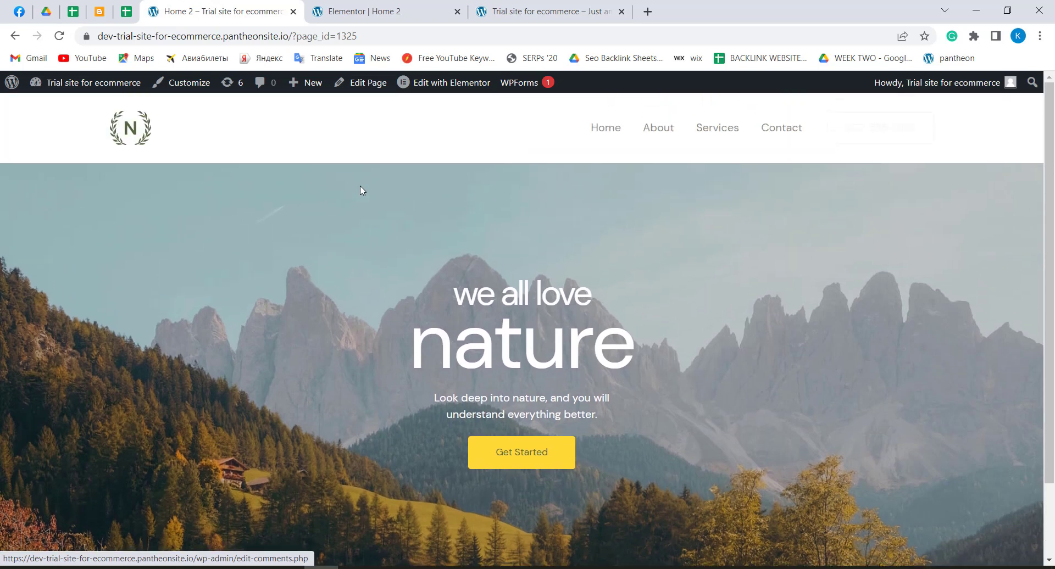
# Recheck the Home 2 header and hero in the editor and on the live page against the published Home page
pyautogui.click(352, 10)
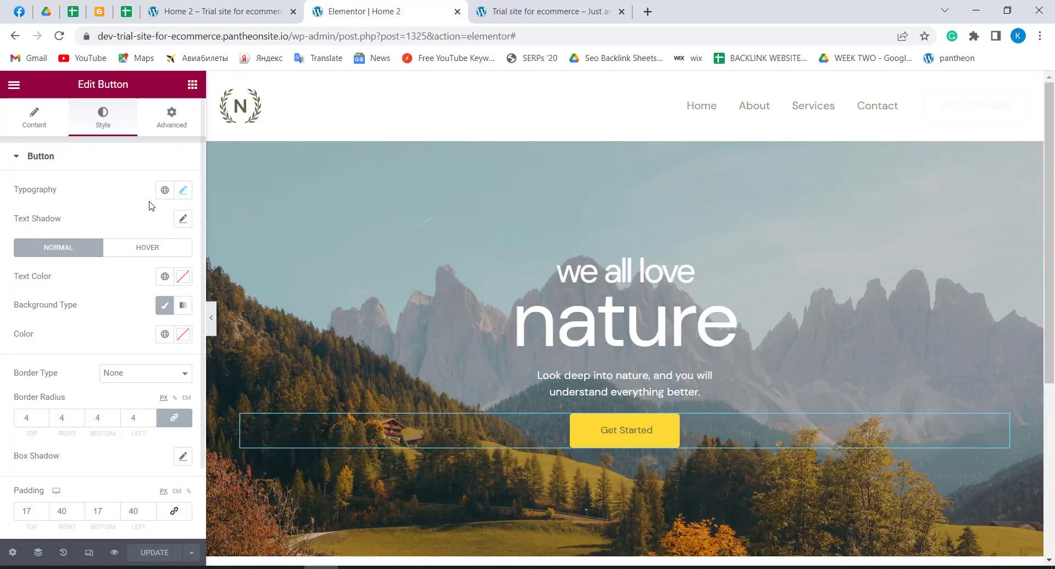
pyautogui.scroll(-2, 613, 232)
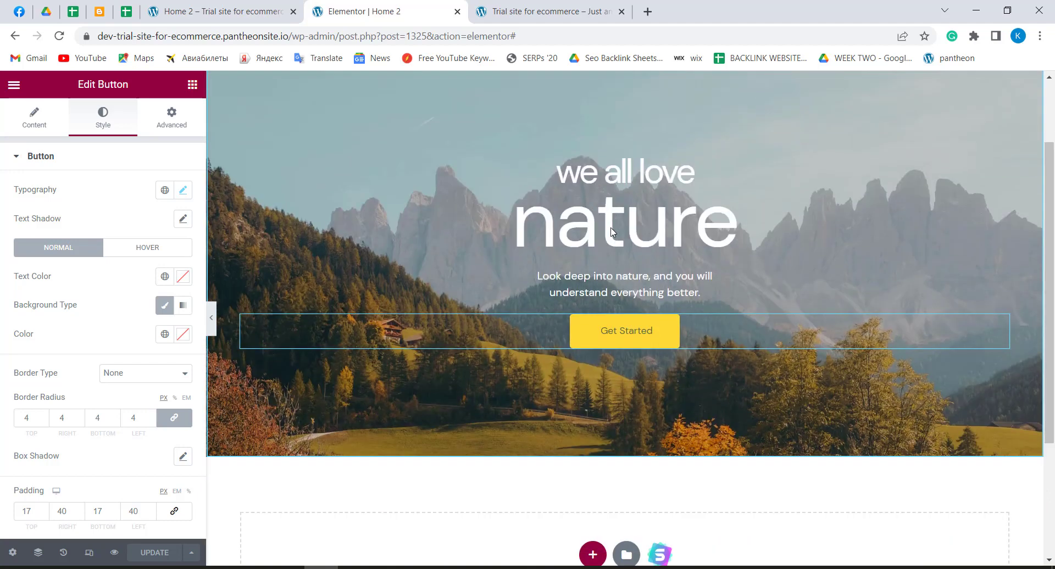
pyautogui.scroll(3, 612, 228)
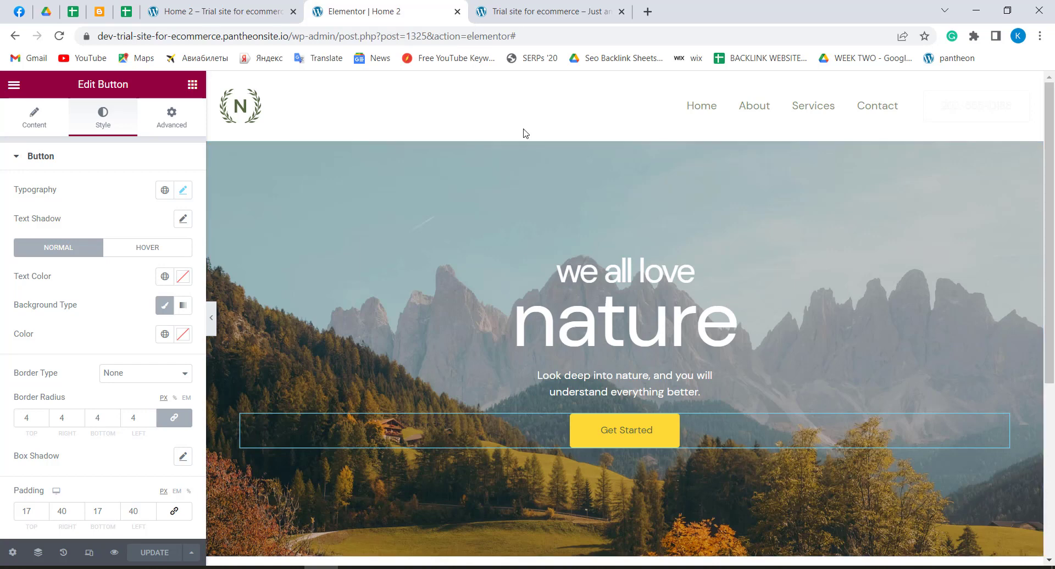
pyautogui.click(277, 7)
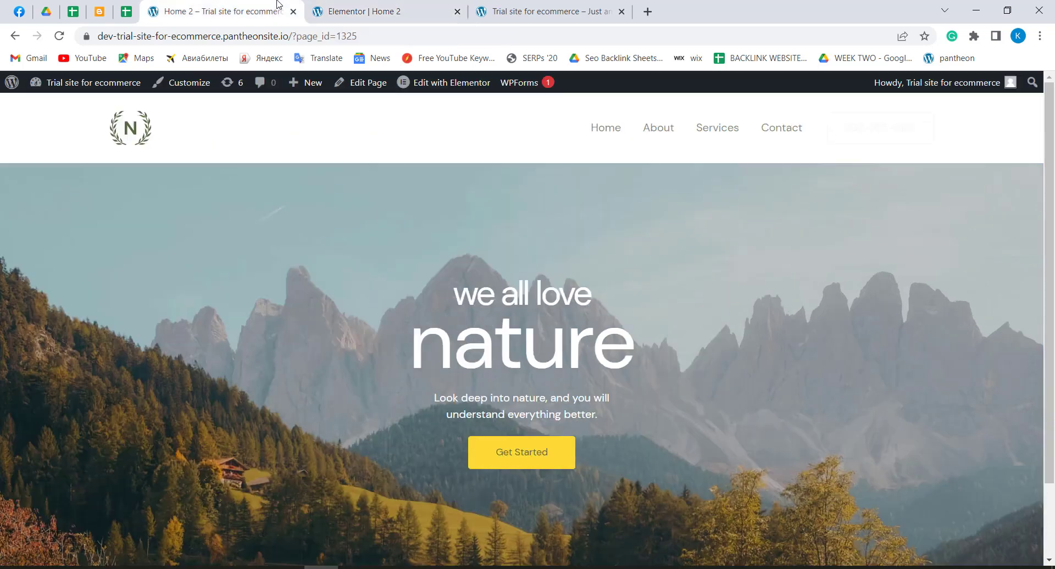
pyautogui.click(604, 128)
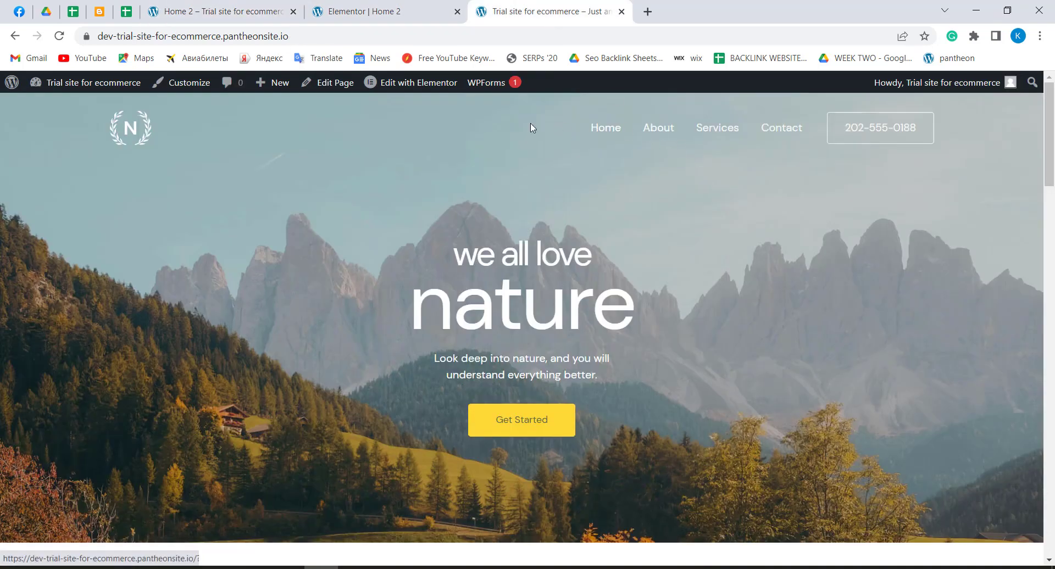
# Compare the live Home page's hero and services area with the published Home 2 page and its editor version
pyautogui.scroll(-5, 316, 110)
pyautogui.scroll(-2, 320, 158)
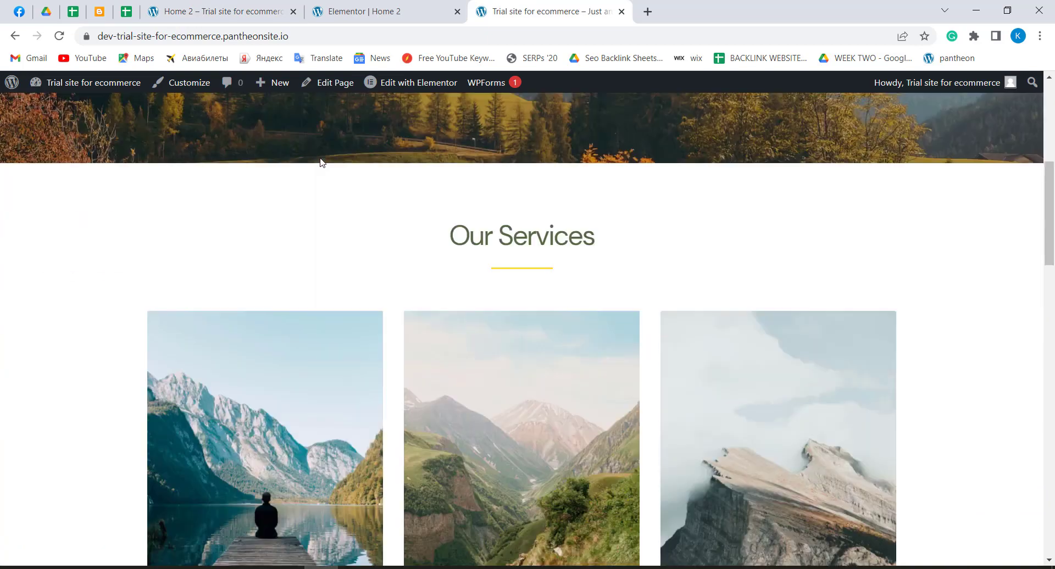
pyautogui.scroll(7, 320, 158)
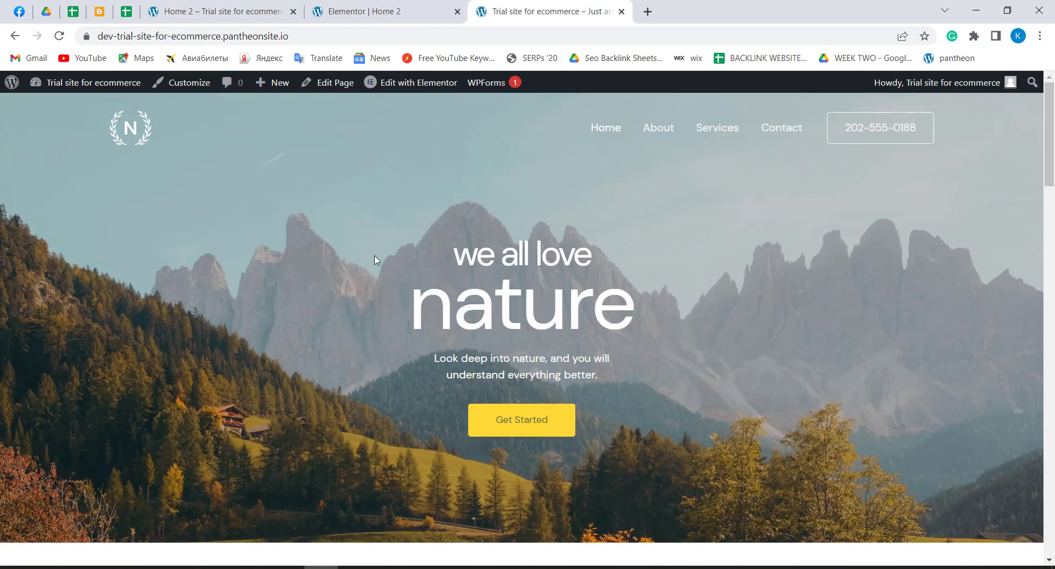
pyautogui.click(220, 10)
pyautogui.scroll(-2, 360, 269)
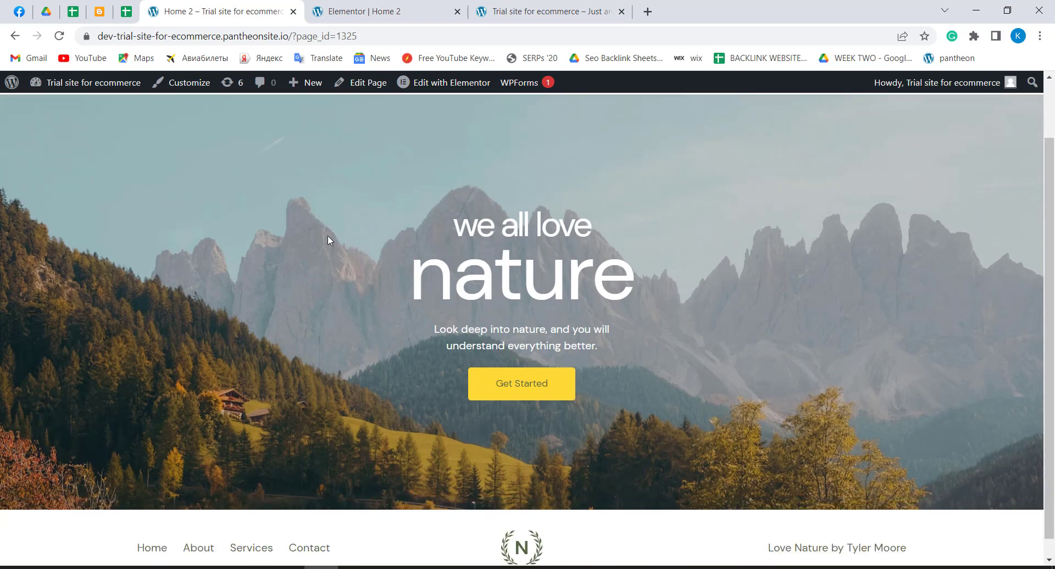
pyautogui.scroll(2, 327, 235)
pyautogui.click(352, 10)
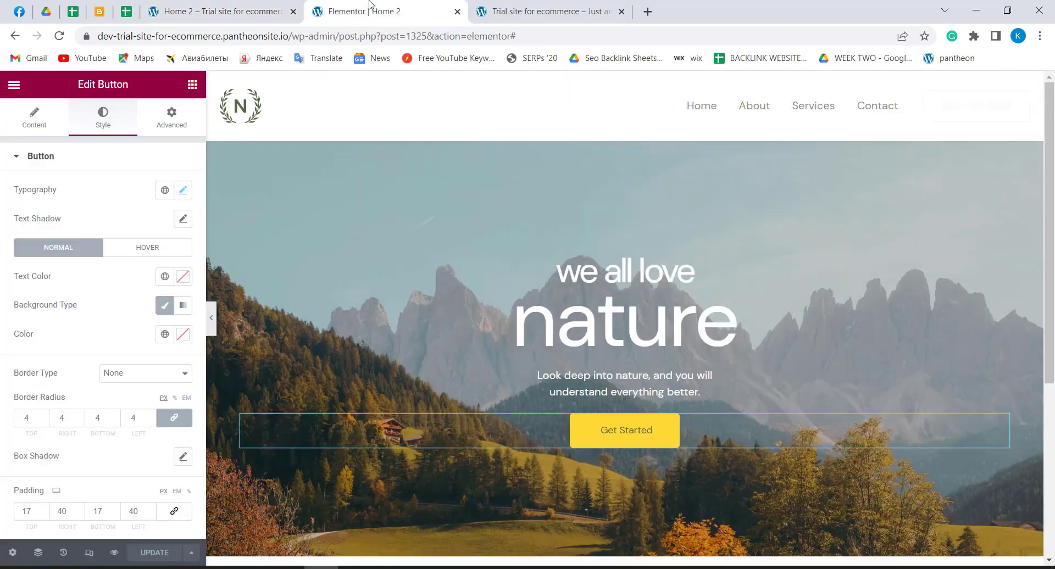
# Open the live Home page for editing in Elementor
pyautogui.click(494, 11)
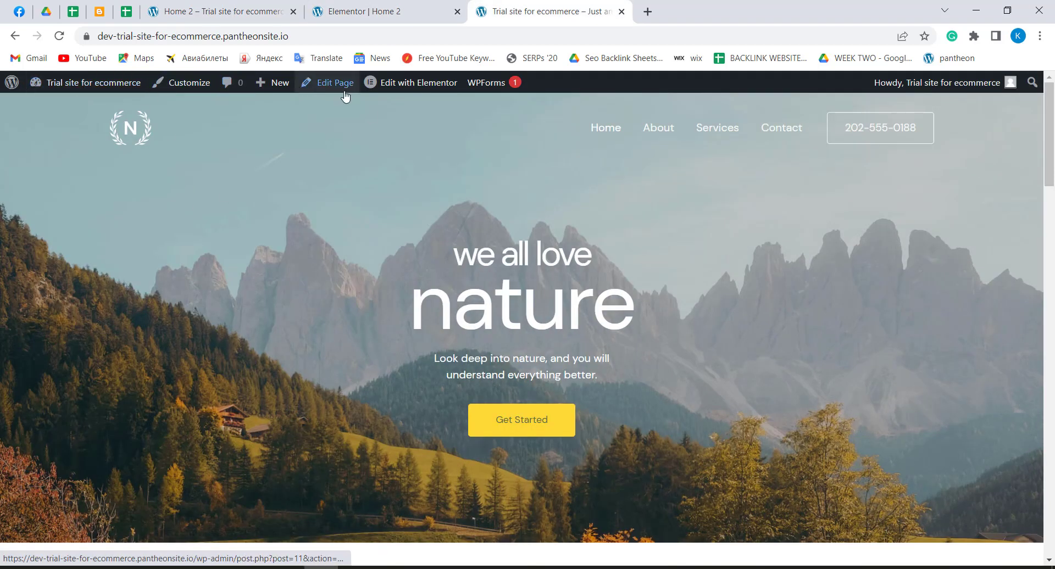
pyautogui.moveTo(439, 91)
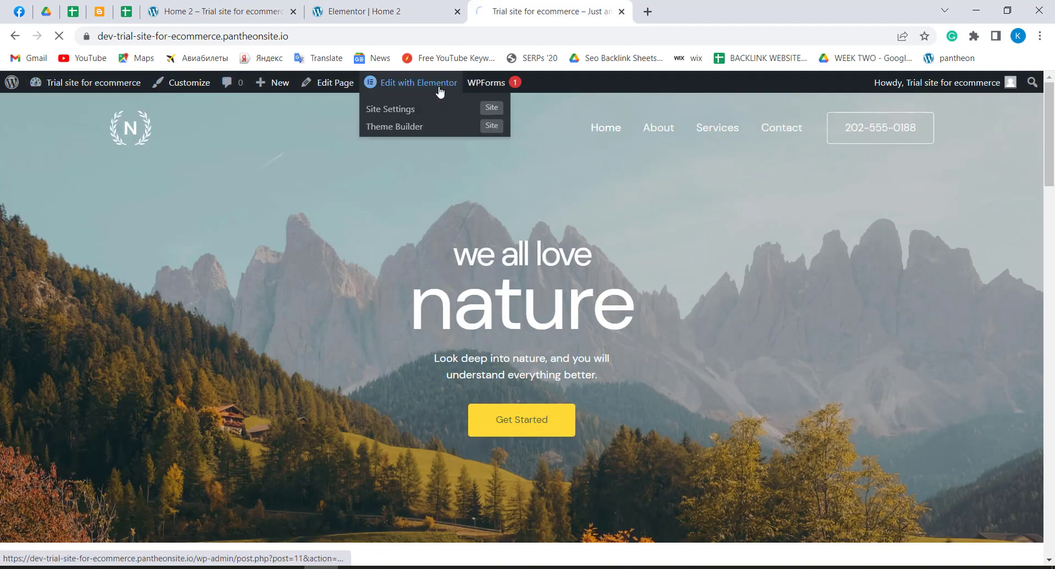
pyautogui.click(435, 109)
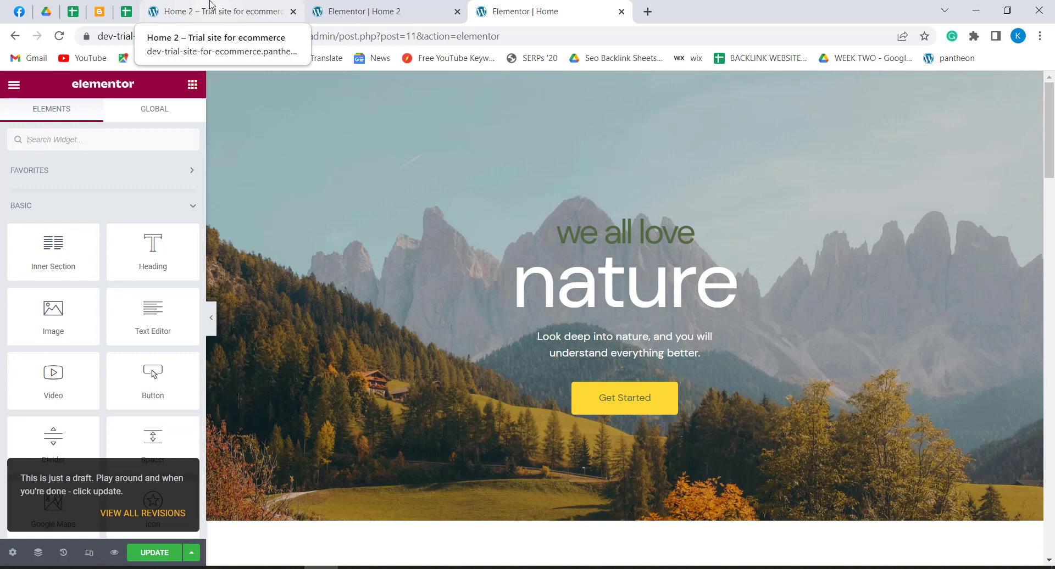
# Compare the published Home 2 page and its editor version with the Home page's hero and services sections in Elementor
pyautogui.click(210, 5)
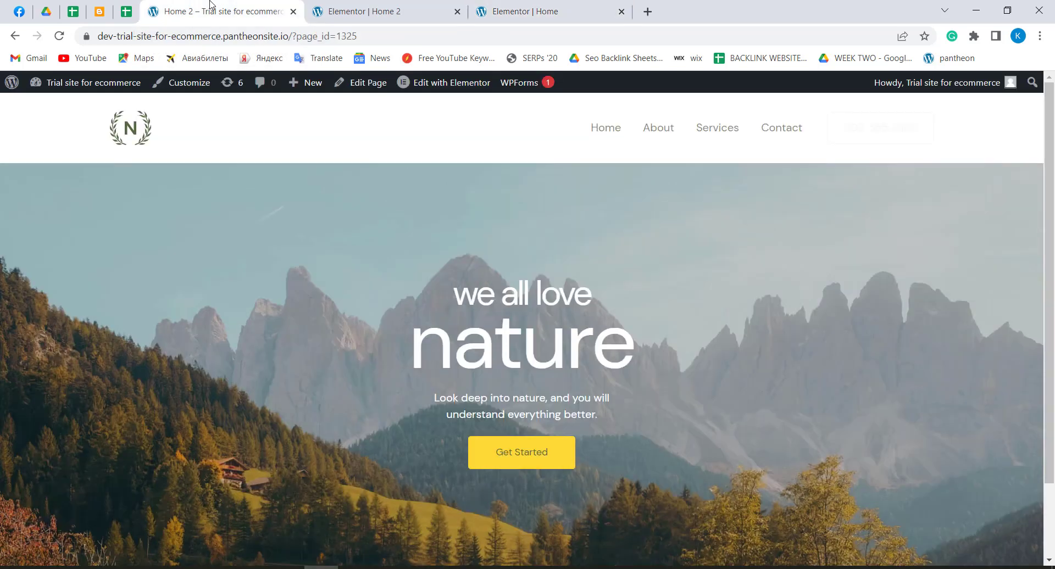
pyautogui.click(364, 11)
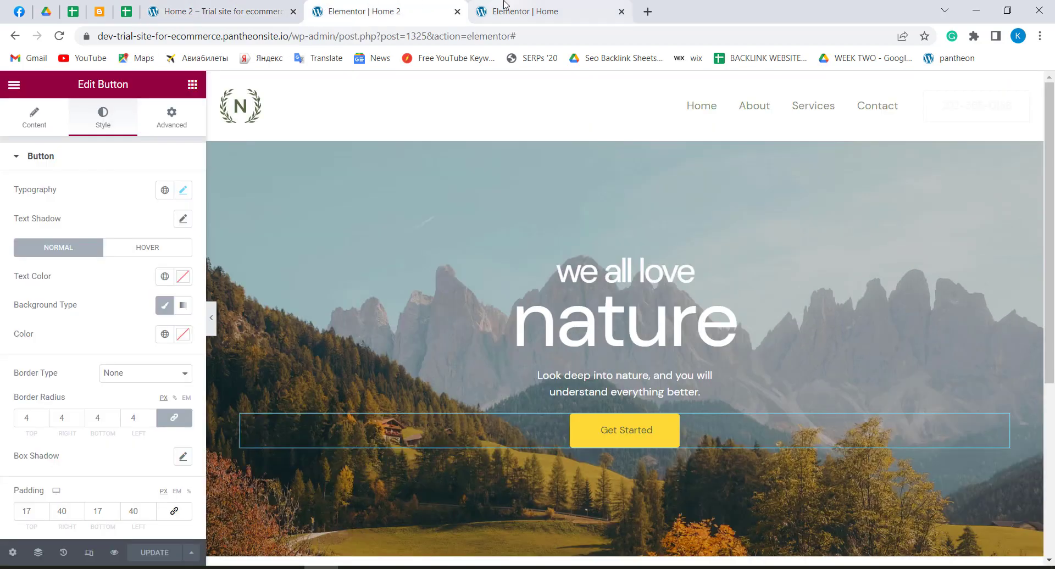
pyautogui.click(484, 11)
pyautogui.scroll(-5, 437, 210)
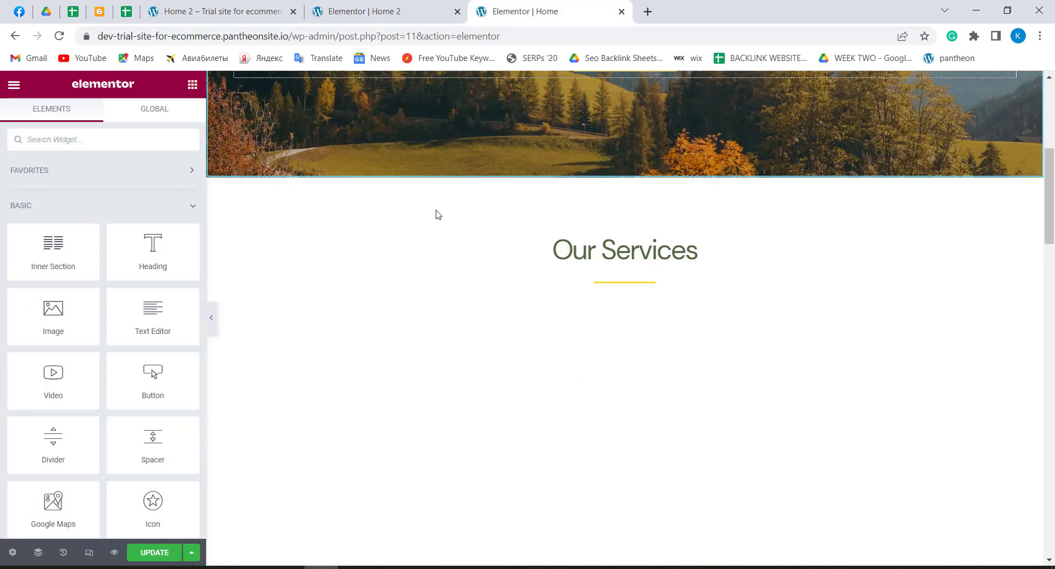
pyautogui.scroll(5, 436, 210)
pyautogui.scroll(-10, 490, 165)
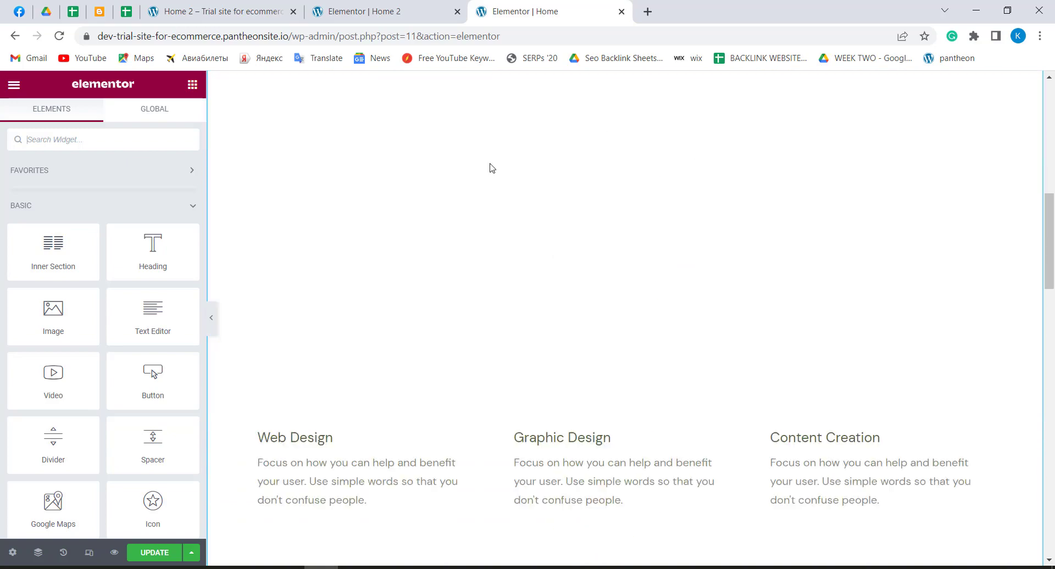
pyautogui.scroll(3, 492, 167)
pyautogui.scroll(7, 491, 168)
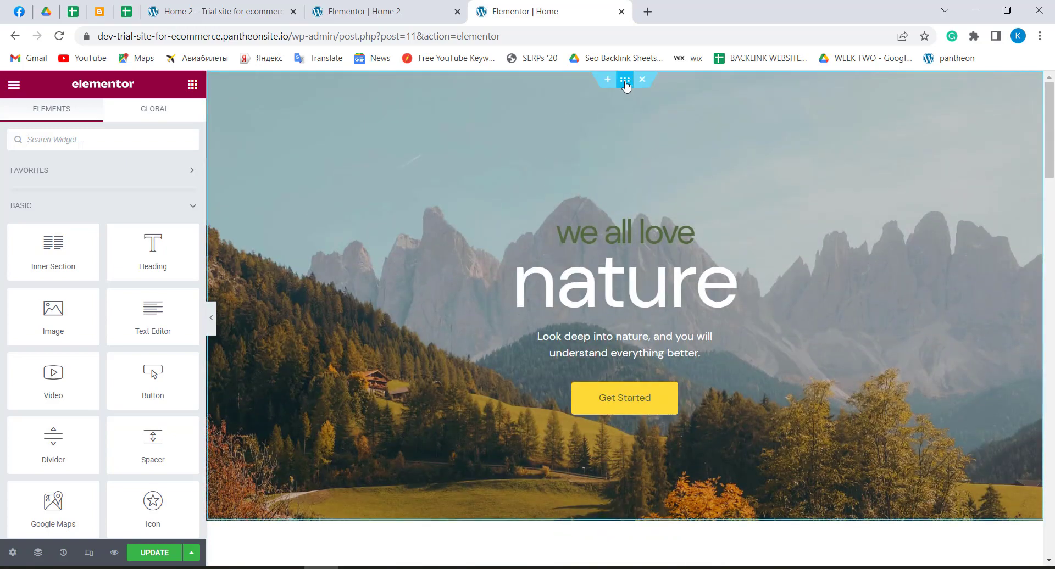
# Inspect the advanced margin and padding settings of the Home page's hero section
pyautogui.click(625, 81)
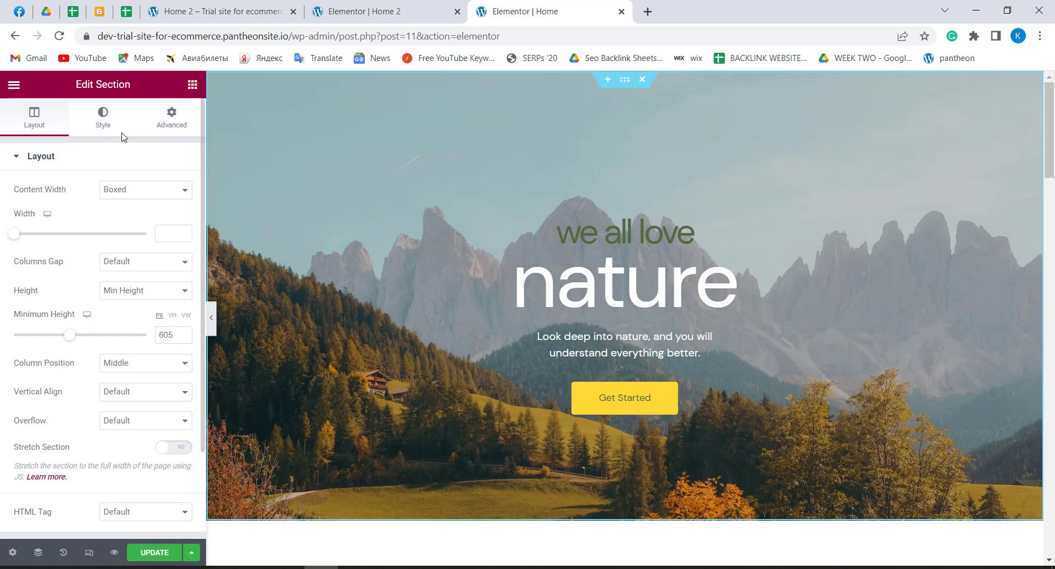
pyautogui.click(165, 119)
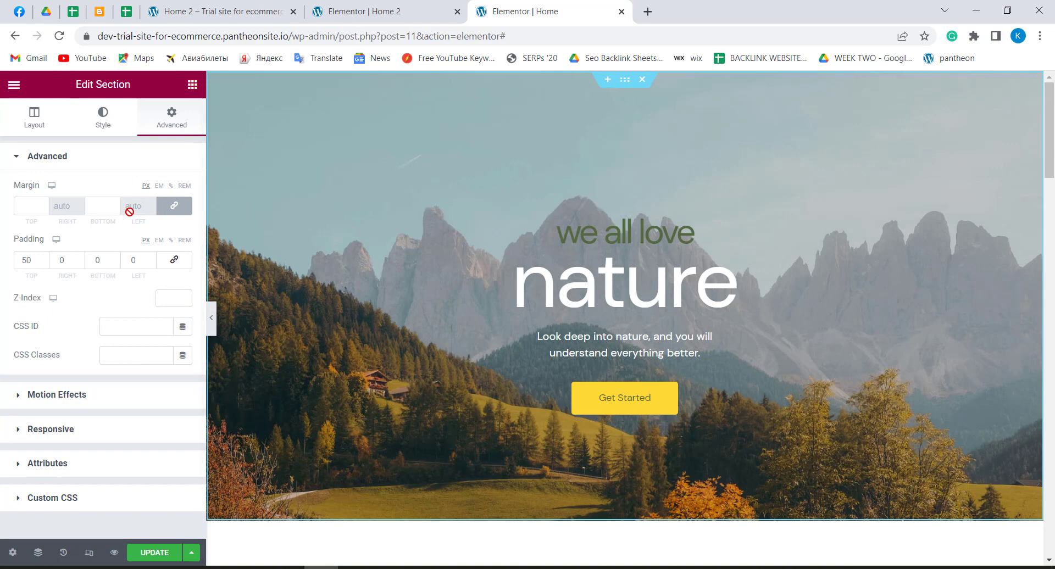
pyautogui.scroll(-1, 131, 222)
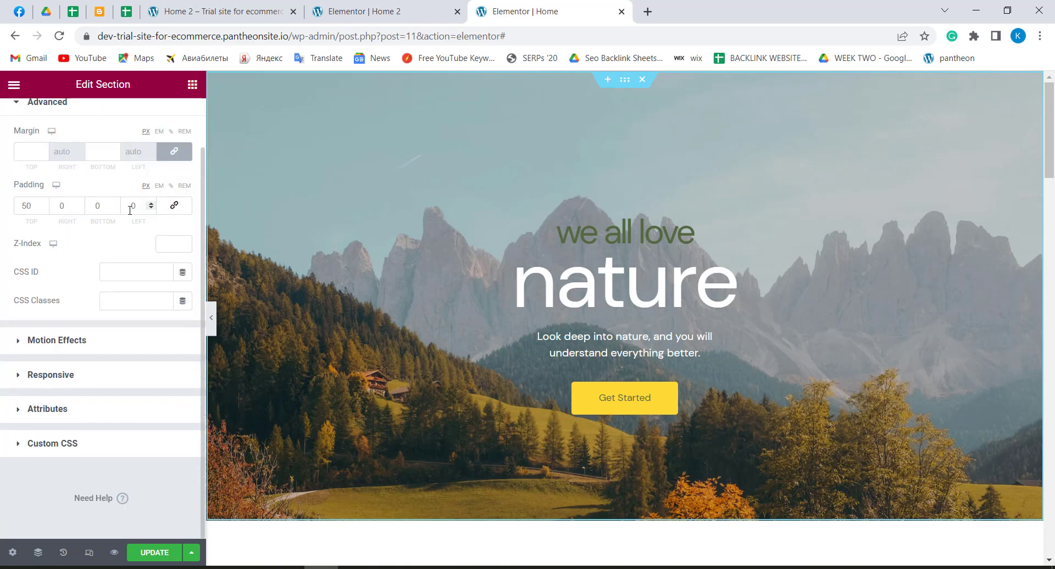
pyautogui.scroll(1, 131, 210)
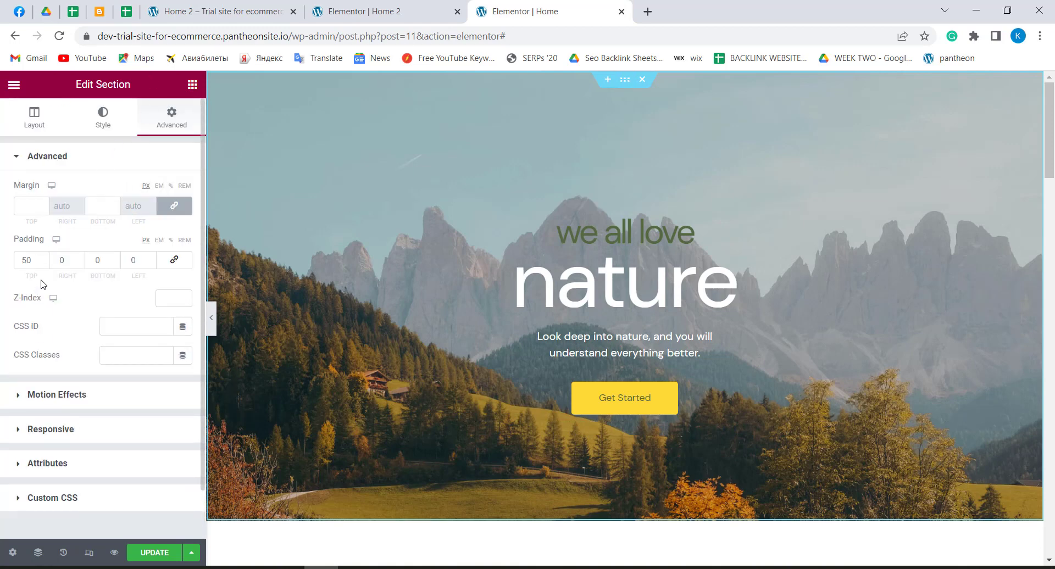
# Set the Home 2 Get Started button's unlinked padding to 50 px top and 0 right, bottom and left
pyautogui.click(383, 4)
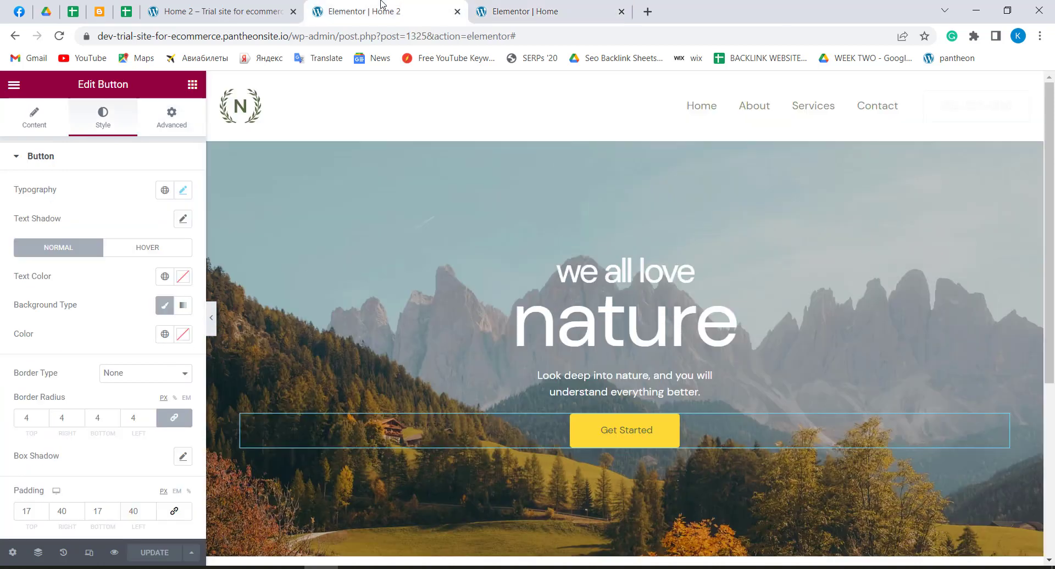
pyautogui.click(147, 122)
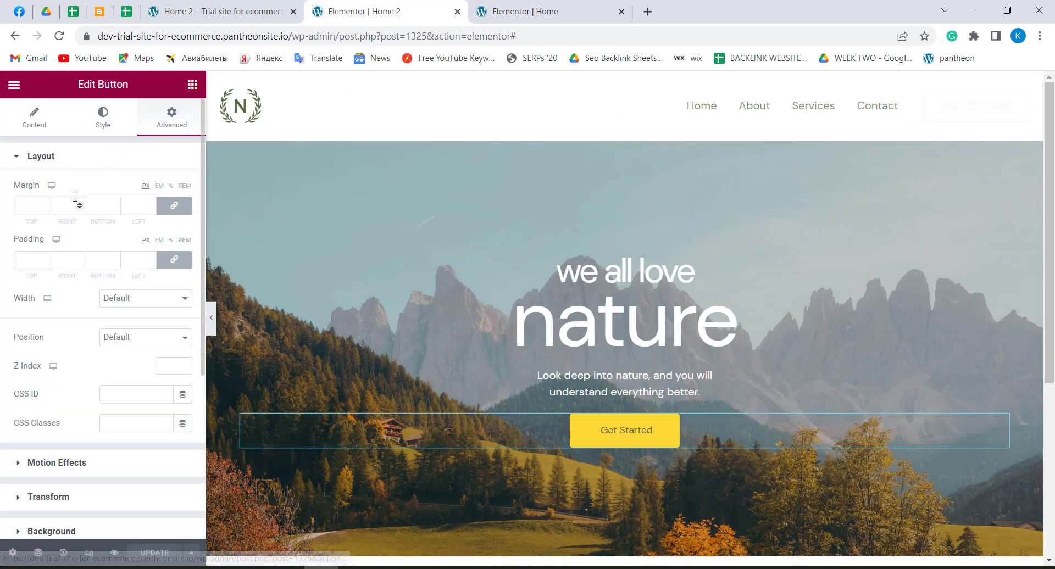
pyautogui.click(44, 260)
pyautogui.click(44, 259)
pyautogui.click(44, 258)
pyautogui.click(44, 259)
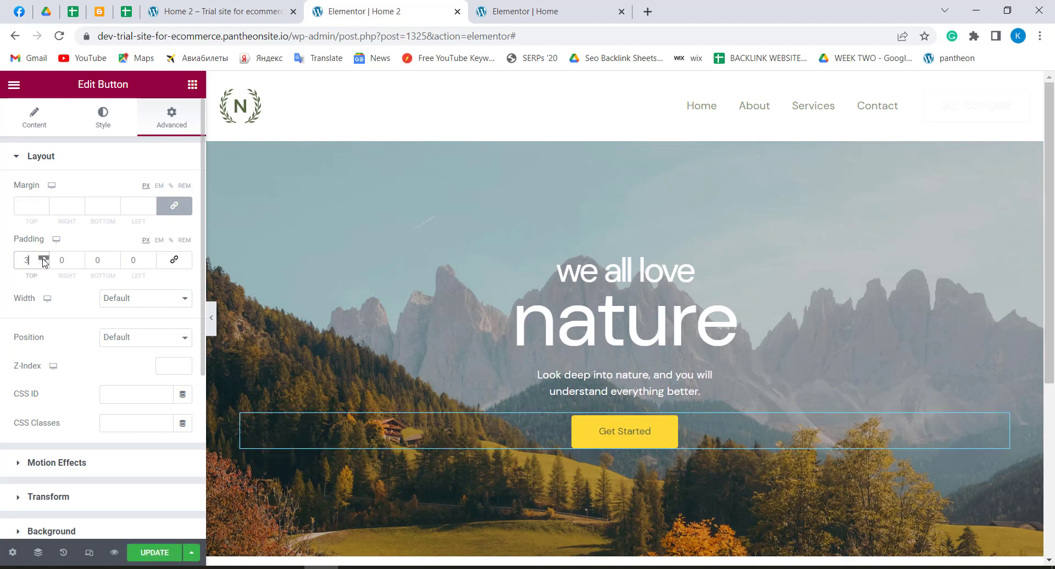
pyautogui.click(44, 258)
pyautogui.click(44, 259)
pyautogui.click(44, 258)
pyautogui.click(44, 258)
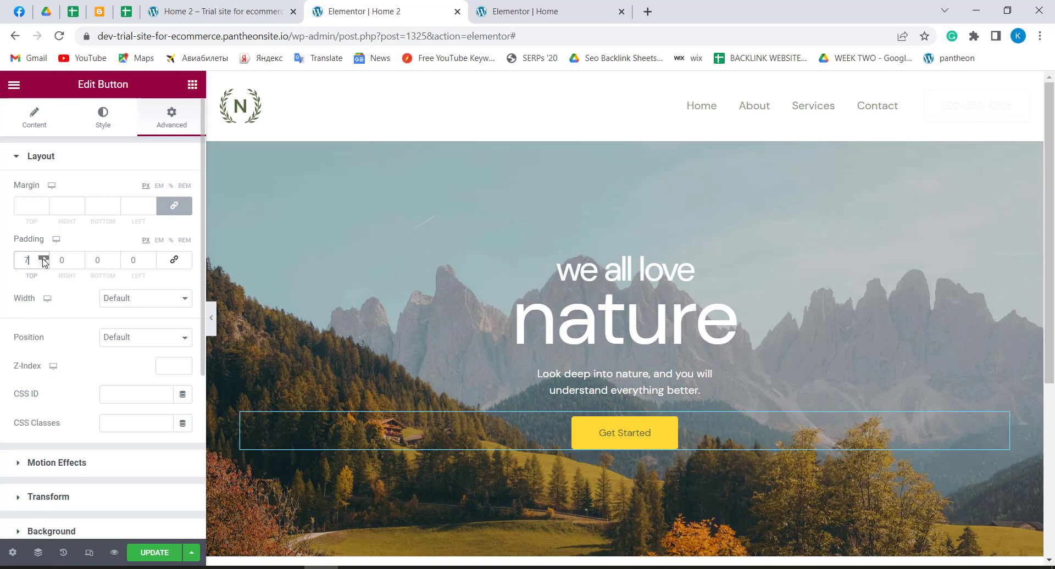
pyautogui.click(44, 259)
pyautogui.click(44, 258)
pyautogui.click(44, 258)
pyautogui.click(44, 258)
pyautogui.click(44, 258)
pyautogui.click(44, 259)
pyautogui.click(44, 258)
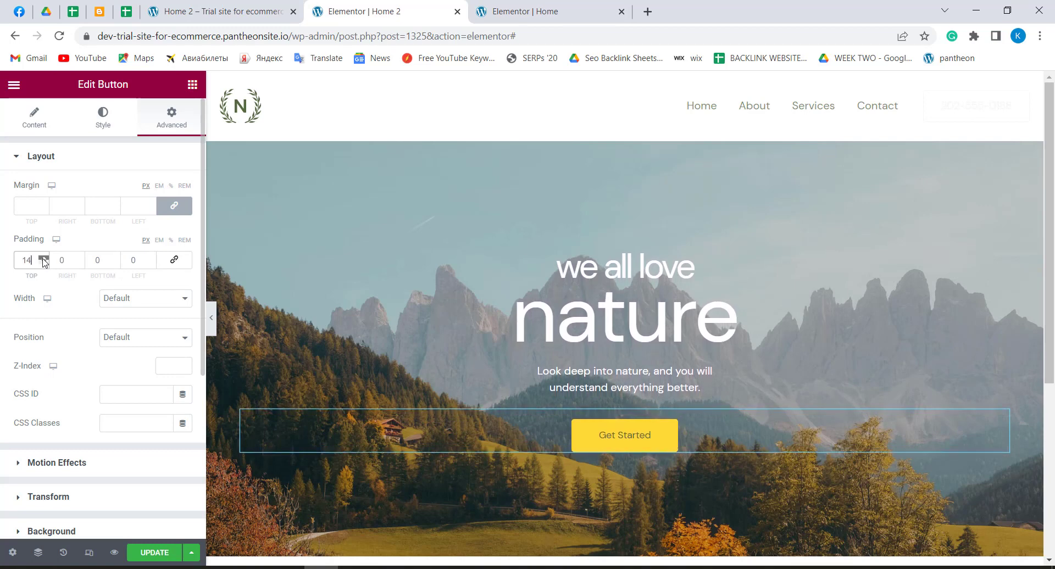
pyautogui.click(44, 258)
pyautogui.click(44, 258)
pyautogui.click(44, 258)
pyautogui.click(44, 258)
pyautogui.click(44, 259)
pyautogui.click(44, 258)
pyautogui.click(44, 258)
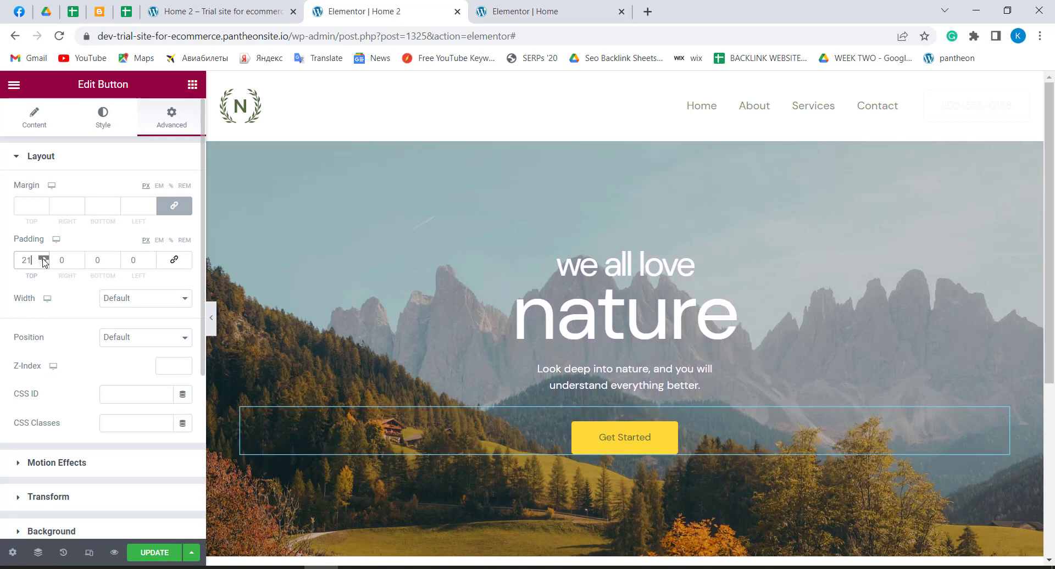
pyautogui.click(44, 258)
pyautogui.click(44, 259)
pyautogui.click(44, 259)
pyautogui.click(44, 258)
pyautogui.click(44, 258)
pyautogui.click(44, 258)
pyautogui.click(44, 259)
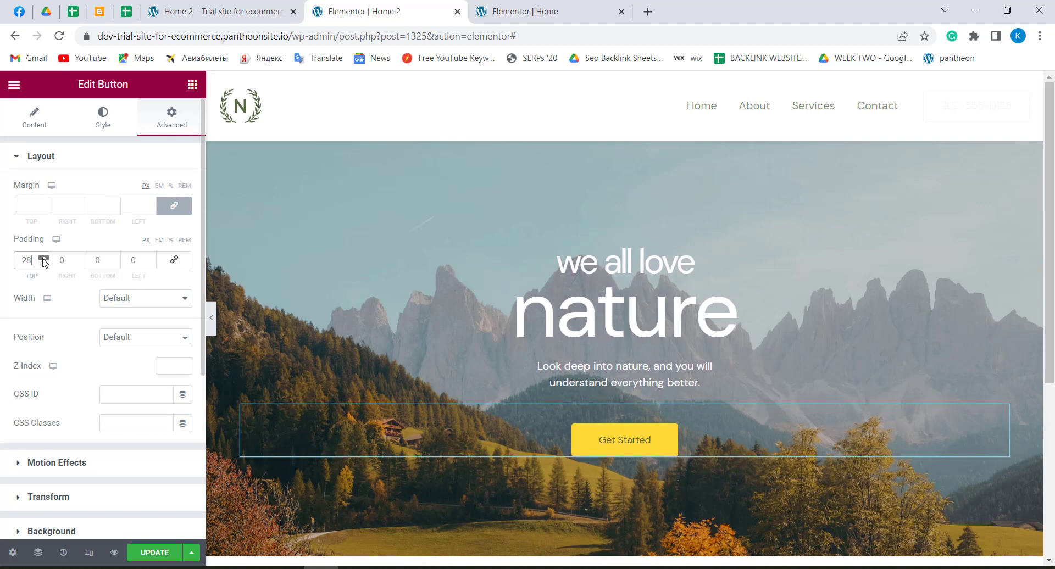
pyautogui.click(44, 258)
pyautogui.click(44, 258)
pyautogui.click(44, 258)
pyautogui.click(44, 258)
pyautogui.click(44, 259)
pyautogui.click(44, 259)
pyautogui.click(44, 259)
pyautogui.click(44, 258)
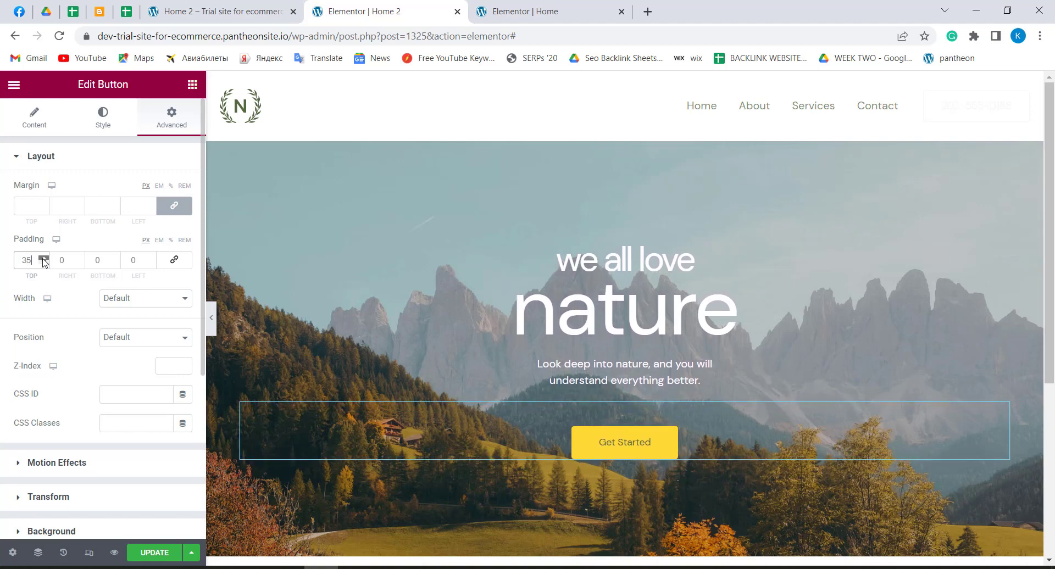
pyautogui.click(44, 258)
pyautogui.click(44, 258)
pyautogui.click(44, 258)
pyautogui.click(44, 258)
pyautogui.click(44, 258)
pyautogui.click(44, 259)
pyautogui.click(44, 259)
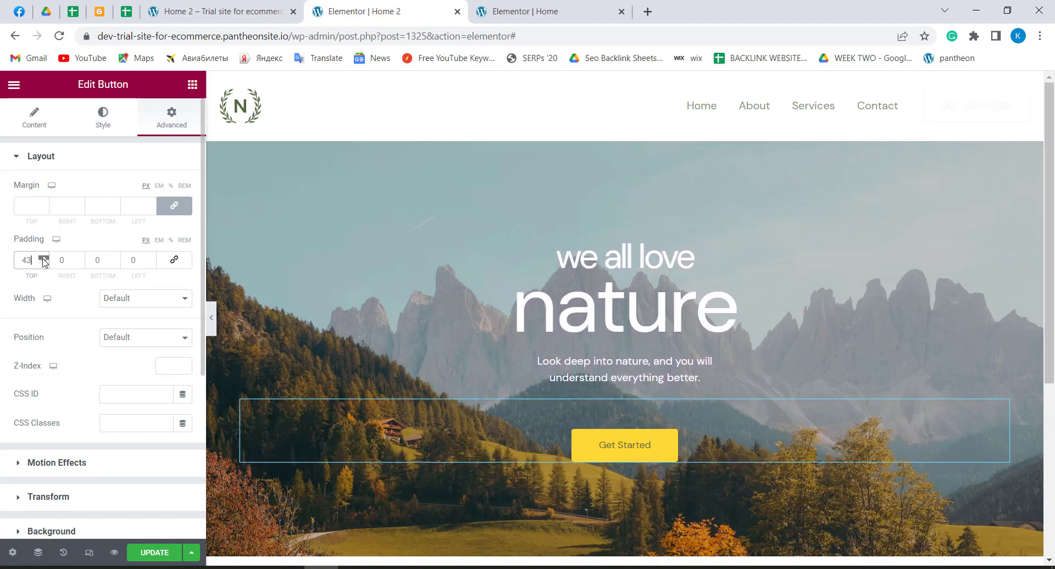
pyautogui.click(44, 259)
pyautogui.click(44, 258)
pyautogui.click(44, 258)
pyautogui.click(44, 258)
pyautogui.click(44, 258)
pyautogui.click(44, 259)
pyautogui.click(44, 258)
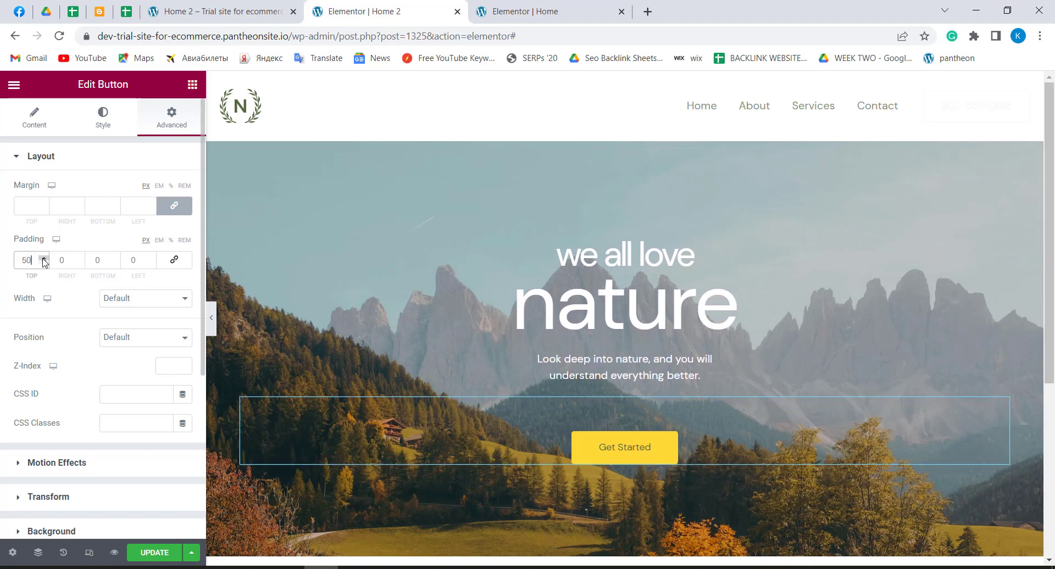
# Recheck the Home hero section's padding against the advanced settings of the Home 2 Get Started button
pyautogui.click(504, 6)
pyautogui.scroll(-1, 82, 264)
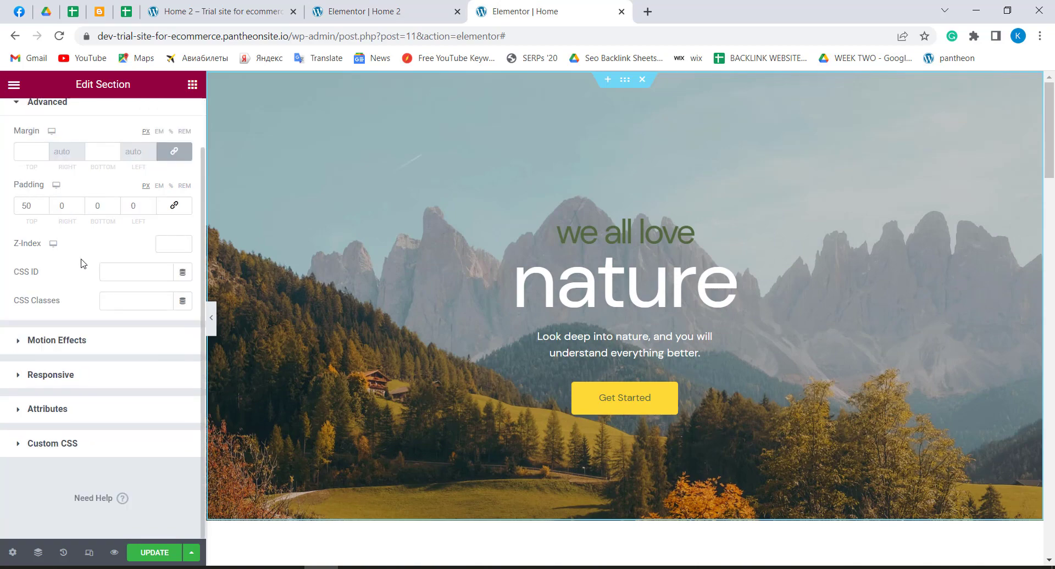
pyautogui.scroll(1, 81, 263)
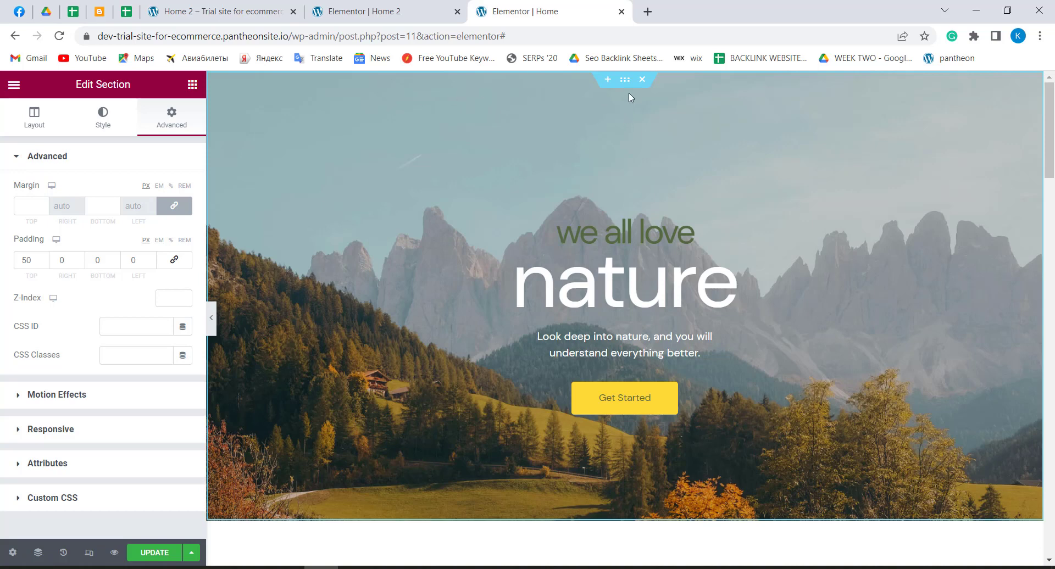
pyautogui.click(379, 10)
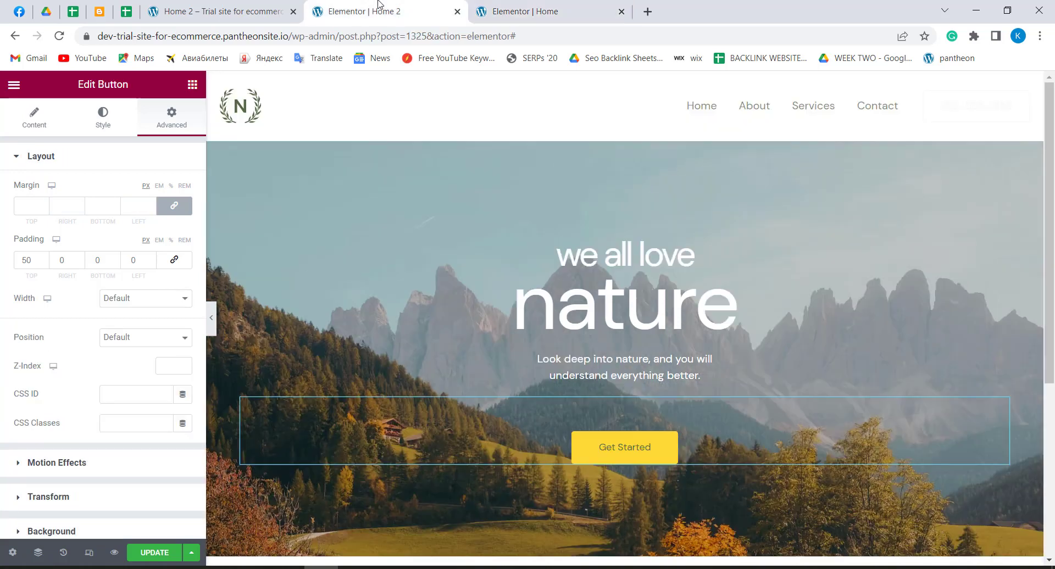
pyautogui.scroll(-5, 118, 423)
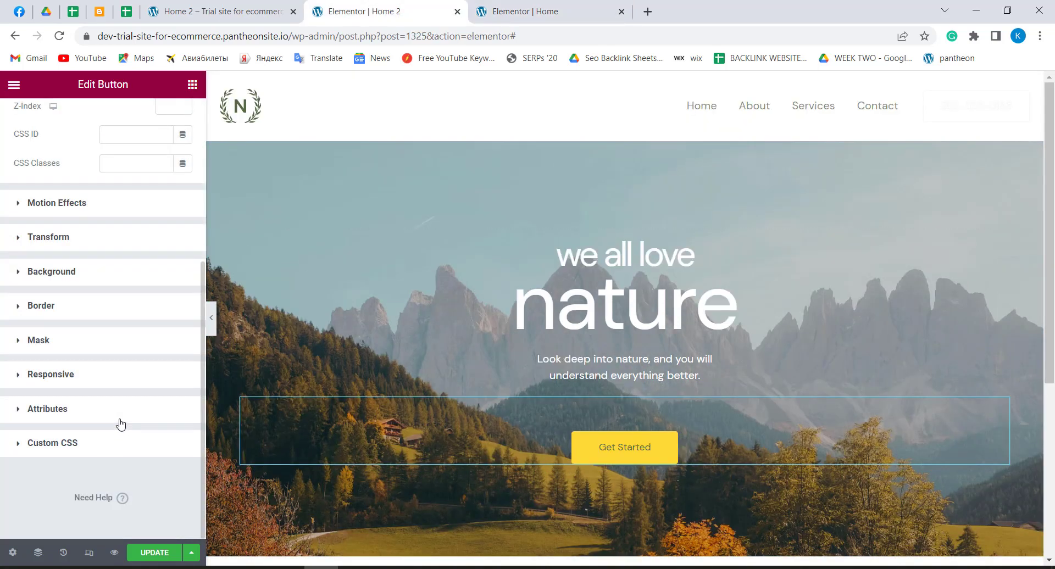
pyautogui.scroll(5, 118, 420)
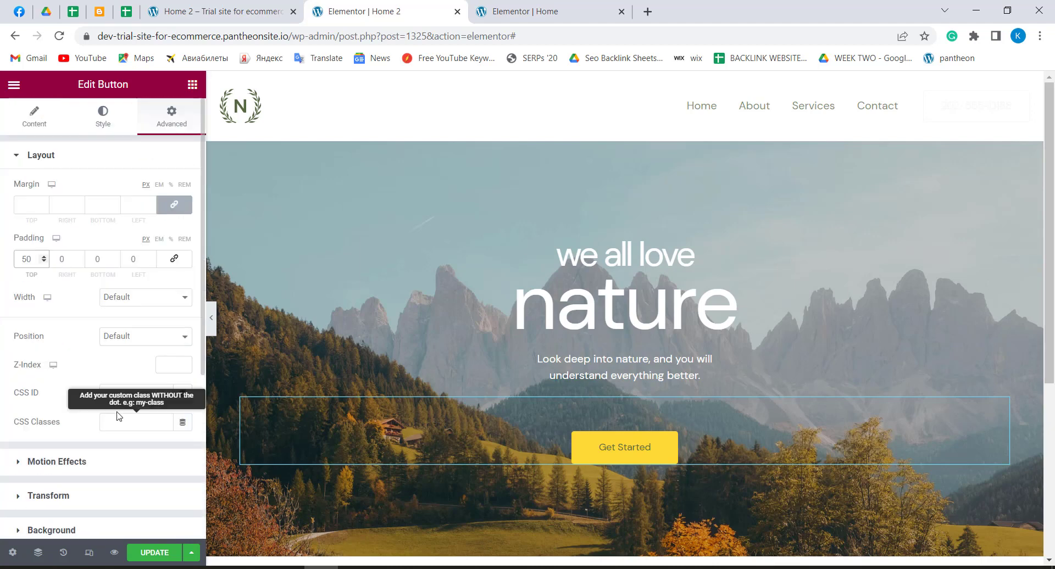
pyautogui.click(102, 131)
pyautogui.scroll(-2, 148, 151)
pyautogui.scroll(2, 76, 275)
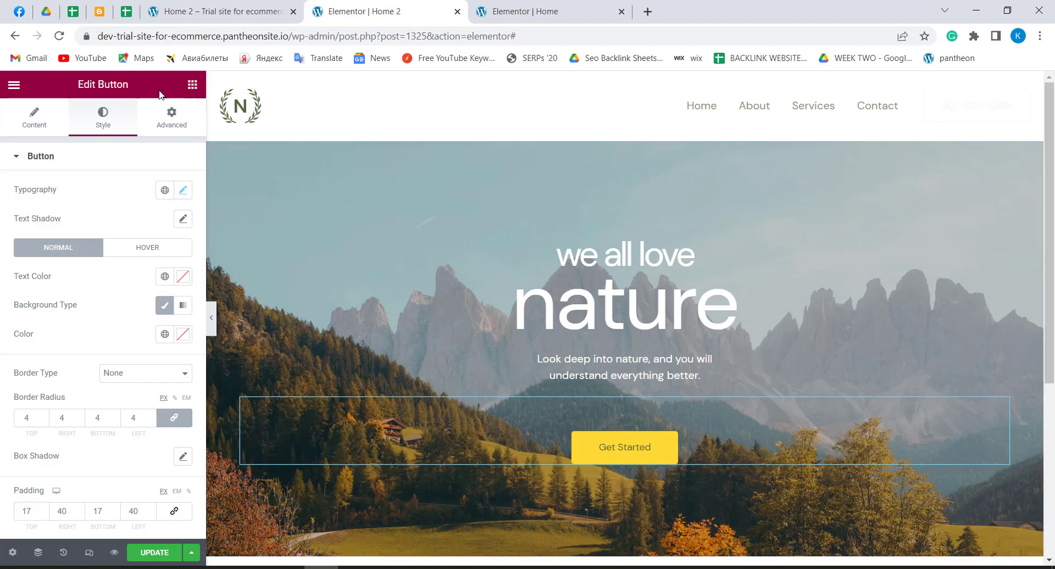
pyautogui.click(22, 95)
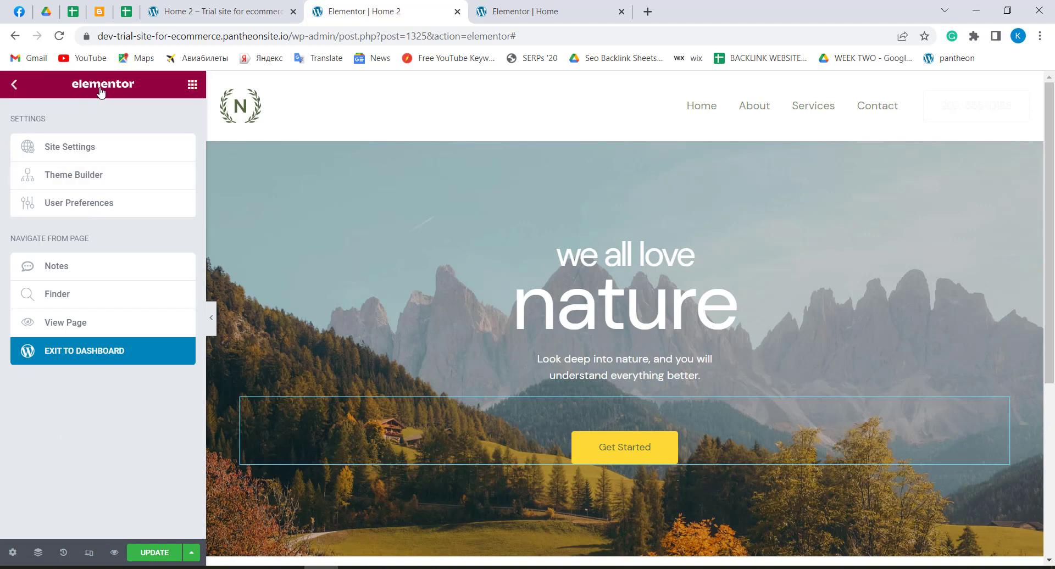
pyautogui.click(15, 89)
pyautogui.scroll(-3, 74, 185)
pyautogui.scroll(-15, 74, 185)
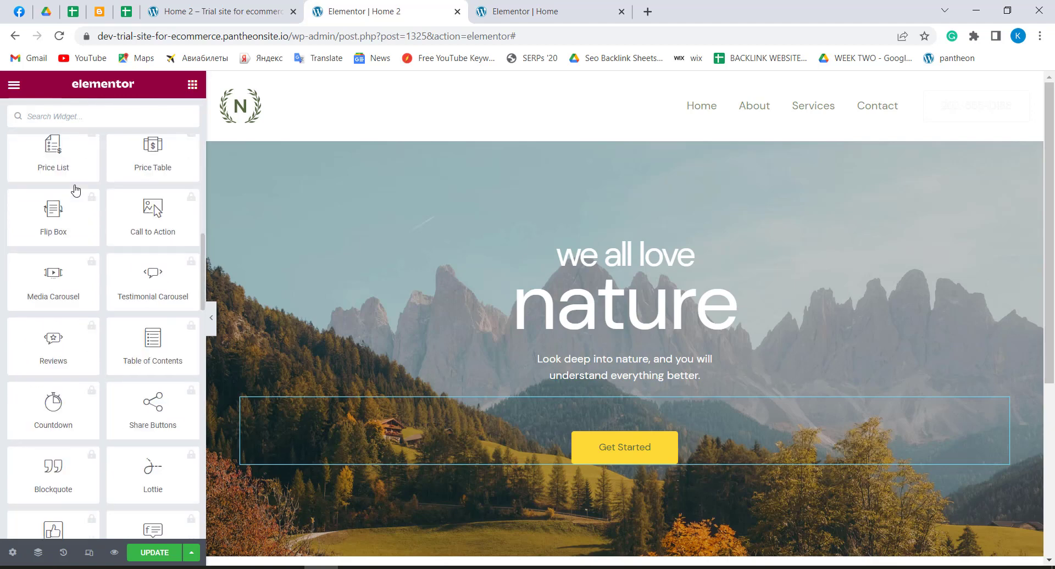
pyautogui.scroll(6, 66, 357)
pyautogui.scroll(10, 70, 372)
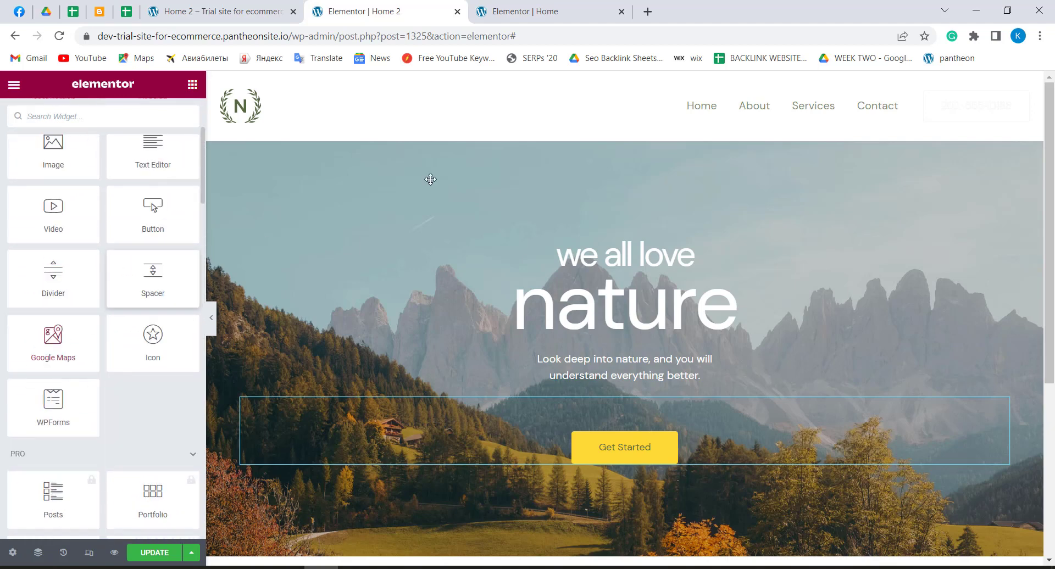
# Set the Home 2 page layout to Elementor Canvas in its page settings
pyautogui.click(13, 553)
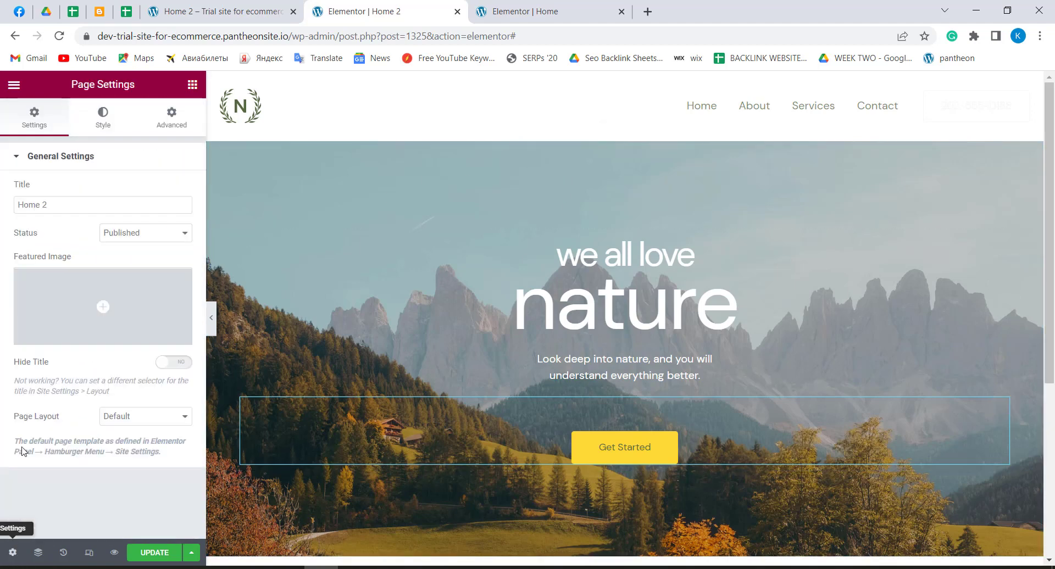
pyautogui.click(164, 417)
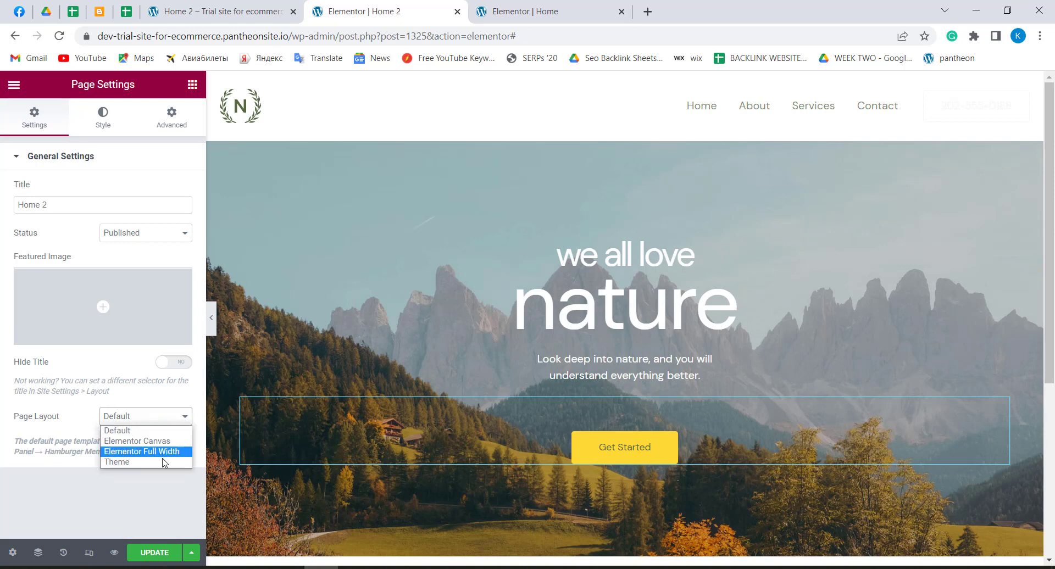
pyautogui.click(163, 441)
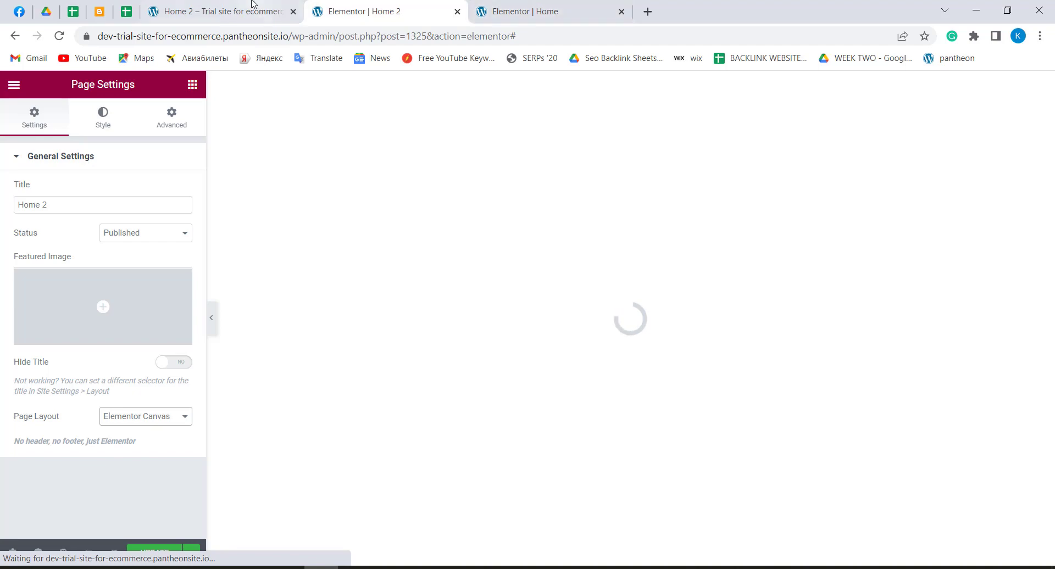
# Examine the published Home 2 page's header, hero section and footer
pyautogui.click(245, 12)
pyautogui.scroll(-3, 141, 256)
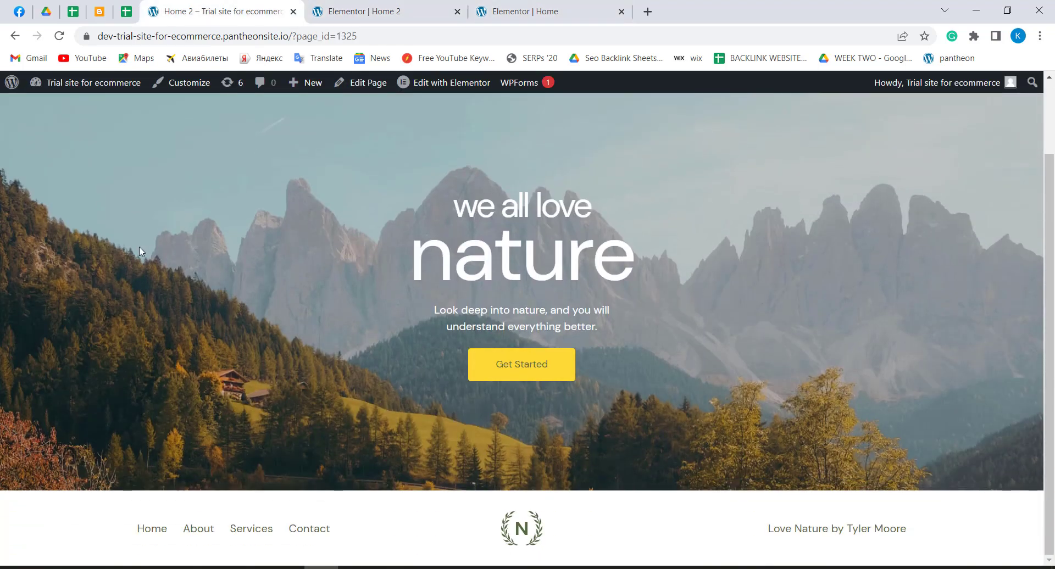
pyautogui.scroll(3, 141, 254)
pyautogui.scroll(-1, 139, 252)
pyautogui.scroll(-3, 141, 252)
pyautogui.scroll(3, 141, 251)
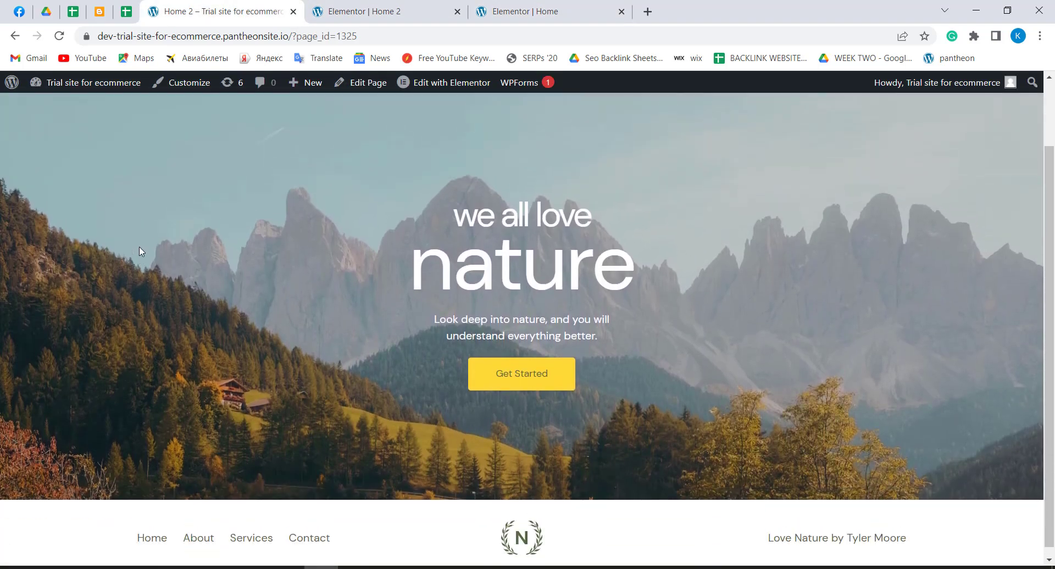